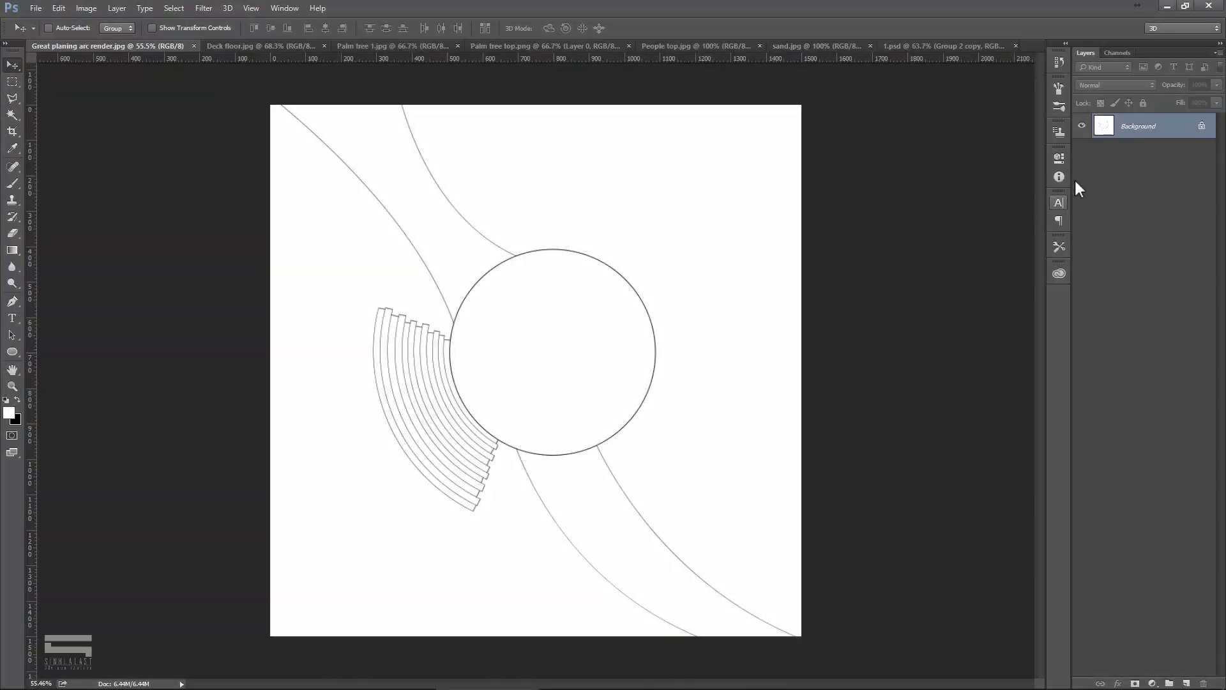
# Duplicate the Background drawing as a layer named 'Render' and tag it red.
pyautogui.rightClick(1179, 128)
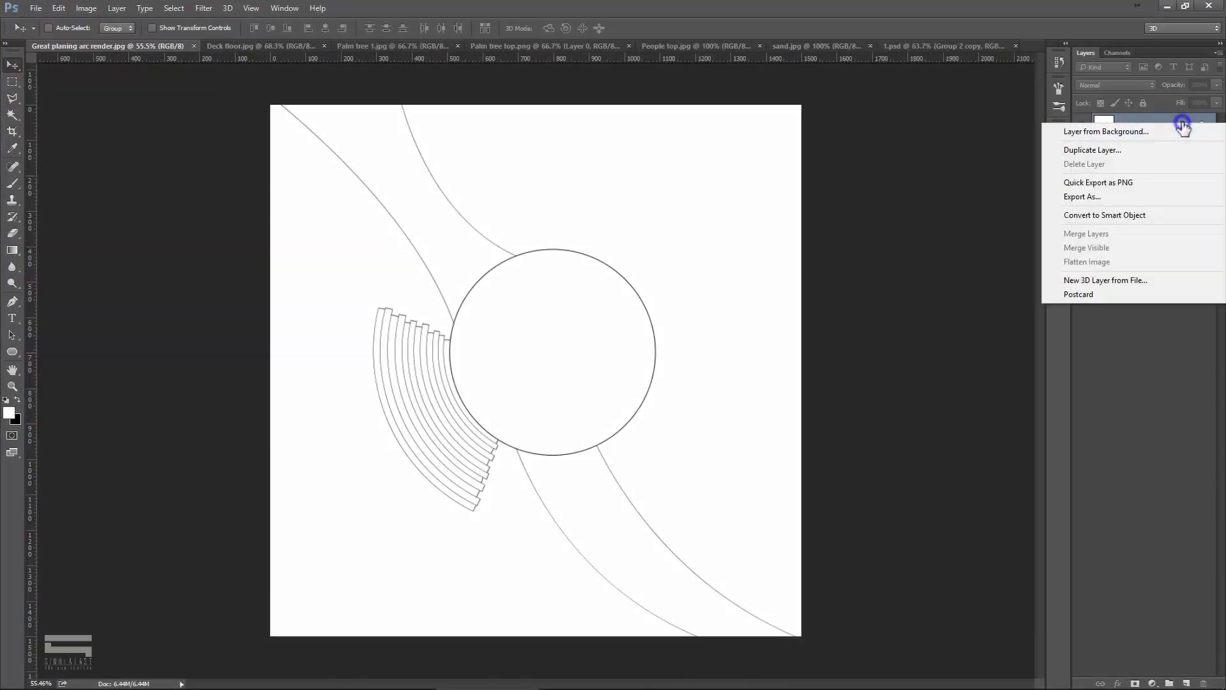
pyautogui.click(1098, 150)
pyautogui.write('Render')
pyautogui.click(723, 209)
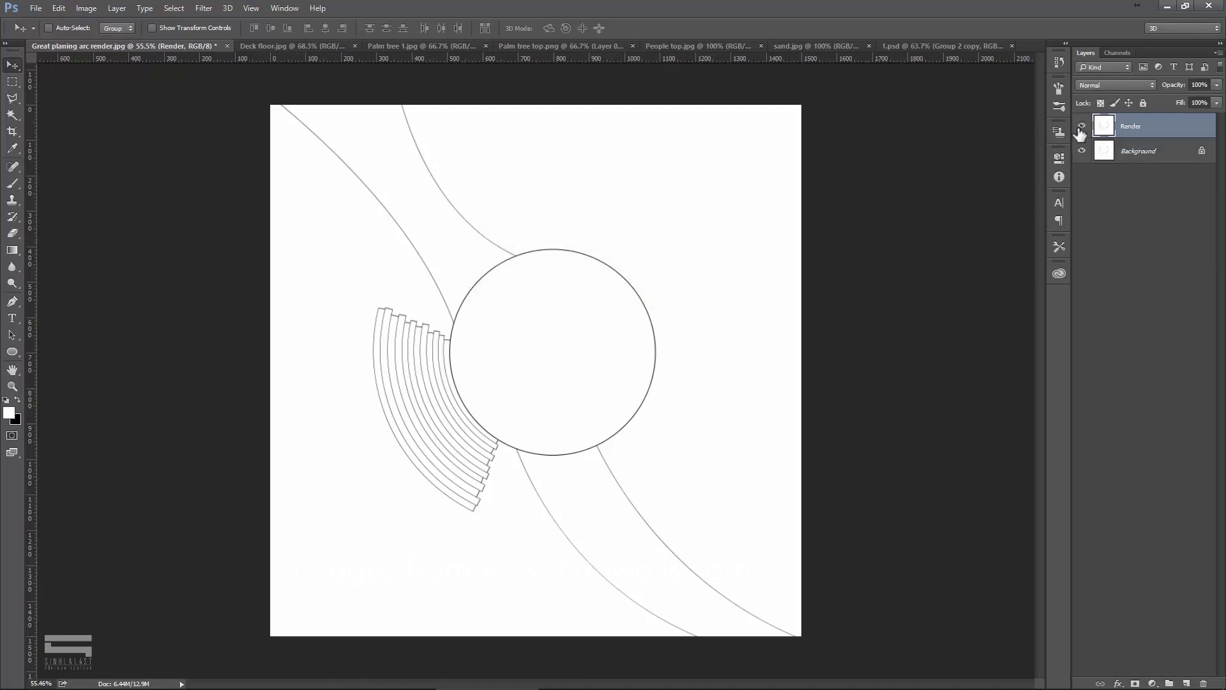
pyautogui.rightClick(1080, 131)
pyautogui.click(1072, 181)
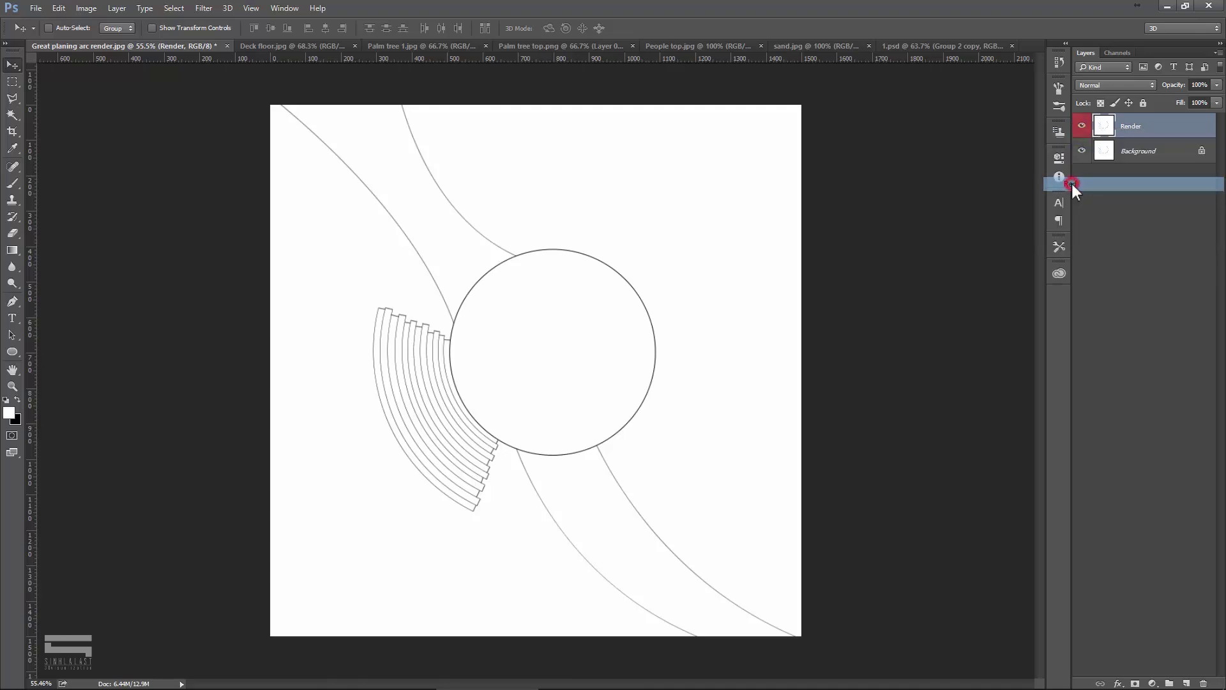
# Add a white Solid Color fill layer above Background, beneath the Render drawing.
pyautogui.click(1128, 156)
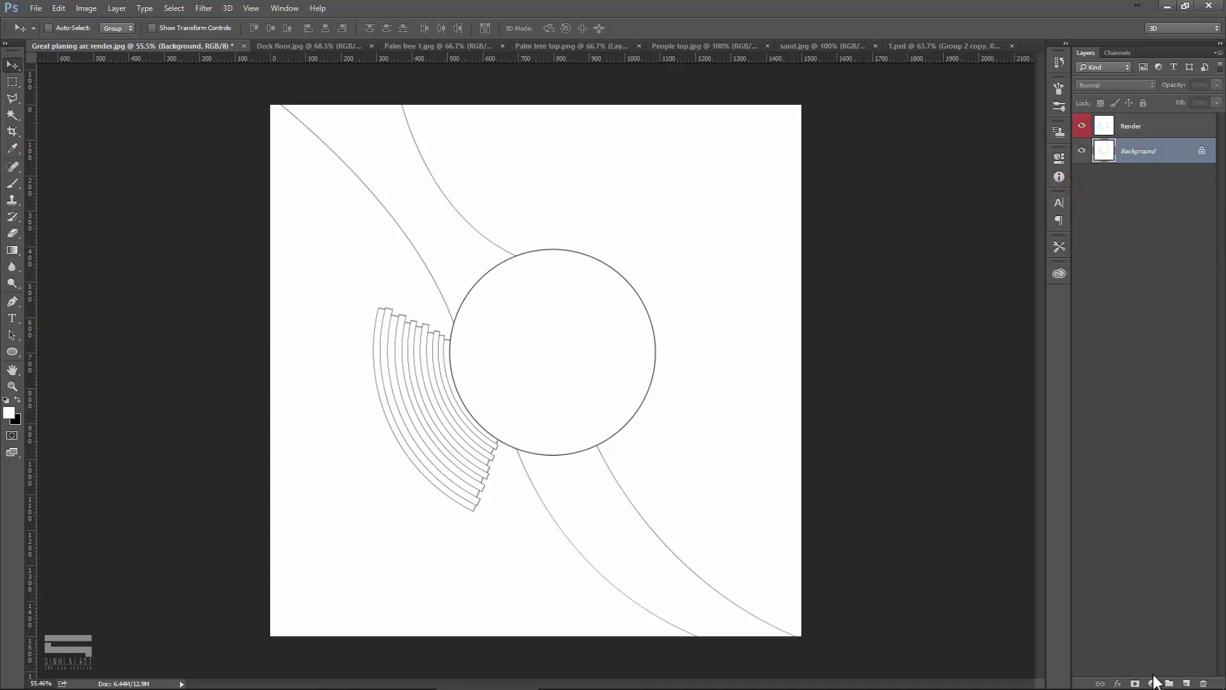
pyautogui.click(1152, 684)
pyautogui.click(1119, 408)
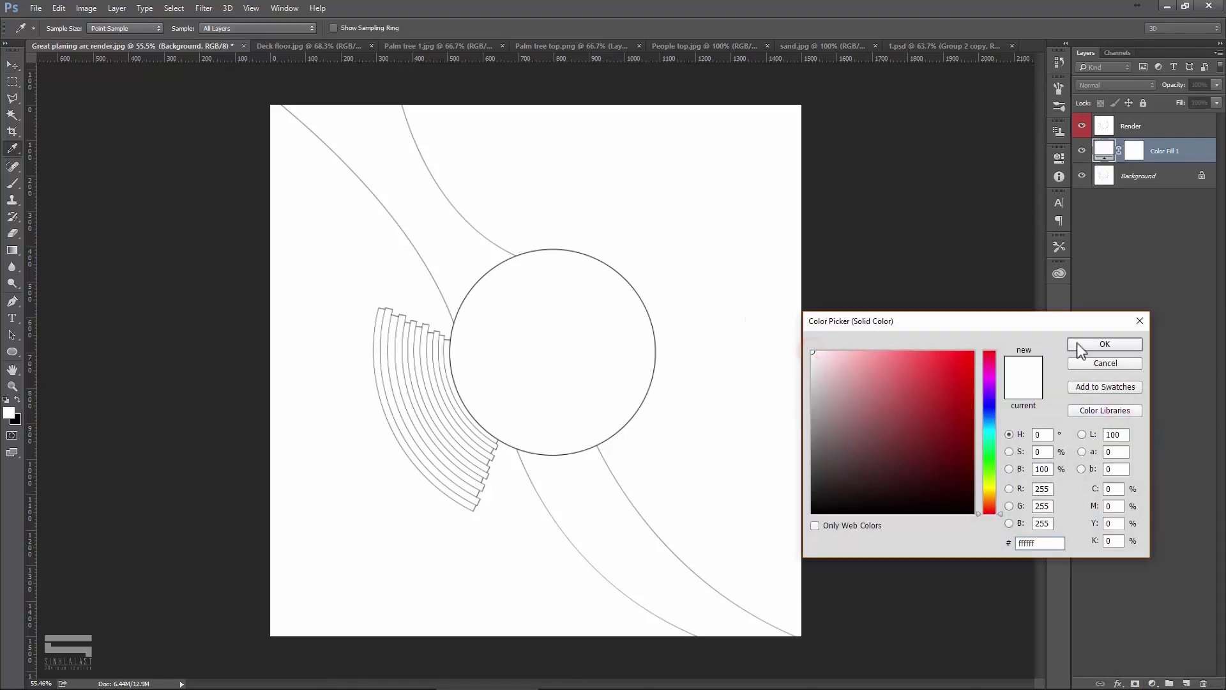
pyautogui.click(1079, 343)
pyautogui.click(1081, 127)
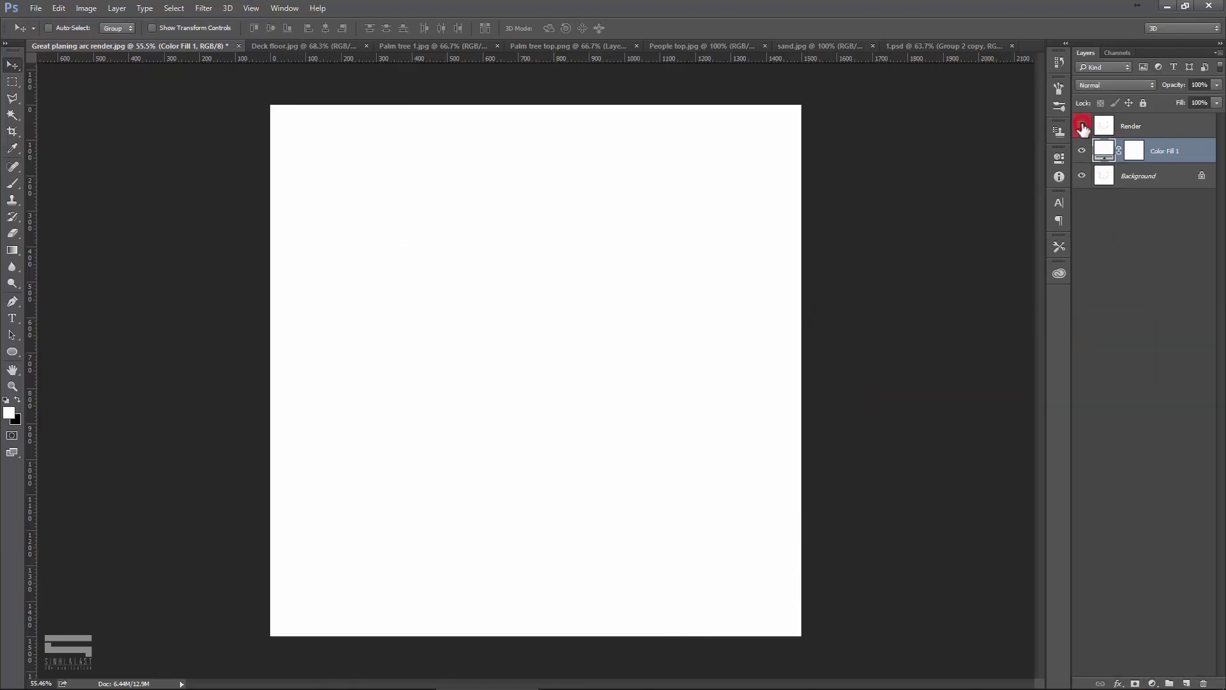
pyautogui.click(1082, 127)
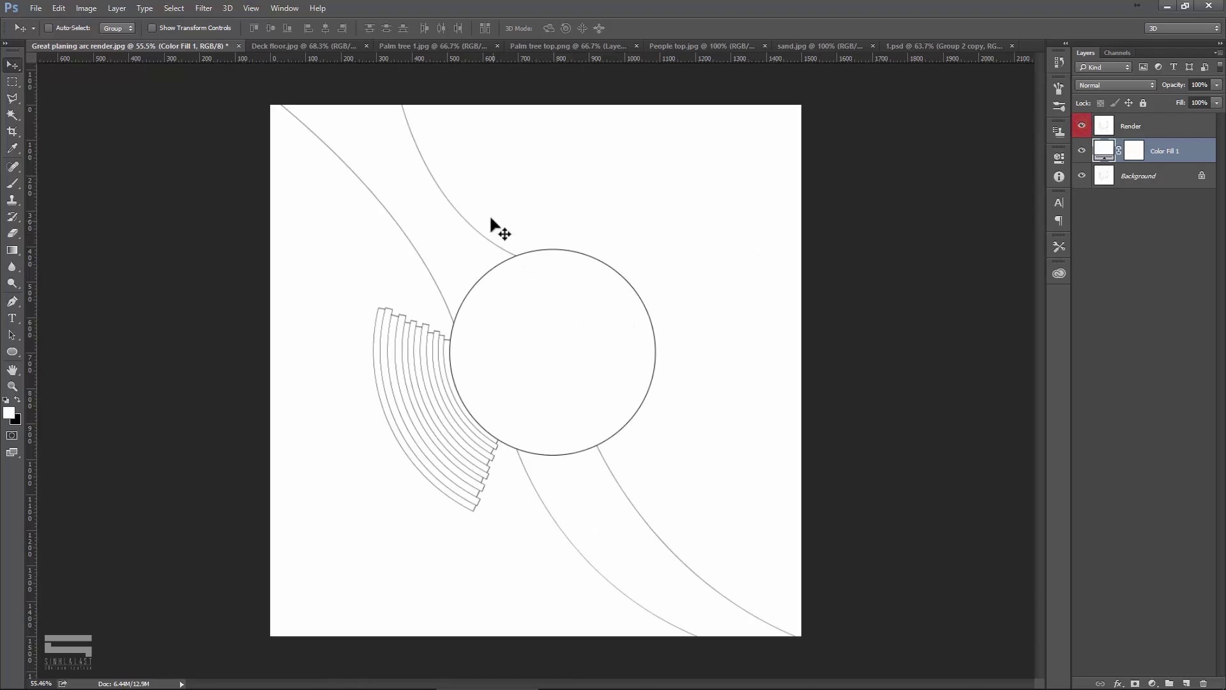
pyautogui.click(303, 50)
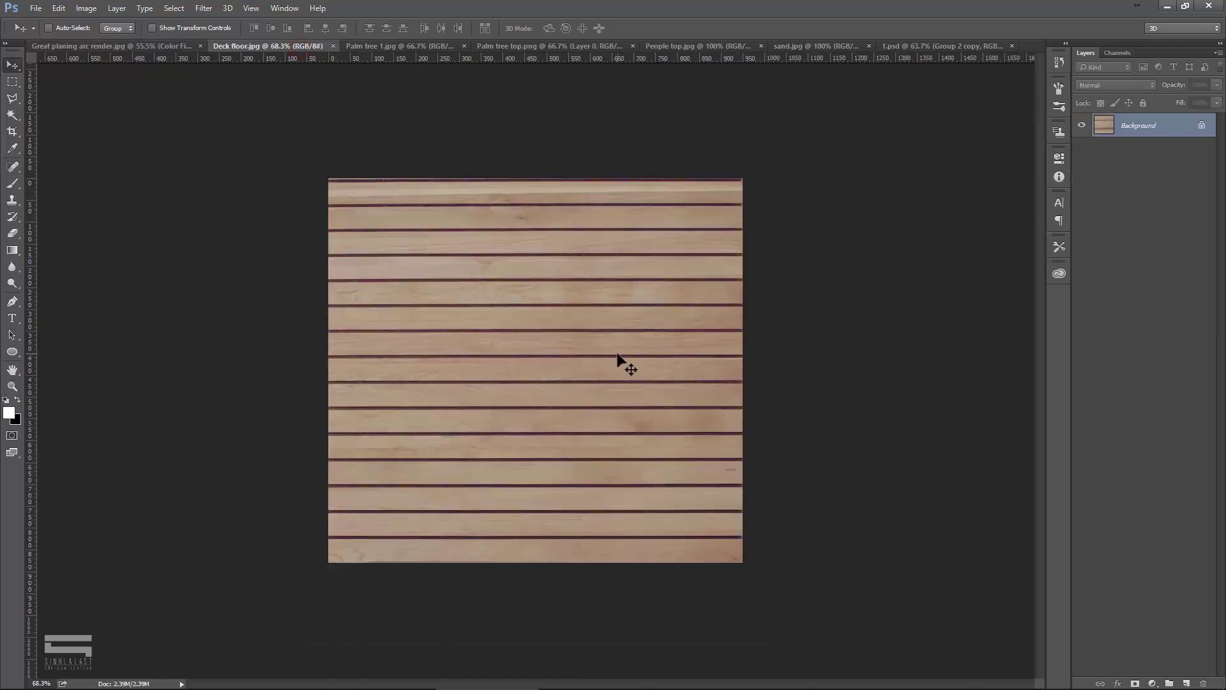
# Preview the Offset filter with Wrap Around on the deck texture, -1318 px vertically, exposing the seams.
pyautogui.scroll(1, 612, 345)
pyautogui.scroll(-1, 612, 344)
pyautogui.click(204, 8)
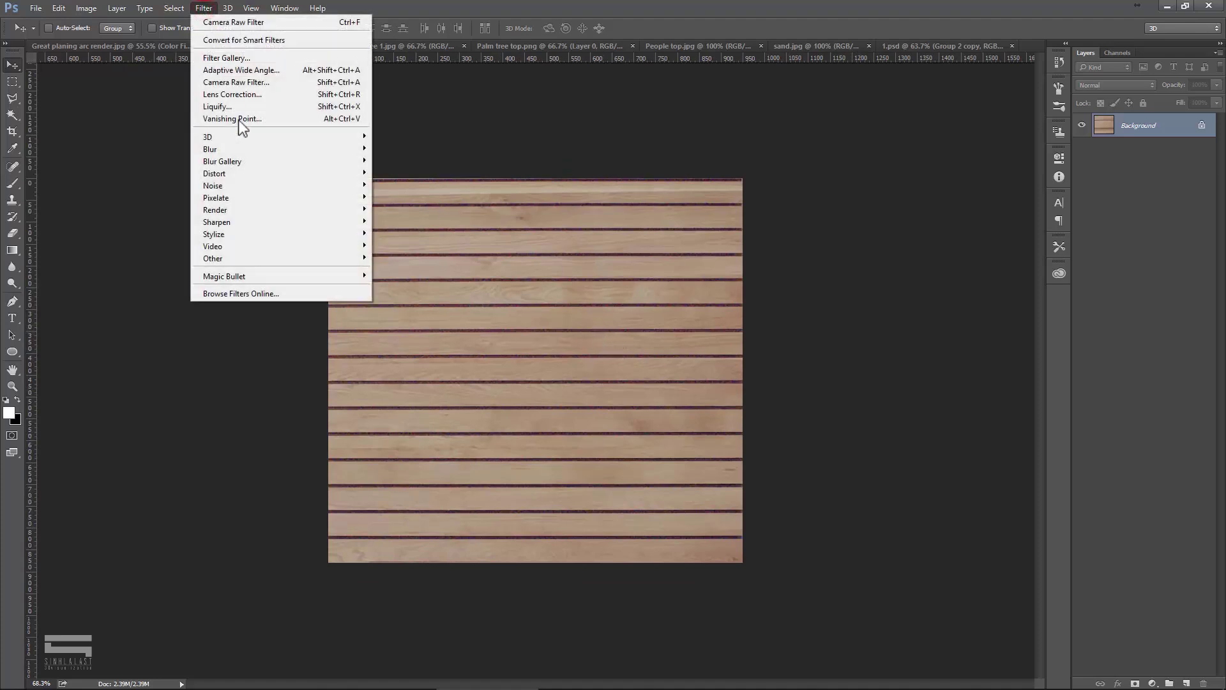
pyautogui.moveTo(212, 258)
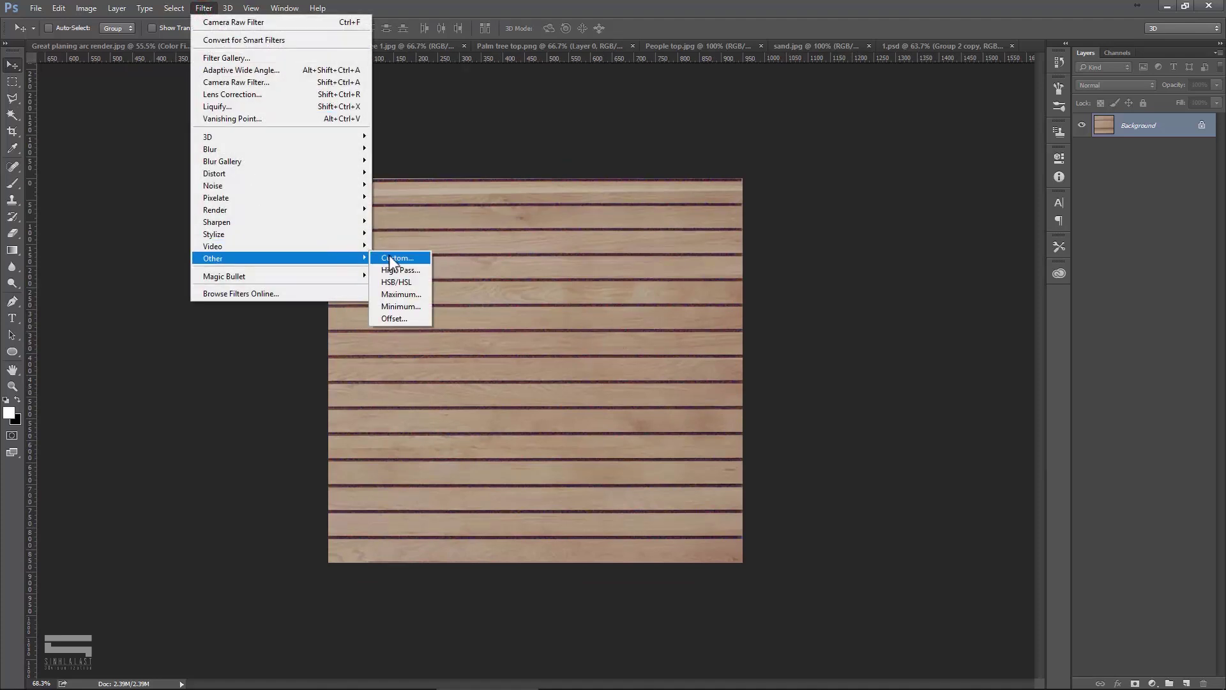
pyautogui.click(409, 318)
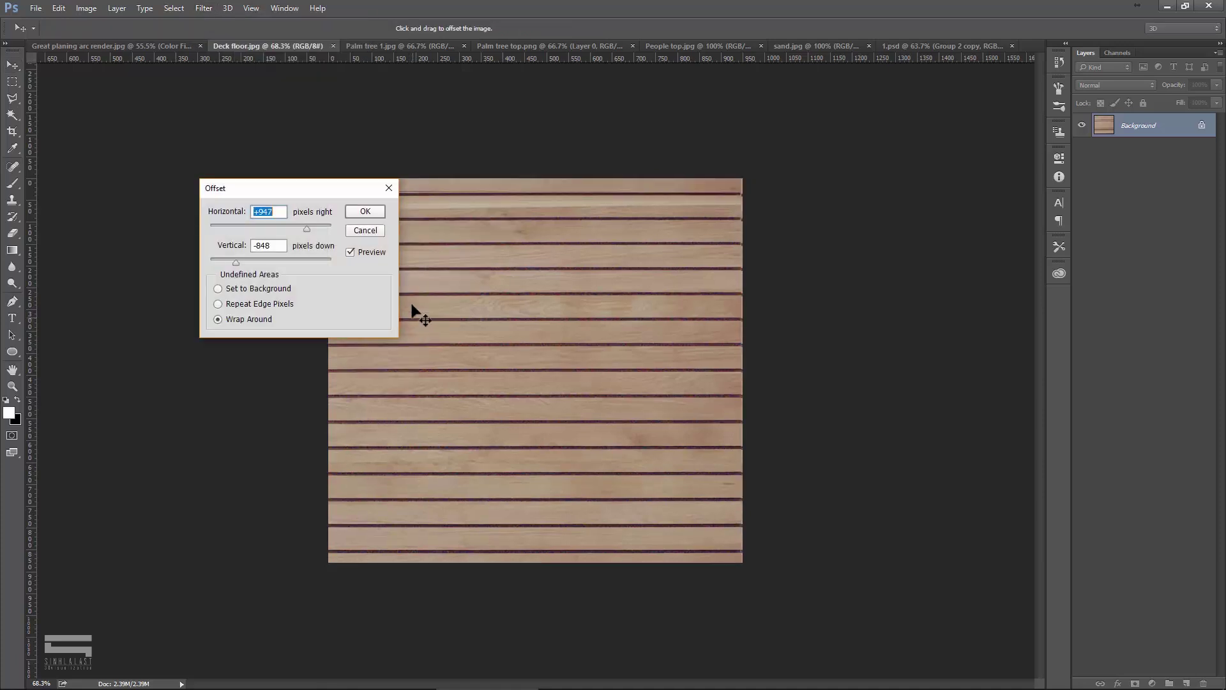
pyautogui.click(242, 225)
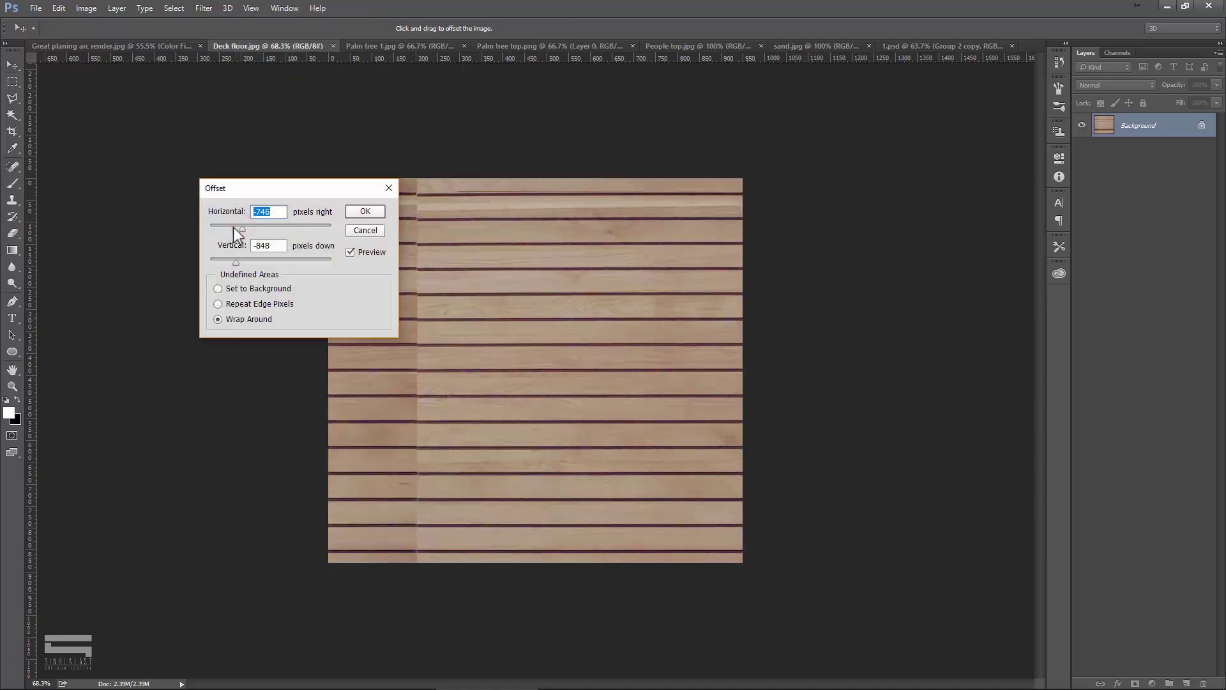
pyautogui.click(250, 225)
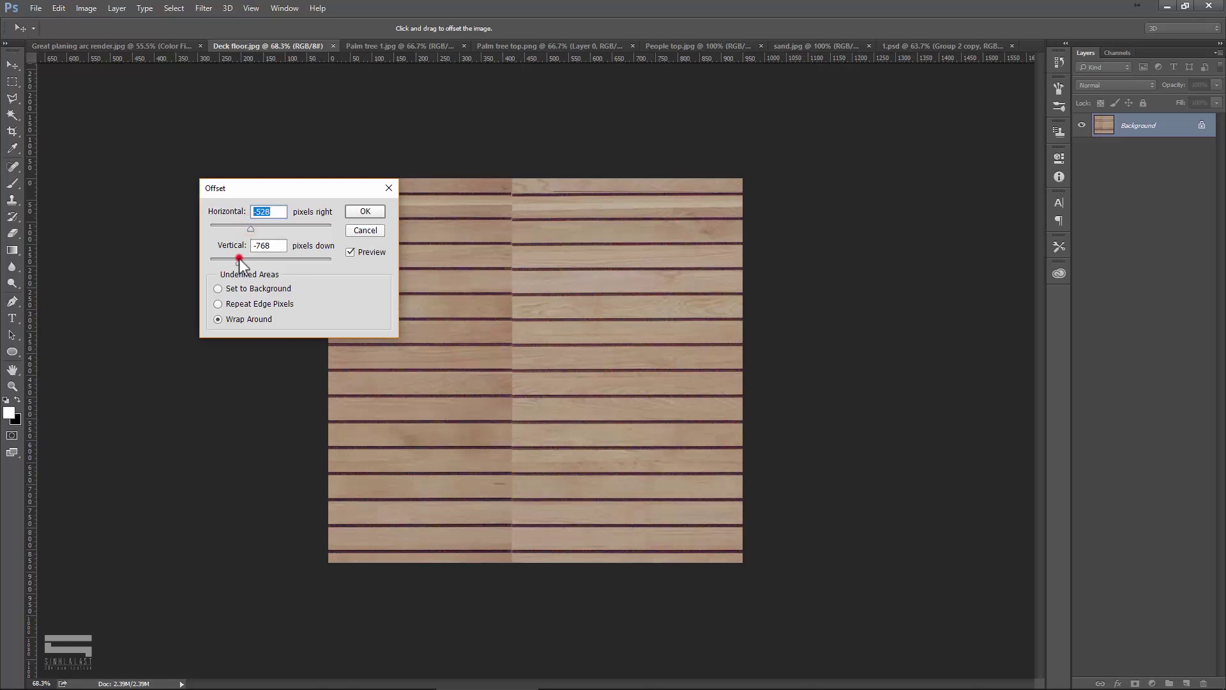
pyautogui.moveTo(240, 261)
pyautogui.mouseDown()
pyautogui.moveTo(222, 260)
pyautogui.moveTo(257, 228)
pyautogui.mouseUp()
pyautogui.click(238, 225)
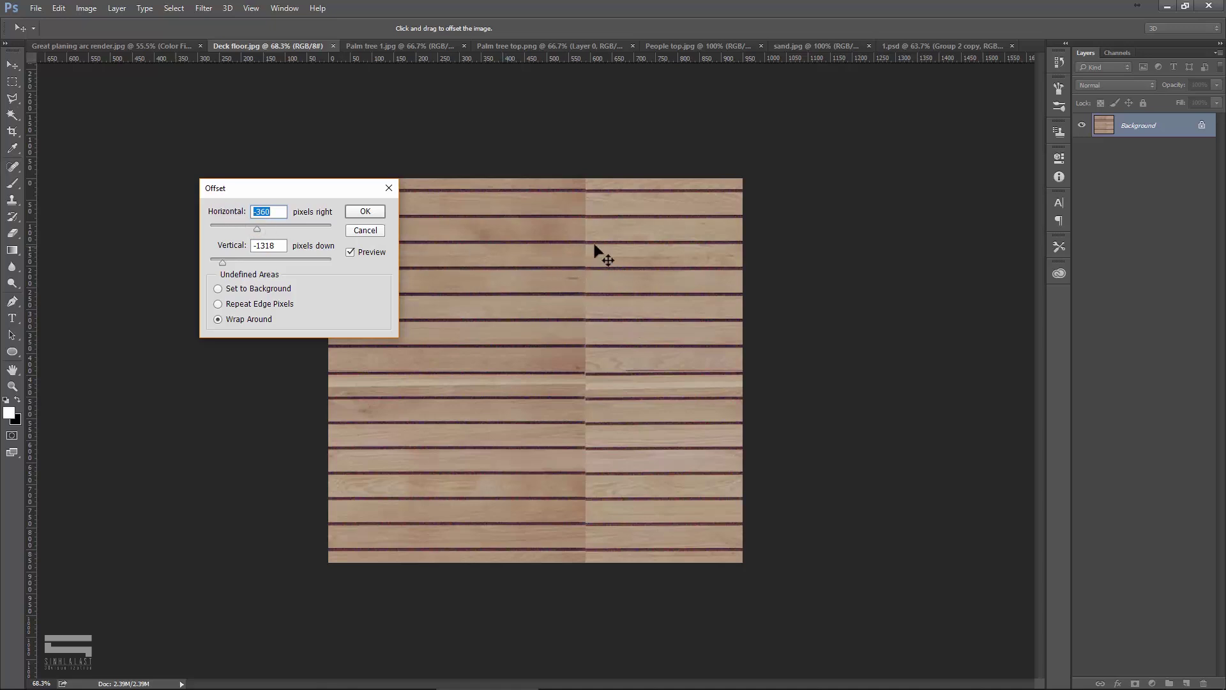
# Close Offset and copy the marqueed left half of the deck texture onto a new layer.
pyautogui.click(363, 228)
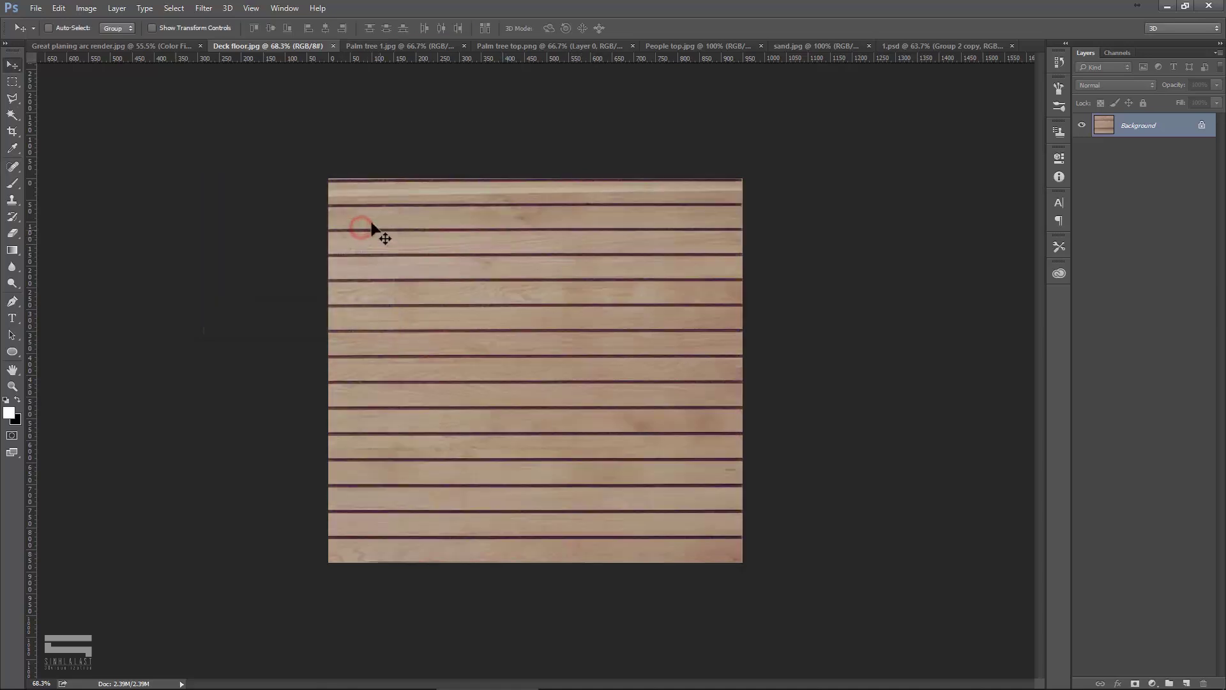
pyautogui.click(12, 82)
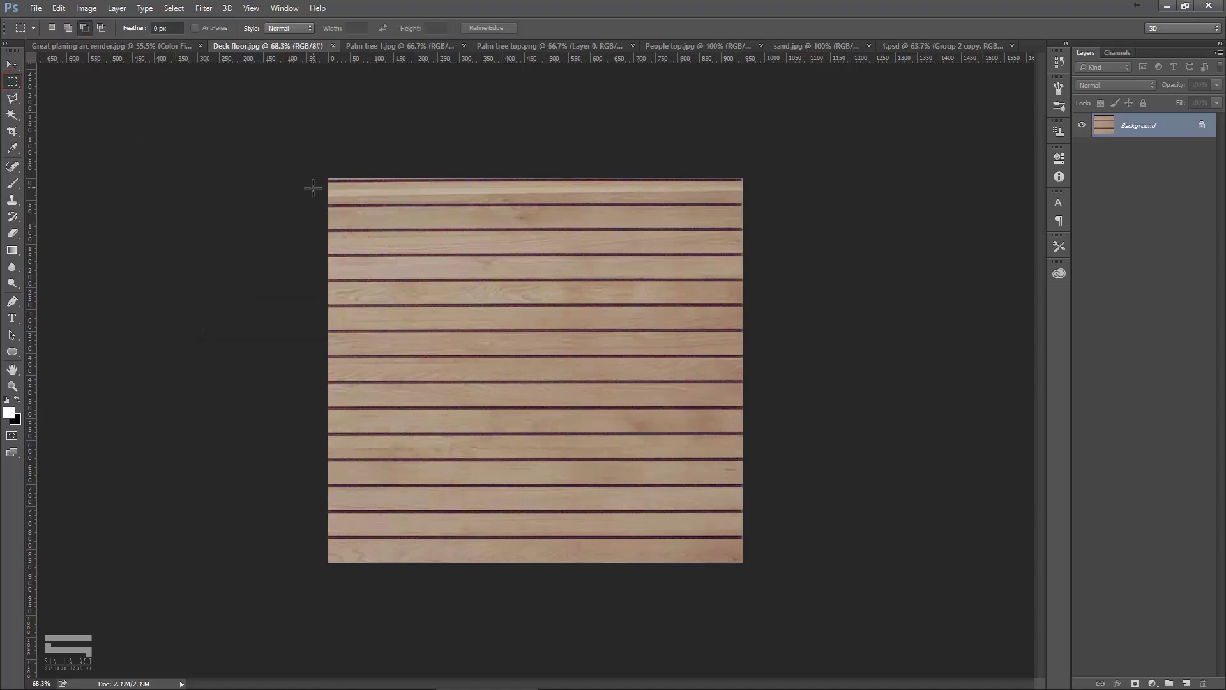
pyautogui.moveTo(325, 175); pyautogui.dragTo(558, 632)
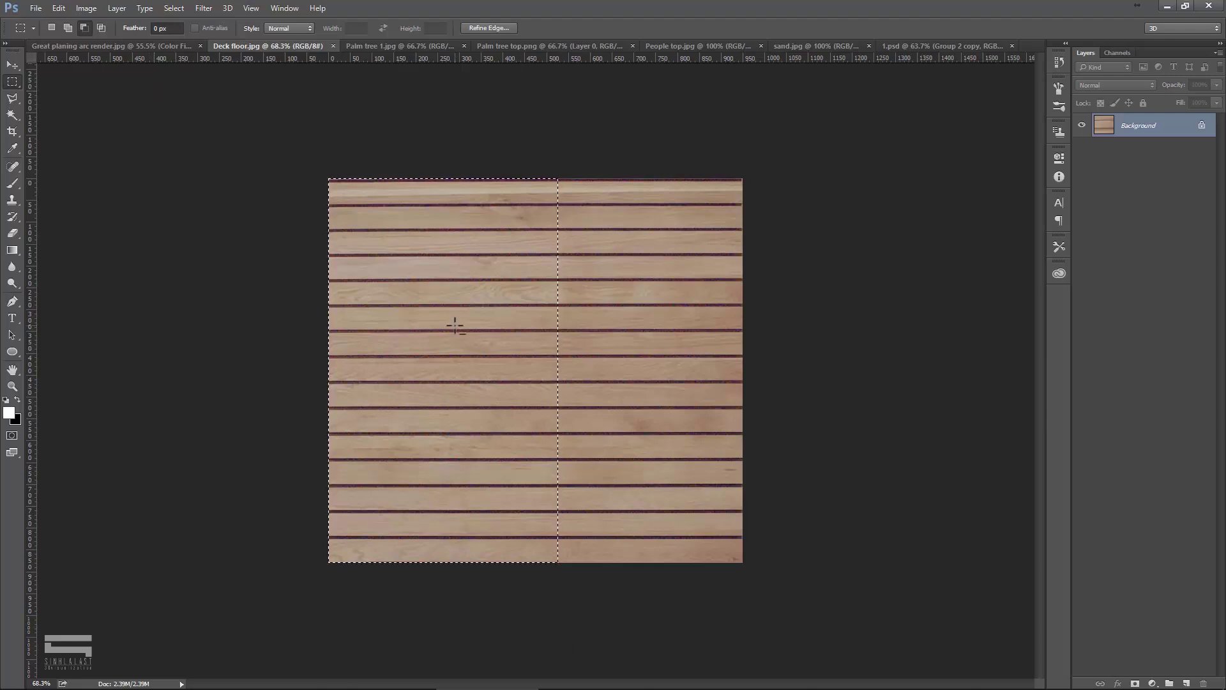
pyautogui.hotkey('ctrl', 'j')
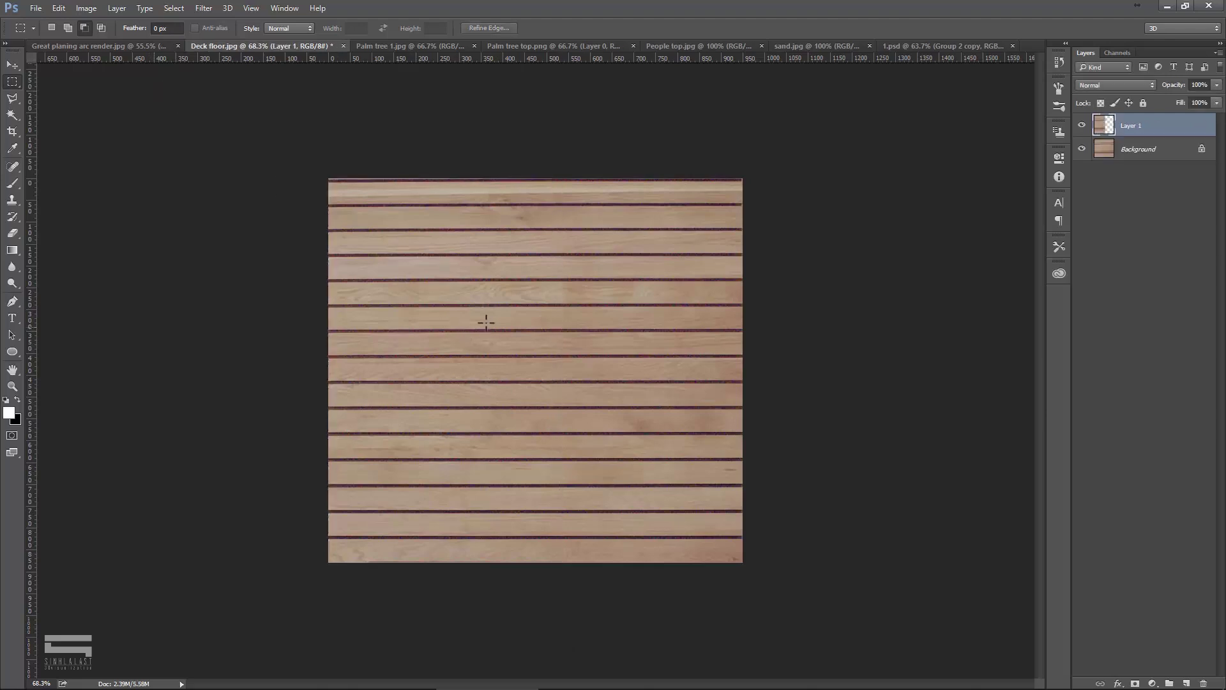
pyautogui.press('v')
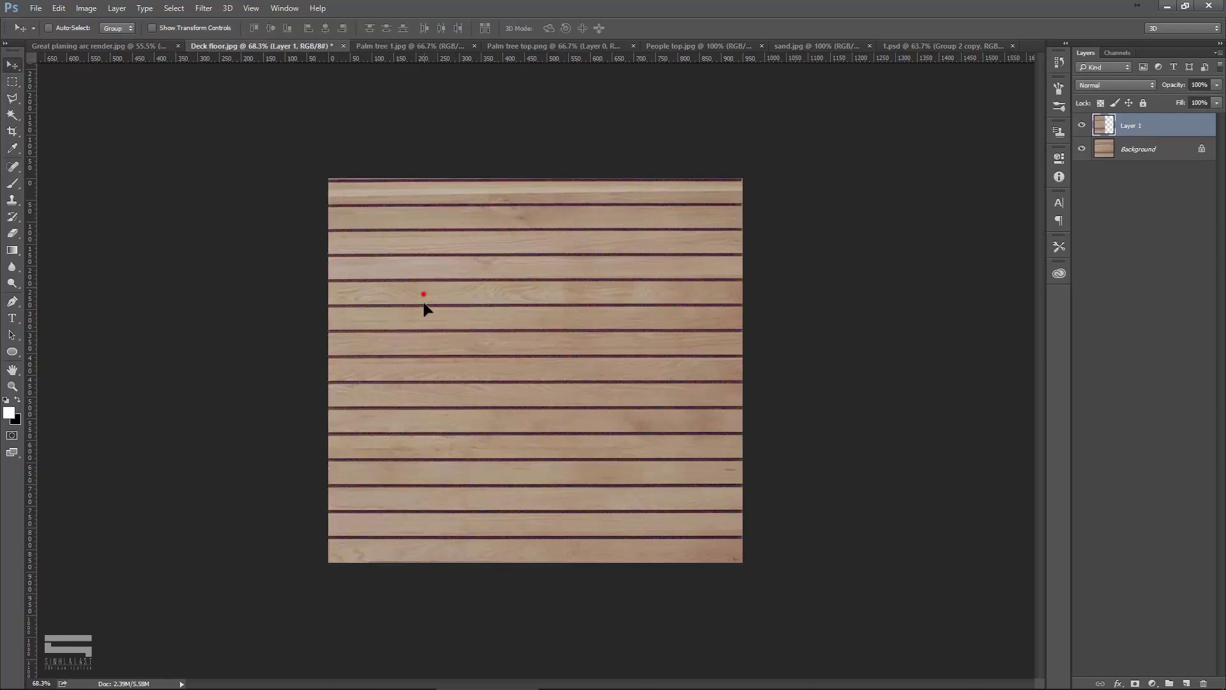
pyautogui.moveTo(423, 295); pyautogui.dragTo(454, 312)
# Flip the copied half horizontally and move it onto the right side of the texture.
pyautogui.click(58, 8)
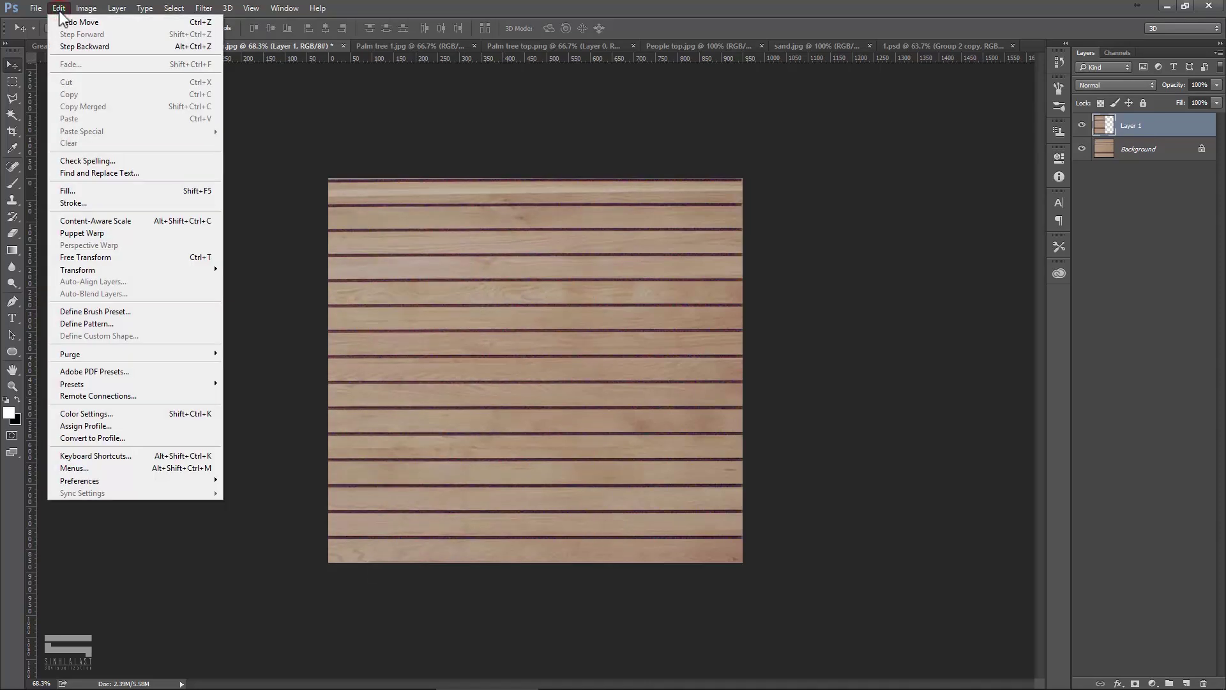
pyautogui.click(108, 255)
pyautogui.rightClick(454, 255)
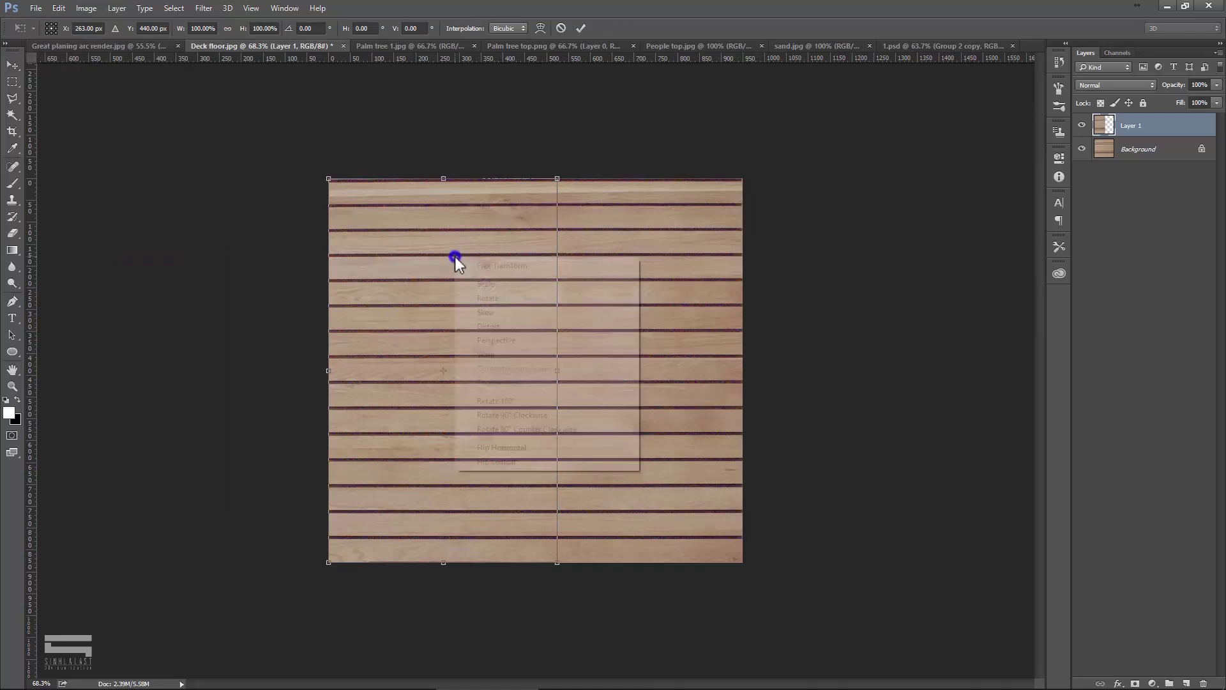
pyautogui.click(527, 447)
pyautogui.moveTo(466, 317); pyautogui.dragTo(655, 320)
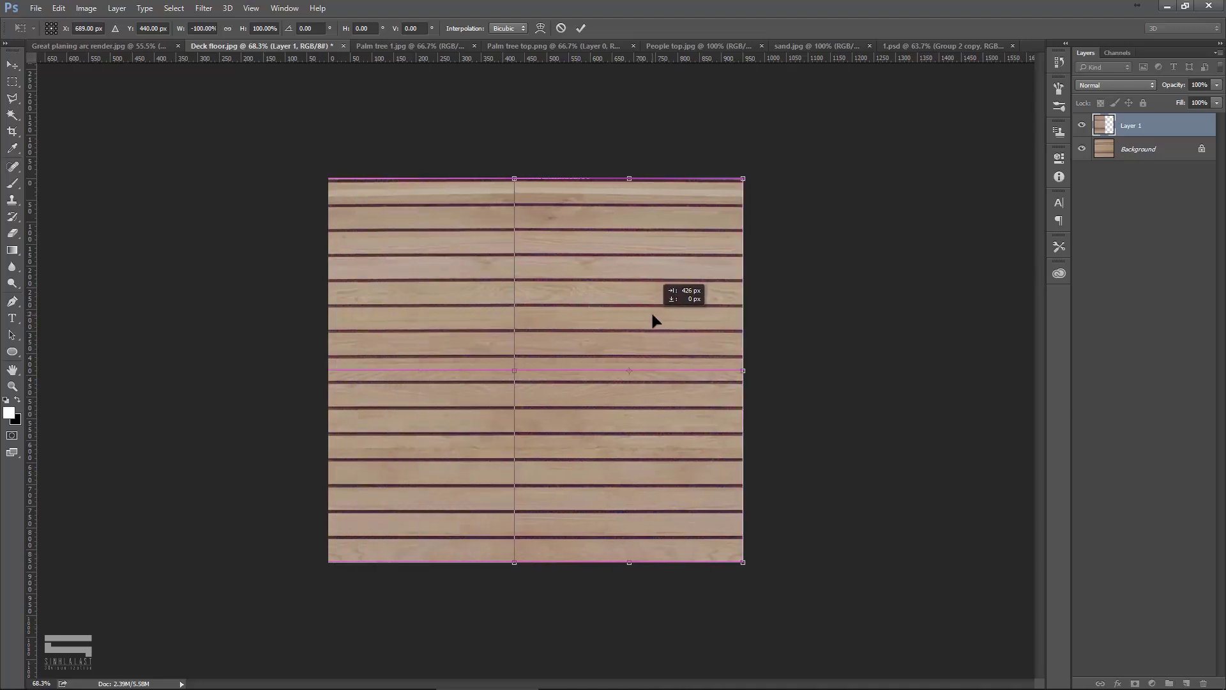
pyautogui.click(580, 28)
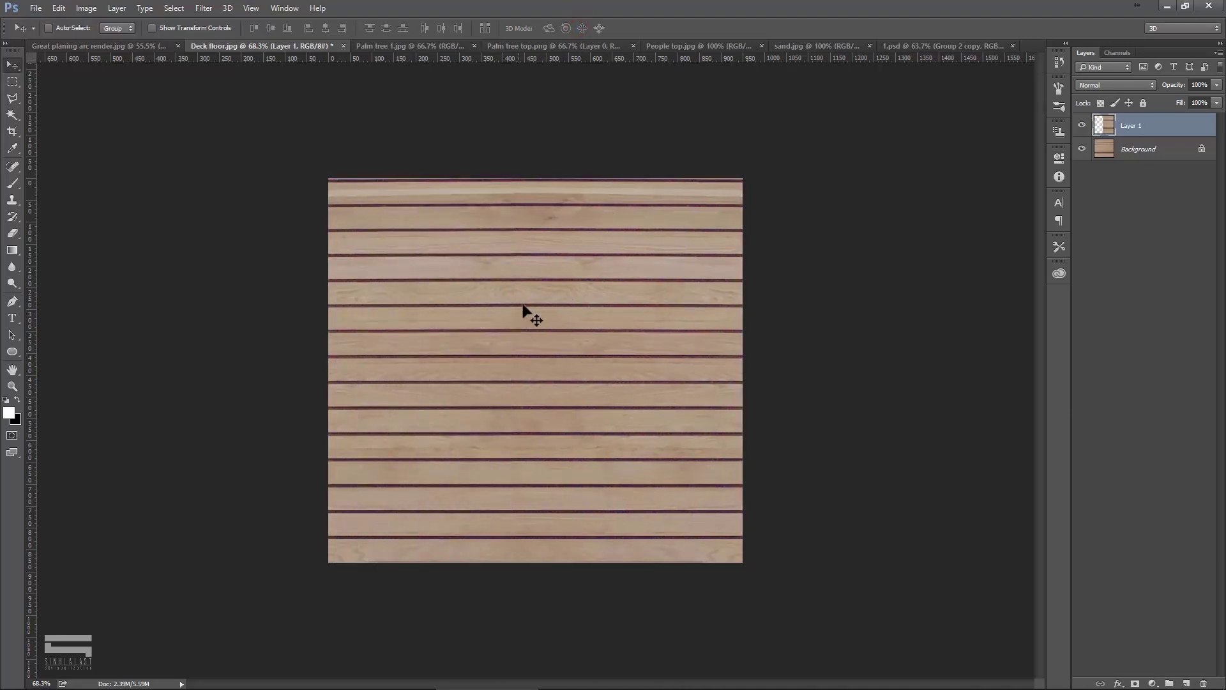
pyautogui.scroll(3, 523, 498)
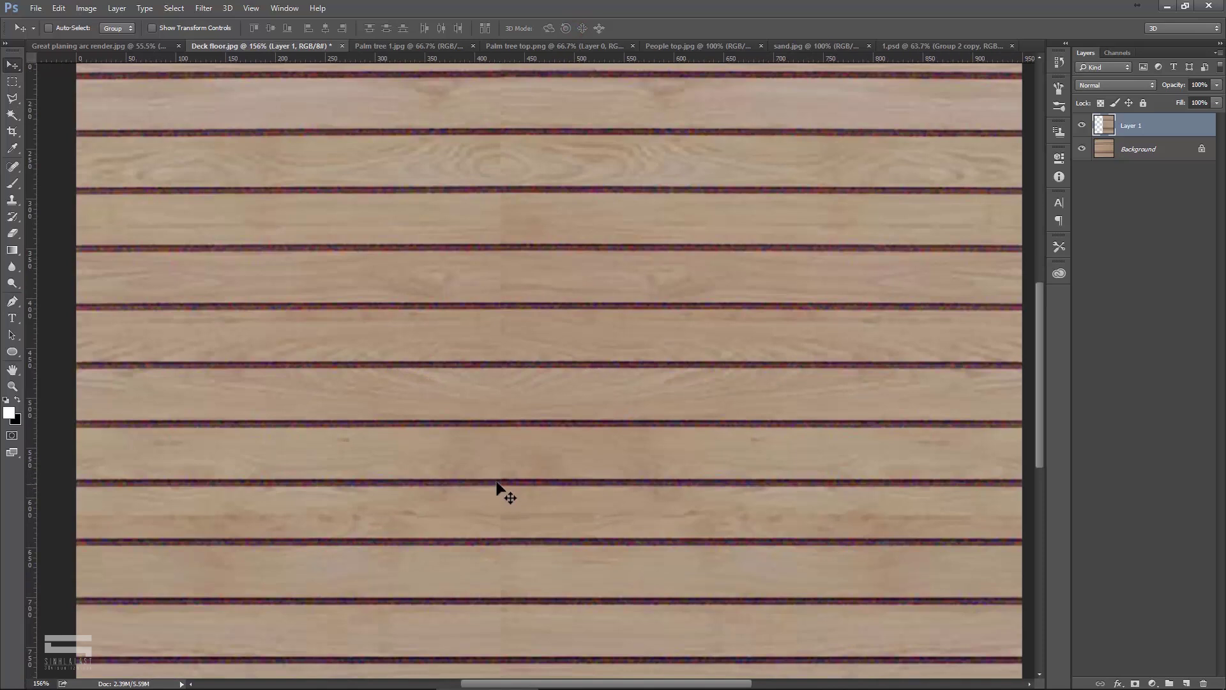
pyautogui.scroll(-1, 498, 476)
pyautogui.scroll(-1, 497, 473)
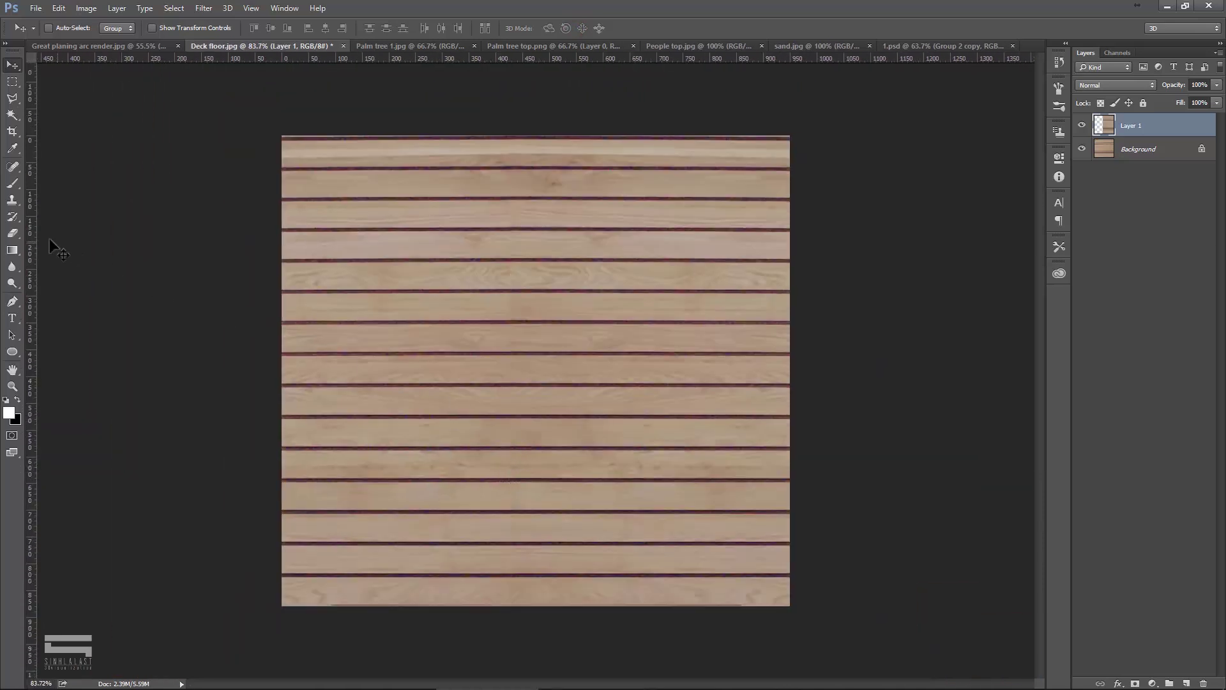
# Erase along the seam, then select both Layer 1 and Background for merging.
pyautogui.click(13, 236)
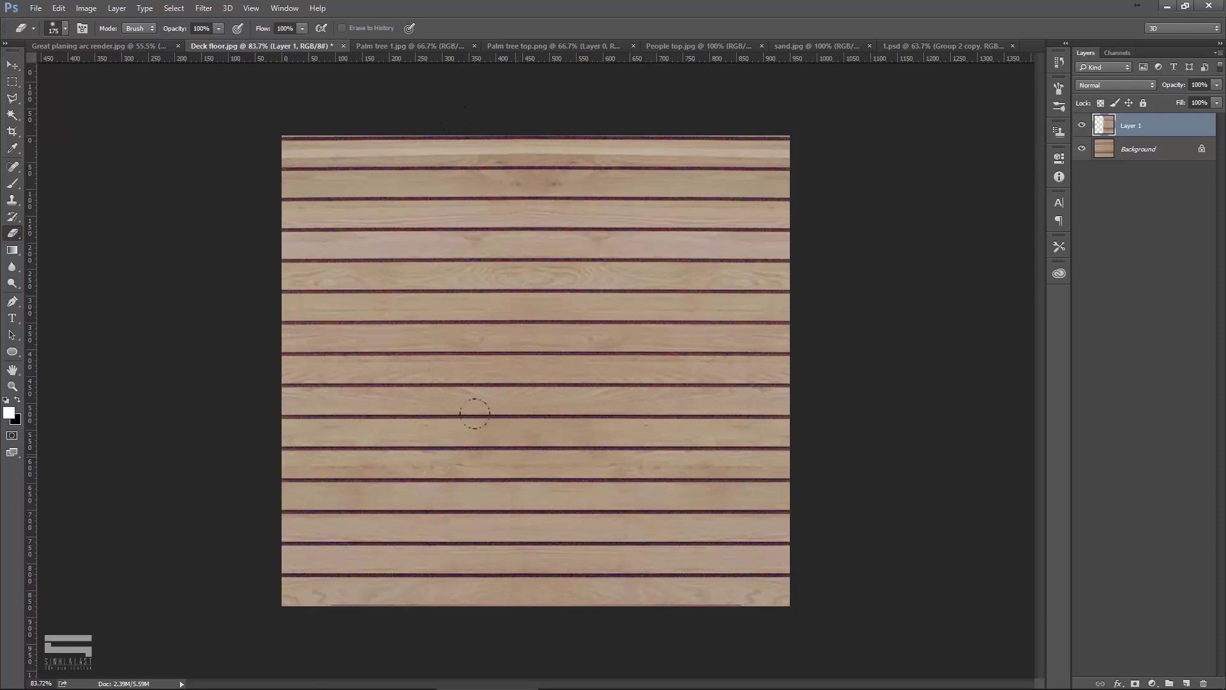
pyautogui.click(13, 65)
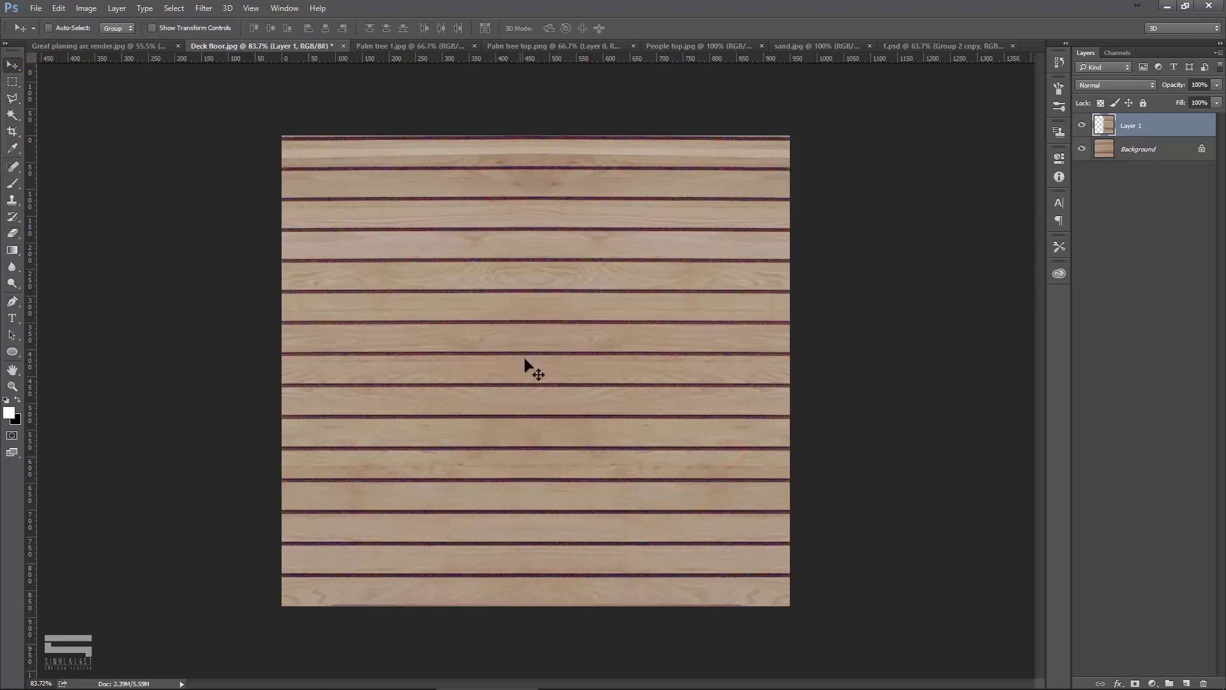
pyautogui.keyDown('shift'); pyautogui.click(1158, 150); pyautogui.keyUp('shift')
pyautogui.rightClick(1158, 143)
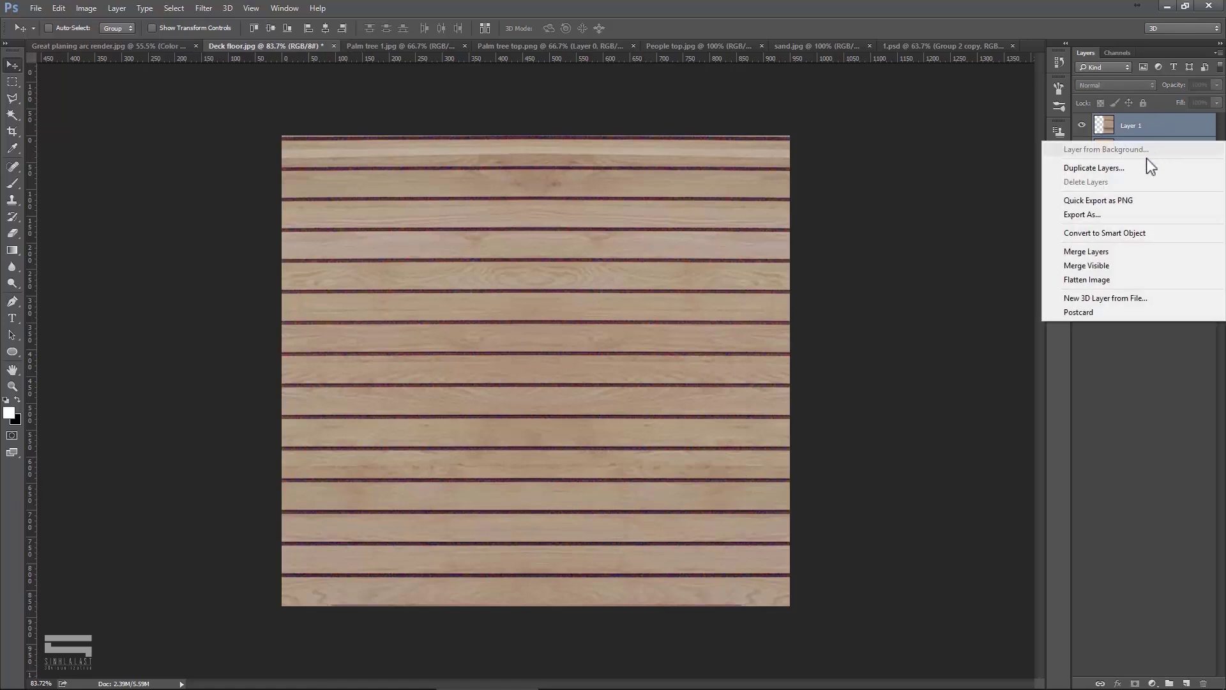
# Merge the deck layers and define the result as a pattern named 'Deck floor.jpg'.
pyautogui.click(1113, 251)
pyautogui.click(1136, 124)
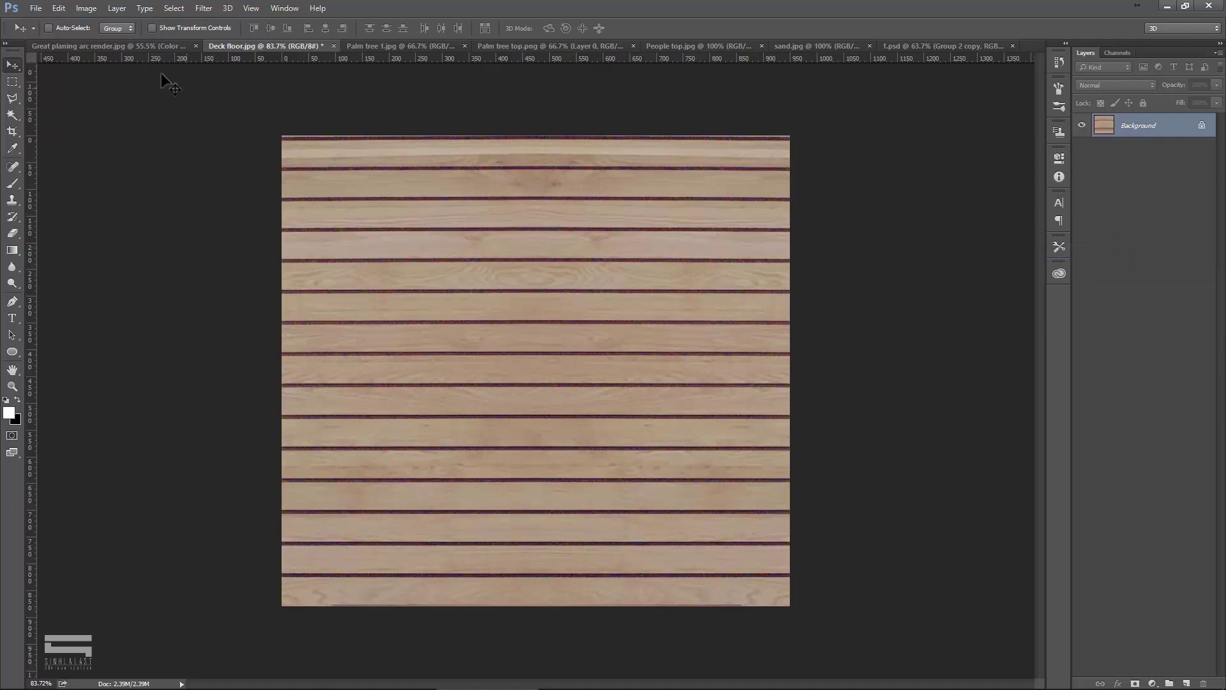
pyautogui.click(62, 9)
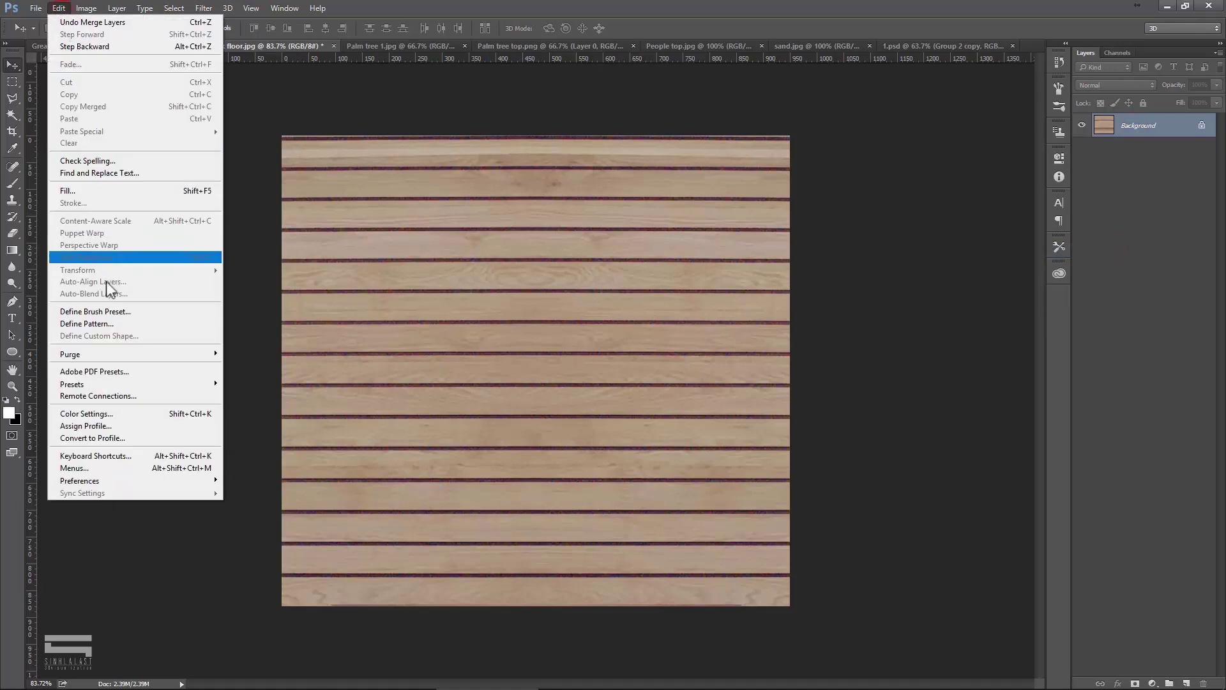
pyautogui.click(130, 323)
pyautogui.click(573, 240)
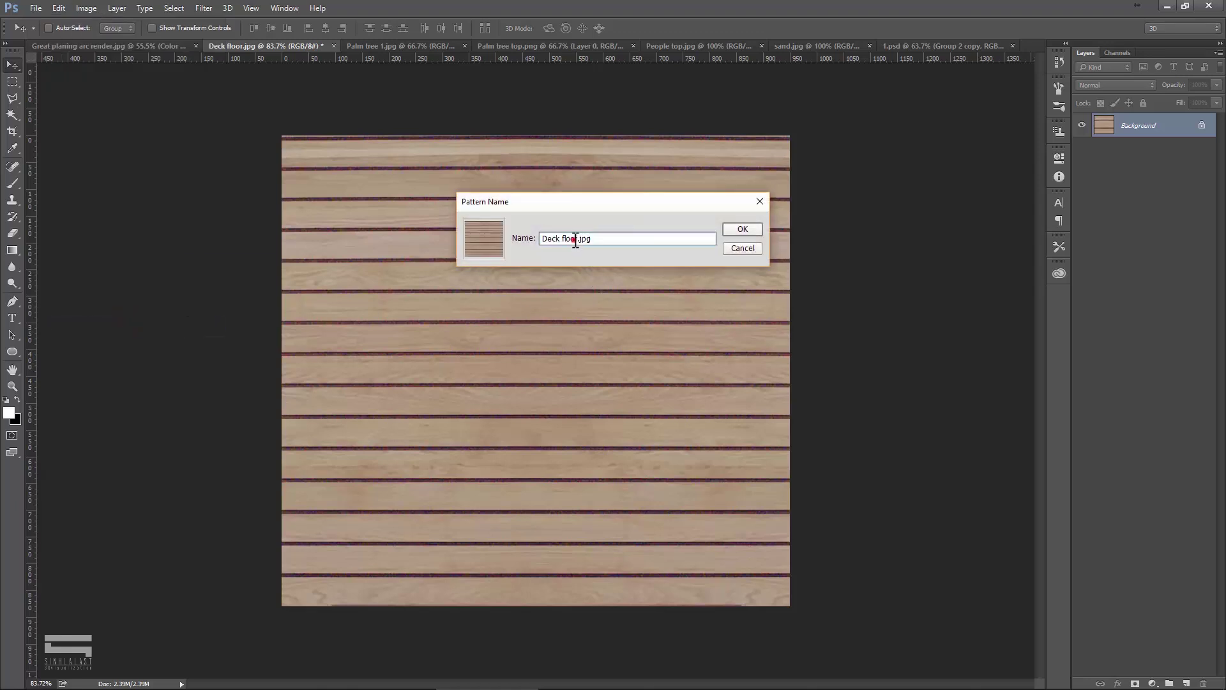
pyautogui.doubleClick(595, 239)
pyautogui.click(742, 229)
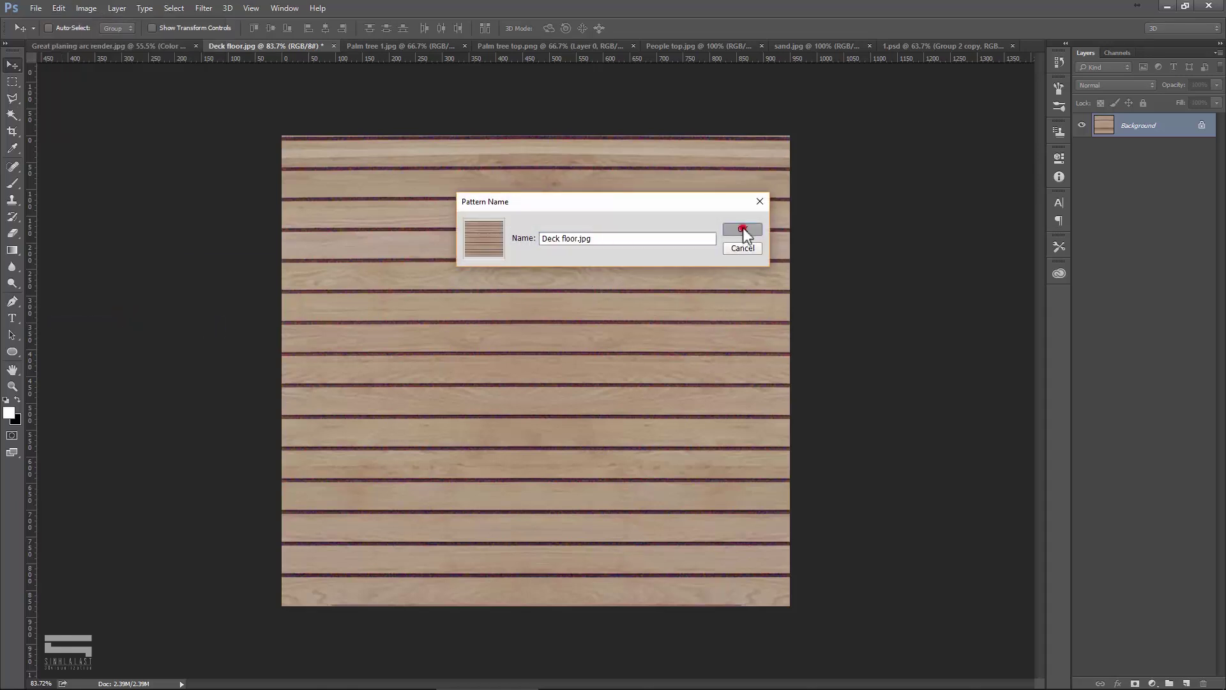
pyautogui.click(155, 45)
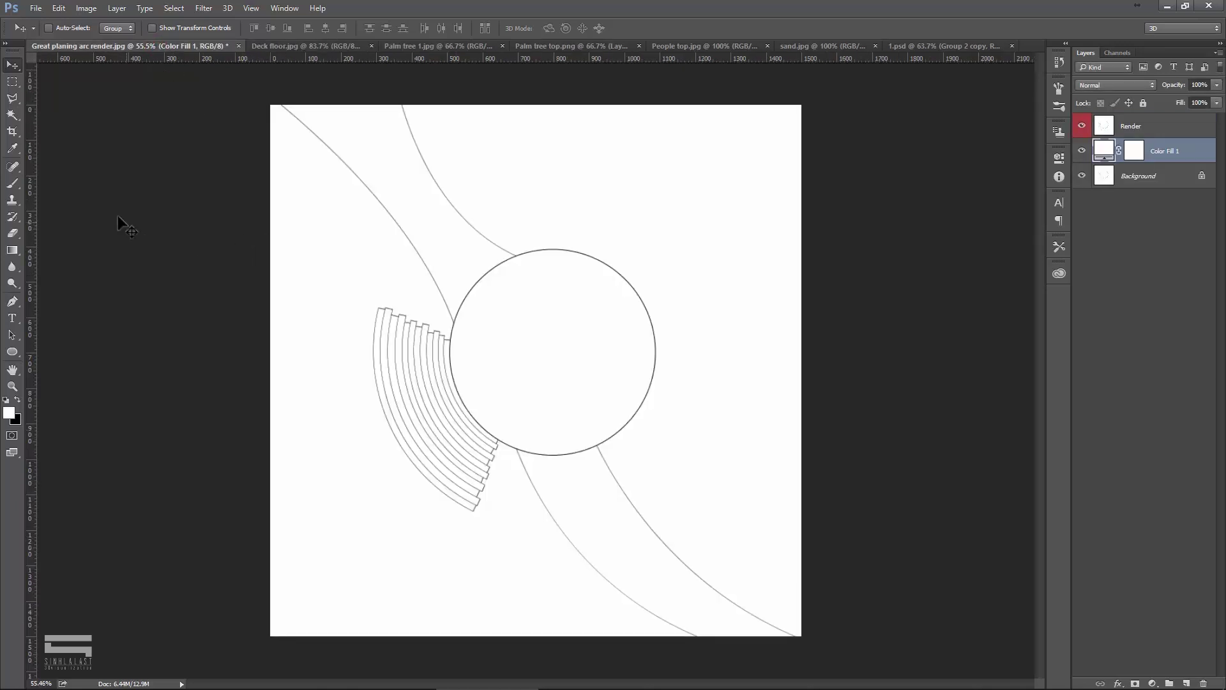
# Select only the inside of the large deck circle with the Magic Wand set to Contiguous.
pyautogui.click(11, 116)
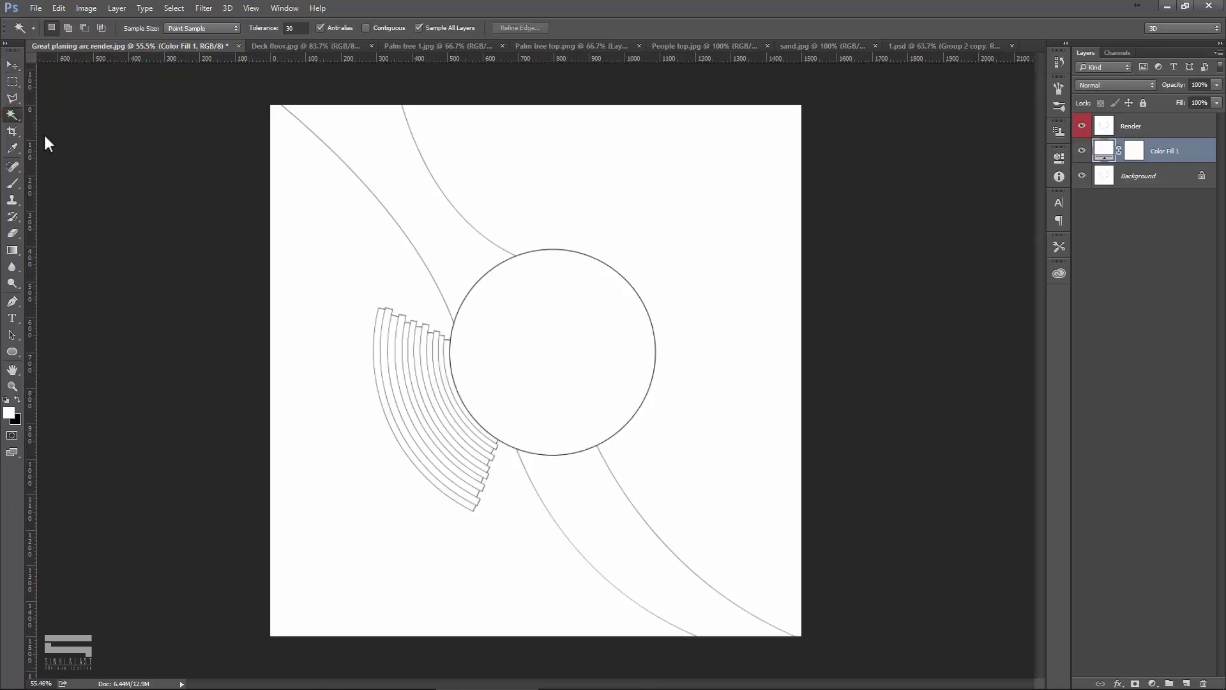
pyautogui.click(565, 341)
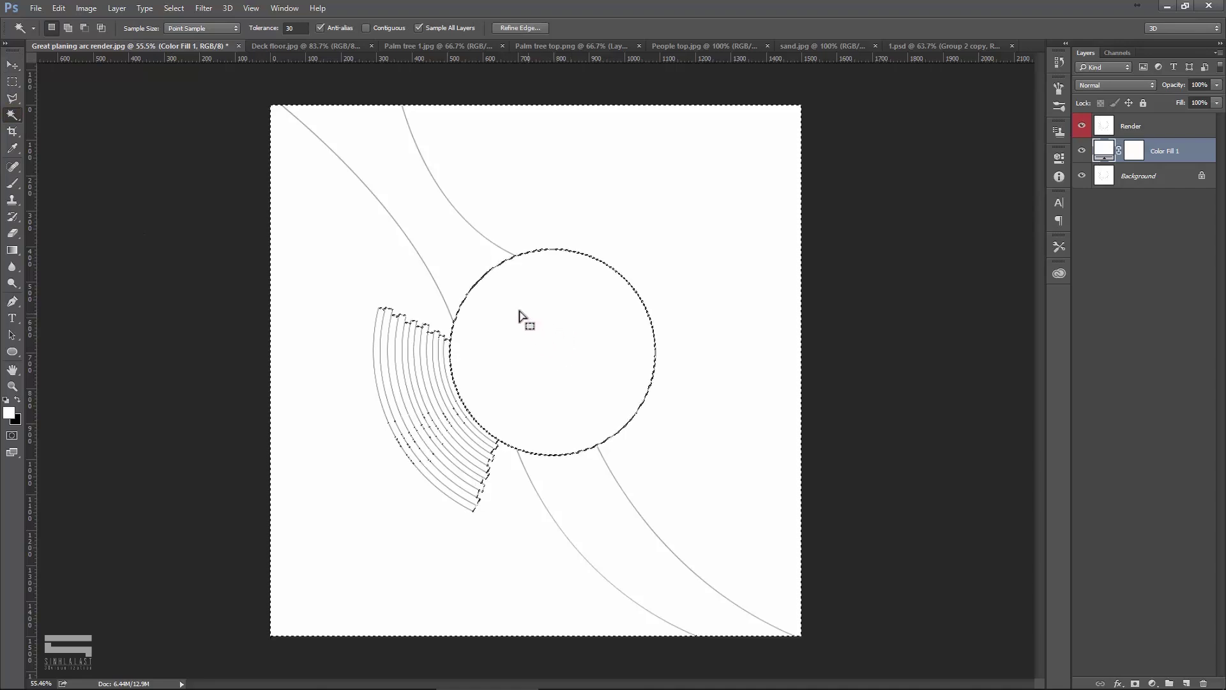
pyautogui.hotkey('ctrl', 'd')
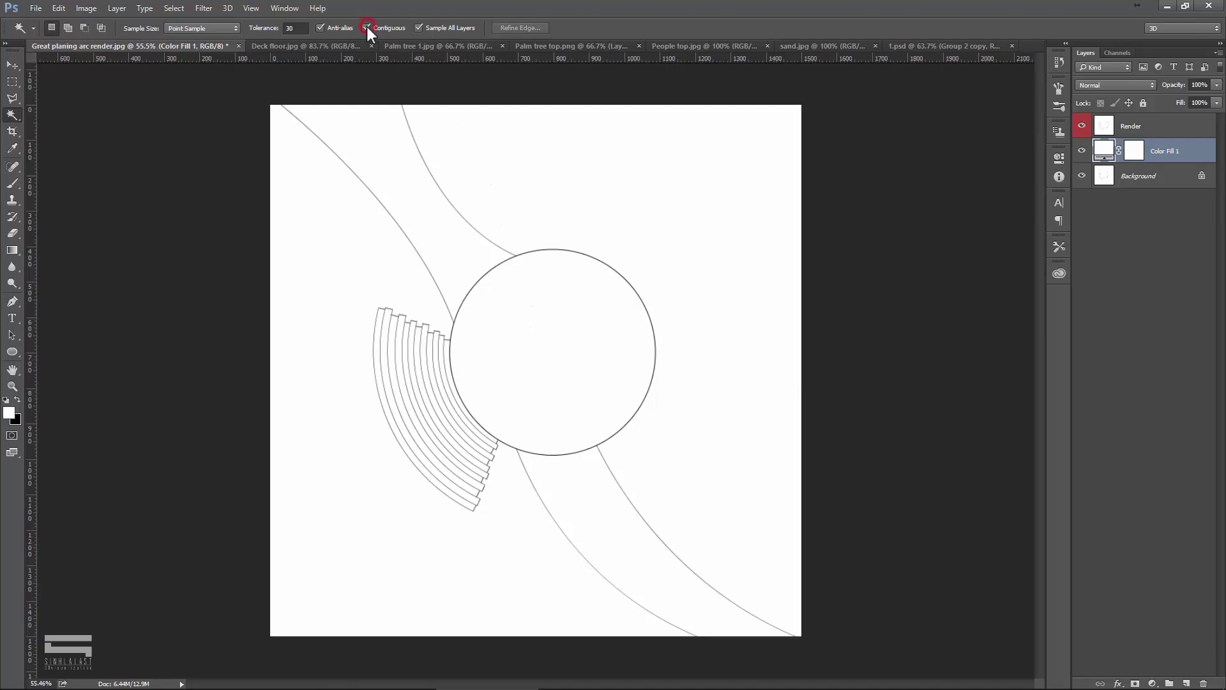
pyautogui.click(454, 246)
pyautogui.click(536, 306)
pyautogui.scroll(1, 556, 334)
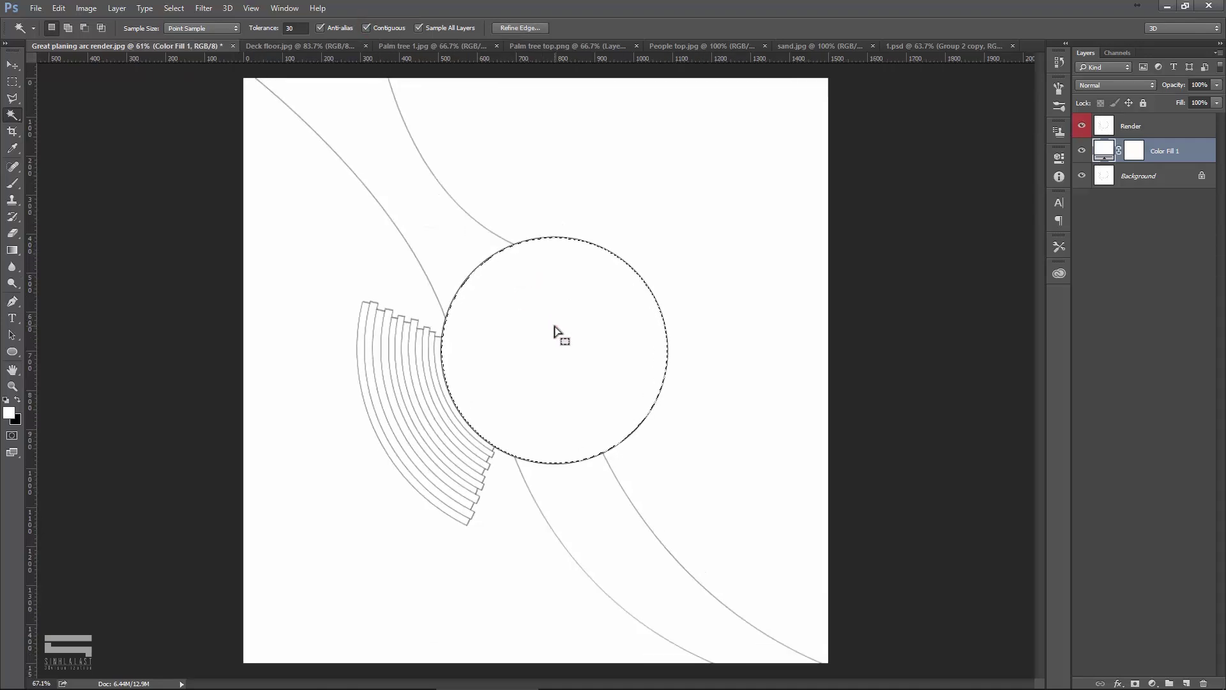
pyautogui.scroll(1, 556, 334)
pyautogui.scroll(1, 539, 326)
pyautogui.press('m')
pyautogui.hotkey('alt', ']')
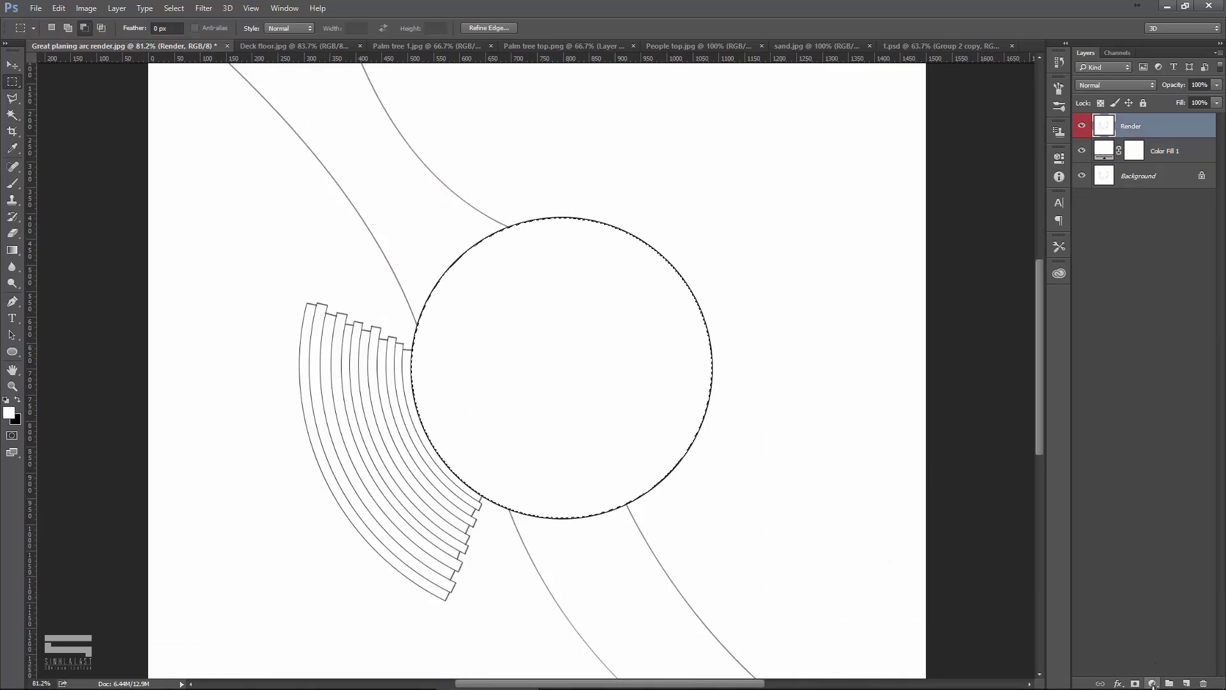
pyautogui.click(1153, 683)
# Add a wood-plank Pattern Fill layer inside the circle at 20% scale.
pyautogui.click(1121, 436)
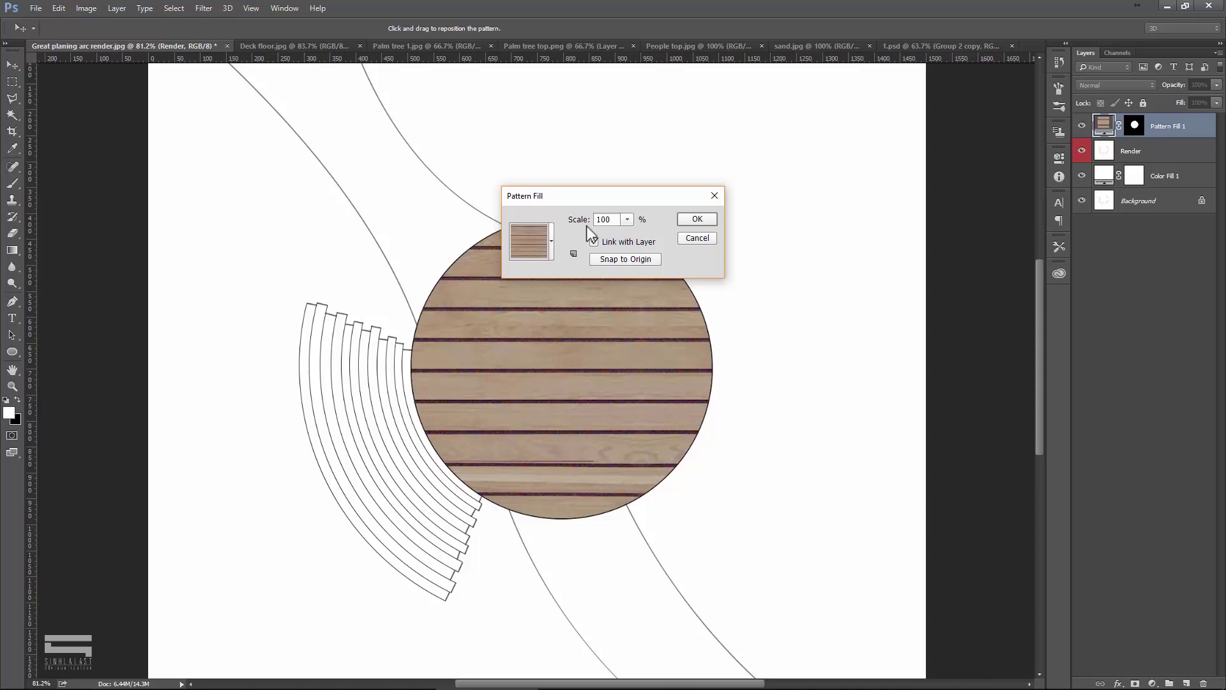
pyautogui.click(551, 241)
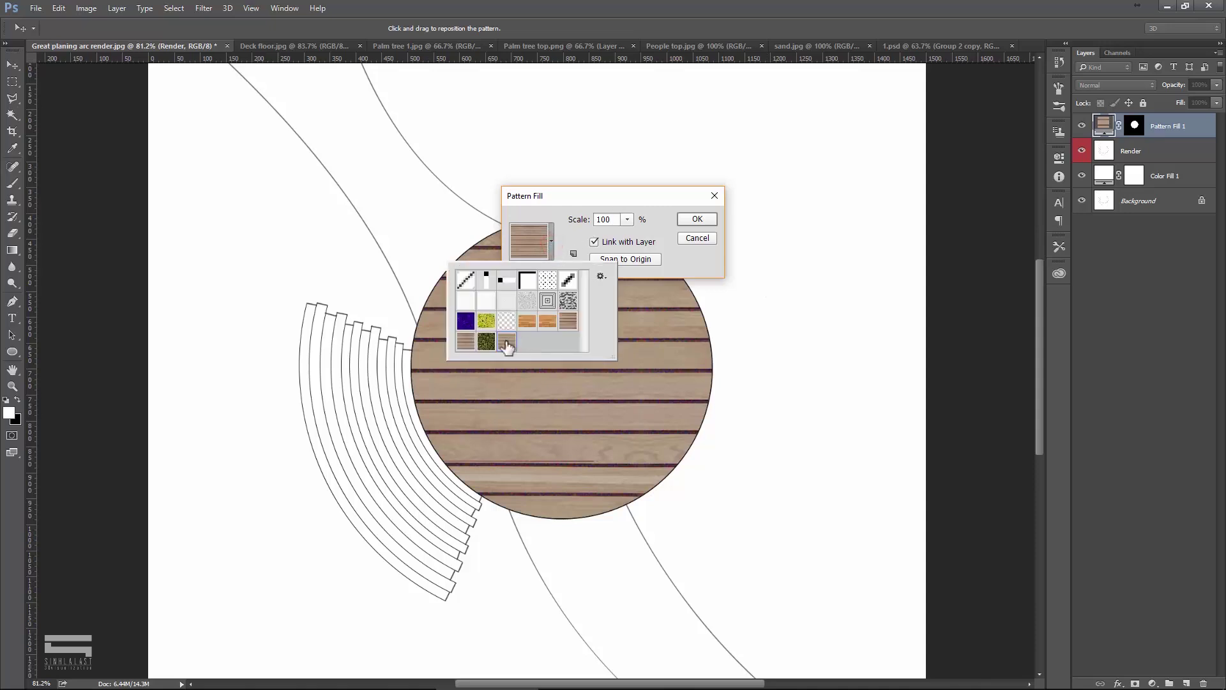
pyautogui.click(576, 197)
pyautogui.doubleClick(610, 219)
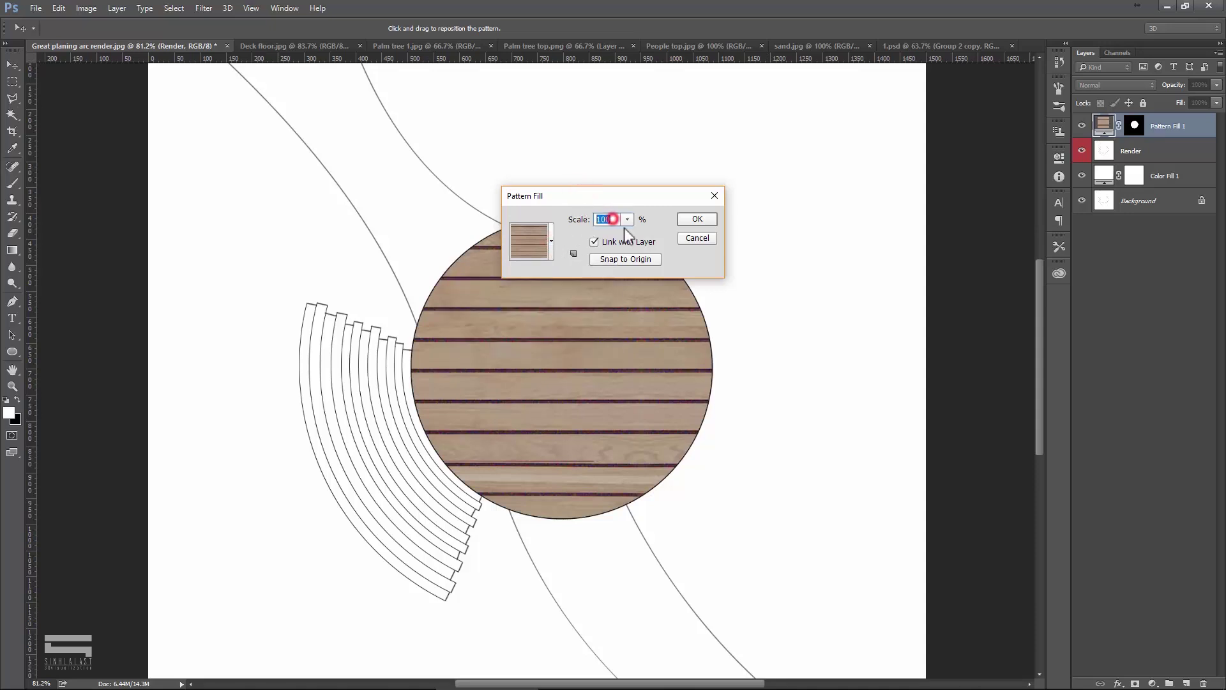
pyautogui.write('30')
pyautogui.doubleClick(606, 220)
pyautogui.write('20')
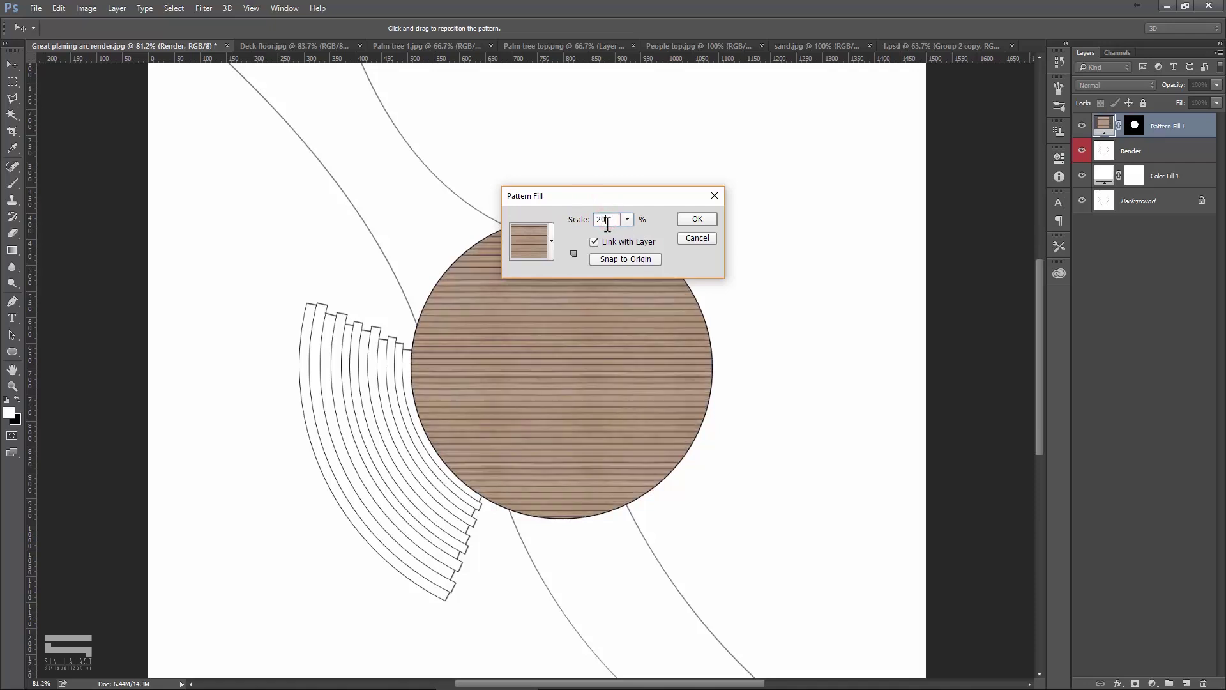
pyautogui.click(697, 218)
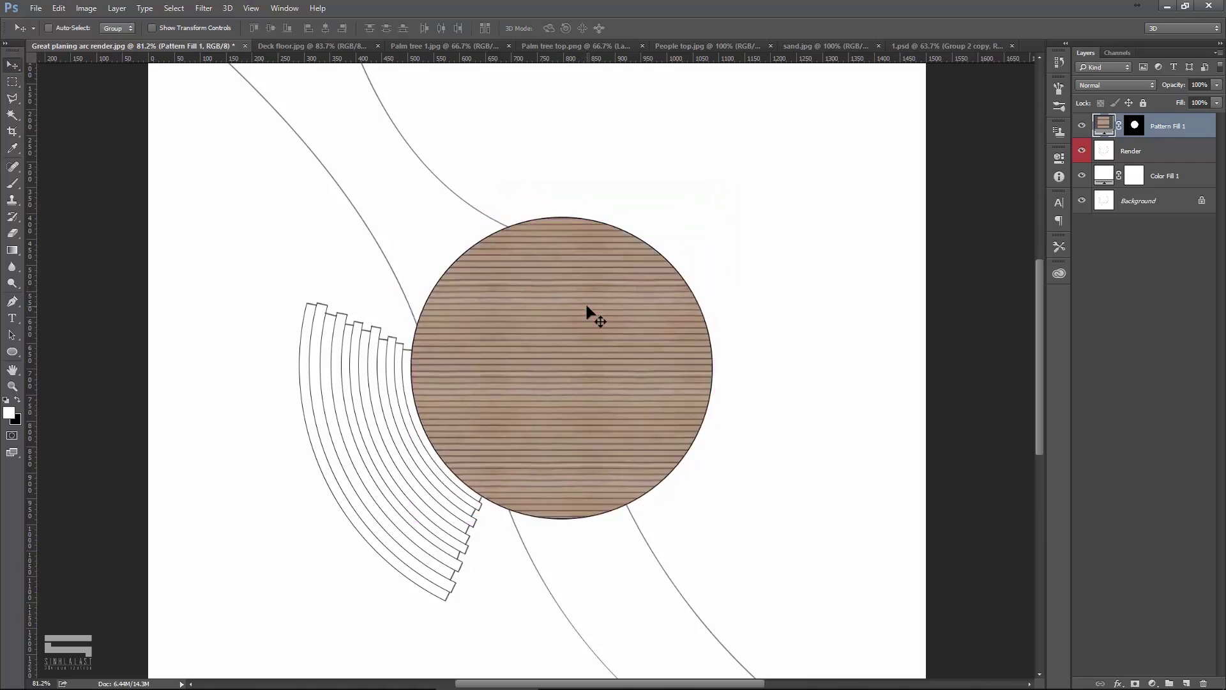
# Merge Pattern Fill 1 with a new empty layer into one raster layer.
pyautogui.click(1196, 126)
pyautogui.click(1188, 681)
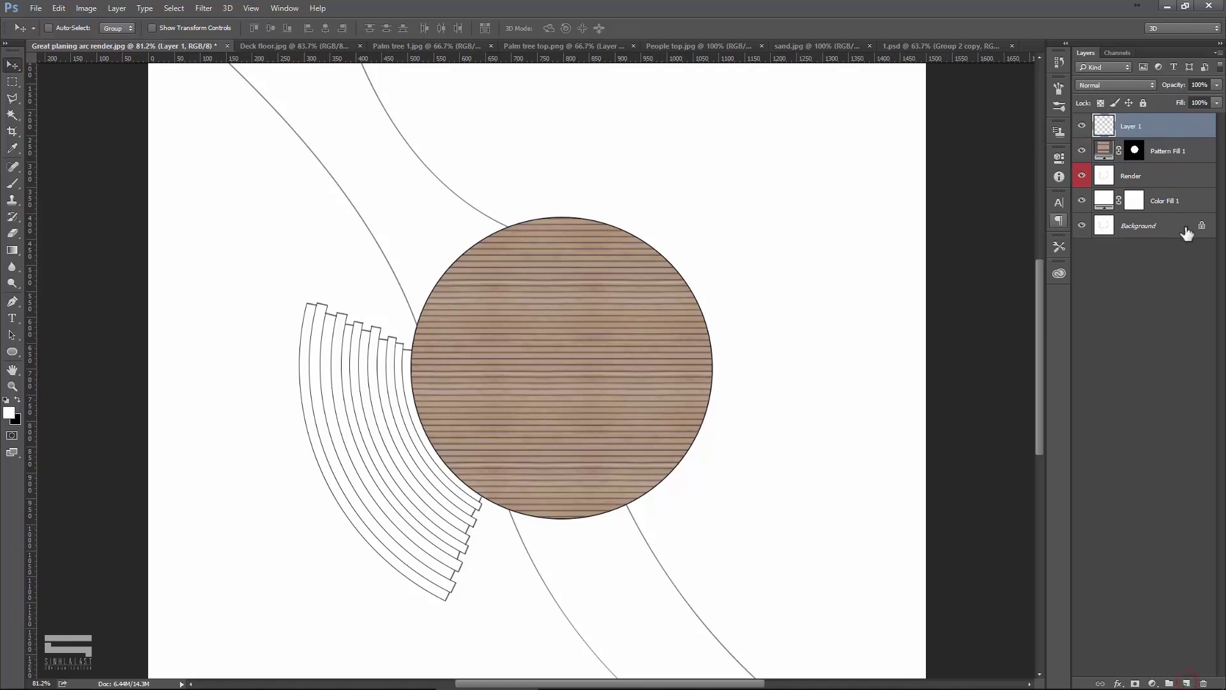
pyautogui.keyDown('shift'); pyautogui.click(1192, 152); pyautogui.keyUp('shift')
pyautogui.rightClick(1182, 127)
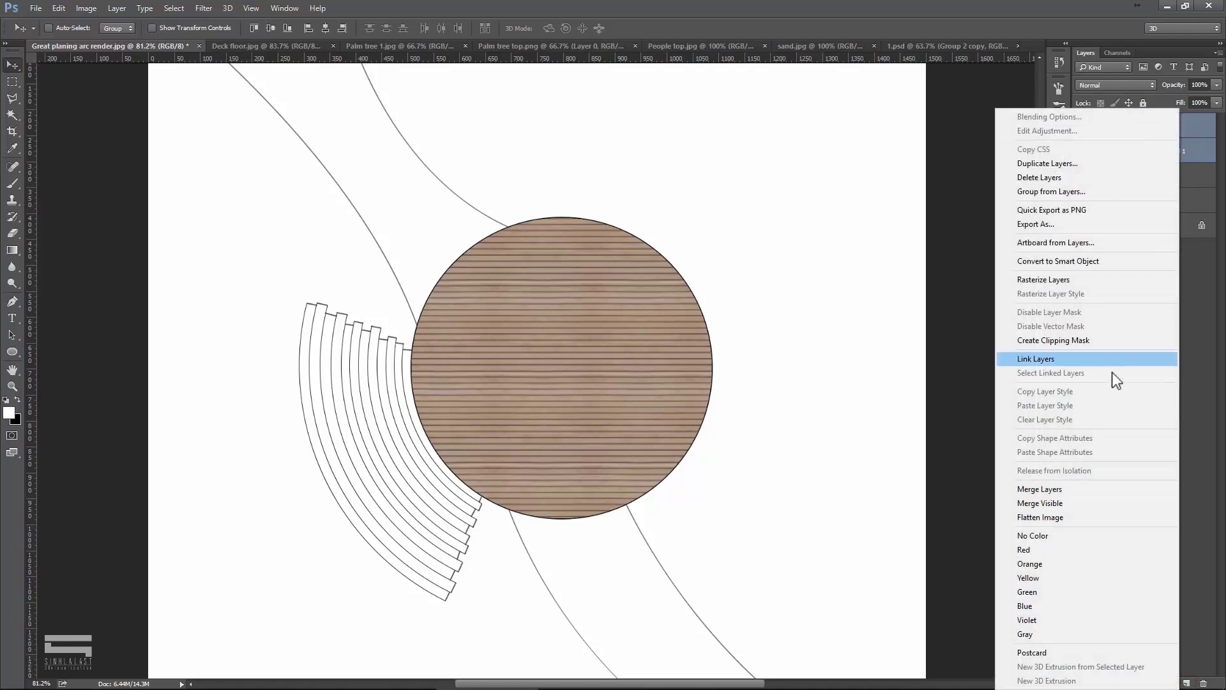
pyautogui.click(1058, 489)
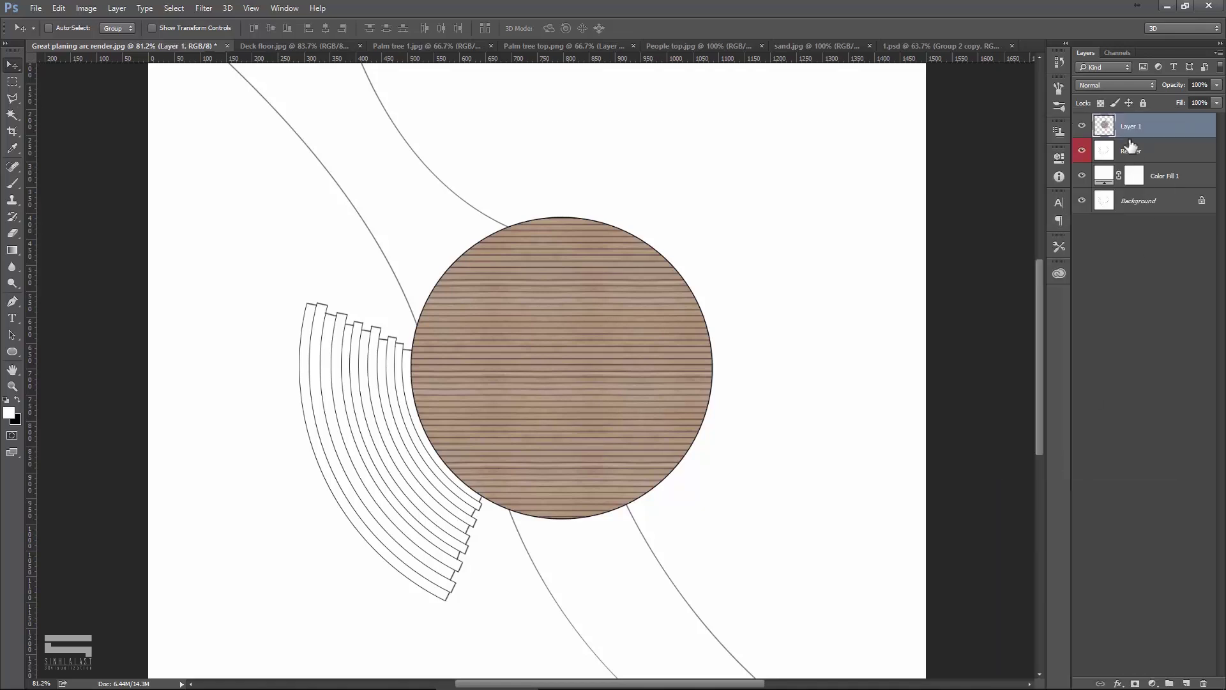
pyautogui.doubleClick(1128, 127)
# Name the layer 'Deck' and rotate its planks about 65.7° so they run diagonally.
pyautogui.write('Deck')
pyautogui.press('Return')
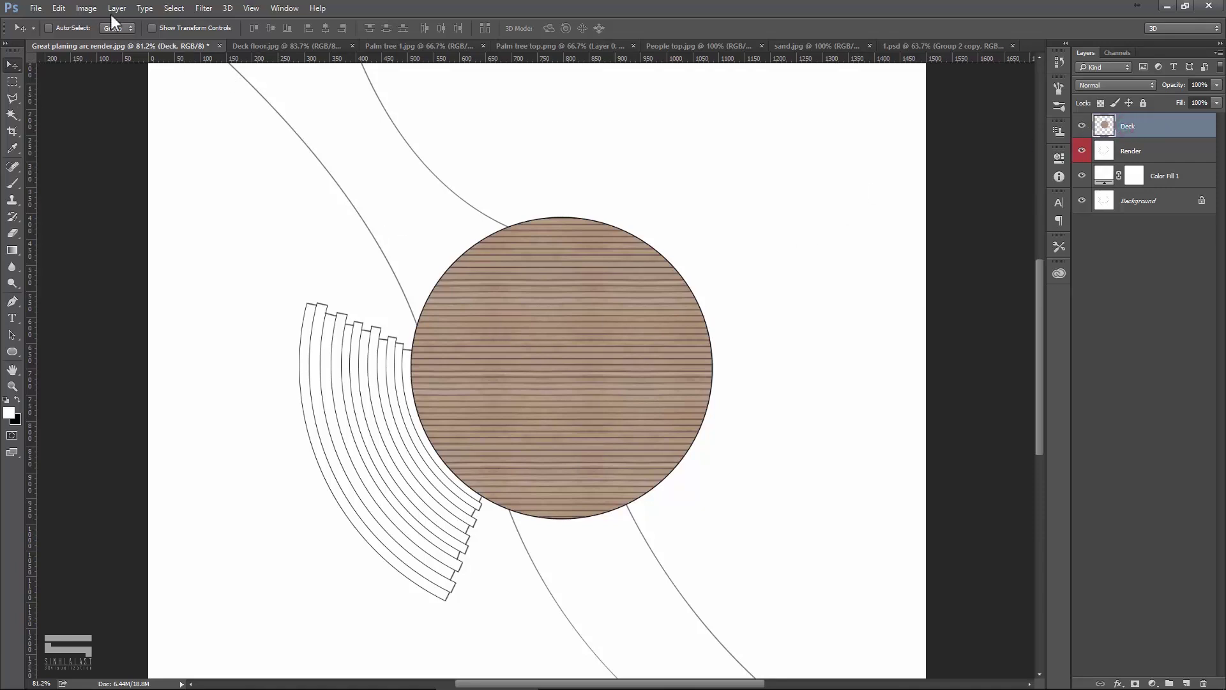
pyautogui.click(59, 8)
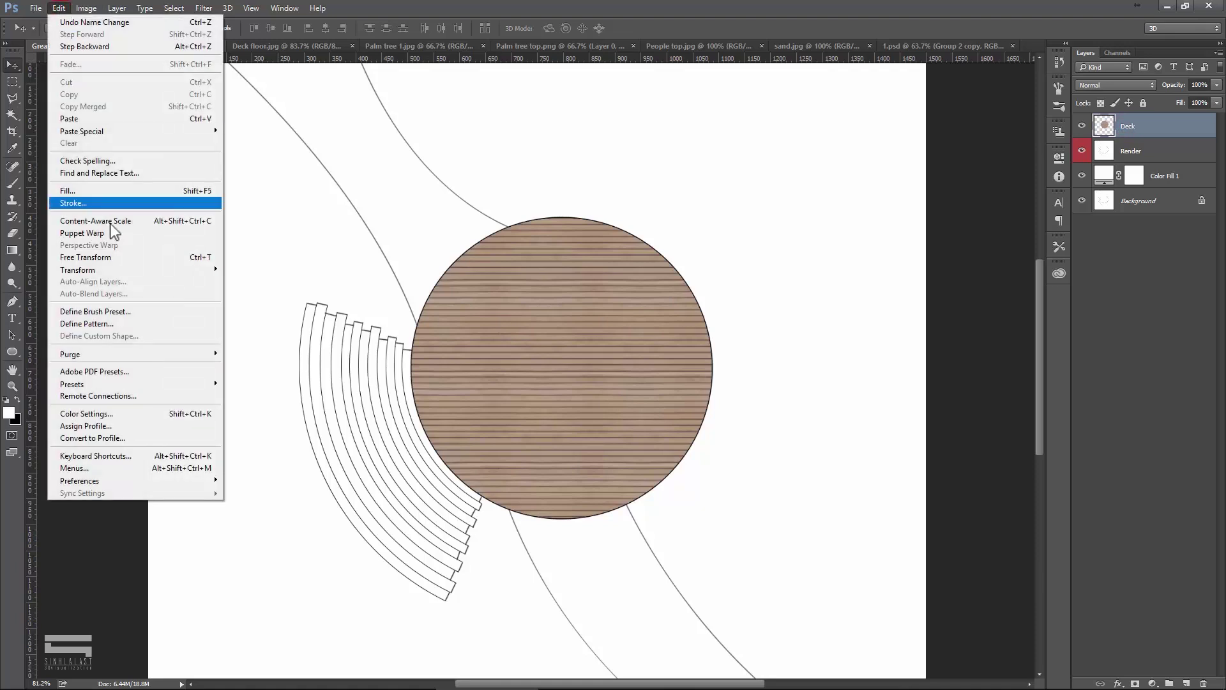
pyautogui.click(119, 258)
pyautogui.moveTo(735, 204); pyautogui.dragTo(744, 441)
pyautogui.press('Return')
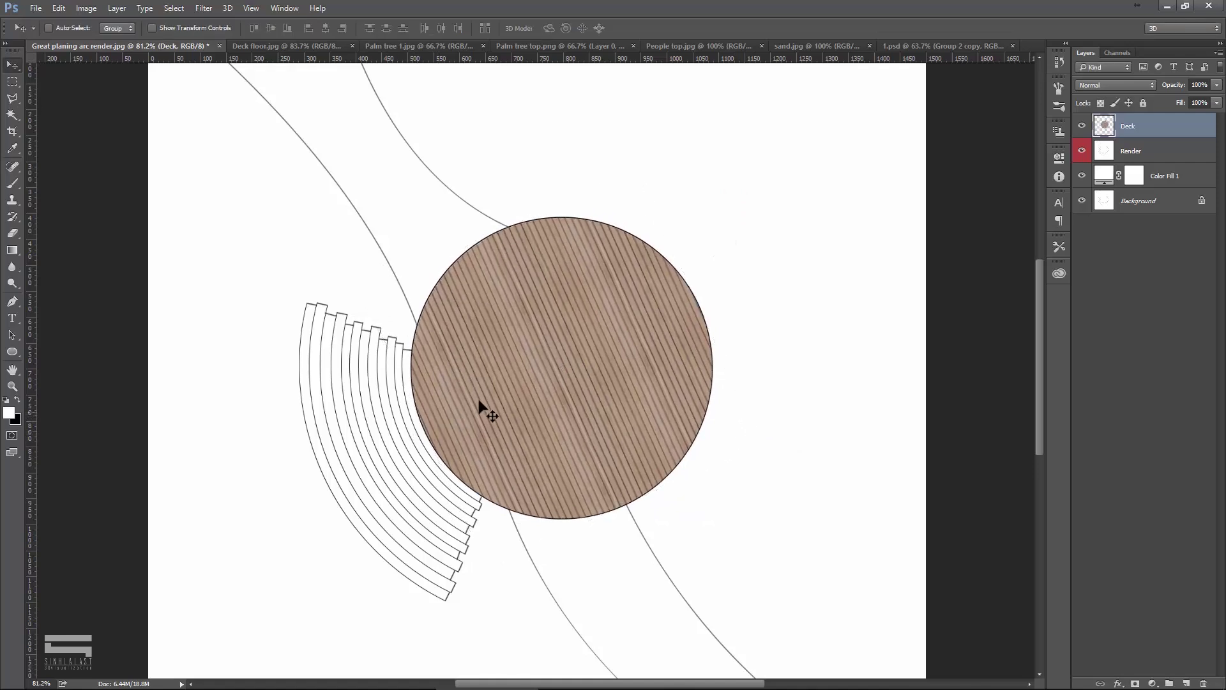
pyautogui.scroll(2, 619, 347)
pyautogui.scroll(1, 600, 353)
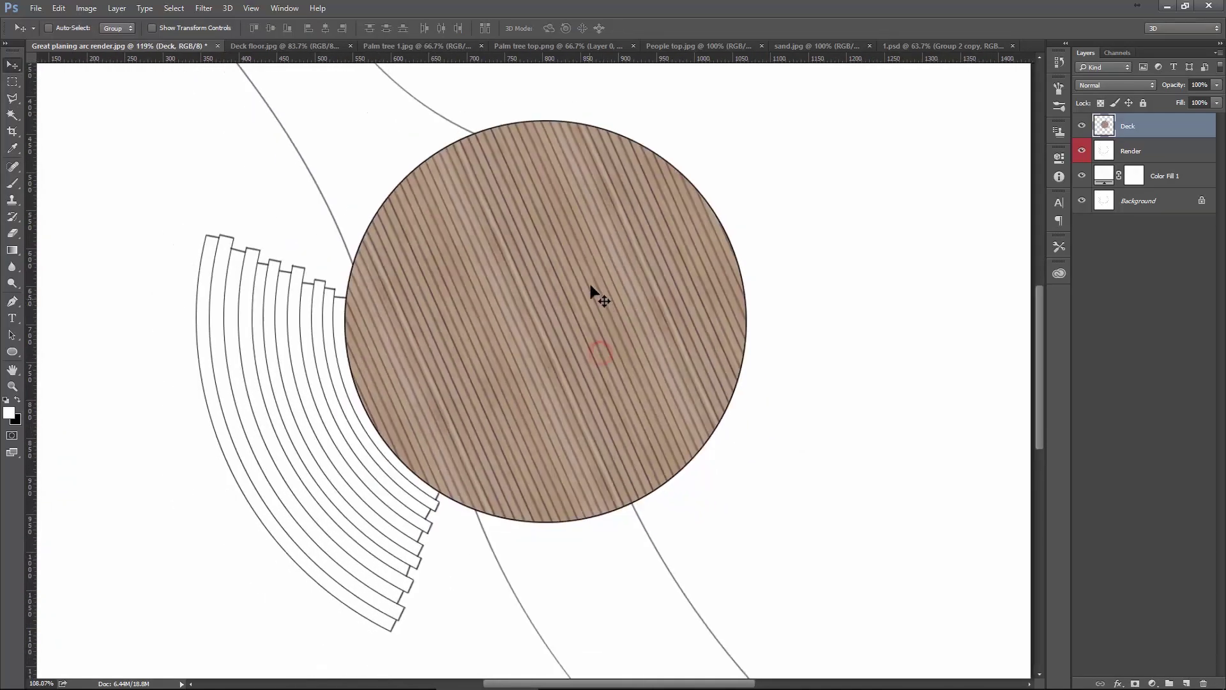
pyautogui.scroll(-3, 591, 289)
pyautogui.moveTo(597, 304); pyautogui.dragTo(600, 322)
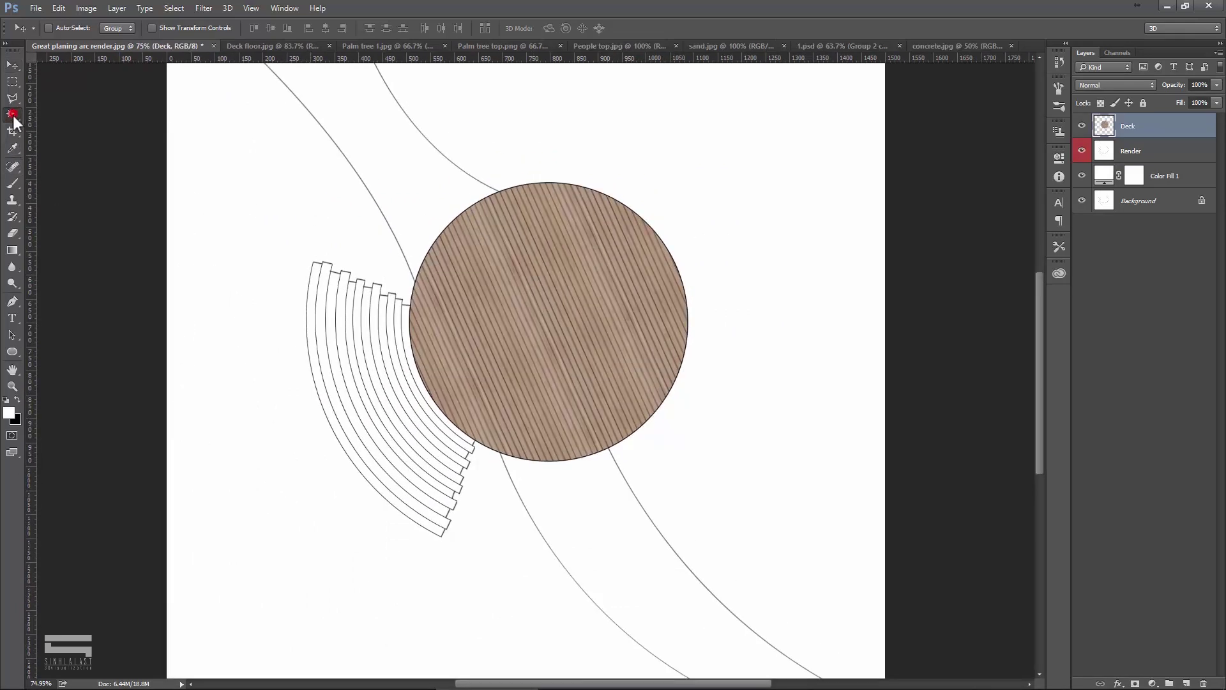
# Select all eight curved step strips beside the deck with the Magic Wand in Add mode.
pyautogui.click(12, 114)
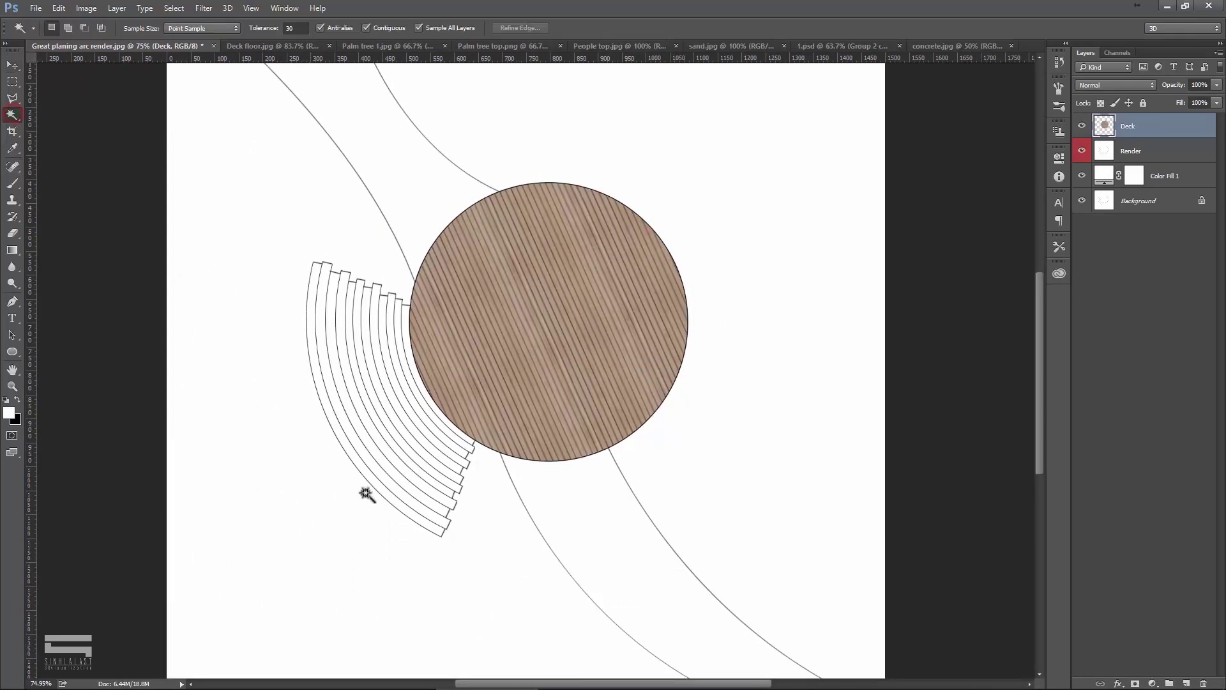
pyautogui.scroll(2, 366, 494)
pyautogui.scroll(2, 427, 509)
pyautogui.scroll(1, 405, 501)
pyautogui.click(401, 495)
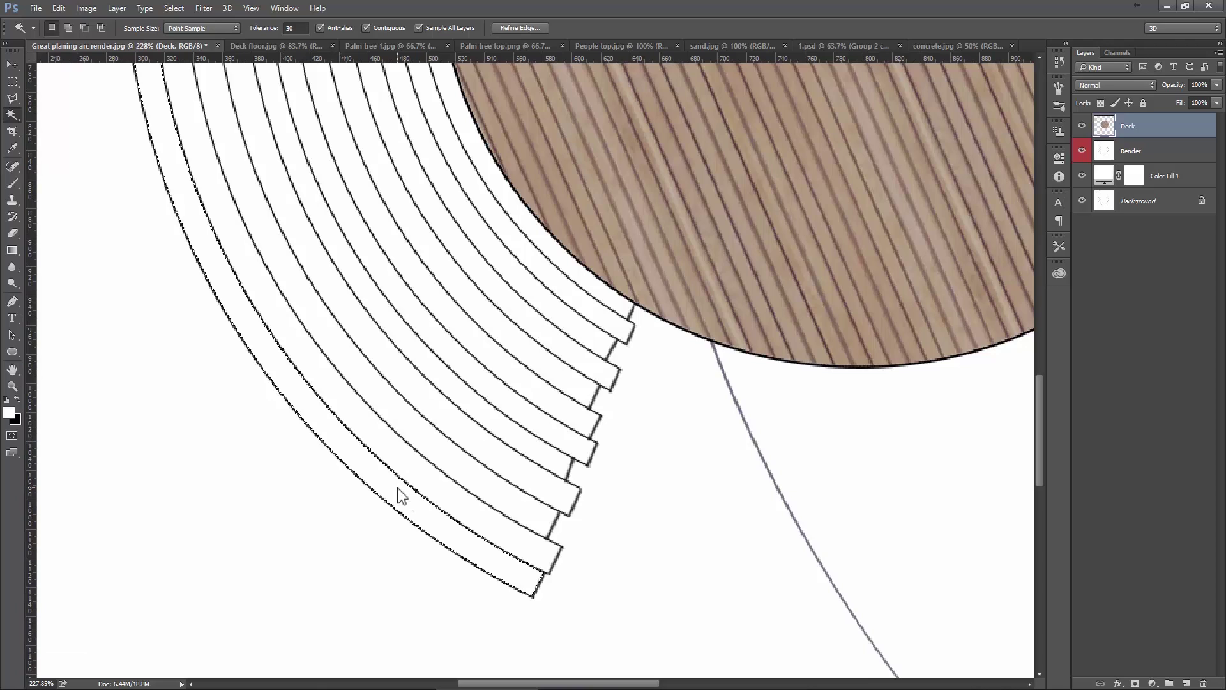
pyautogui.click(69, 28)
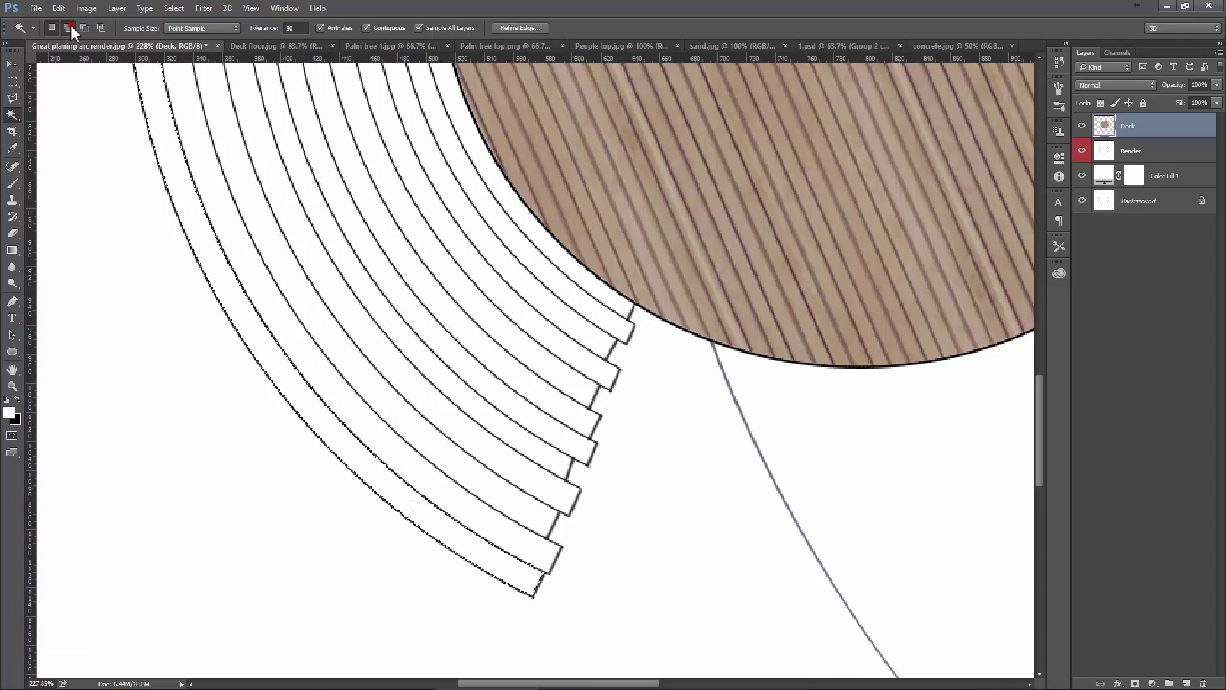
pyautogui.click(335, 390)
pyautogui.click(350, 367)
pyautogui.click(379, 345)
pyautogui.click(402, 320)
pyautogui.click(427, 287)
pyautogui.click(473, 269)
pyautogui.click(520, 247)
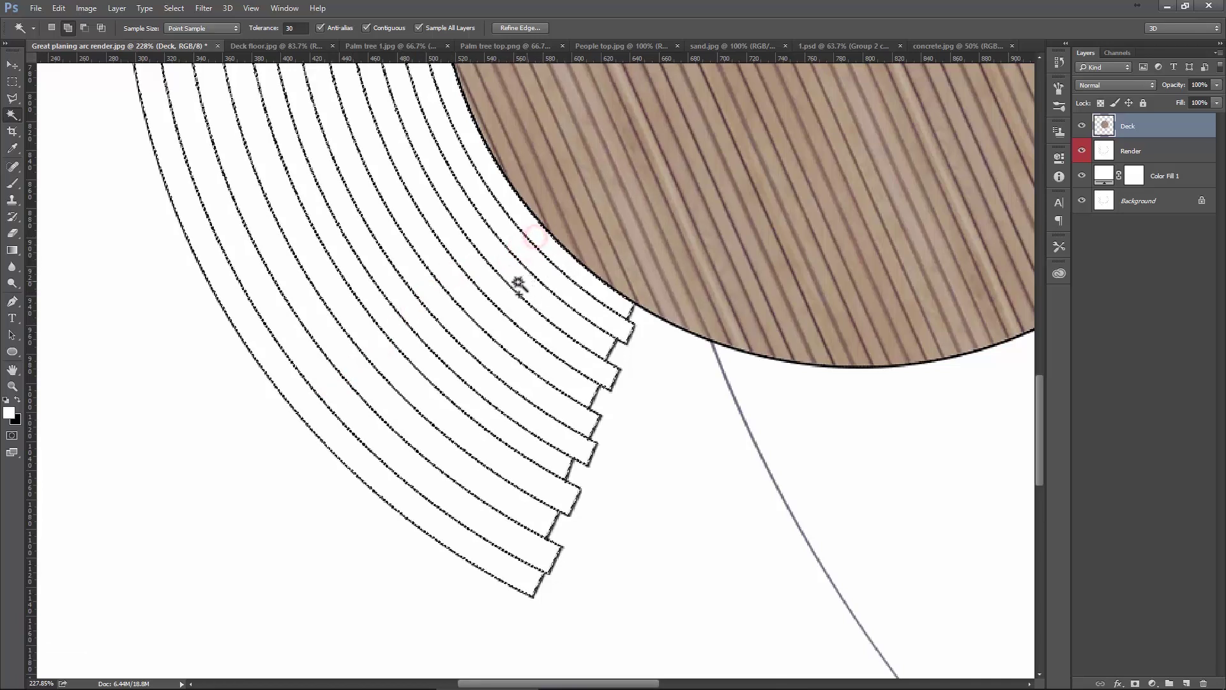
# Copy the whole concrete.jpg texture and Paste Into the selected steps.
pyautogui.click(948, 45)
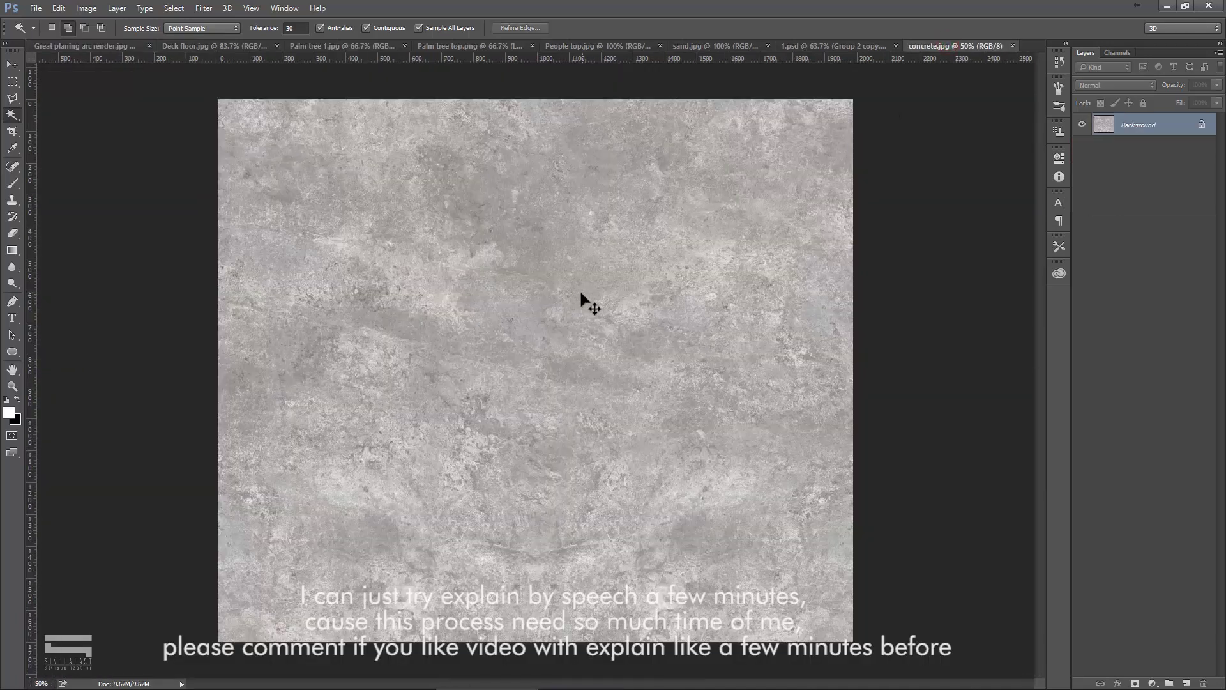
pyautogui.click(12, 81)
pyautogui.moveTo(192, 83); pyautogui.dragTo(854, 642)
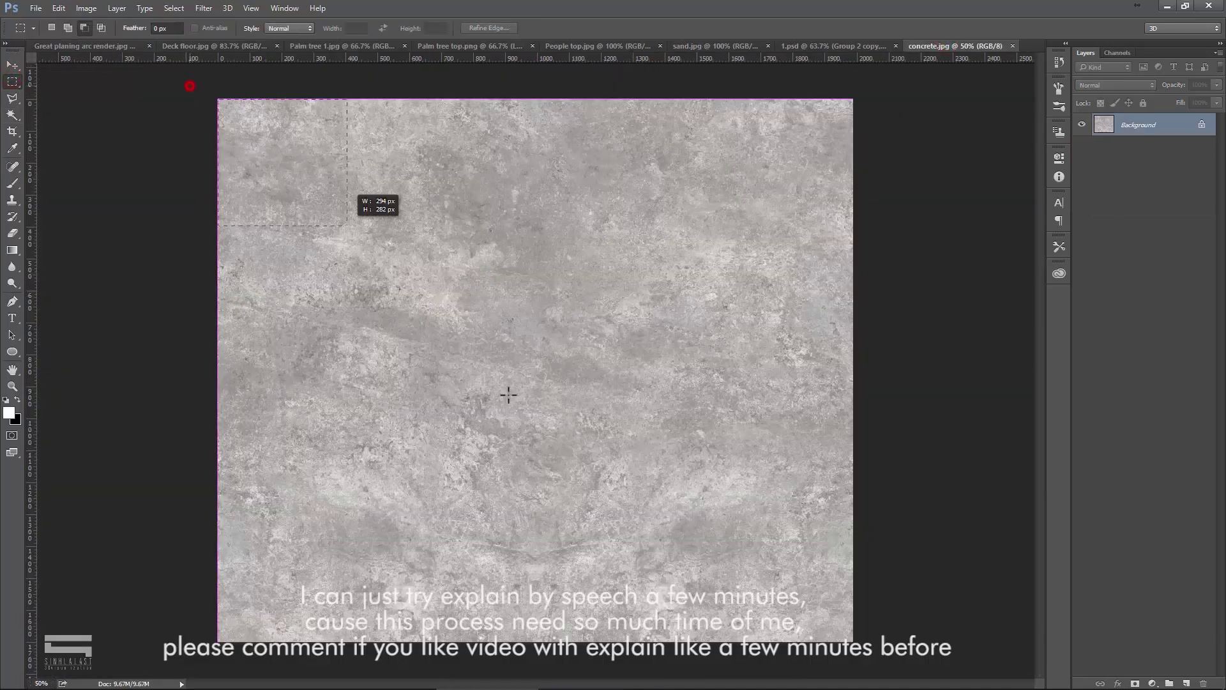
pyautogui.click(64, 10)
pyautogui.click(76, 95)
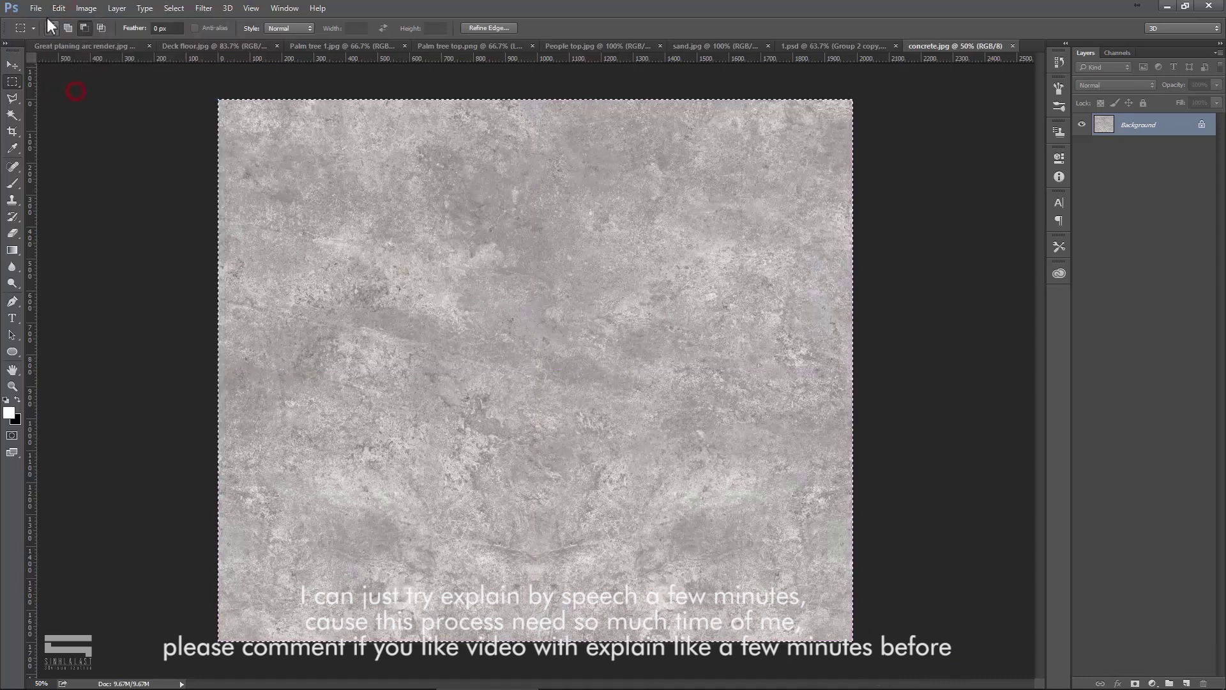
pyautogui.click(71, 45)
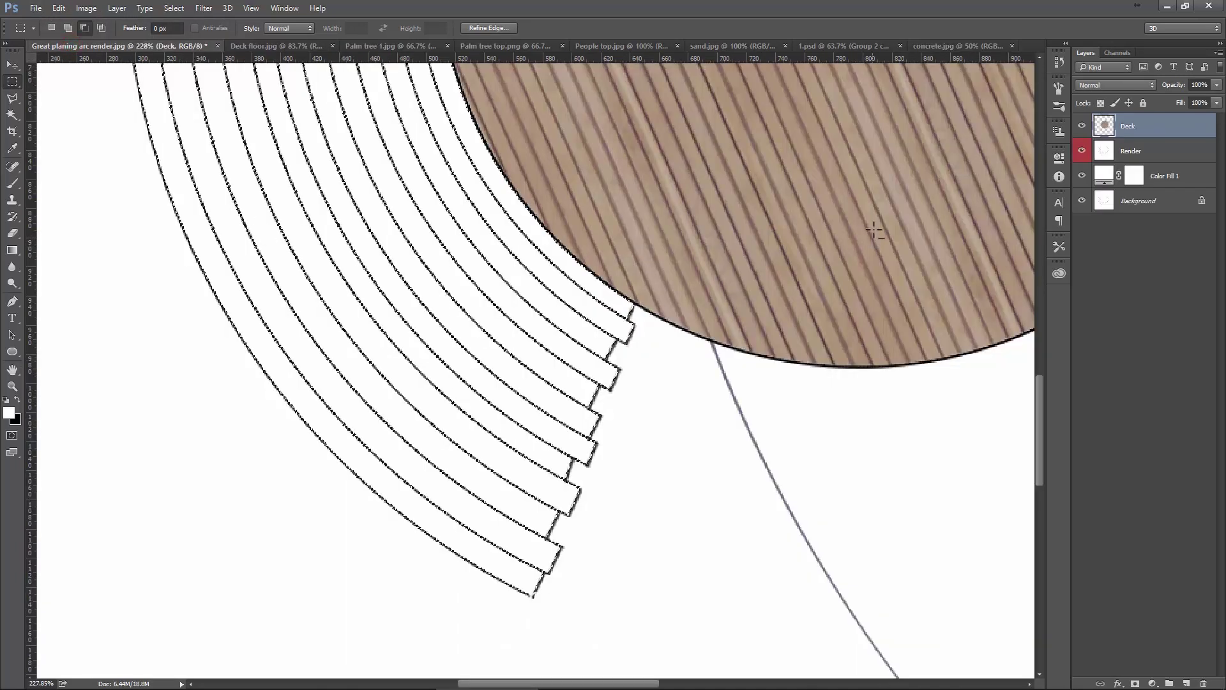
pyautogui.click(58, 8)
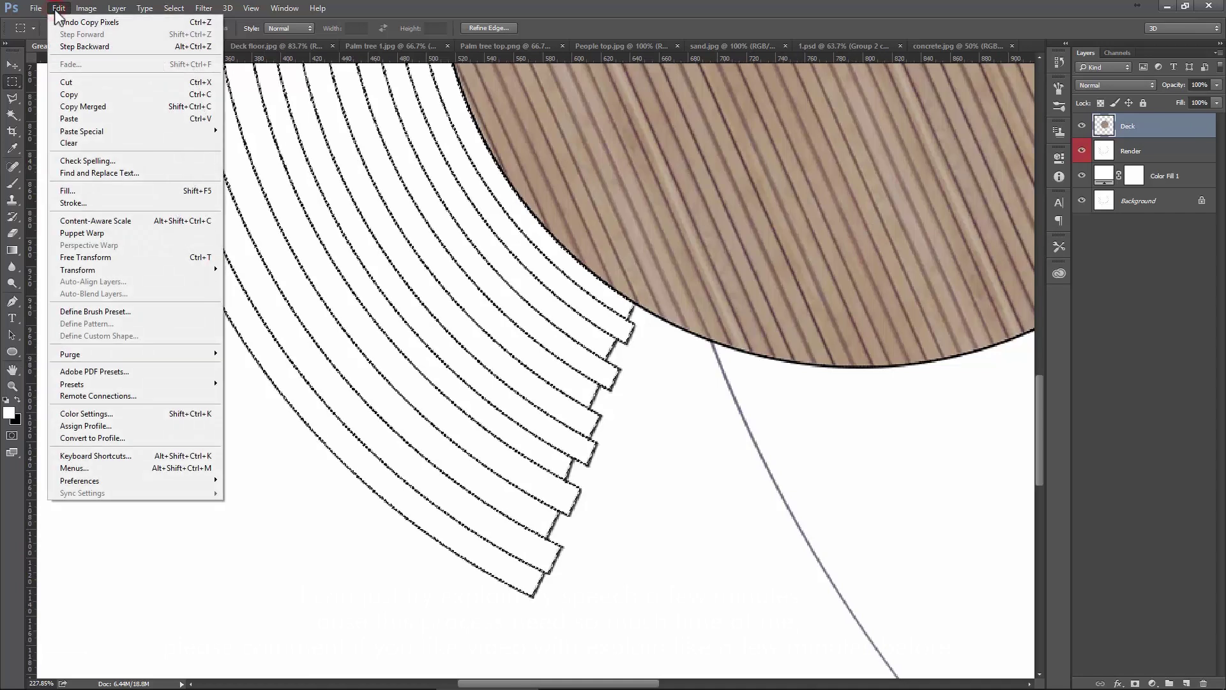
pyautogui.moveTo(82, 131)
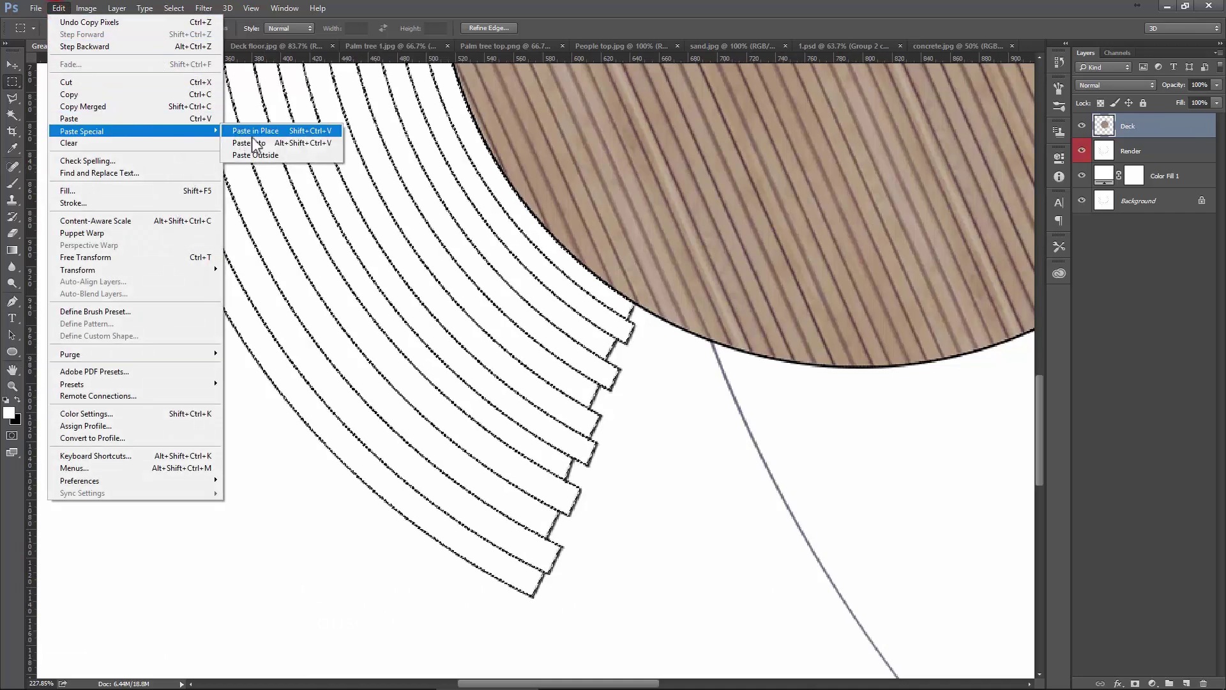
pyautogui.click(251, 142)
# Shift the concrete within the steps and begin shrinking it with Free Transform.
pyautogui.scroll(-3, 410, 333)
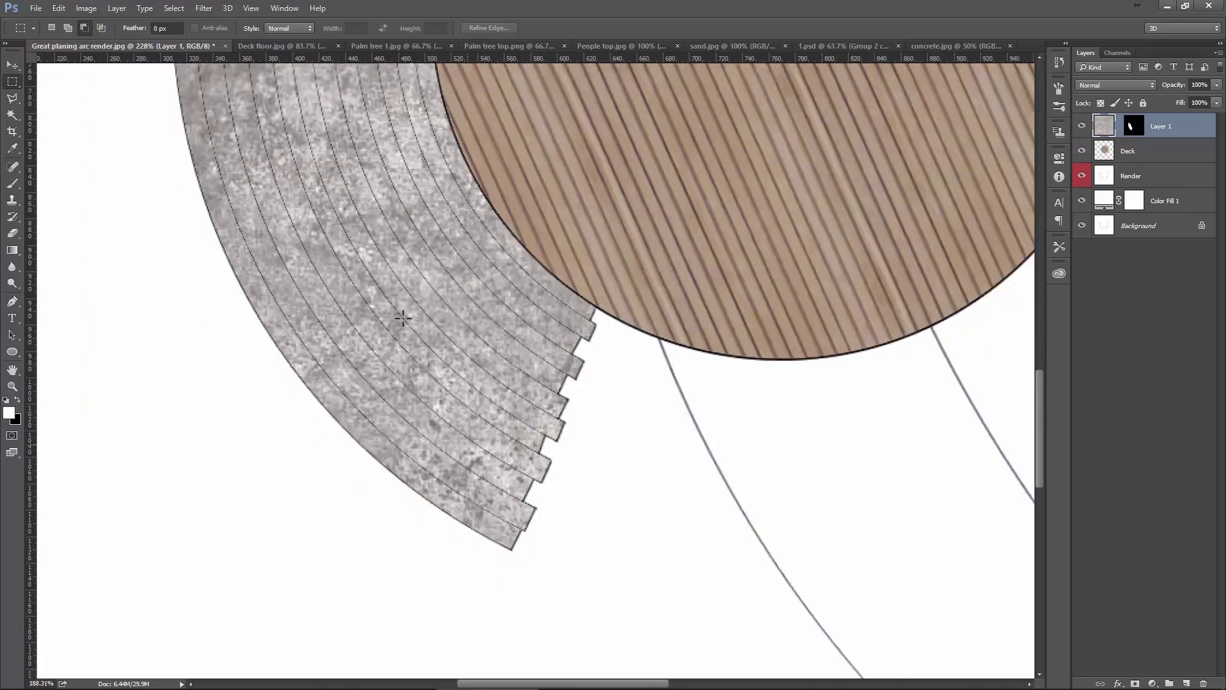
pyautogui.press('v')
pyautogui.moveTo(377, 249); pyautogui.dragTo(383, 300)
pyautogui.scroll(-2, 383, 300)
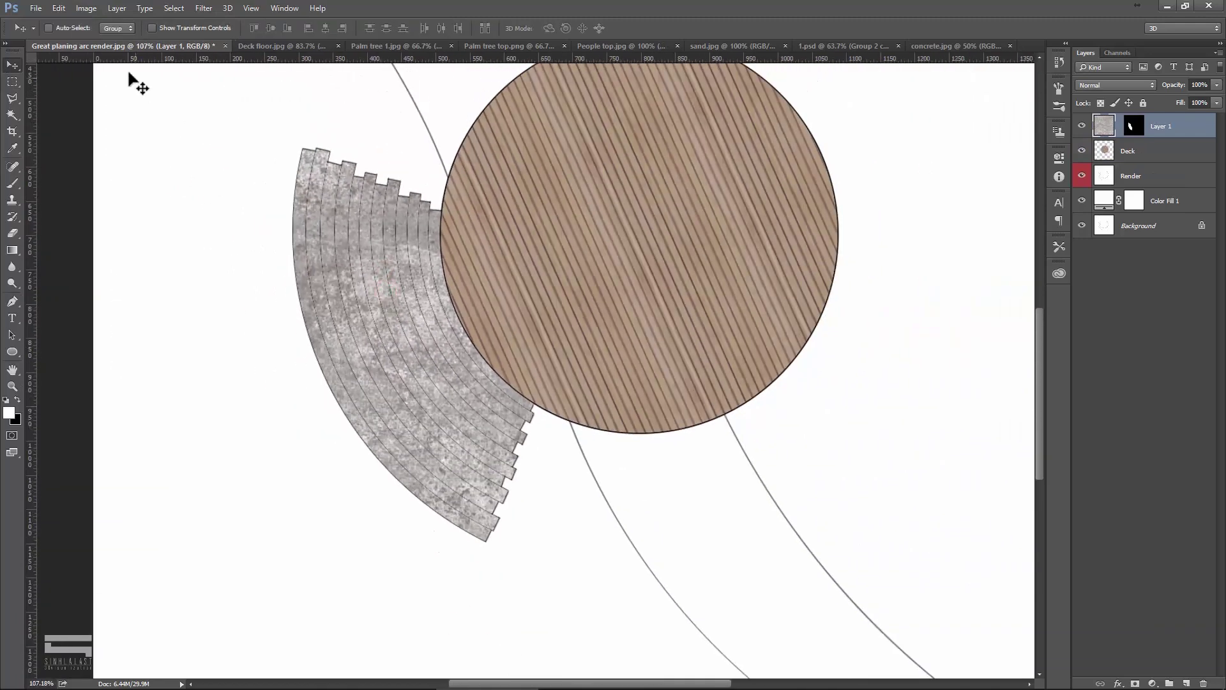
pyautogui.click(63, 12)
pyautogui.click(105, 251)
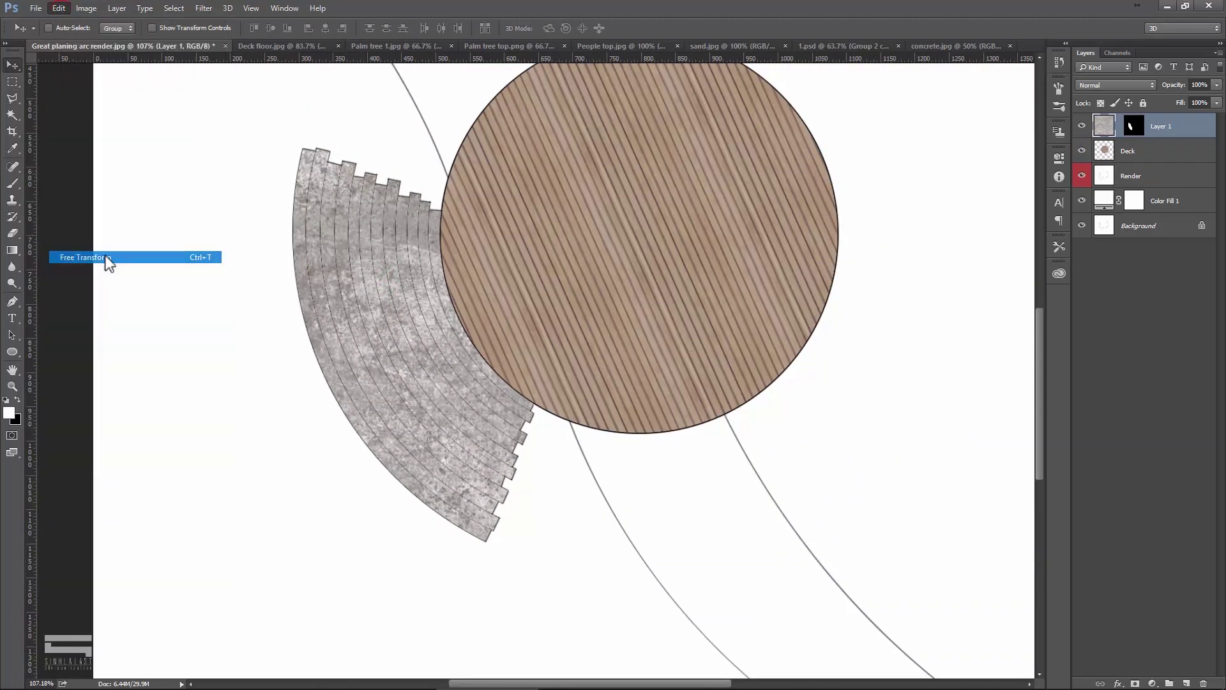
pyautogui.scroll(-1, 469, 303)
pyautogui.scroll(-1, 478, 309)
pyautogui.scroll(-1, 484, 294)
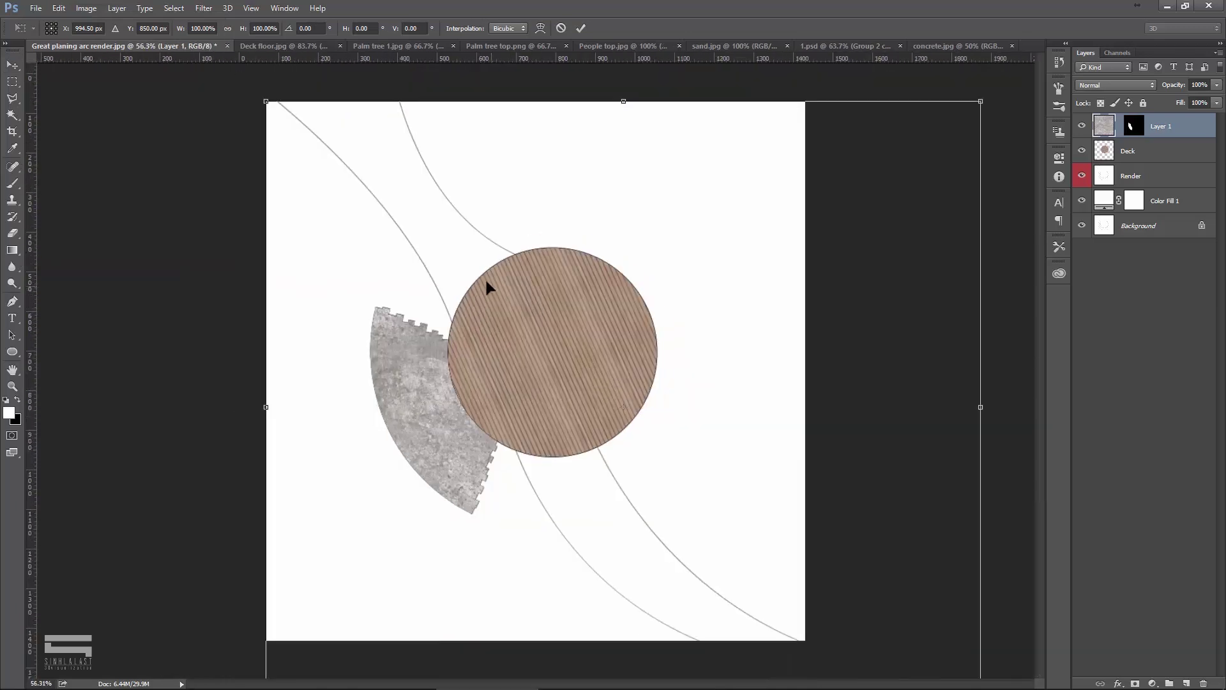
pyautogui.moveTo(956, 125); pyautogui.dragTo(777, 246)
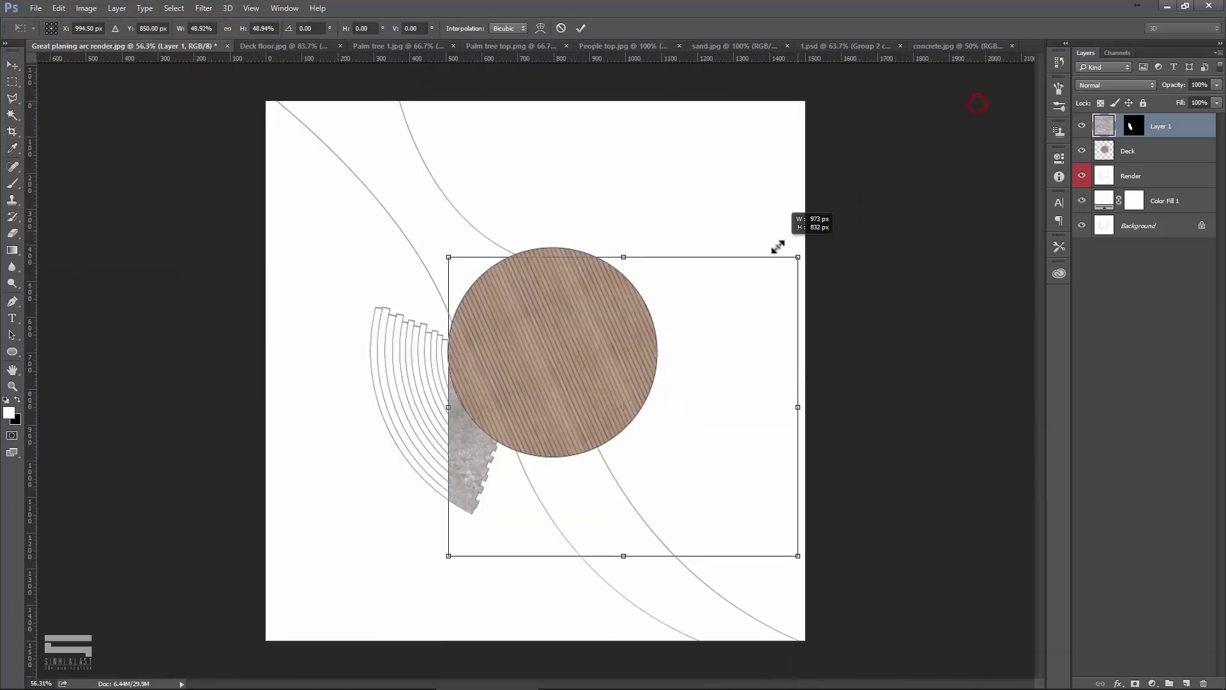
pyautogui.moveTo(775, 323); pyautogui.dragTo(676, 298)
# Scale the concrete to about 32%, rotate it ~52°, and fit it against the deck's left edge.
pyautogui.moveTo(693, 233); pyautogui.dragTo(602, 315)
pyautogui.scroll(1, 539, 348)
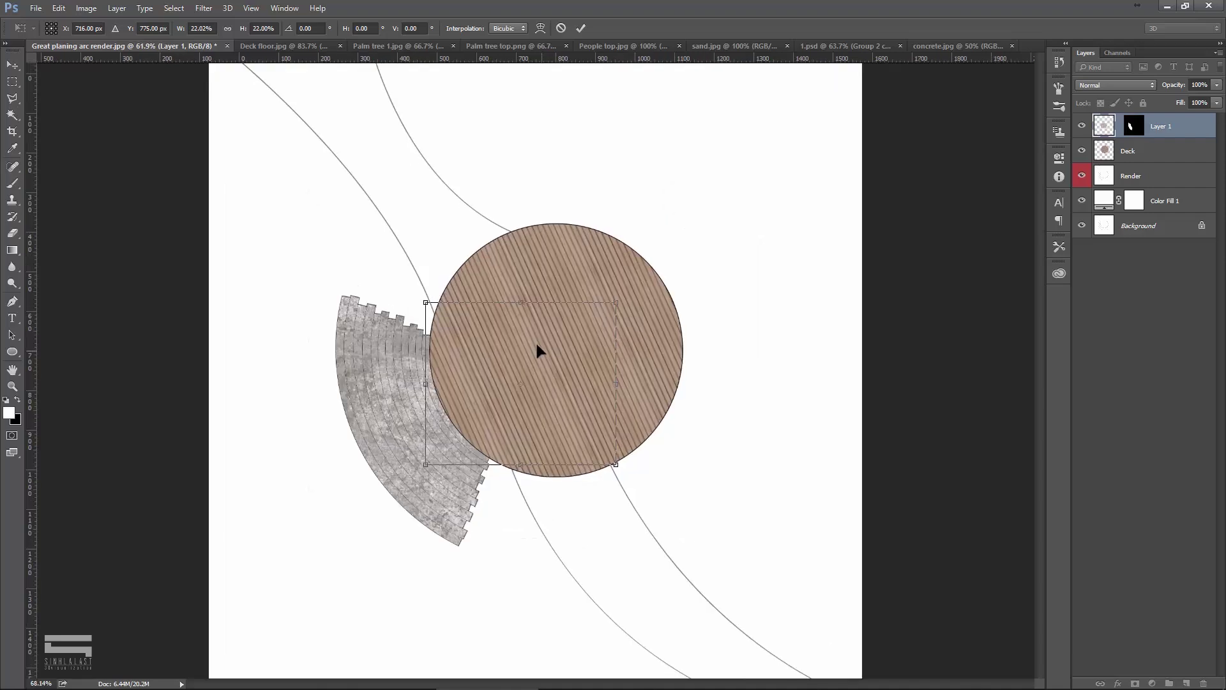
pyautogui.scroll(2, 539, 348)
pyautogui.moveTo(554, 348); pyautogui.dragTo(415, 318)
pyautogui.moveTo(533, 276)
pyautogui.mouseDown()
pyautogui.moveTo(547, 442)
pyautogui.moveTo(553, 415)
pyautogui.moveTo(492, 421)
pyautogui.mouseUp()
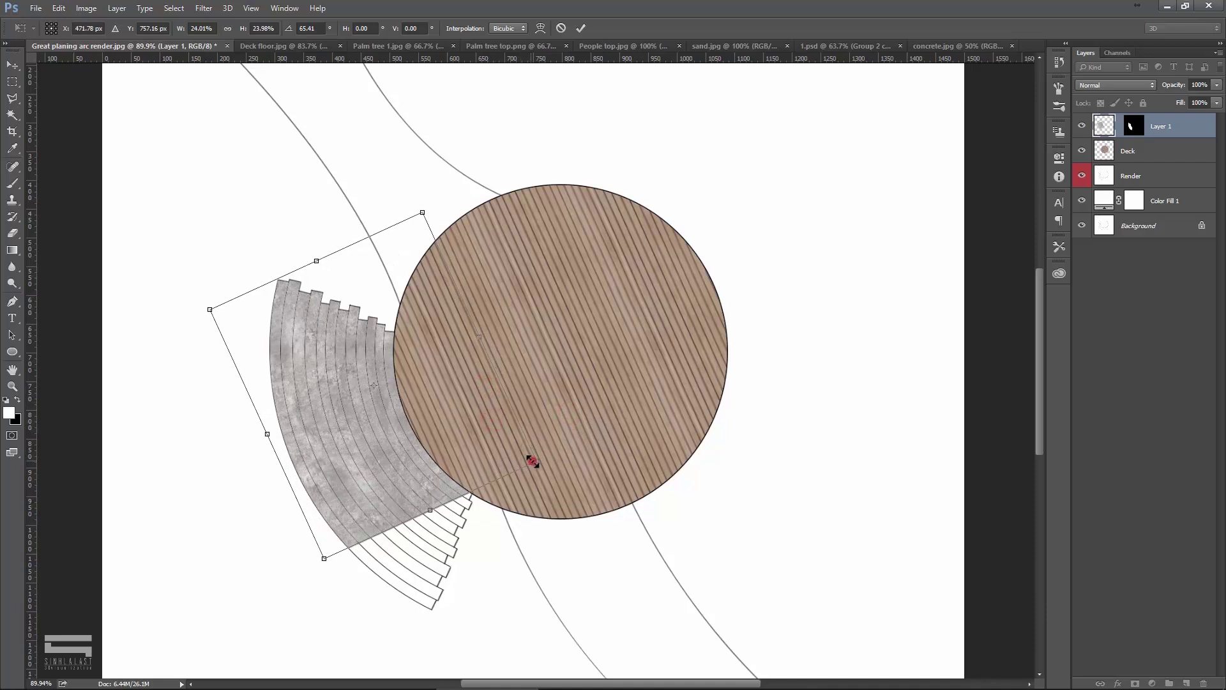
pyautogui.moveTo(532, 461); pyautogui.dragTo(654, 518)
pyautogui.moveTo(578, 470); pyautogui.dragTo(557, 472)
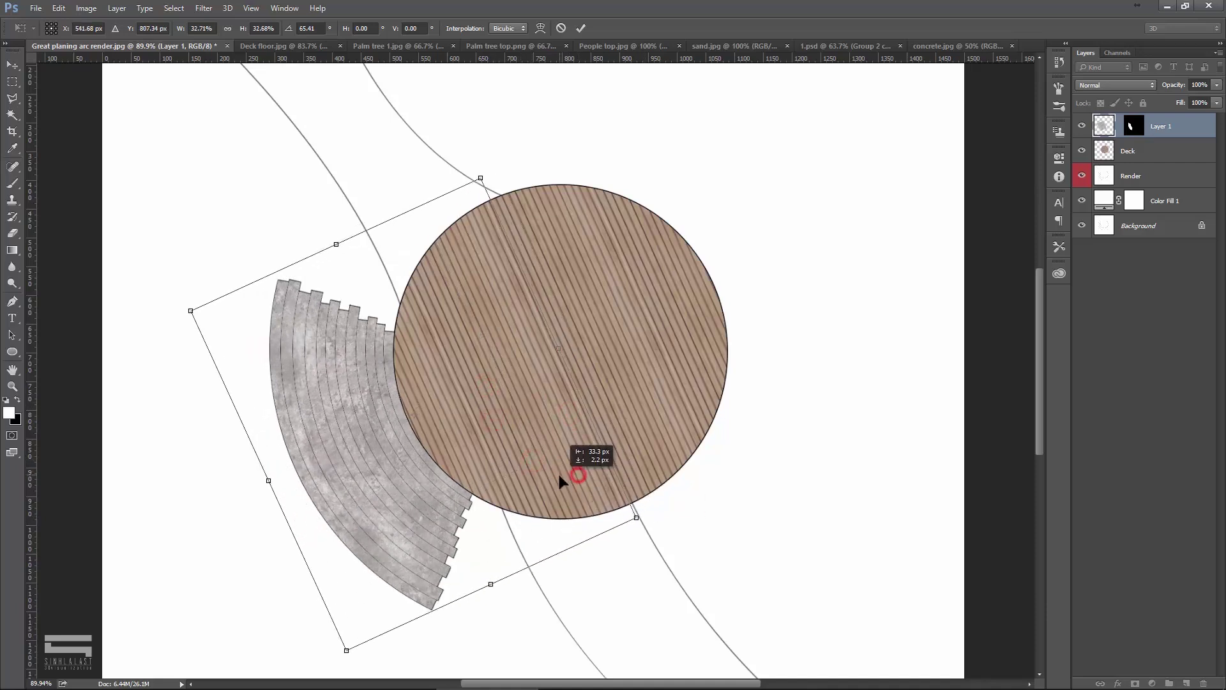
pyautogui.press('Return')
# Set the concrete steps layer opacity to 30%.
pyautogui.scroll(3, 383, 457)
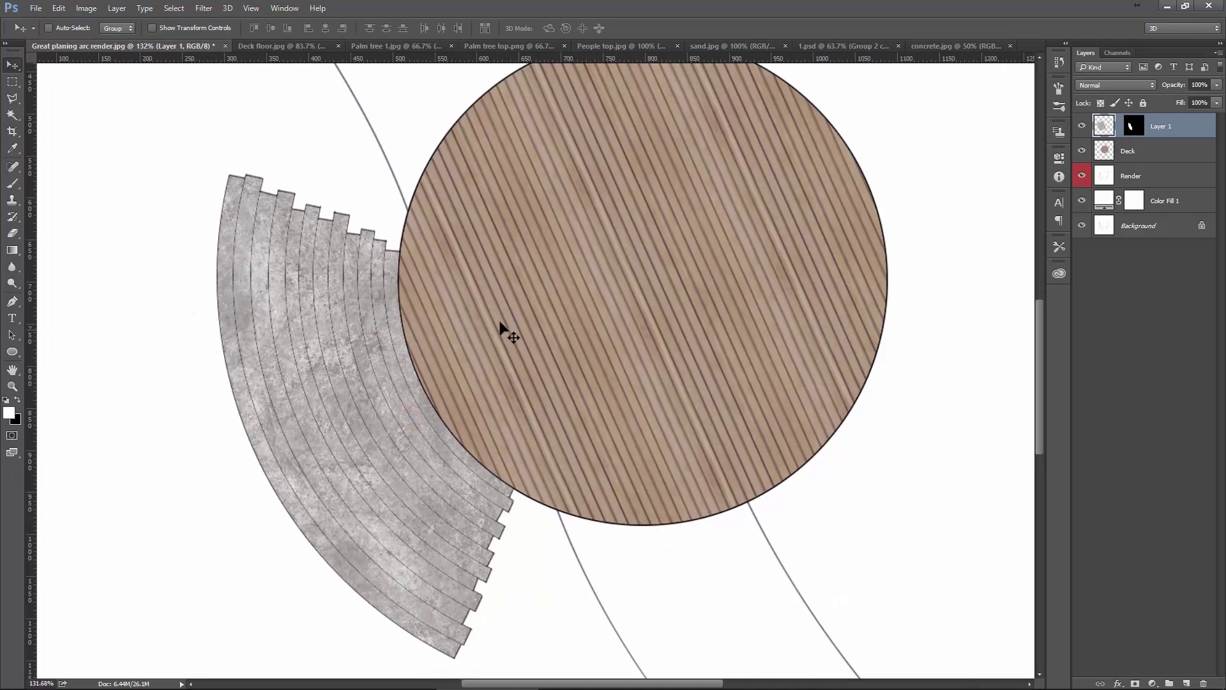
pyautogui.moveTo(1217, 86); pyautogui.dragTo(1173, 99)
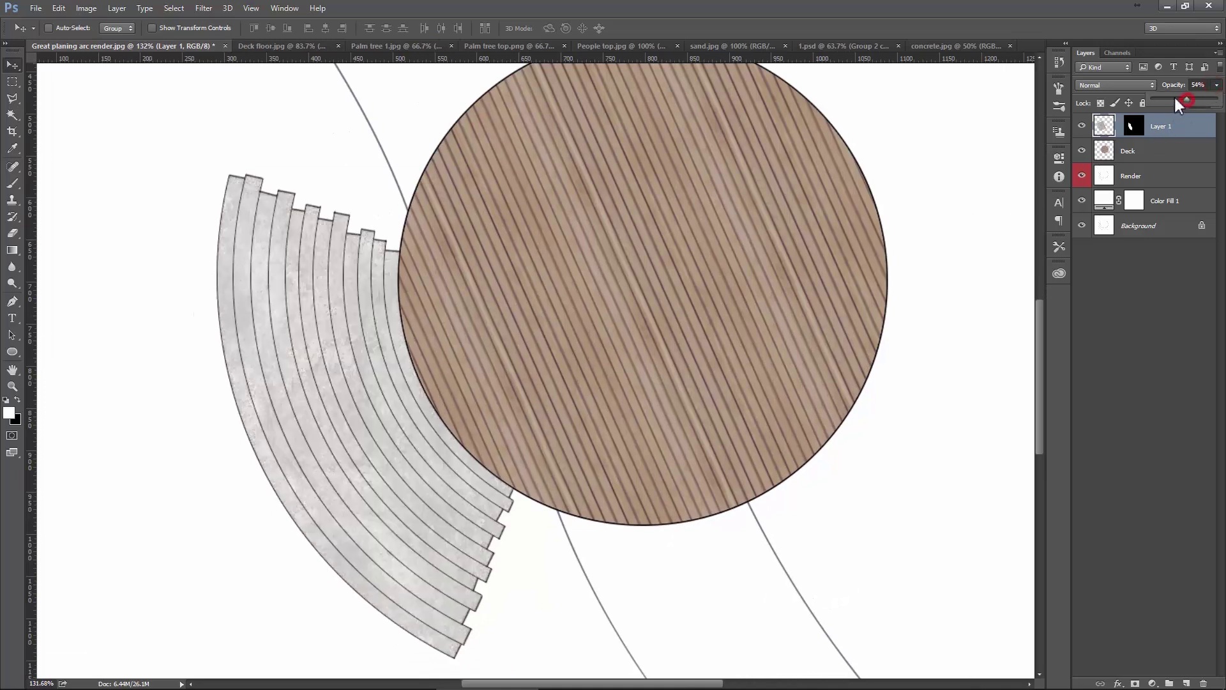
pyautogui.click(1197, 85)
pyautogui.write('30')
pyautogui.scroll(-2, 602, 336)
pyautogui.scroll(-2, 470, 356)
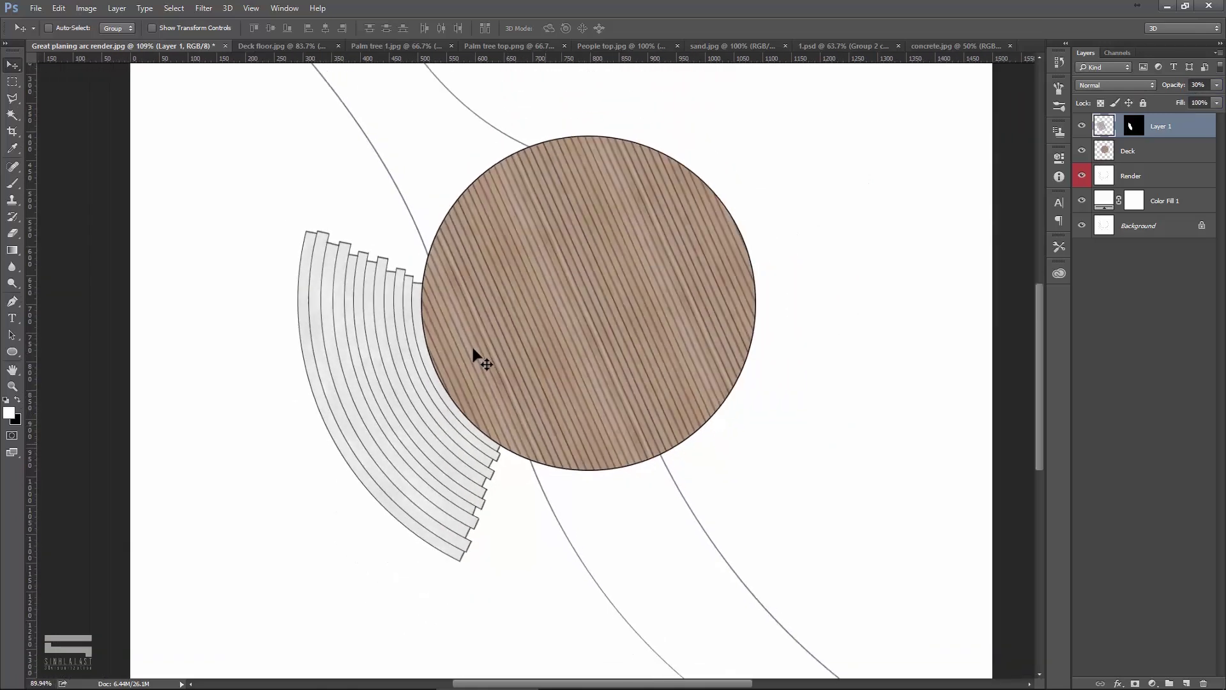
pyautogui.scroll(-2, 477, 355)
pyautogui.scroll(-2, 561, 345)
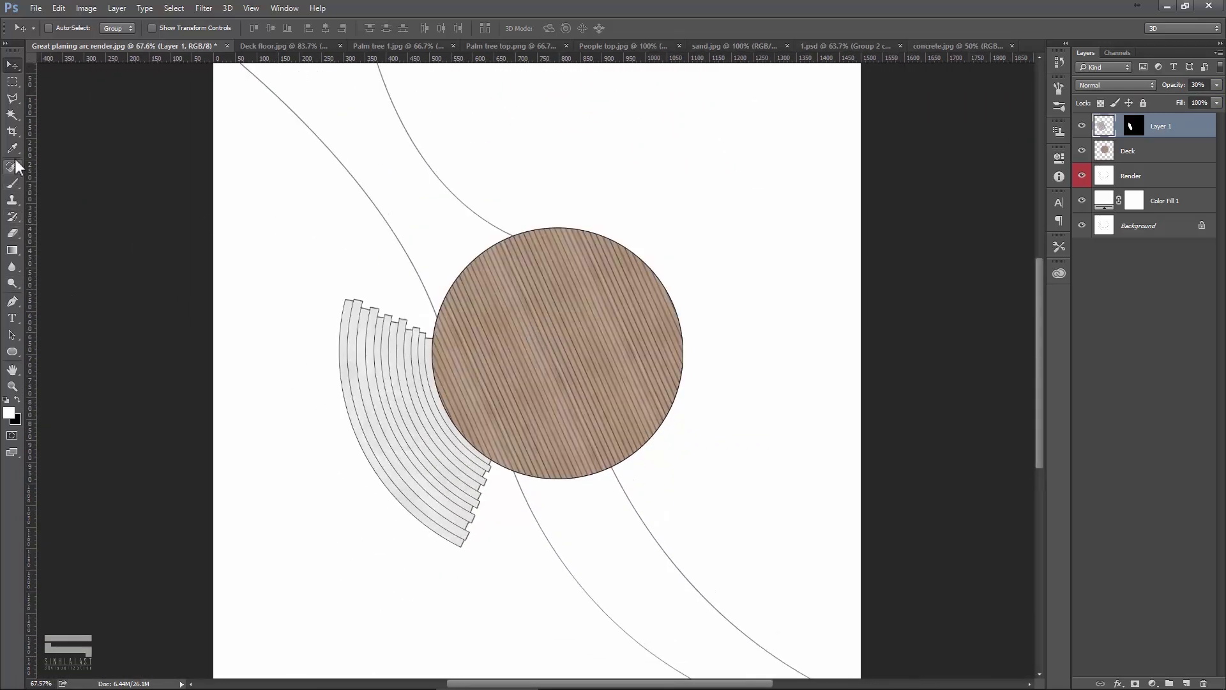
# Add a #5d6a47 olive Solid Color fill over the white area left of the outer curve.
pyautogui.click(14, 115)
pyautogui.click(304, 209)
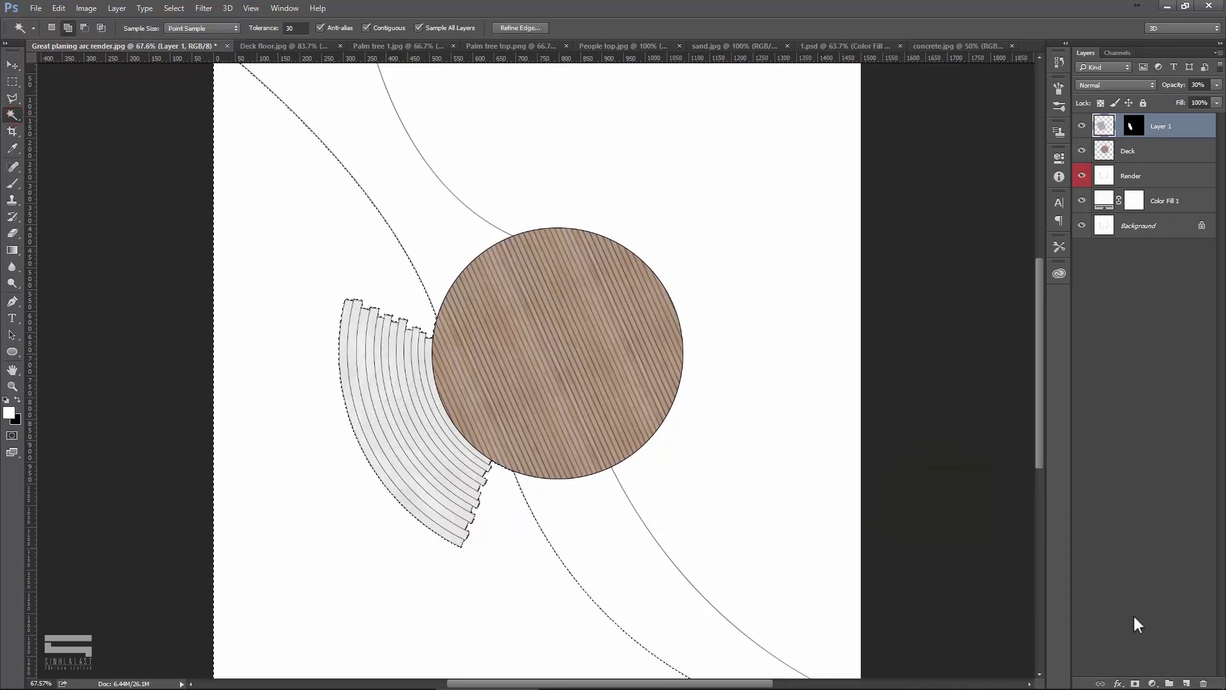
pyautogui.click(1152, 683)
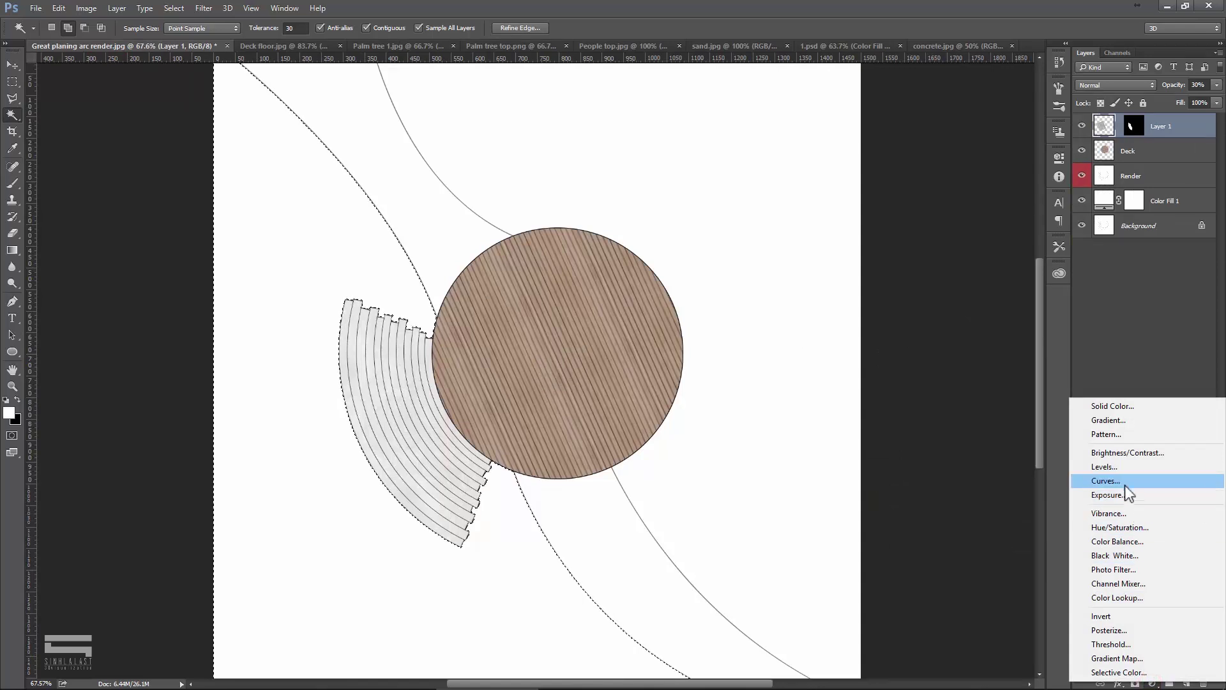
pyautogui.click(1111, 405)
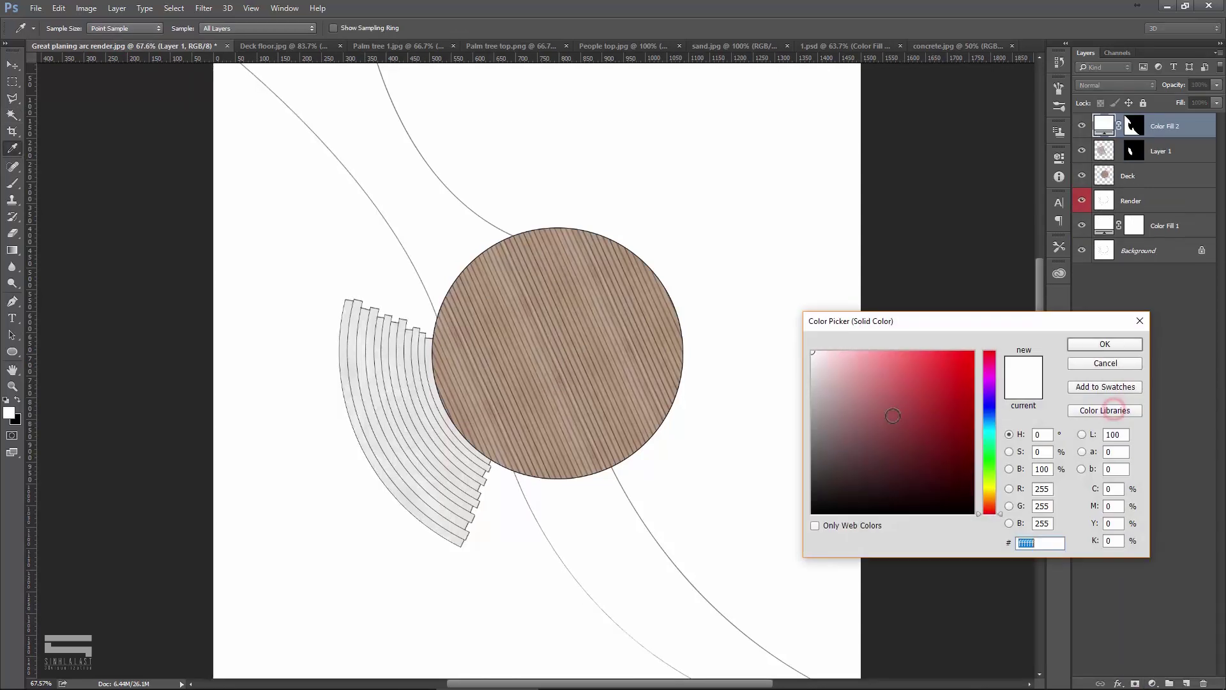
pyautogui.moveTo(938, 323); pyautogui.dragTo(603, 200)
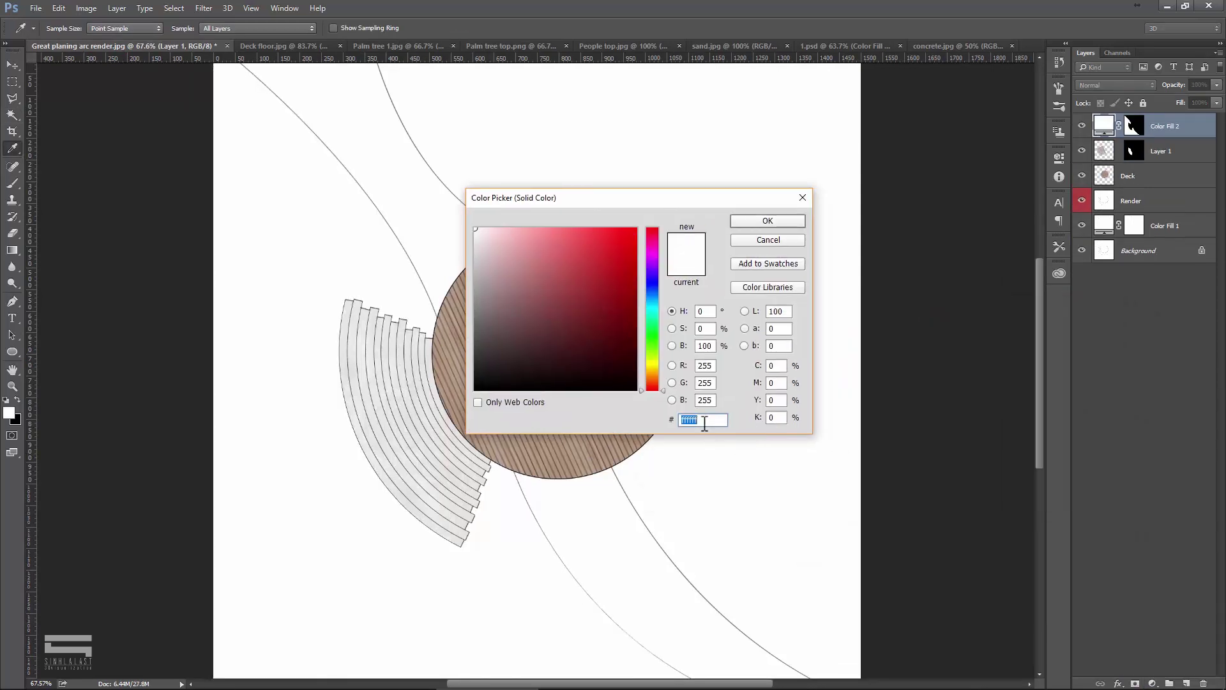
pyautogui.write('5d6a47')
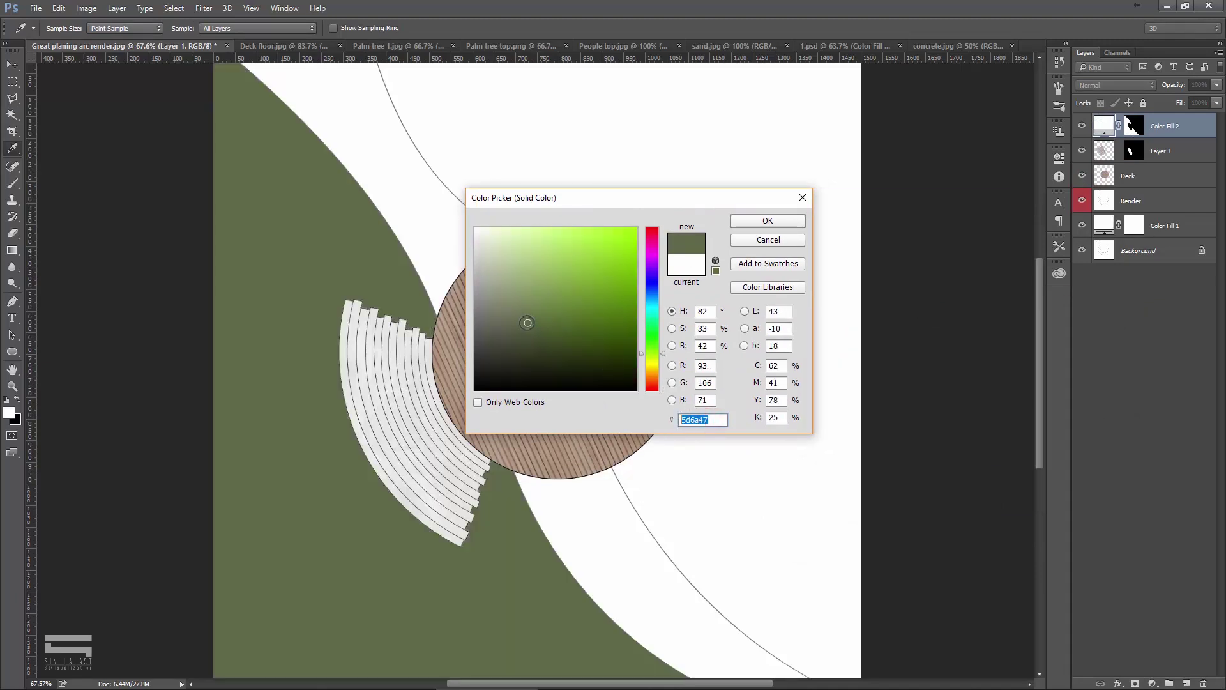
pyautogui.click(768, 220)
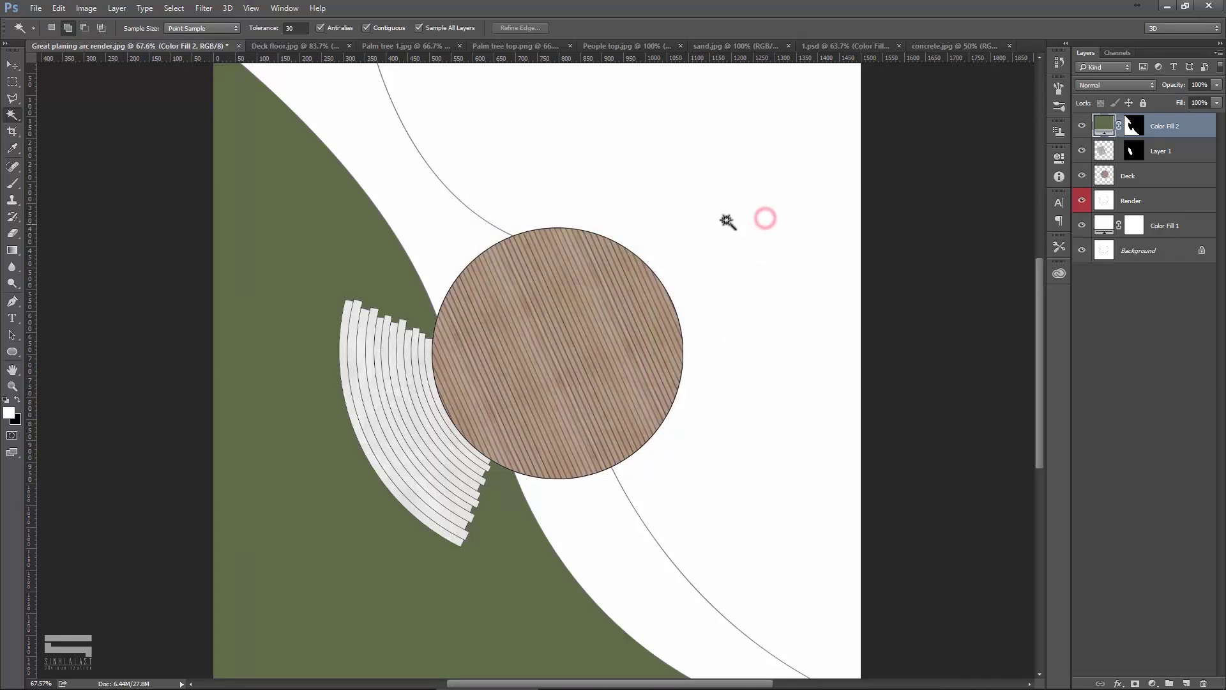
# Lower the olive grass fill layer's opacity to 30%.
pyautogui.press('v')
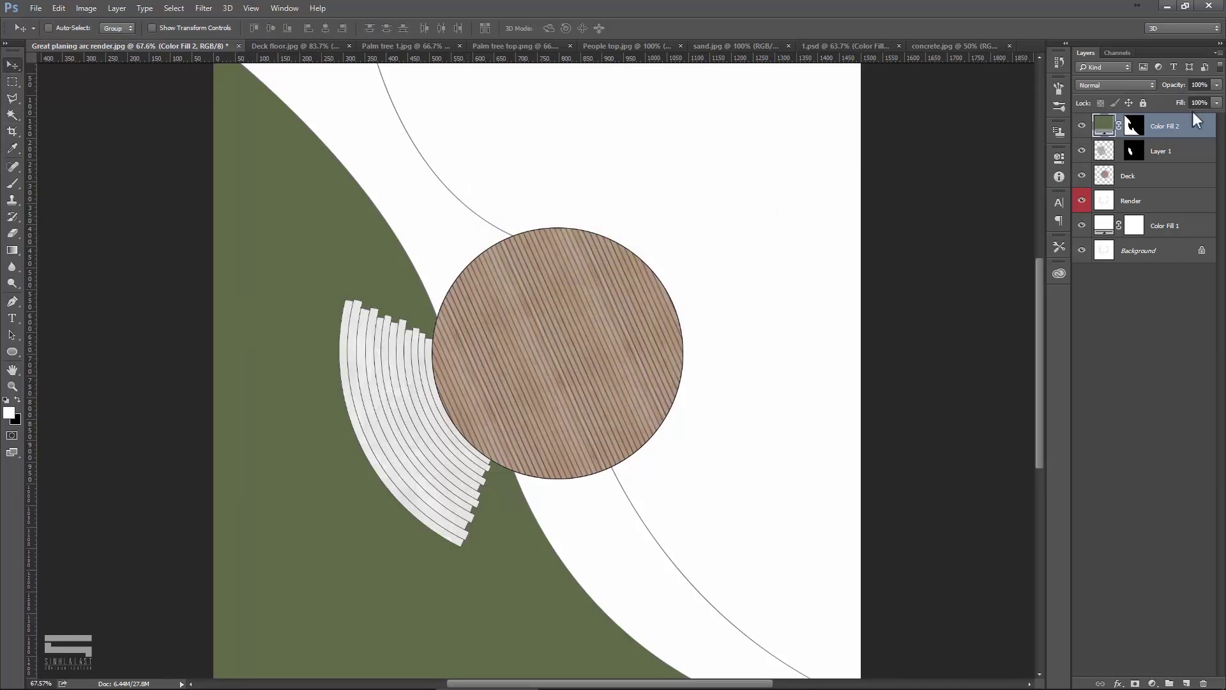
pyautogui.click(1171, 99)
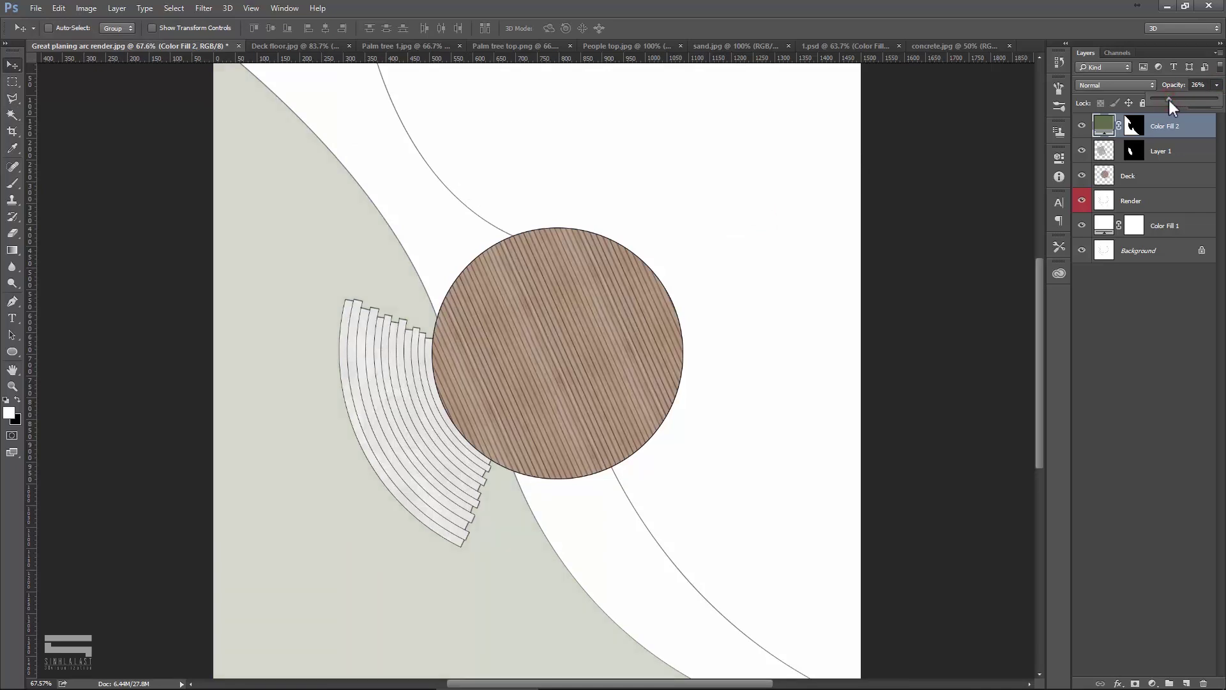
pyautogui.click(1196, 85)
pyautogui.write('30')
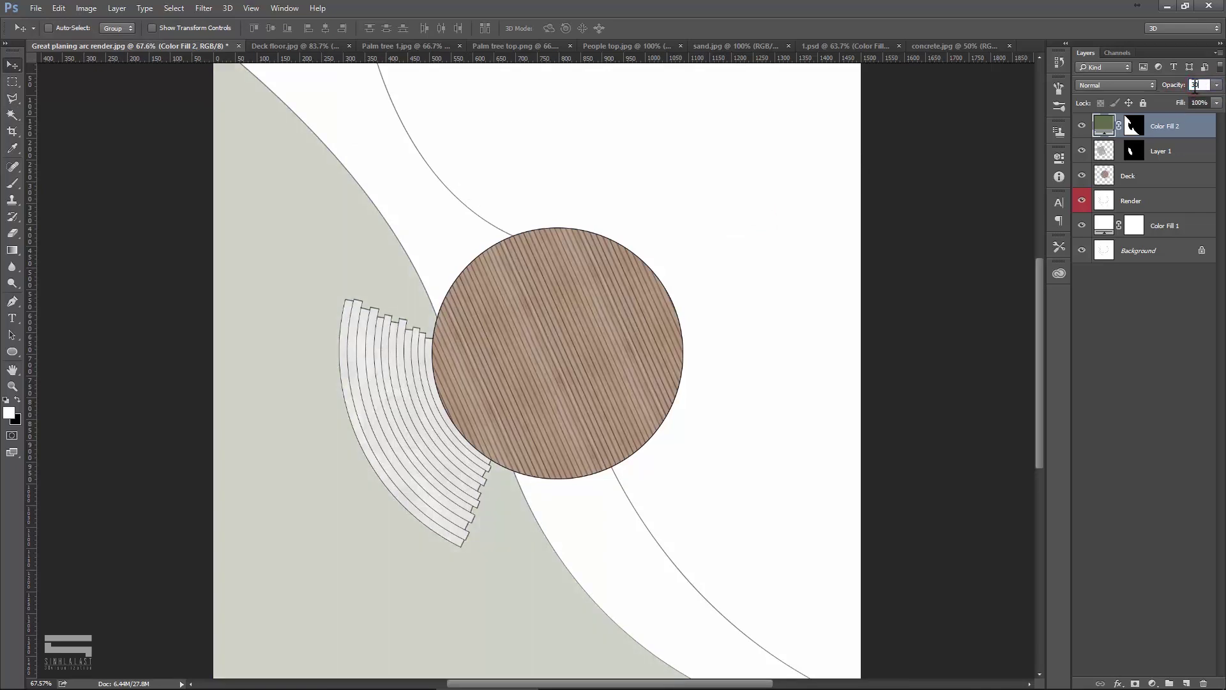
pyautogui.click(12, 115)
# Magic Wand both parts of the curved path band and fill them with a light beige Solid Color layer.
pyautogui.click(414, 165)
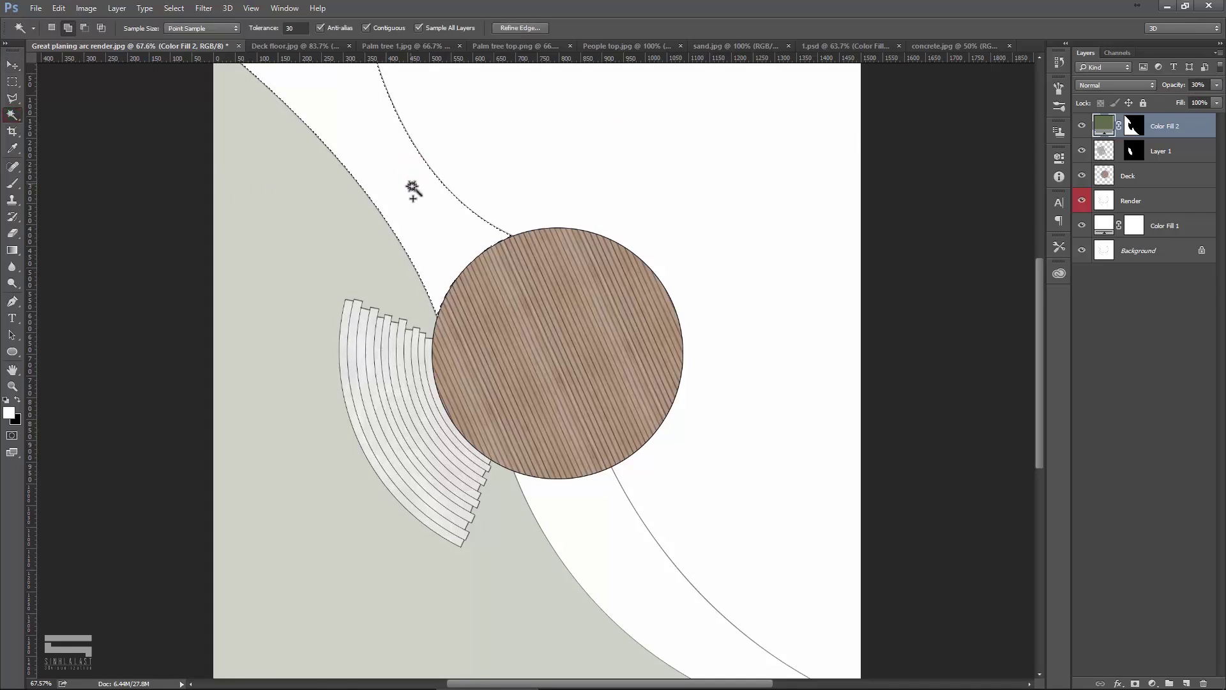
pyautogui.click(599, 524)
pyautogui.click(1152, 683)
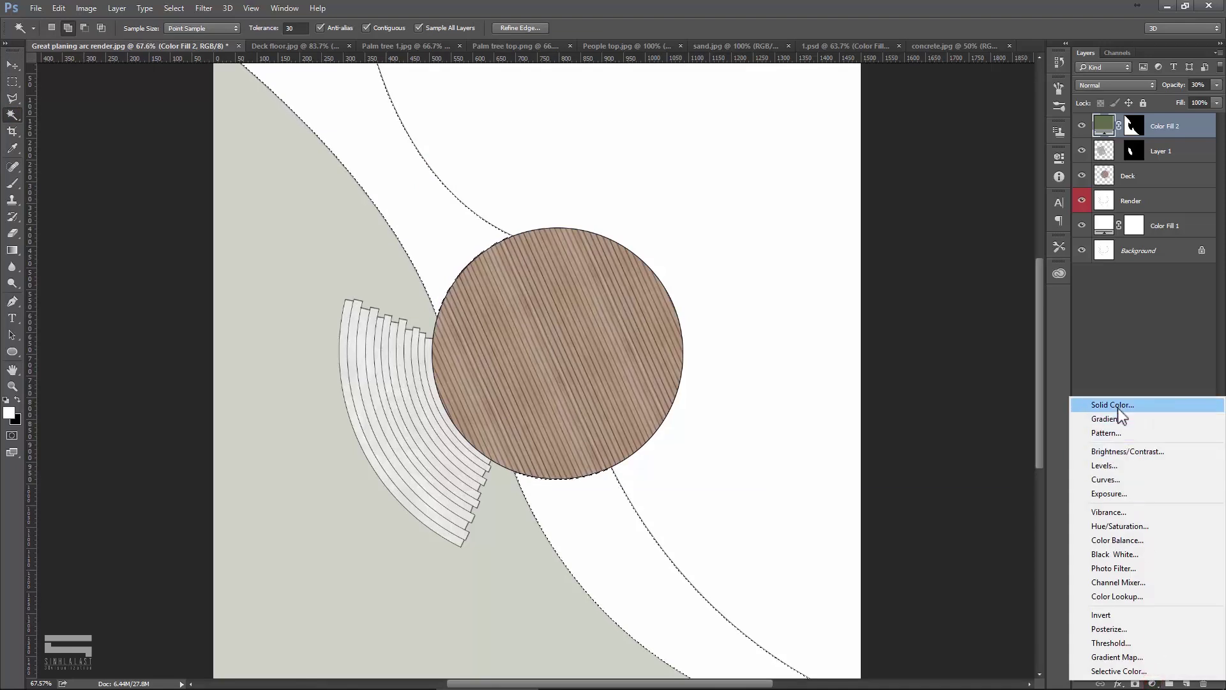
pyautogui.click(1112, 405)
pyautogui.moveTo(658, 358); pyautogui.dragTo(660, 370)
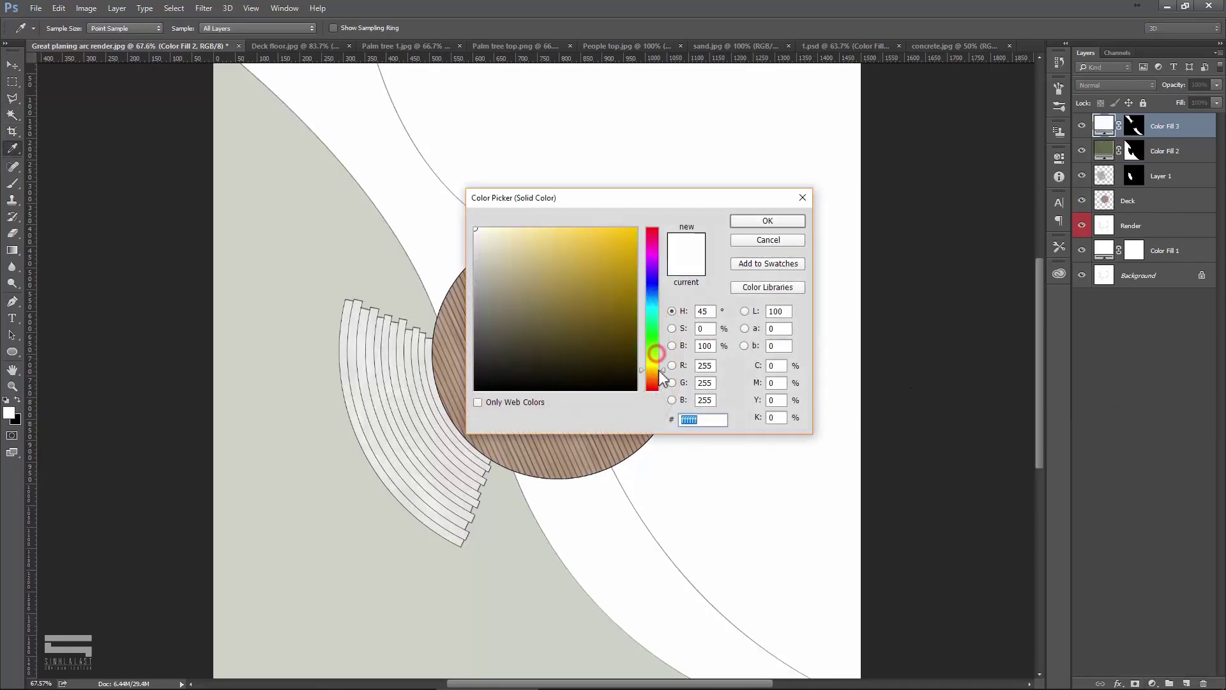
pyautogui.moveTo(479, 276); pyautogui.dragTo(485, 249)
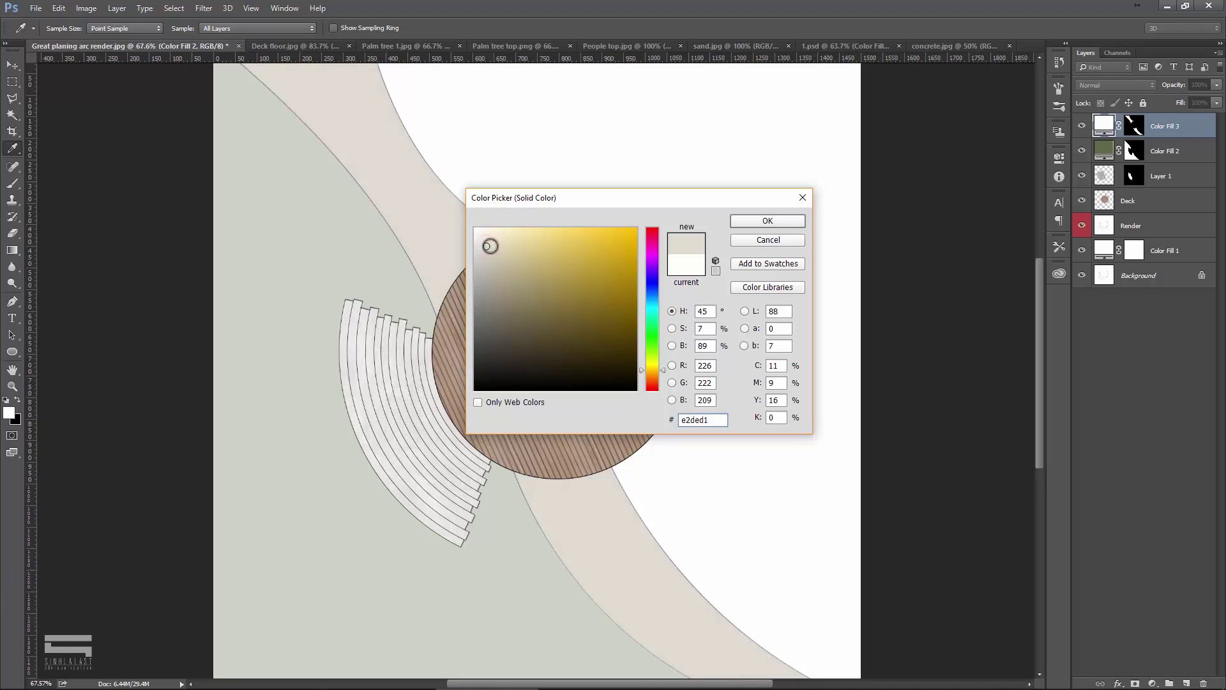
pyautogui.click(750, 222)
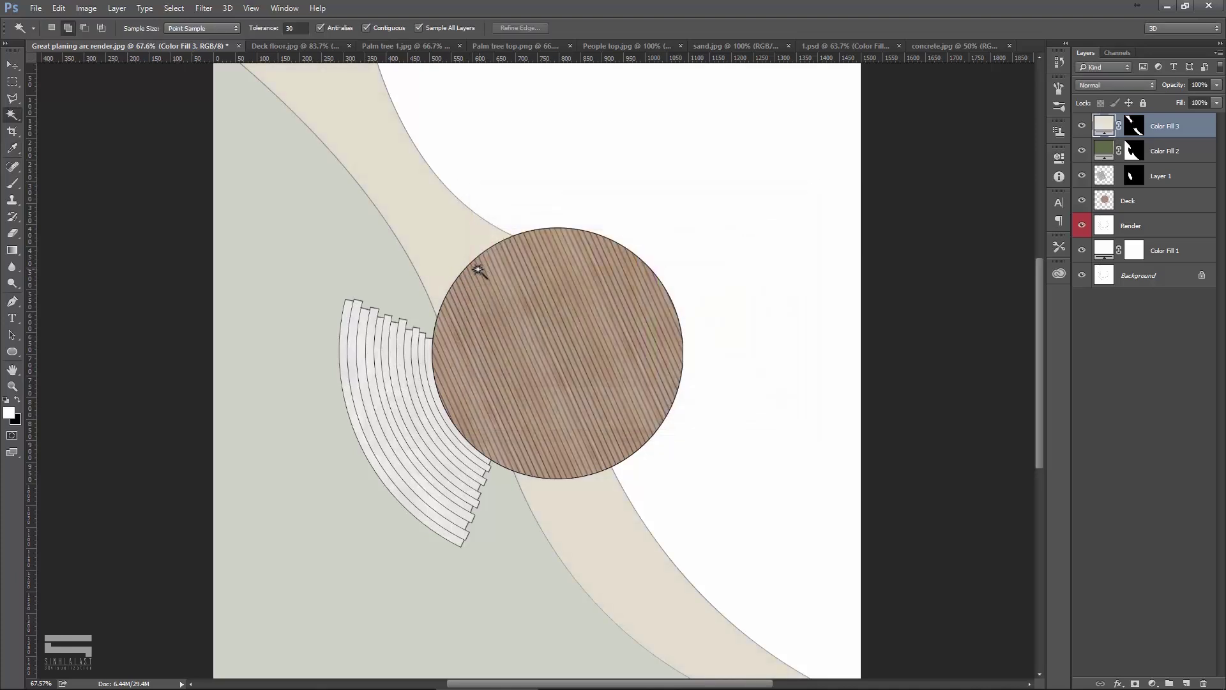
pyautogui.press('v')
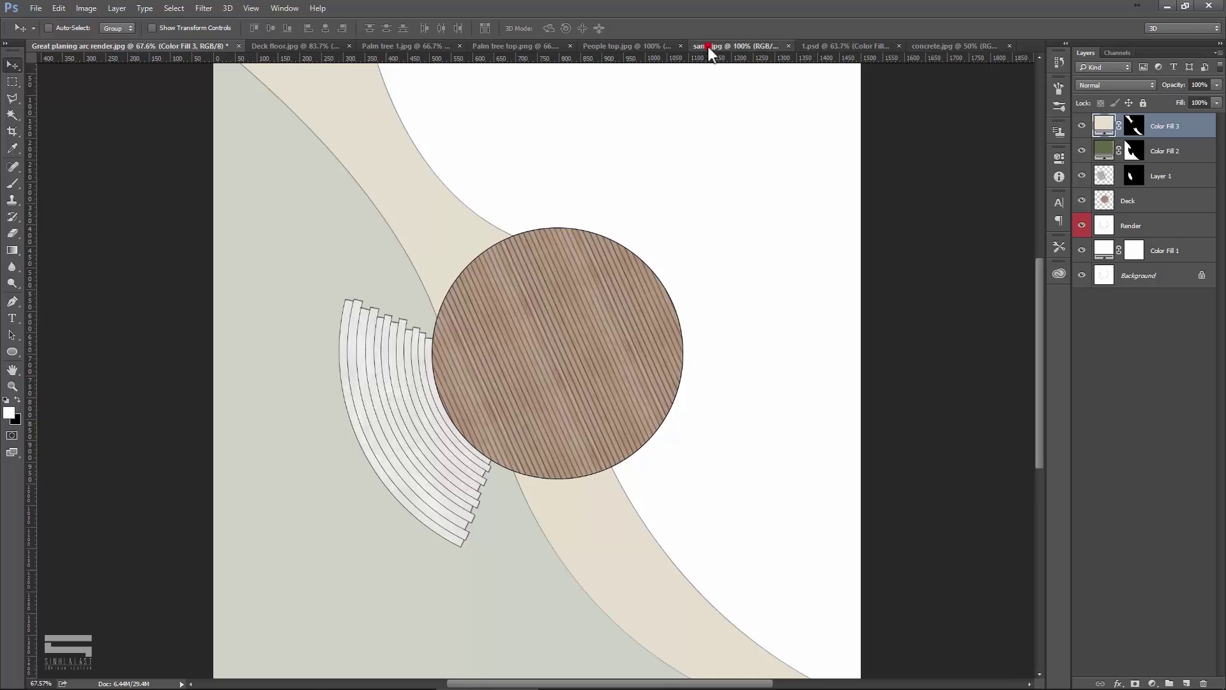
pyautogui.click(707, 46)
# Copy the whole sand.jpg texture and paste it into the site plan render.
pyautogui.click(20, 80)
pyautogui.moveTo(250, 85); pyautogui.dragTo(903, 624)
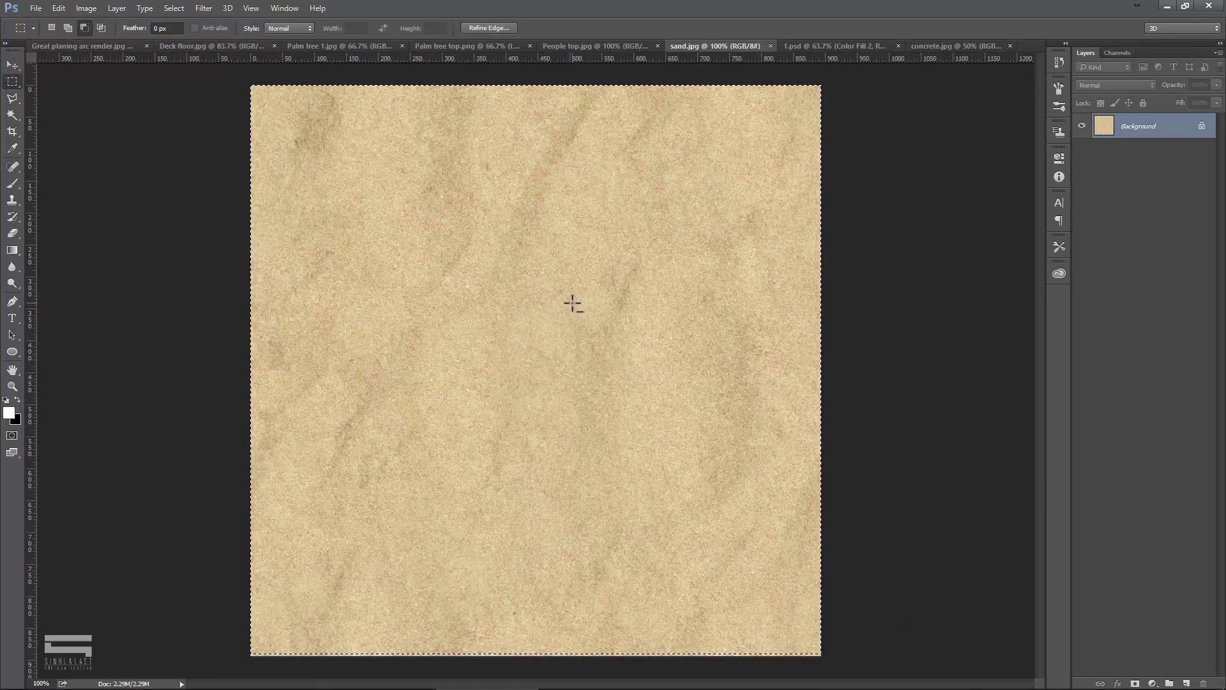
pyautogui.click(58, 8)
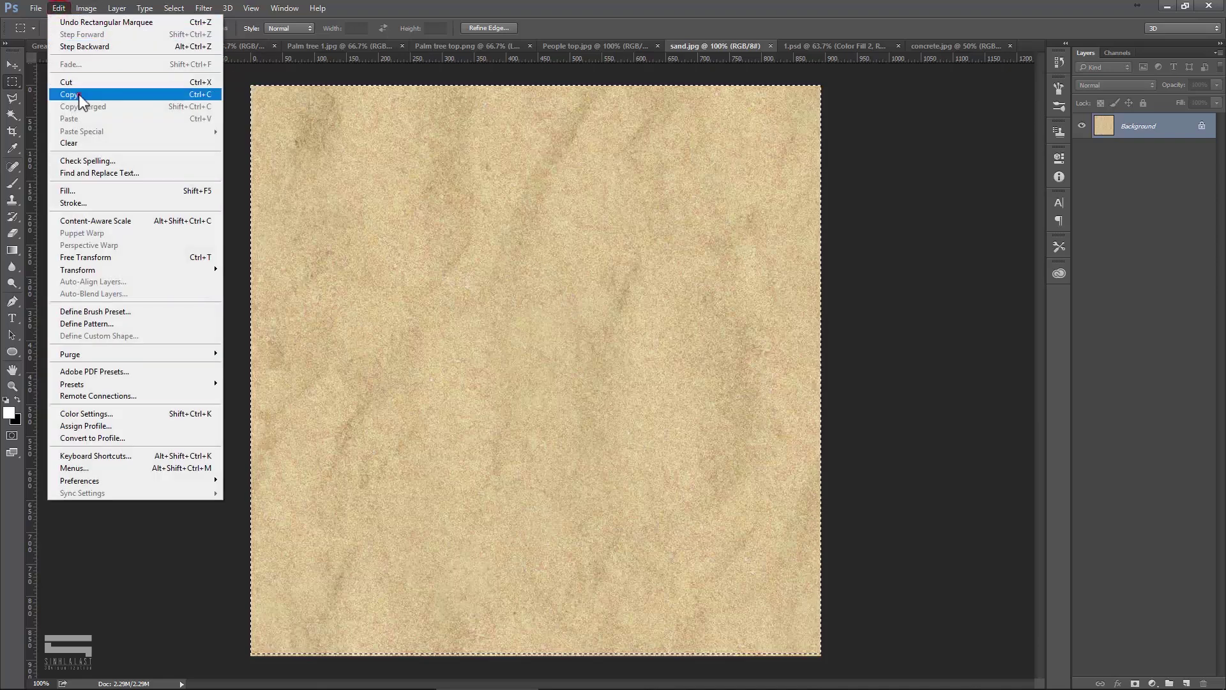
pyautogui.click(78, 94)
pyautogui.click(87, 45)
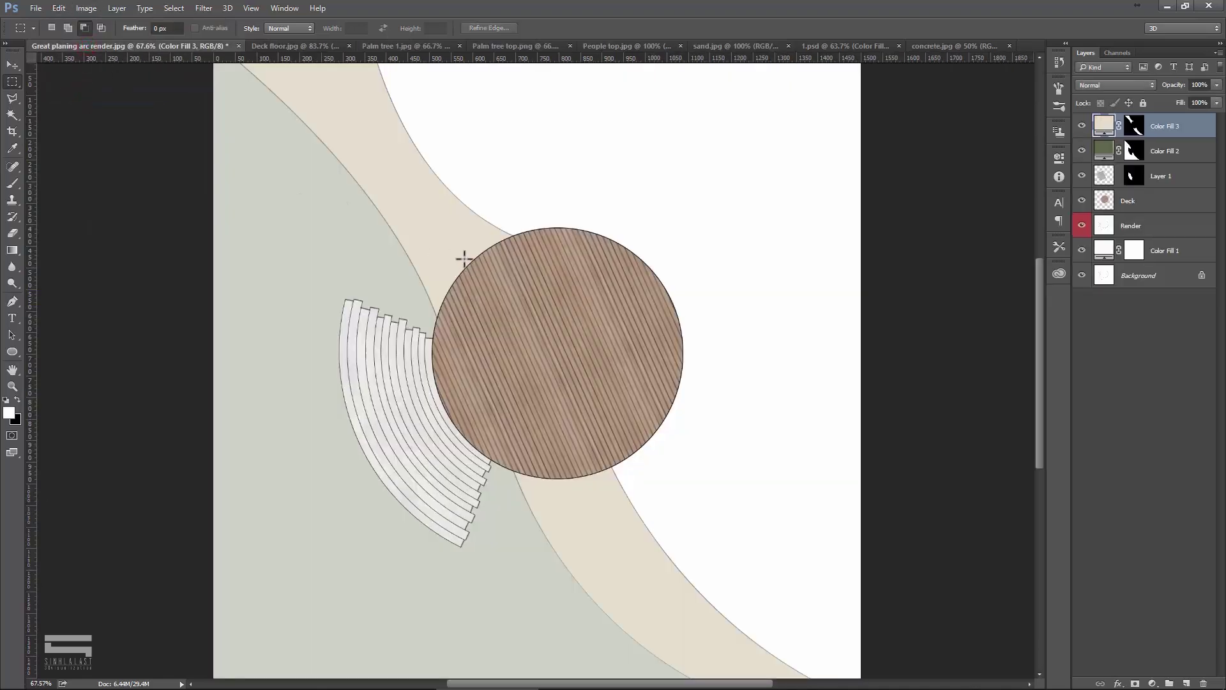
pyautogui.press('v')
# Scale the pasted sand layer to about 80% and duplicate the tile offset down-right.
pyautogui.hotkey('ctrl', 'v')
pyautogui.moveTo(587, 352); pyautogui.dragTo(475, 302)
pyautogui.hotkey('ctrl', 't')
pyautogui.moveTo(611, 503)
pyautogui.mouseDown()
pyautogui.moveTo(556, 400)
pyautogui.moveTo(533, 424)
pyautogui.mouseUp()
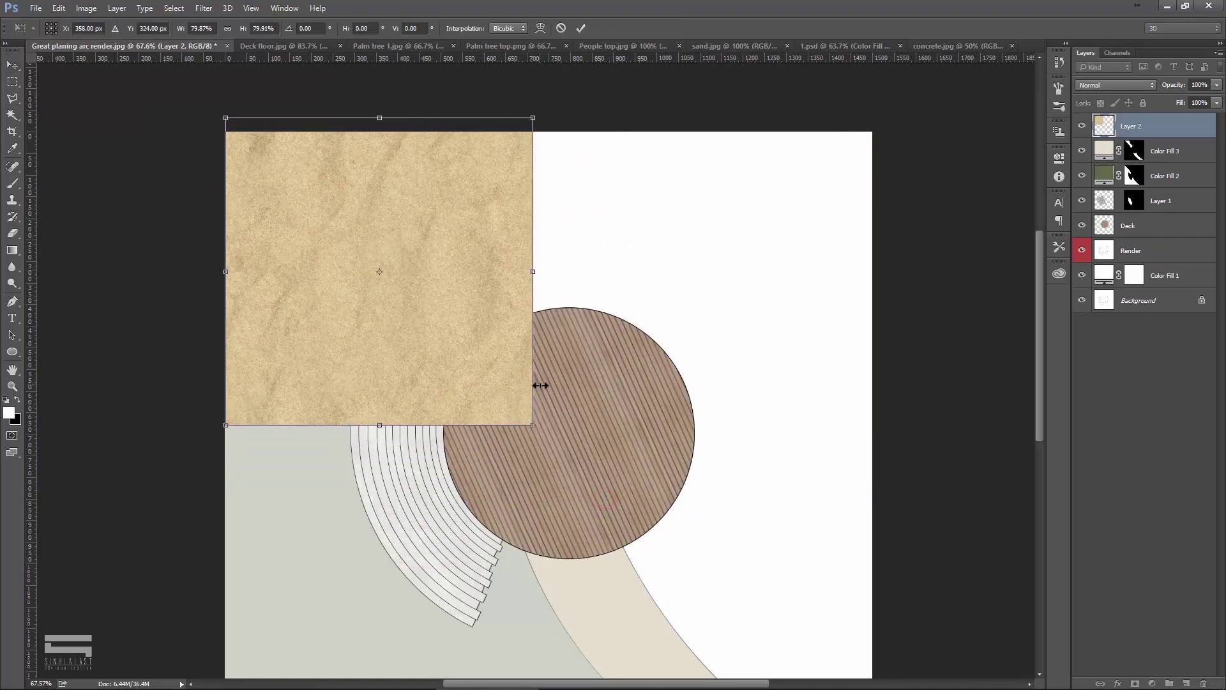
pyautogui.press('Return')
pyautogui.scroll(-1, 448, 246)
pyautogui.moveTo(412, 225); pyautogui.dragTo(551, 249)
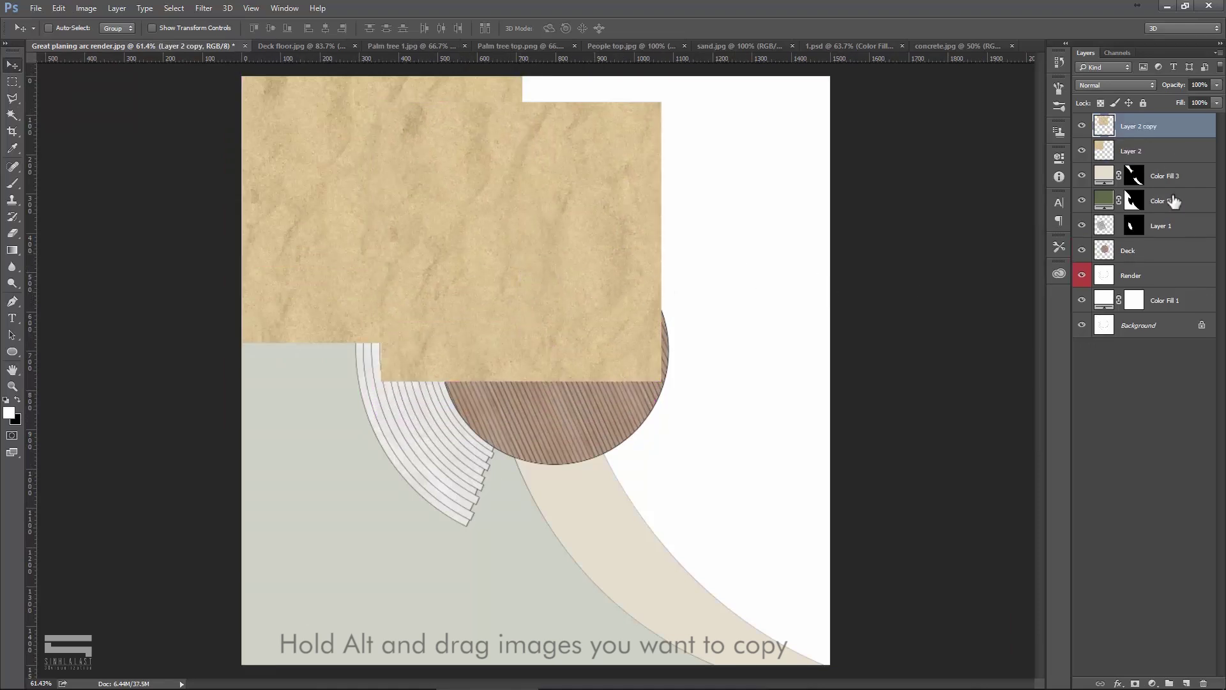
# Duplicate the sand tiles twice more, offsetting each new copy down-right.
pyautogui.rightClick(1192, 133)
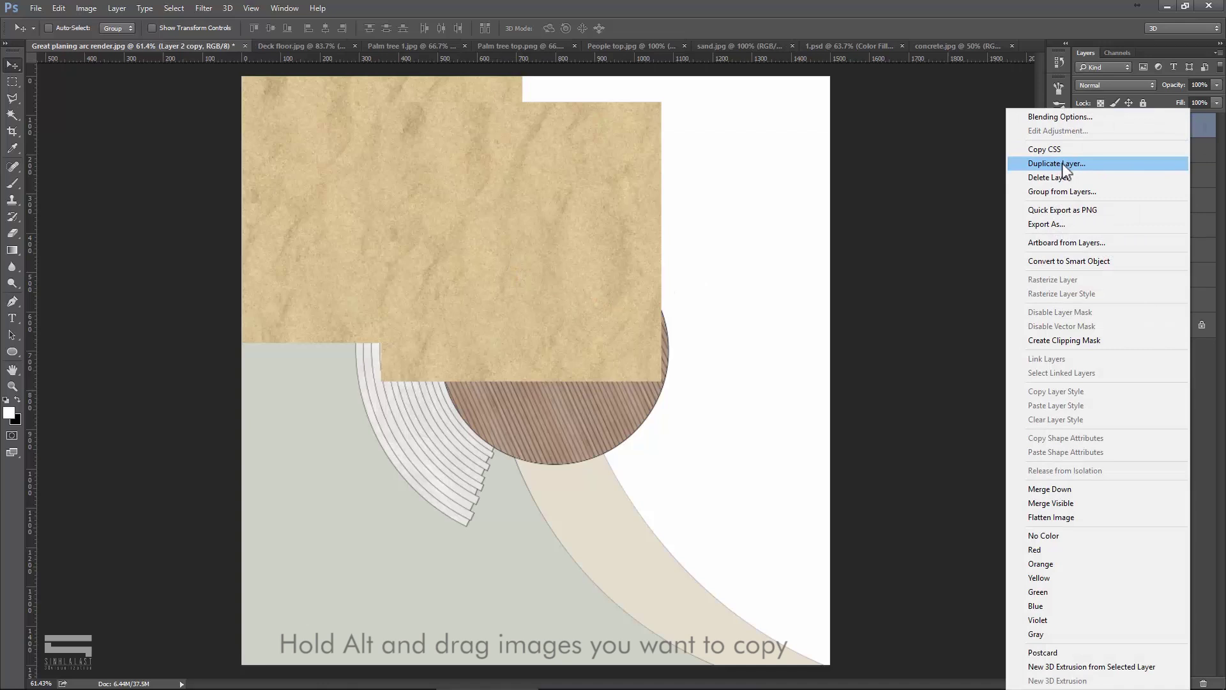
pyautogui.click(1062, 163)
pyautogui.click(717, 213)
pyautogui.moveTo(547, 206); pyautogui.dragTo(596, 293)
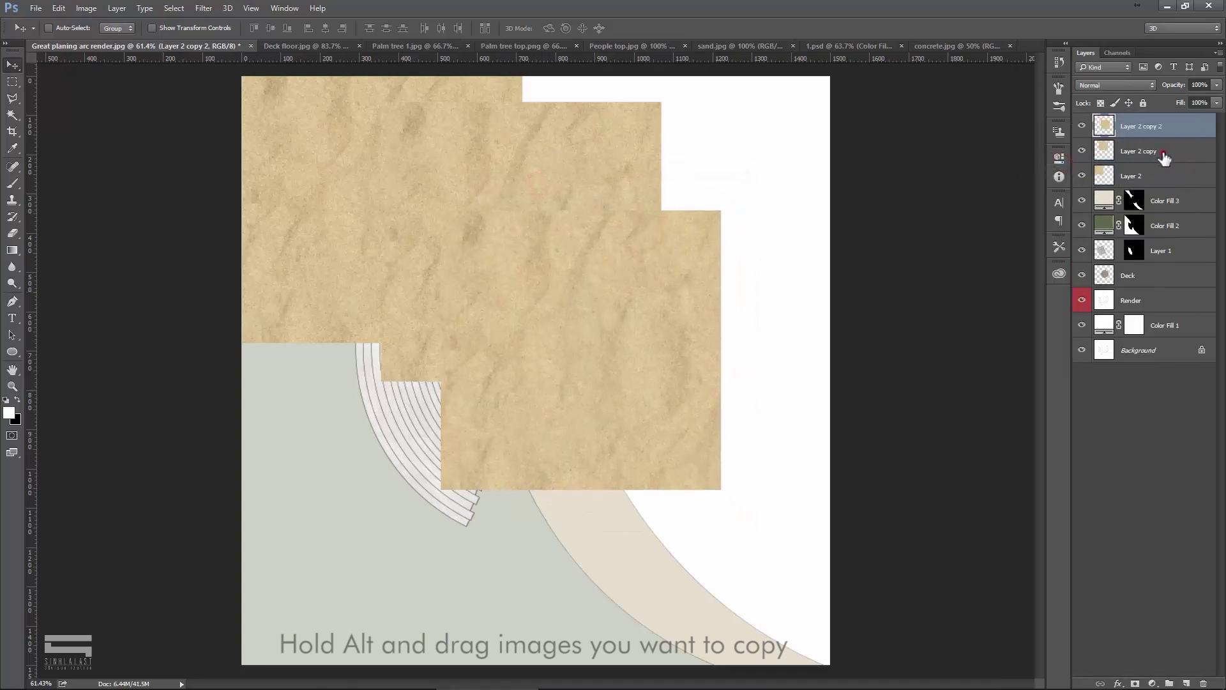
pyautogui.keyDown('ctrl'); pyautogui.click(1164, 153); pyautogui.keyUp('ctrl')
pyautogui.rightClick(1173, 123)
pyautogui.click(1039, 165)
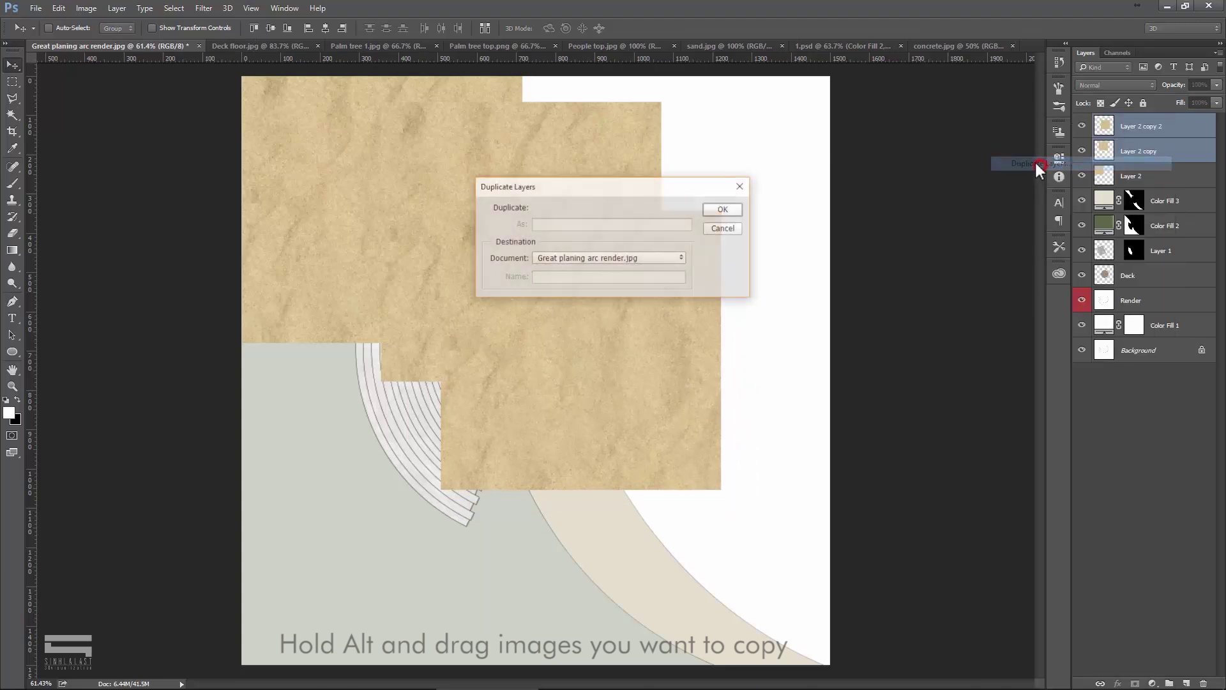
pyautogui.click(720, 209)
pyautogui.moveTo(536, 235)
pyautogui.mouseDown()
pyautogui.moveTo(698, 416)
pyautogui.moveTo(606, 379)
pyautogui.mouseUp()
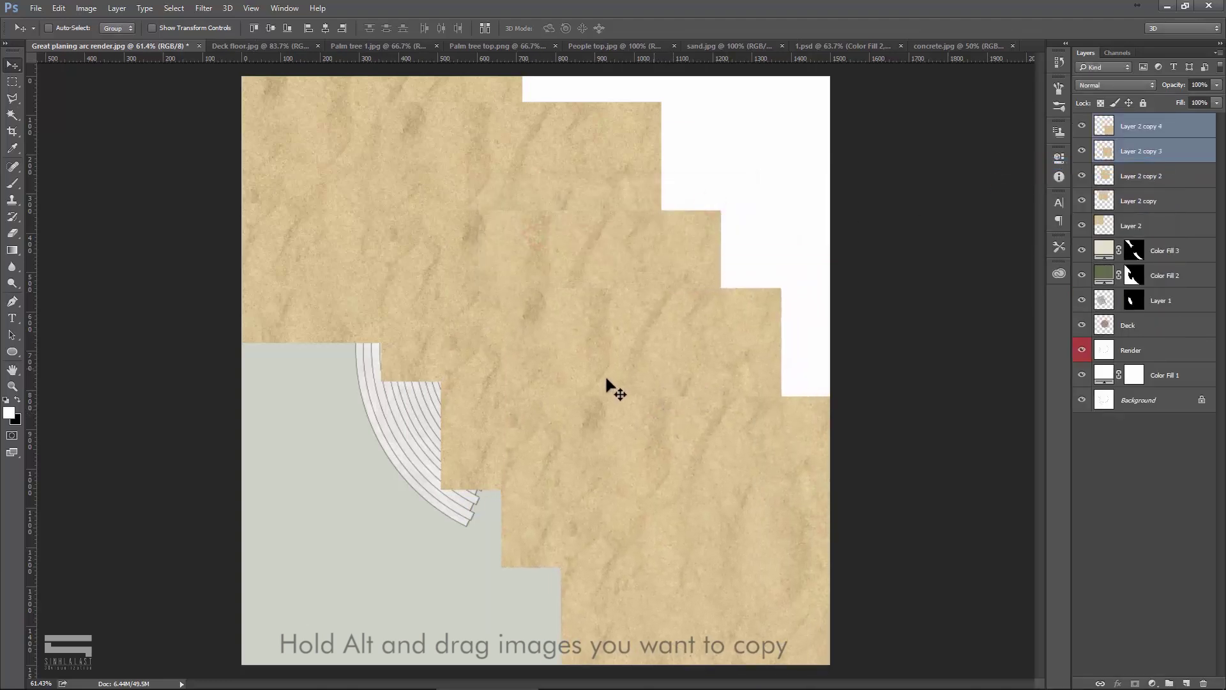
# Select all the sand tile layers and merge them into one layer.
pyautogui.click(1154, 227)
pyautogui.keyDown('shift'); pyautogui.click(1175, 201); pyautogui.keyUp('shift')
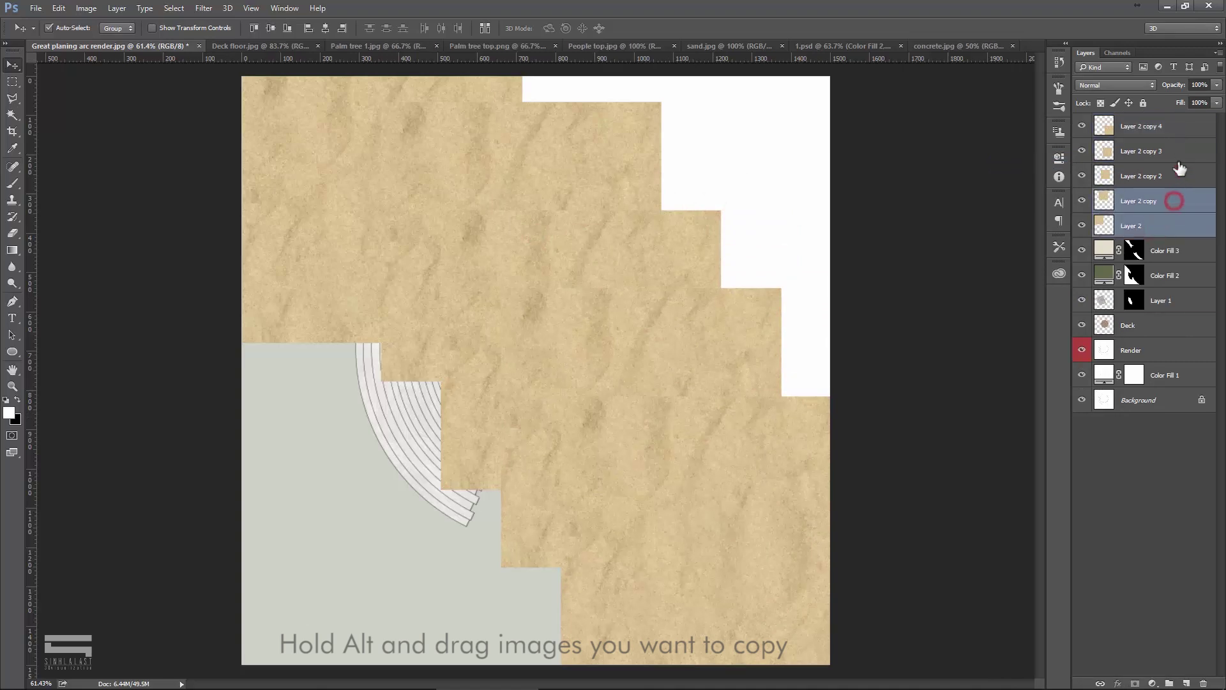
pyautogui.keyDown('shift'); pyautogui.click(1172, 151); pyautogui.keyUp('shift')
pyautogui.keyDown('shift'); pyautogui.click(1168, 126); pyautogui.keyUp('shift')
pyautogui.rightClick(1172, 151)
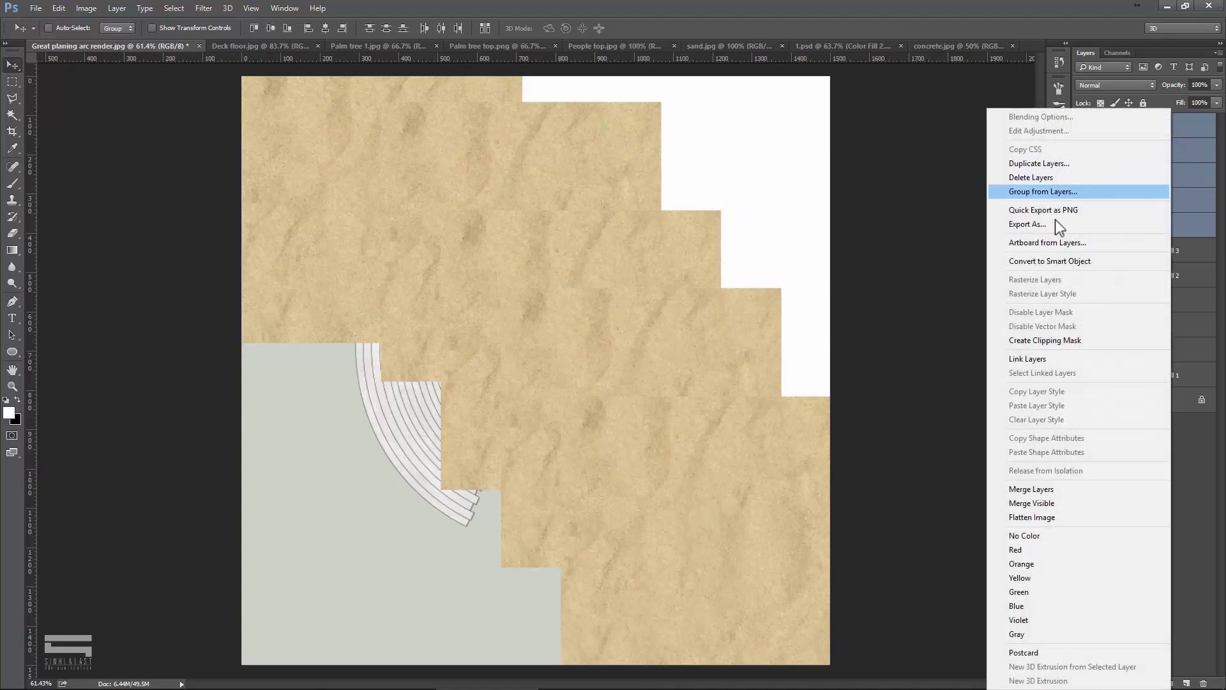
pyautogui.click(1056, 489)
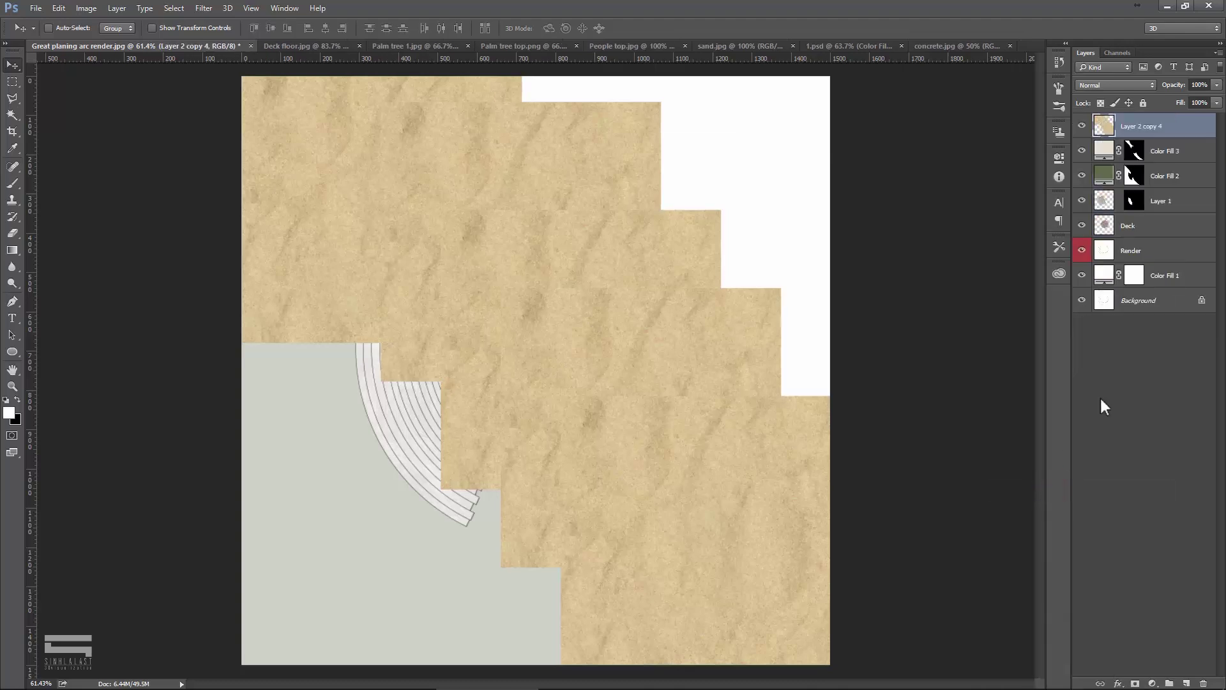
# Delete the sand covering the grey-green grass region.
pyautogui.click(1082, 126)
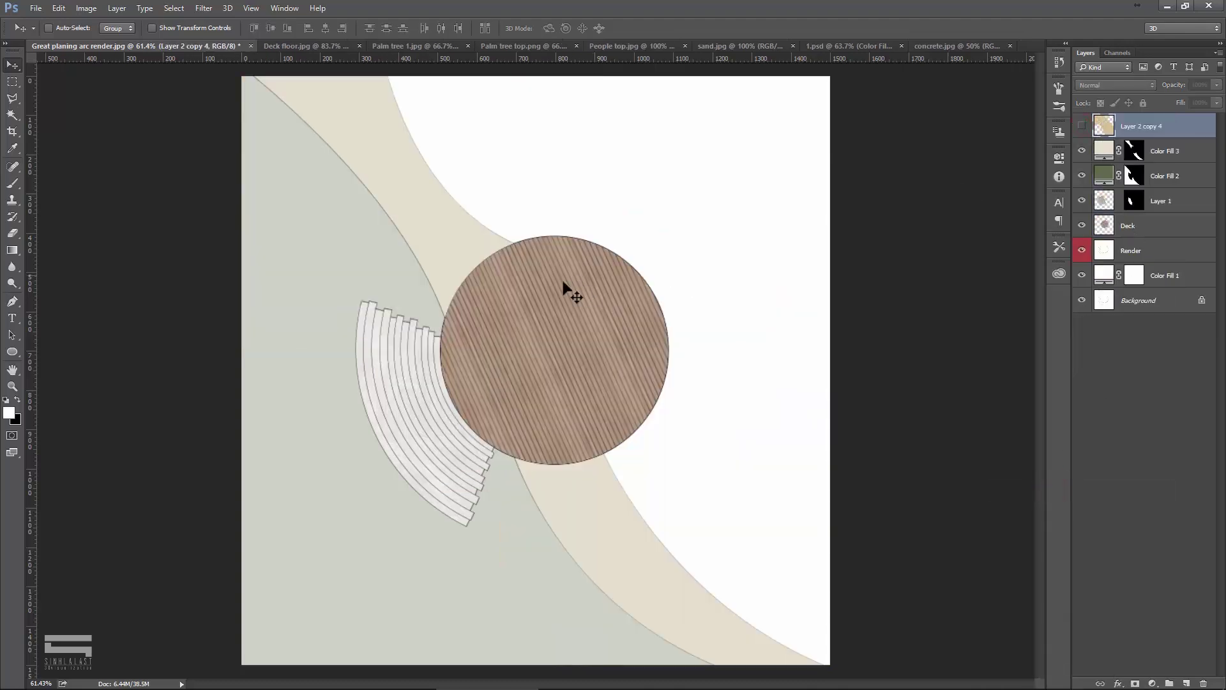
pyautogui.click(11, 115)
pyautogui.click(327, 229)
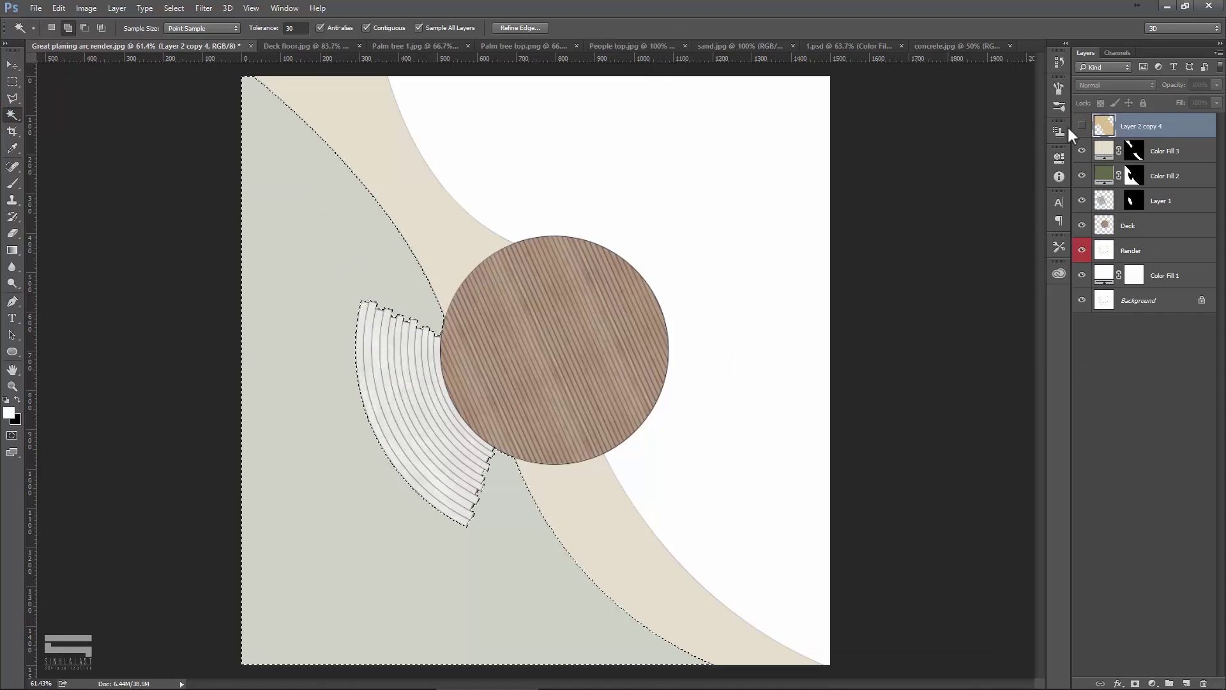
pyautogui.click(1081, 126)
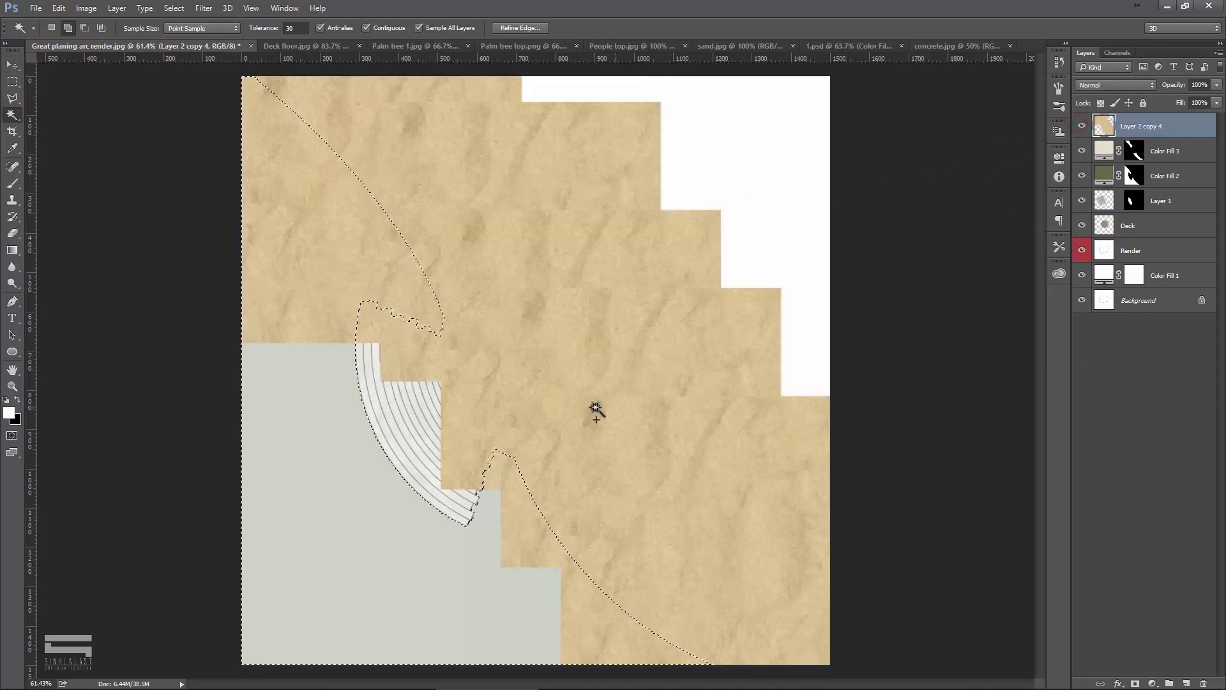
pyautogui.press('Delete')
pyautogui.hotkey('ctrl', 'd')
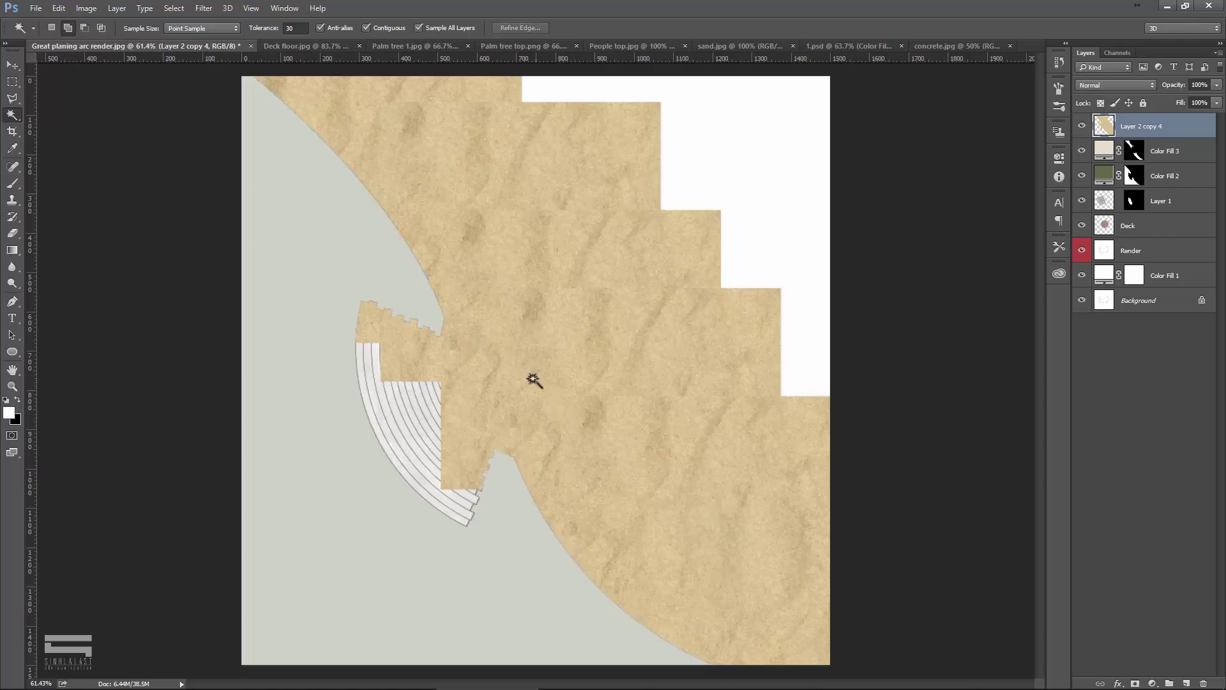
# Delete the sand inside the wooden deck circle.
pyautogui.click(1082, 126)
pyautogui.click(1104, 229)
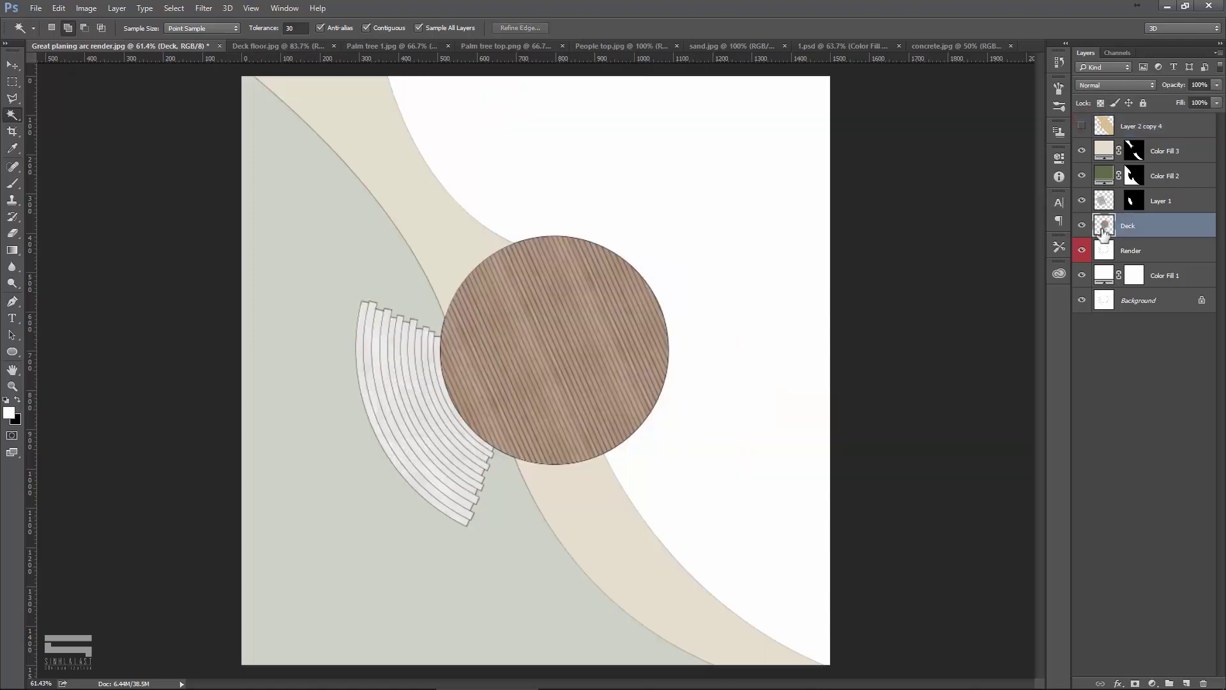
pyautogui.click(1105, 255)
pyautogui.click(569, 304)
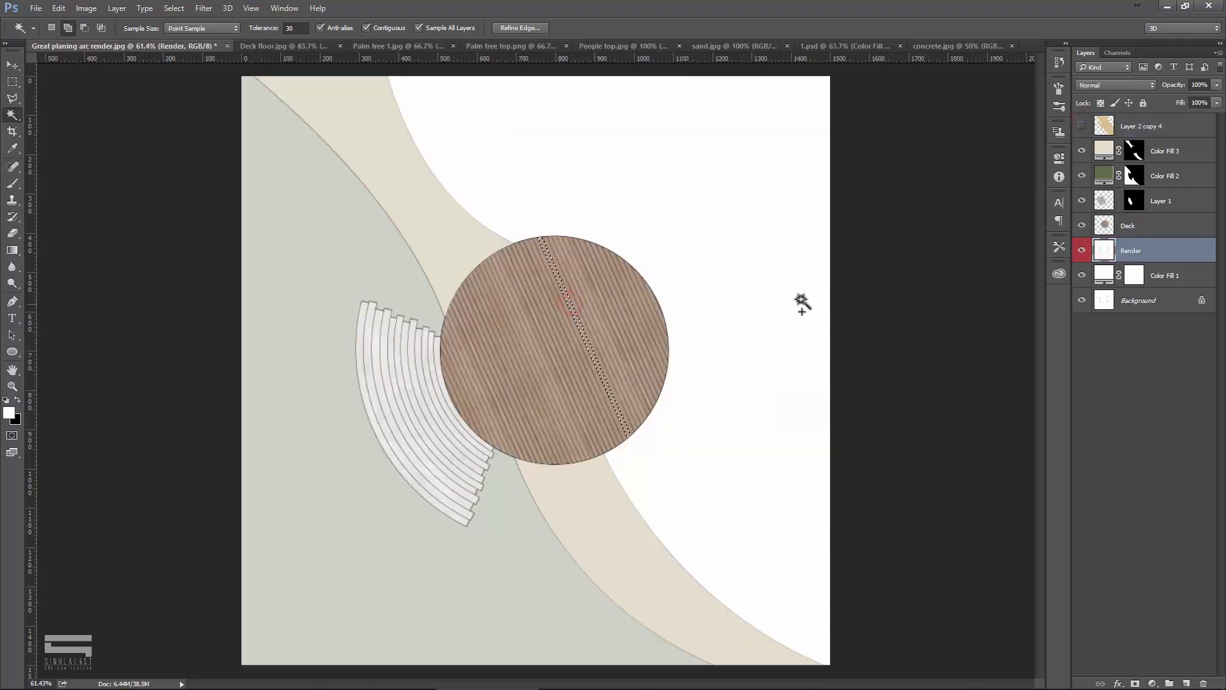
pyautogui.click(1082, 225)
pyautogui.click(605, 312)
pyautogui.click(1082, 226)
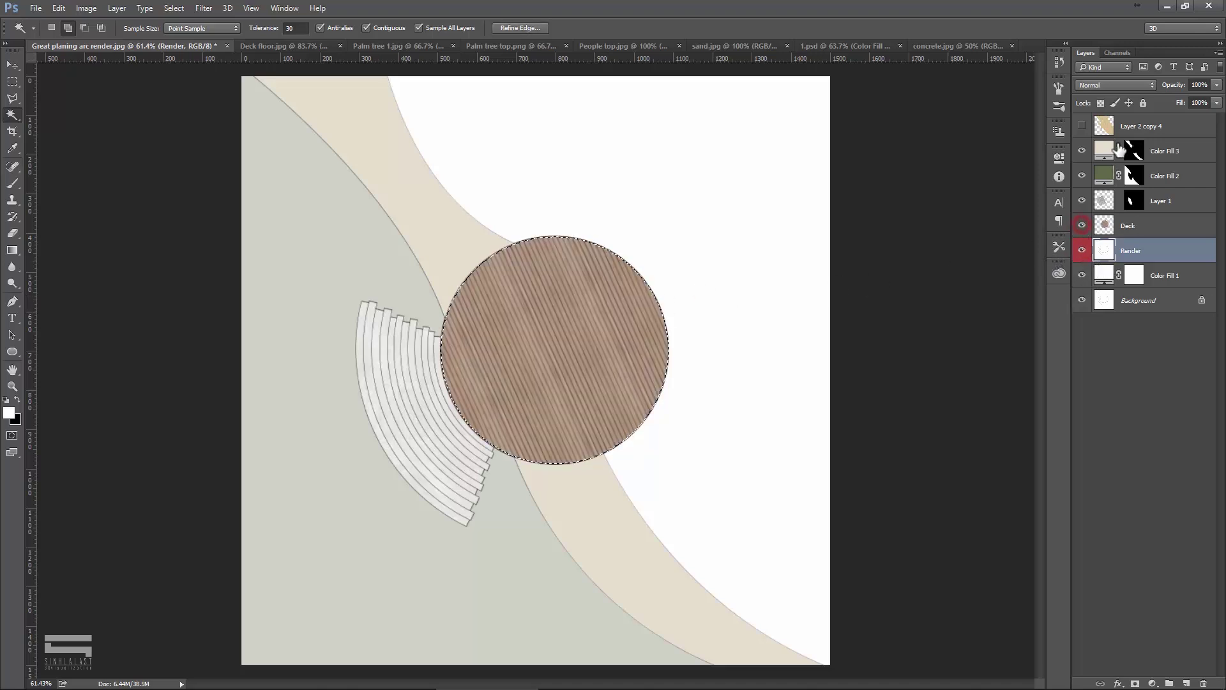
pyautogui.click(1123, 128)
pyautogui.click(1082, 126)
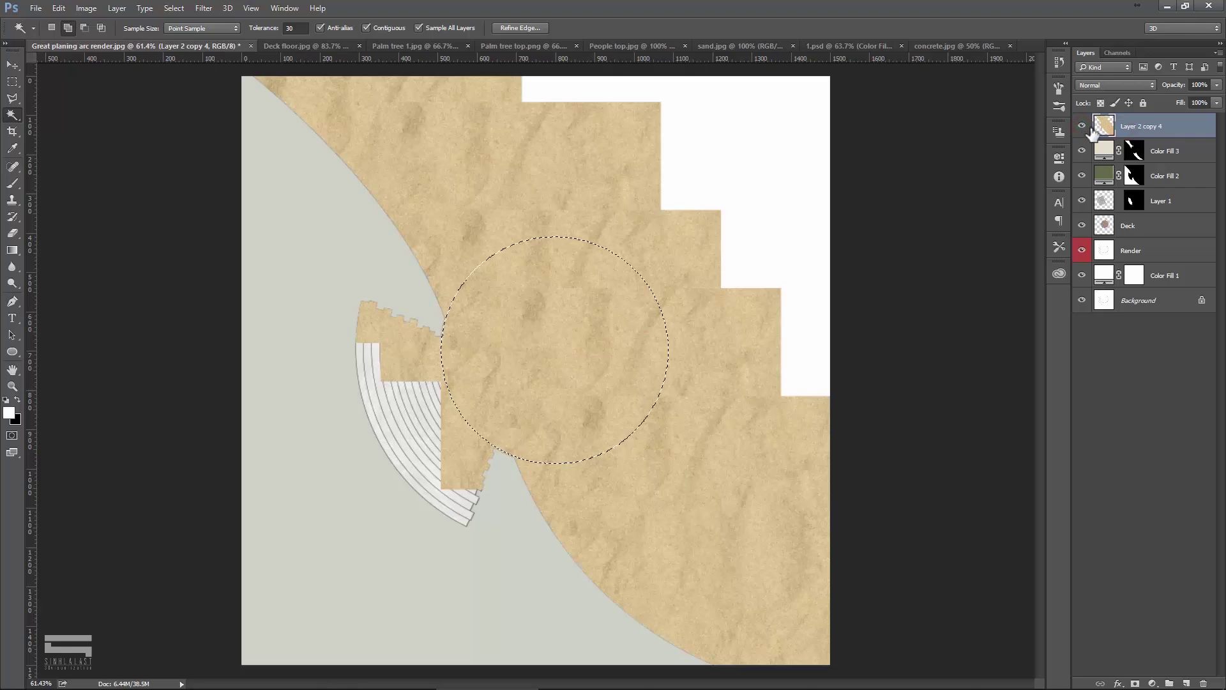
pyautogui.scroll(1, 470, 369)
pyautogui.press('Delete')
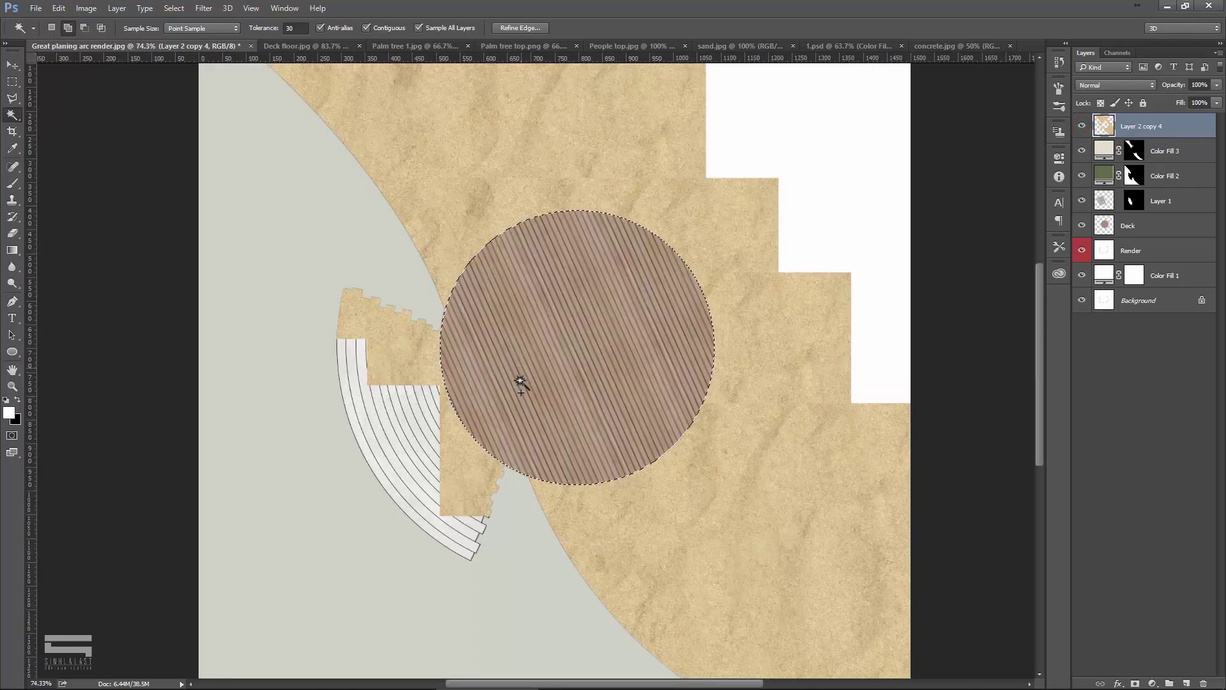
pyautogui.hotkey('ctrl', 'd')
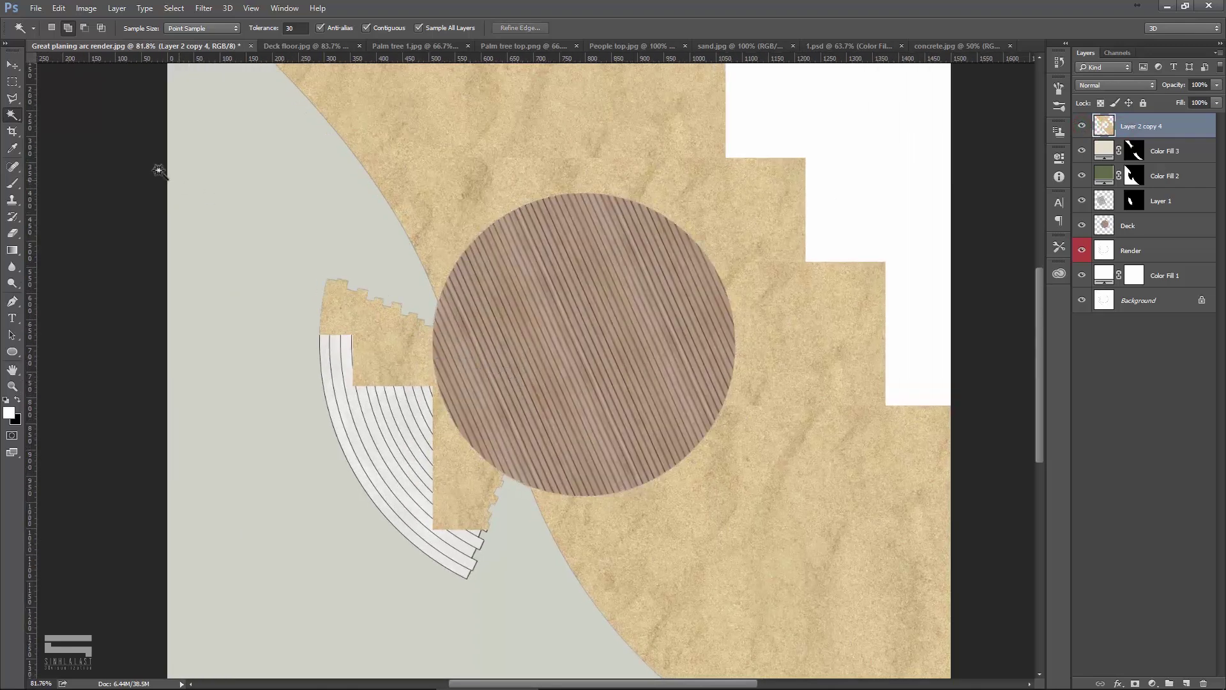
# Outline the curved steps with the Polygonal Lasso and delete the sand over them.
pyautogui.click(14, 99)
pyautogui.click(238, 196)
pyautogui.click(440, 310)
pyautogui.click(492, 403)
pyautogui.click(519, 493)
pyautogui.click(491, 570)
pyautogui.click(384, 584)
pyautogui.click(254, 371)
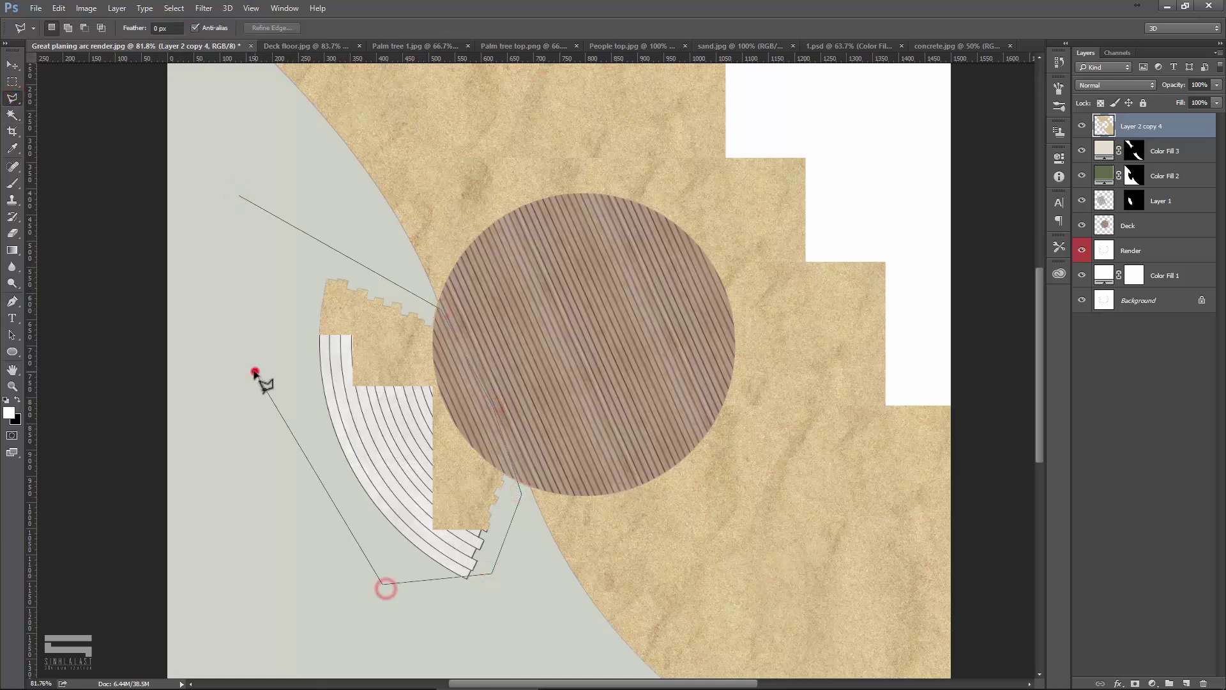
pyautogui.press('Delete')
pyautogui.hotkey('ctrl', 'd')
# Pan the view and undo an accidental move of the sand layer.
pyautogui.press('v')
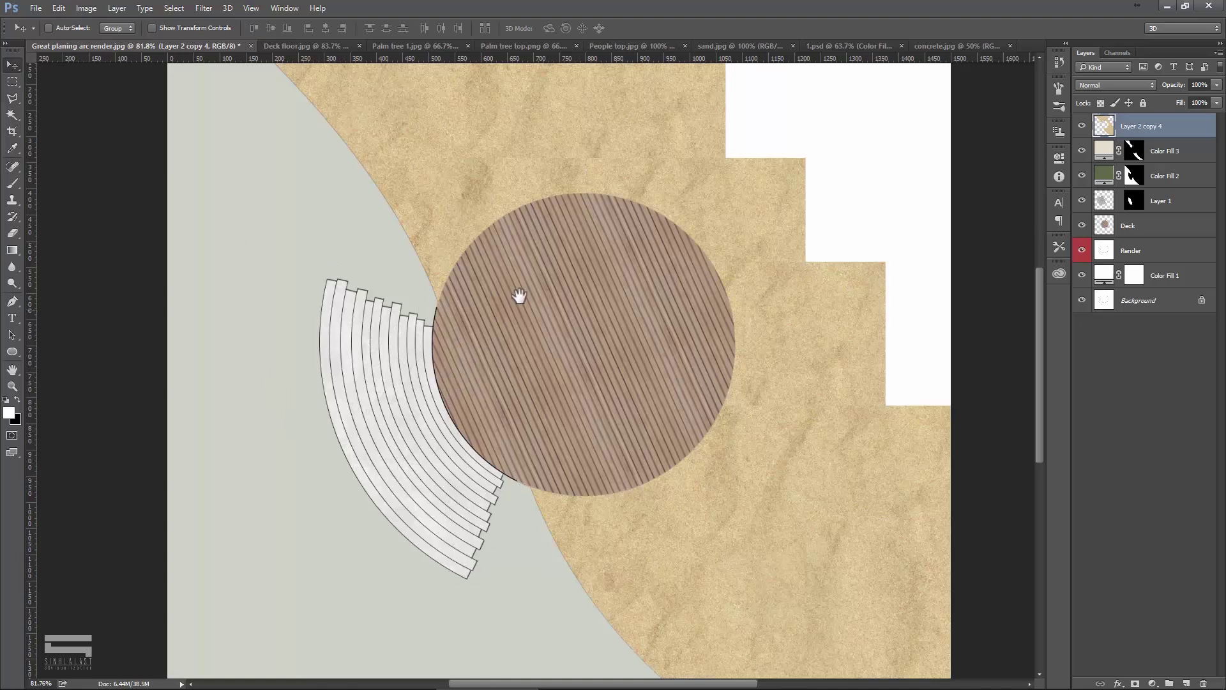
pyautogui.moveTo(519, 295); pyautogui.dragTo(463, 346)
pyautogui.scroll(-2, 429, 376)
pyautogui.moveTo(500, 190); pyautogui.dragTo(482, 219)
pyautogui.hotkey('ctrl', 'z')
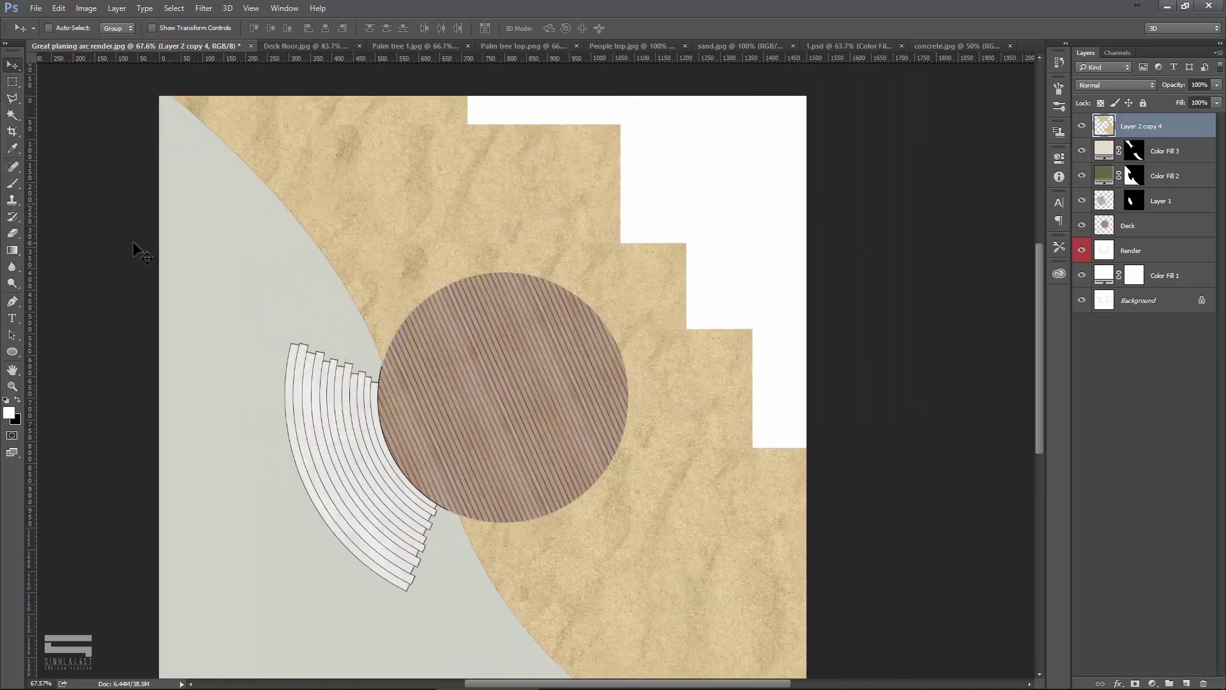
# Erase sand beyond the path with a soft 0%-hardness eraser.
pyautogui.click(12, 233)
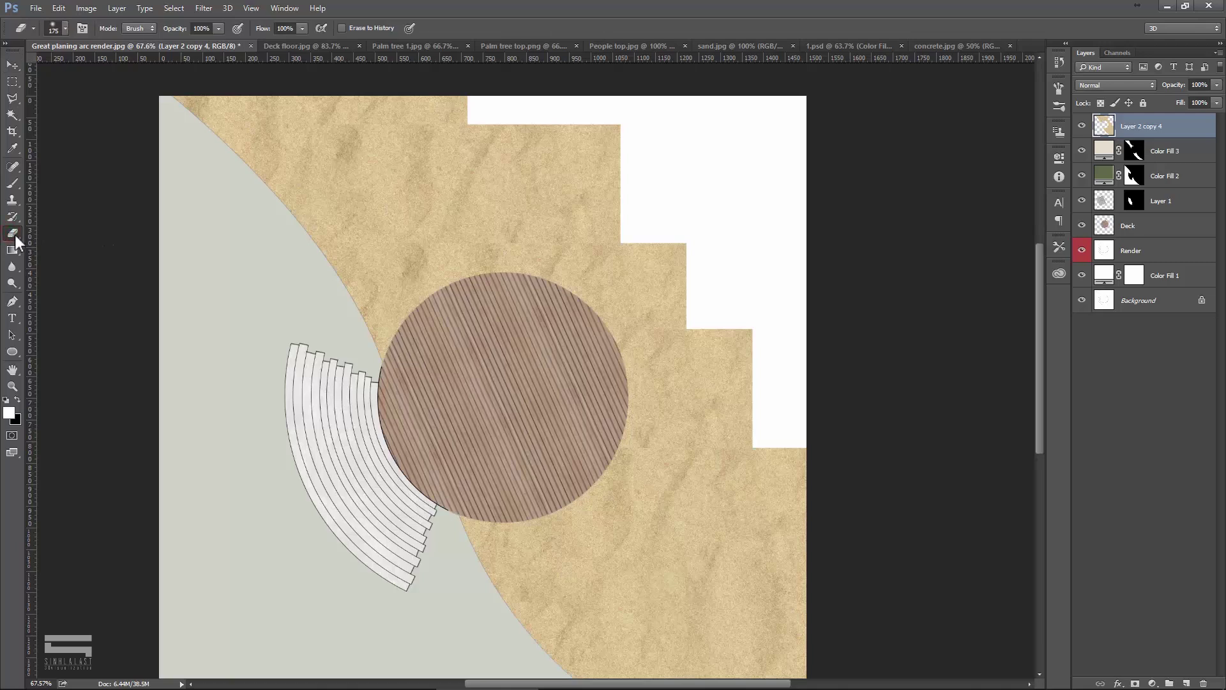
pyautogui.rightClick(335, 232)
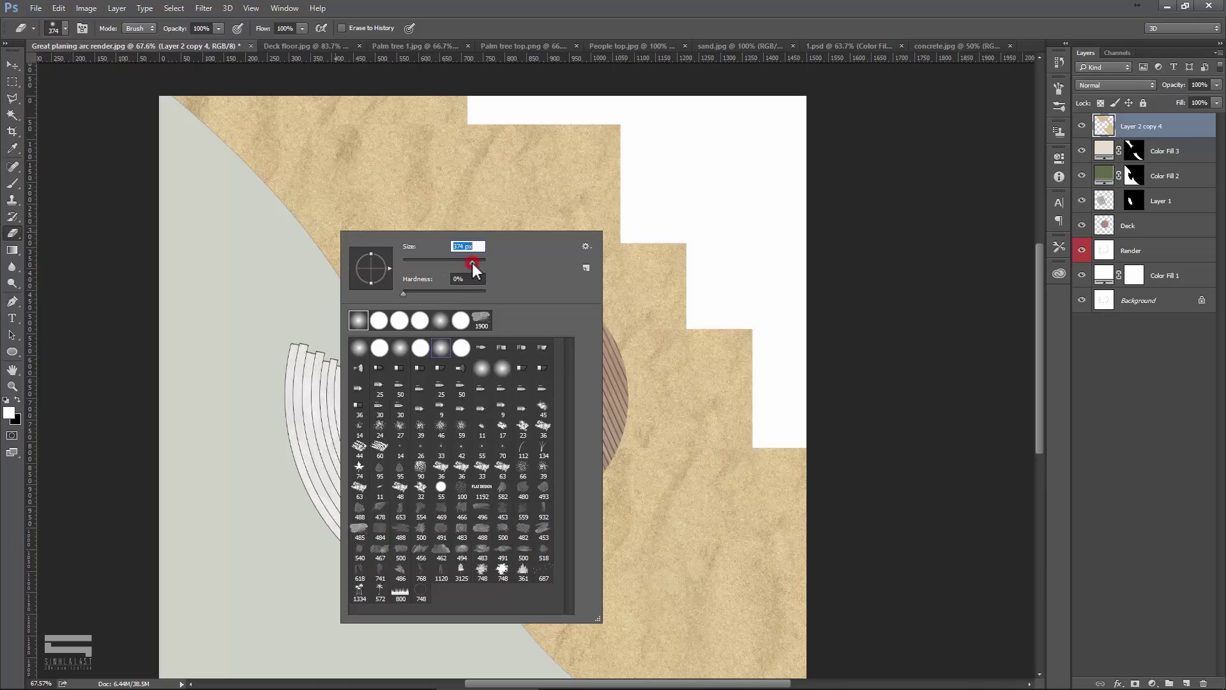
pyautogui.press('Return')
pyautogui.click(411, 105)
pyautogui.moveTo(411, 105)
pyautogui.mouseDown()
pyautogui.moveTo(687, 326)
pyautogui.moveTo(716, 400)
pyautogui.mouseUp()
pyautogui.moveTo(612, 332); pyautogui.dragTo(581, 315)
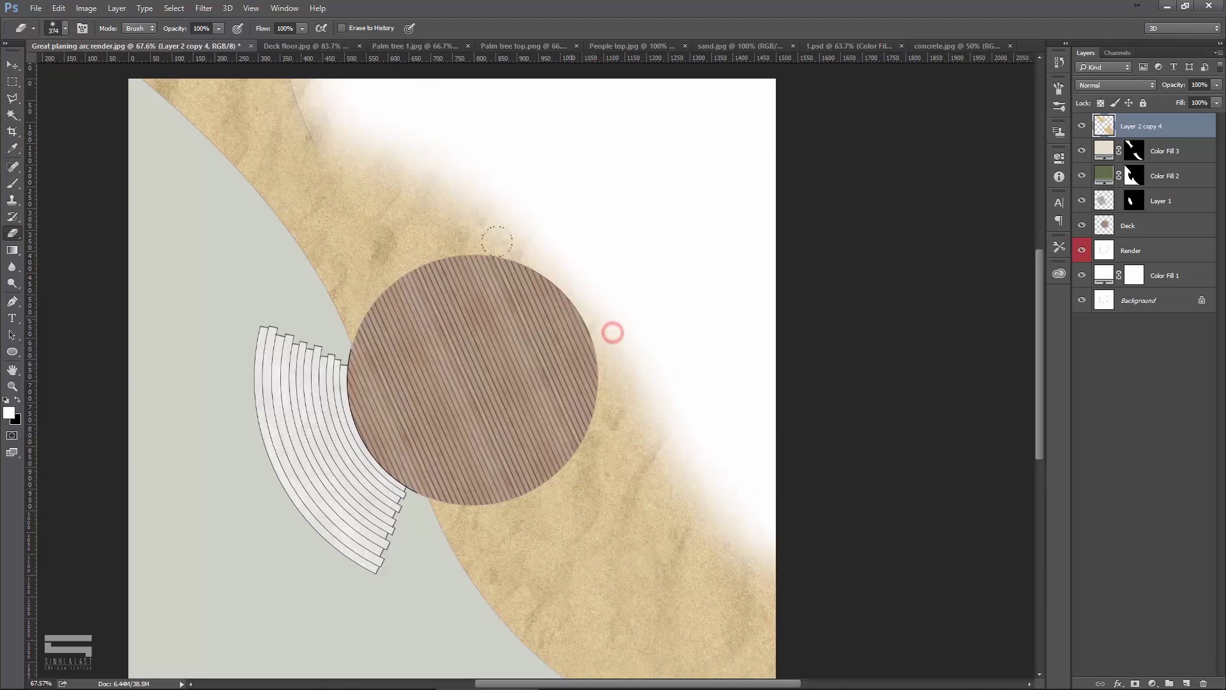
# Enlarge the eraser to 700 px and erase the remaining sand outside the path band.
pyautogui.rightClick(550, 314)
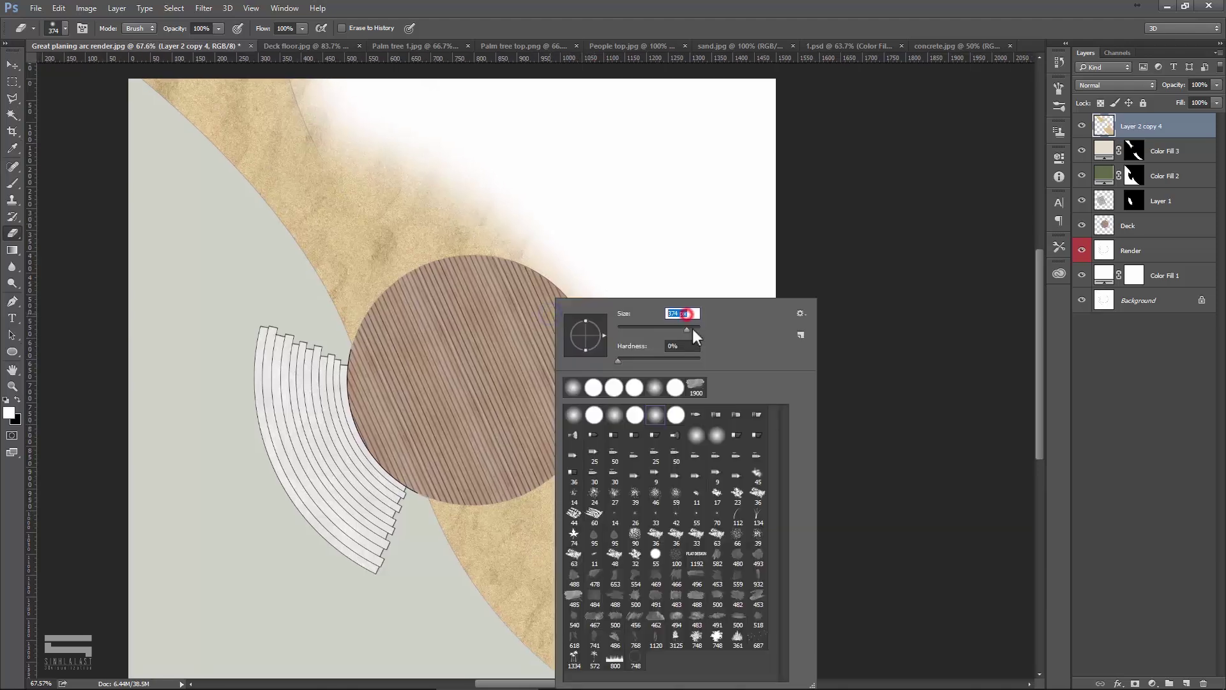
pyautogui.write('00')
pyautogui.press('Return')
pyautogui.moveTo(635, 202); pyautogui.dragTo(658, 431)
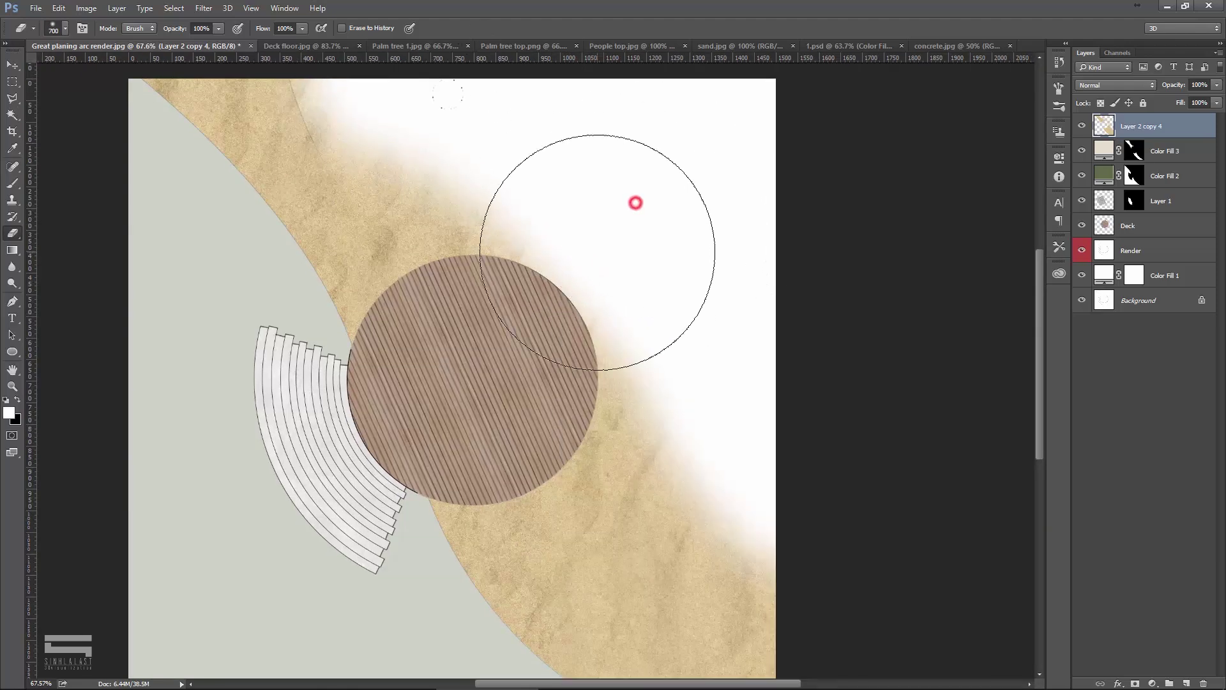
pyautogui.moveTo(725, 451); pyautogui.dragTo(673, 326)
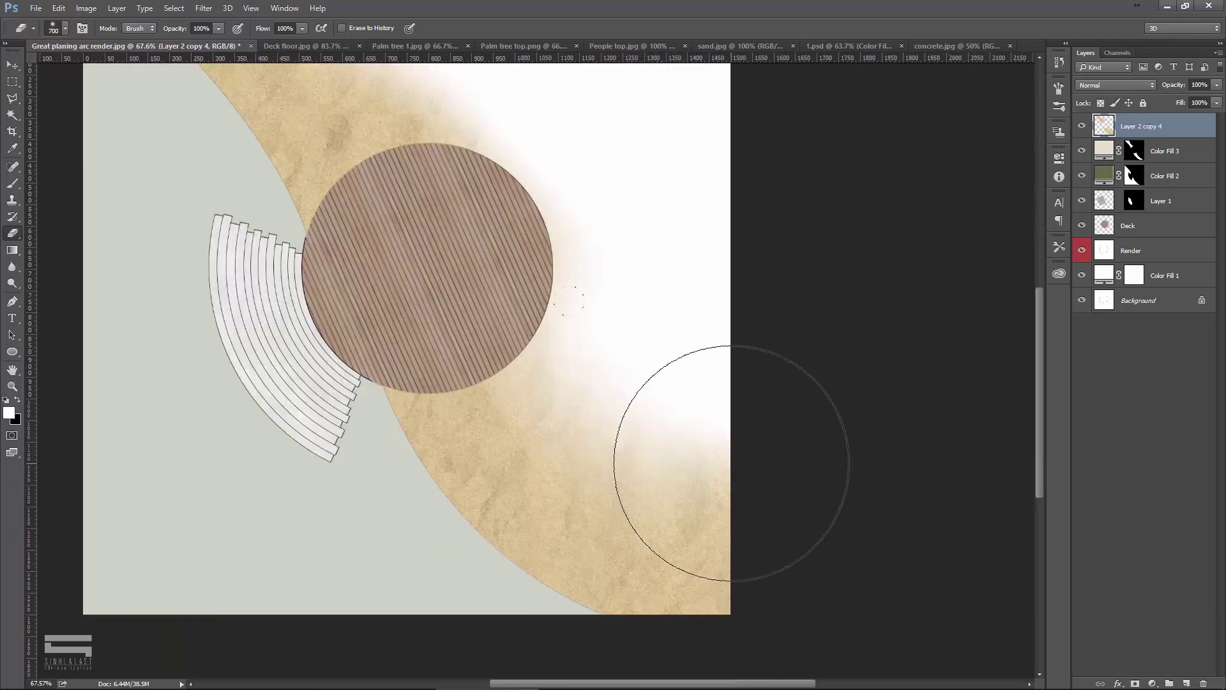
pyautogui.moveTo(731, 463); pyautogui.dragTo(621, 364)
pyautogui.moveTo(581, 258); pyautogui.dragTo(651, 413)
pyautogui.moveTo(575, 262)
pyautogui.mouseDown()
pyautogui.moveTo(556, 281)
pyautogui.moveTo(538, 156)
pyautogui.mouseUp()
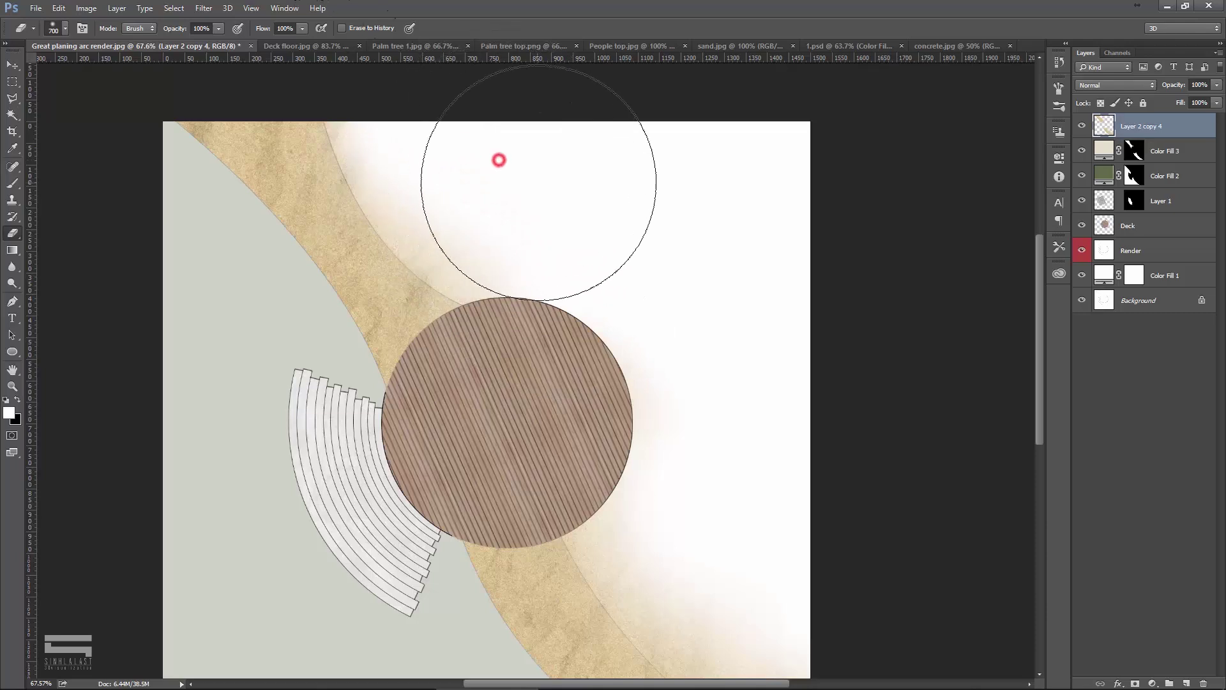
pyautogui.scroll(-1, 556, 202)
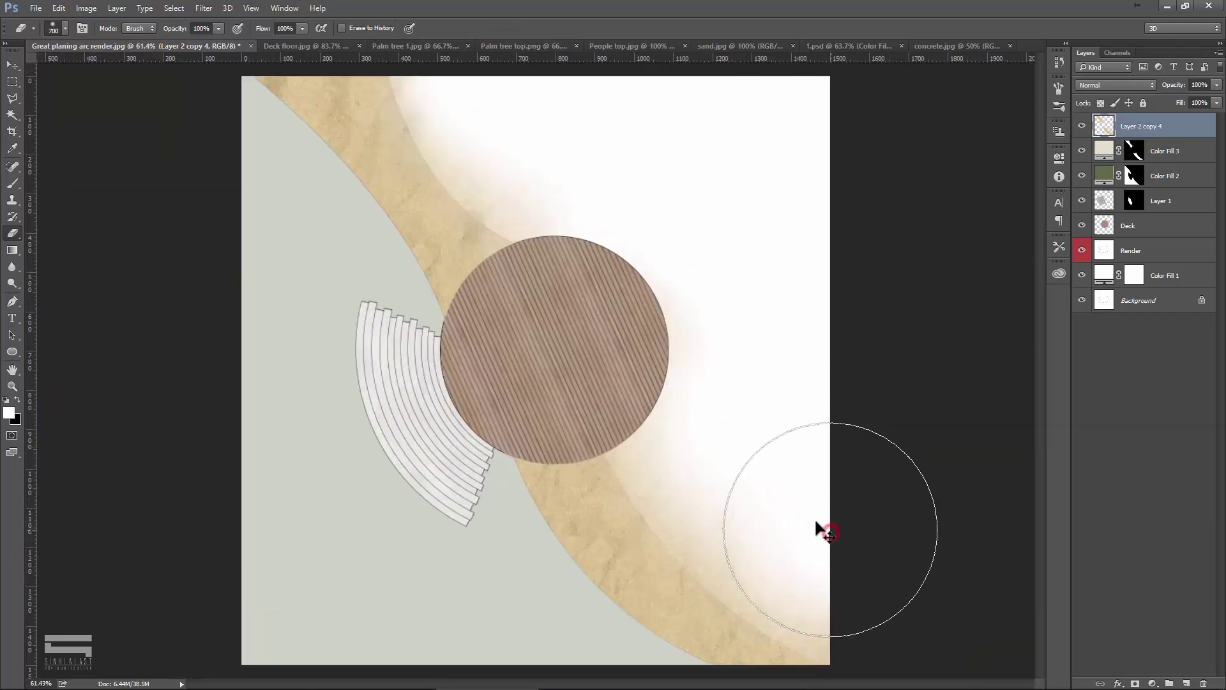
# Start lowering the sand layer's opacity by selecting its Opacity value.
pyautogui.press('v')
pyautogui.scroll(1, 767, 482)
pyautogui.scroll(1, 610, 329)
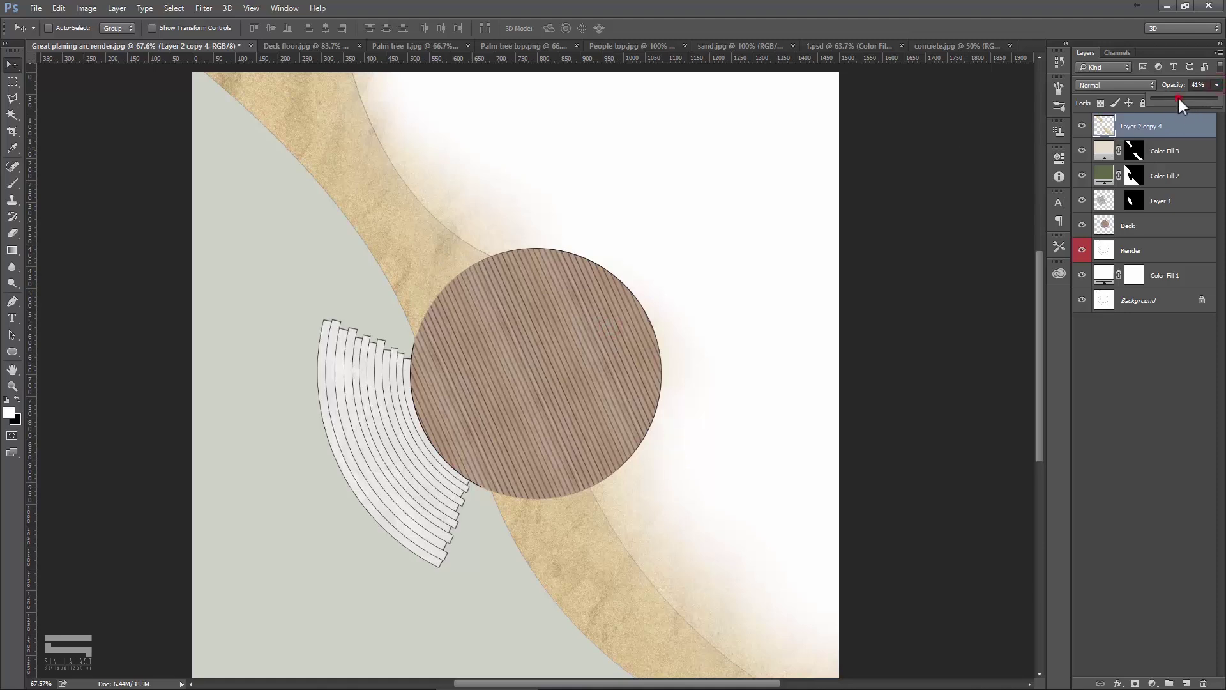
pyautogui.moveTo(1177, 95); pyautogui.dragTo(1171, 98)
pyautogui.doubleClick(1198, 85)
# Finish the sand layer at 30% opacity, then select the white area beside the path.
pyautogui.write('30')
pyautogui.click(1166, 175)
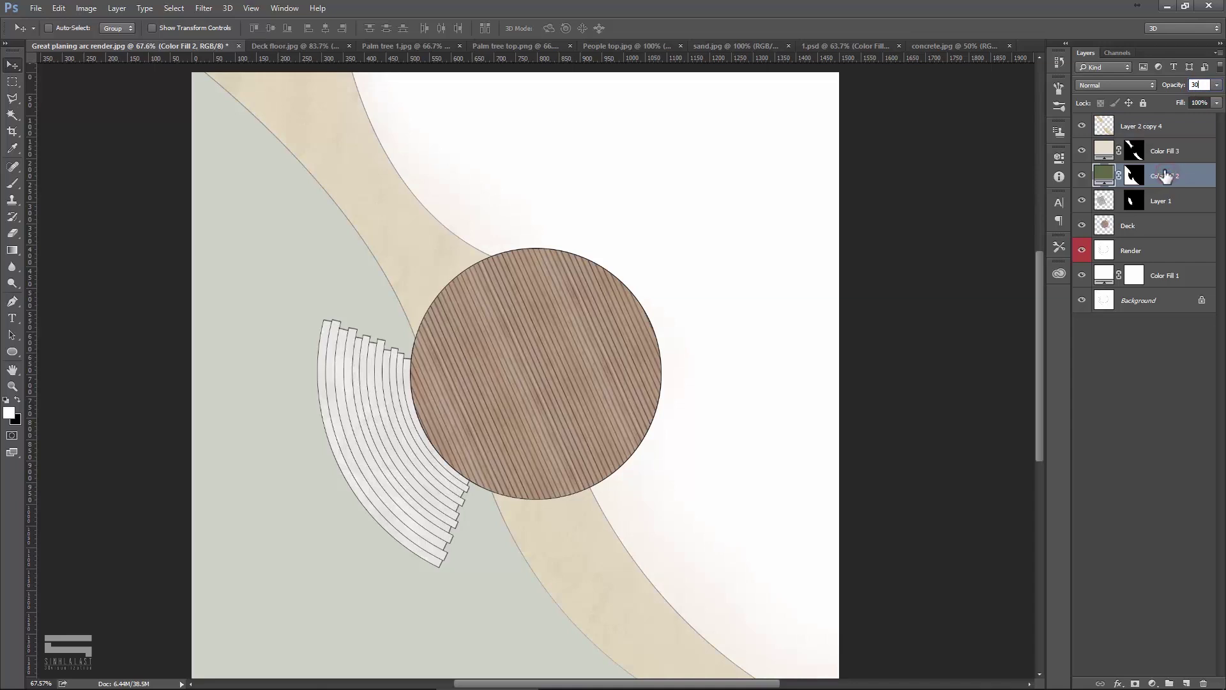
pyautogui.click(14, 120)
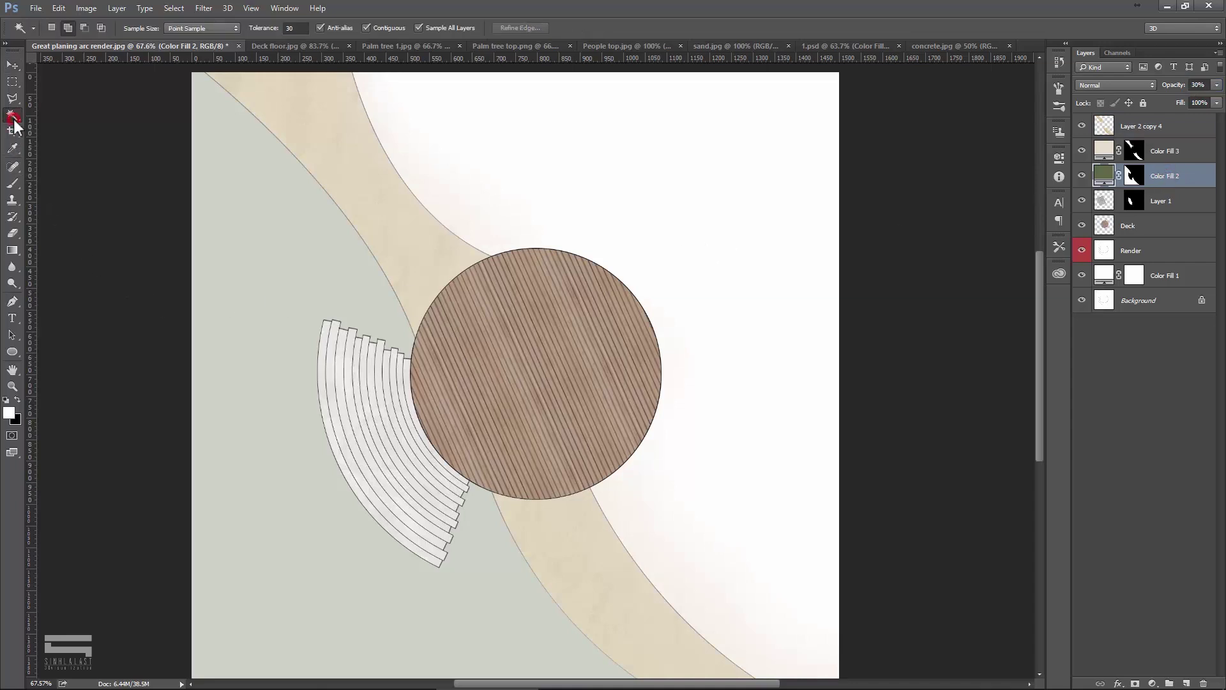
pyautogui.click(530, 132)
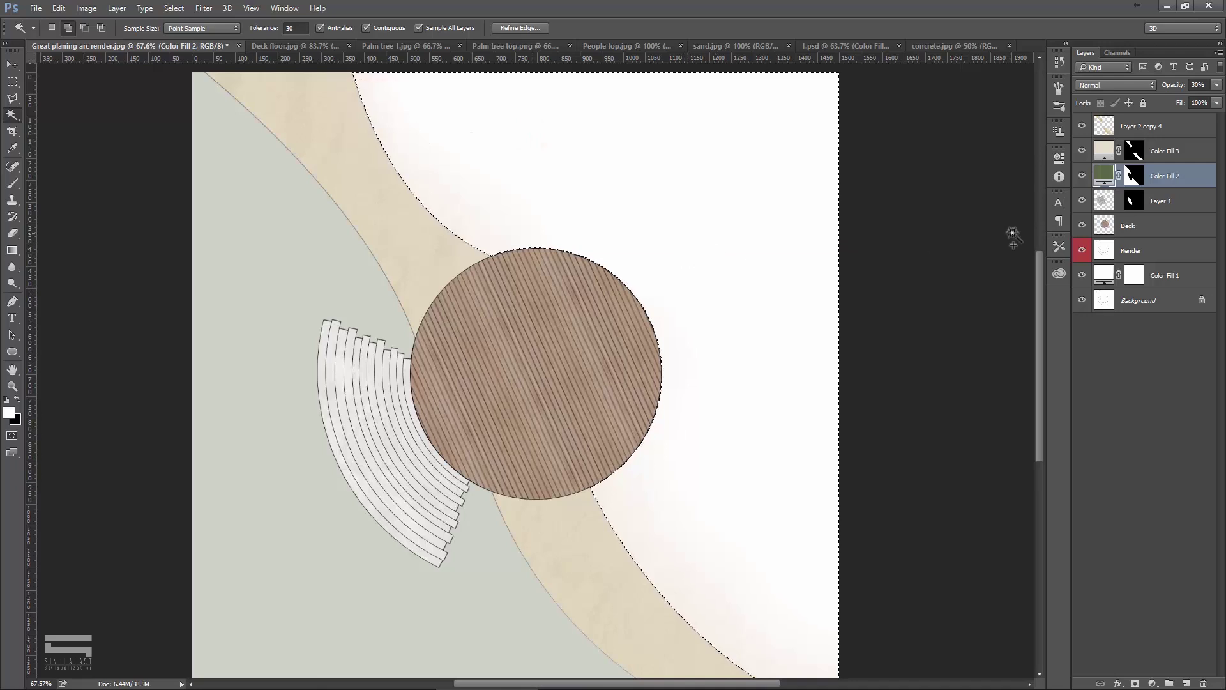
pyautogui.doubleClick(1103, 200)
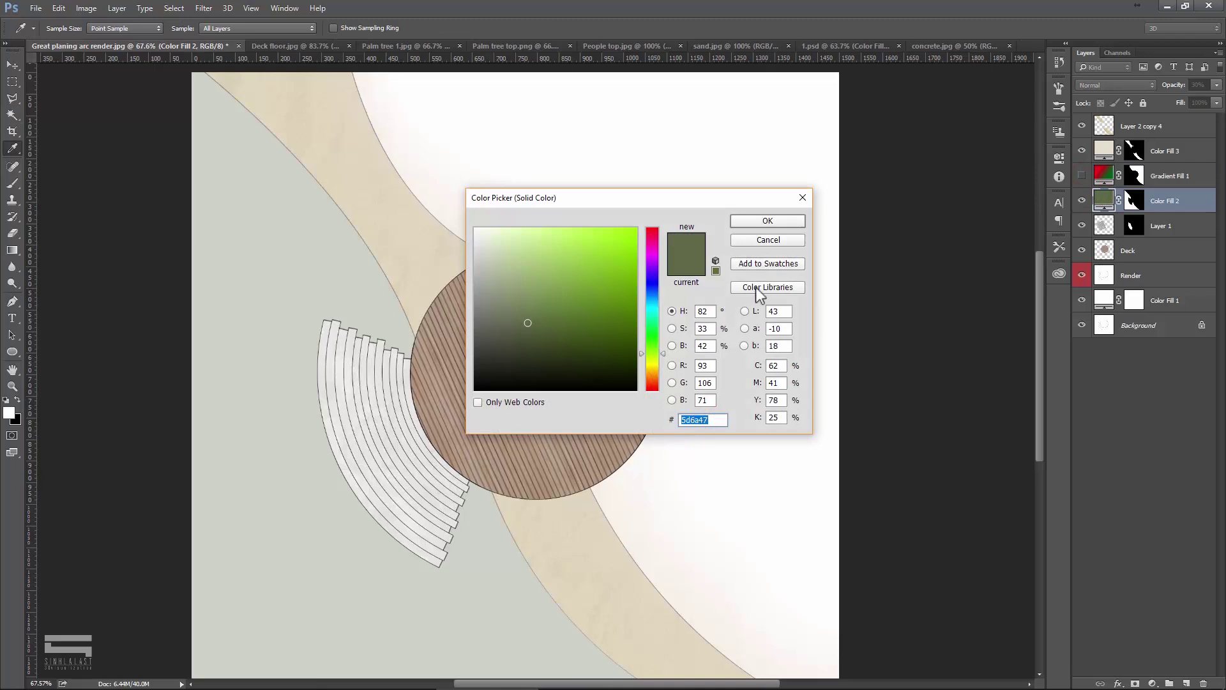
pyautogui.click(772, 217)
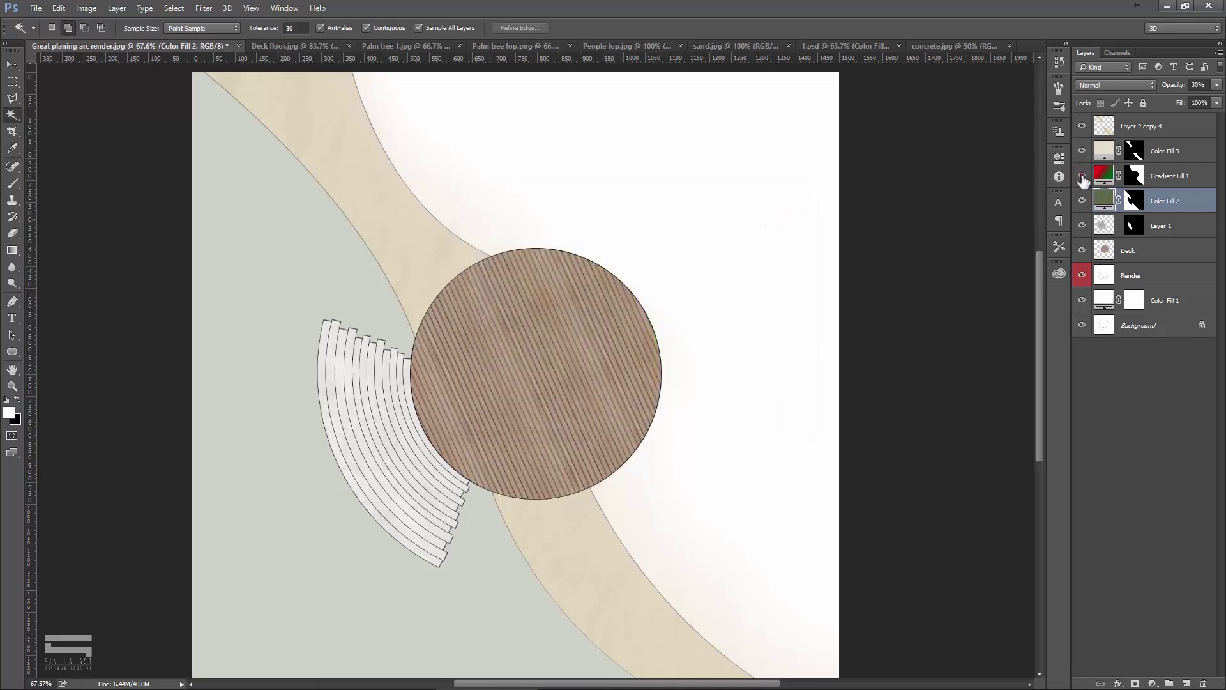
# Show Gradient Fill 1 and give it a Foreground to Transparent gradient with a #5d6a47 left stop.
pyautogui.click(1082, 175)
pyautogui.doubleClick(1103, 176)
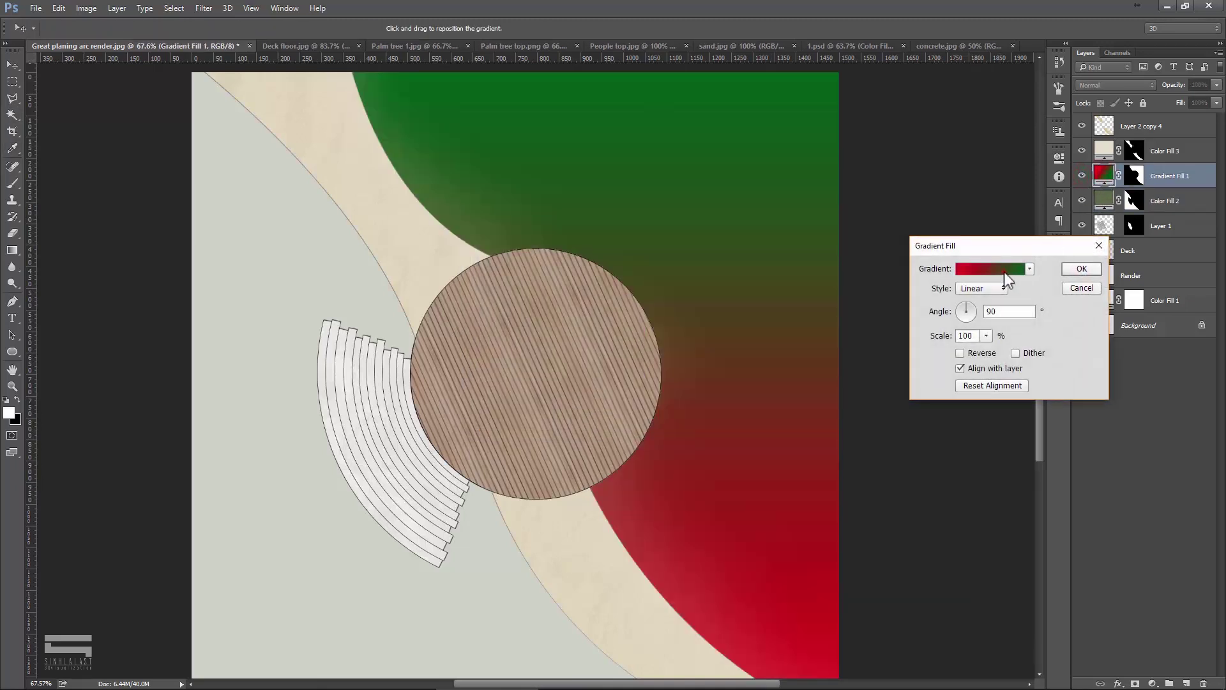
pyautogui.click(1004, 270)
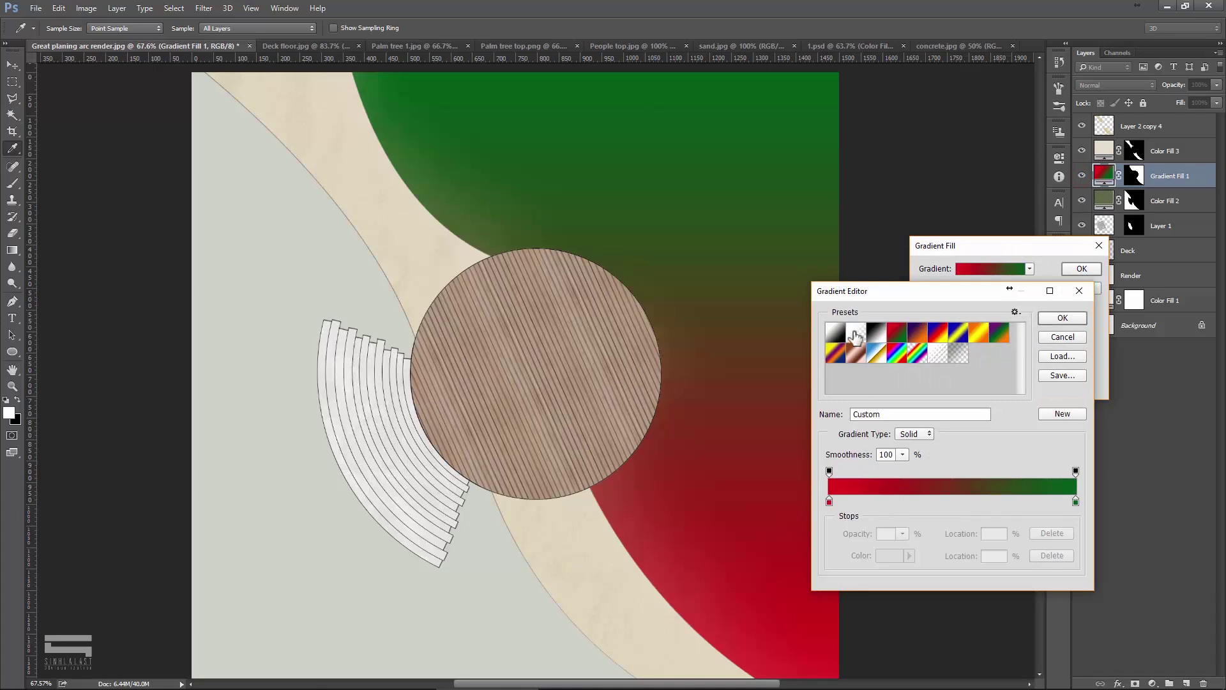
pyautogui.click(855, 333)
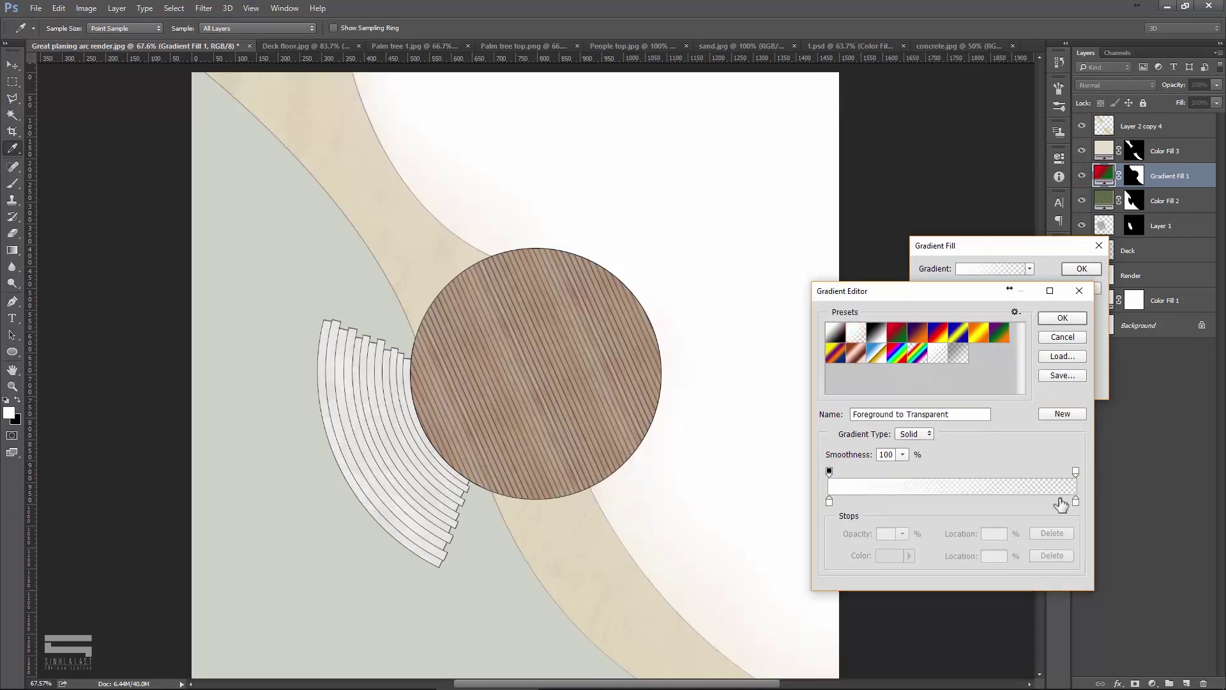
pyautogui.doubleClick(828, 501)
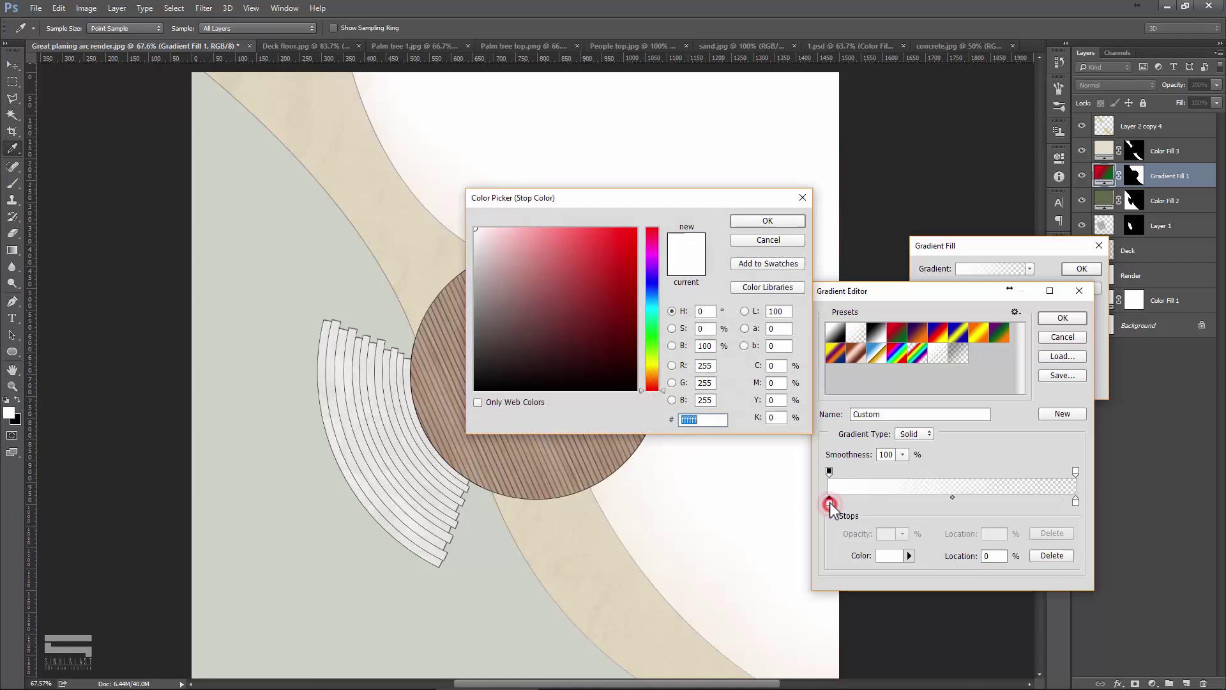
pyautogui.write('5d6a47')
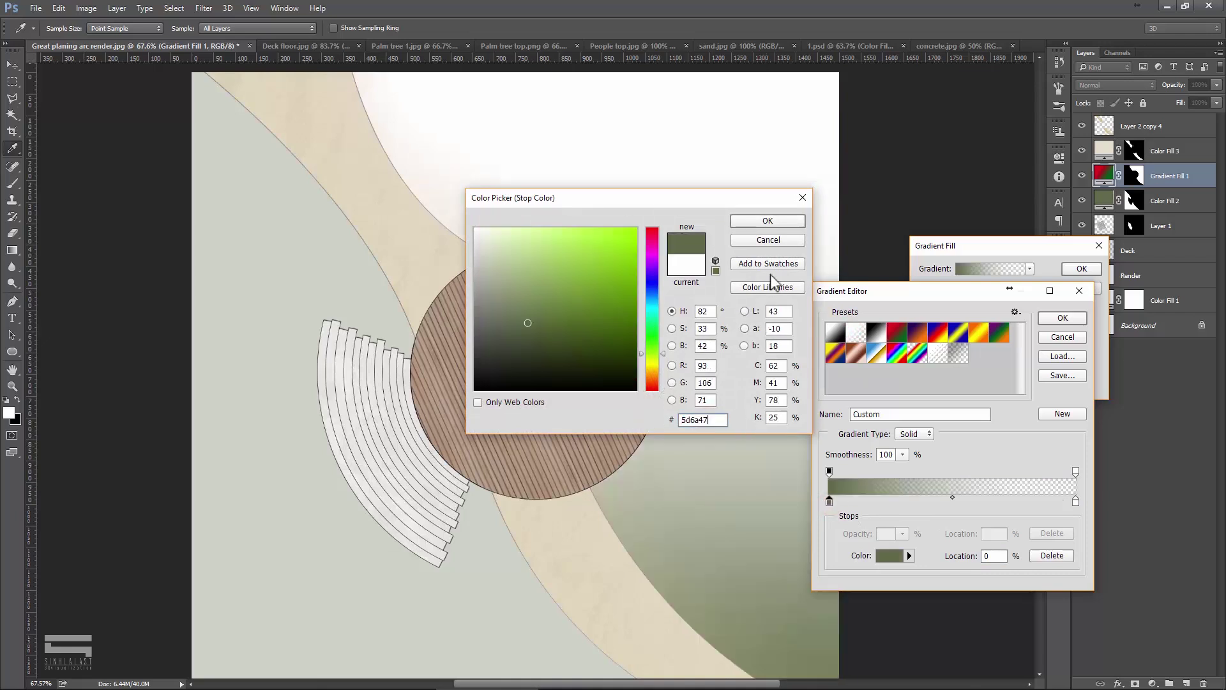
pyautogui.click(766, 223)
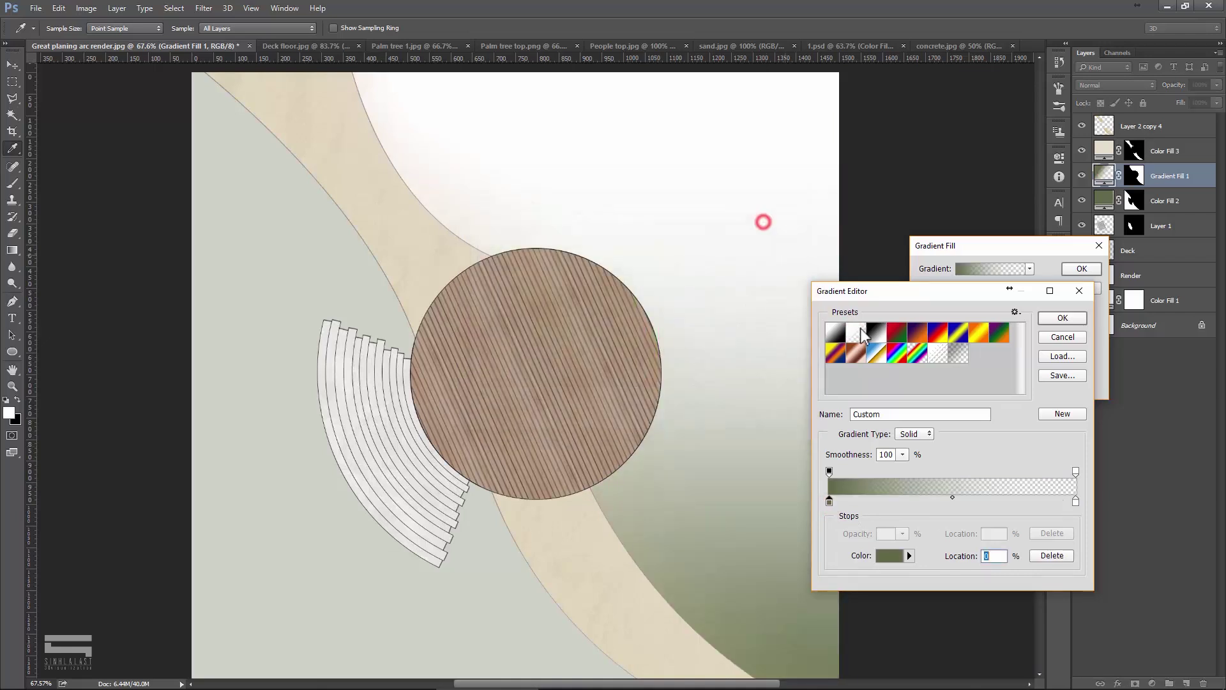
# Set the gradient's right stop to pale grey-green #a7b5a3 and accept the gradient.
pyautogui.doubleClick(1075, 502)
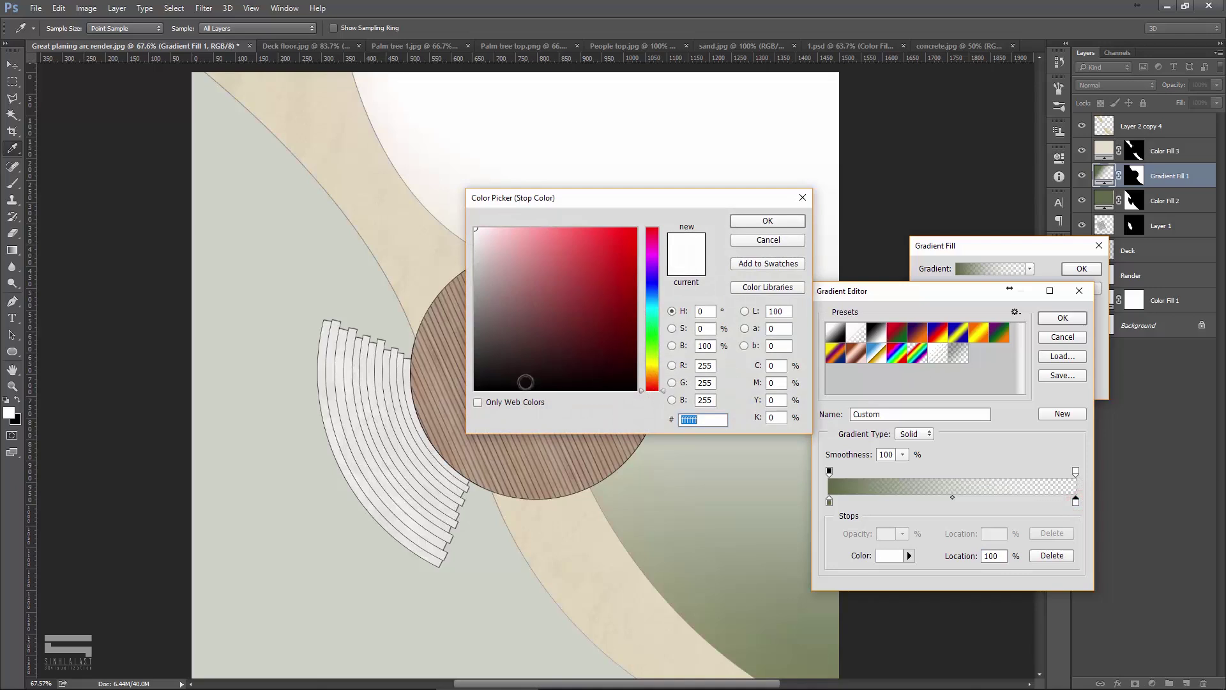
pyautogui.click(483, 255)
pyautogui.moveTo(656, 309); pyautogui.dragTo(663, 335)
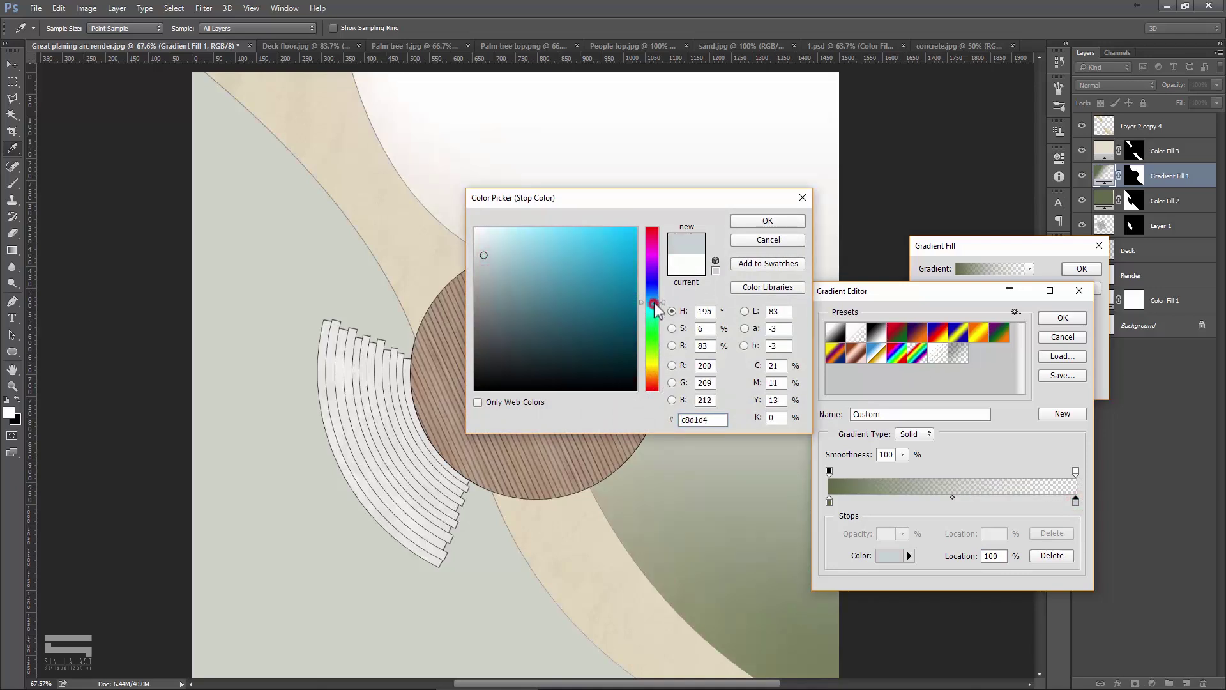
pyautogui.click(490, 275)
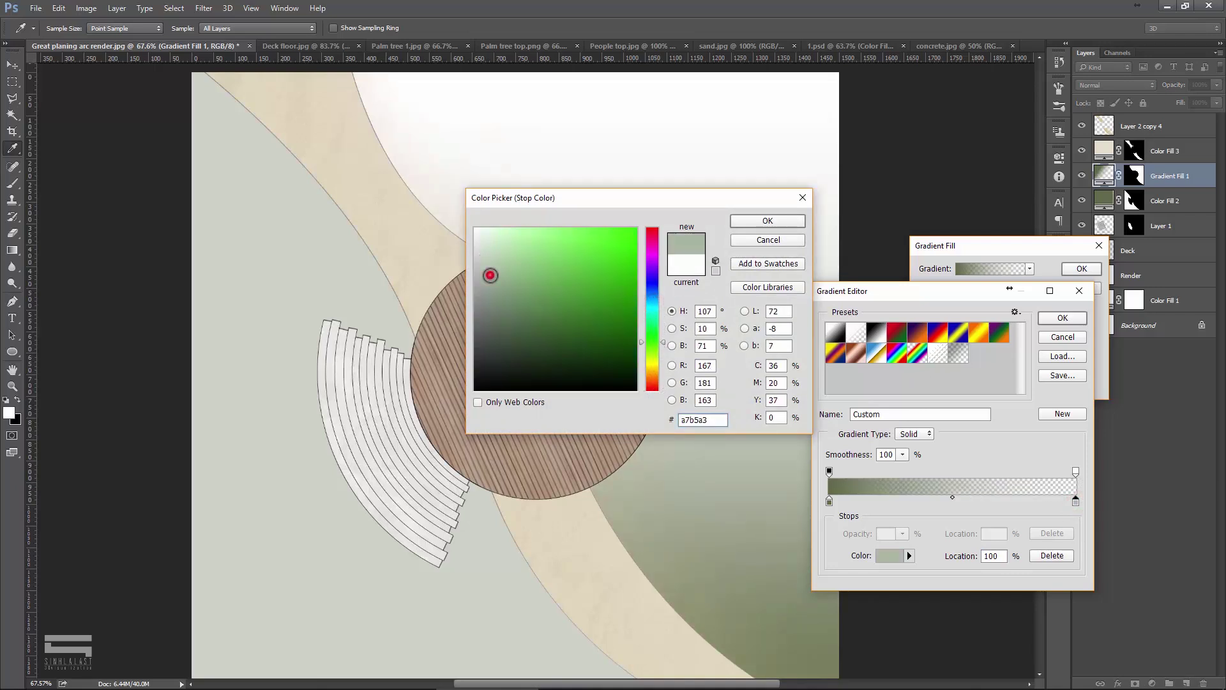
pyautogui.click(768, 221)
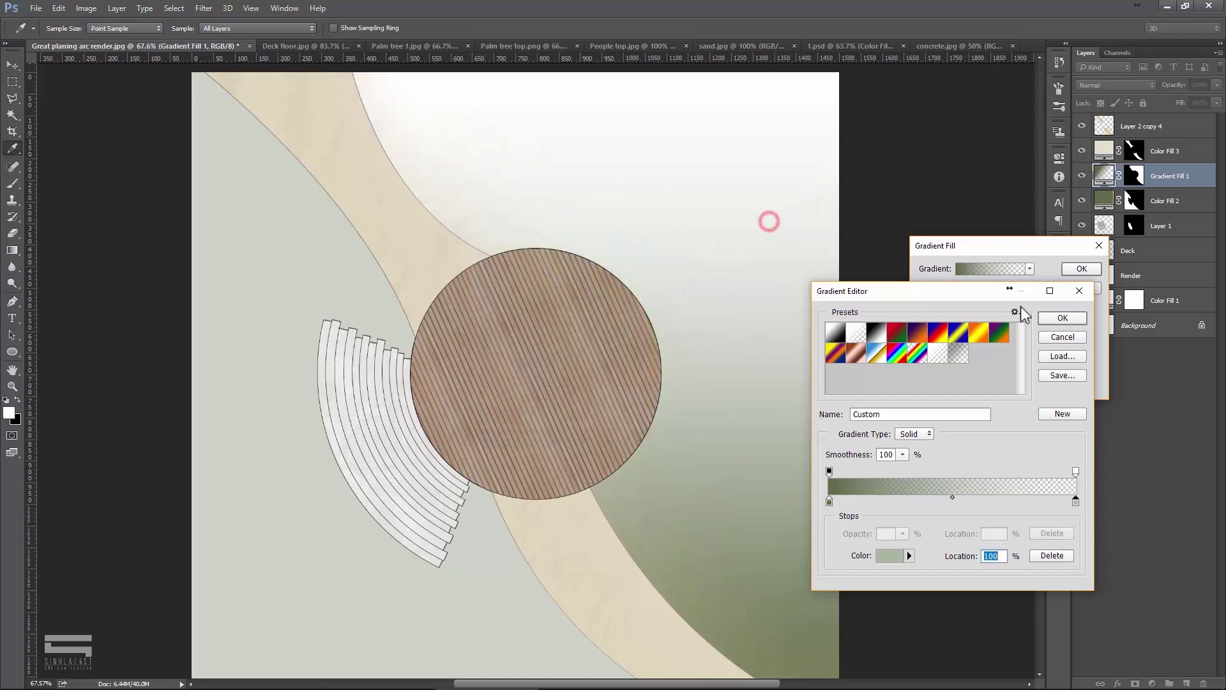
pyautogui.click(1063, 317)
# Angle the grass gradient diagonally to -147.26°.
pyautogui.click(963, 314)
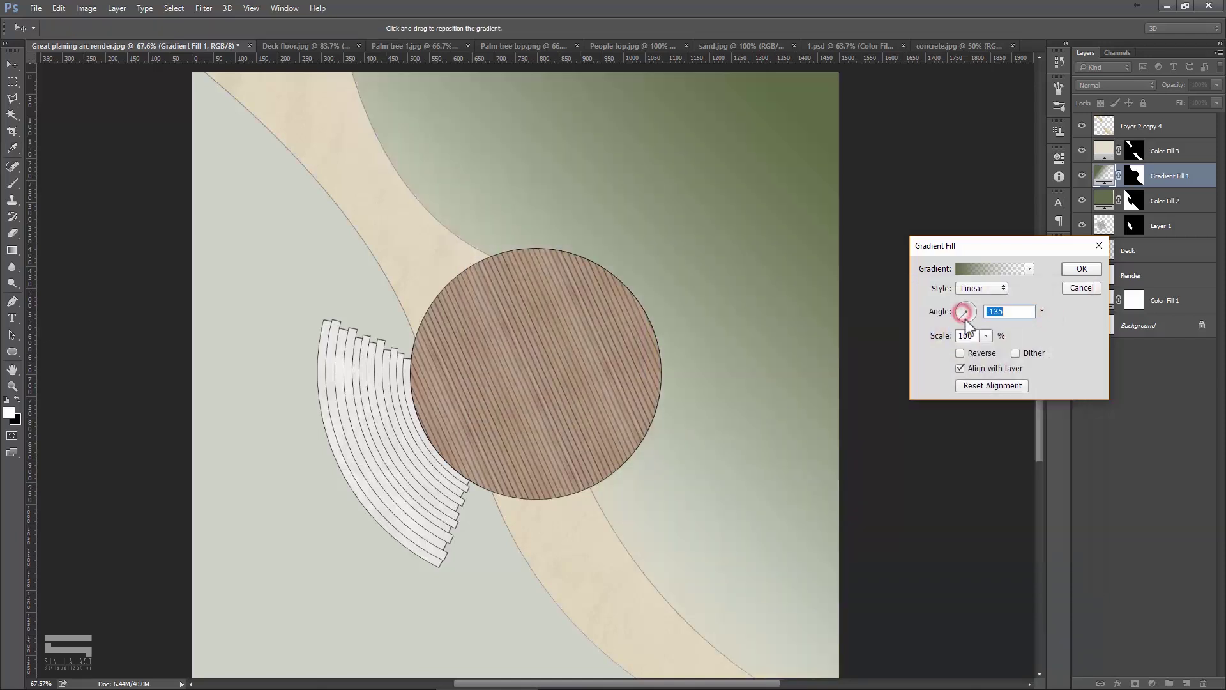
pyautogui.click(965, 321)
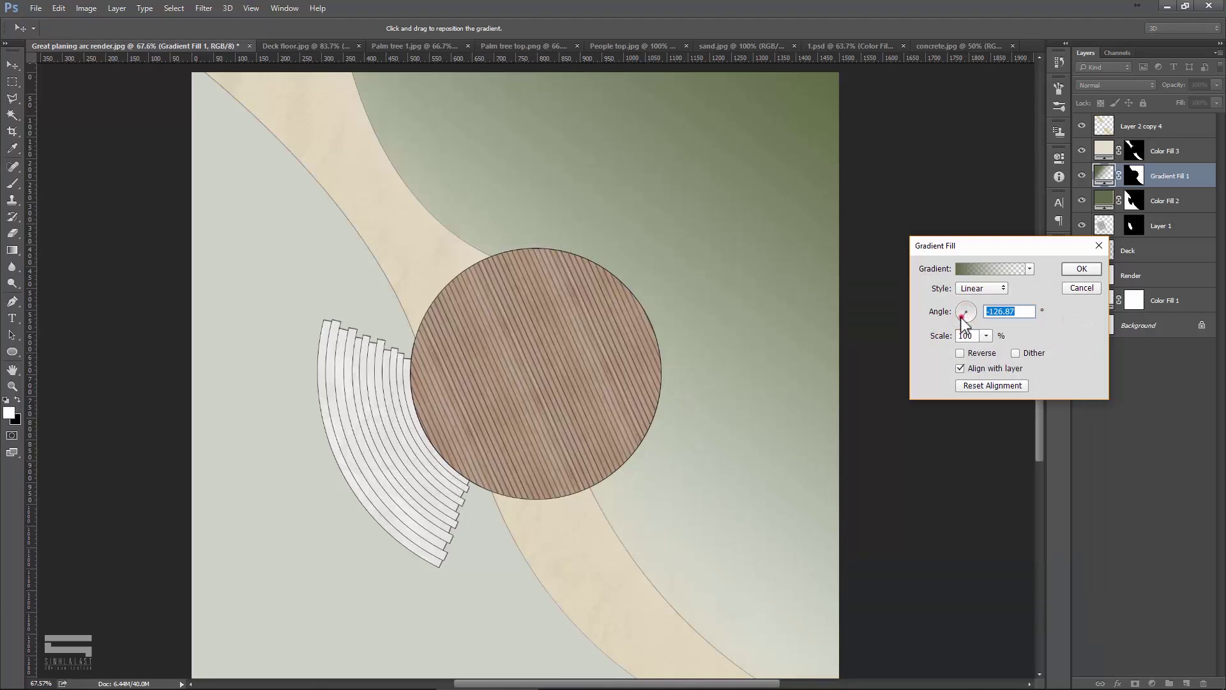
pyautogui.click(962, 319)
pyautogui.click(958, 317)
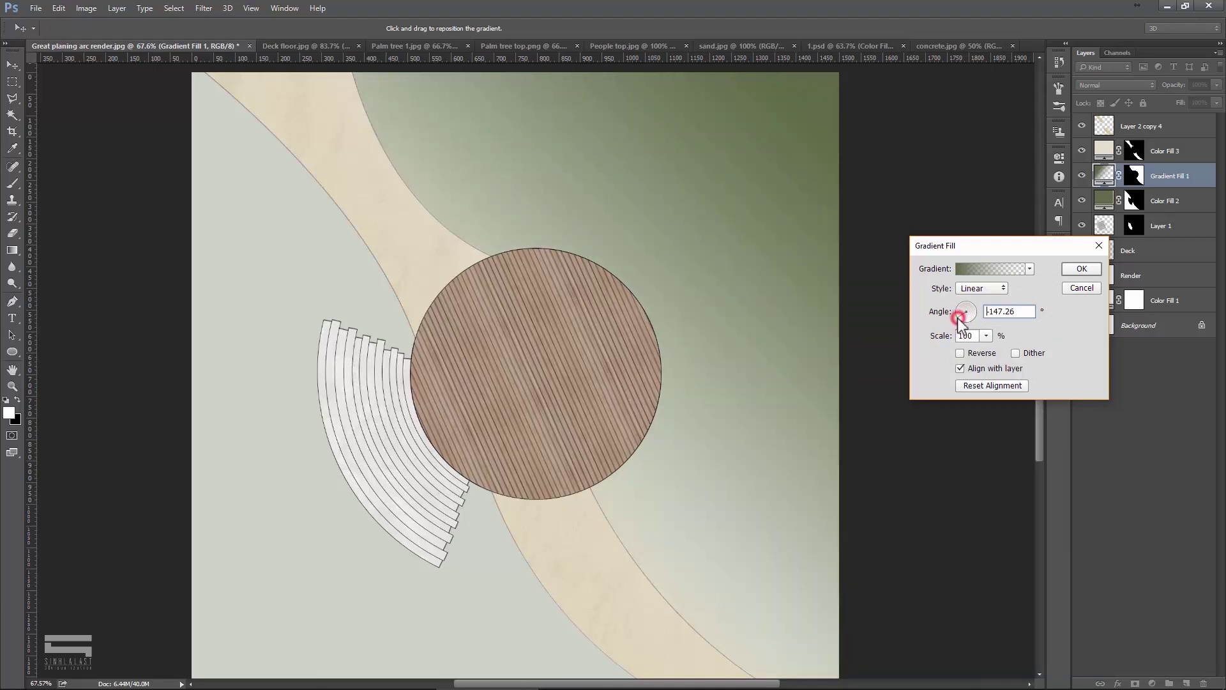
pyautogui.doubleClick(1022, 312)
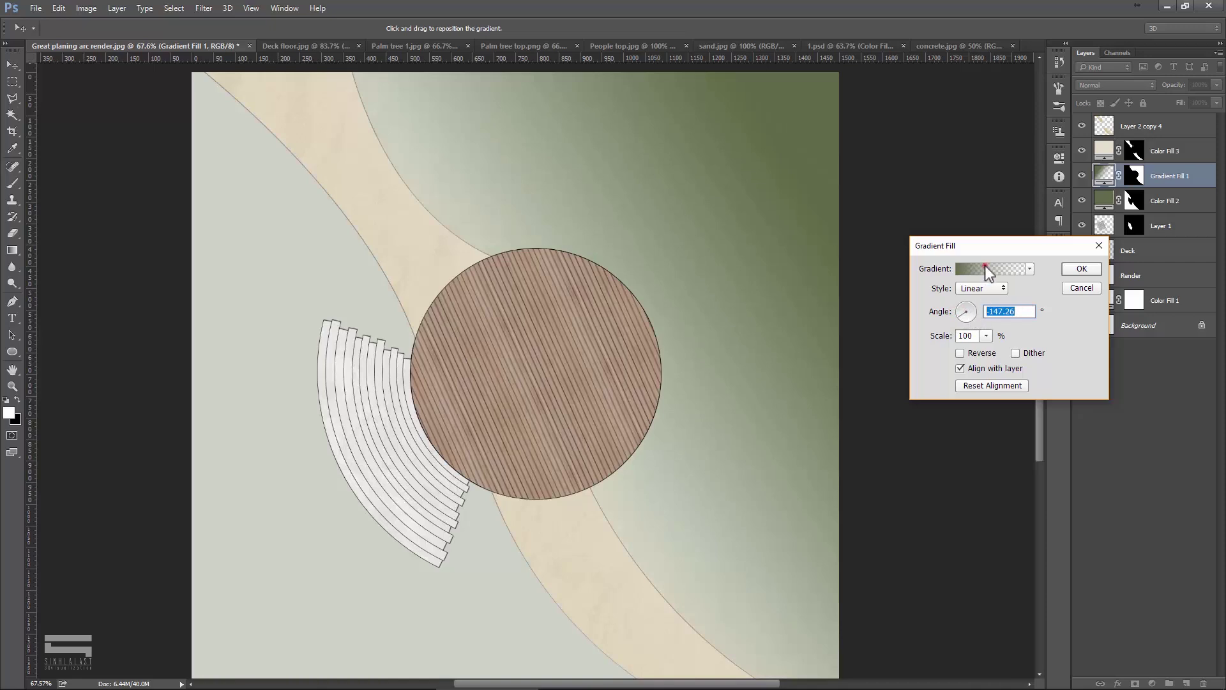
# Pull the pale stop inward, place the middle stop at 55%, and confirm the gradient fill.
pyautogui.click(985, 268)
pyautogui.moveTo(1075, 500); pyautogui.dragTo(947, 501)
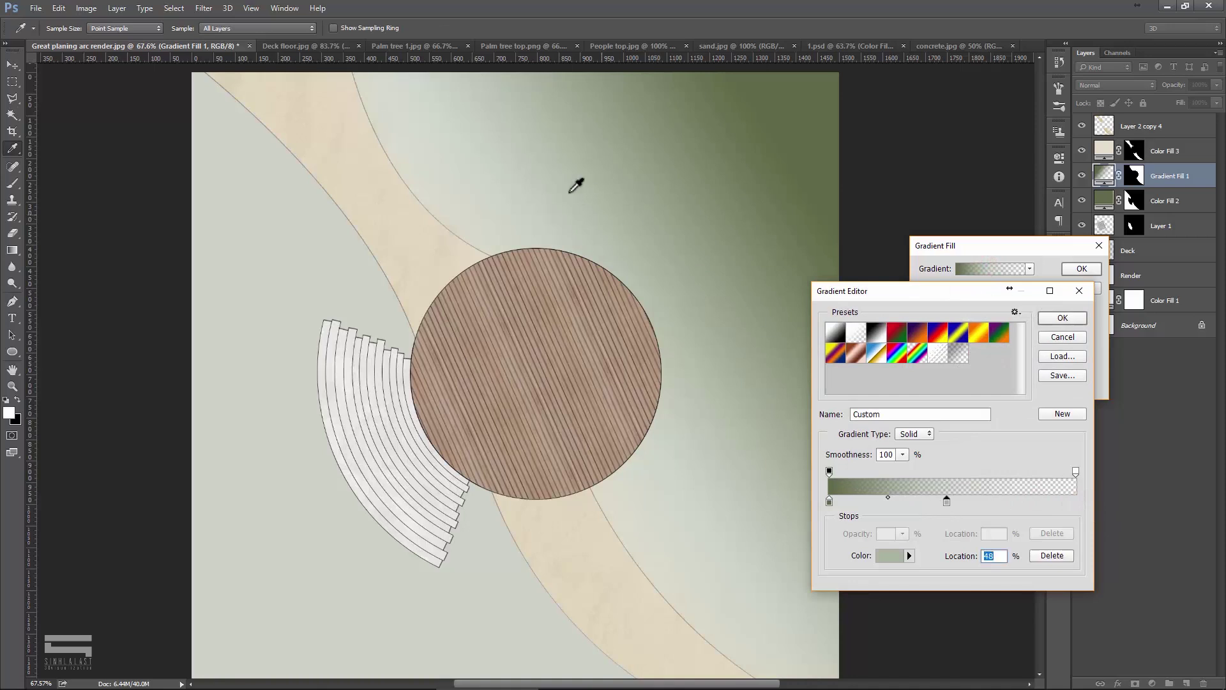
pyautogui.moveTo(949, 501); pyautogui.dragTo(964, 501)
pyautogui.click(1060, 318)
pyautogui.click(1080, 268)
# Add a new empty layer and place it directly beneath the Deck layer.
pyautogui.press('v')
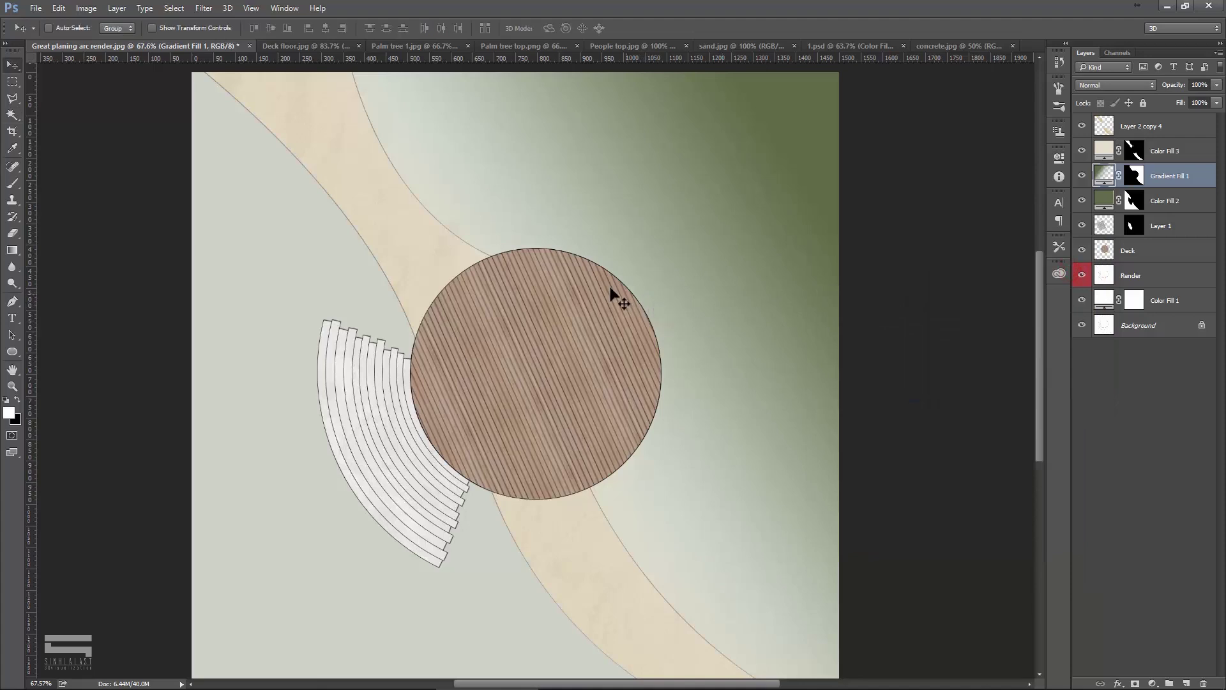
pyautogui.scroll(1, 611, 290)
pyautogui.scroll(1, 611, 284)
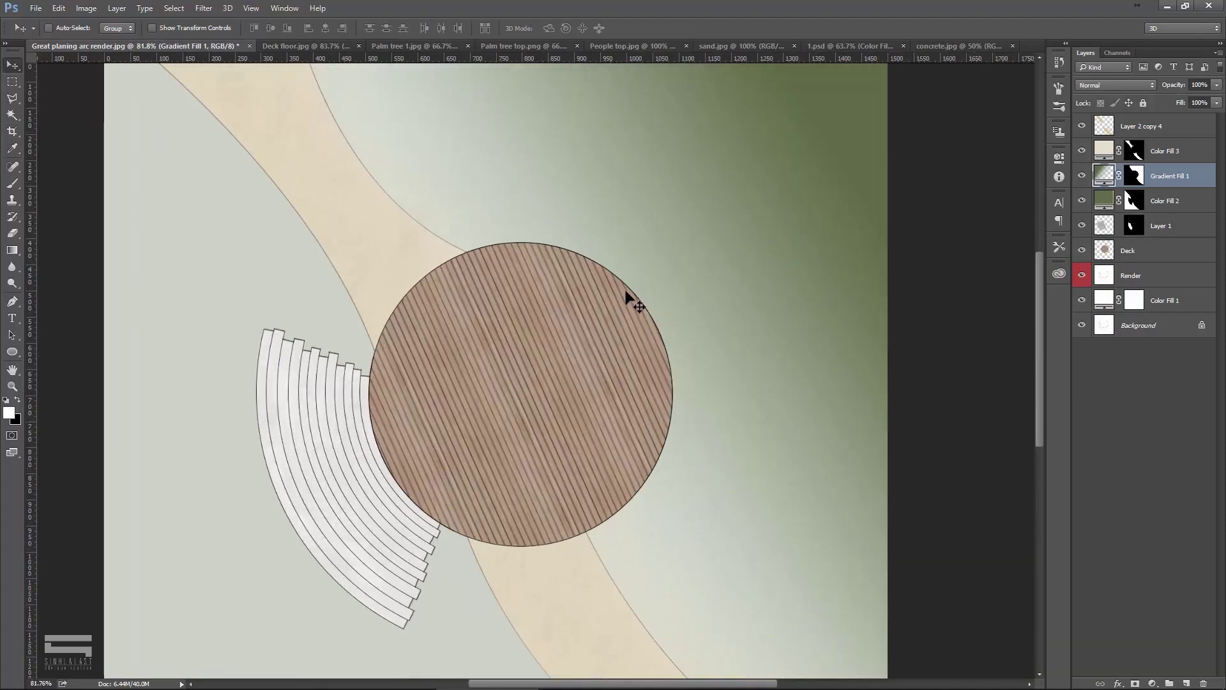
pyautogui.scroll(-1, 626, 298)
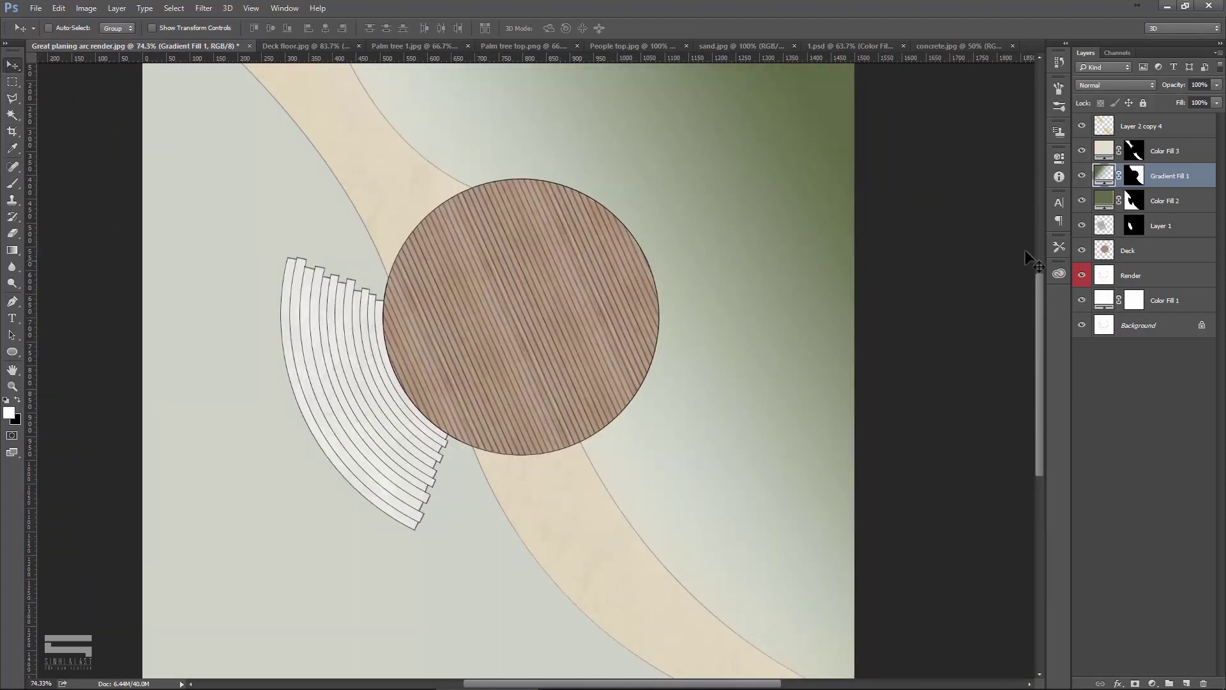
pyautogui.click(1187, 683)
pyautogui.moveTo(1178, 175)
pyautogui.mouseDown()
pyautogui.moveTo(1177, 141)
pyautogui.moveTo(1170, 286)
pyautogui.mouseUp()
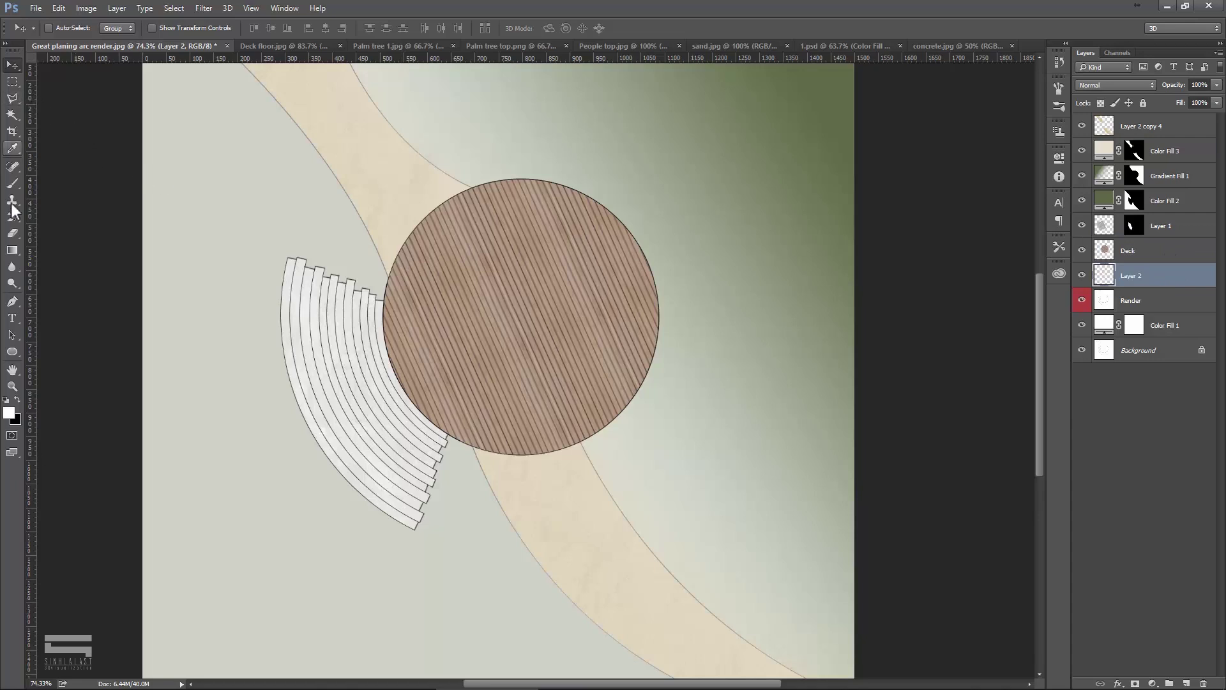
# Set up a hard round black brush at about 600 px.
pyautogui.click(13, 183)
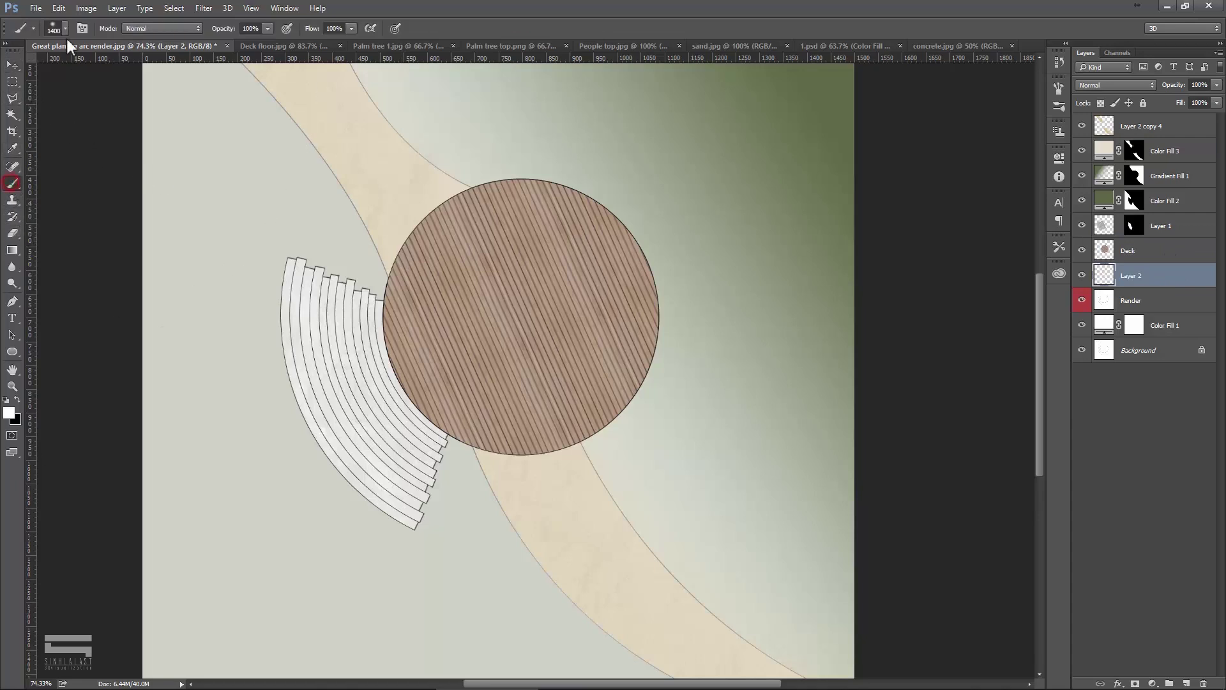
pyautogui.click(64, 28)
pyautogui.click(88, 154)
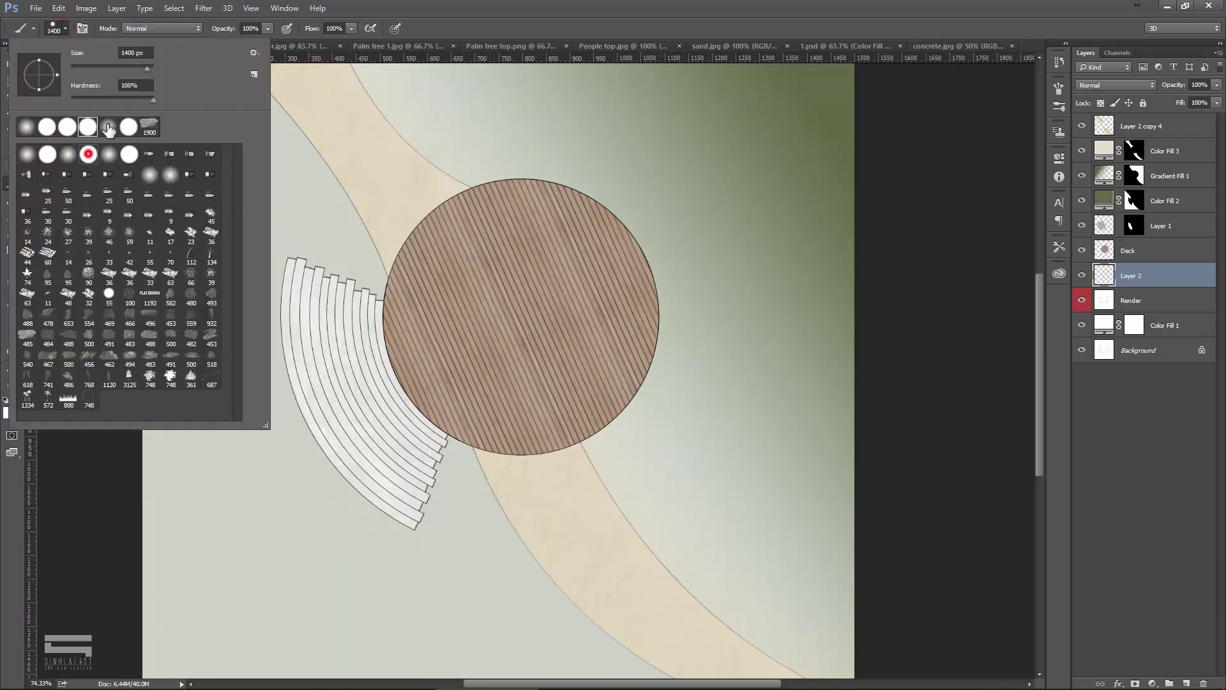
pyautogui.moveTo(106, 67); pyautogui.dragTo(100, 67)
pyautogui.click(511, 285)
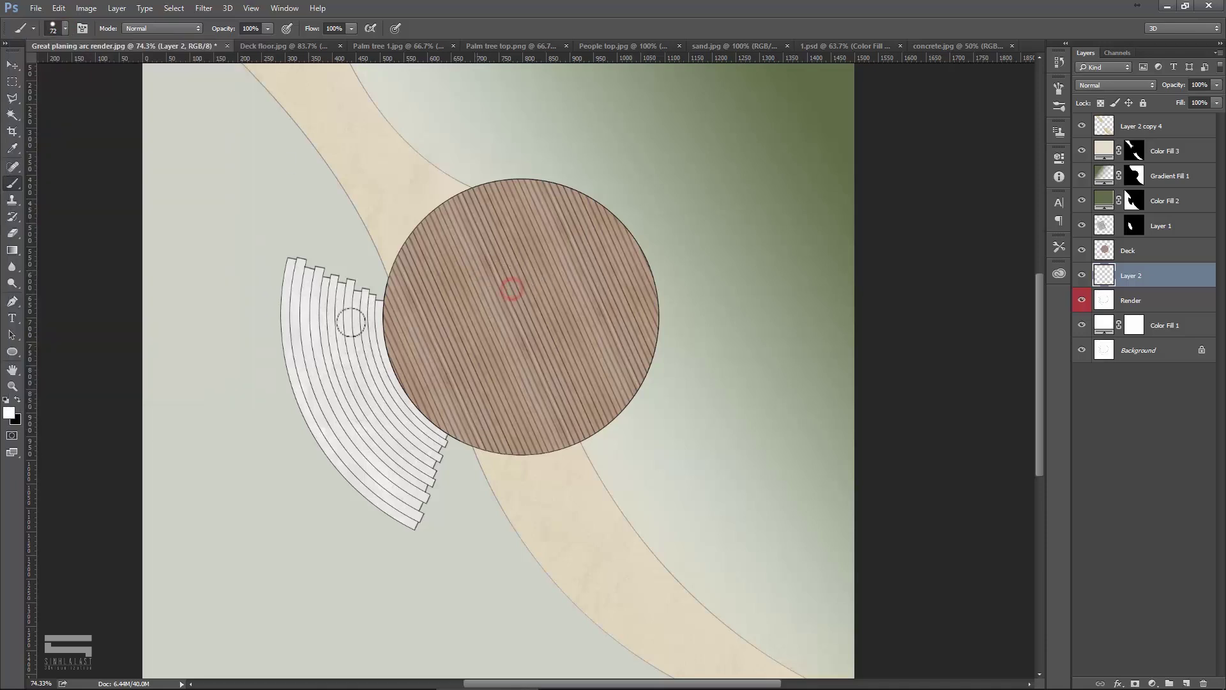
pyautogui.click(9, 414)
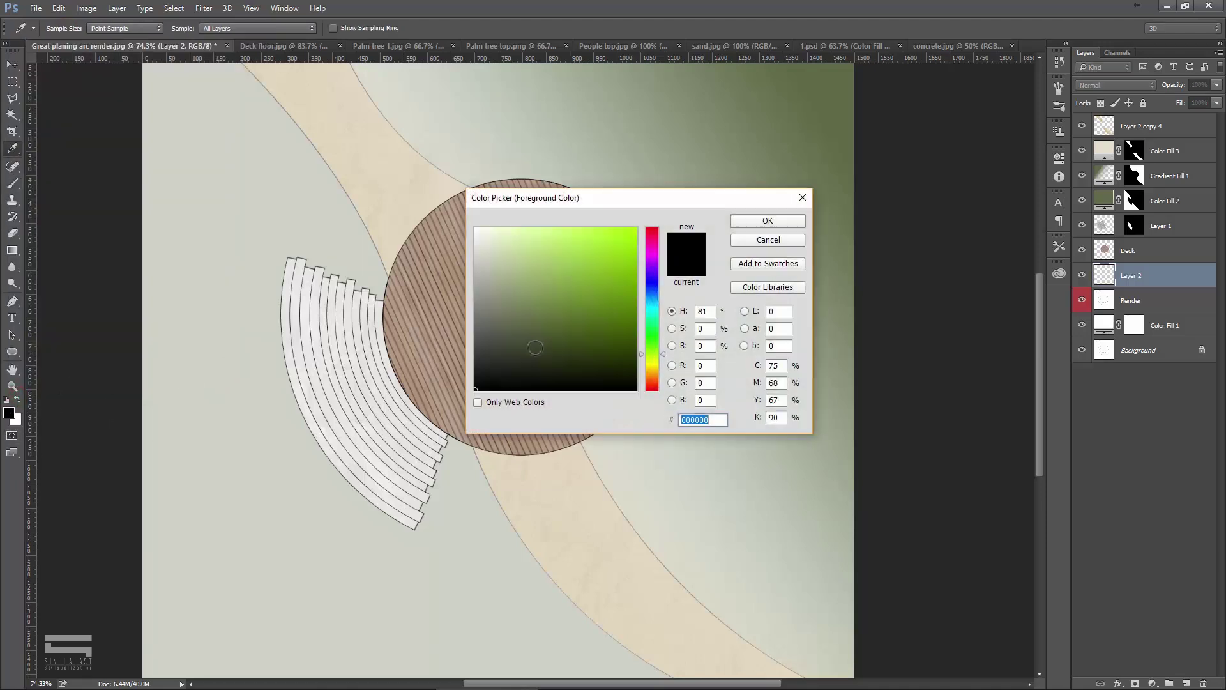
pyautogui.click(755, 219)
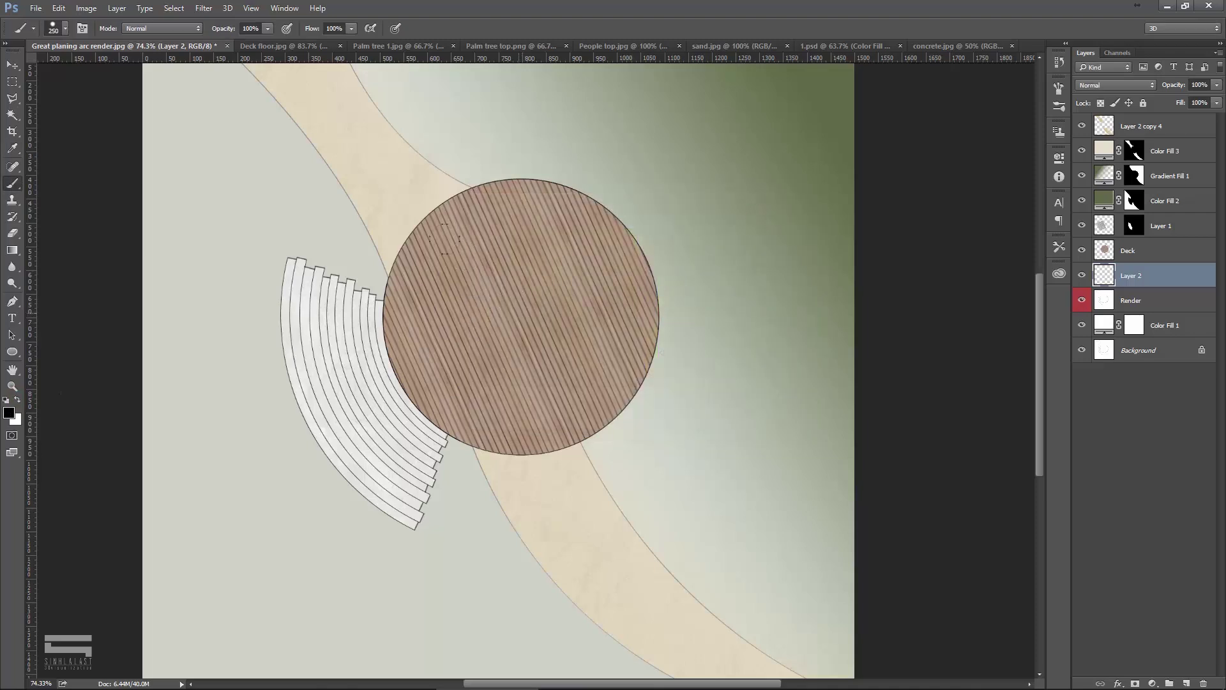
pyautogui.press(']')
pyautogui.press(']')
pyautogui.press(']')
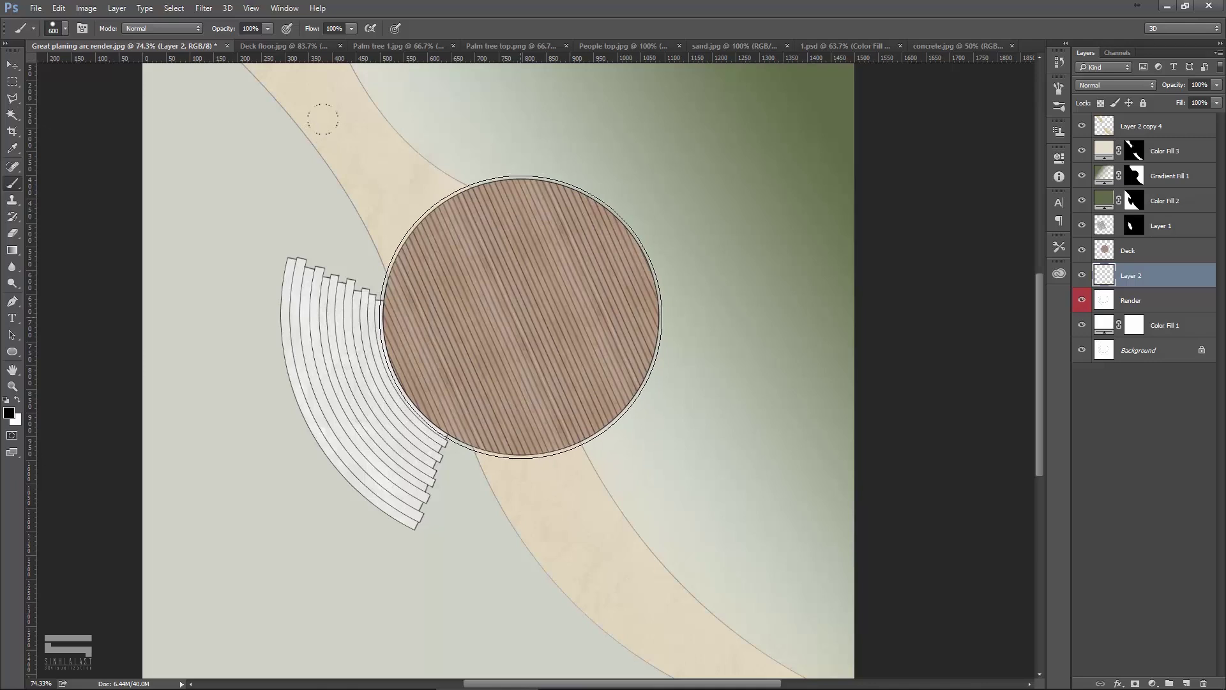
# Paint a trial shadow along the deck's edge, then undo it.
pyautogui.click(520, 317)
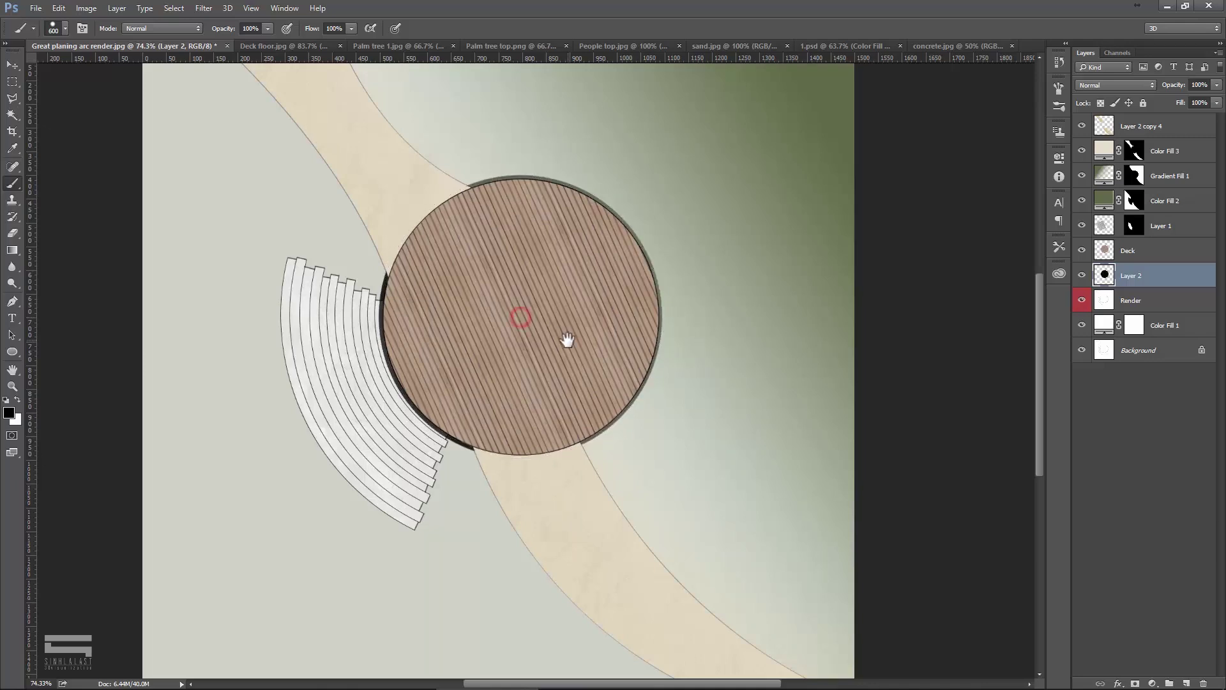
pyautogui.moveTo(567, 339); pyautogui.dragTo(519, 277)
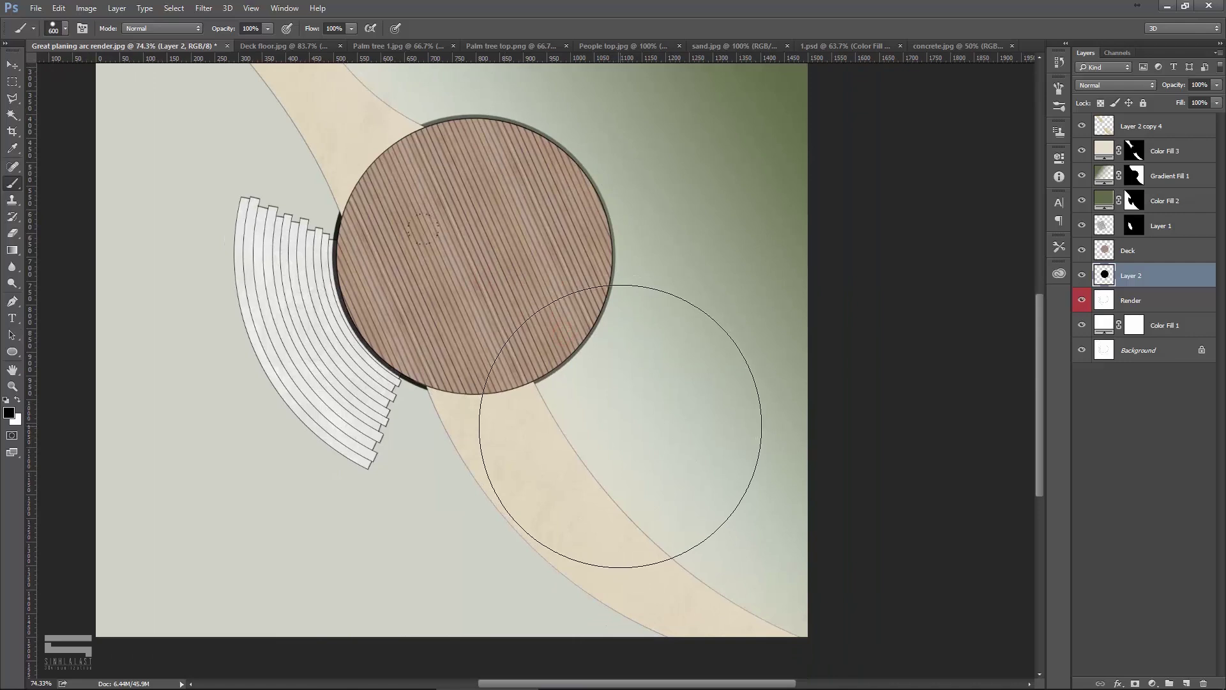
pyautogui.click(620, 426)
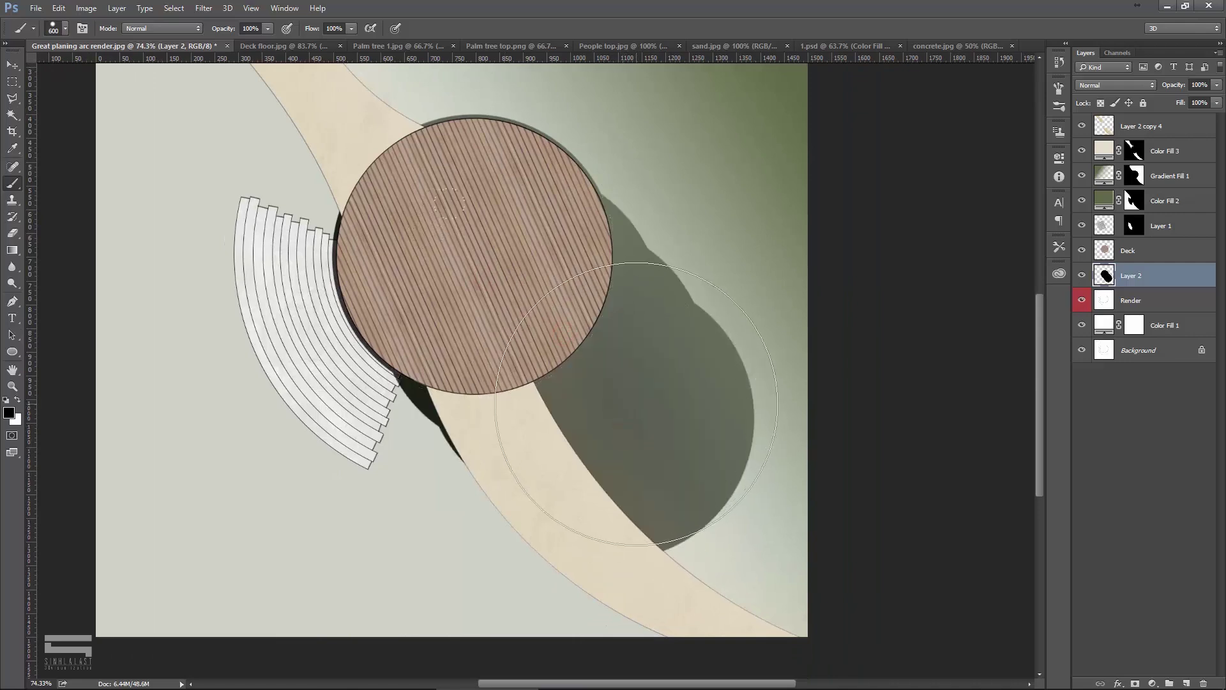
pyautogui.press('v')
pyautogui.scroll(2, 661, 273)
pyautogui.scroll(2, 638, 255)
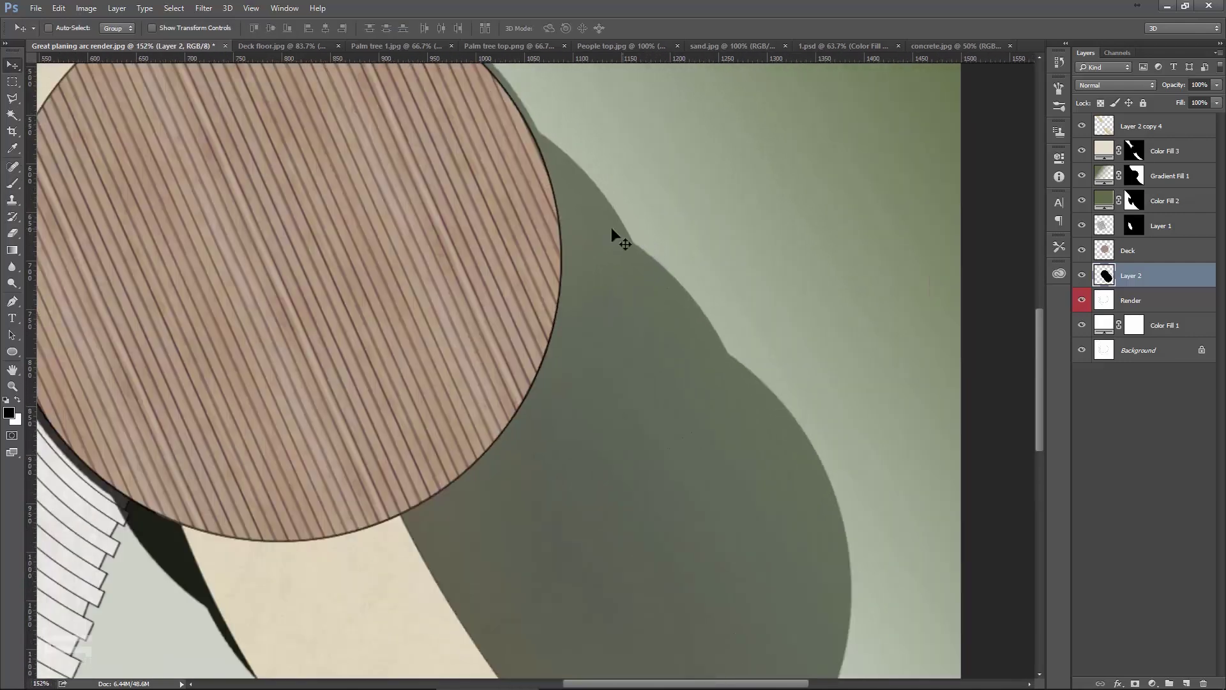
pyautogui.hotkey('ctrl', 'z')
pyautogui.scroll(-2, 632, 272)
pyautogui.scroll(-2, 620, 274)
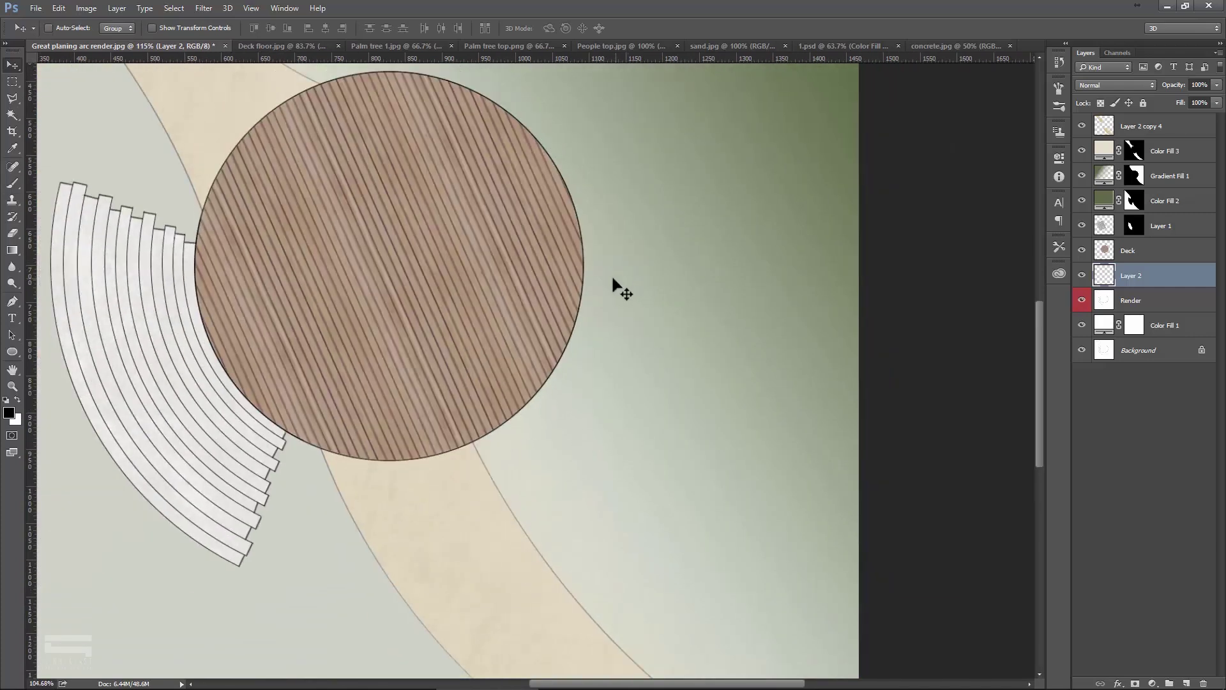
# Adjust the brush spacing in the Brush Settings panel.
pyautogui.click(17, 183)
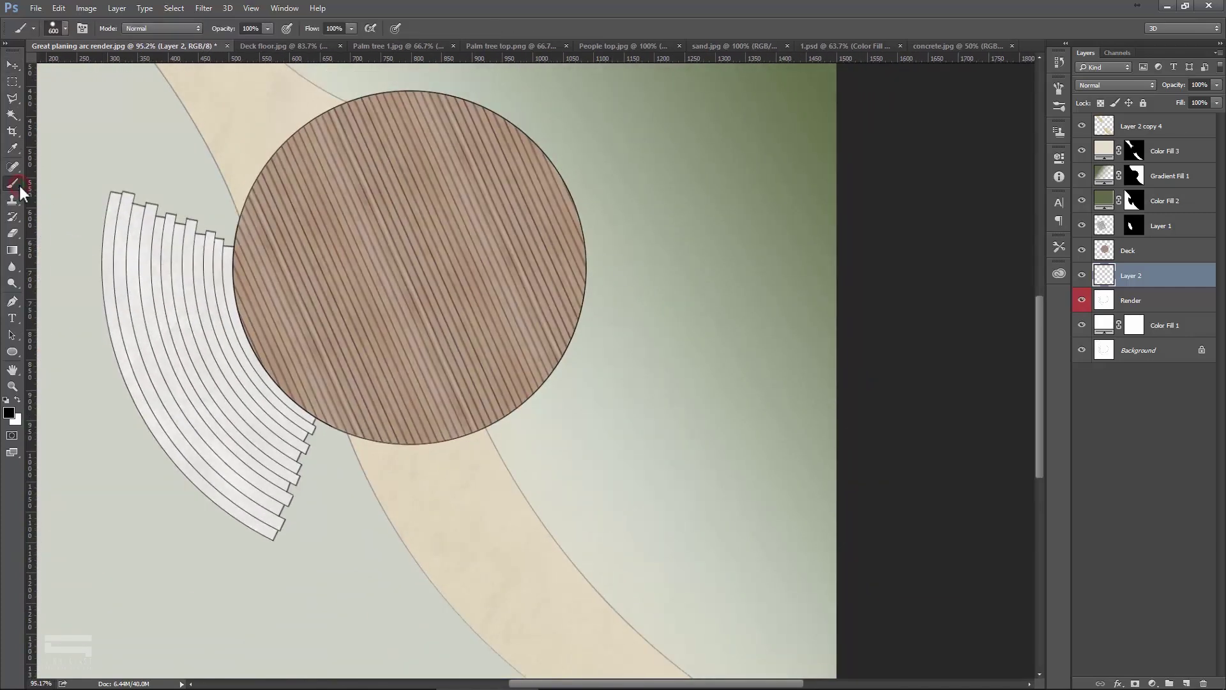
pyautogui.click(273, 8)
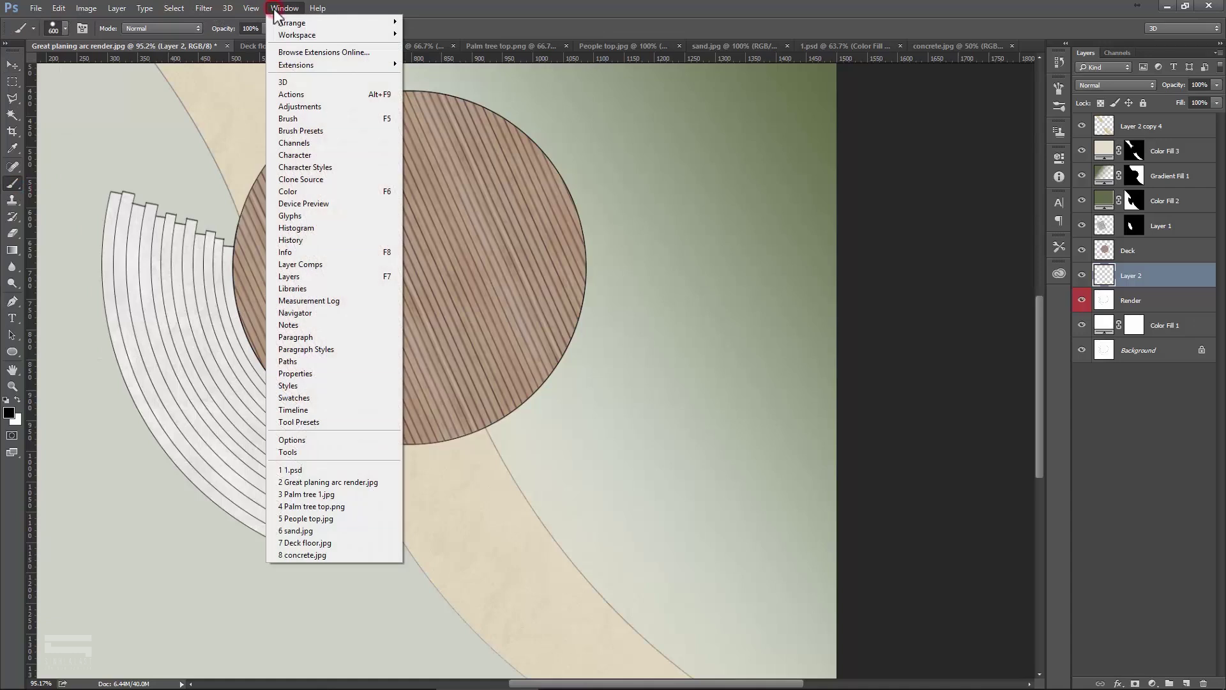
pyautogui.click(343, 120)
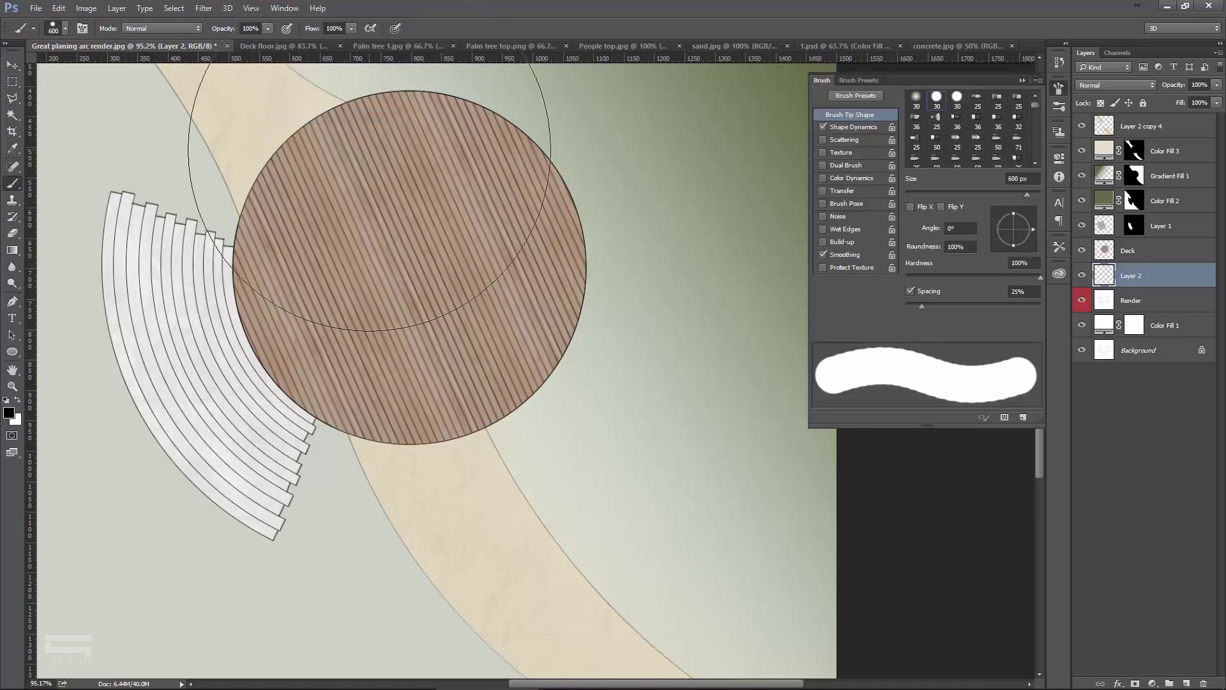
pyautogui.click(910, 291)
pyautogui.click(909, 291)
pyautogui.click(1024, 292)
pyautogui.press('Return')
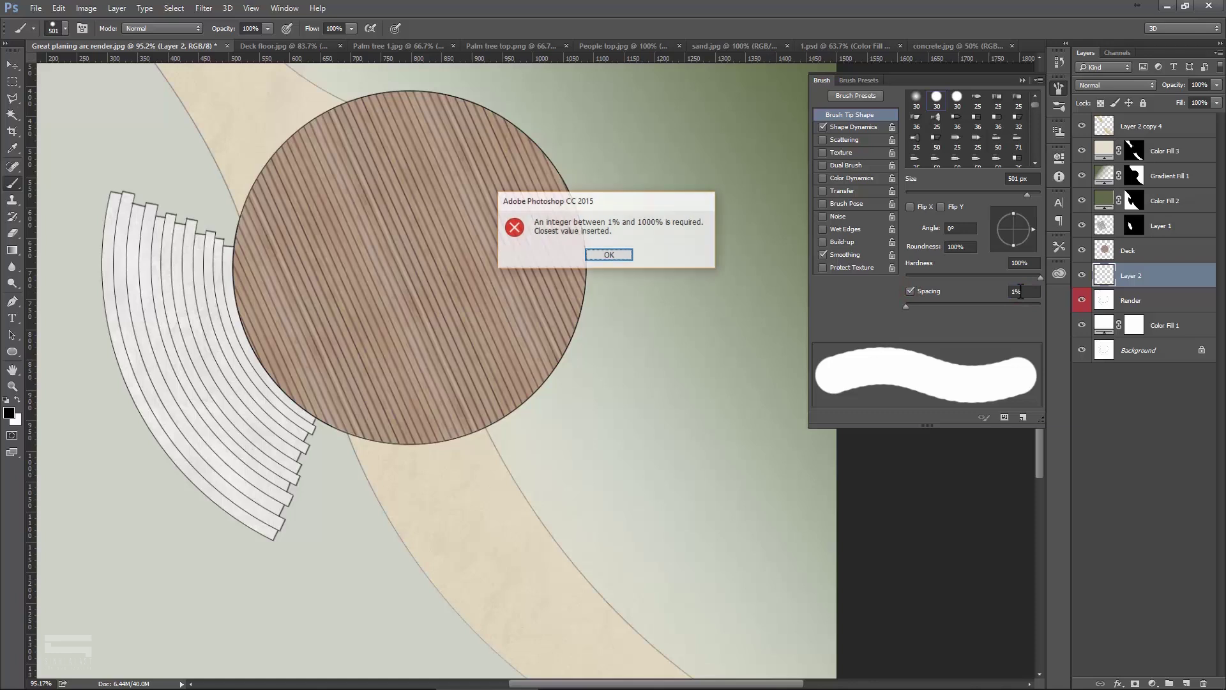
pyautogui.click(621, 255)
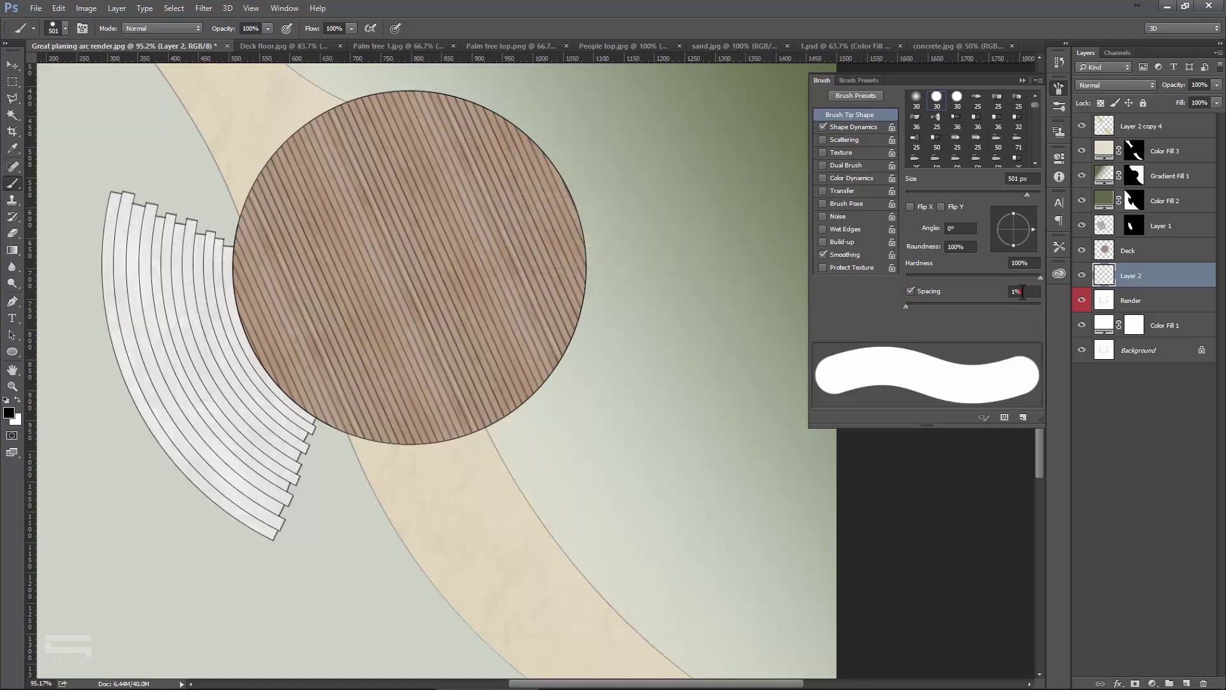
# Centre the deck circle in view and set the brush to 585 px, hardness 100%.
pyautogui.press('Return')
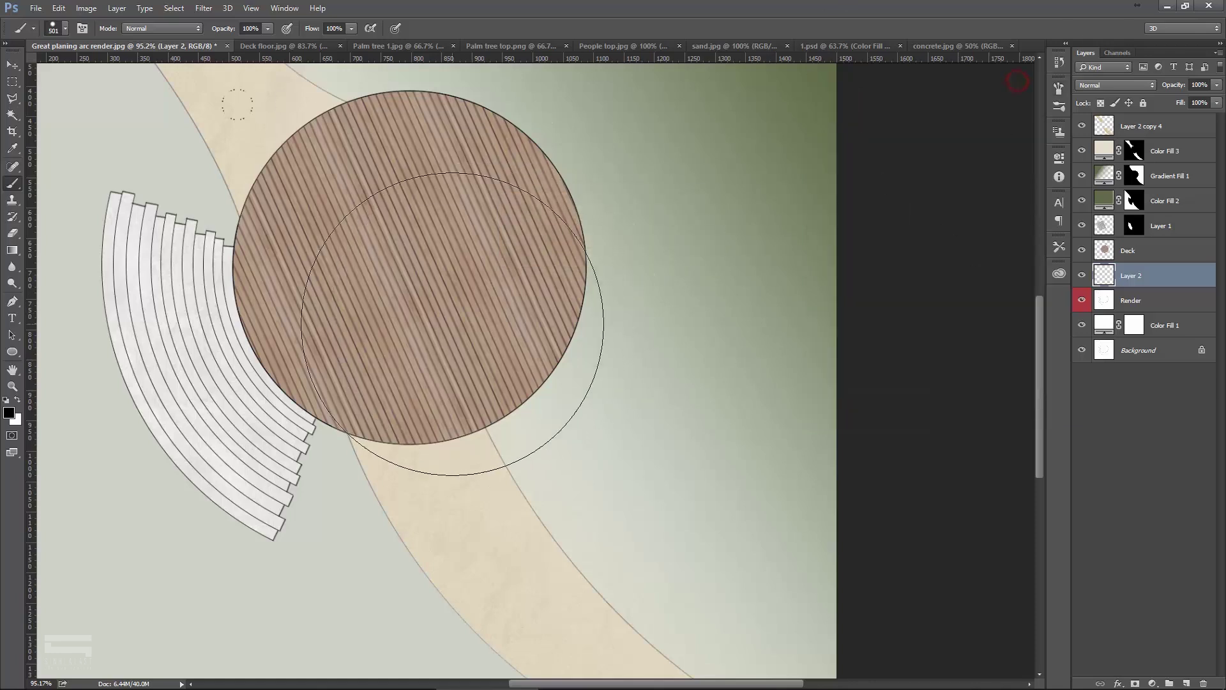
pyautogui.scroll(-1, 428, 313)
pyautogui.moveTo(415, 281); pyautogui.dragTo(424, 310)
pyautogui.press(']')
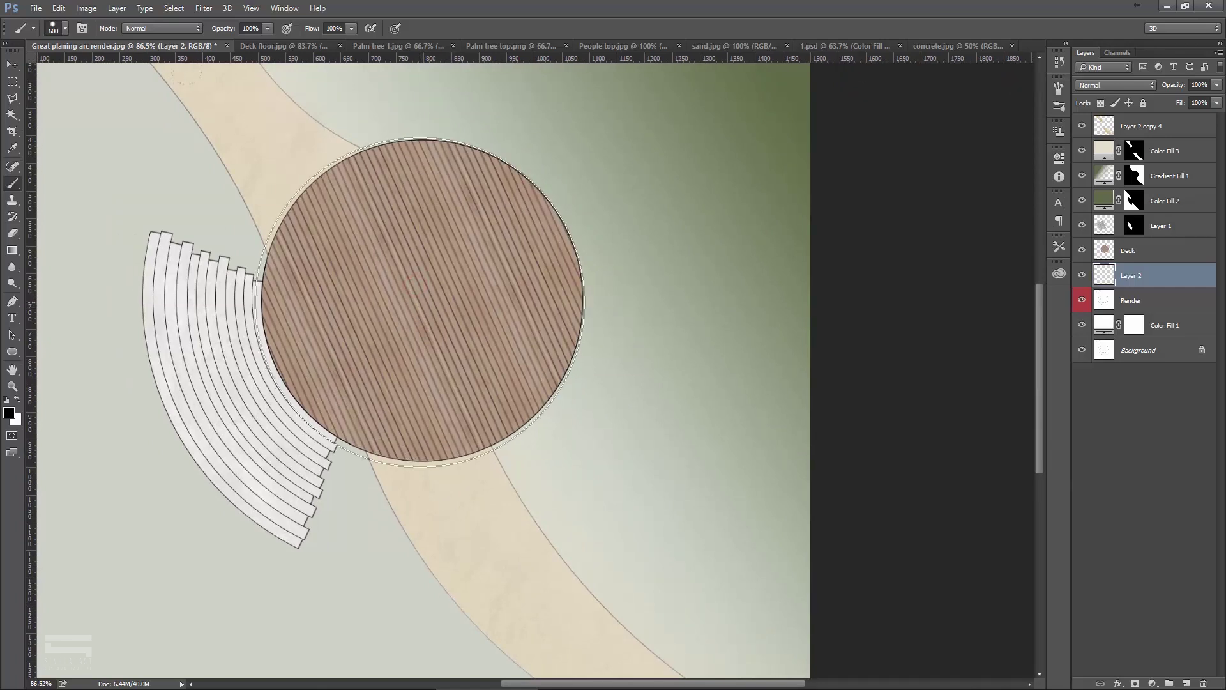
pyautogui.rightClick(420, 303)
pyautogui.doubleClick(561, 314)
pyautogui.press('Return')
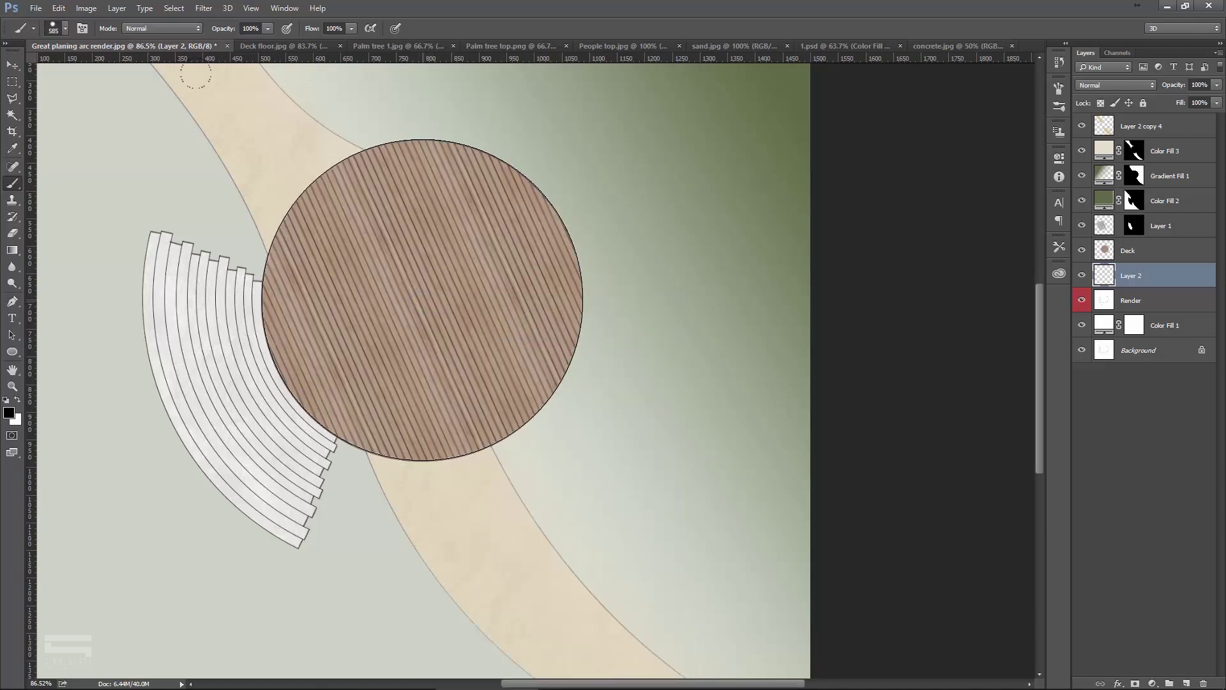
# Paint a stretched round shadow running down-right from the deck, then nudge it up-left.
pyautogui.click(422, 300)
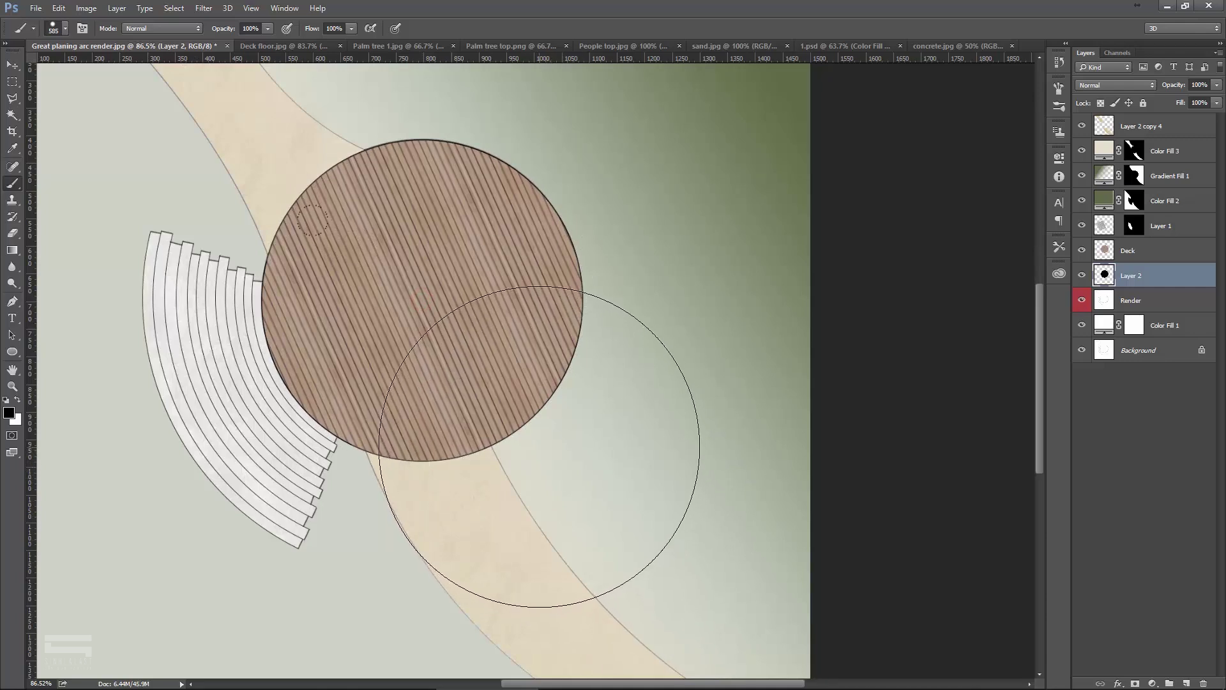
pyautogui.click(539, 450)
pyautogui.press('v')
pyautogui.moveTo(605, 447)
pyautogui.mouseDown()
pyautogui.moveTo(566, 434)
pyautogui.moveTo(595, 429)
pyautogui.mouseUp()
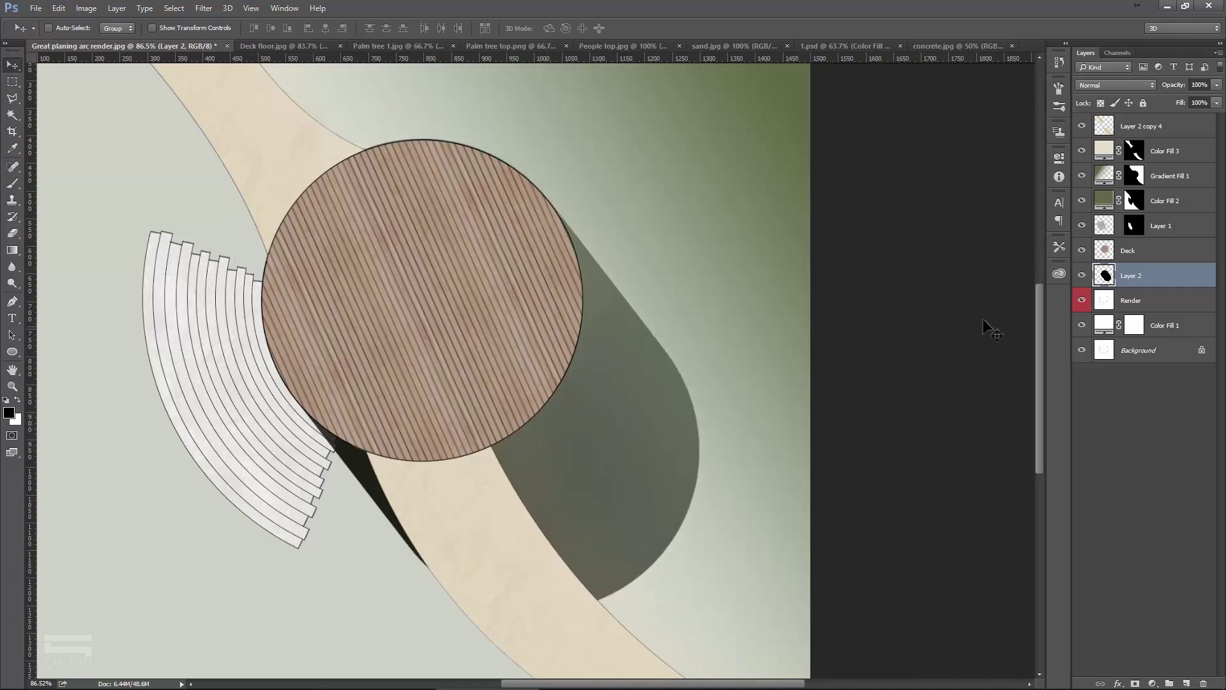
pyautogui.moveTo(1151, 279)
pyautogui.mouseDown()
pyautogui.moveTo(1149, 258)
pyautogui.moveTo(1153, 268)
pyautogui.mouseUp()
# Move Color Fill 3 and Layer 2 copy 4 down to just above Render.
pyautogui.click(1182, 149)
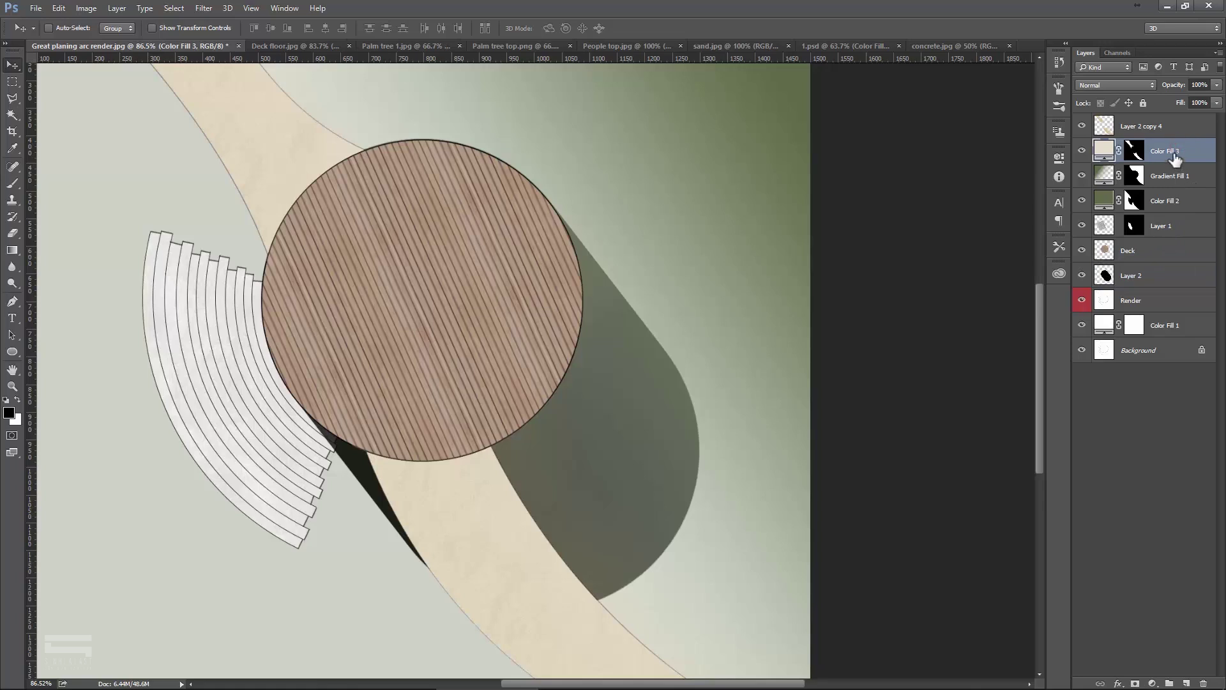
pyautogui.keyDown('ctrl'); pyautogui.click(1169, 127); pyautogui.keyUp('ctrl')
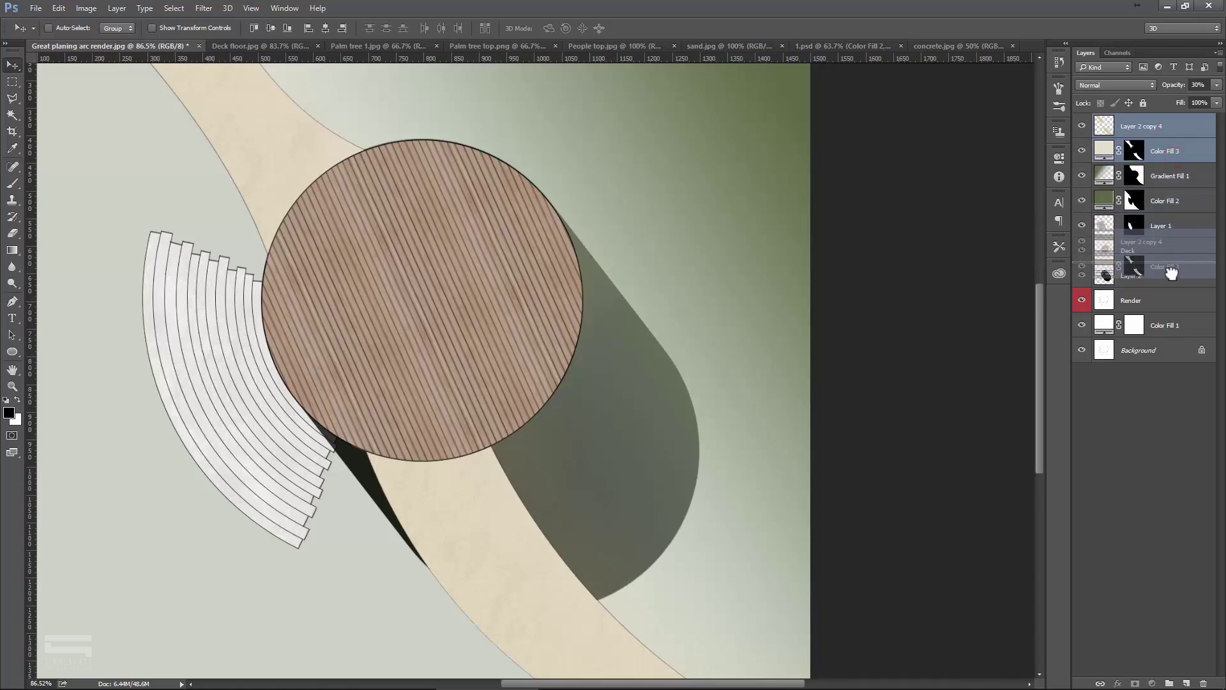
pyautogui.moveTo(1171, 282); pyautogui.dragTo(1171, 287)
pyautogui.moveTo(600, 434); pyautogui.dragTo(598, 425)
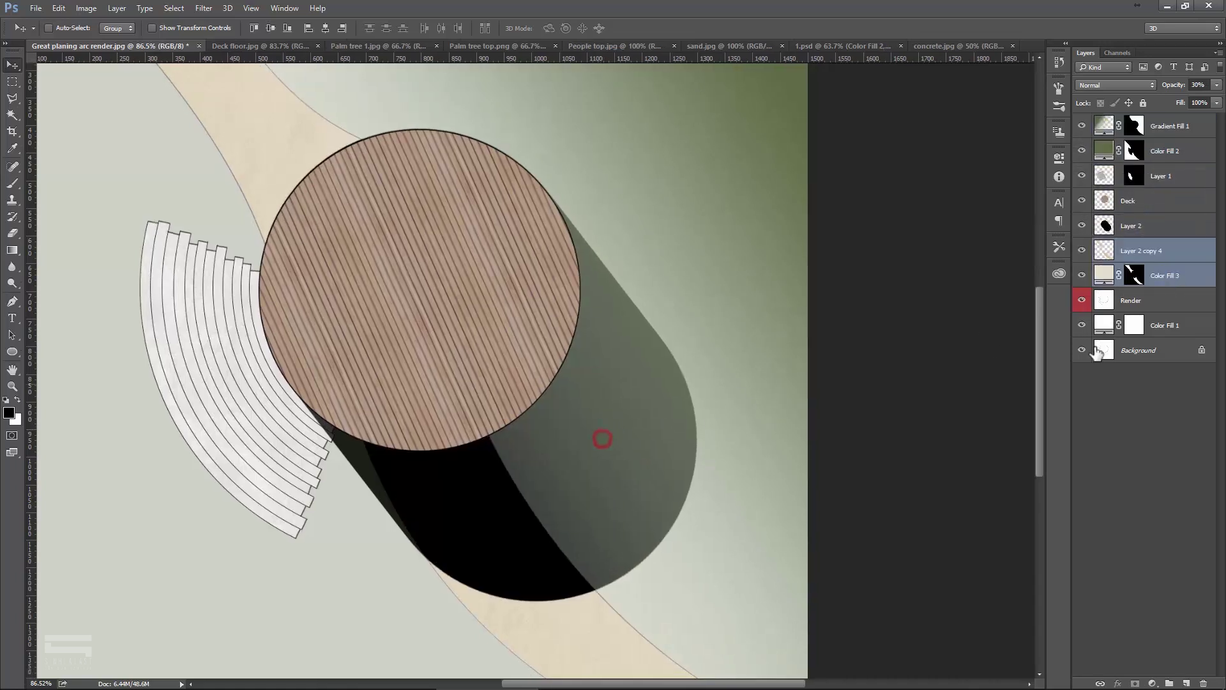
pyautogui.click(1082, 226)
pyautogui.click(1082, 226)
pyautogui.click(1135, 228)
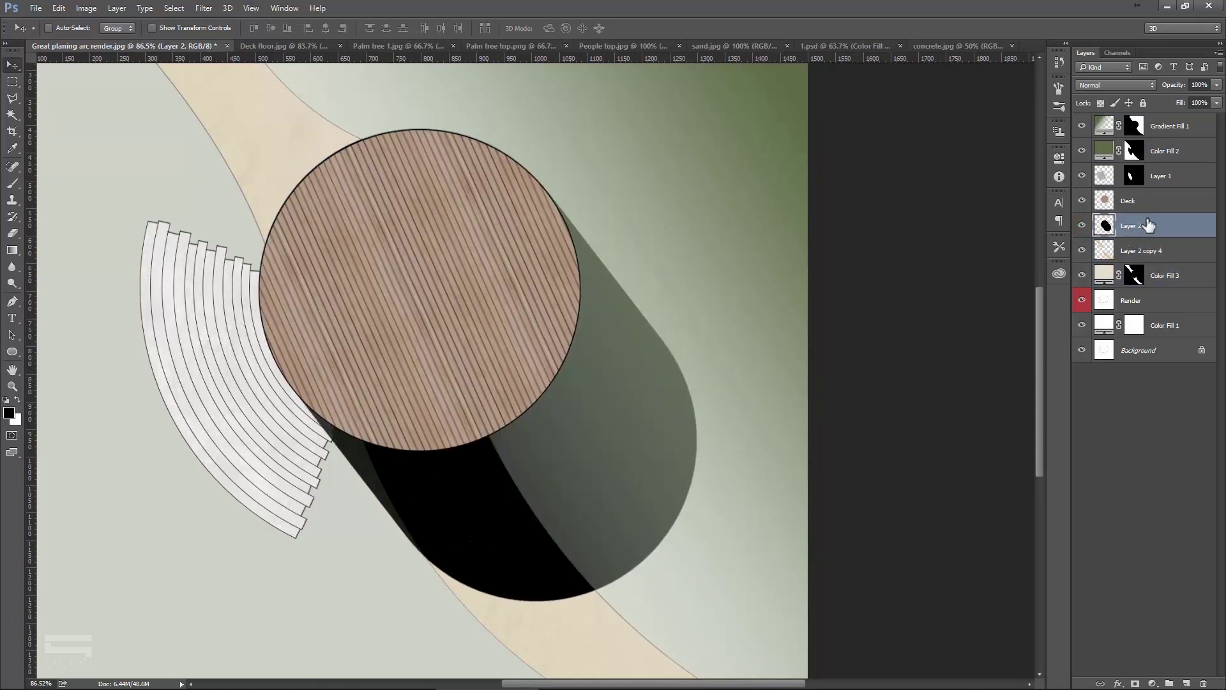
# Move Gradient Fill 1 and Color Fill 2 below the deck shadow layer.
pyautogui.click(1171, 177)
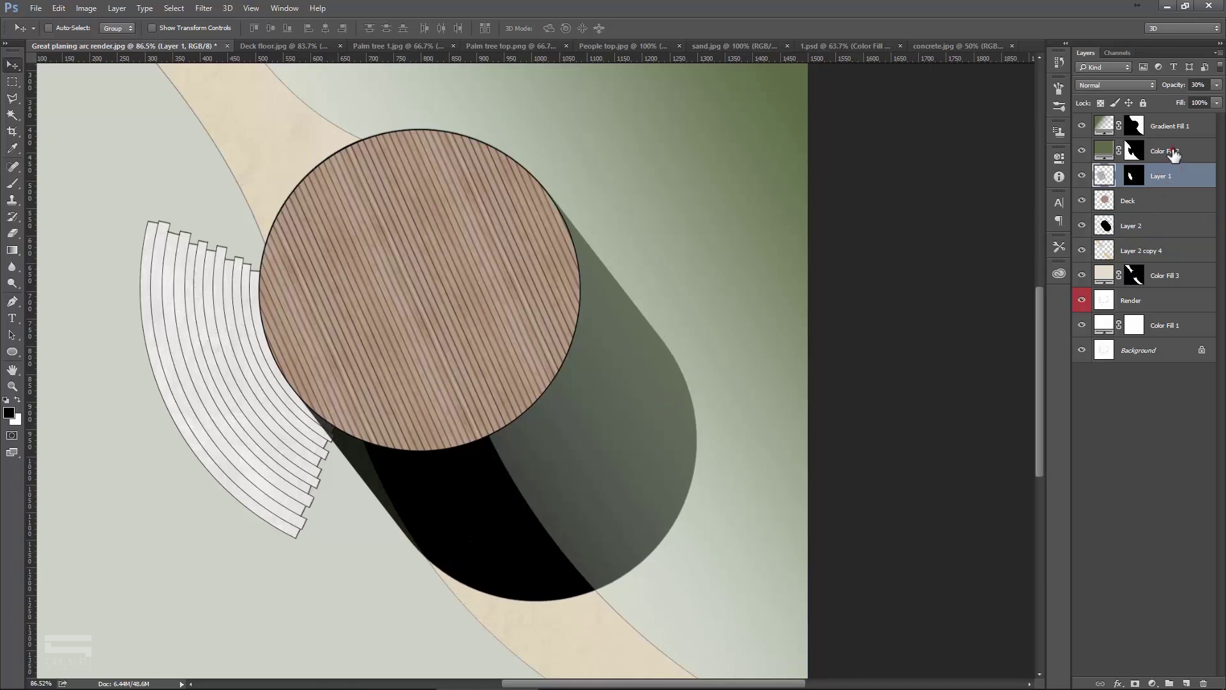
pyautogui.click(1174, 153)
pyautogui.keyDown('shift'); pyautogui.click(1172, 126); pyautogui.keyUp('shift')
pyautogui.moveTo(1176, 158); pyautogui.dragTo(1170, 238)
# Set the deck shadow layer's opacity to 20%.
pyautogui.click(1157, 175)
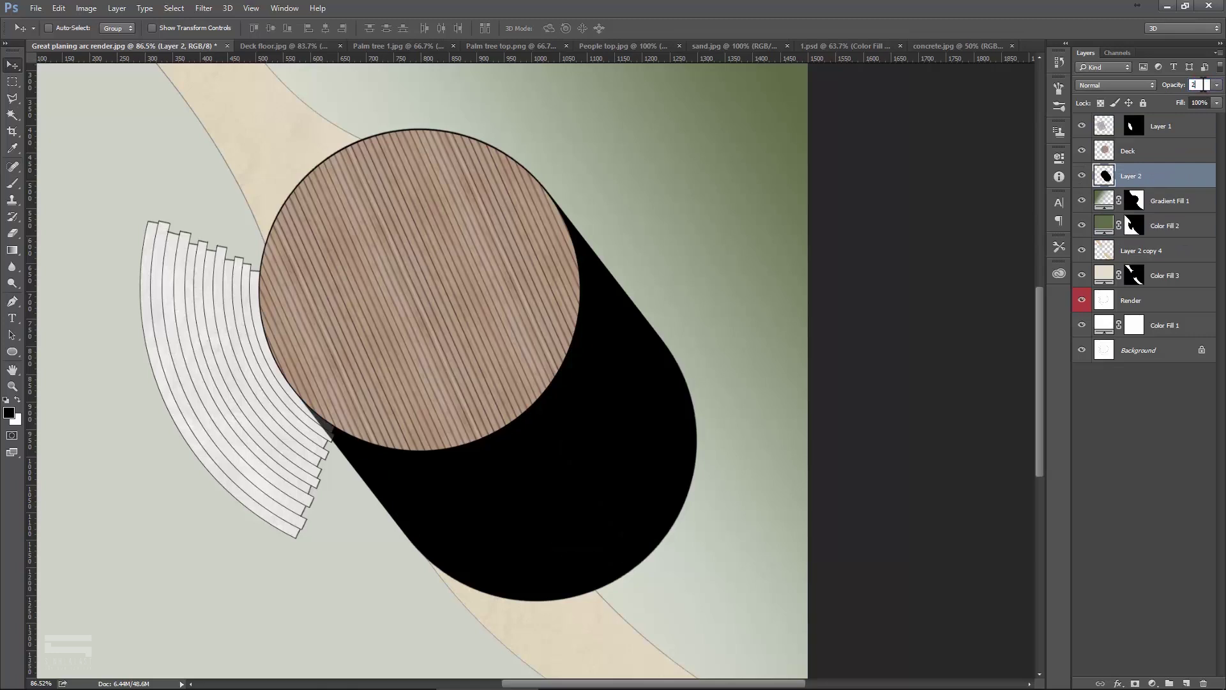
pyautogui.write('0')
pyautogui.press('Return')
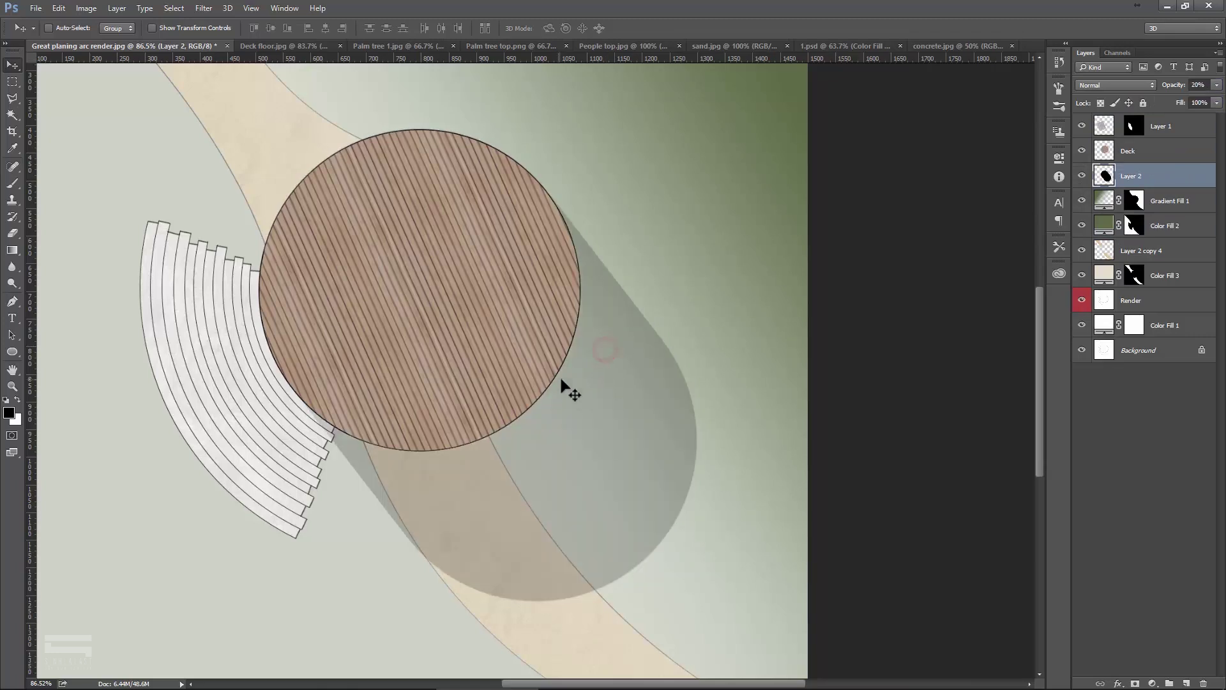
pyautogui.moveTo(562, 381); pyautogui.dragTo(649, 312)
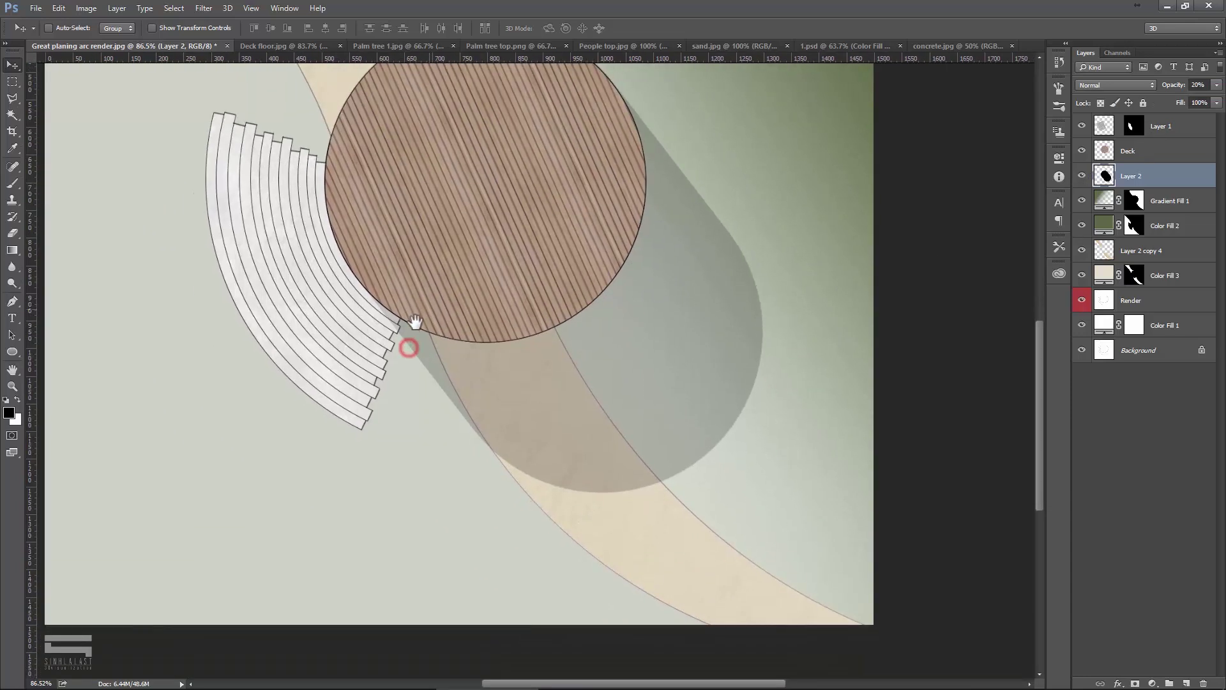
# Zoom in on the curved steps' ends with the Polygonal Lasso Tool active.
pyautogui.scroll(3, 383, 409)
pyautogui.scroll(1, 441, 409)
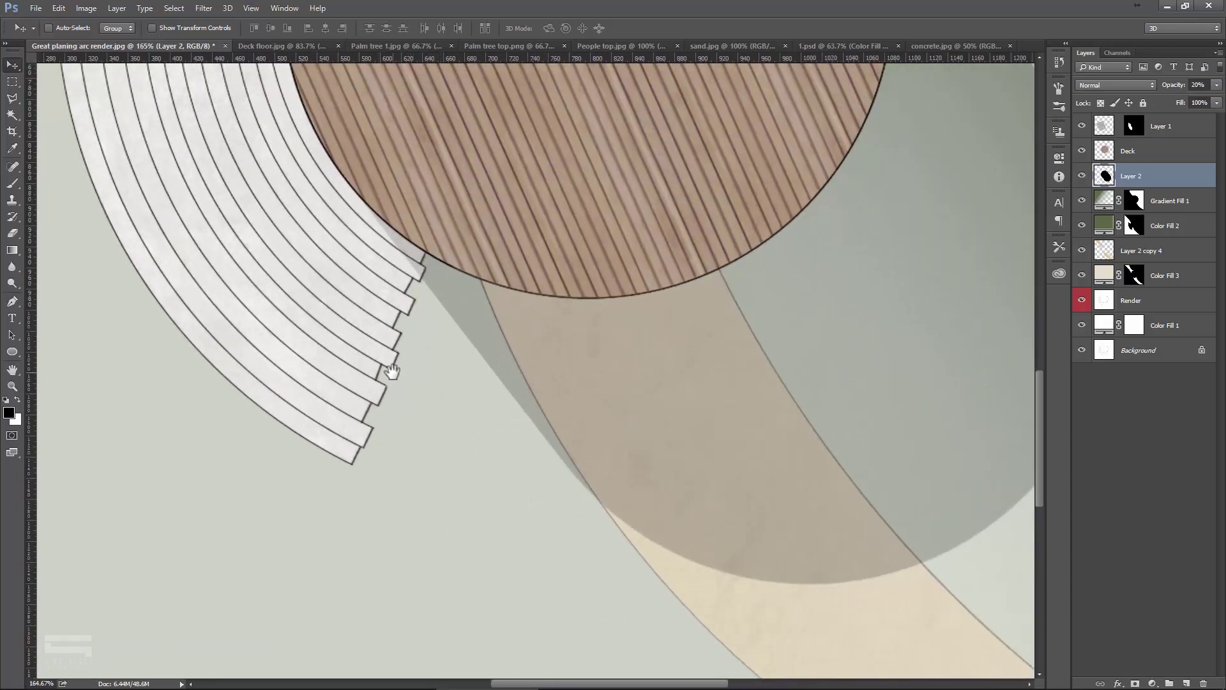
pyautogui.scroll(1, 391, 364)
pyautogui.click(15, 99)
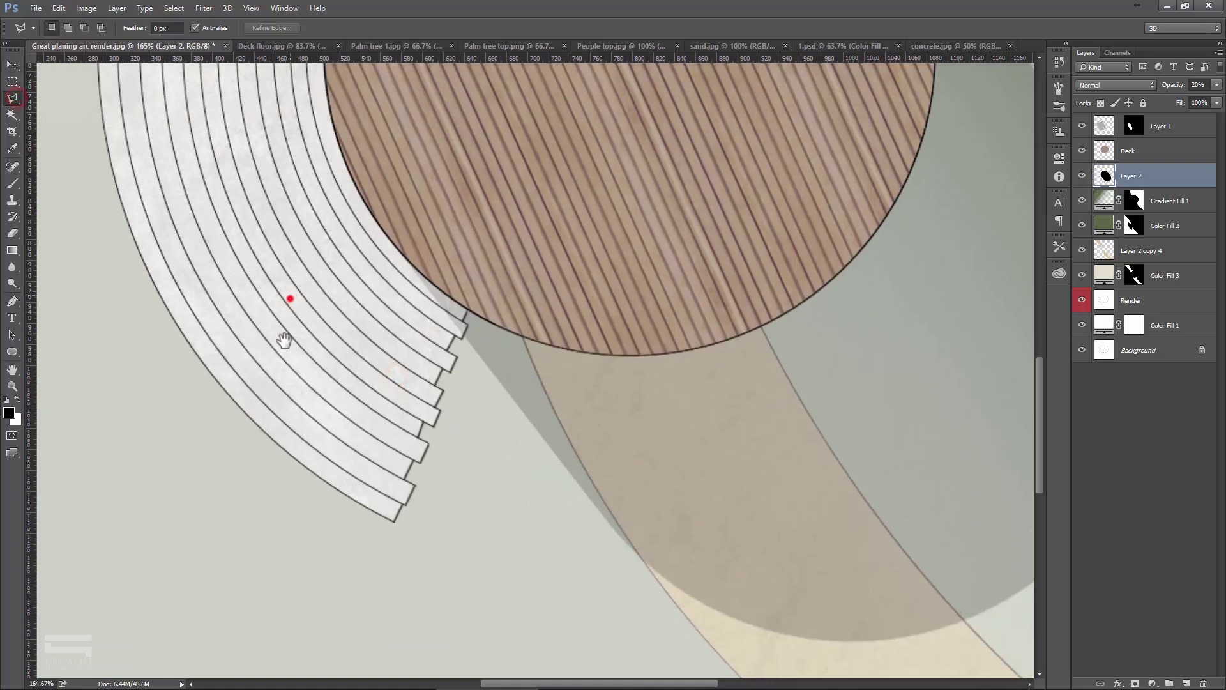
pyautogui.moveTo(287, 293); pyautogui.dragTo(279, 363)
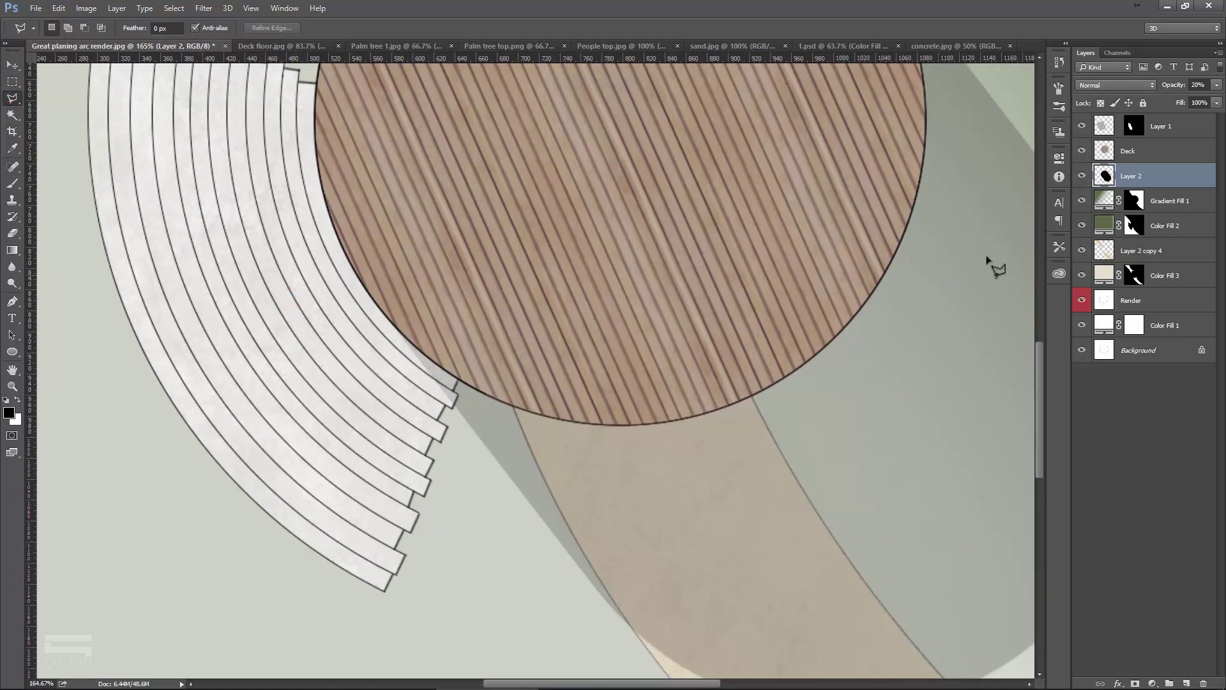
pyautogui.scroll(2, 383, 530)
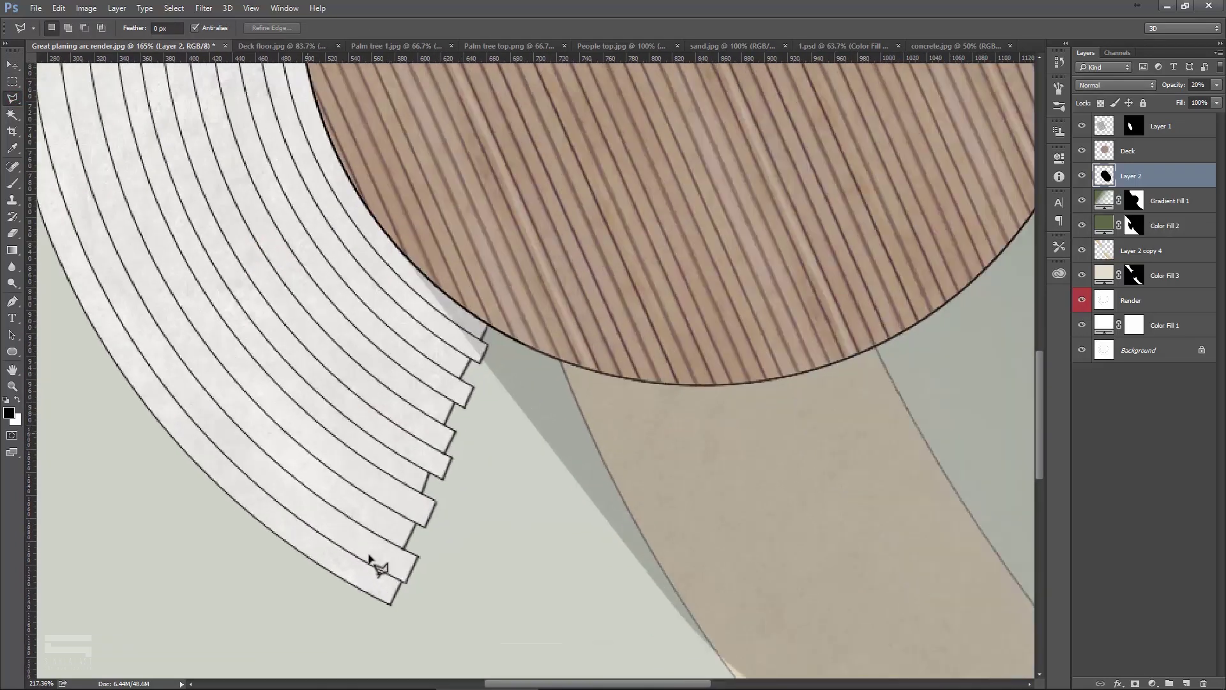
pyautogui.scroll(2, 389, 549)
pyautogui.scroll(-1, 384, 613)
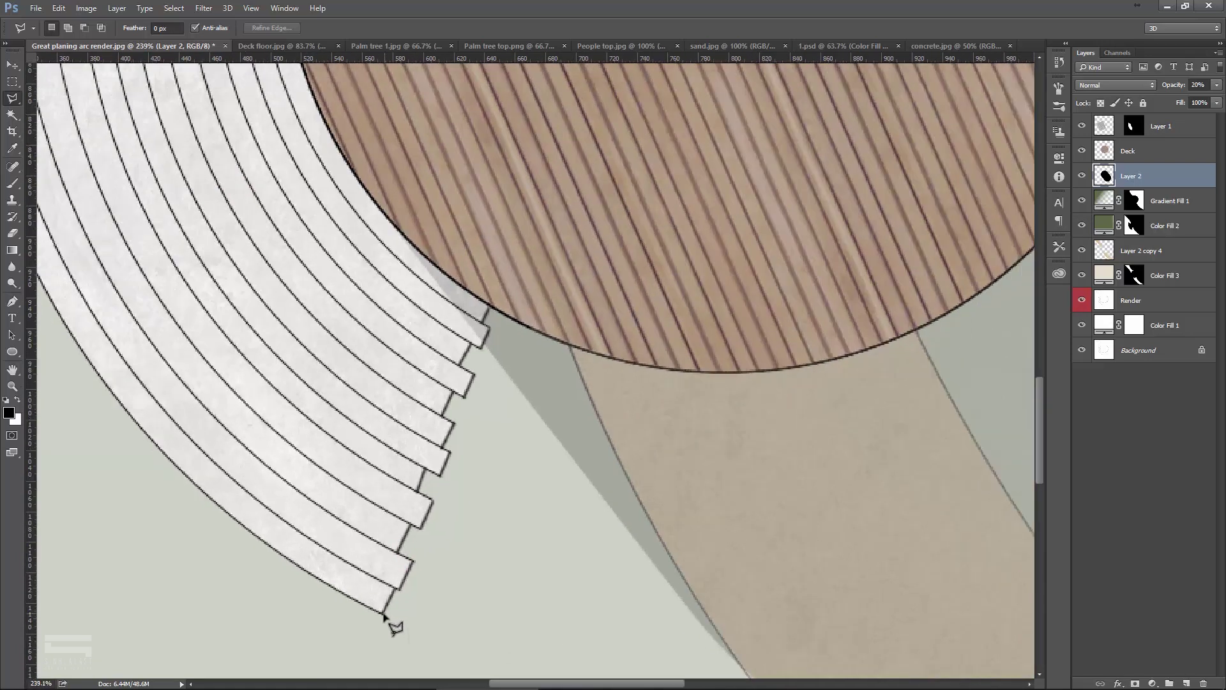
# Trace the stepped ends and outer arc of the curved steps into a closed selection.
pyautogui.click(383, 613)
pyautogui.click(399, 587)
pyautogui.click(397, 553)
pyautogui.click(424, 479)
pyautogui.click(444, 418)
pyautogui.click(473, 343)
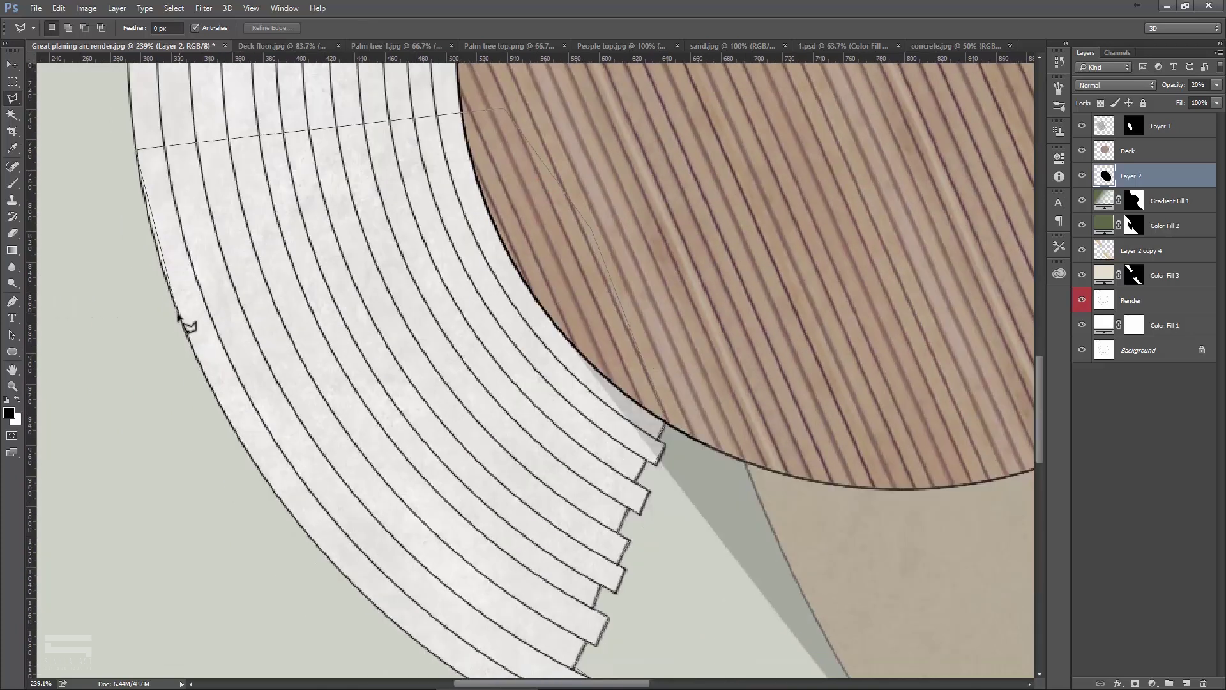
pyautogui.scroll(-3, 191, 326)
pyautogui.click(268, 386)
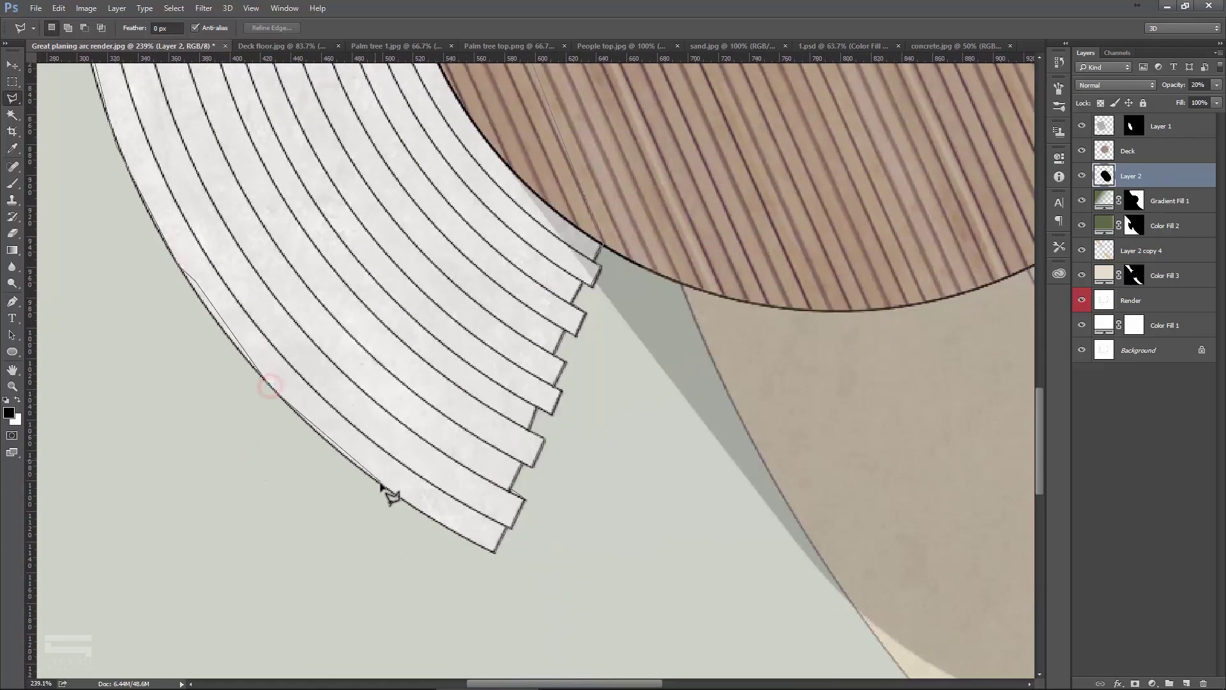
pyautogui.click(474, 544)
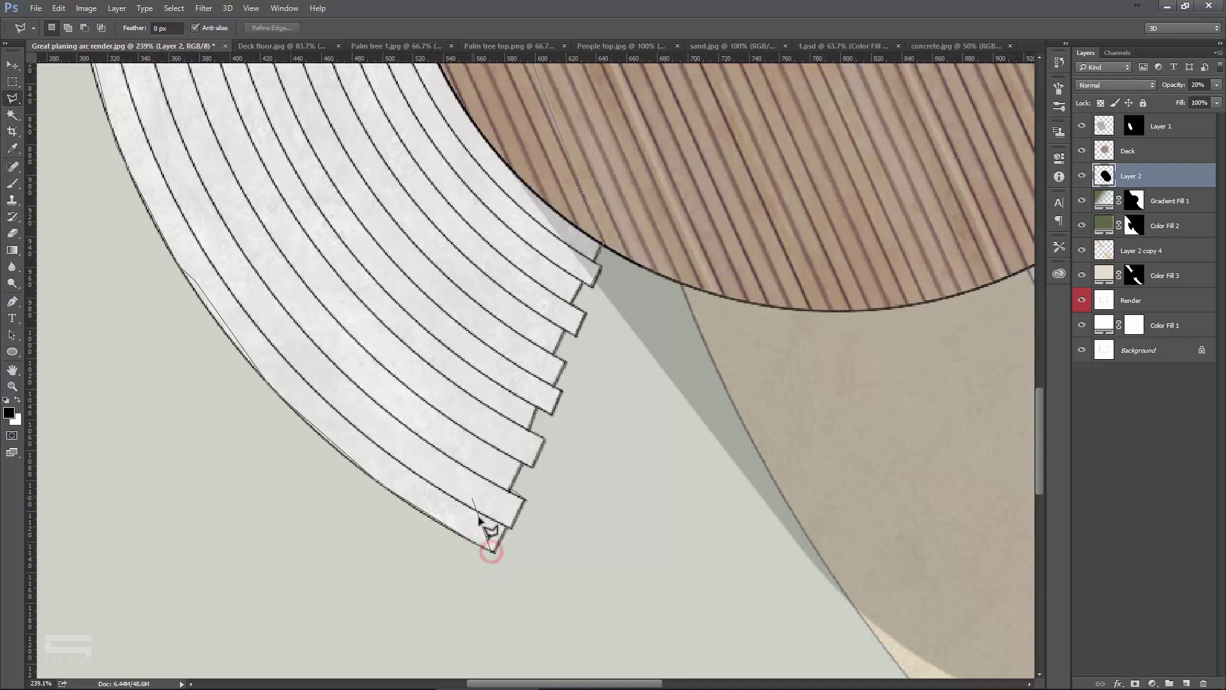
pyautogui.doubleClick(493, 552)
# Create Layer 3 and fill the steps selection with black, then deselect.
pyautogui.scroll(-3, 424, 337)
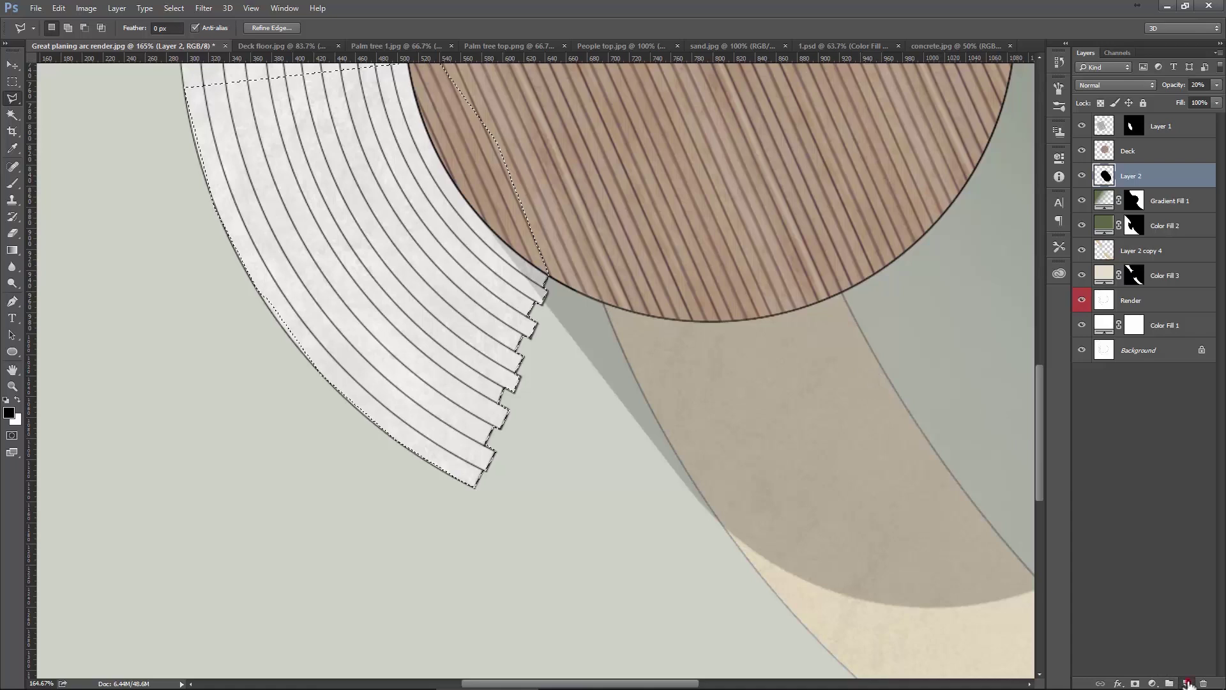
pyautogui.click(1185, 683)
pyautogui.click(9, 413)
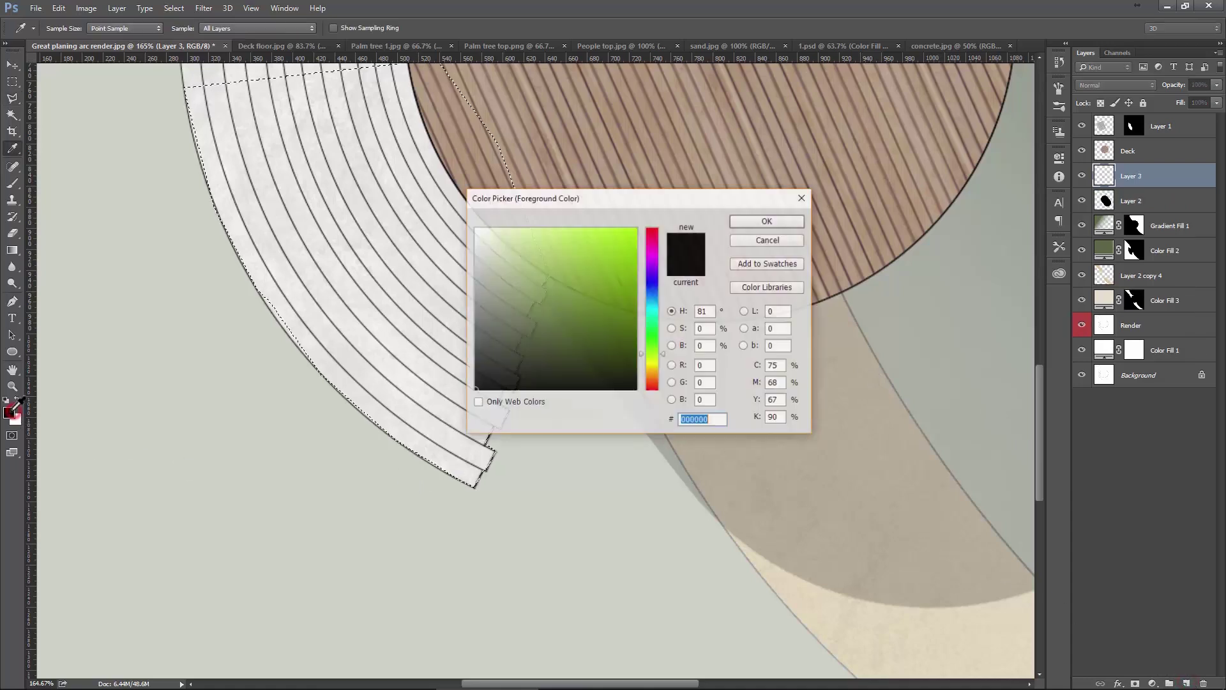
pyautogui.click(740, 223)
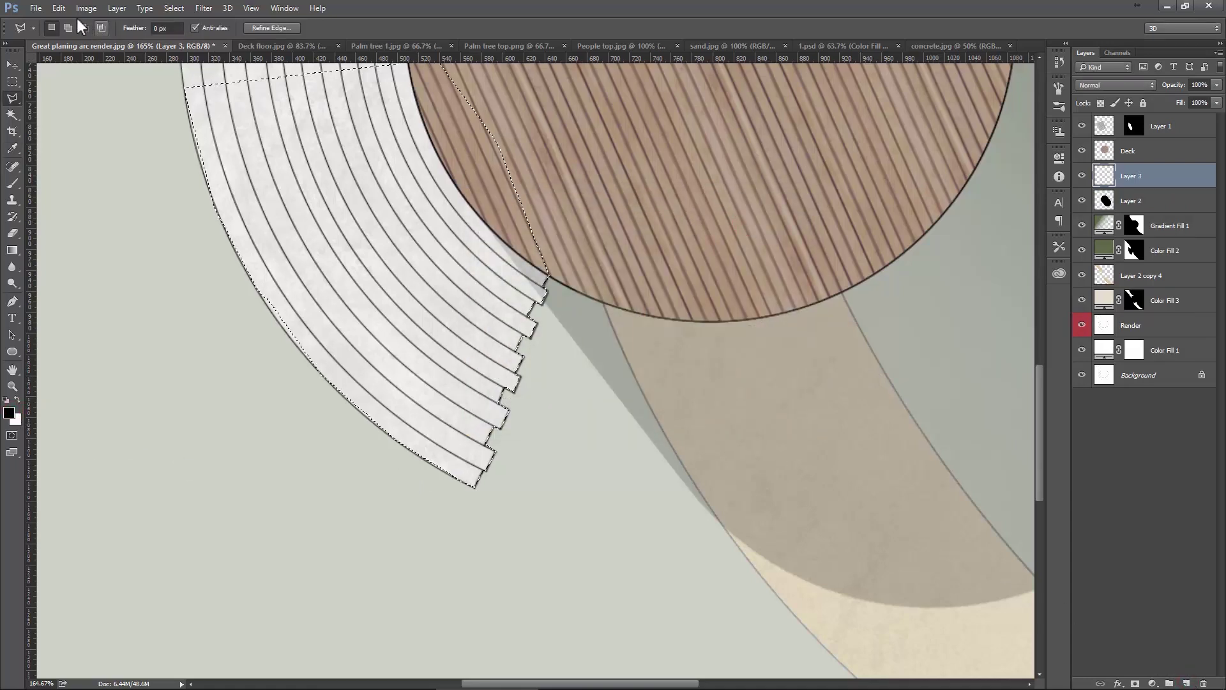
pyautogui.click(58, 8)
pyautogui.click(82, 190)
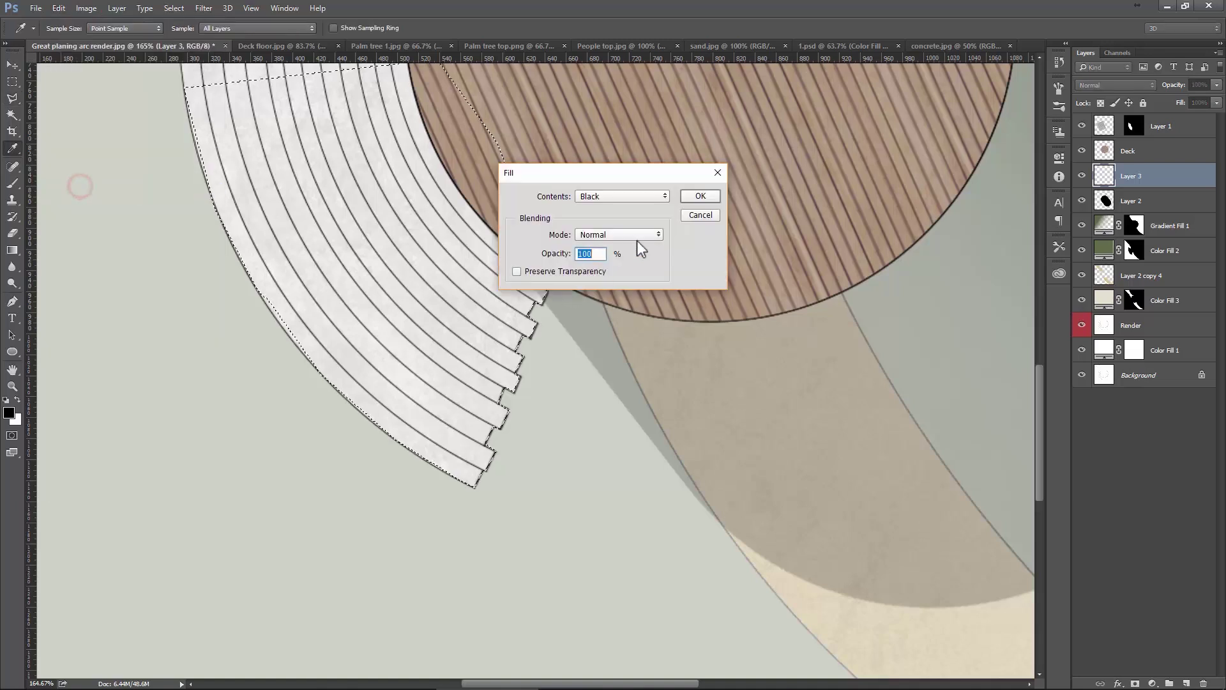
pyautogui.click(617, 195)
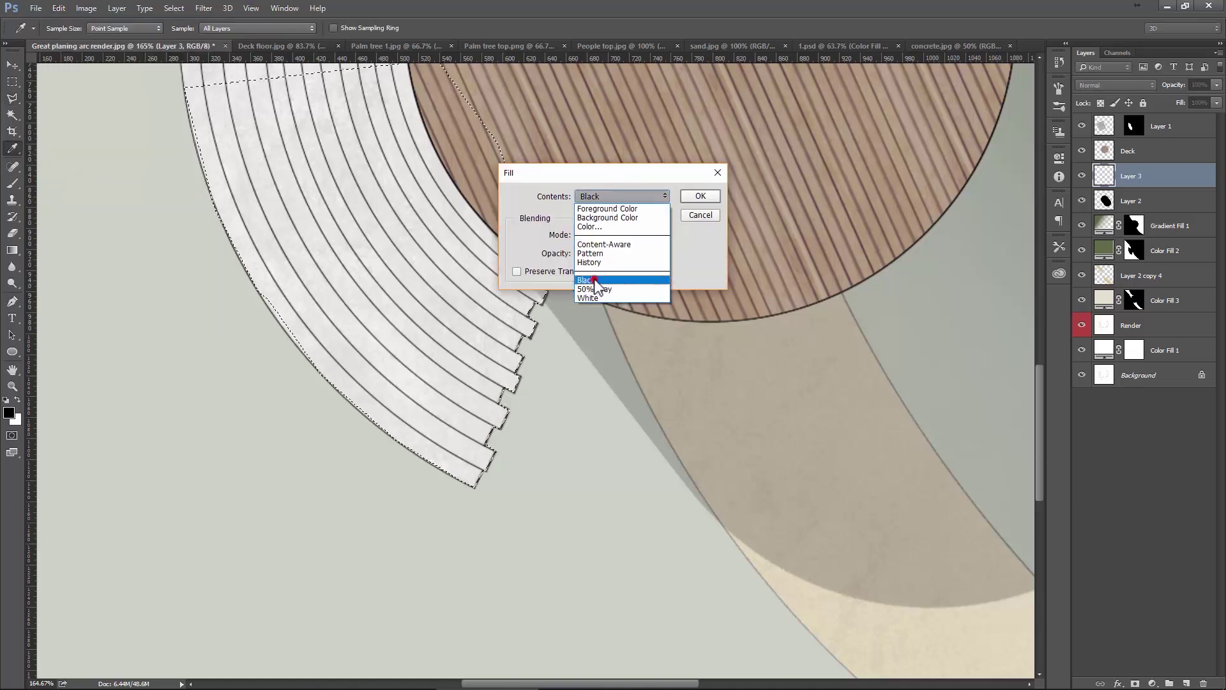
pyautogui.click(586, 280)
pyautogui.click(700, 195)
pyautogui.press('l')
pyautogui.hotkey('ctrl', 'd')
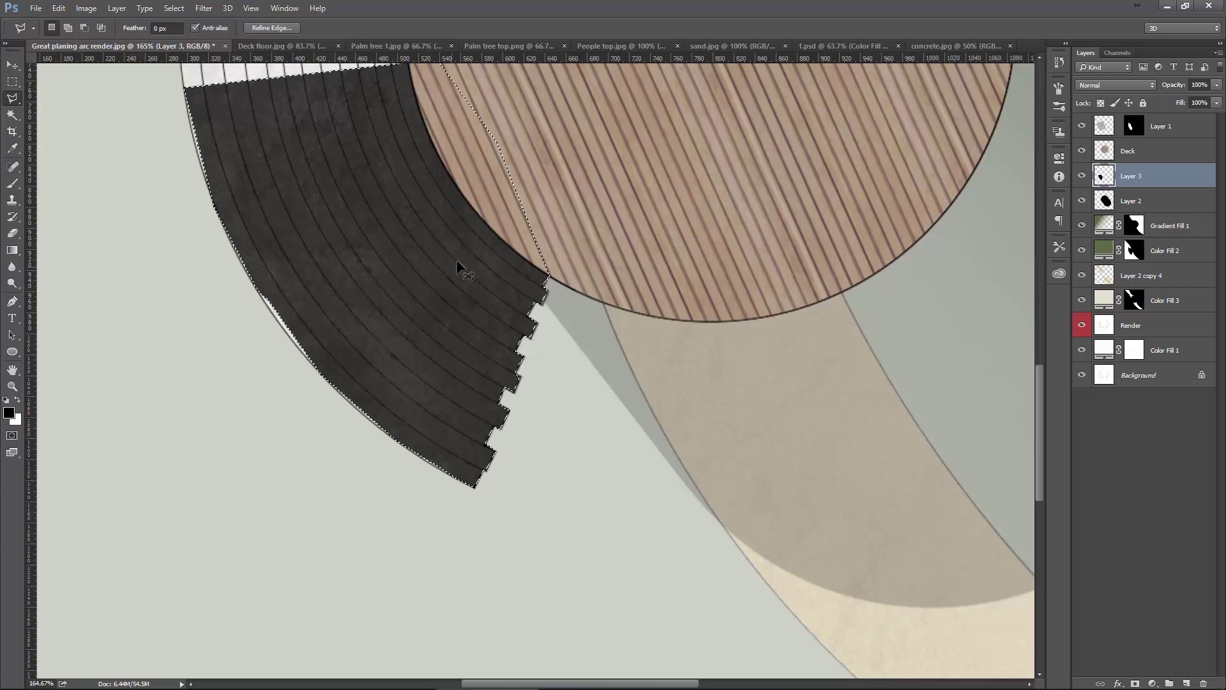
# Move the concrete Layer 1 below both shadow layers.
pyautogui.press('v')
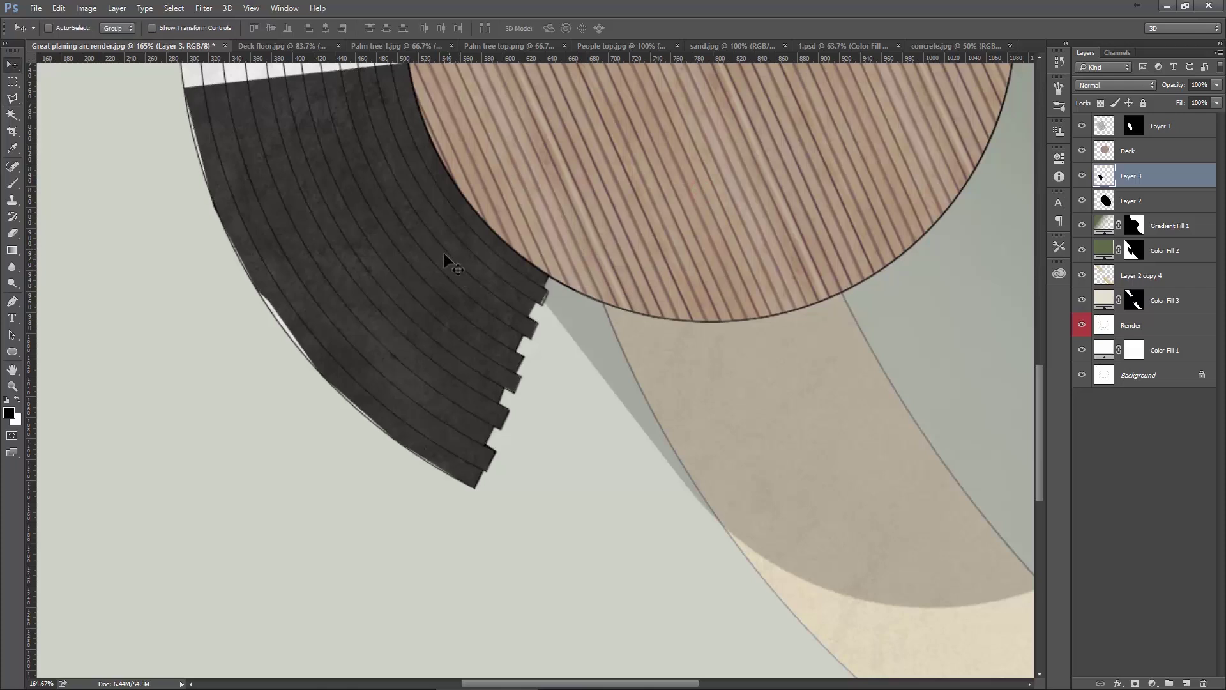
pyautogui.moveTo(446, 256); pyautogui.dragTo(443, 273)
pyautogui.hotkey('ctrl', 'z')
pyautogui.keyDown('shift'); pyautogui.click(1158, 194); pyautogui.keyUp('shift')
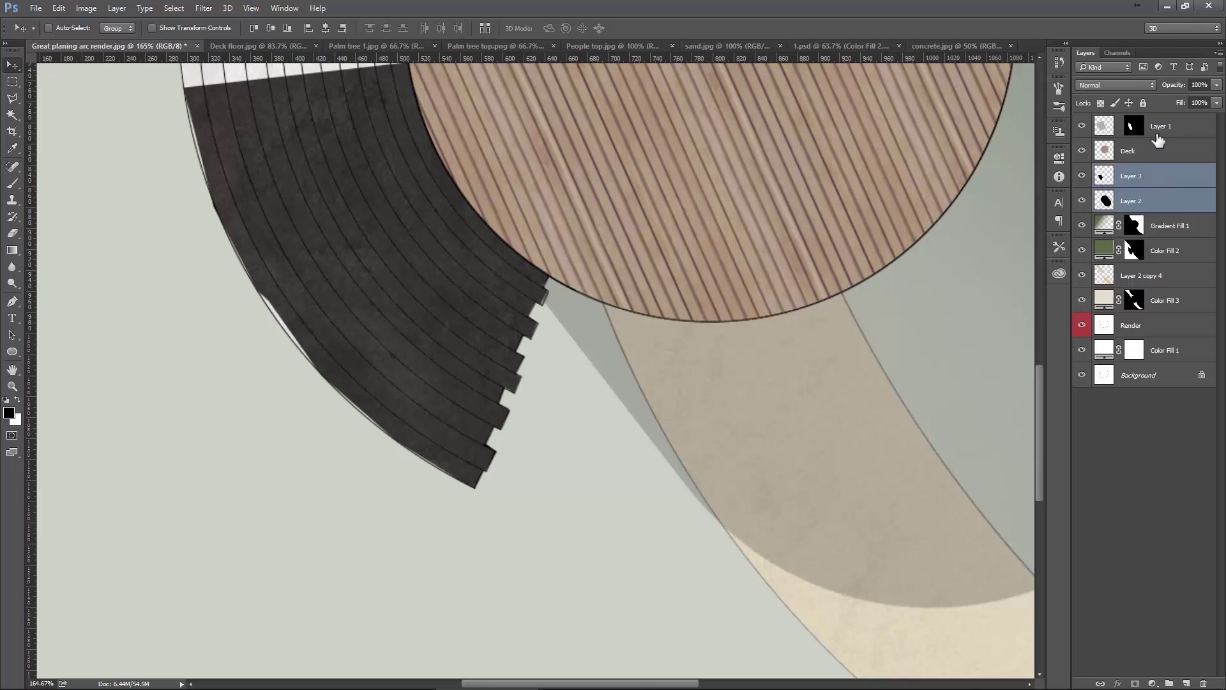
pyautogui.click(1160, 128)
pyautogui.press('0')
pyautogui.press('3')
pyautogui.moveTo(1164, 130); pyautogui.dragTo(1163, 212)
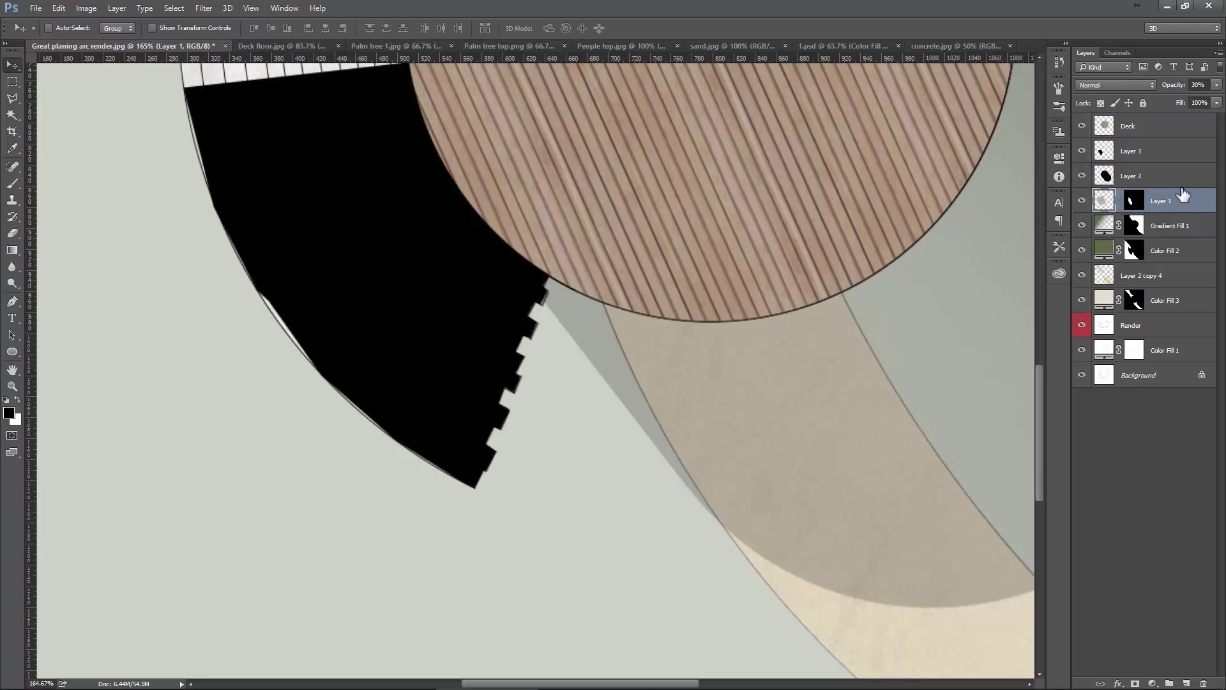
# Raise the deck shadow layer back to full opacity.
pyautogui.click(1174, 171)
pyautogui.keyDown('shift'); pyautogui.click(1162, 151); pyautogui.keyUp('shift')
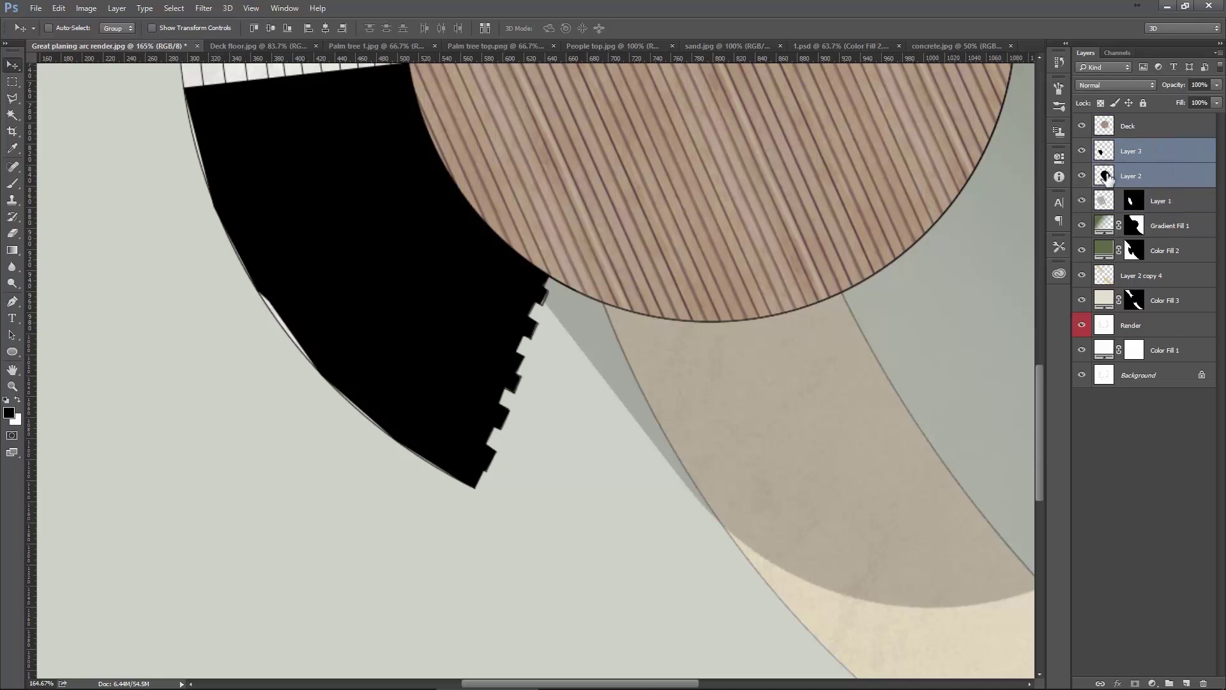
pyautogui.click(1140, 177)
pyautogui.press('2')
pyautogui.click(1215, 85)
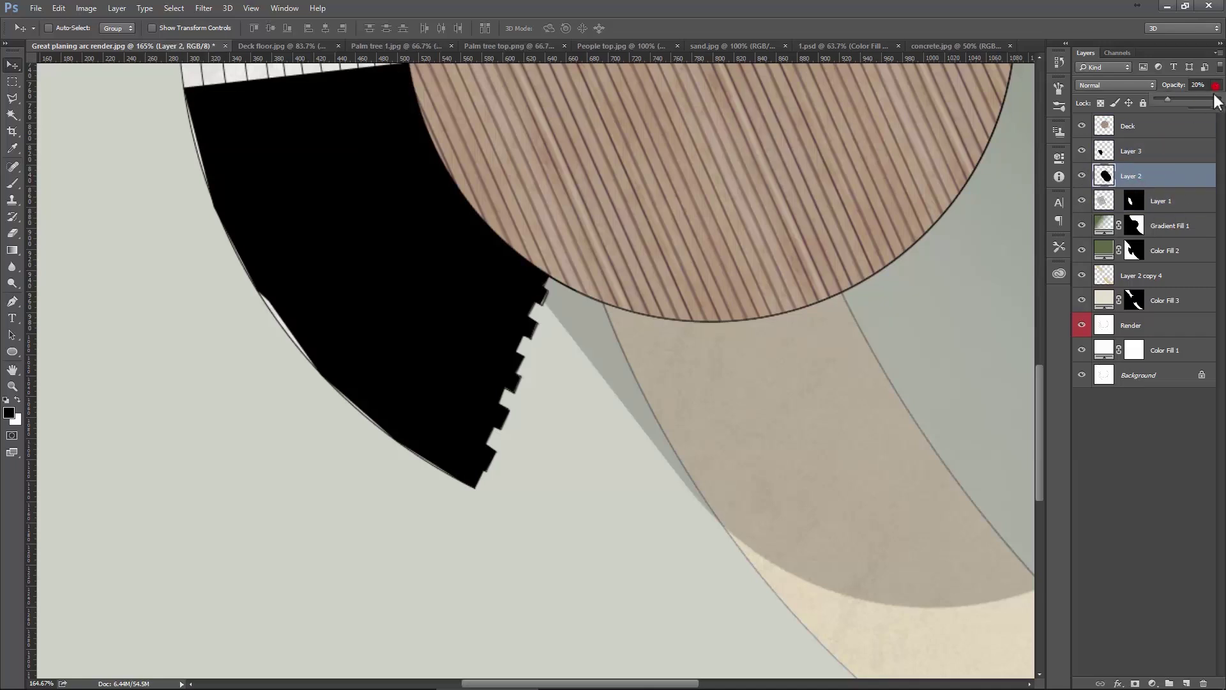
pyautogui.moveTo(1204, 99); pyautogui.dragTo(1204, 99)
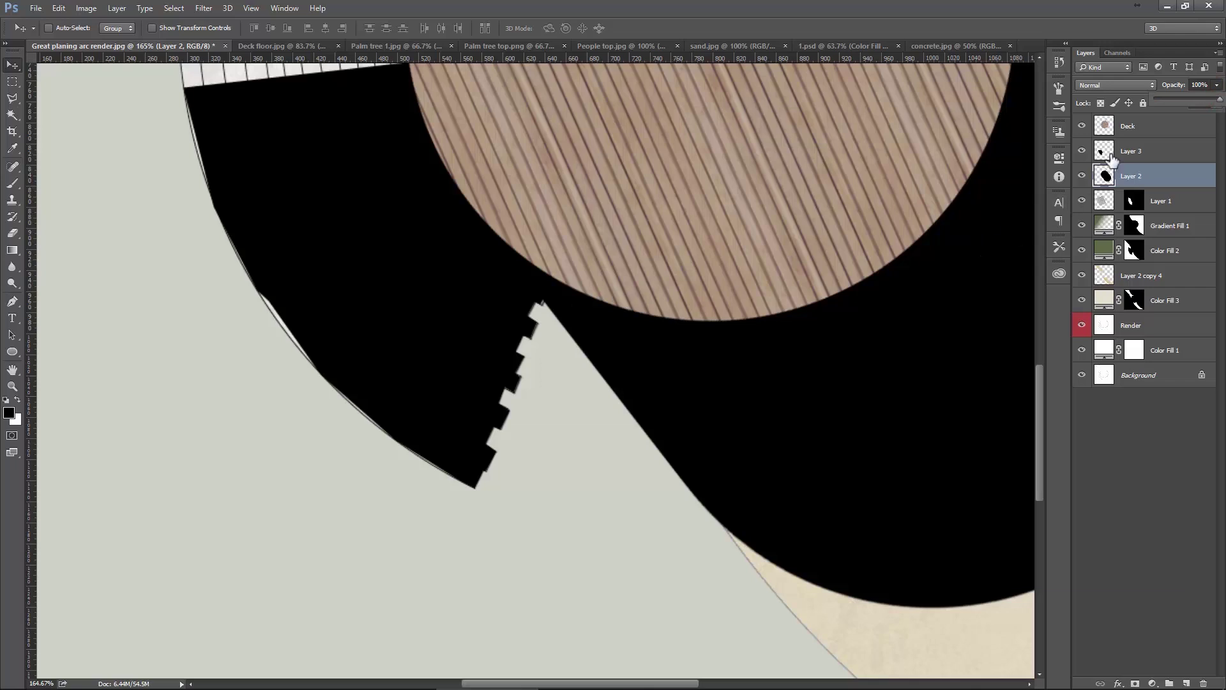
pyautogui.click(1112, 159)
pyautogui.scroll(-1, 656, 237)
pyautogui.scroll(-1, 422, 265)
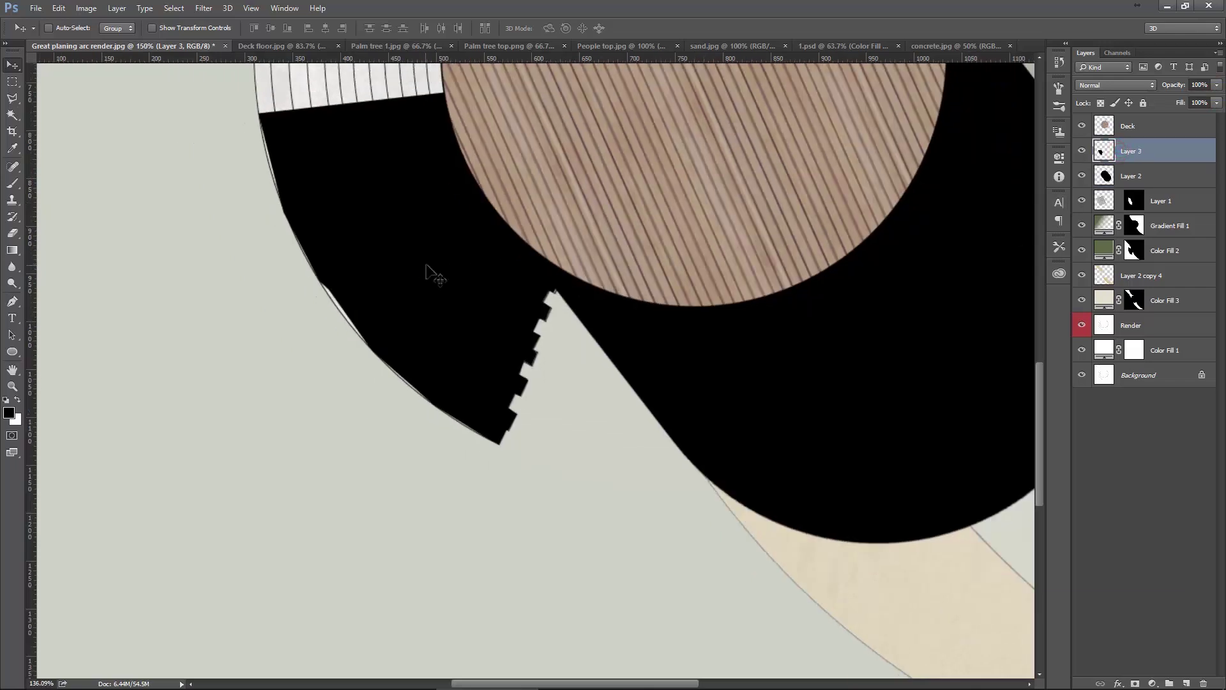
# Free-transform the notched shadow, skewing its top edge and rotating it about 56 degrees.
pyautogui.hotkey('ctrl', 't')
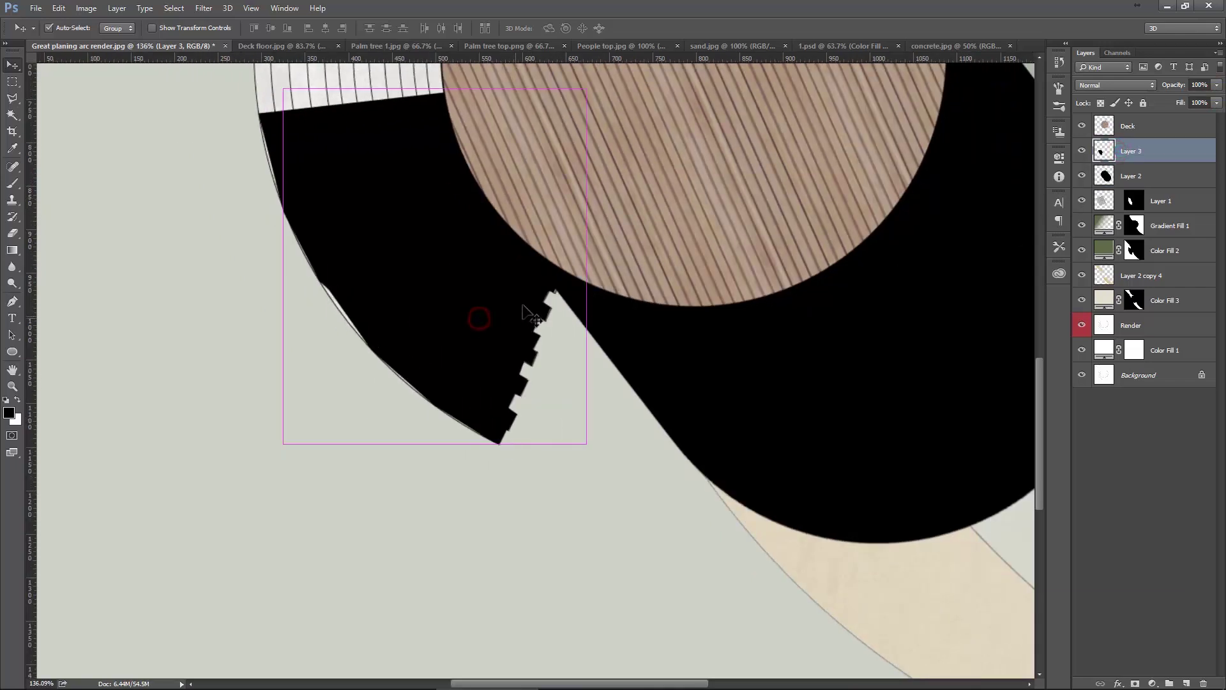
pyautogui.moveTo(504, 274); pyautogui.dragTo(501, 277)
pyautogui.scroll(-1, 508, 242)
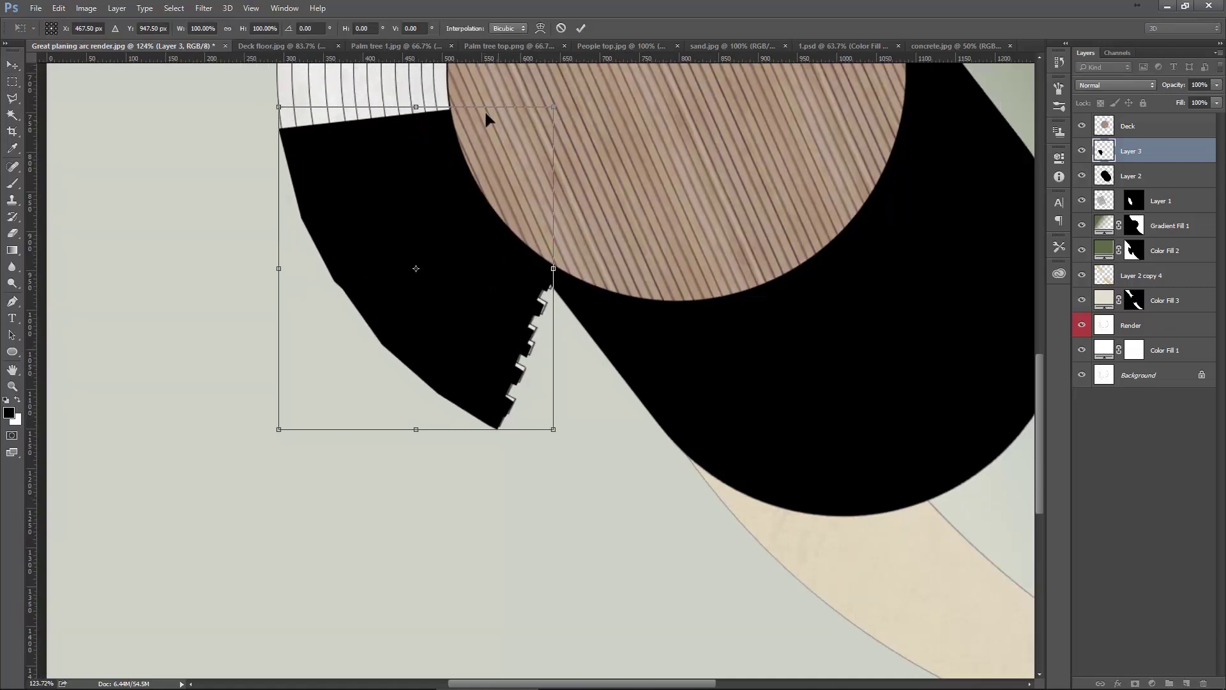
pyautogui.moveTo(415, 109); pyautogui.dragTo(569, 205)
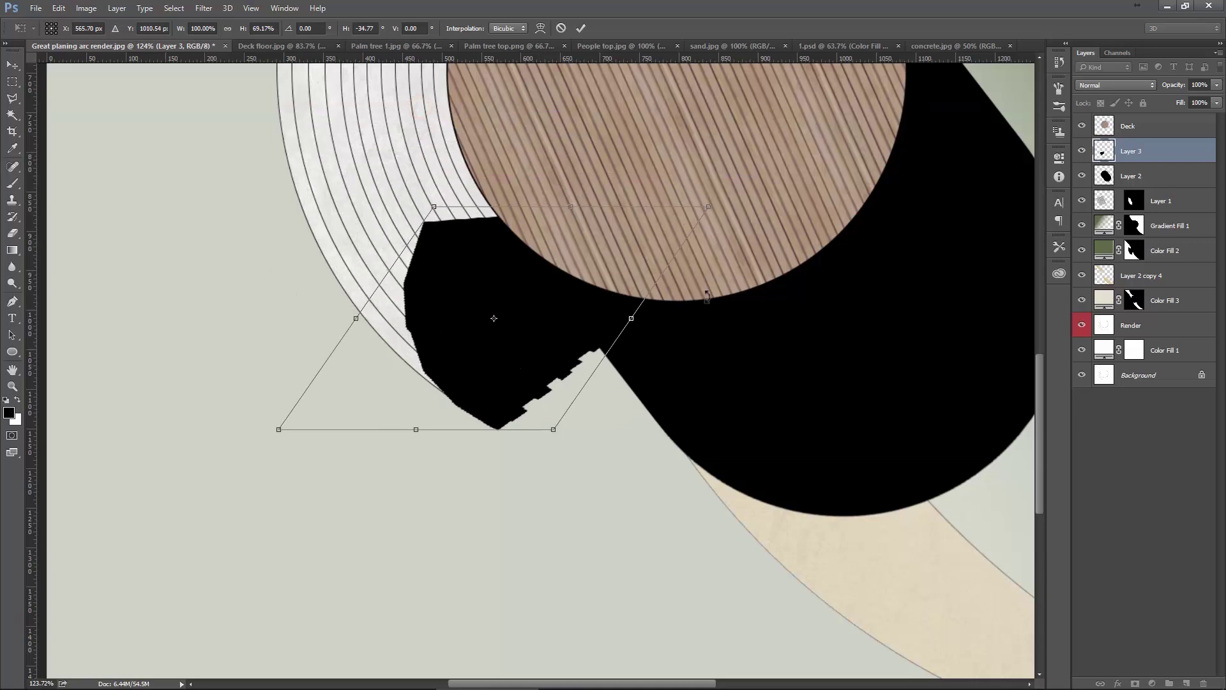
pyautogui.moveTo(747, 194); pyautogui.dragTo(855, 473)
pyautogui.moveTo(527, 346); pyautogui.dragTo(636, 396)
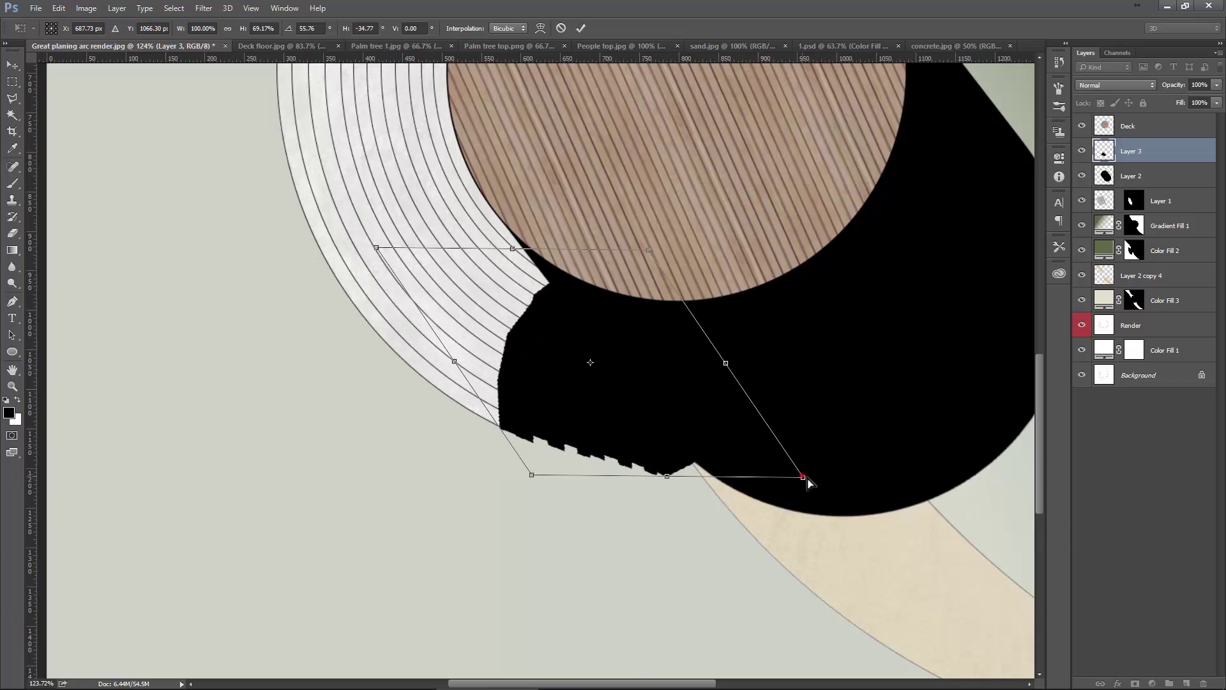
# Stretch and skew the shadow to slant down-right, commit it, and nudge it 3 px right.
pyautogui.moveTo(806, 480); pyautogui.dragTo(899, 468)
pyautogui.moveTo(538, 418); pyautogui.dragTo(545, 427)
pyautogui.moveTo(656, 258); pyautogui.dragTo(658, 237)
pyautogui.moveTo(903, 477); pyautogui.dragTo(899, 474)
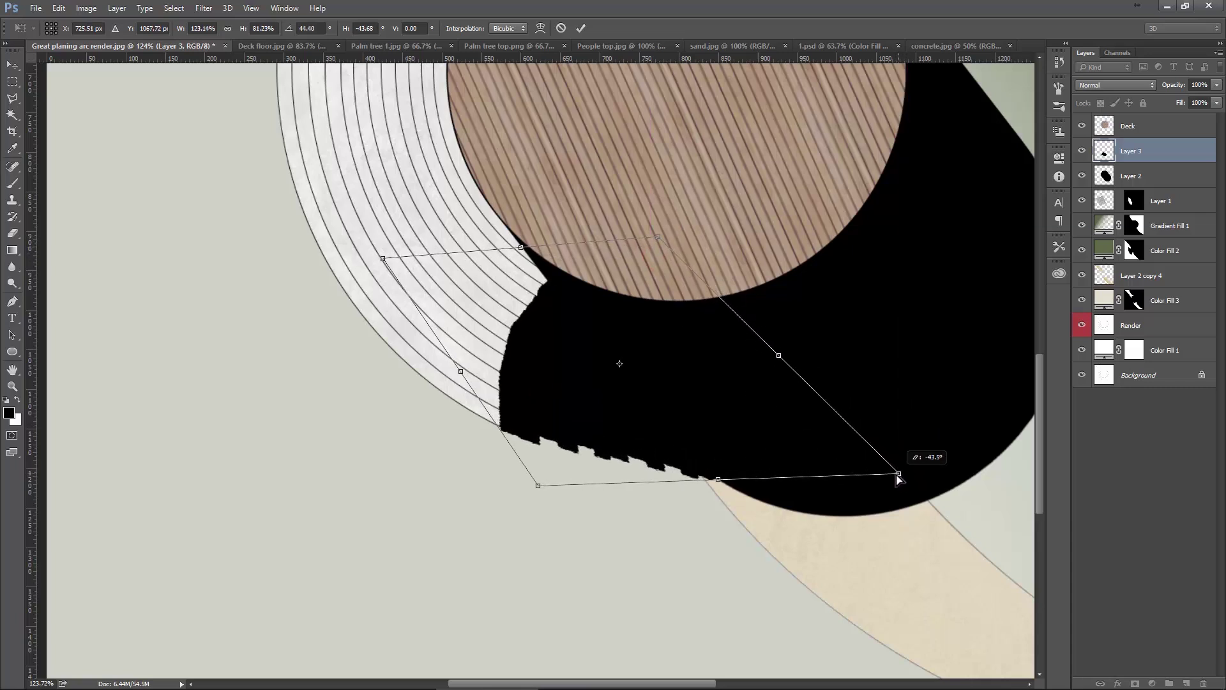
pyautogui.moveTo(586, 443); pyautogui.dragTo(582, 442)
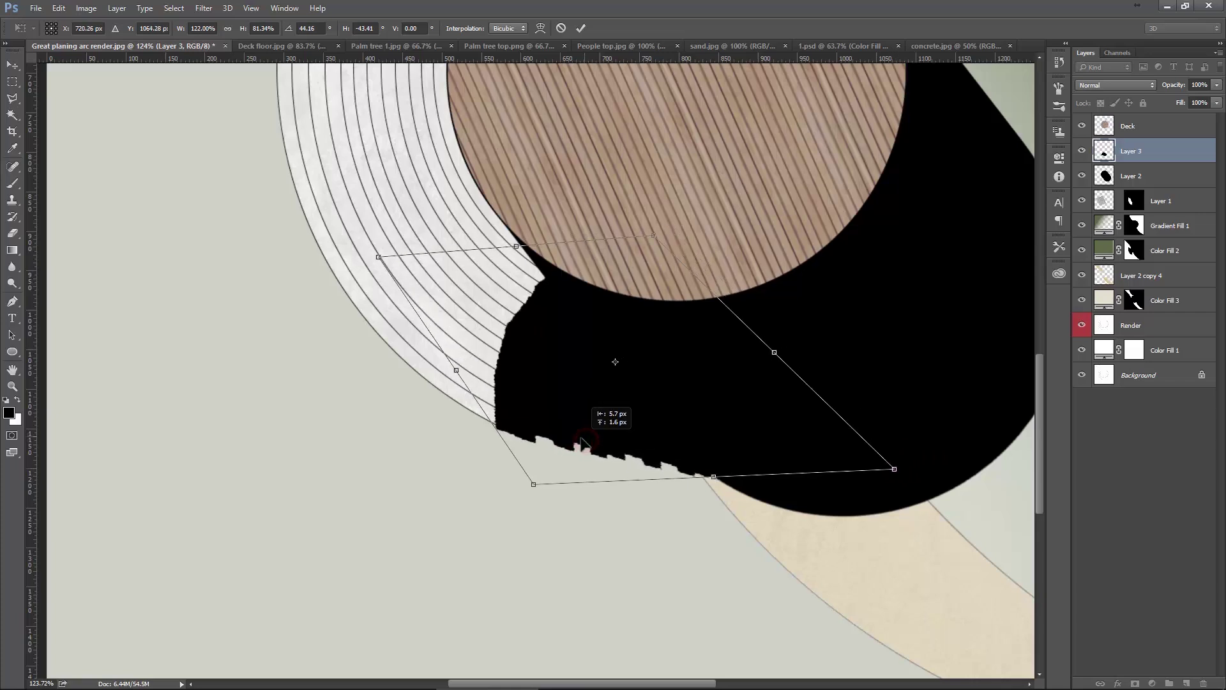
pyautogui.scroll(1, 713, 480)
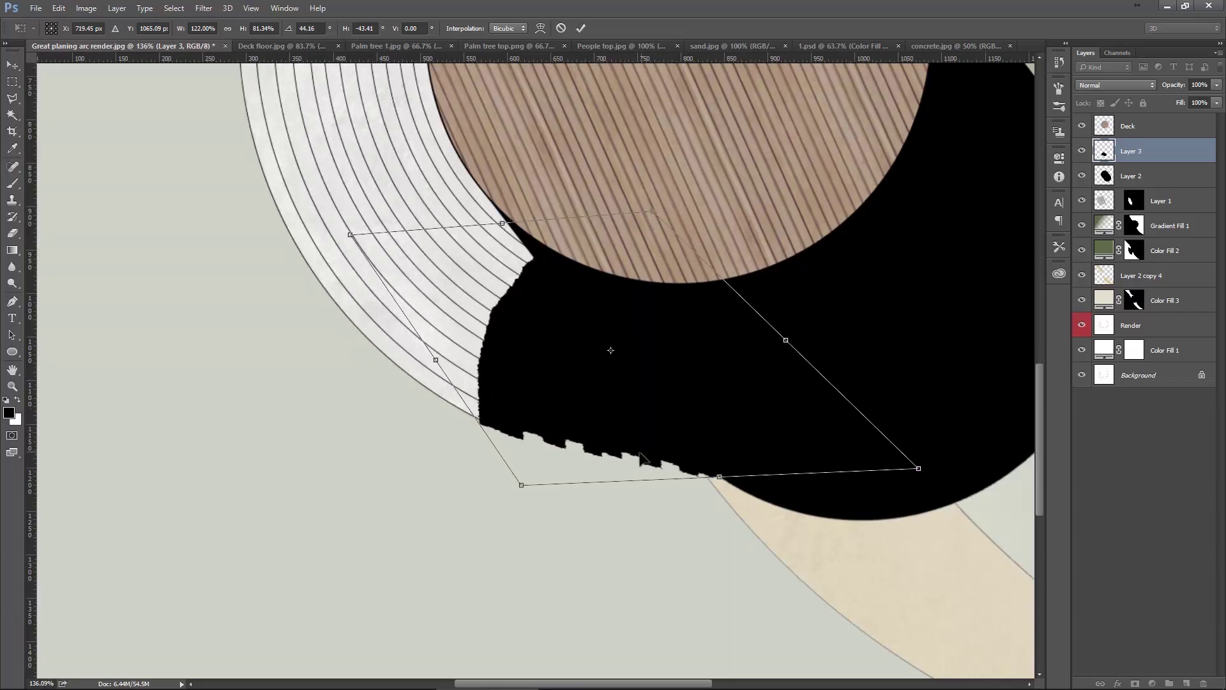
pyautogui.press('Return')
pyautogui.scroll(1, 658, 460)
pyautogui.scroll(1, 657, 443)
pyautogui.moveTo(540, 414); pyautogui.dragTo(551, 413)
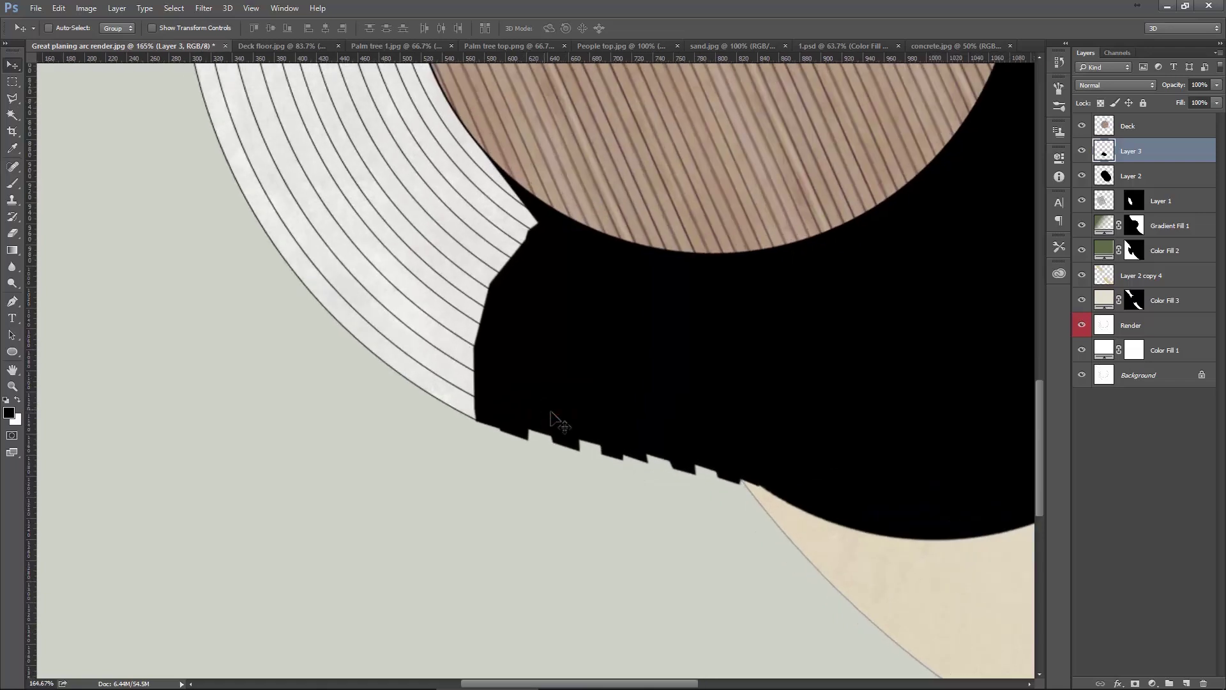
# Load the arc steps' outline from Layer 1 as a selection and make black shadow Layer 3 active.
pyautogui.click(1082, 149)
pyautogui.scroll(1, 457, 315)
pyautogui.scroll(1, 503, 306)
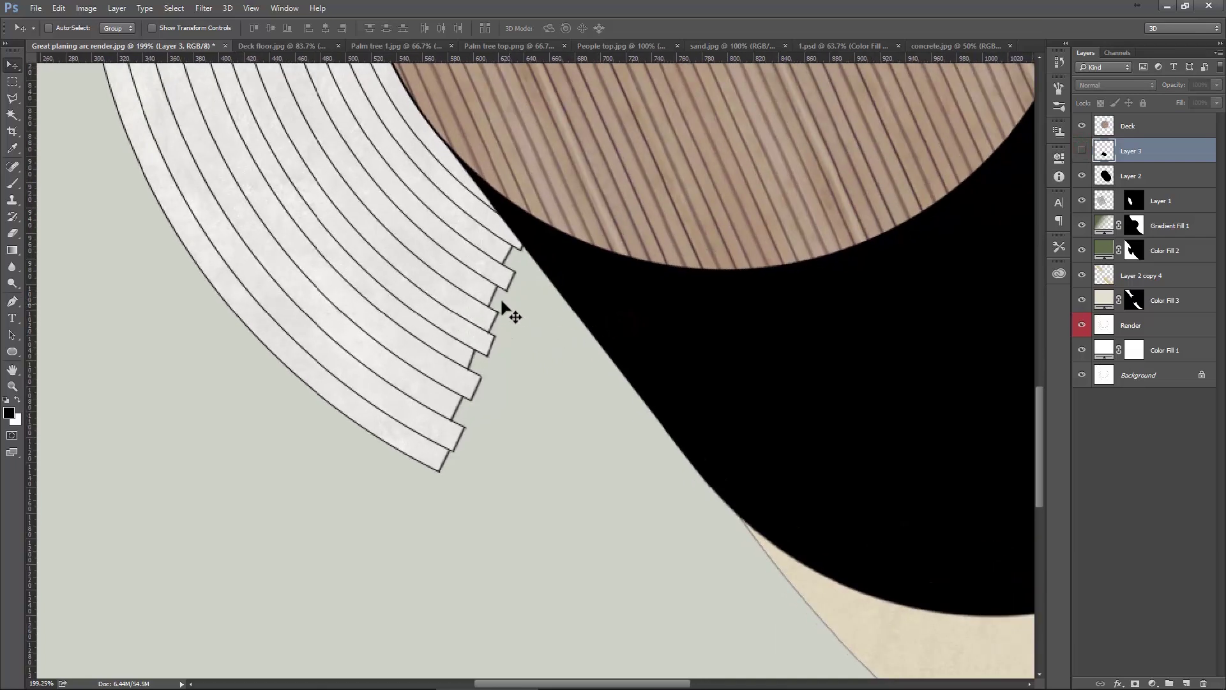
pyautogui.click(1131, 203)
pyautogui.click(1130, 152)
pyautogui.click(1081, 200)
pyautogui.click(1137, 201)
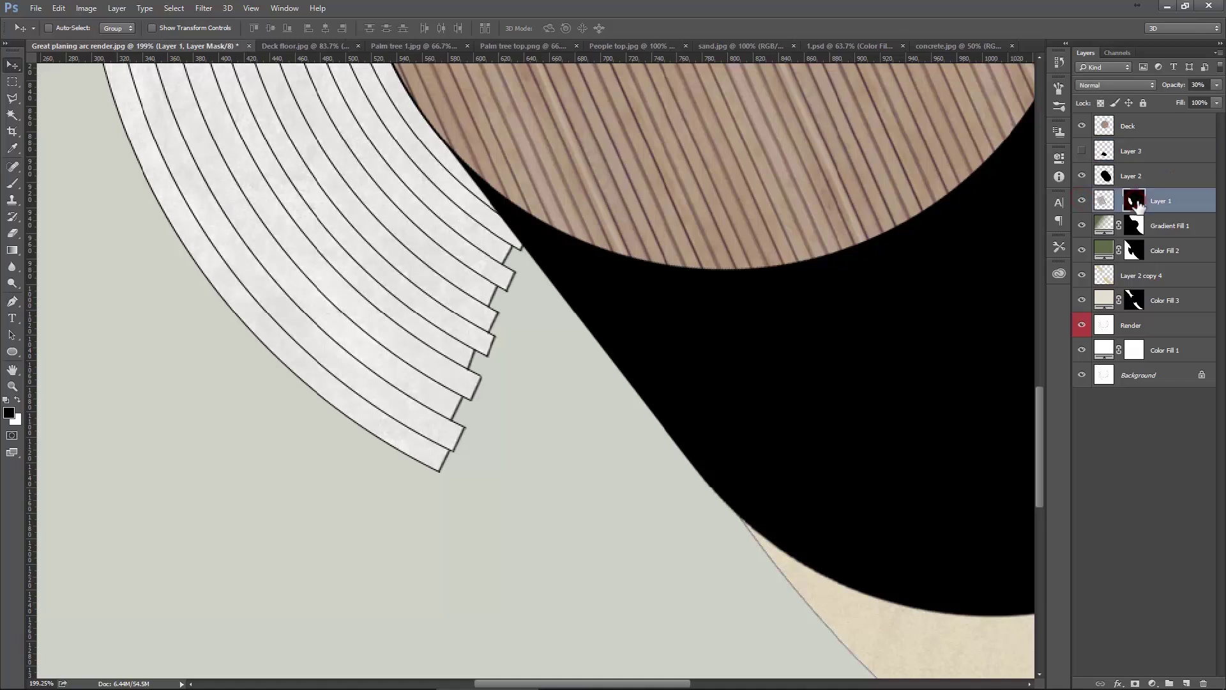
pyautogui.keyDown('ctrl'); pyautogui.click(1135, 202); pyautogui.keyUp('ctrl')
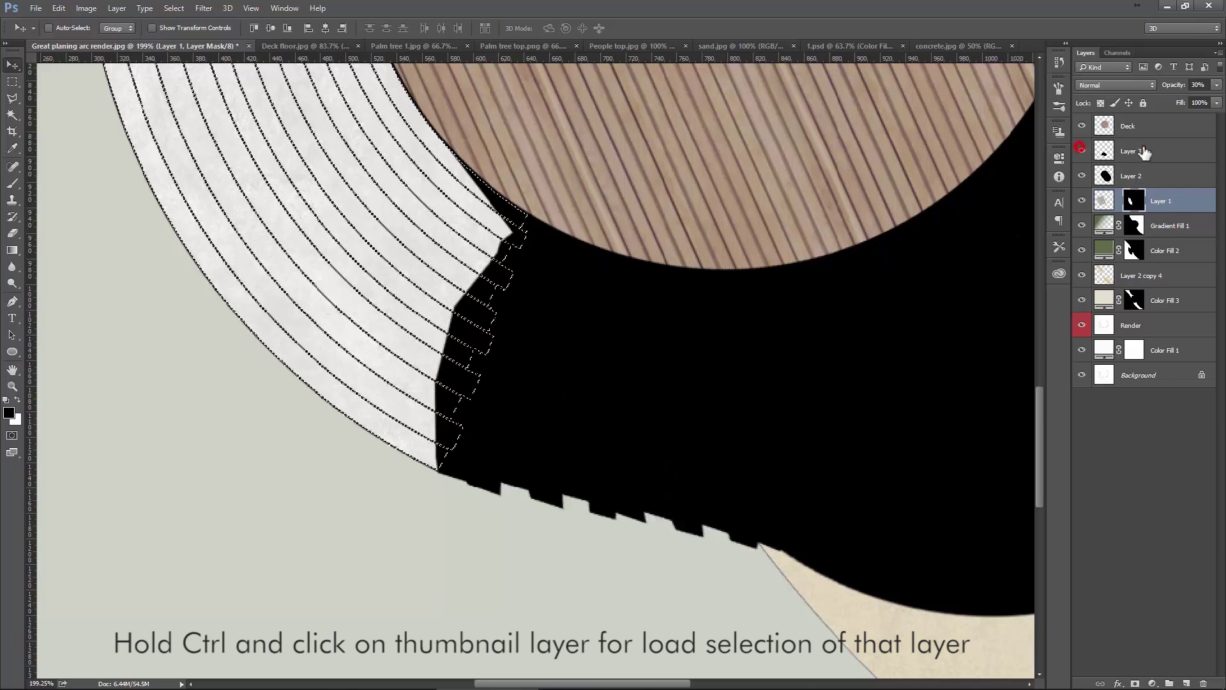
pyautogui.click(1081, 150)
pyautogui.click(1131, 151)
pyautogui.scroll(1, 494, 313)
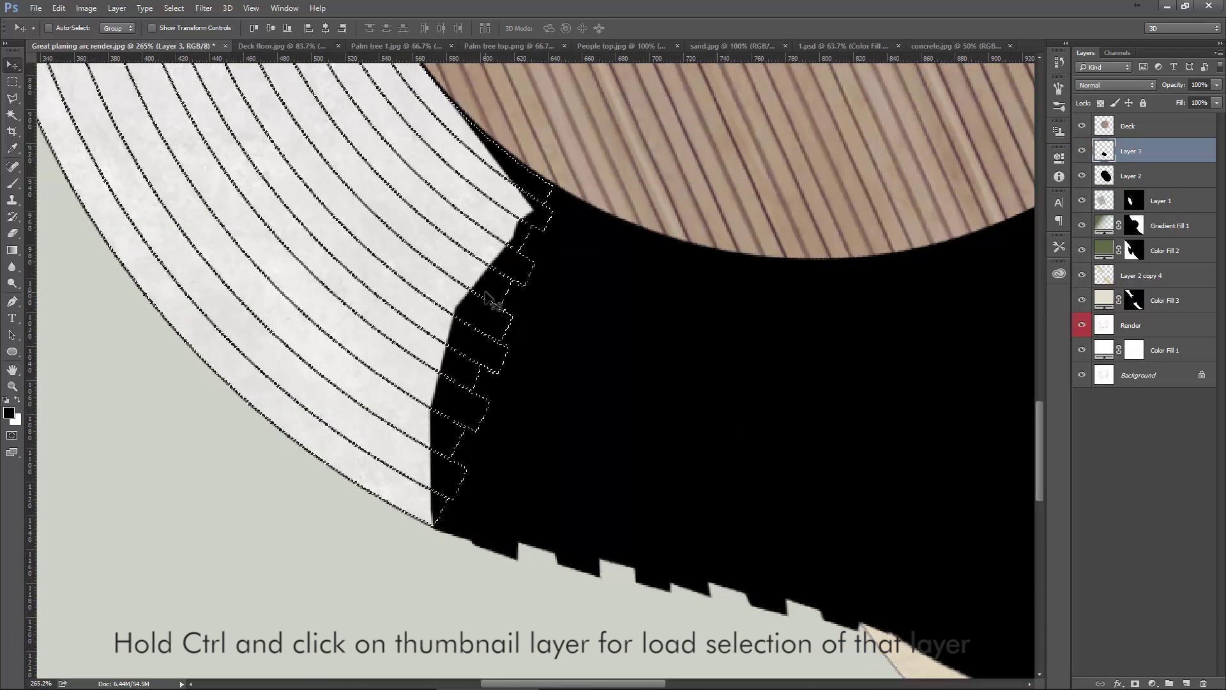
pyautogui.scroll(2, 504, 317)
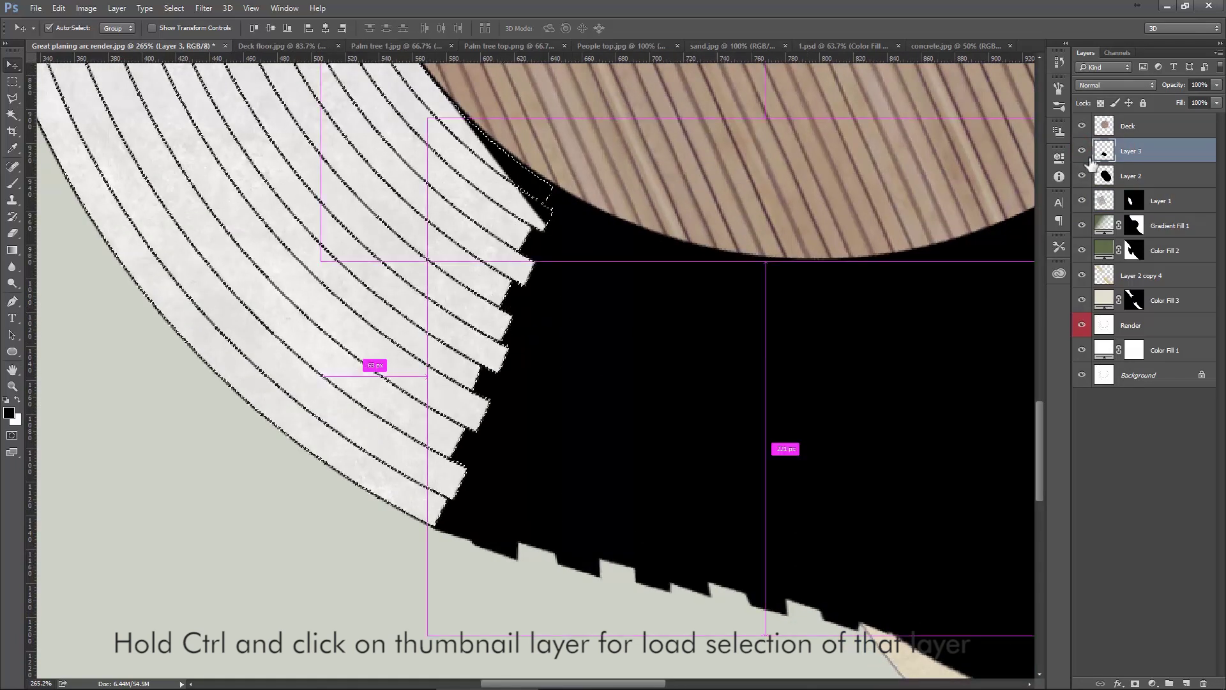
# Erase the black shadow inside the steps' outline, deselect, and offset the shadow down and right.
pyautogui.moveTo(514, 326); pyautogui.dragTo(457, 328)
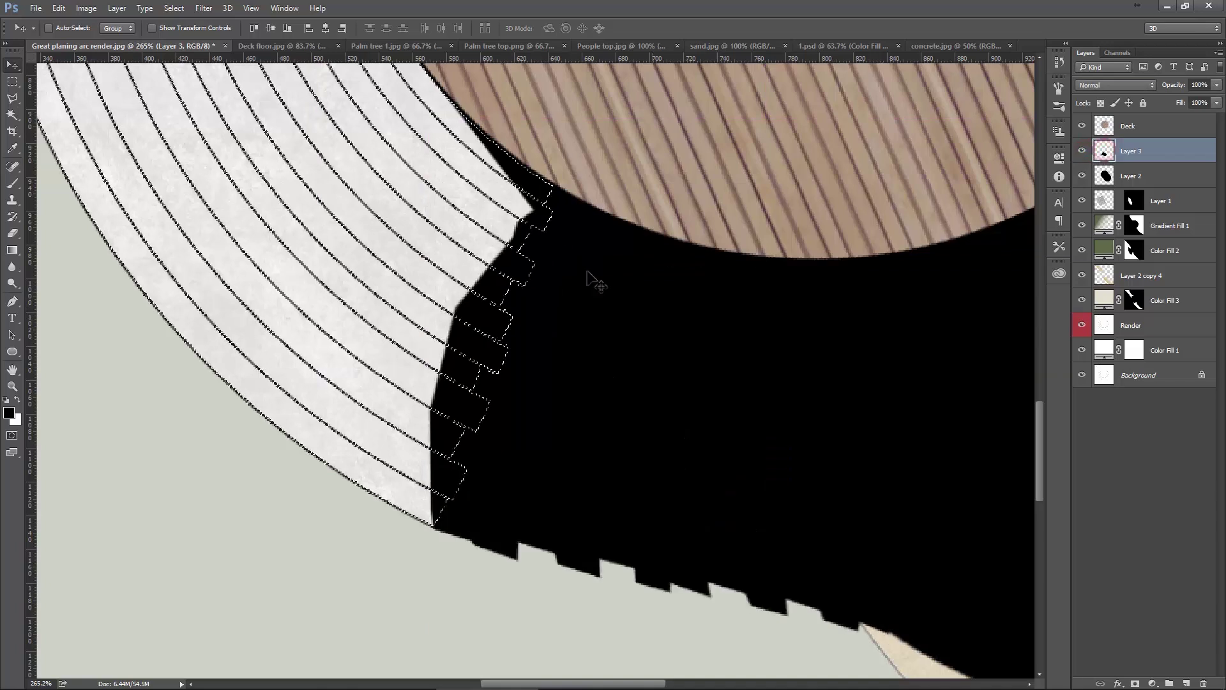
pyautogui.press('Delete')
pyautogui.hotkey('ctrl', 'd')
pyautogui.moveTo(588, 326); pyautogui.dragTo(646, 359)
pyautogui.scroll(-2, 647, 359)
pyautogui.scroll(-1, 539, 334)
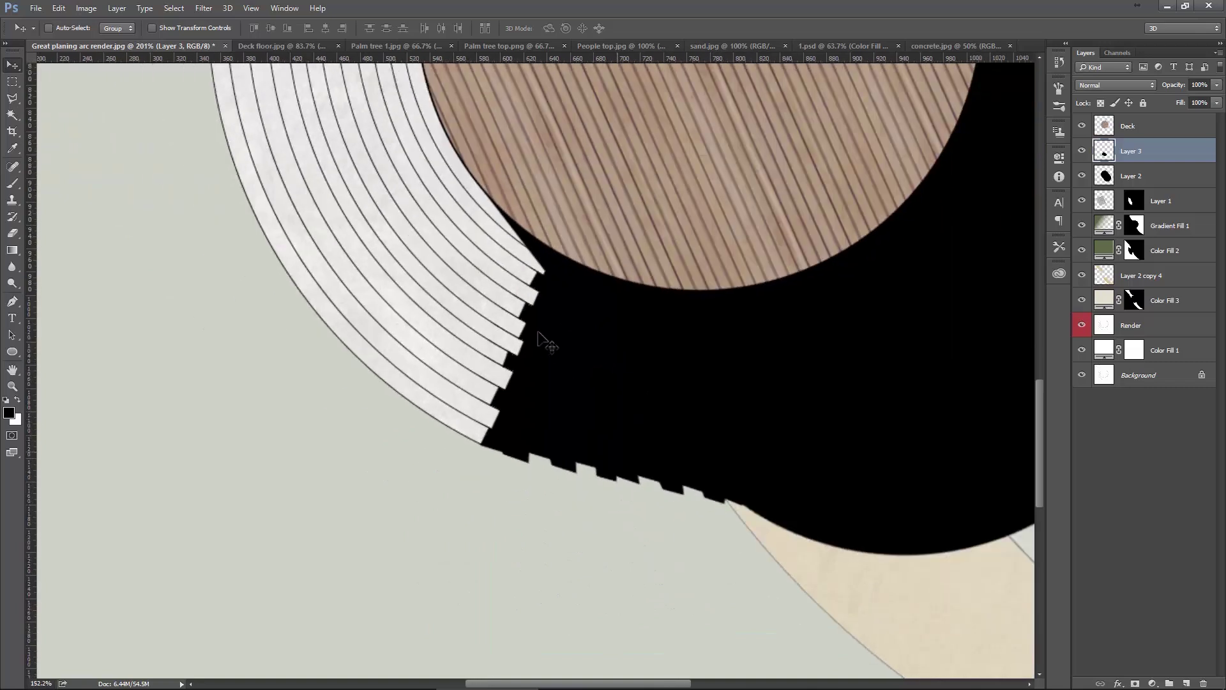
pyautogui.scroll(-1, 541, 342)
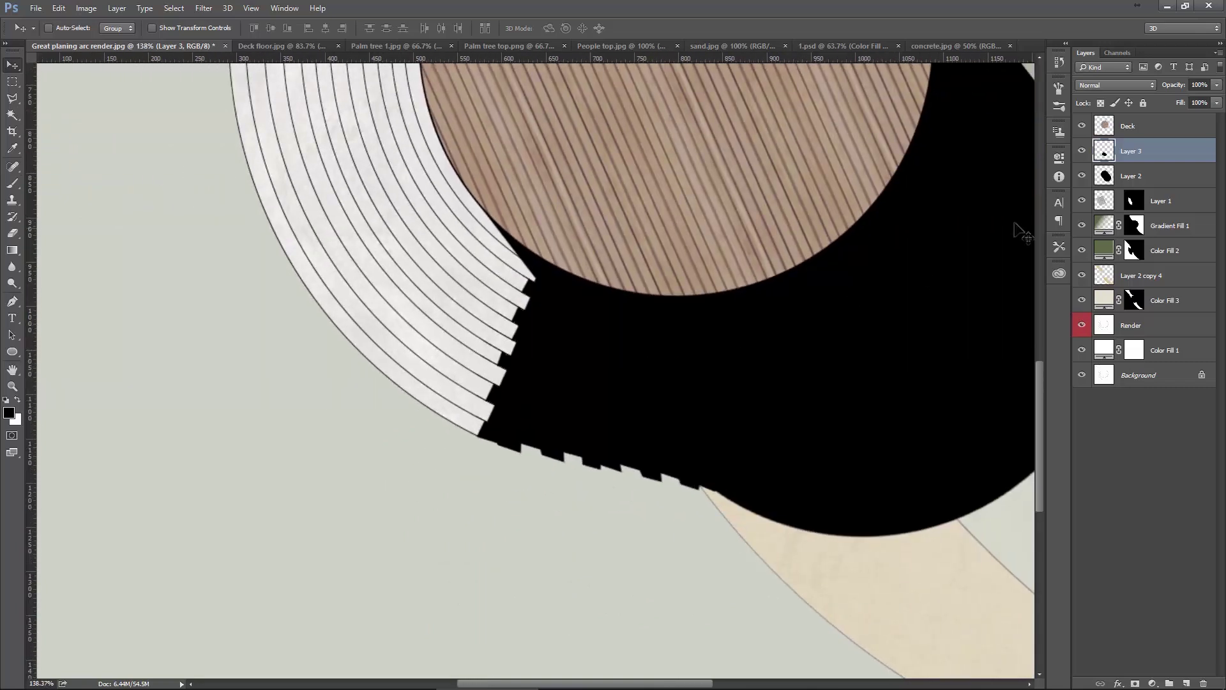
pyautogui.moveTo(731, 283); pyautogui.dragTo(649, 342)
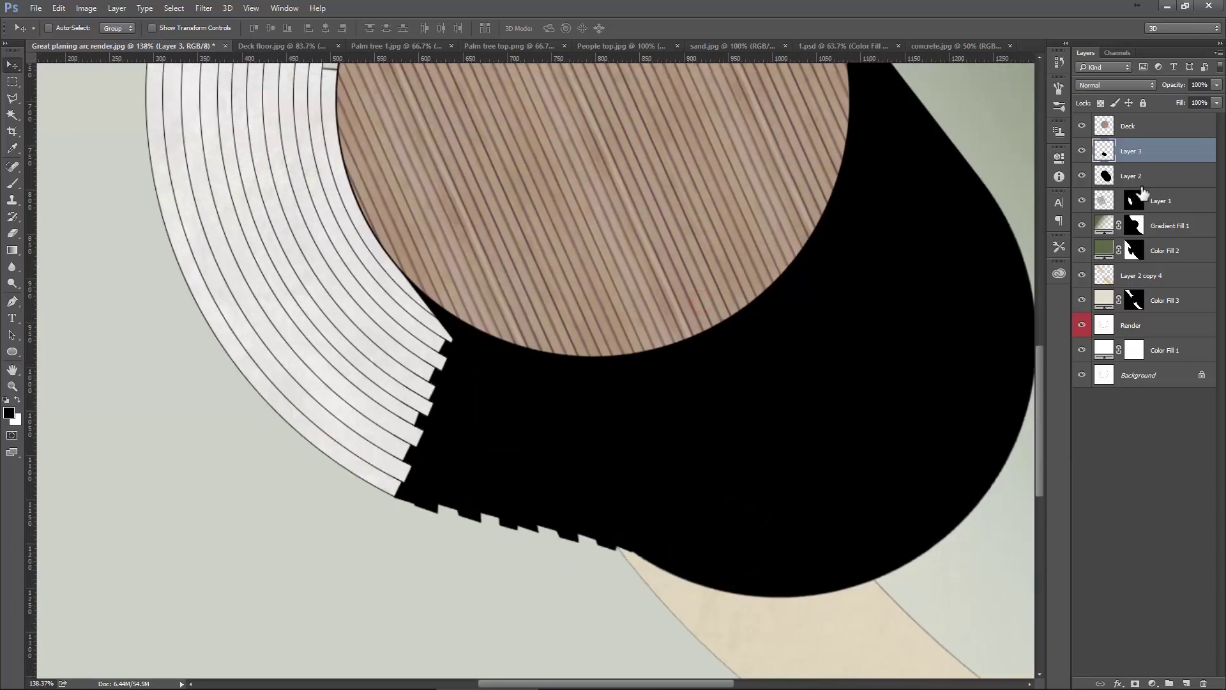
# Merge Layer 2 into Layer 3 and set the combined shadow to 20% opacity.
pyautogui.keyDown('shift'); pyautogui.click(1161, 177); pyautogui.keyUp('shift')
pyautogui.rightClick(1160, 171)
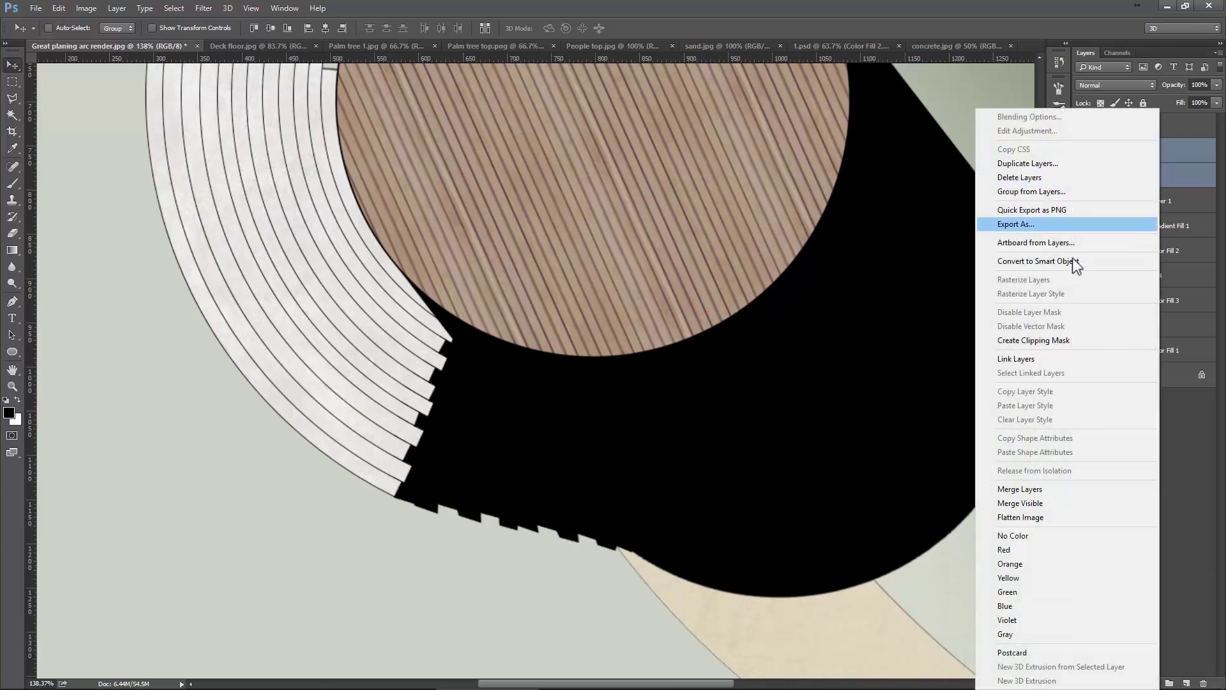
pyautogui.click(1033, 489)
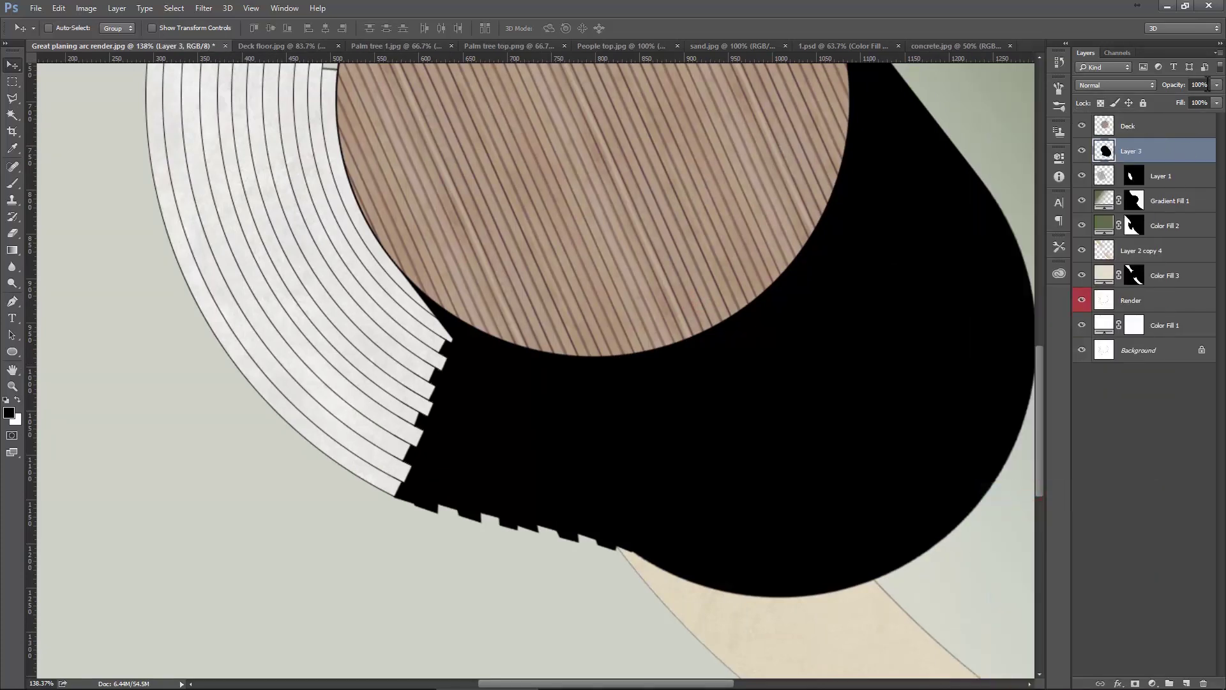
pyautogui.write('20')
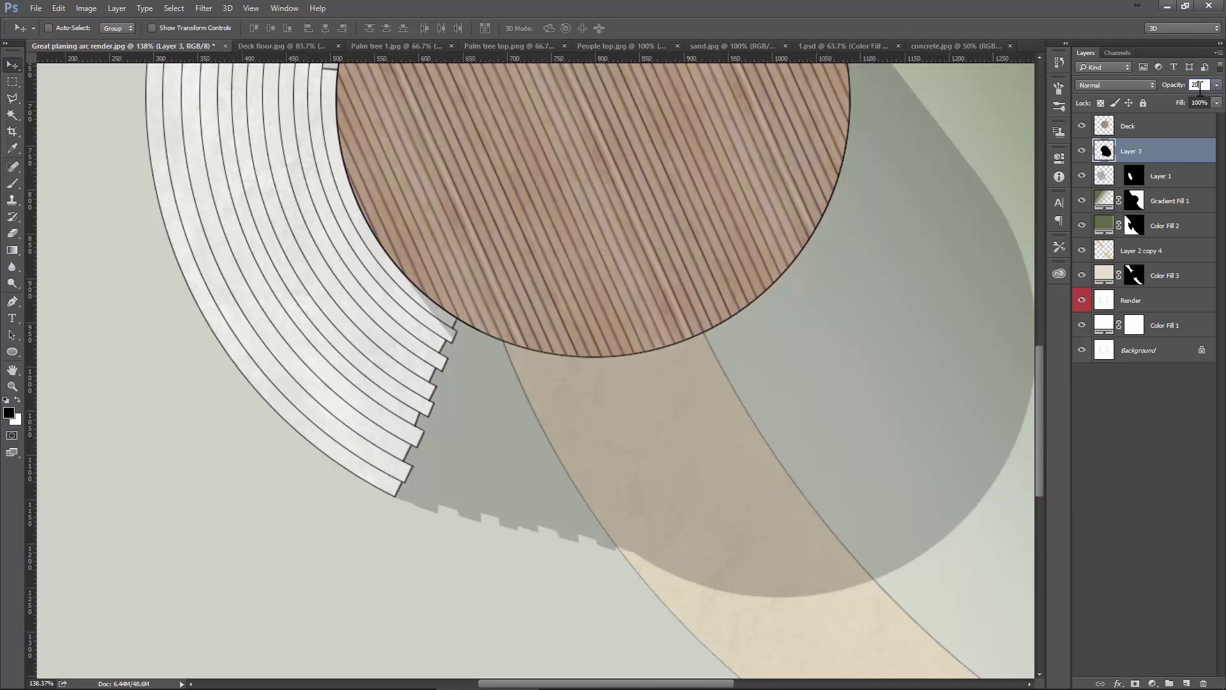
pyautogui.click(831, 215)
pyautogui.keyDown('alt'); pyautogui.scroll(-1, 572, 327); pyautogui.keyUp('alt')
pyautogui.keyDown('alt'); pyautogui.scroll(-2, 564, 316); pyautogui.keyUp('alt')
pyautogui.keyDown('alt'); pyautogui.scroll(-1, 574, 313); pyautogui.keyUp('alt')
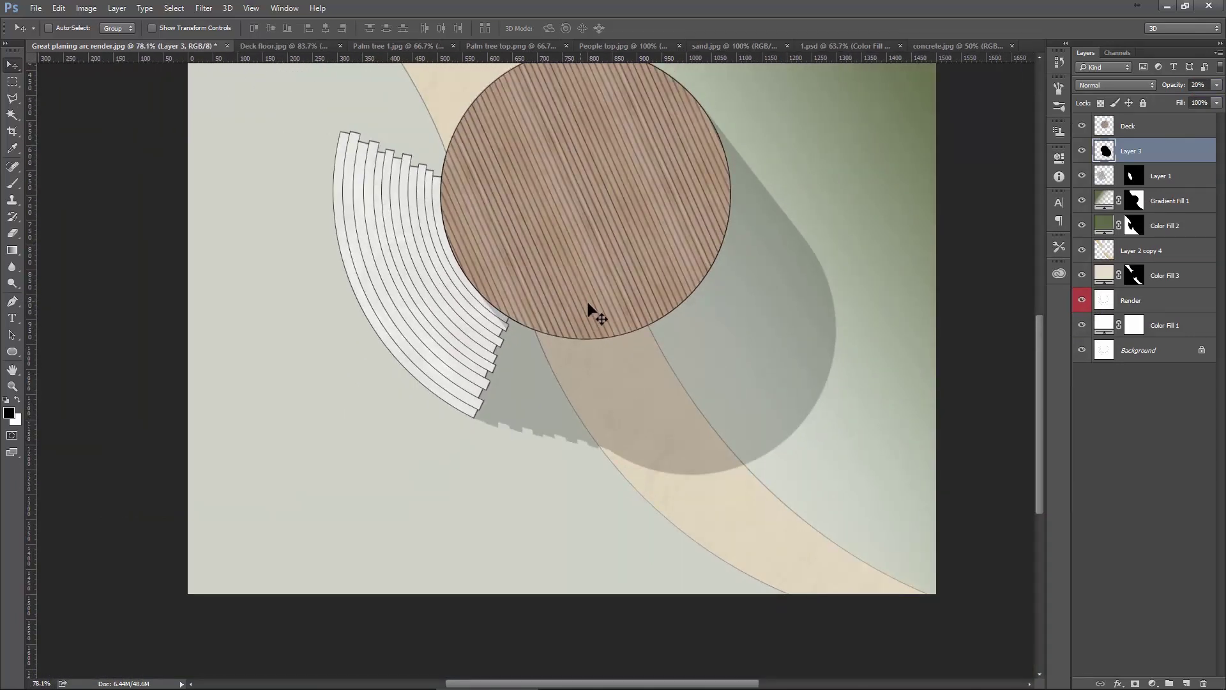
pyautogui.keyDown('alt'); pyautogui.scroll(1, 637, 275); pyautogui.keyUp('alt')
pyautogui.keyDown('alt'); pyautogui.scroll(1, 597, 334); pyautogui.keyUp('alt')
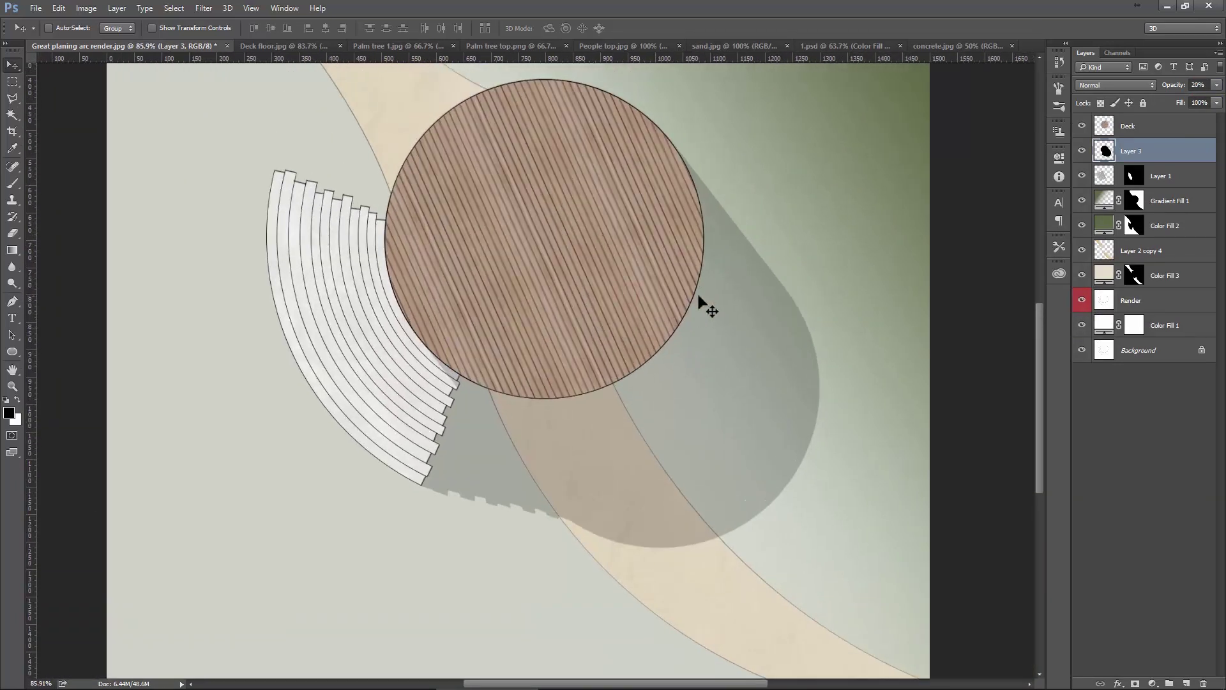
# Add empty Layer 4 and set the foreground colour to dark #1b1d18.
pyautogui.click(1186, 684)
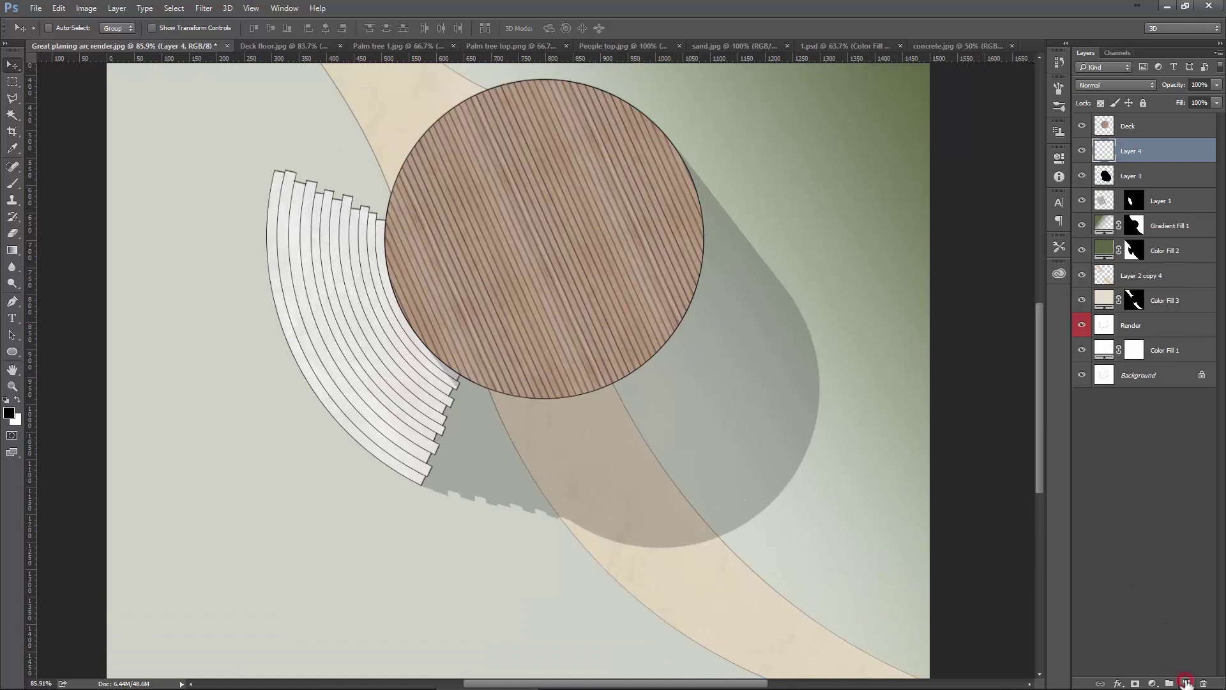
pyautogui.click(10, 415)
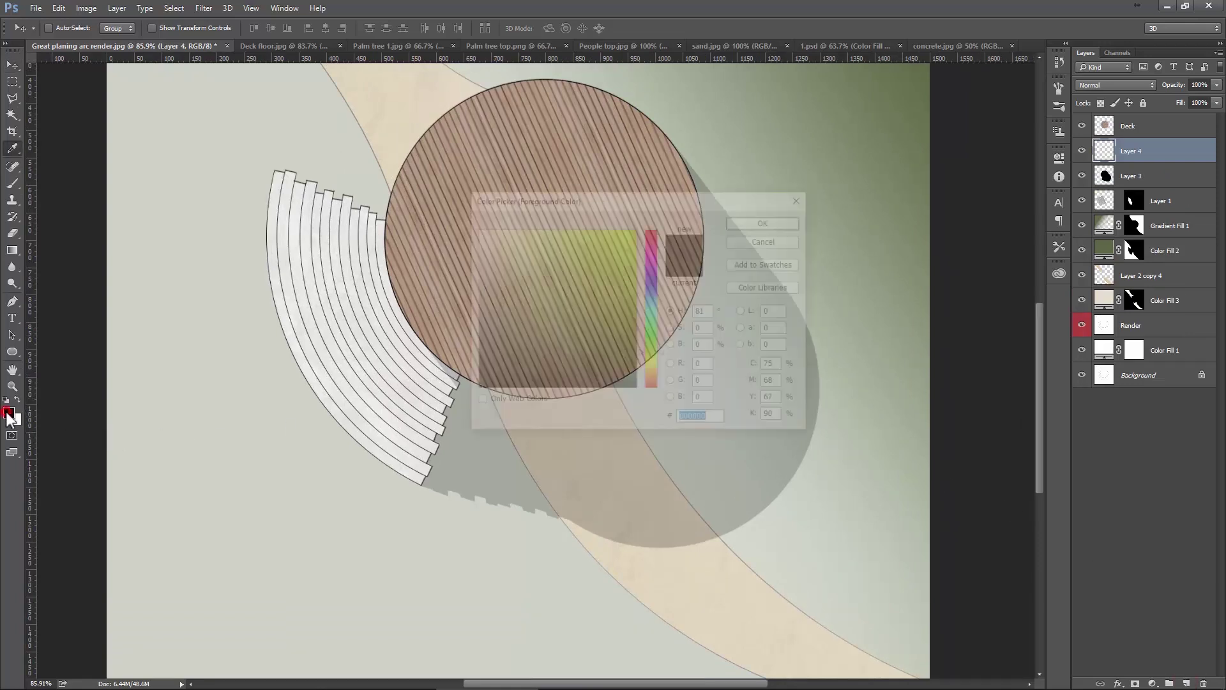
pyautogui.moveTo(492, 356)
pyautogui.mouseDown()
pyautogui.moveTo(465, 353)
pyautogui.moveTo(484, 368)
pyautogui.mouseUp()
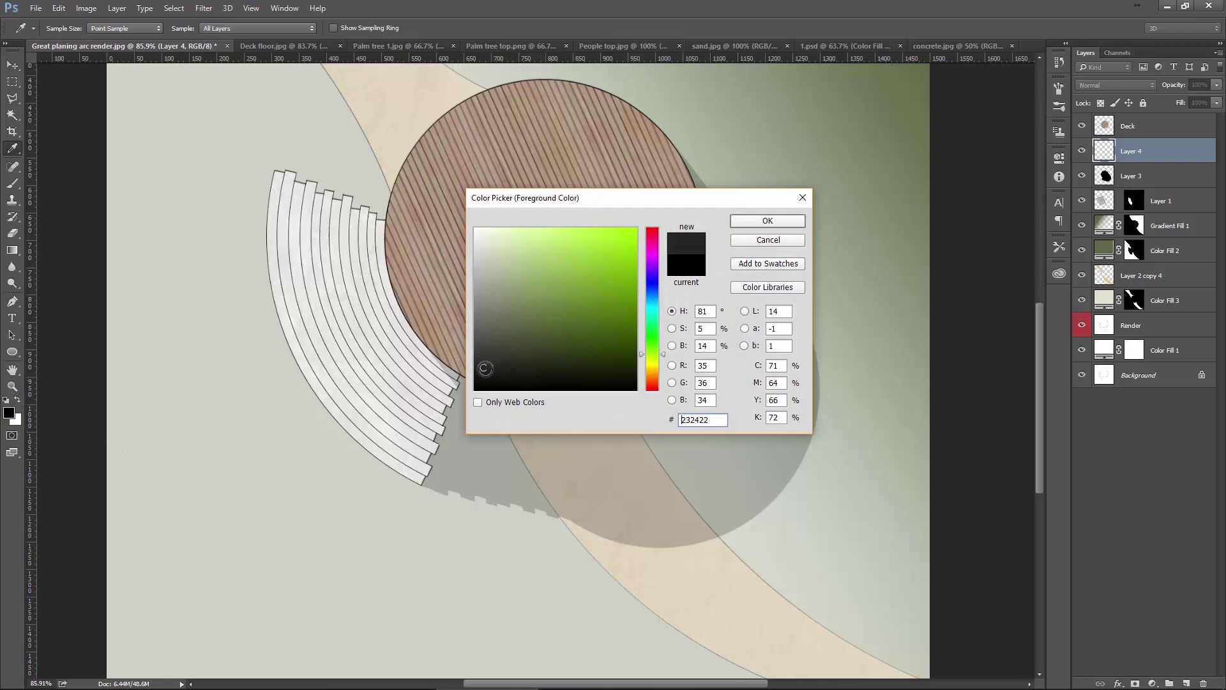
pyautogui.click(768, 220)
# Brush a 600 px dark circle under the deck, then smaller dabs under the steps.
pyautogui.click(12, 183)
pyautogui.press('[')
pyautogui.press(']')
pyautogui.click(560, 270)
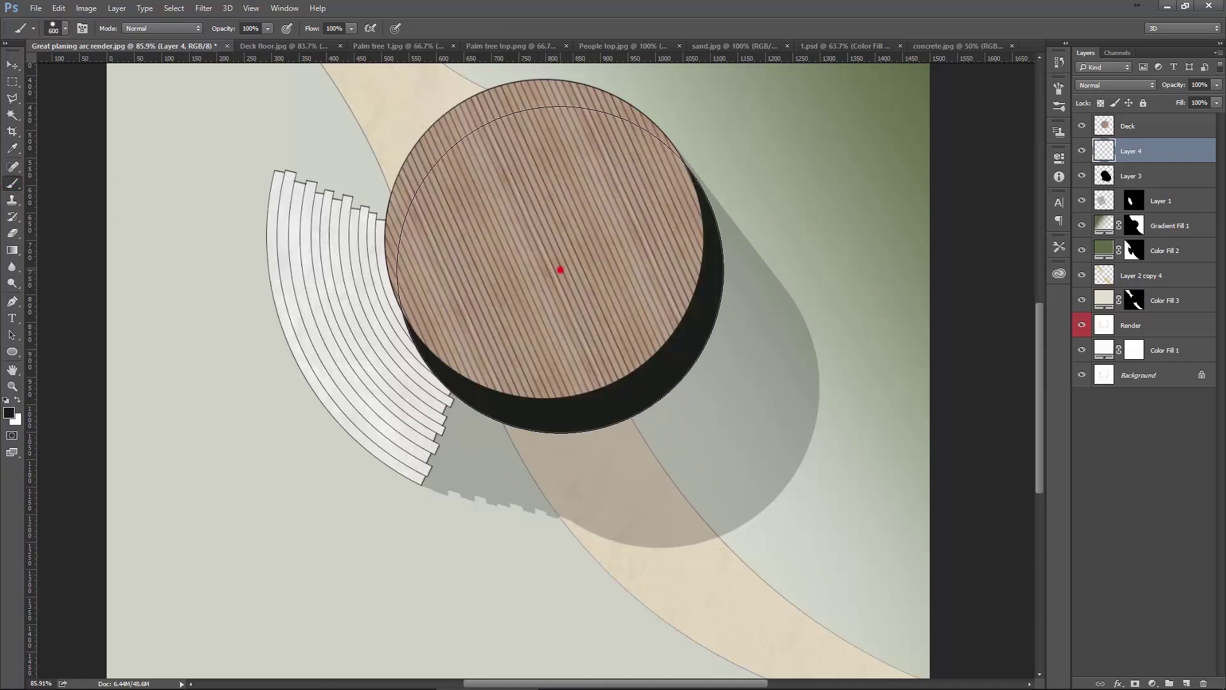
pyautogui.press('[')
pyautogui.press('[')
pyautogui.press('[')
pyautogui.press('[')
pyautogui.click(452, 397)
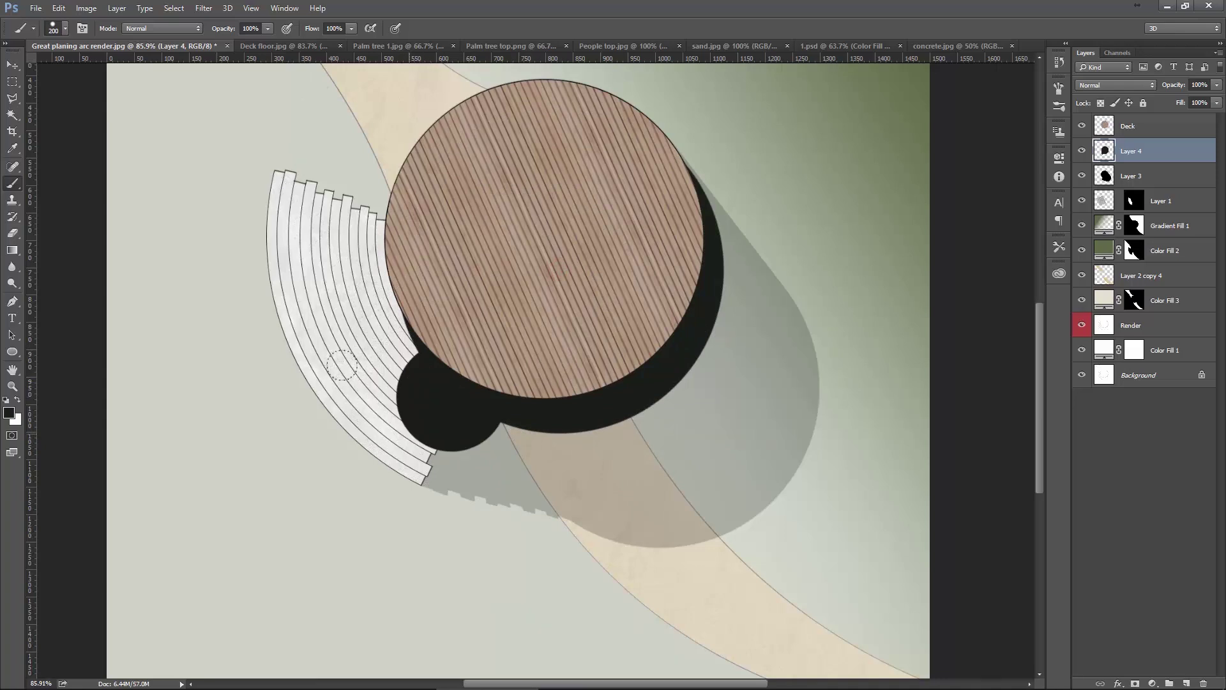
pyautogui.click(409, 432)
# Restack Layer 4 below Layer 1 so the shadows sit beneath the steps.
pyautogui.press('v')
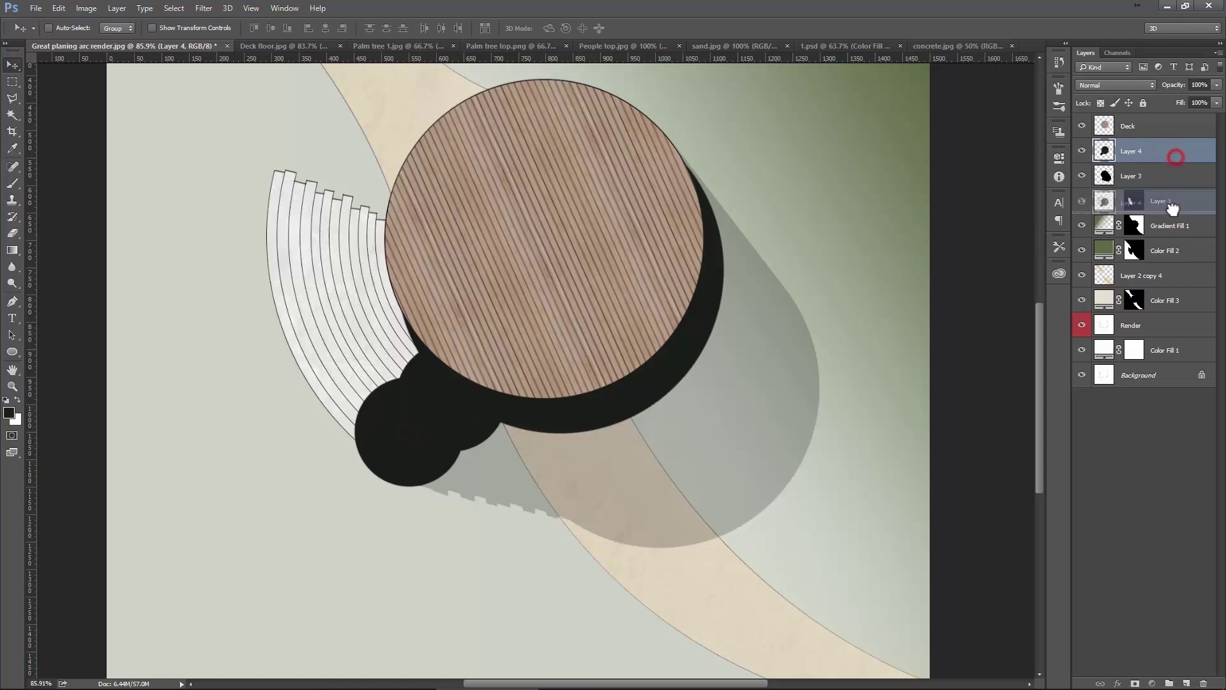
pyautogui.moveTo(1165, 155); pyautogui.dragTo(1164, 214)
pyautogui.scroll(1, 393, 434)
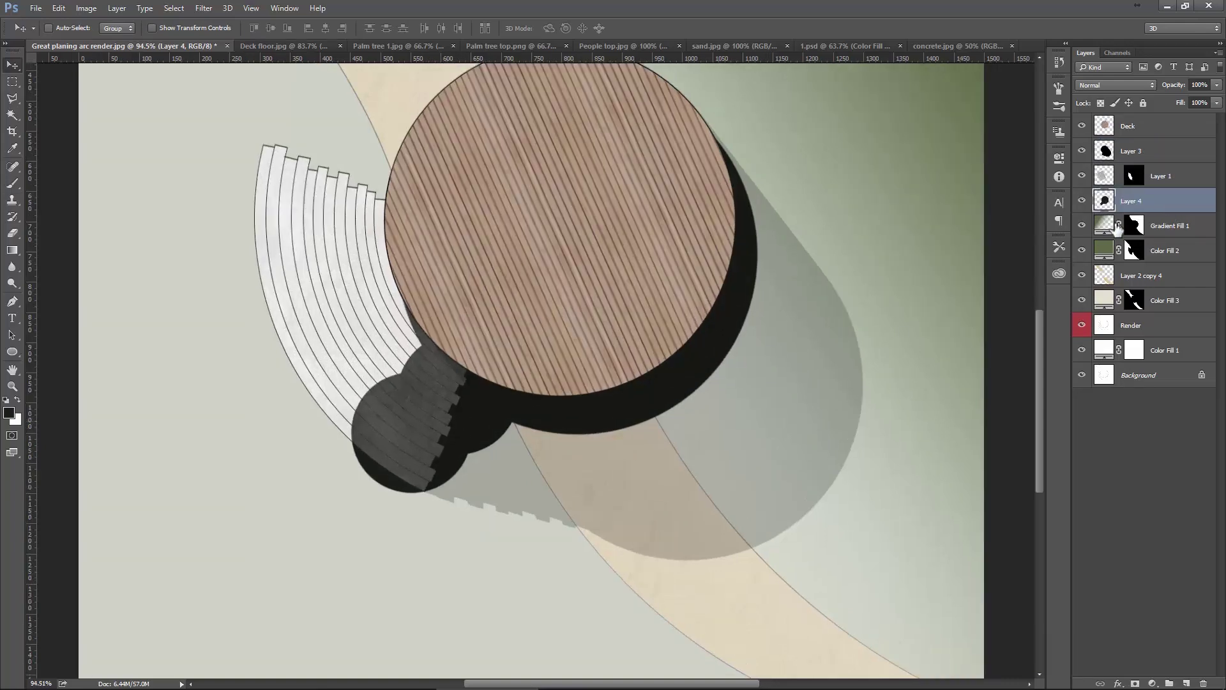
pyautogui.scroll(3, 581, 391)
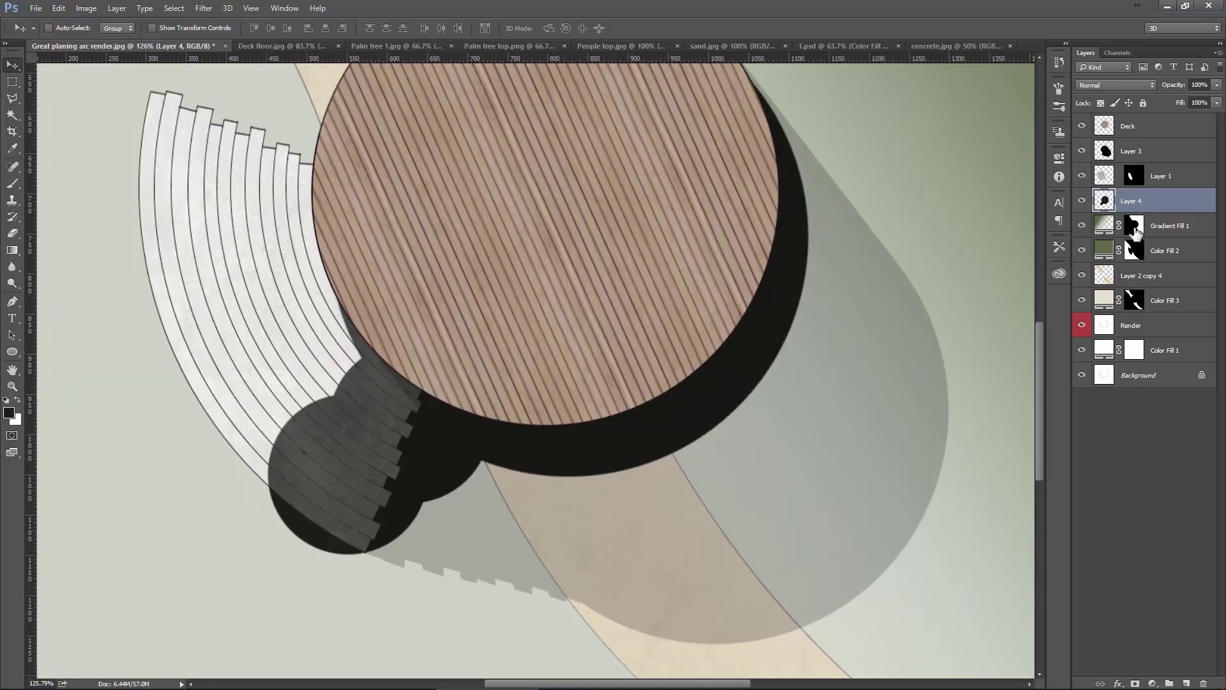
# Load the arc steps' mask as a selection and delete that area from the Layer 4 shadow.
pyautogui.click(1130, 180)
pyautogui.keyDown('ctrl'); pyautogui.click(1134, 182); pyautogui.keyUp('ctrl')
pyautogui.click(1104, 202)
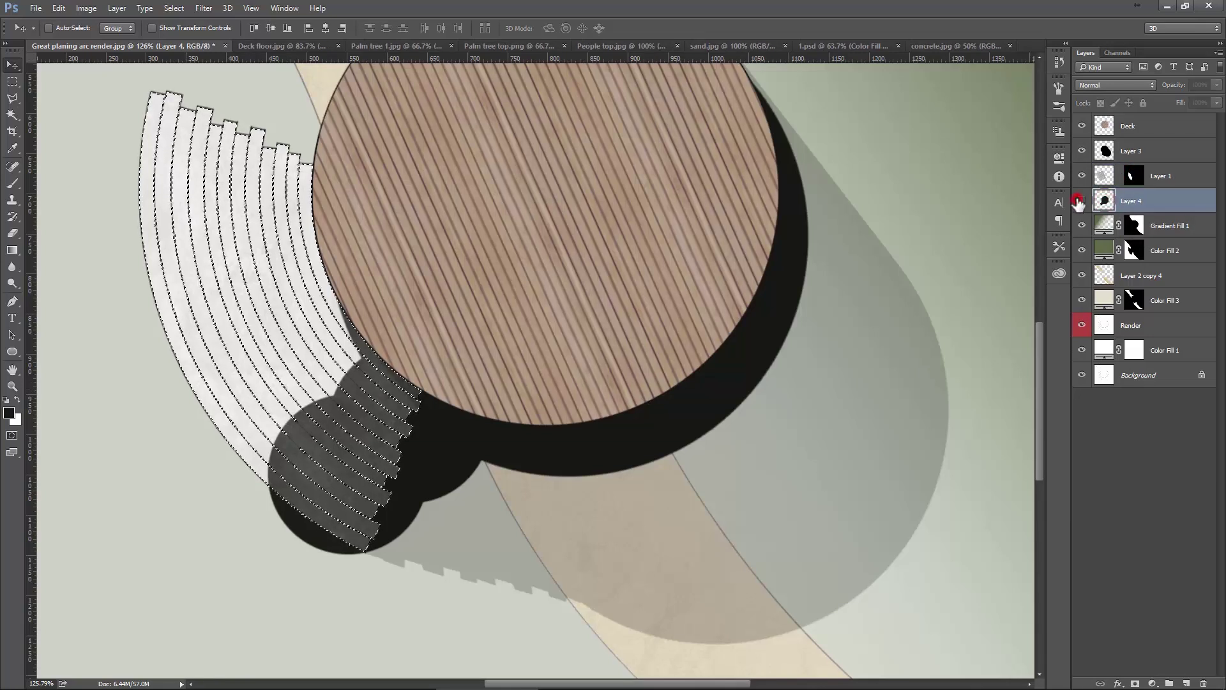
pyautogui.press('Delete')
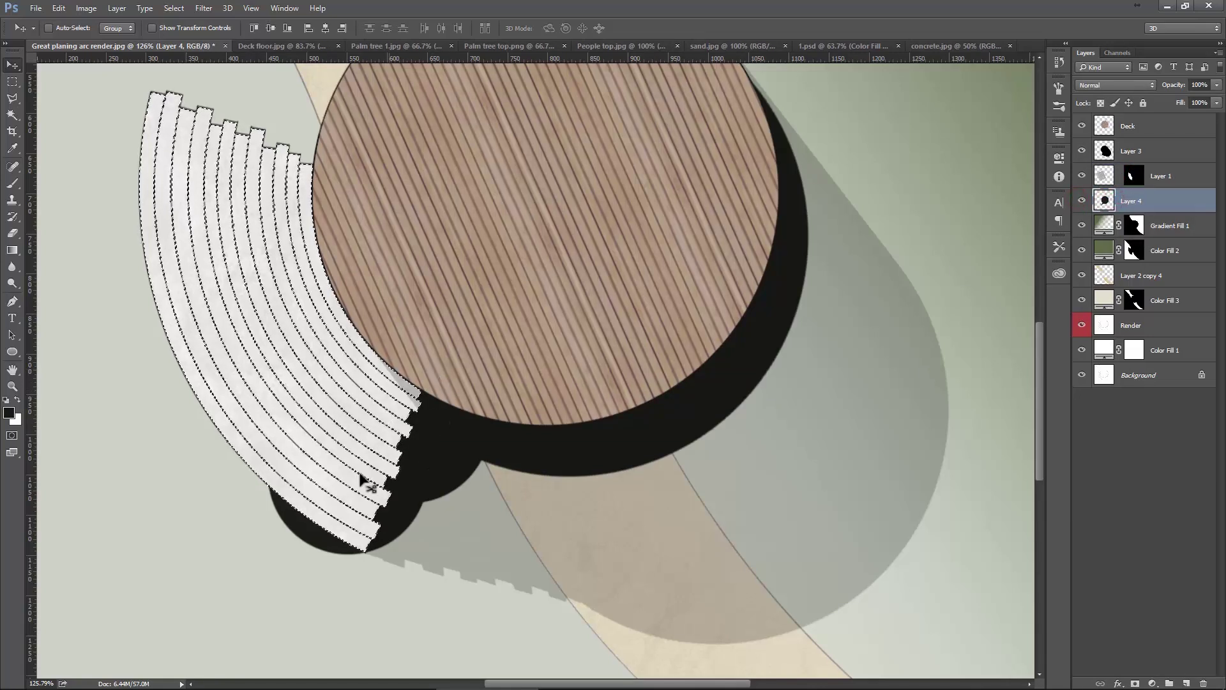
pyautogui.hotkey('ctrl', 'd')
pyautogui.scroll(5, 348, 492)
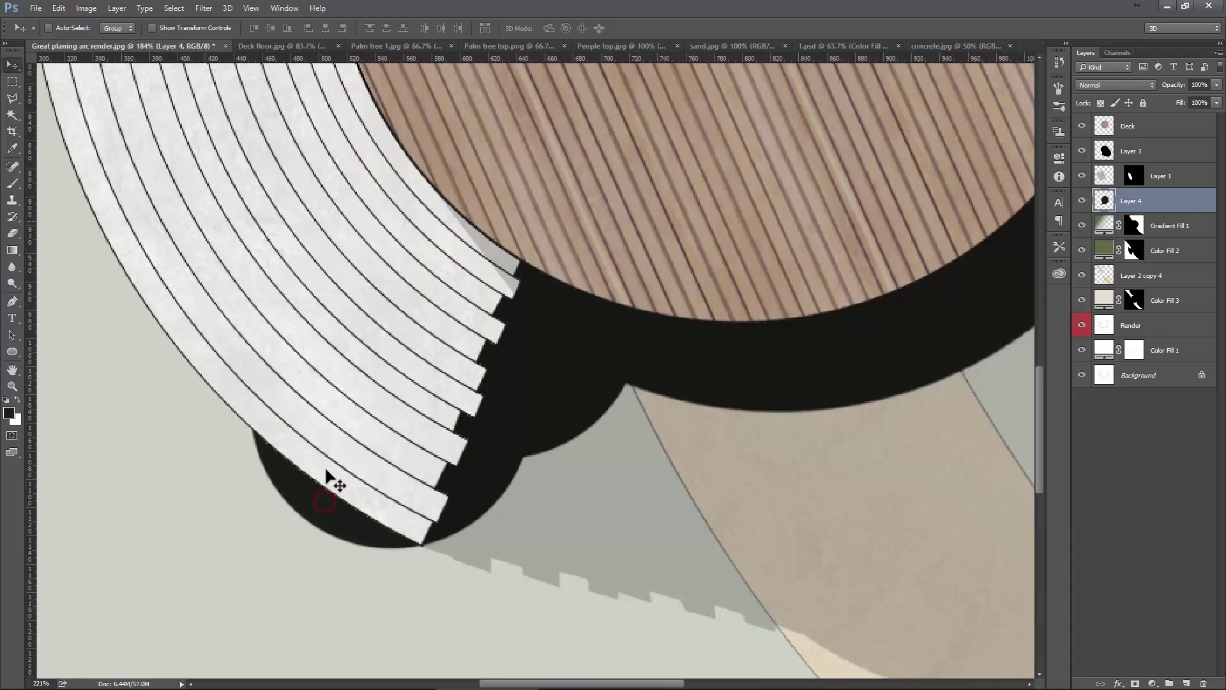
# Marquee-select and delete the leftover black shadow at the steps' lower end.
pyautogui.click(14, 83)
pyautogui.moveTo(201, 382); pyautogui.dragTo(421, 580)
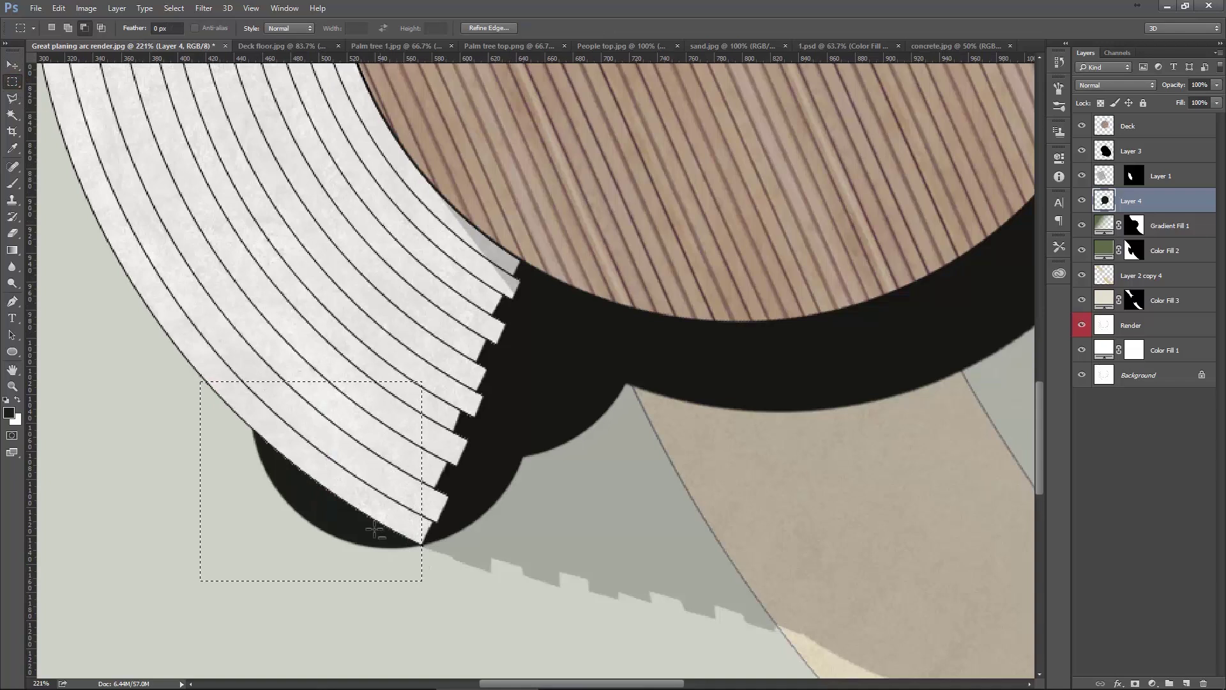
pyautogui.press('Delete')
pyautogui.hotkey('ctrl', 'd')
pyautogui.press('v')
pyautogui.scroll(-5, 635, 360)
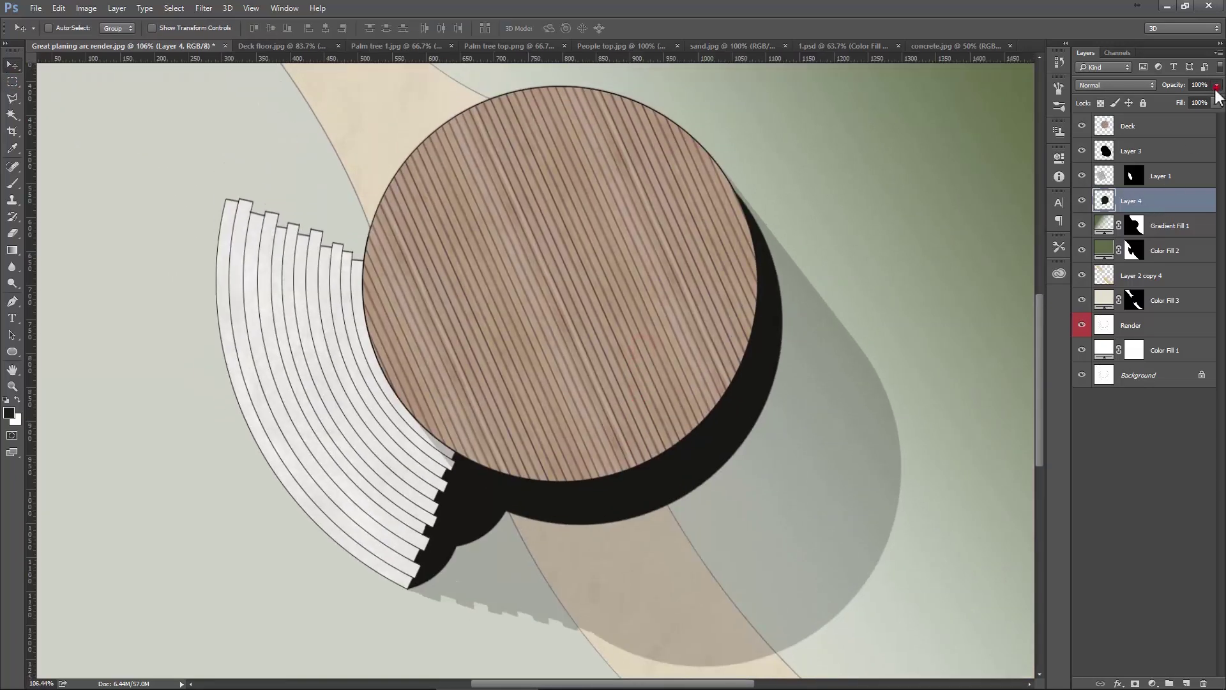
# Set the Layer 4 shadow's opacity to 15%.
pyautogui.moveTo(1169, 97); pyautogui.dragTo(1159, 95)
pyautogui.click(1194, 85)
pyautogui.write('15')
pyautogui.click(955, 199)
pyautogui.scroll(-3, 775, 301)
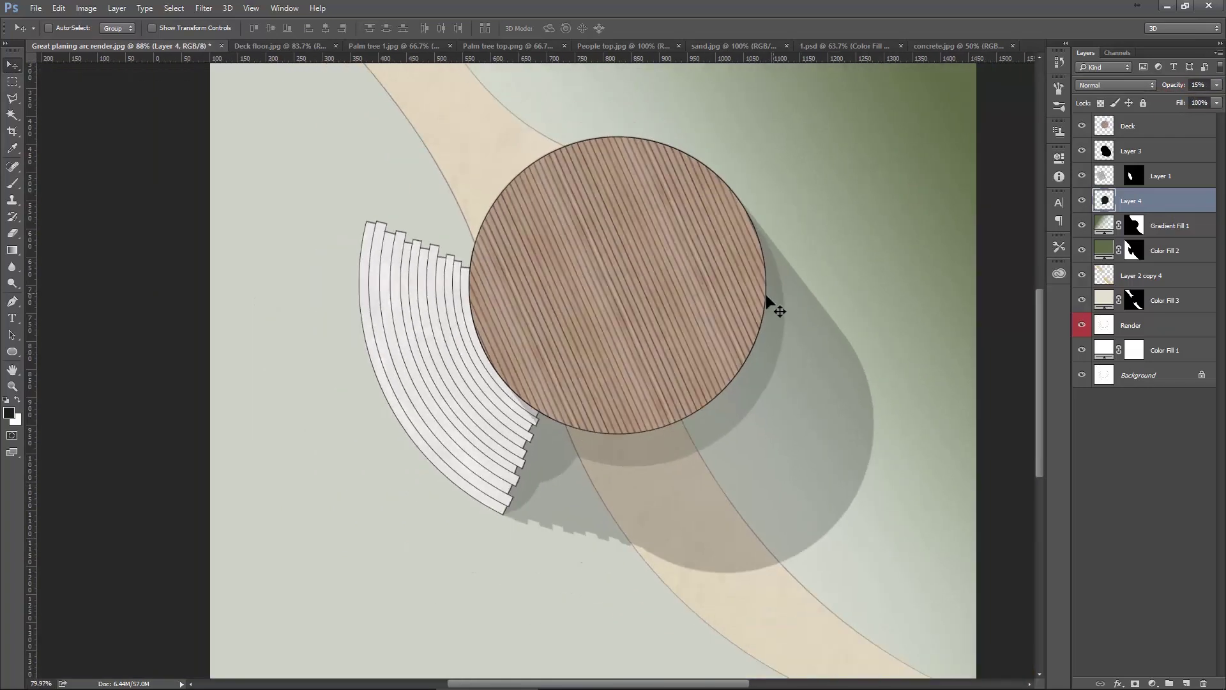
pyautogui.scroll(1, 623, 335)
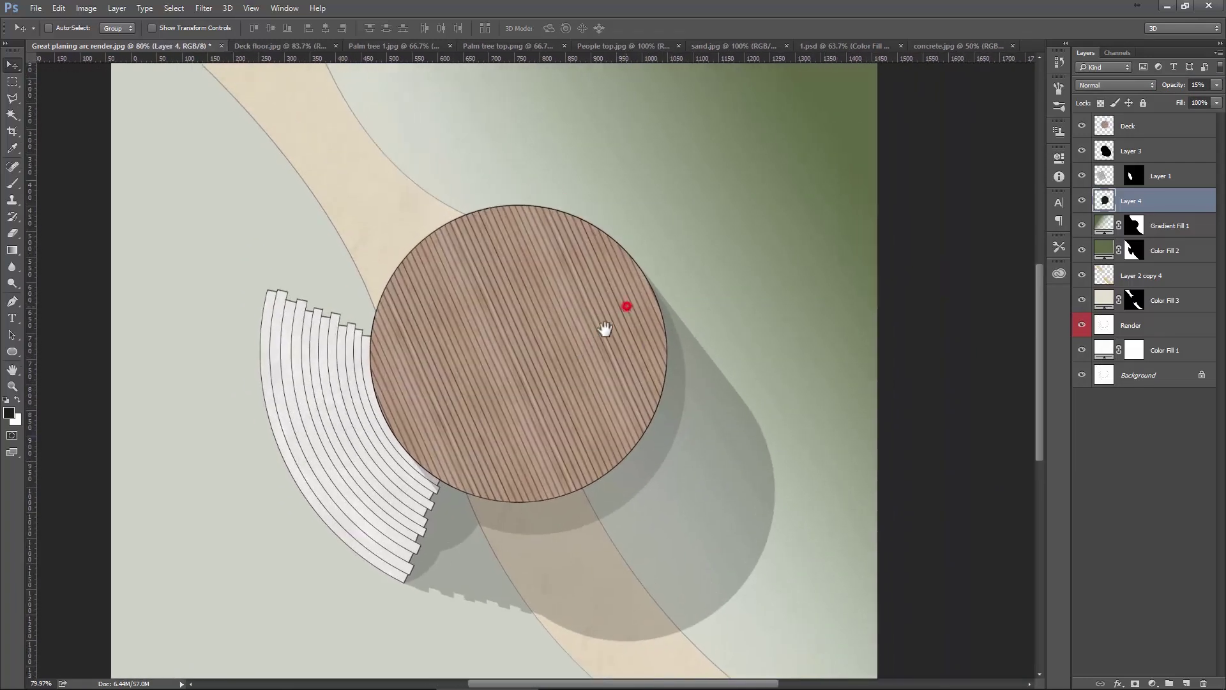
pyautogui.scroll(1, 610, 332)
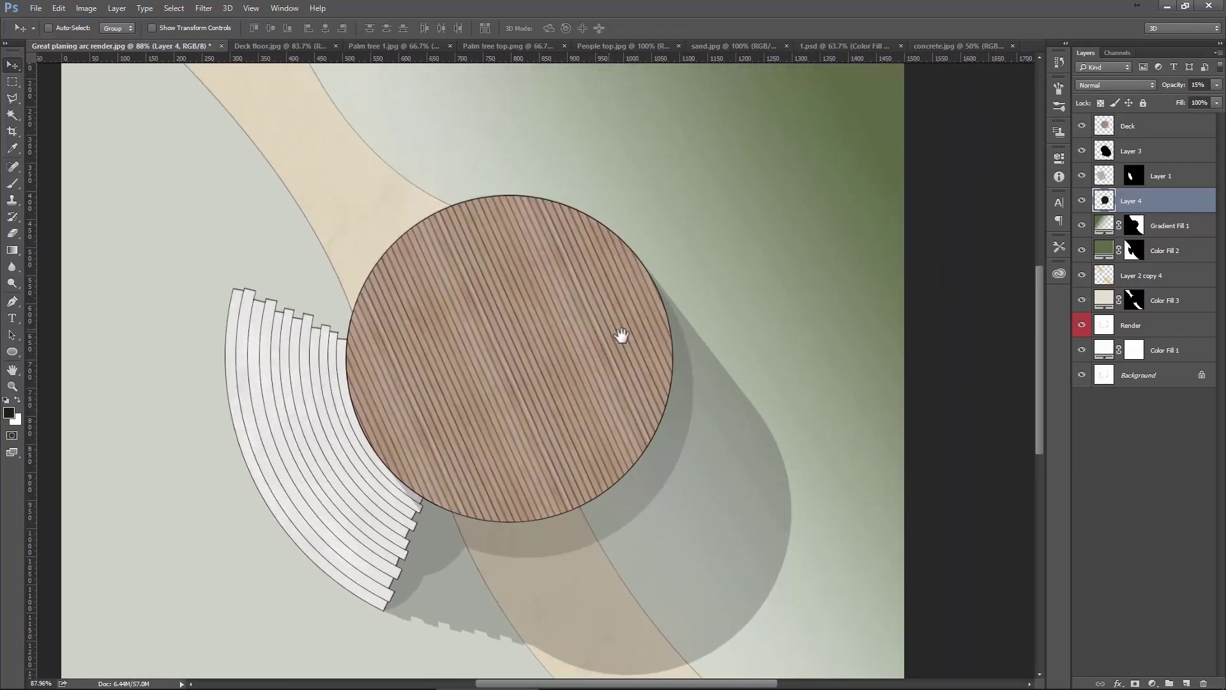
pyautogui.scroll(1, 621, 335)
pyautogui.scroll(1, 609, 351)
pyautogui.scroll(1, 562, 326)
pyautogui.scroll(3, 530, 320)
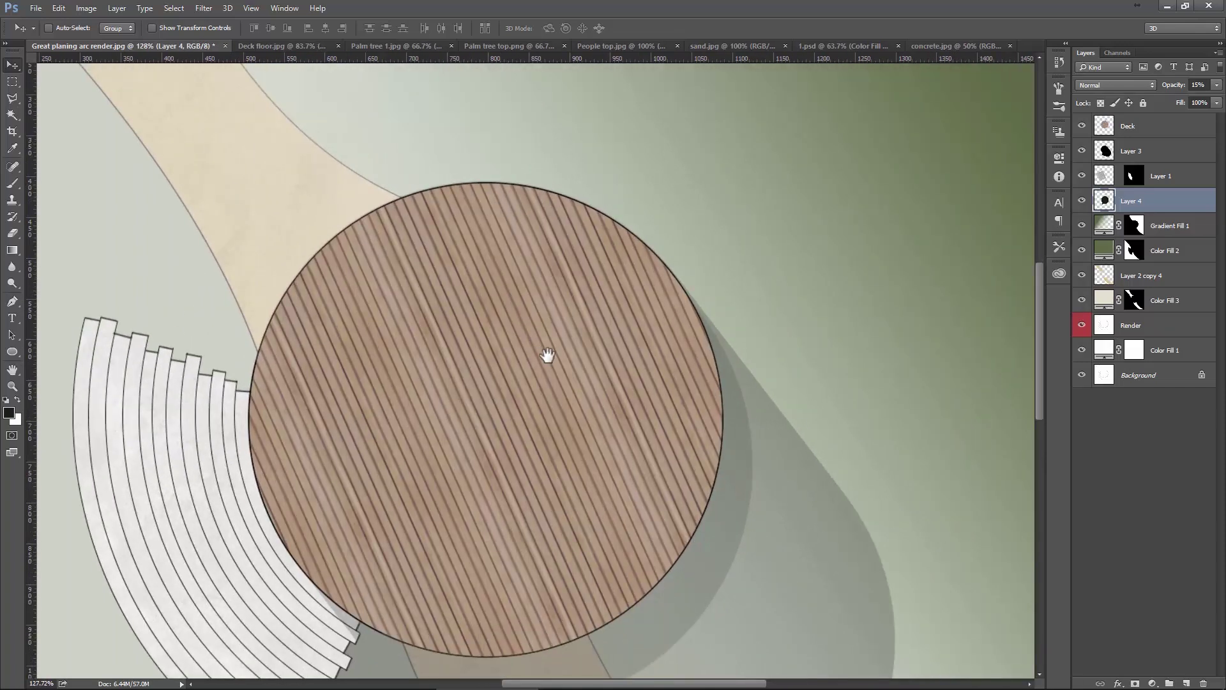
pyautogui.scroll(1, 534, 293)
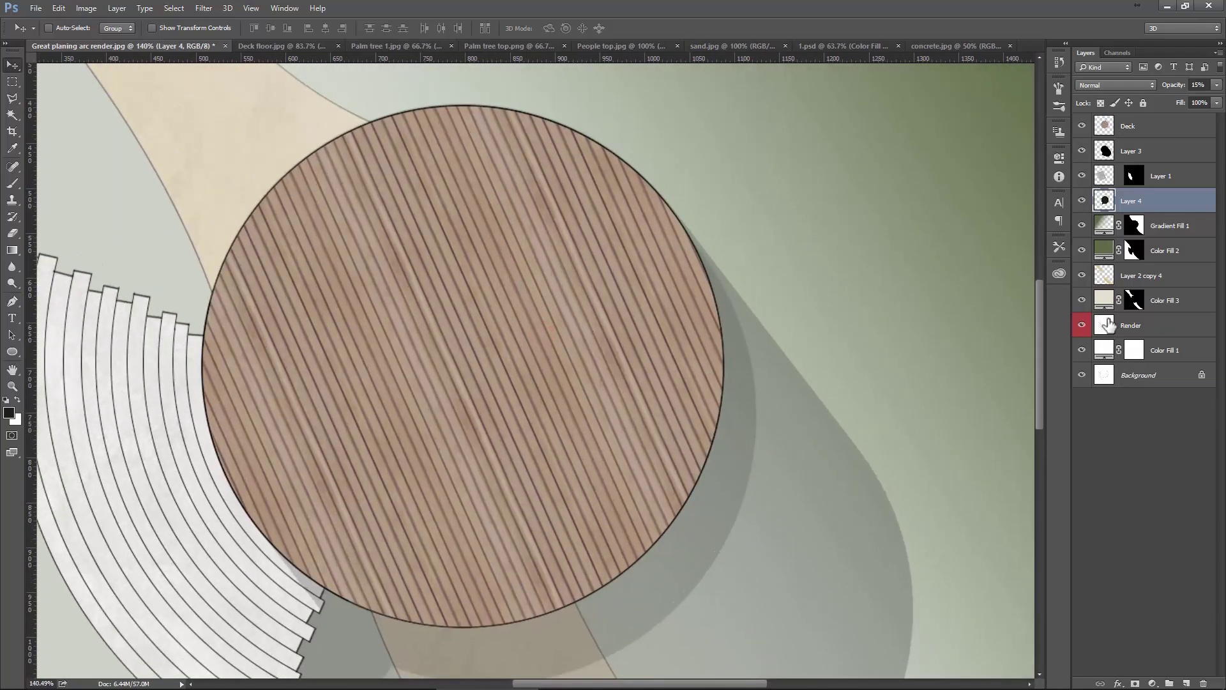
# Try a Magic Wand selection of the deck circle on the Render layer.
pyautogui.click(1149, 330)
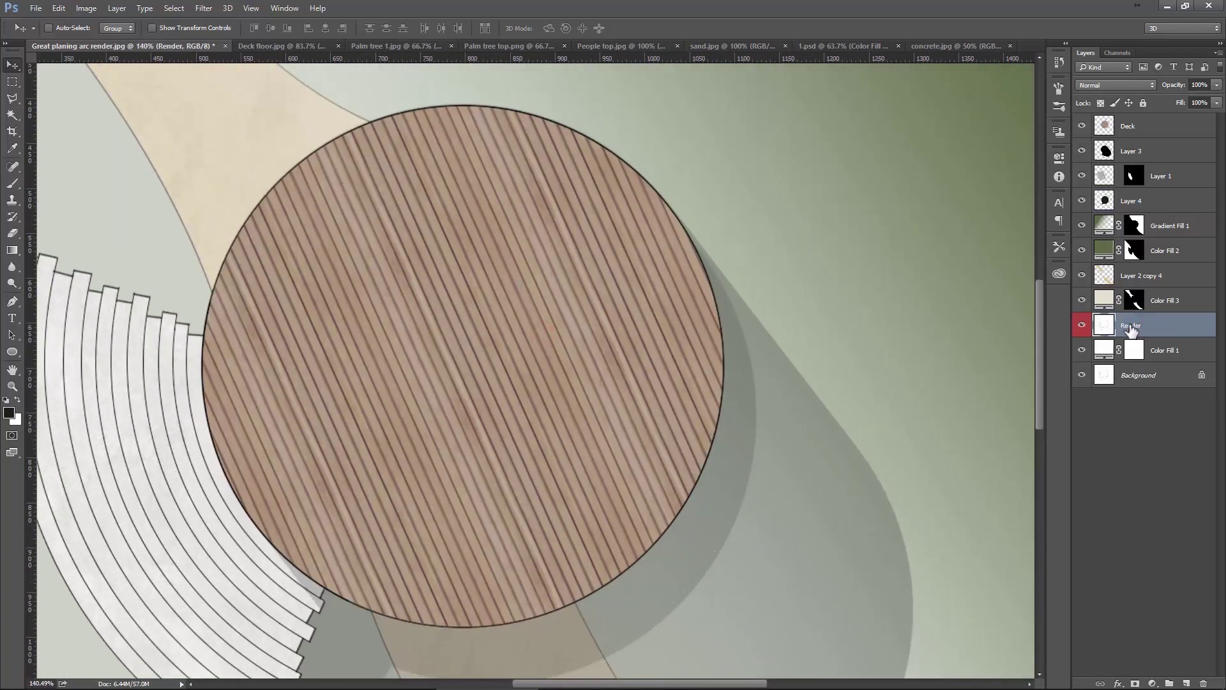
pyautogui.click(14, 113)
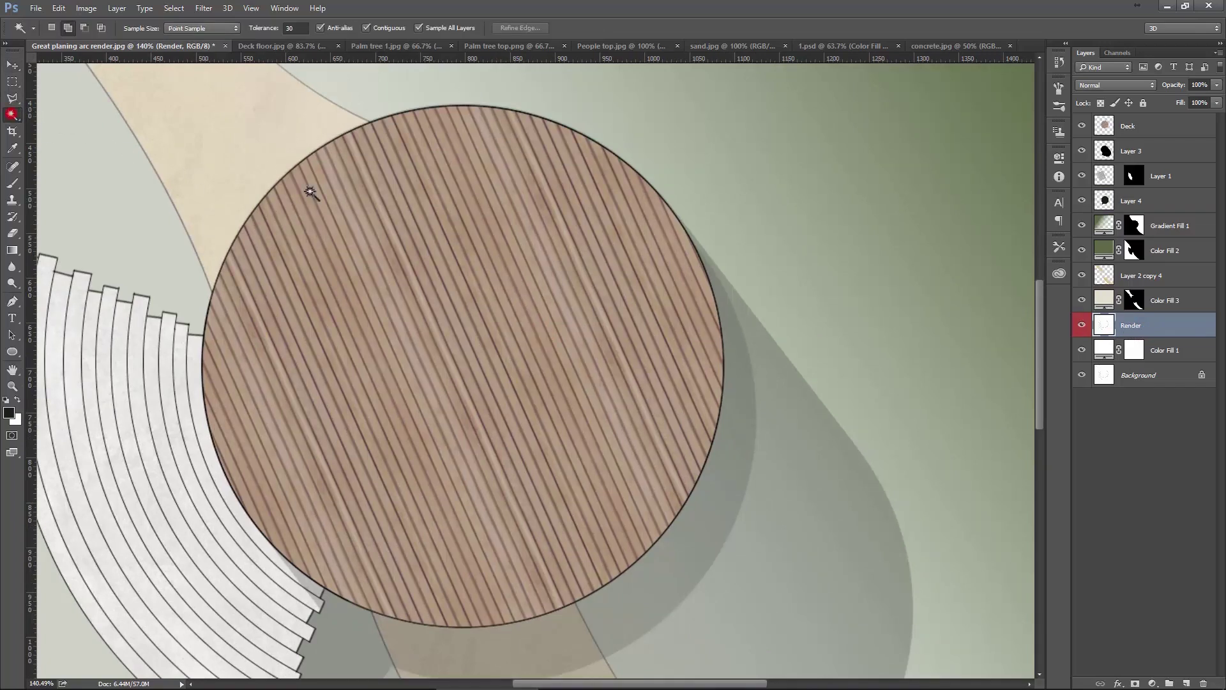
pyautogui.click(541, 294)
# Give the Deck layer a yellow colour label, replacing a first blue choice, and select the round deck shape.
pyautogui.click(1105, 131)
pyautogui.rightClick(1084, 127)
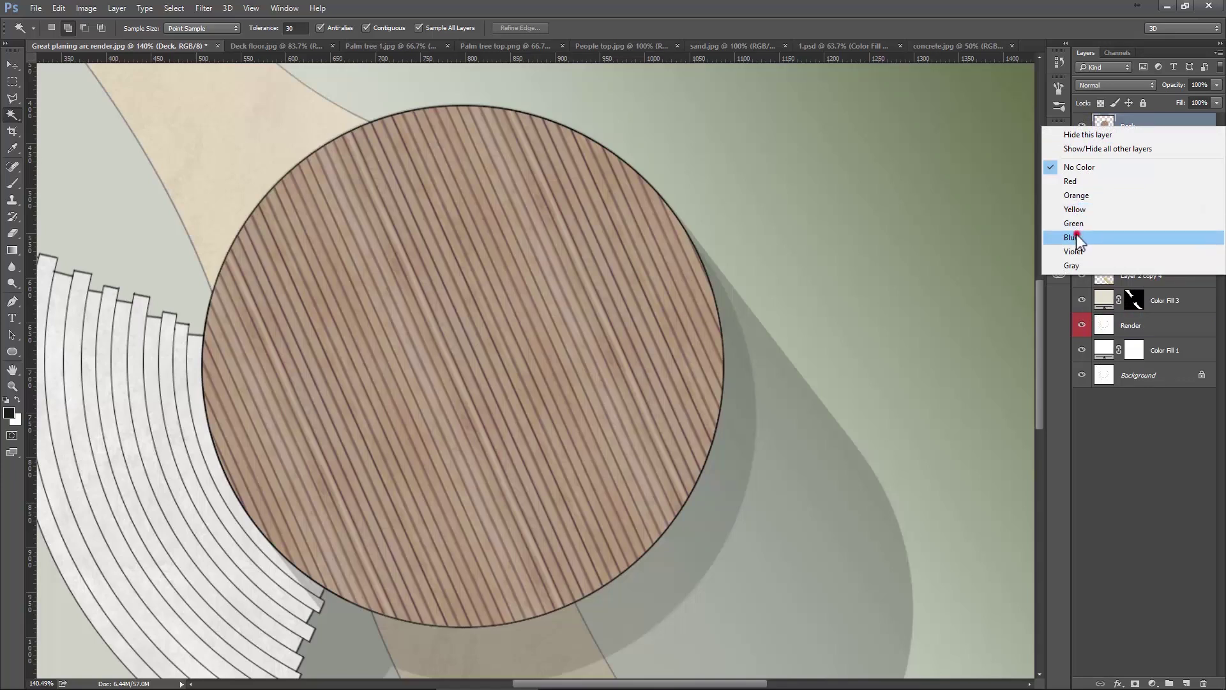
pyautogui.click(1078, 234)
pyautogui.rightClick(1071, 124)
pyautogui.click(1084, 124)
pyautogui.rightClick(1085, 122)
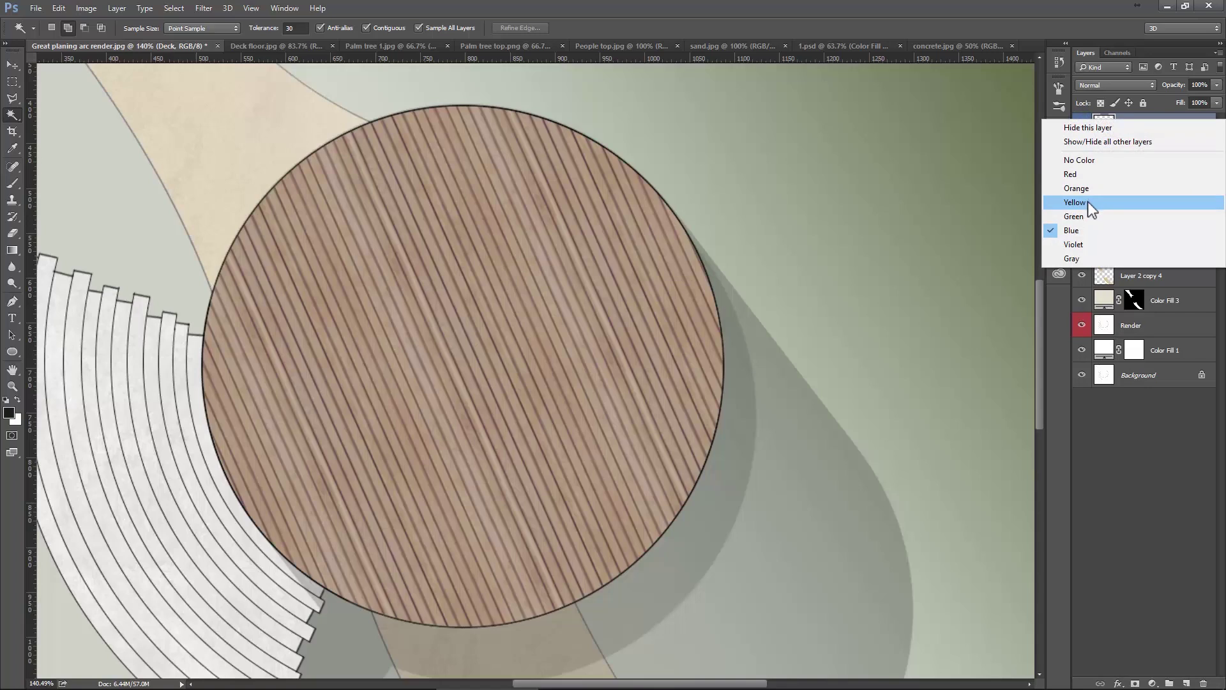
pyautogui.click(1084, 203)
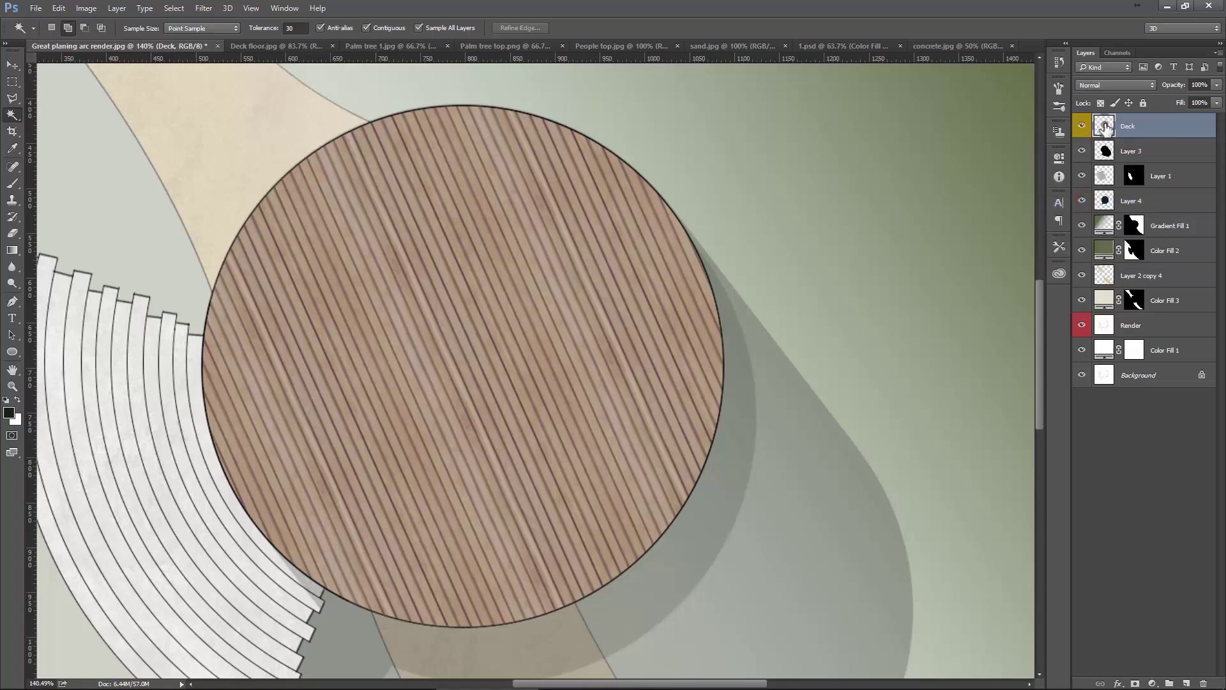
pyautogui.keyDown('ctrl'); pyautogui.click(1107, 127); pyautogui.keyUp('ctrl')
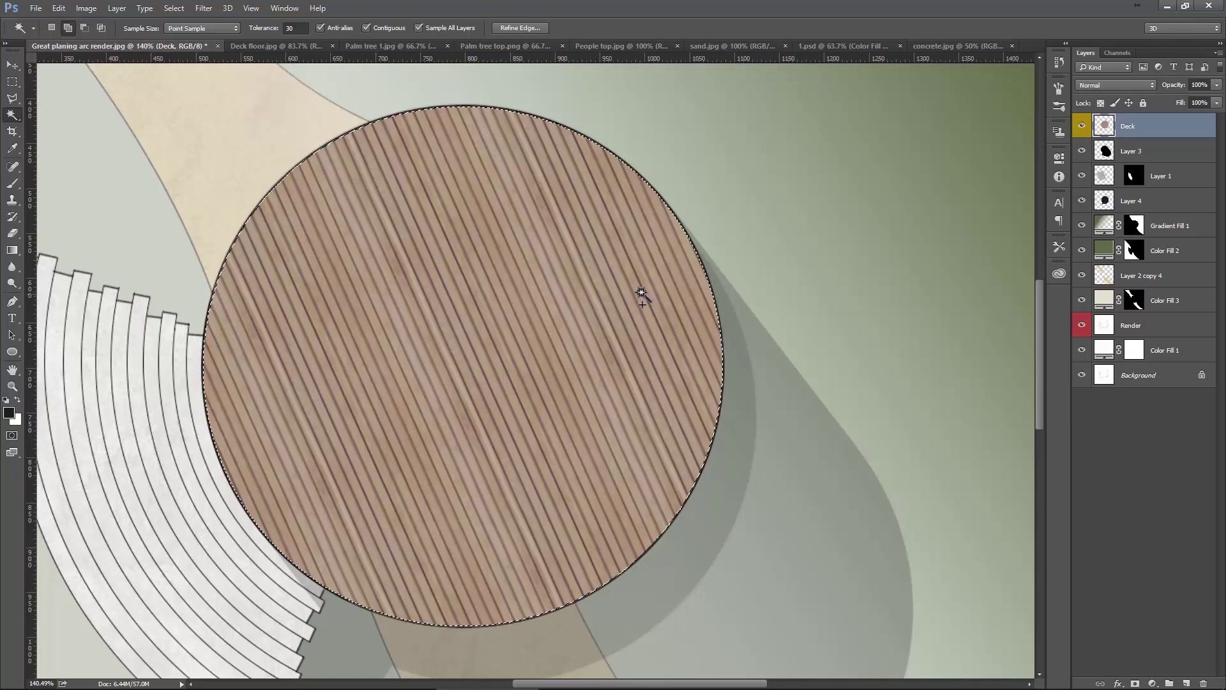
pyautogui.scroll(-2, 632, 292)
# Add a new layer above Deck and name it 'Balcony'.
pyautogui.press('v')
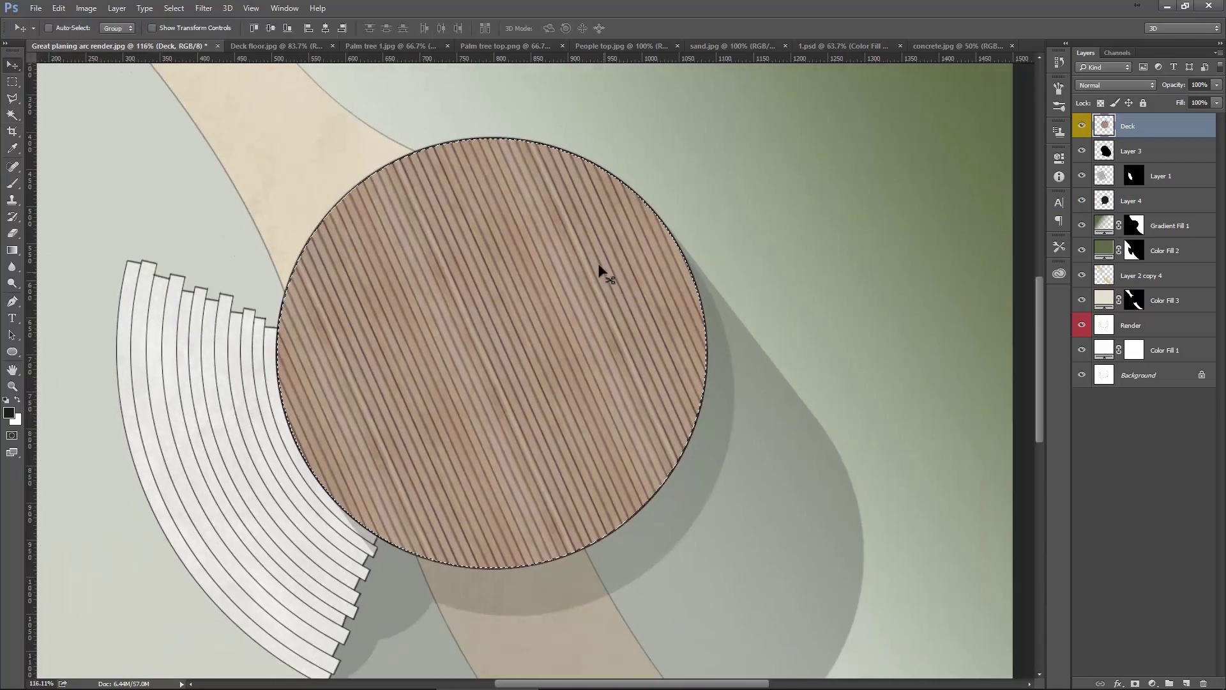
pyautogui.click(1186, 683)
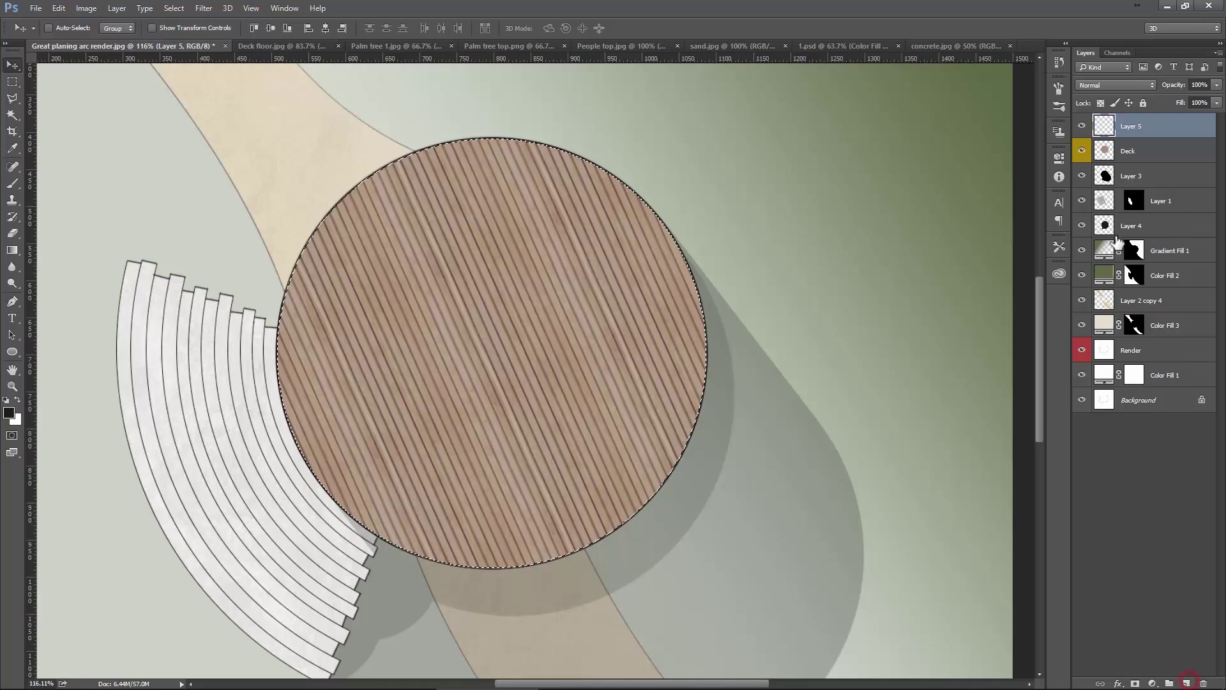
pyautogui.doubleClick(1136, 126)
pyautogui.write('Balcony')
pyautogui.press('Return')
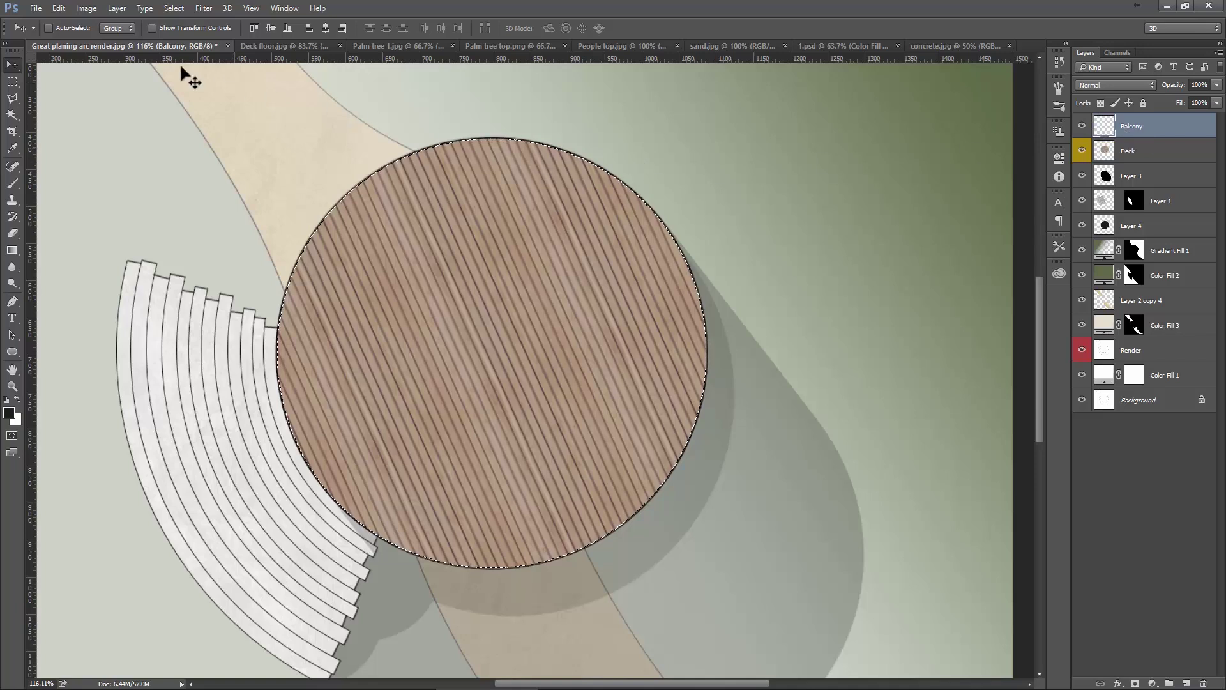
# Stroke the deck selection on Balcony with a 1 px line, redoing a first 2 px stroke.
pyautogui.click(58, 8)
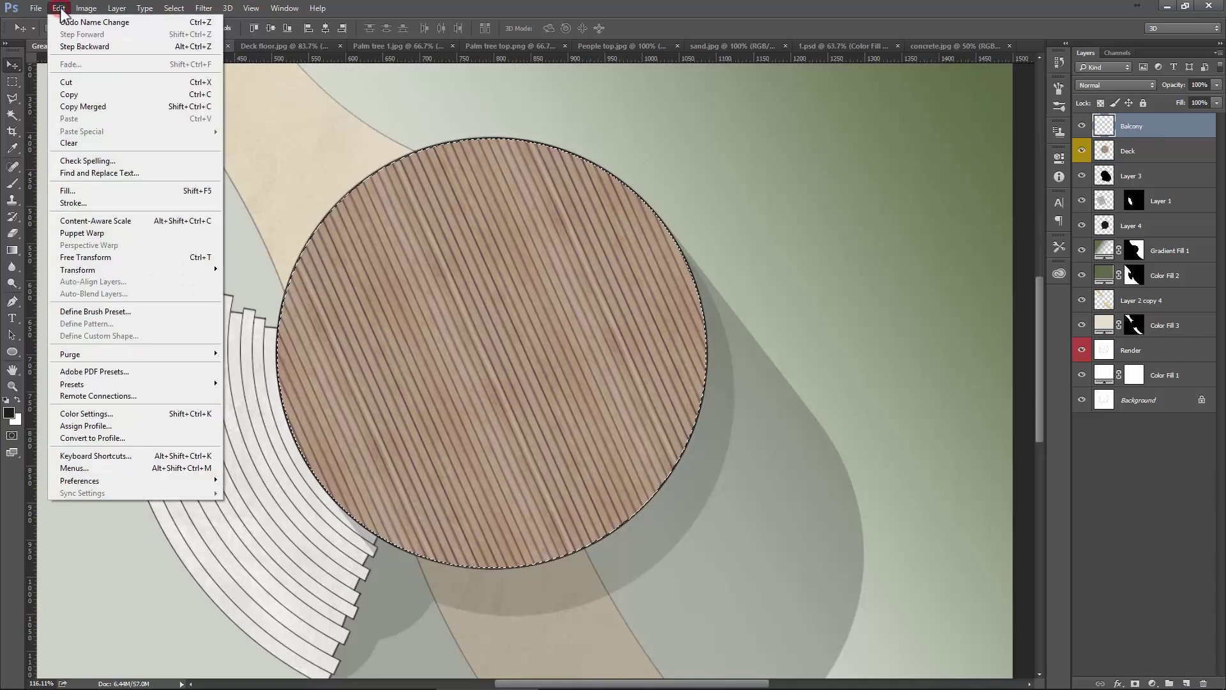
pyautogui.click(95, 204)
pyautogui.click(573, 197)
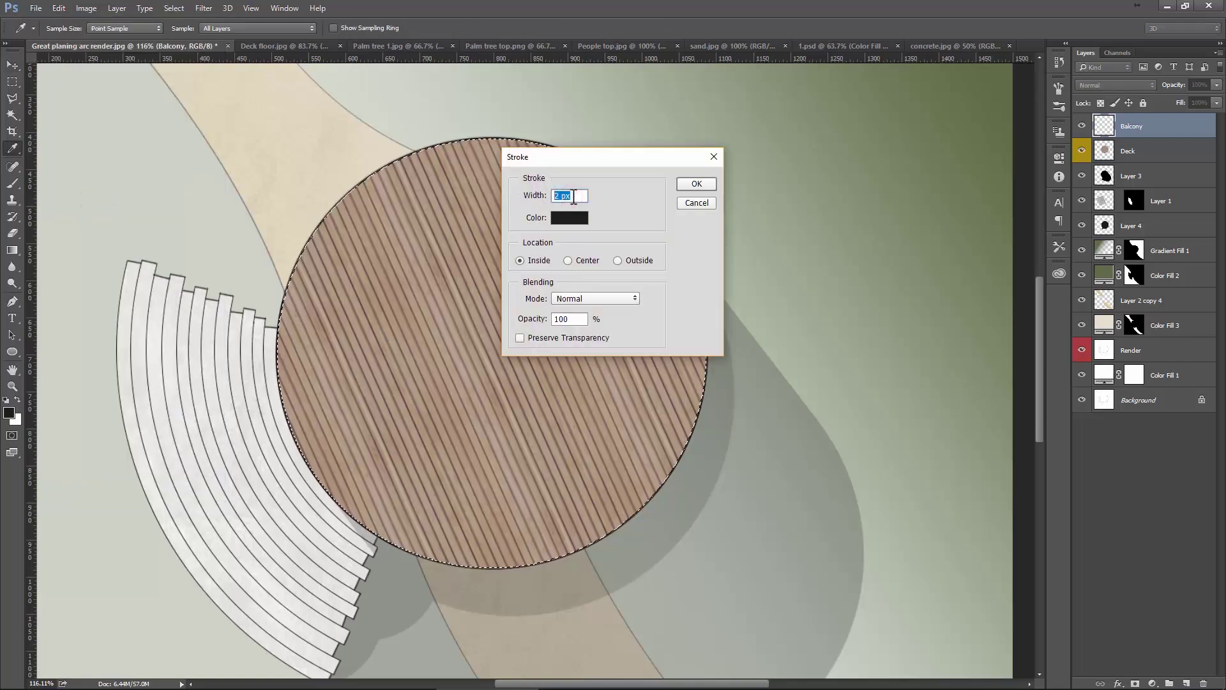
pyautogui.click(686, 188)
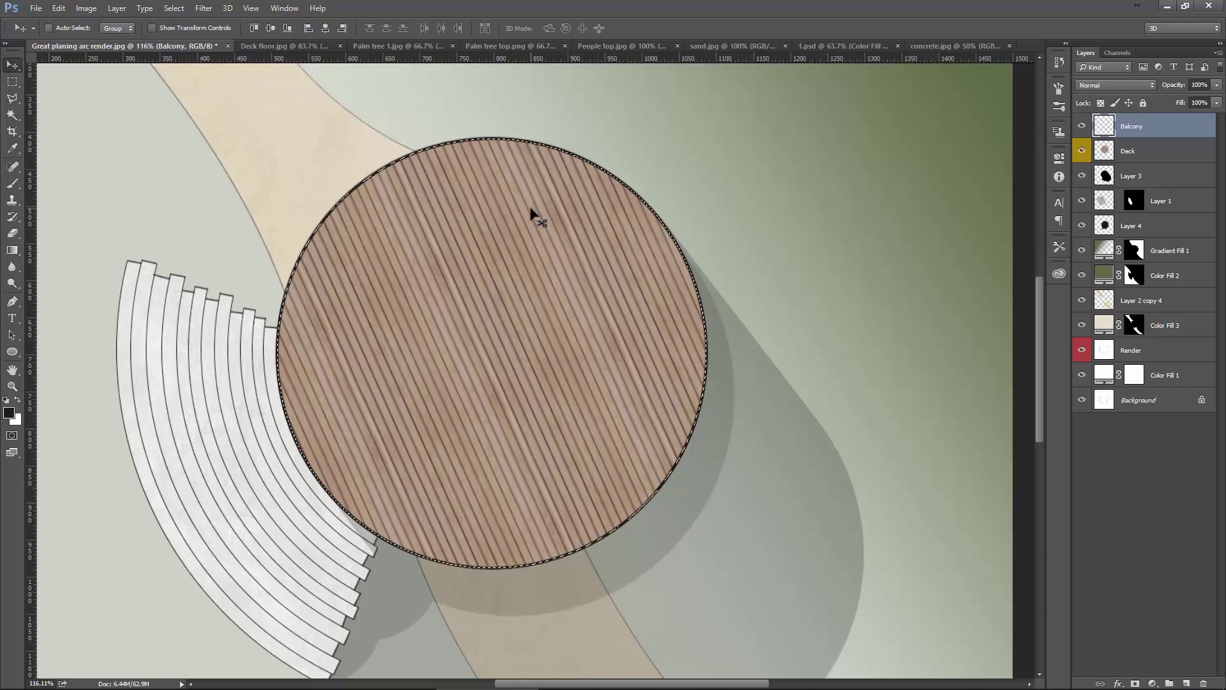
pyautogui.click(59, 8)
pyautogui.click(82, 202)
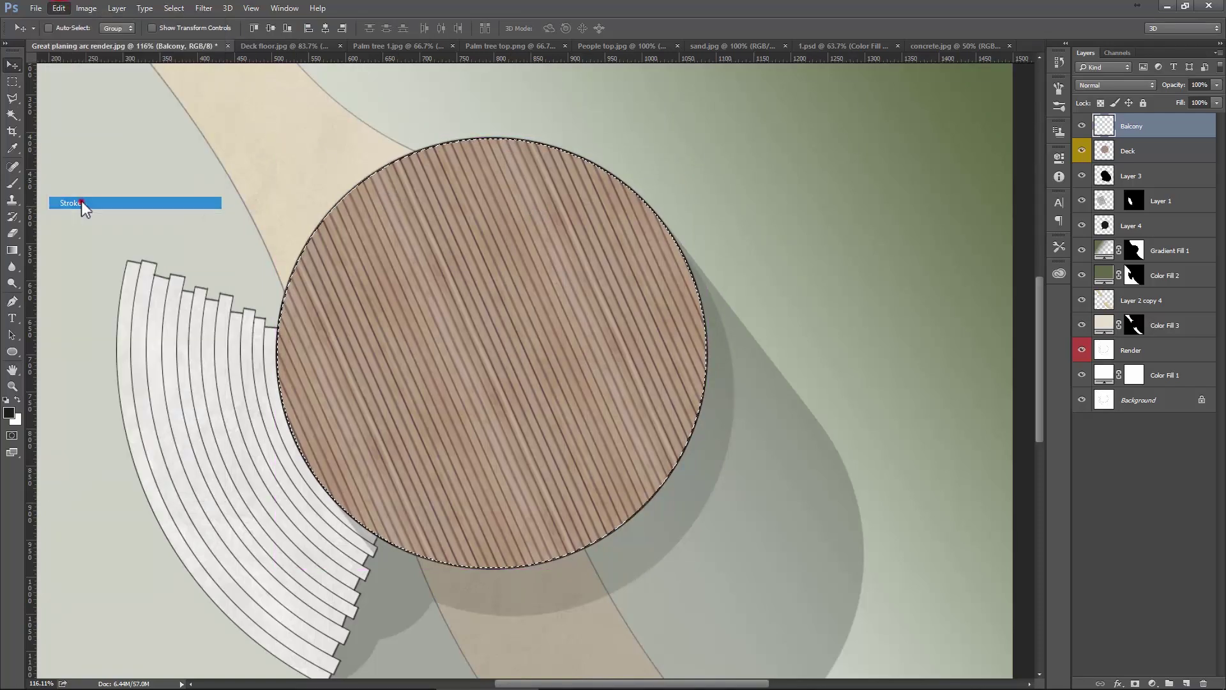
pyautogui.write('1')
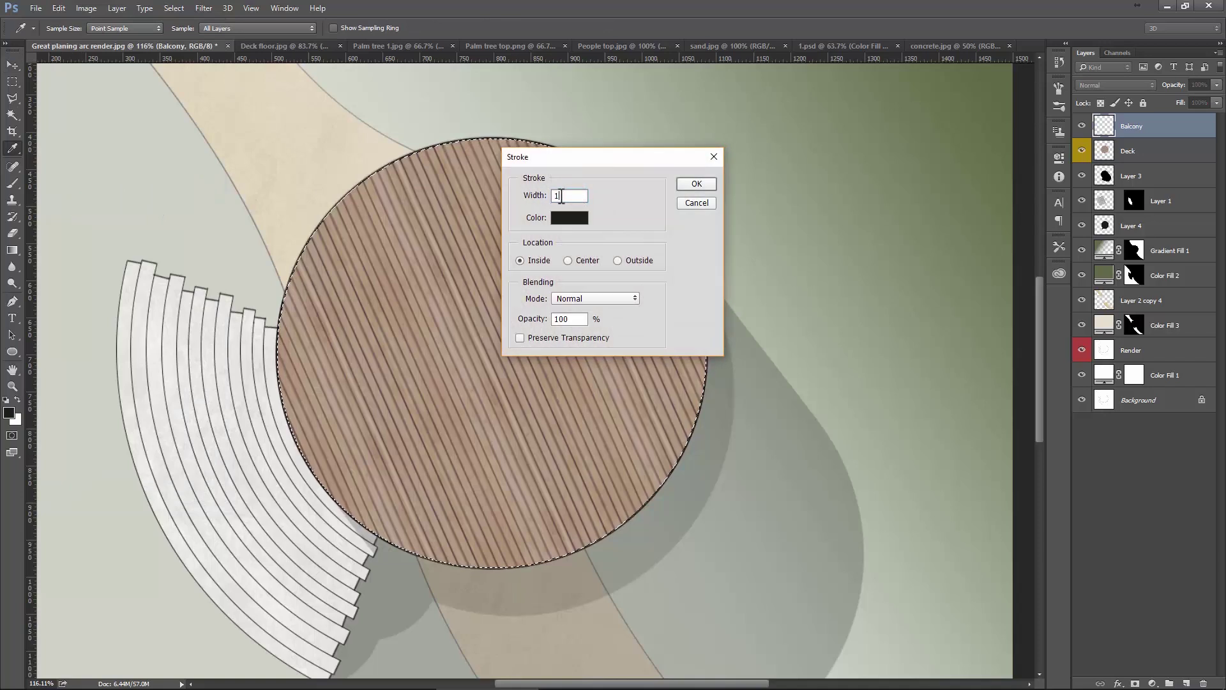
pyautogui.click(696, 185)
# Deselect and nudge the circle outline slightly down and right, off the deck edge.
pyautogui.press('v')
pyautogui.hotkey('ctrl', 'd')
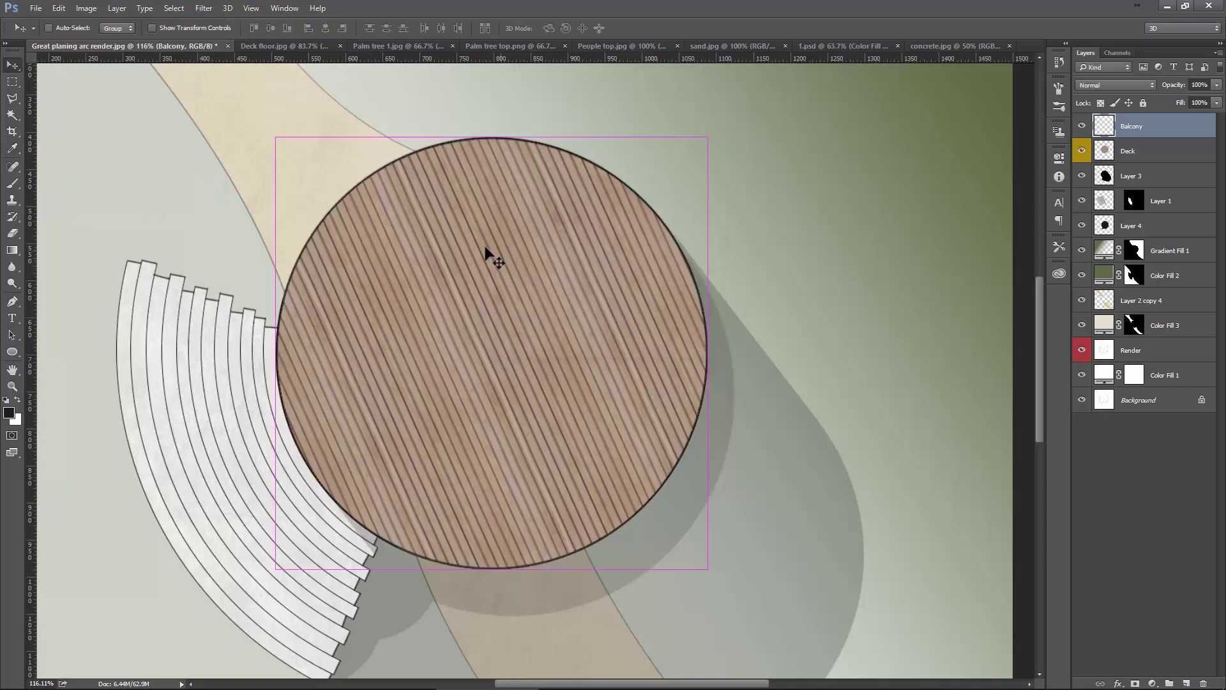
pyautogui.scroll(1, 404, 187)
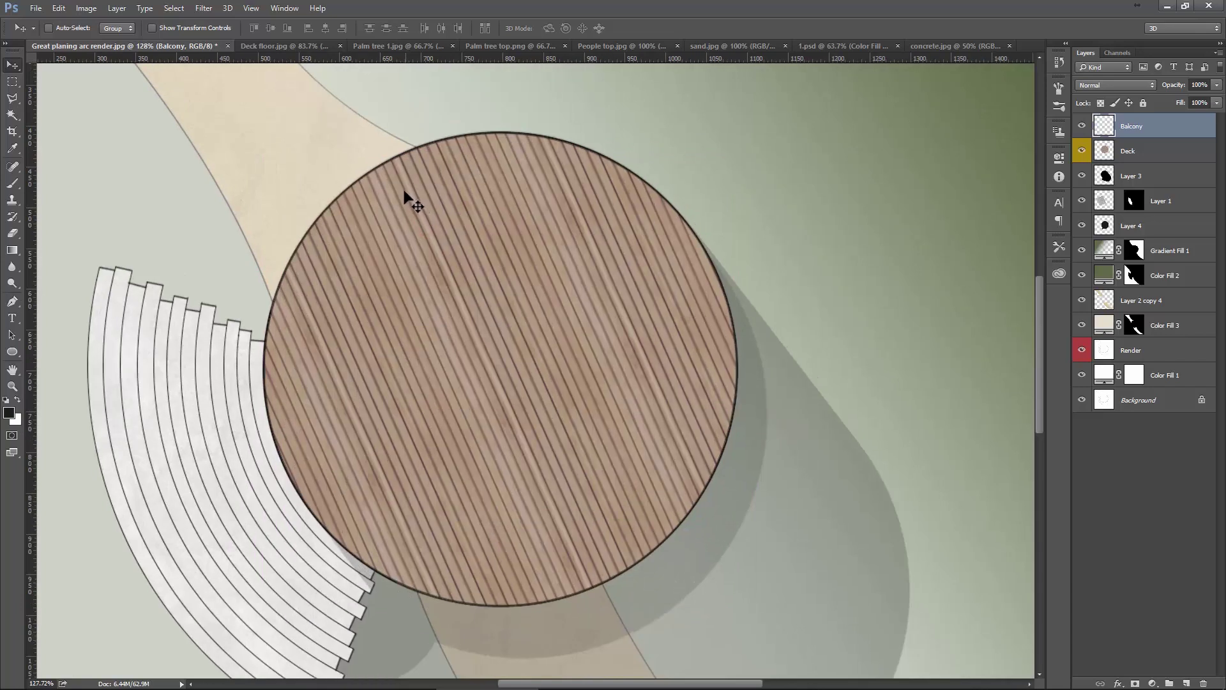
pyautogui.moveTo(403, 191); pyautogui.dragTo(418, 208)
pyautogui.scroll(3, 733, 268)
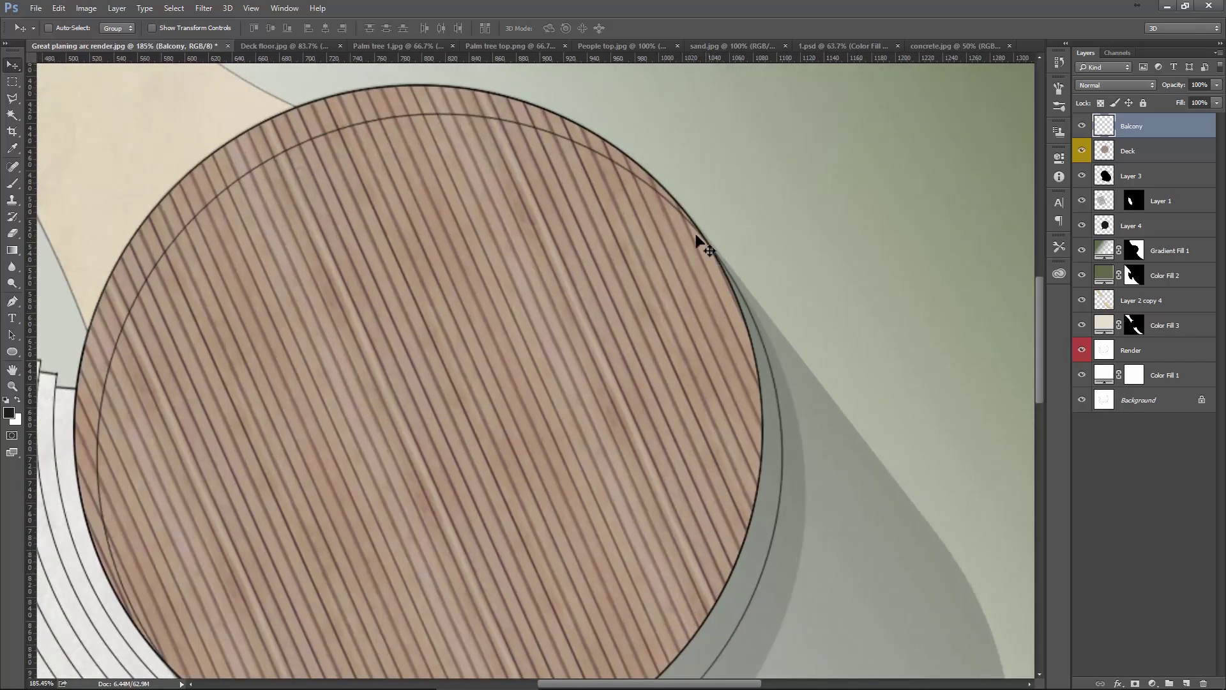
pyautogui.moveTo(709, 252); pyautogui.dragTo(707, 242)
pyautogui.scroll(-3, 651, 242)
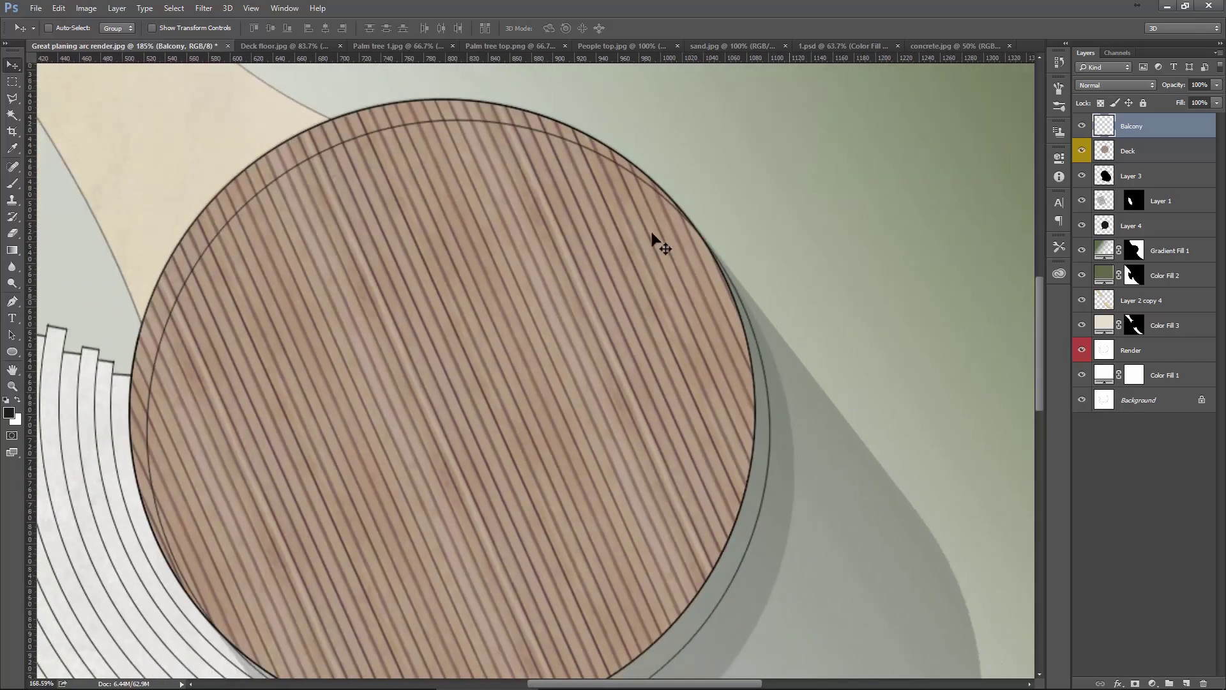
pyautogui.moveTo(628, 240); pyautogui.dragTo(628, 242)
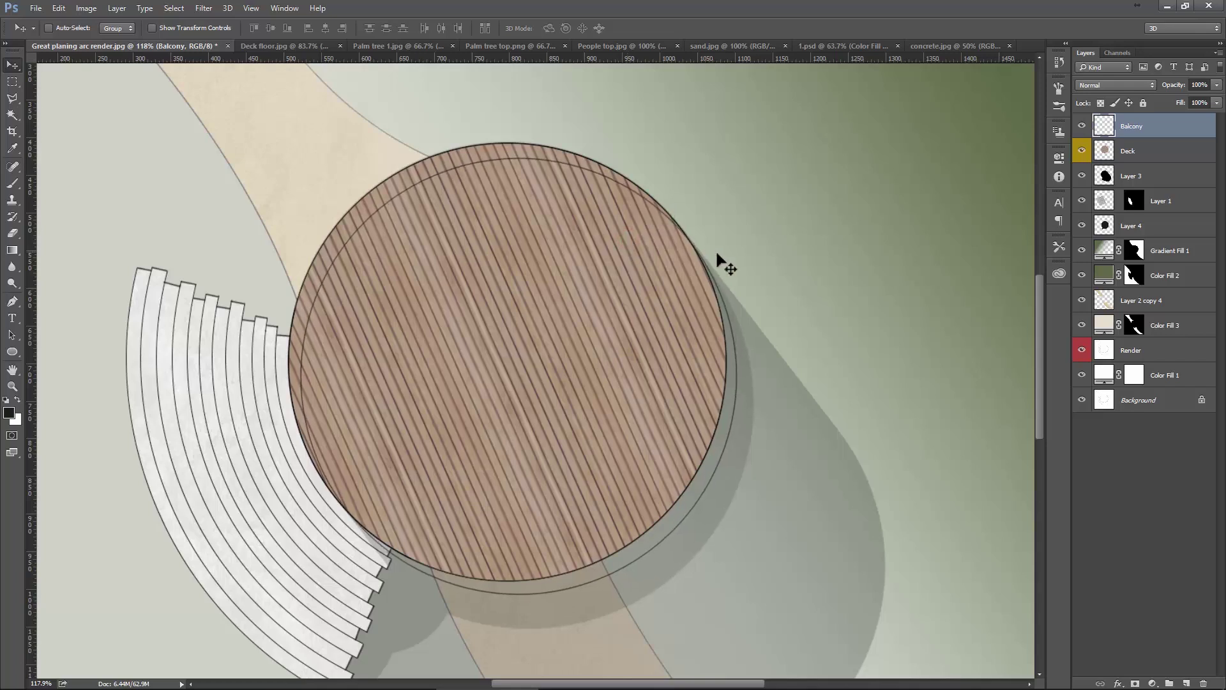
pyautogui.scroll(2, 711, 261)
# Draw a polygonal lasso selection around the lower and right part of the deck.
pyautogui.click(12, 98)
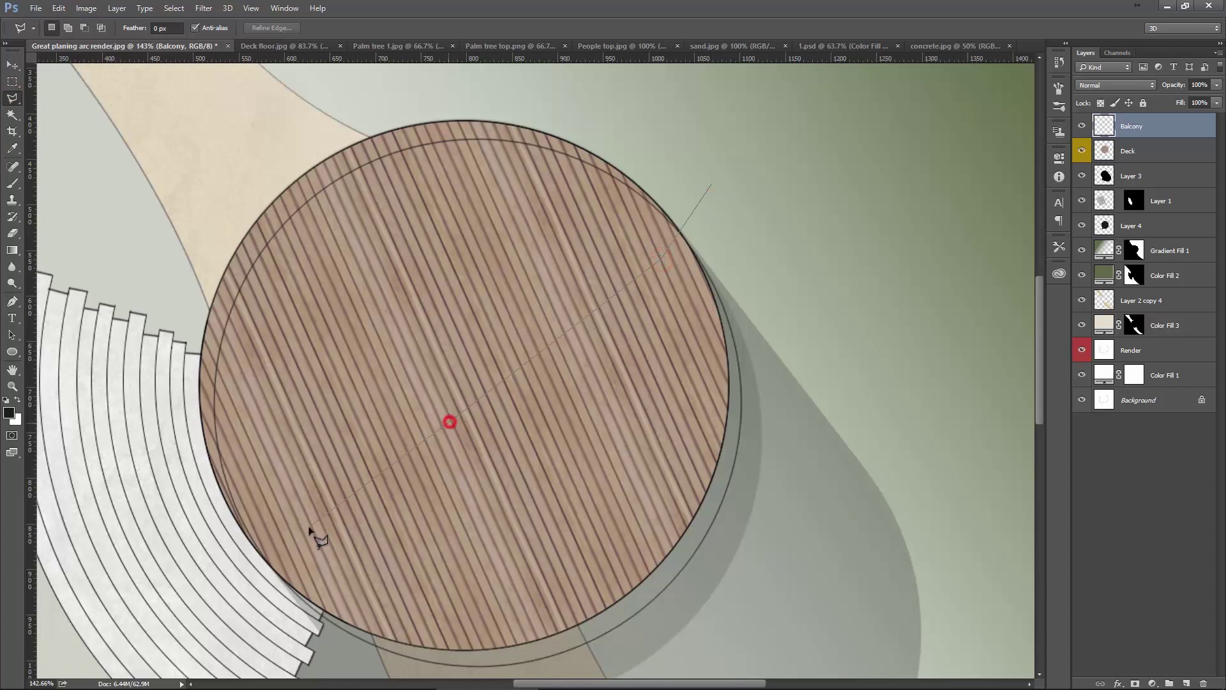
pyautogui.click(263, 568)
pyautogui.click(328, 673)
pyautogui.click(651, 669)
pyautogui.click(785, 562)
pyautogui.click(785, 371)
pyautogui.doubleClick(754, 263)
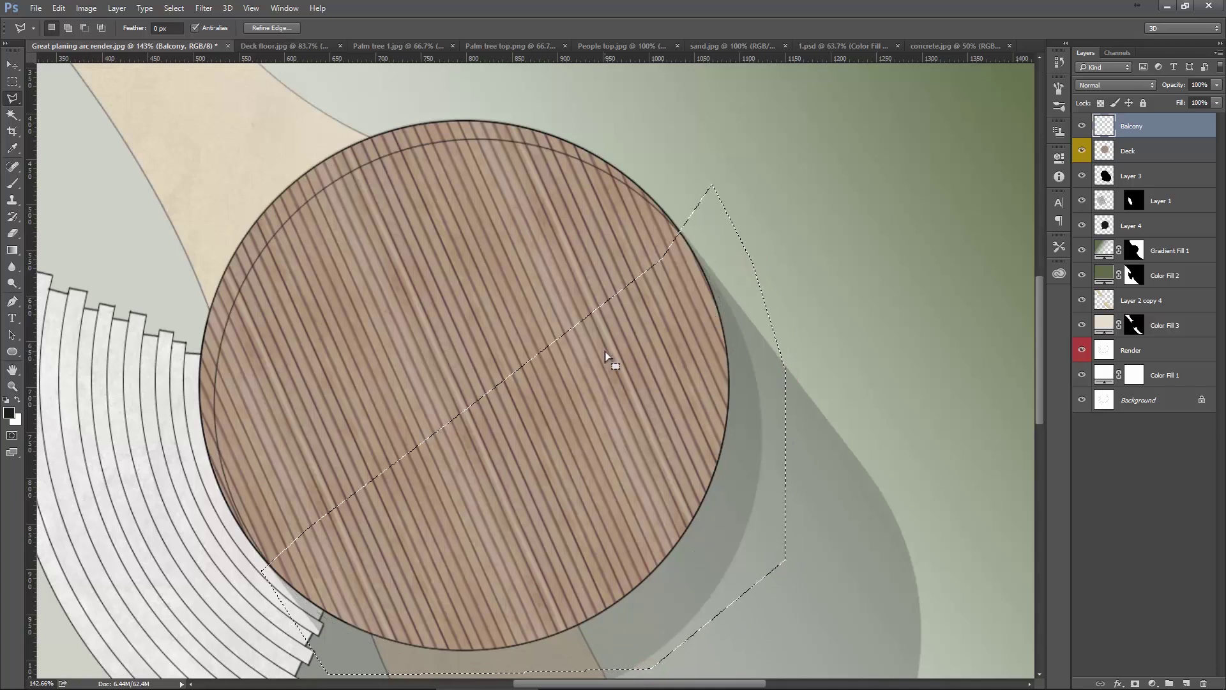
# Deselect, shift the Balcony outline left and down, and pan across the deck.
pyautogui.hotkey('ctrl', 'd')
pyautogui.press('v')
pyautogui.moveTo(416, 202); pyautogui.dragTo(374, 235)
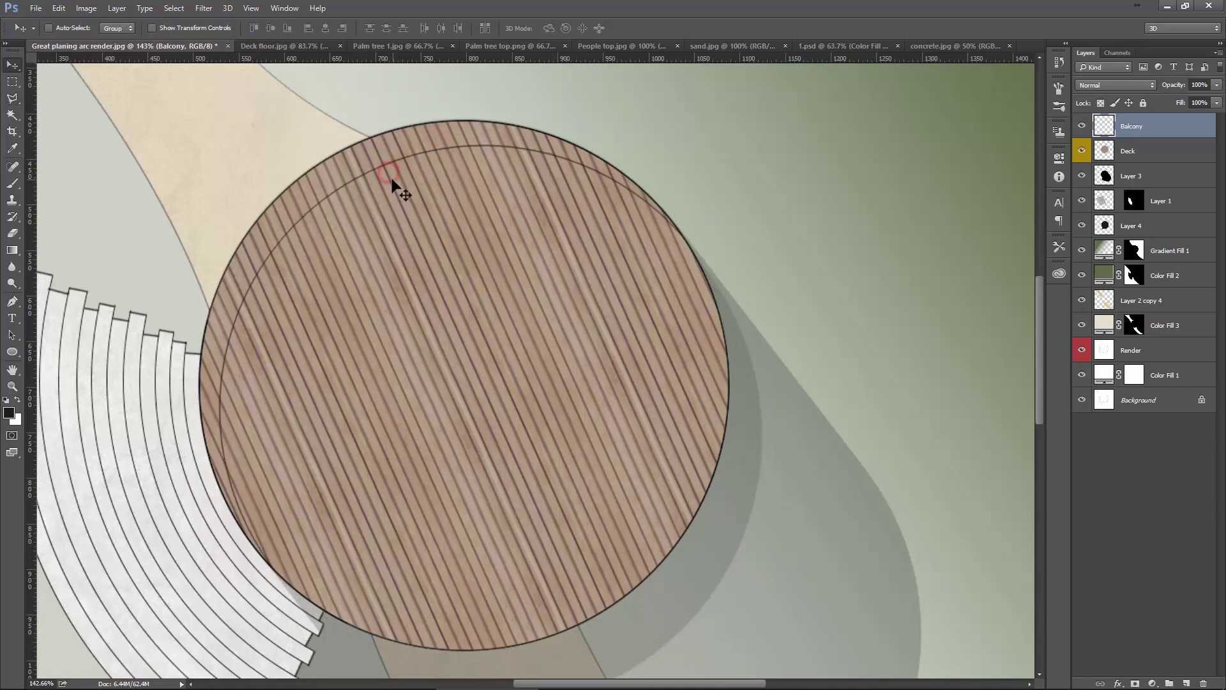
pyautogui.scroll(-1, 373, 250)
pyautogui.scroll(1, 358, 261)
pyautogui.scroll(1, 268, 326)
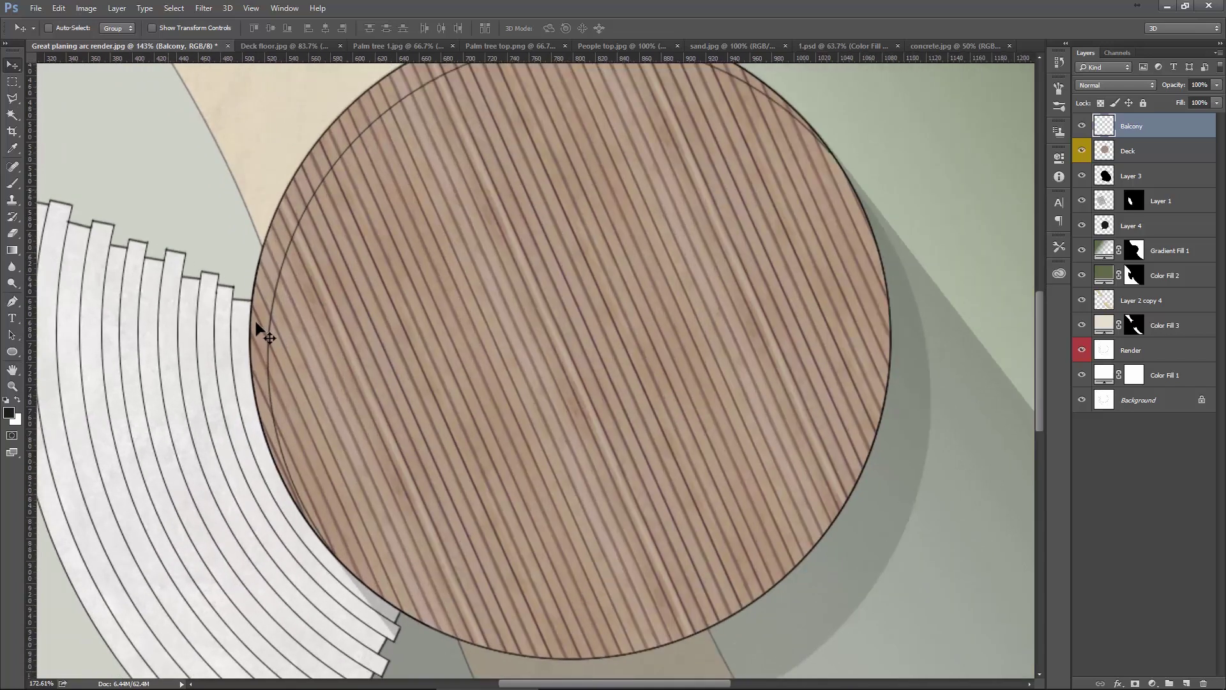
pyautogui.scroll(1, 268, 329)
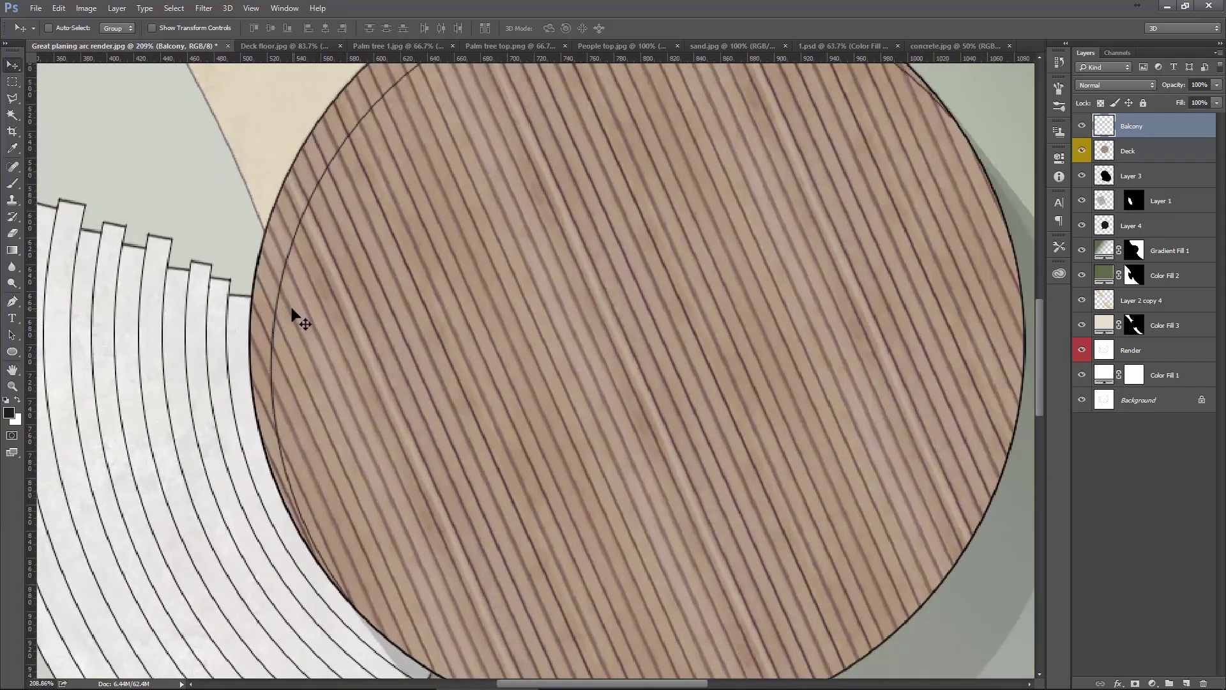
pyautogui.moveTo(294, 301); pyautogui.dragTo(315, 355)
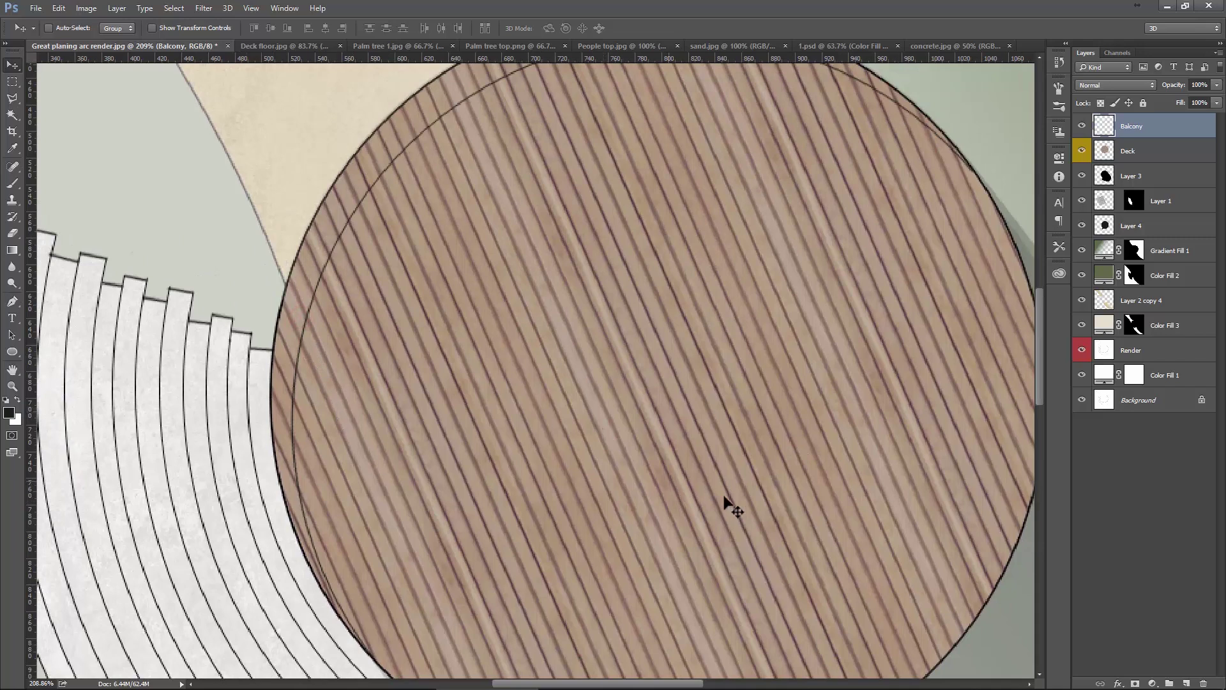
# Add a new layer and set the brush size to 2 px.
pyautogui.click(1185, 683)
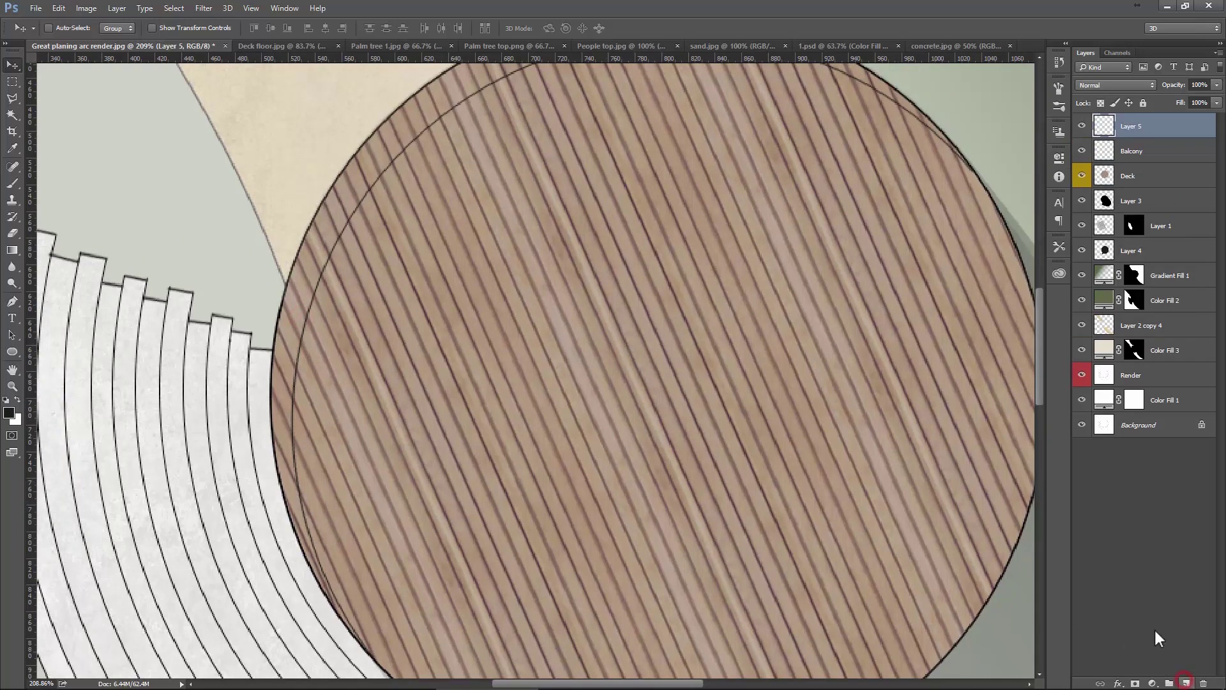
pyautogui.click(12, 183)
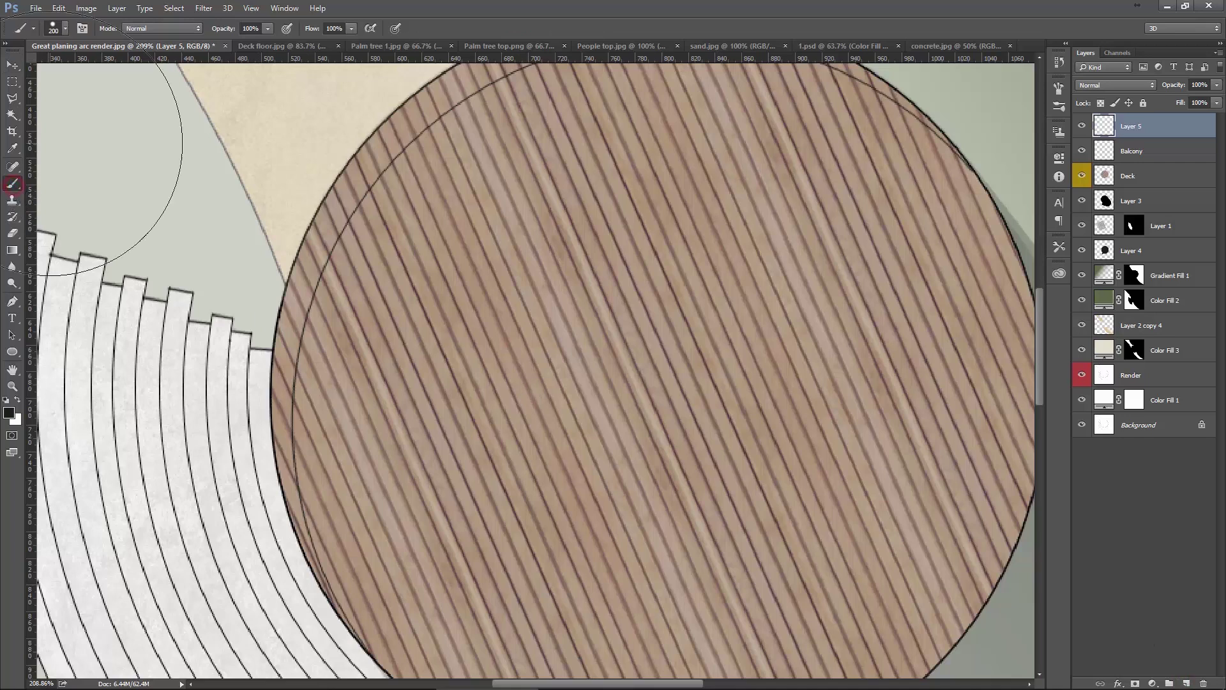
pyautogui.click(64, 28)
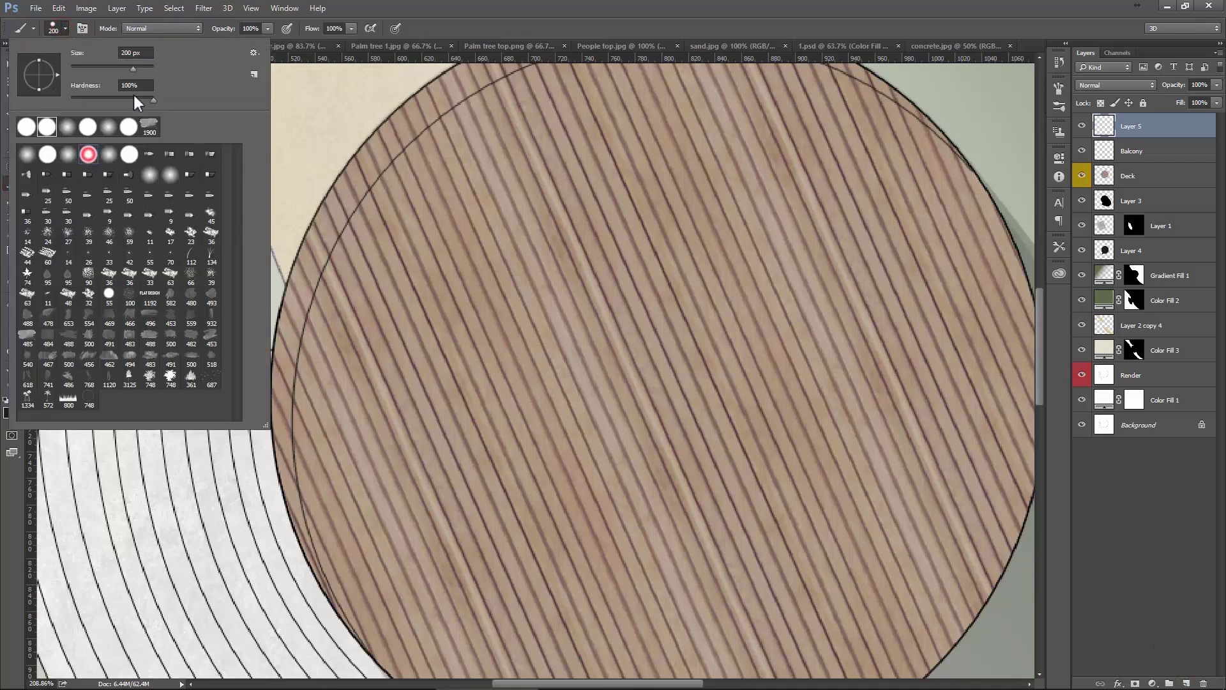
pyautogui.write('1')
pyautogui.press('Return')
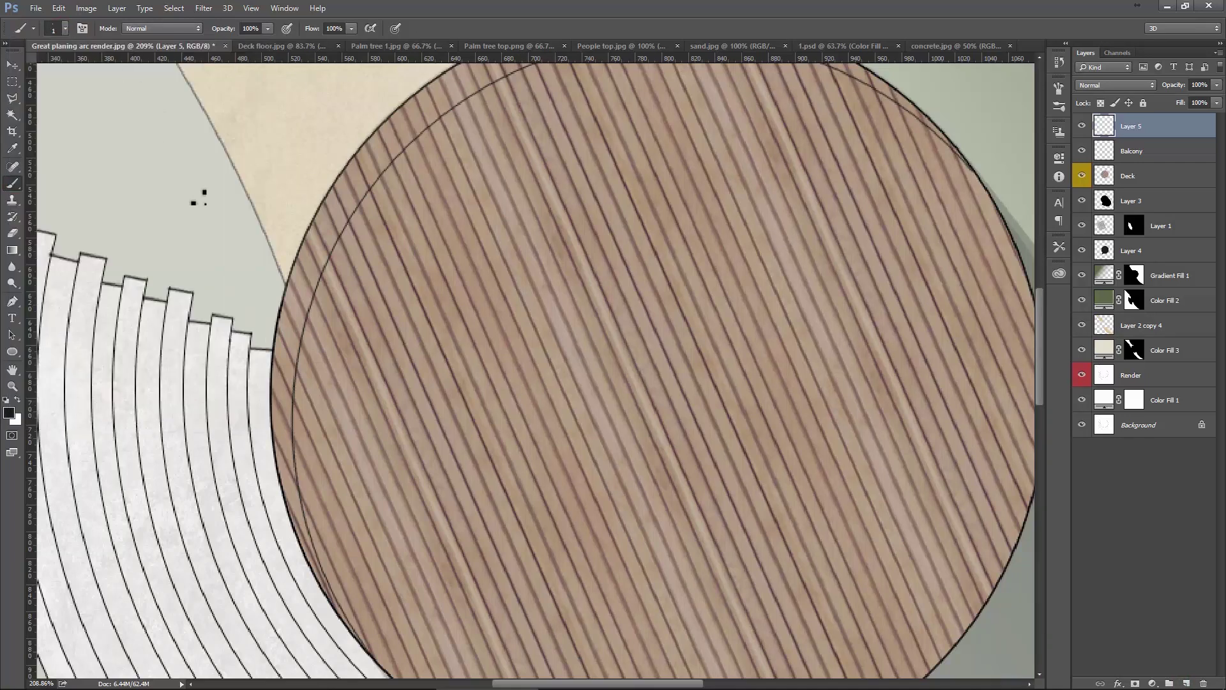
pyautogui.scroll(1, 302, 308)
pyautogui.scroll(1, 302, 308)
pyautogui.press(']')
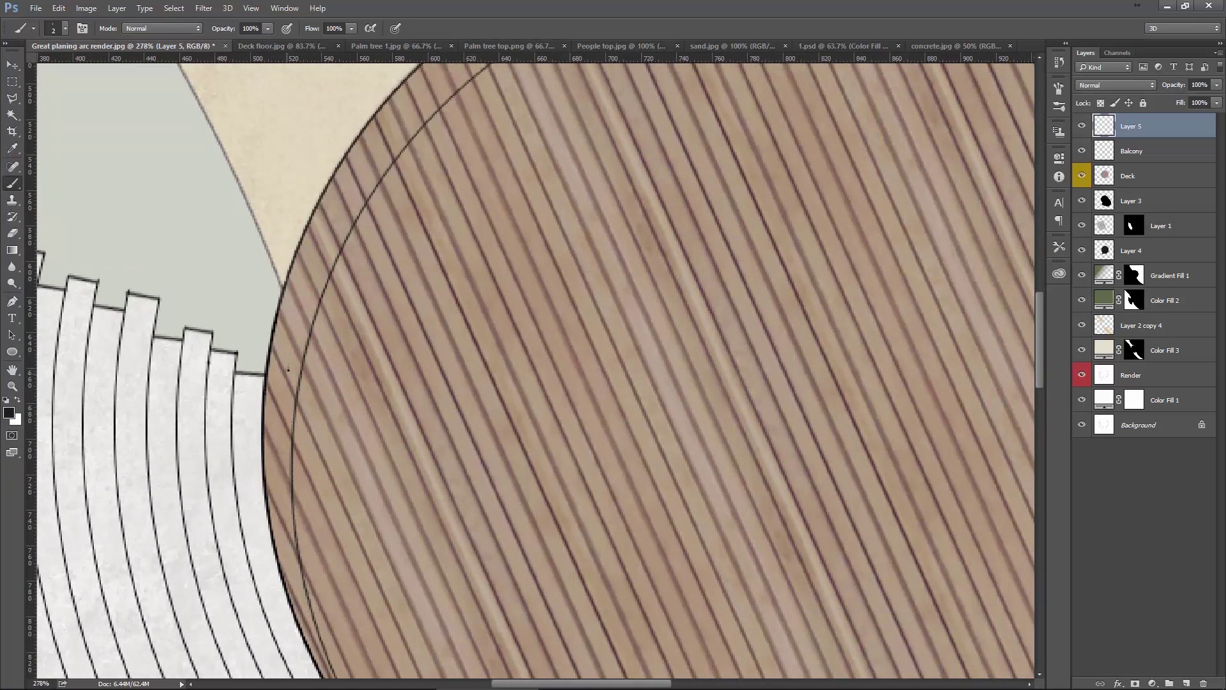
# Try straight brush lines over the deck, undoing the vertical and diagonal attempts.
pyautogui.keyDown('shift'); pyautogui.click(294, 395); pyautogui.keyUp('shift')
pyautogui.hotkey('ctrl', 'z')
pyautogui.scroll(-3, 232, 226)
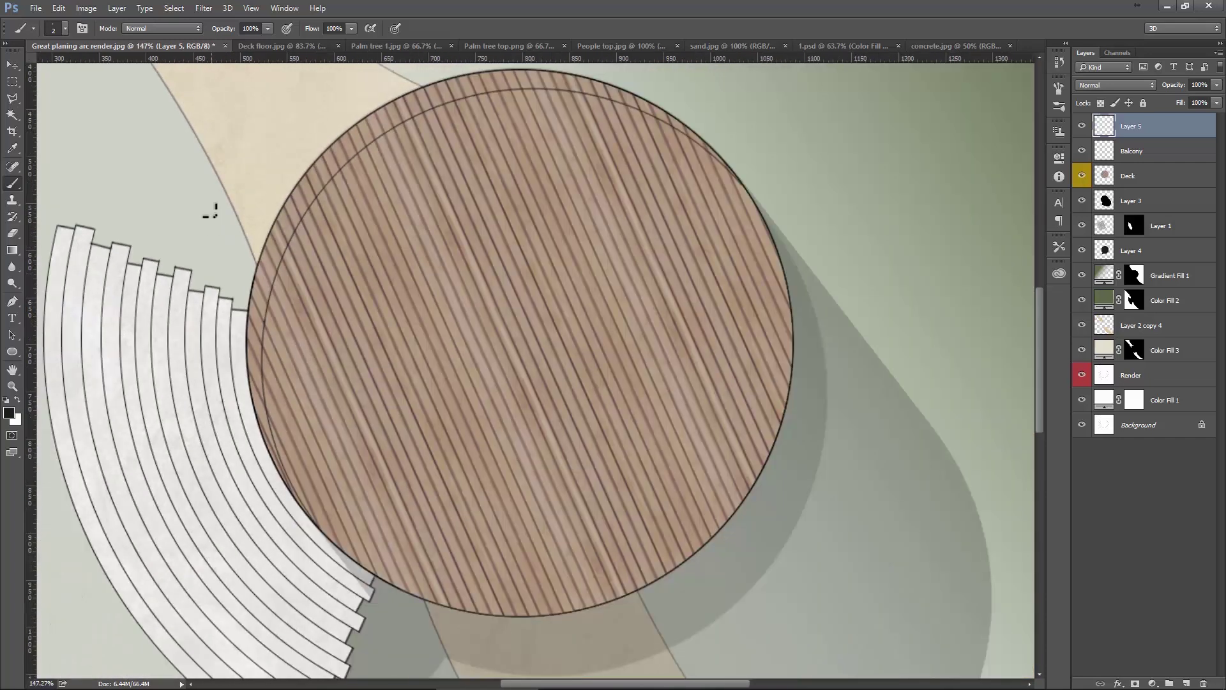
pyautogui.keyDown('shift'); pyautogui.click(196, 173); pyautogui.keyUp('shift')
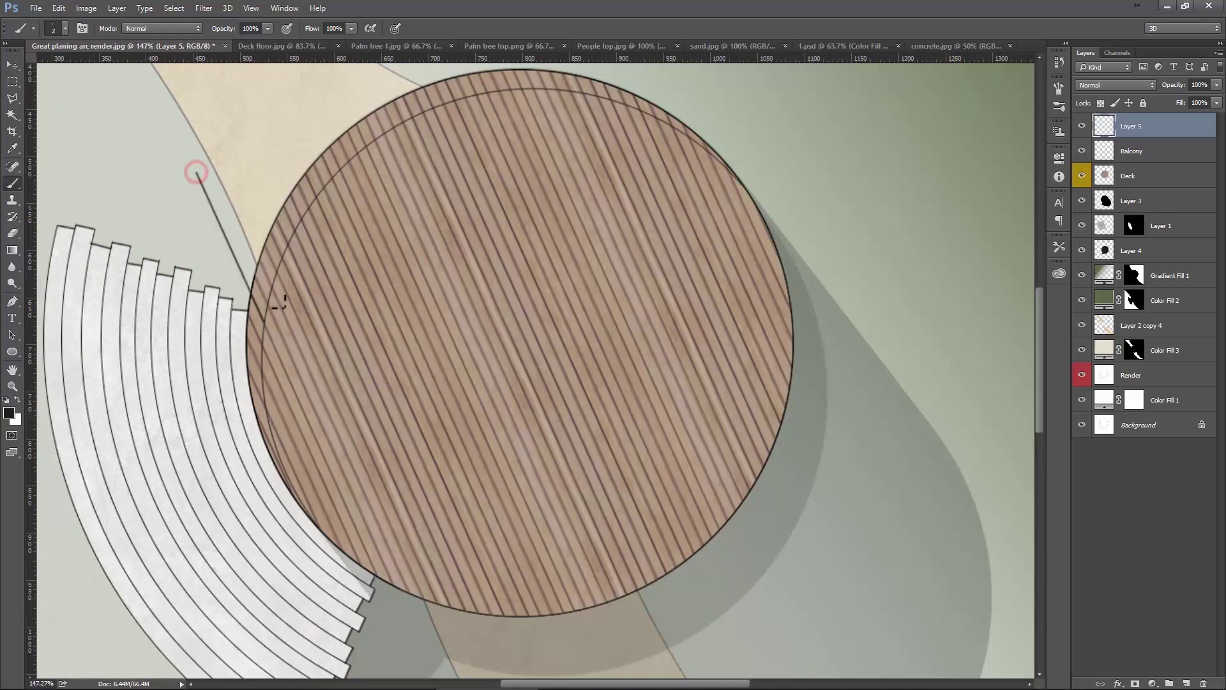
pyautogui.scroll(-1, 281, 306)
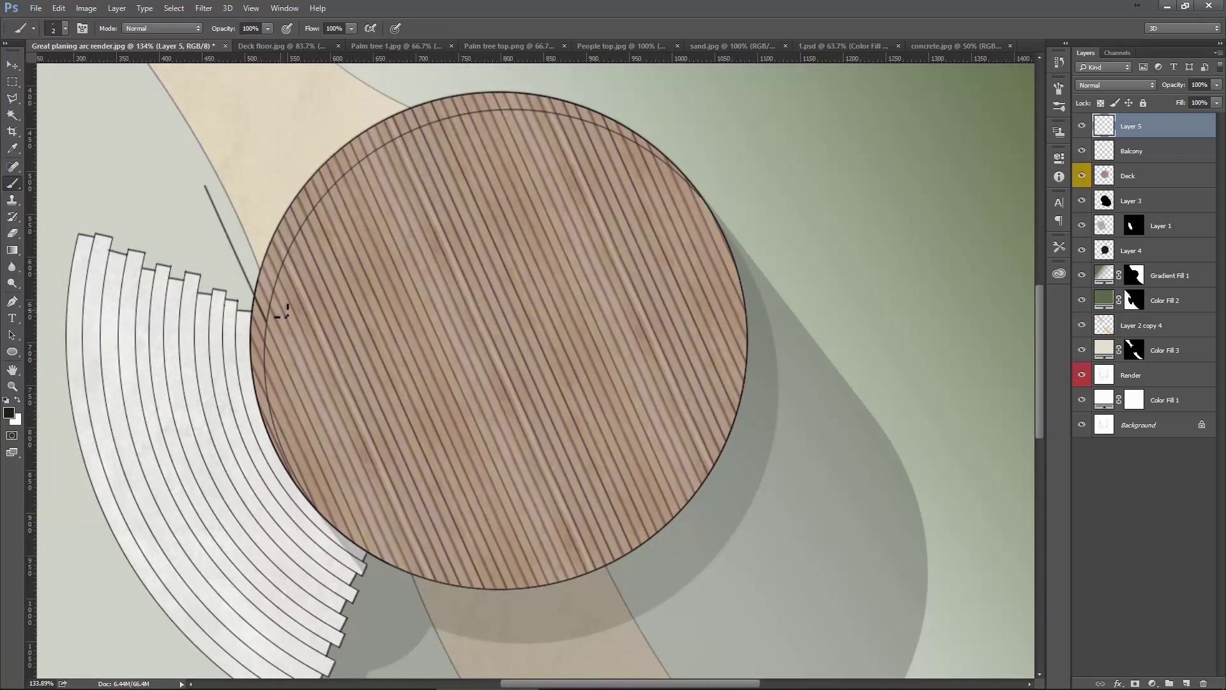
pyautogui.hotkey('ctrl', 'z')
pyautogui.scroll(2, 875, 396)
pyautogui.scroll(1, 813, 323)
pyautogui.scroll(1, 812, 324)
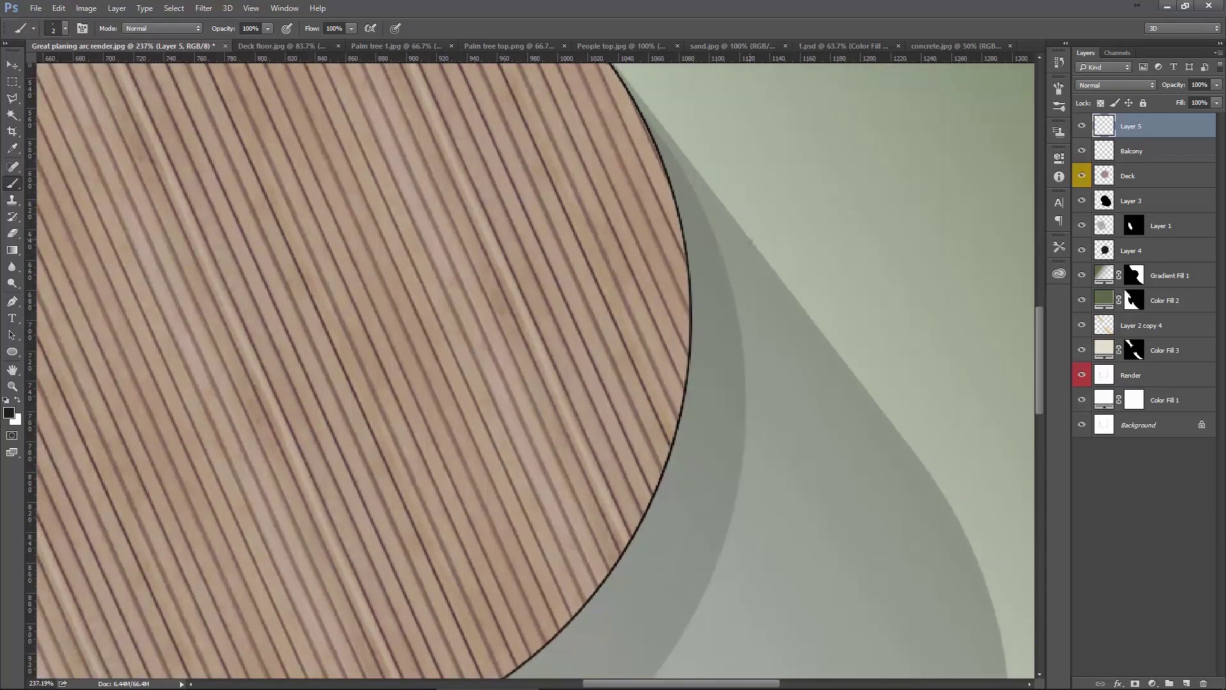
# Draw a straight line along the shadow edge and move it to the deck's upper-left edge.
pyautogui.keyDown('shift'); pyautogui.click(890, 420); pyautogui.keyUp('shift')
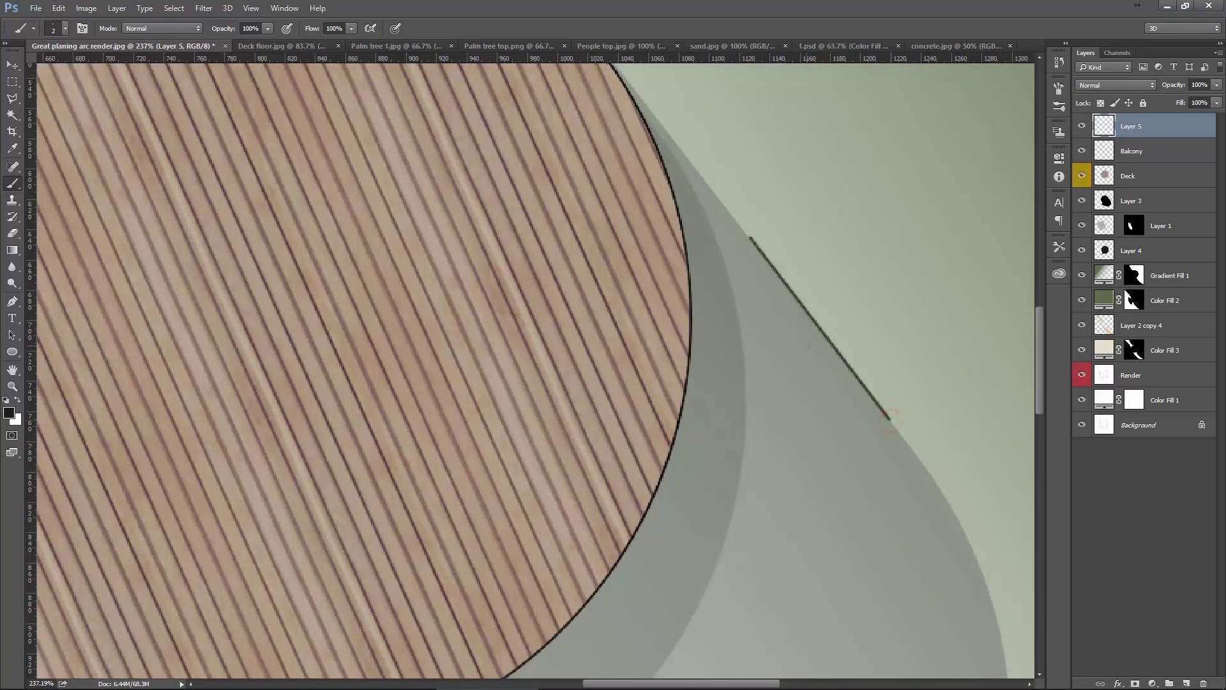
pyautogui.scroll(-3, 891, 420)
pyautogui.press('v')
pyautogui.moveTo(830, 386); pyautogui.dragTo(145, 274)
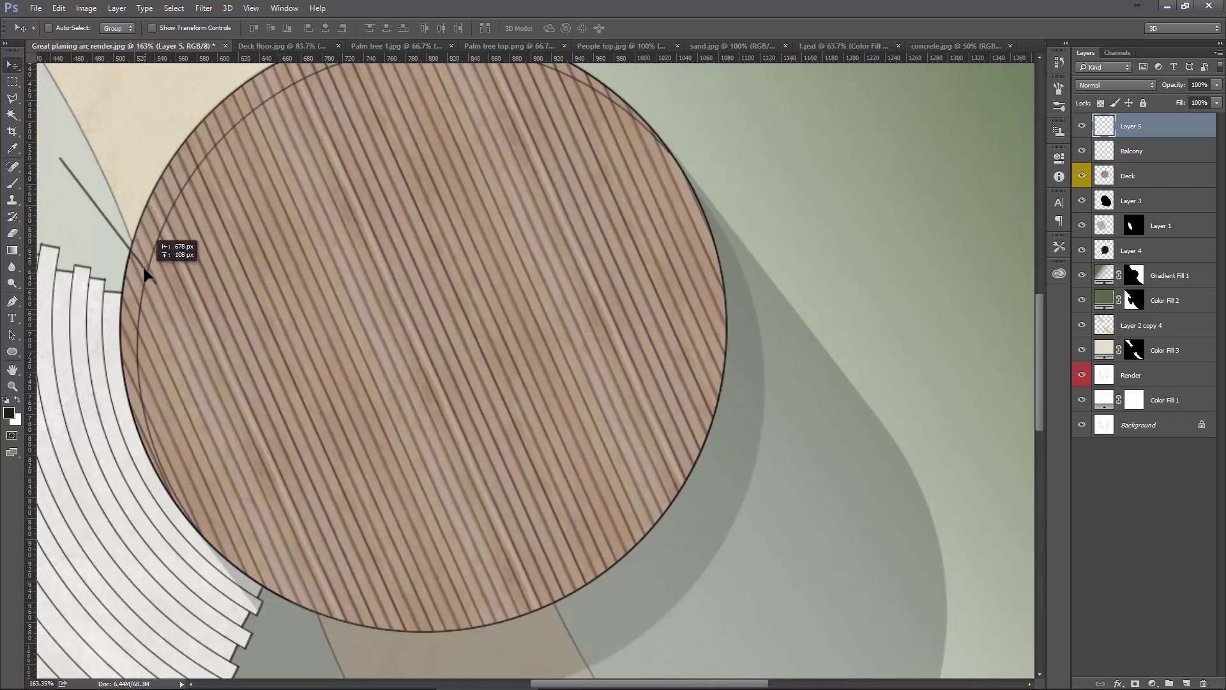
# Position the line and copy it repeatedly around the deck's upper edge.
pyautogui.scroll(-2, 380, 433)
pyautogui.scroll(3, 381, 433)
pyautogui.moveTo(350, 415); pyautogui.dragTo(331, 458)
pyautogui.scroll(3, 331, 457)
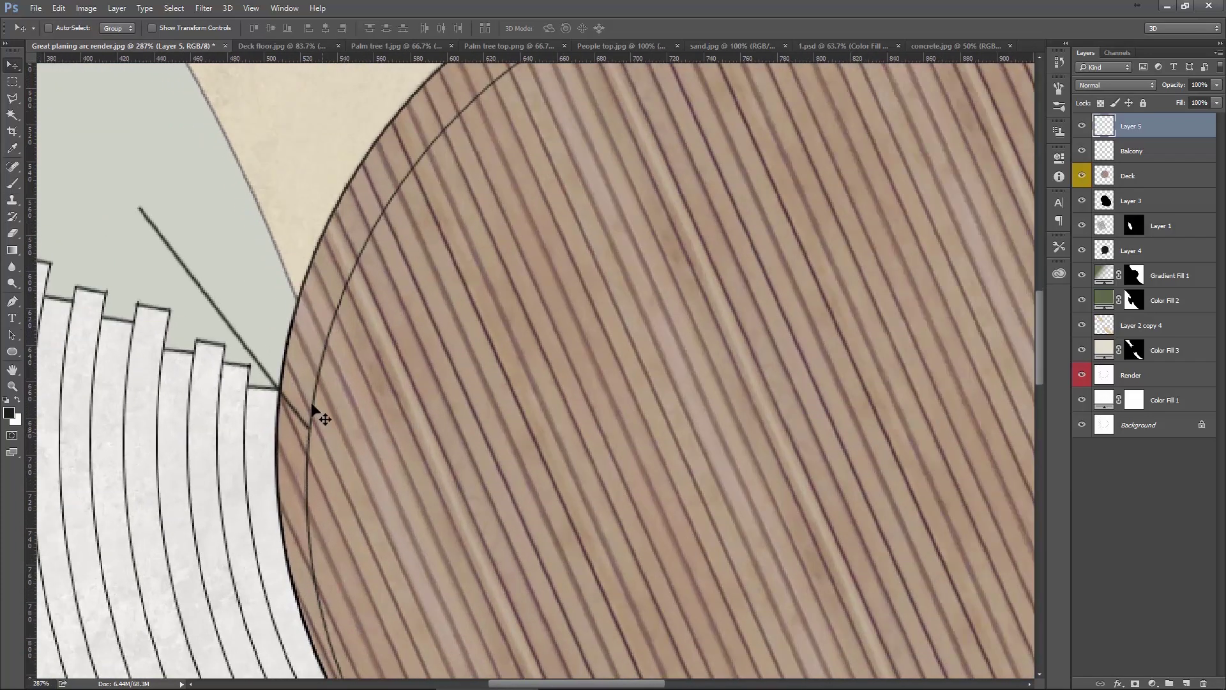
pyautogui.scroll(-2, 319, 402)
pyautogui.moveTo(370, 402)
pyautogui.mouseDown()
pyautogui.moveTo(365, 463)
pyautogui.moveTo(348, 431)
pyautogui.moveTo(396, 377)
pyautogui.mouseUp()
pyautogui.moveTo(396, 376); pyautogui.dragTo(447, 332)
pyautogui.moveTo(501, 274)
pyautogui.mouseDown()
pyautogui.moveTo(429, 391)
pyautogui.moveTo(499, 343)
pyautogui.moveTo(588, 326)
pyautogui.mouseUp()
pyautogui.moveTo(587, 325)
pyautogui.mouseDown()
pyautogui.moveTo(675, 307)
pyautogui.moveTo(750, 314)
pyautogui.moveTo(932, 383)
pyautogui.mouseUp()
# Select all the line layers and merge them into one layer.
pyautogui.scroll(1, 925, 312)
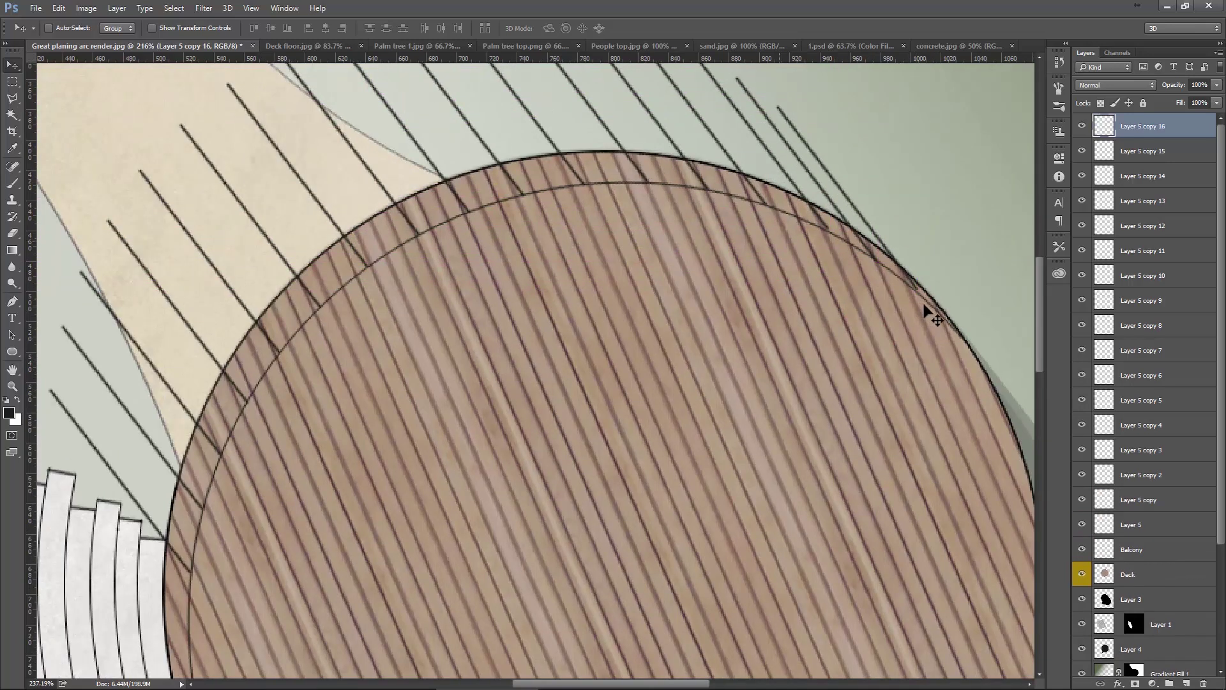
pyautogui.scroll(1, 924, 306)
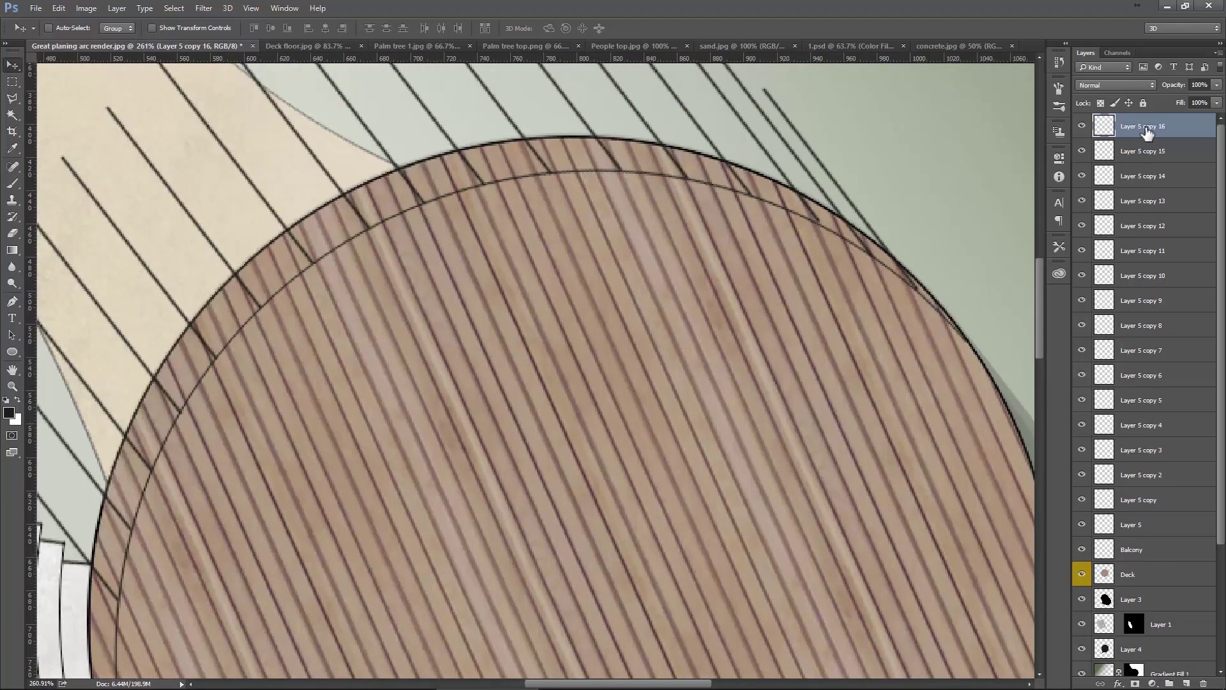
pyautogui.keyDown('shift'); pyautogui.click(1143, 518); pyautogui.keyUp('shift')
pyautogui.scroll(-2, 1140, 434)
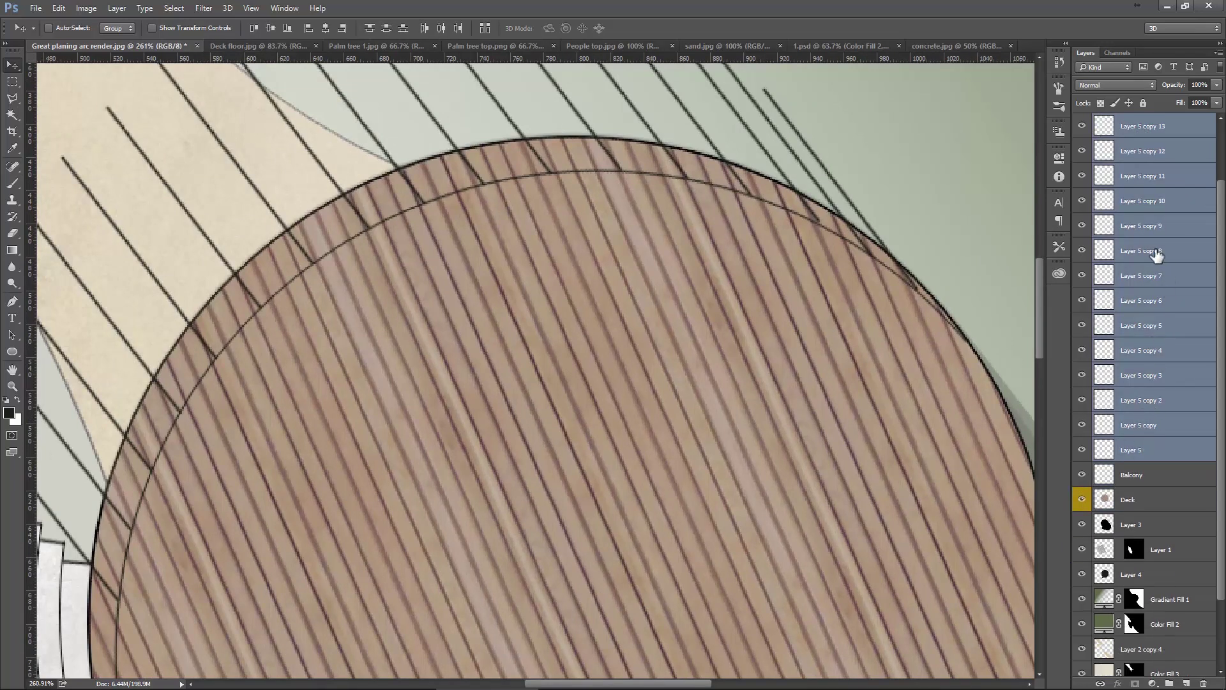
pyautogui.rightClick(1154, 251)
pyautogui.click(1017, 489)
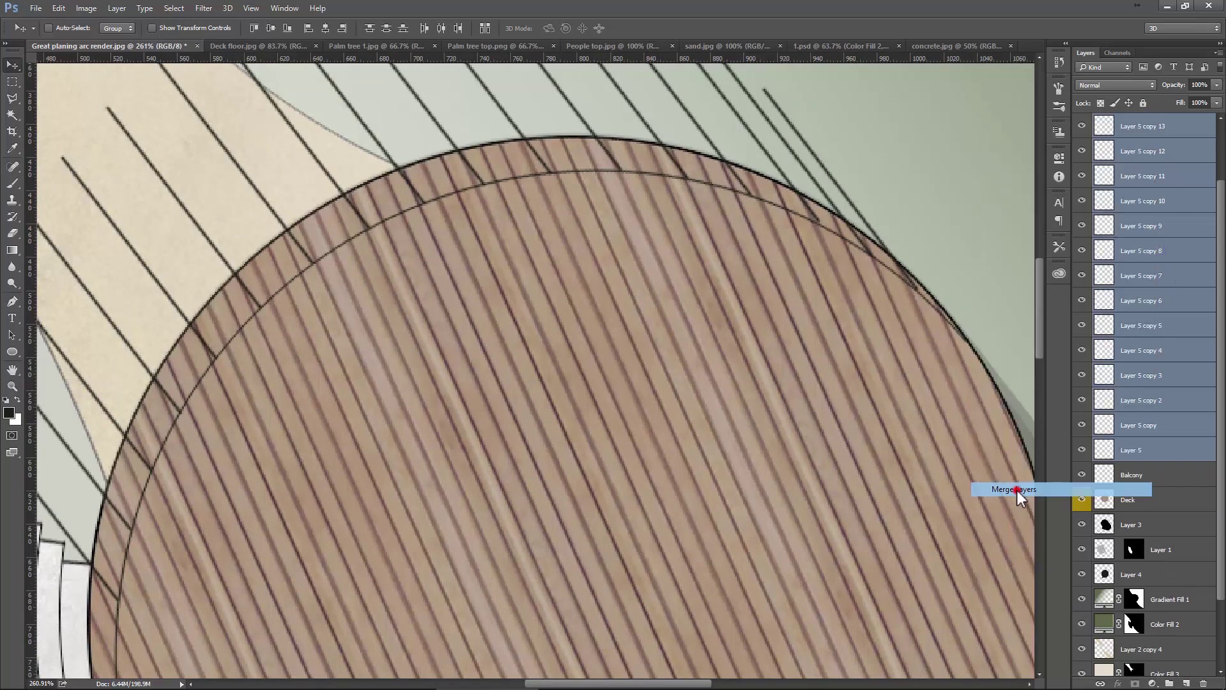
# Pan over the merged lines and draw, then cancel, a rectangular selection over them.
pyautogui.scroll(-5, 882, 348)
pyautogui.click(694, 278)
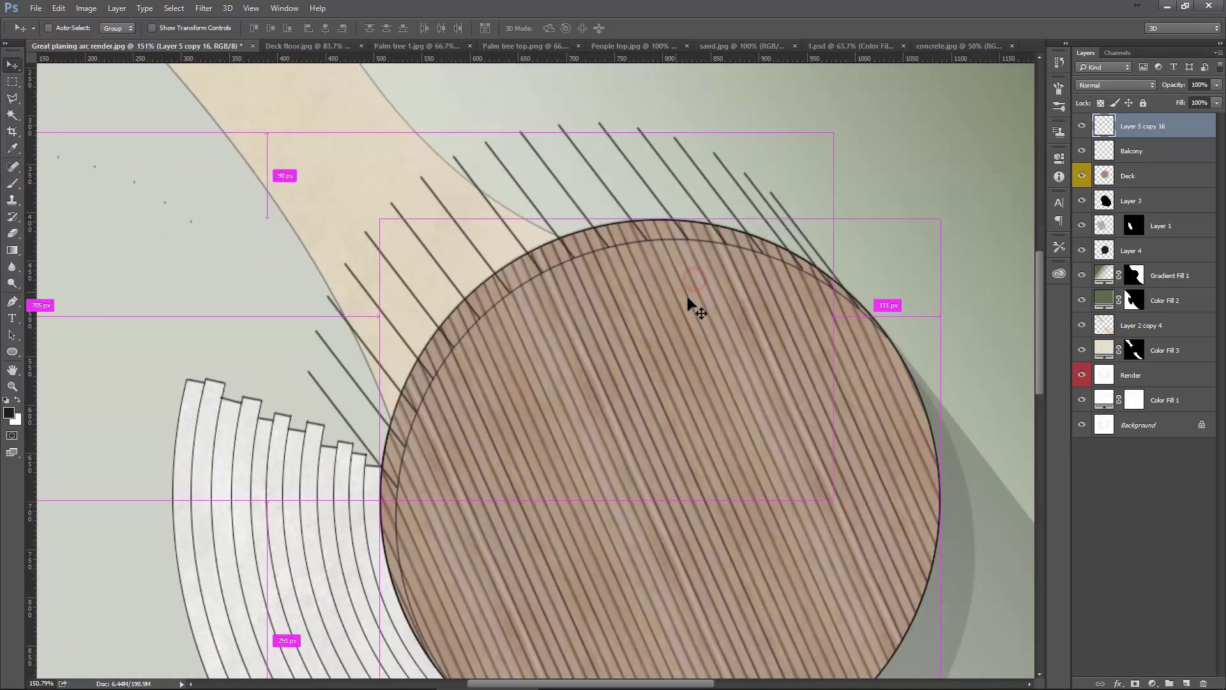
pyautogui.moveTo(627, 300); pyautogui.dragTo(684, 312)
pyautogui.moveTo(553, 314); pyautogui.dragTo(575, 320)
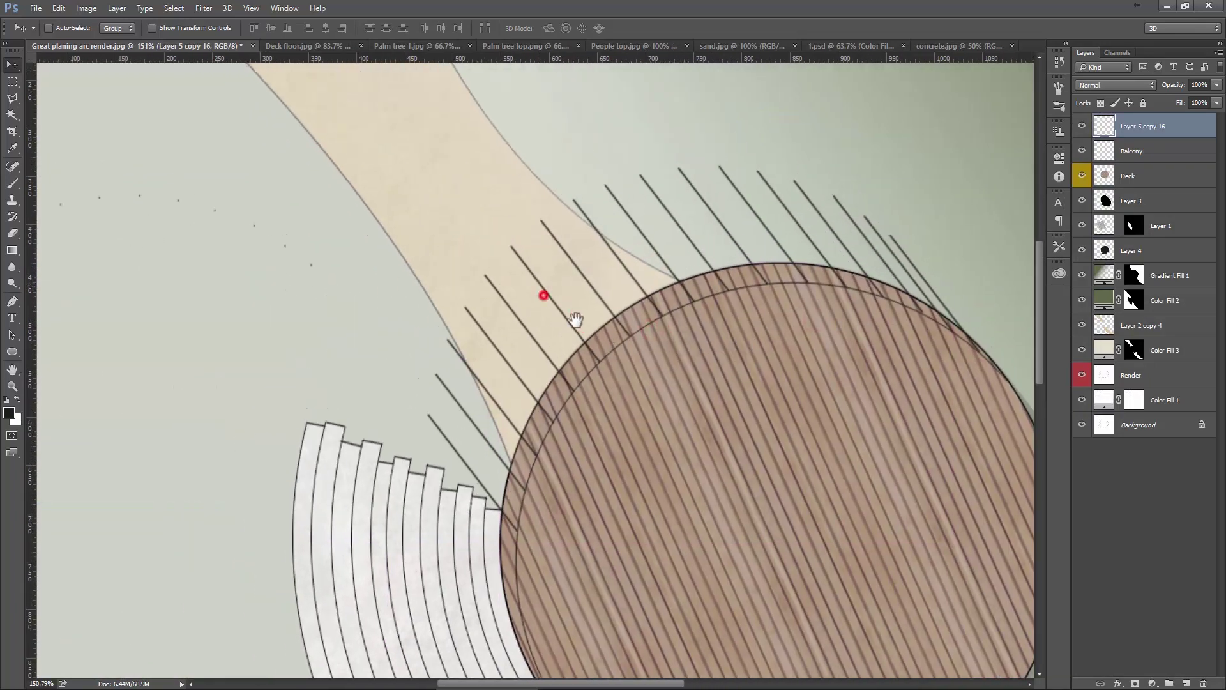
pyautogui.scroll(-1, 448, 268)
pyautogui.scroll(-1, 404, 274)
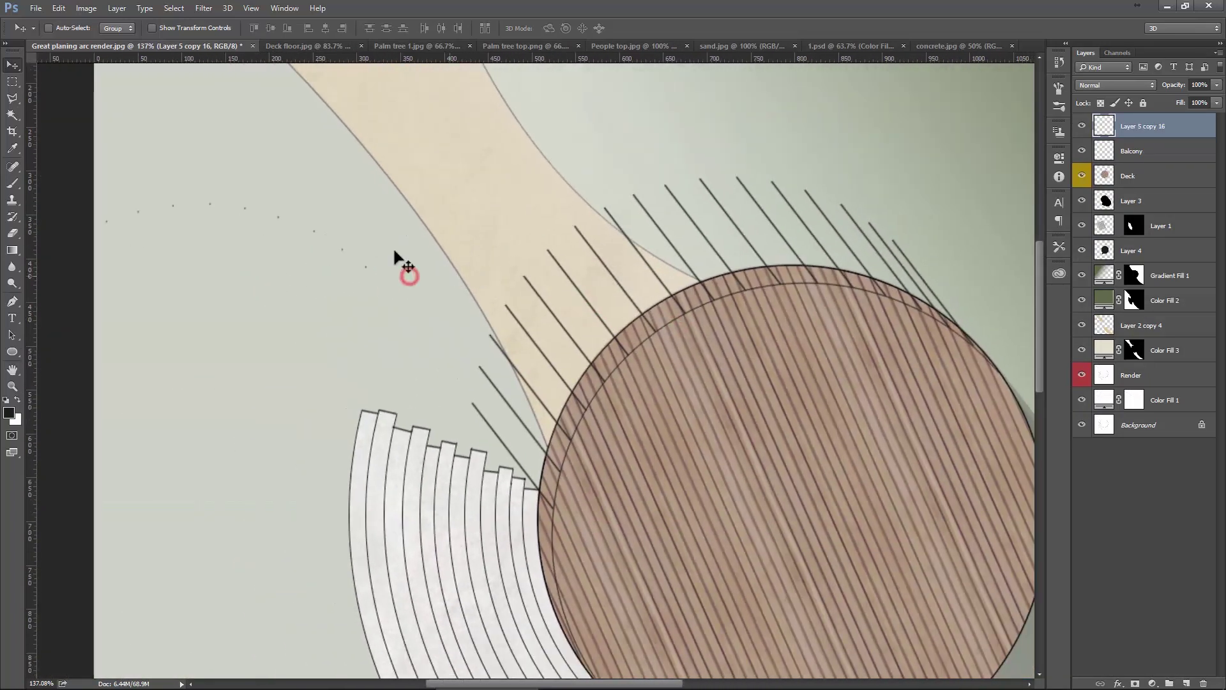
pyautogui.click(13, 82)
pyautogui.moveTo(403, 302); pyautogui.dragTo(96, 112)
pyautogui.click(629, 387)
pyautogui.scroll(1, 753, 374)
pyautogui.scroll(1, 753, 374)
# Try loading the Deck circle as a selection, clearing the selection after each attempt.
pyautogui.press('v')
pyautogui.click(1108, 179)
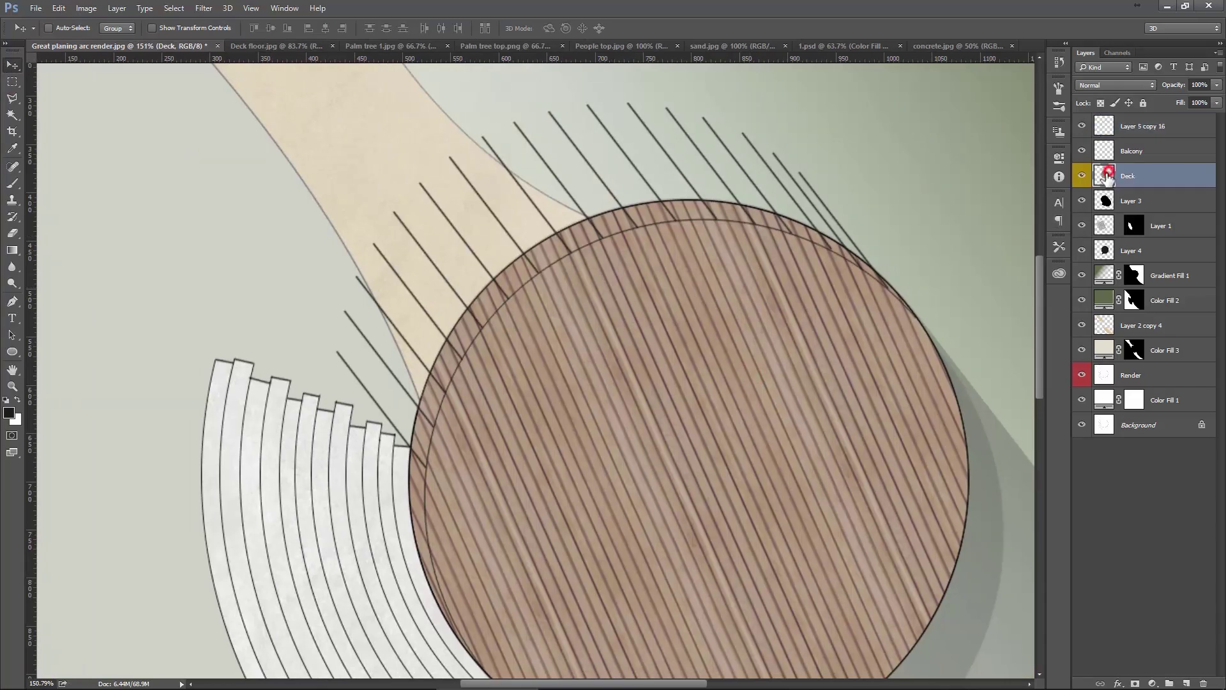
pyautogui.keyDown('ctrl'); pyautogui.click(1107, 176); pyautogui.keyUp('ctrl')
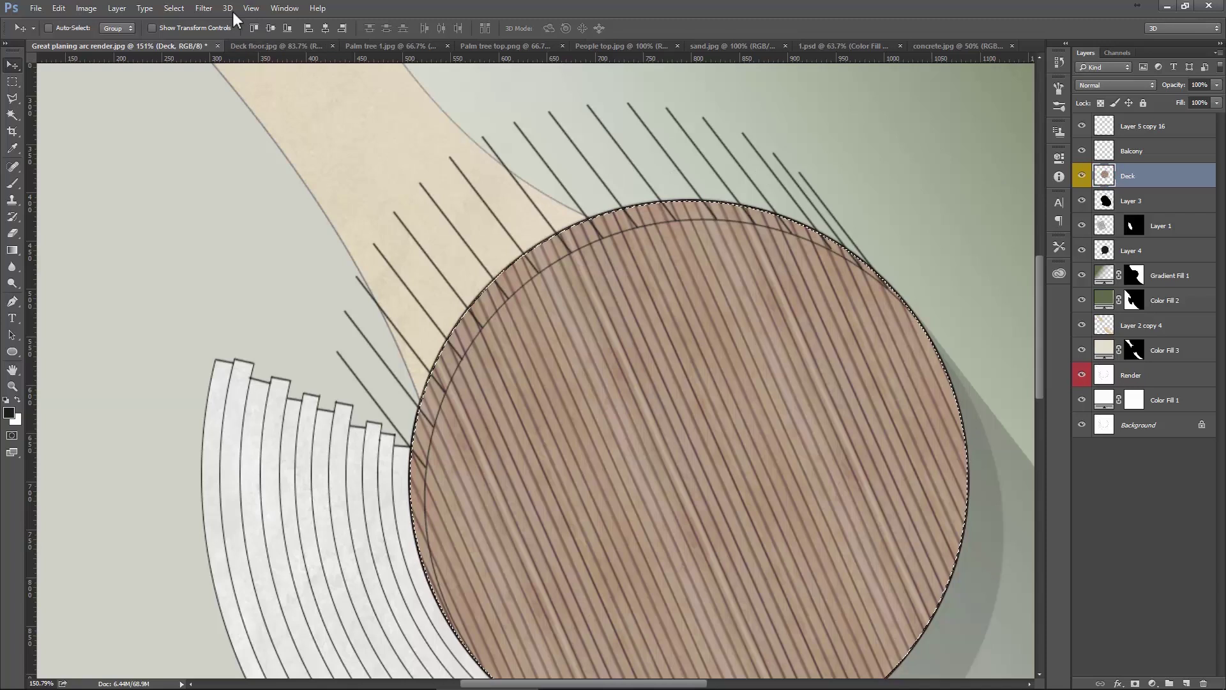
pyautogui.click(174, 7)
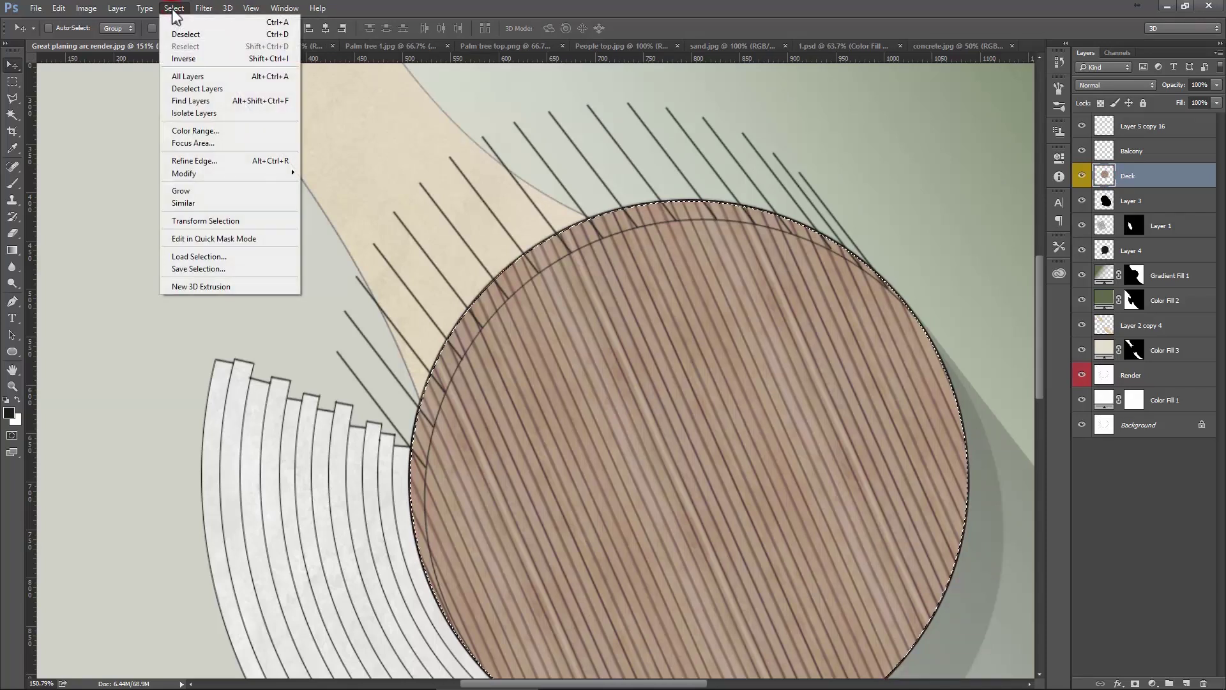
pyautogui.click(192, 58)
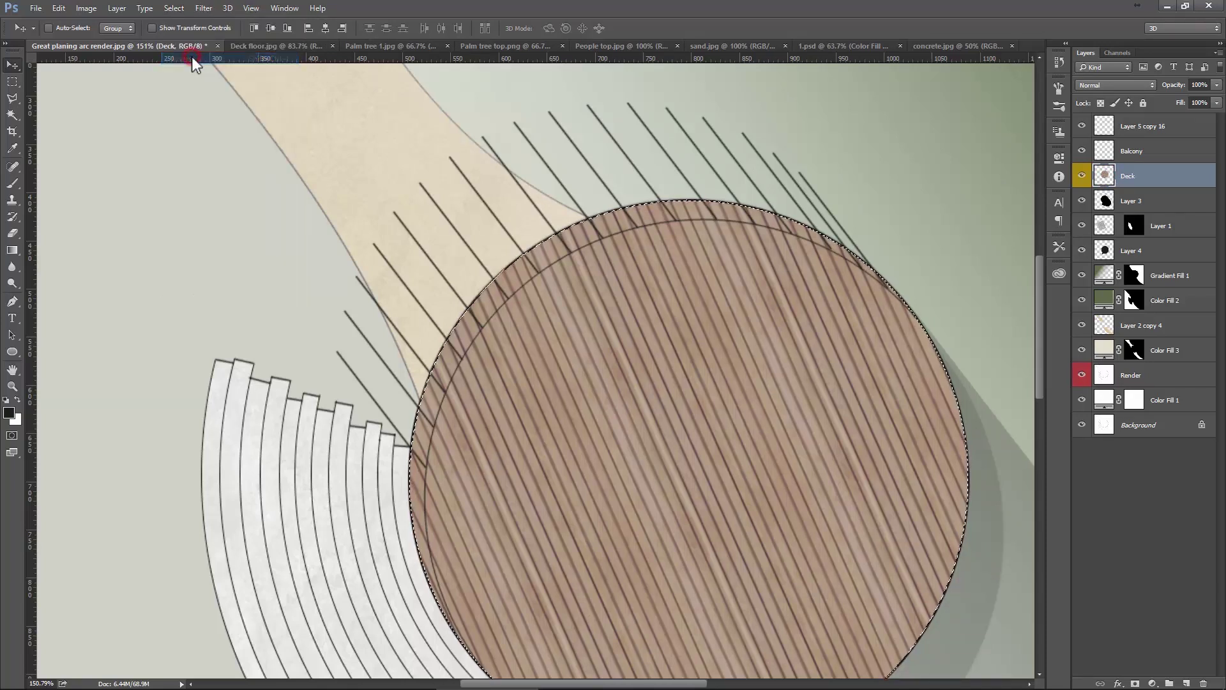
pyautogui.rightClick(1105, 183)
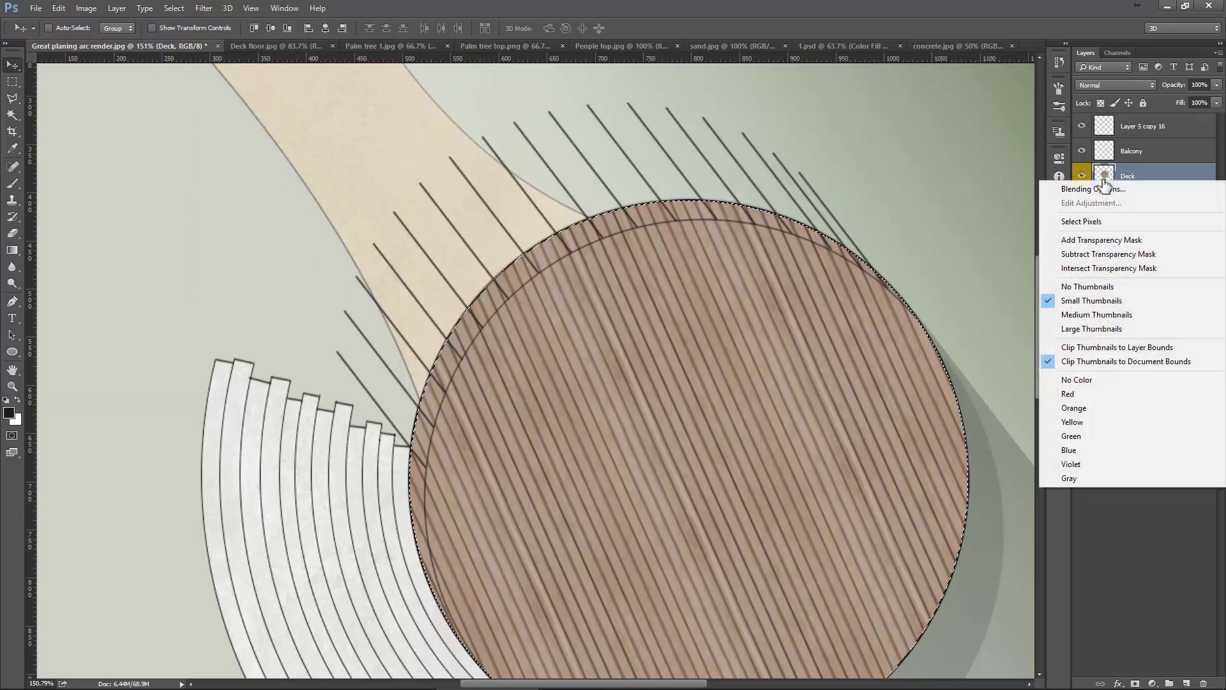
pyautogui.click(894, 196)
pyautogui.hotkey('ctrl', 'd')
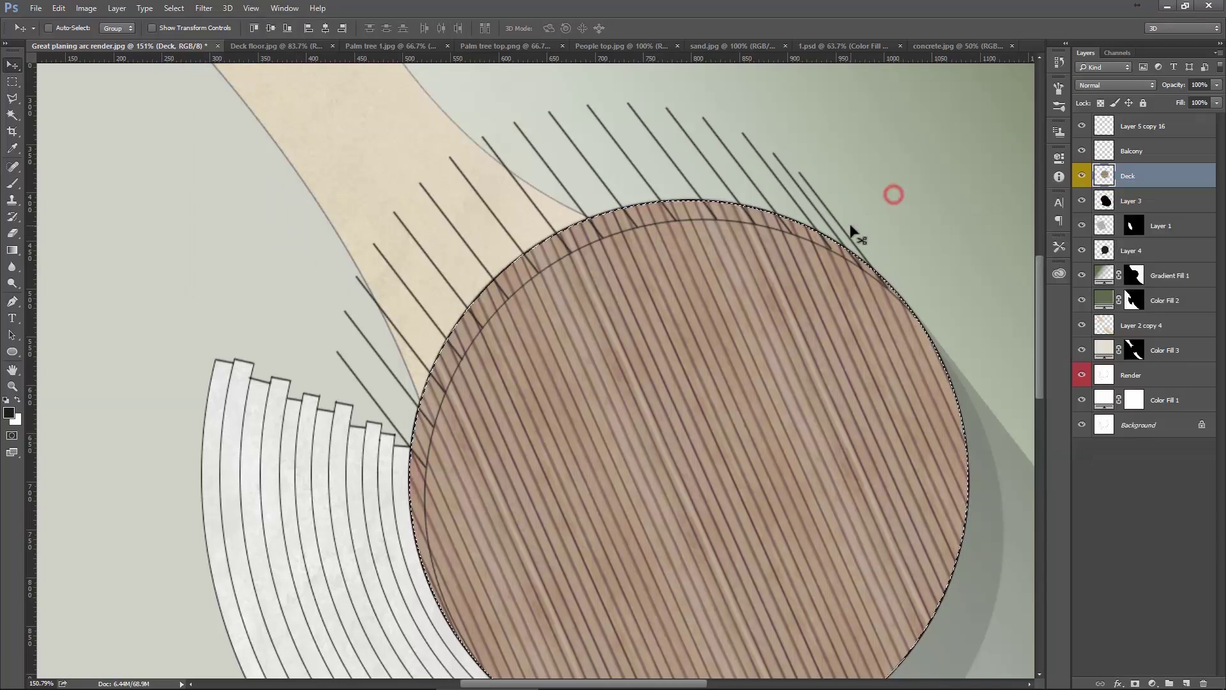
pyautogui.rightClick(1103, 180)
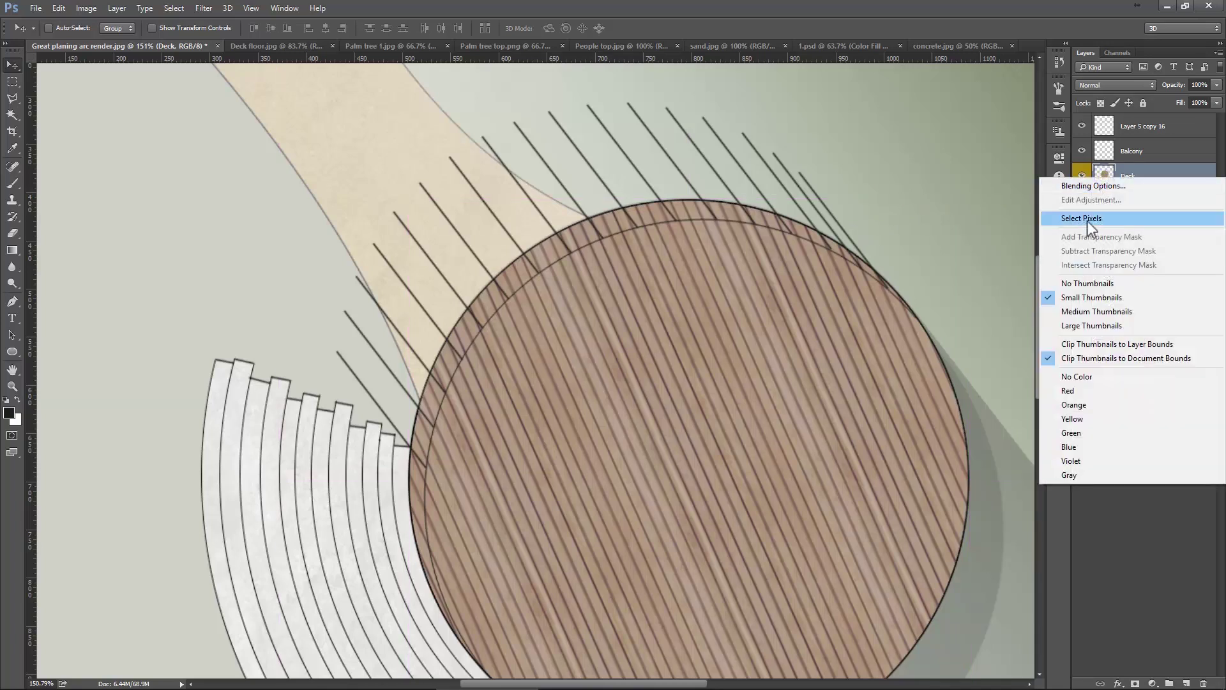
pyautogui.click(1087, 220)
pyautogui.hotkey('ctrl', 'd')
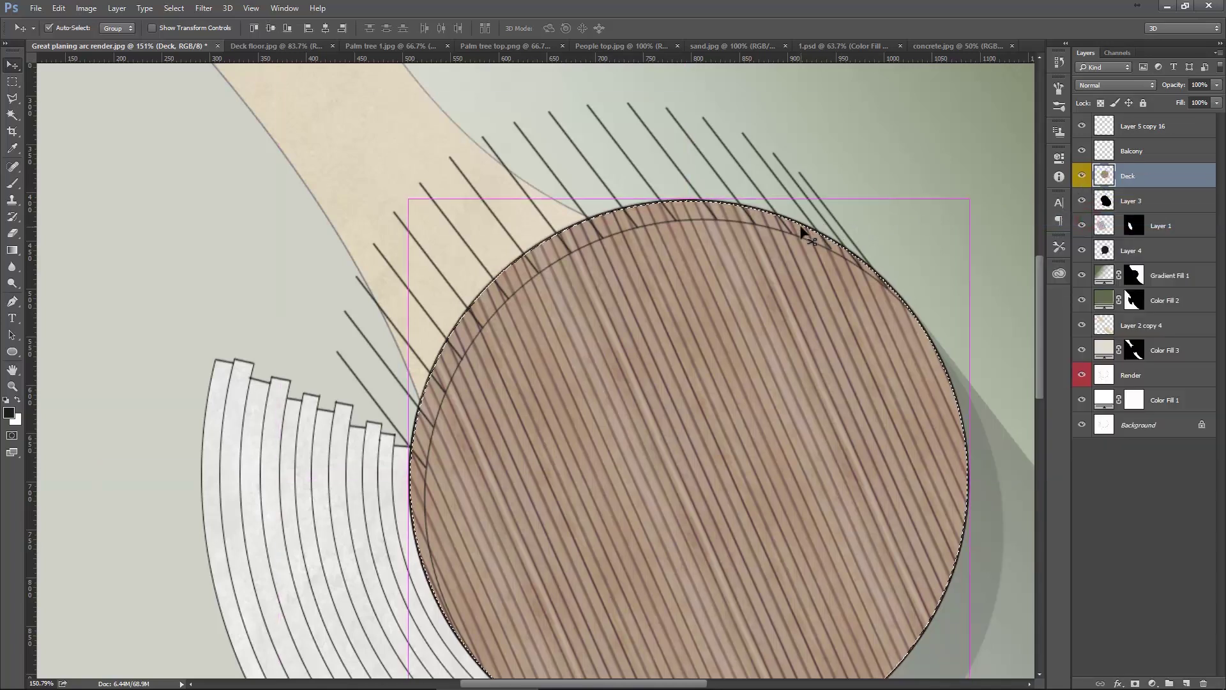
# Load the Deck circle's pixels as a selection and invert it.
pyautogui.rightClick(1104, 179)
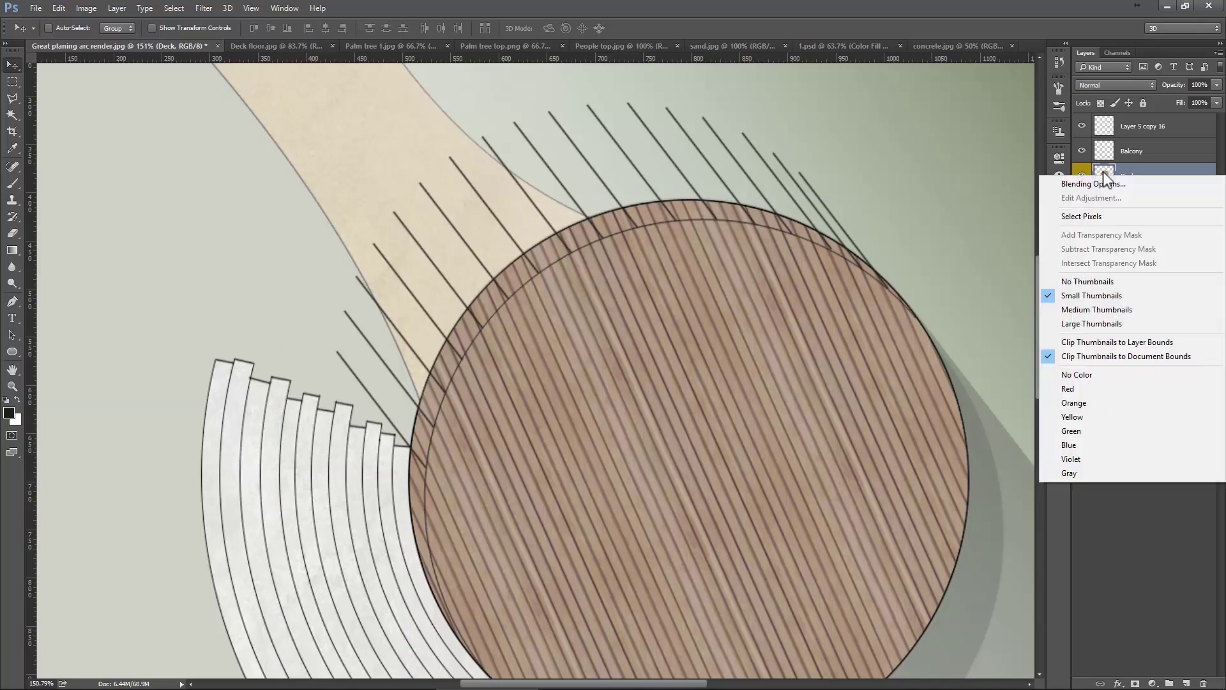
pyautogui.click(1074, 216)
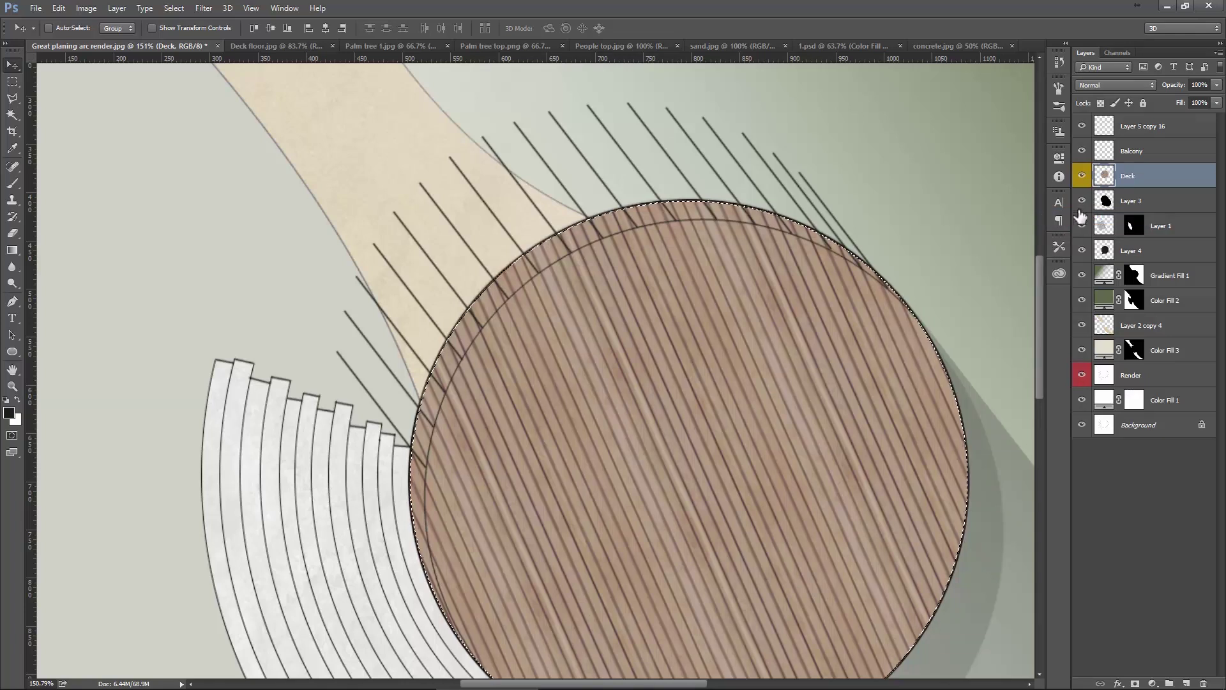
pyautogui.rightClick(724, 273)
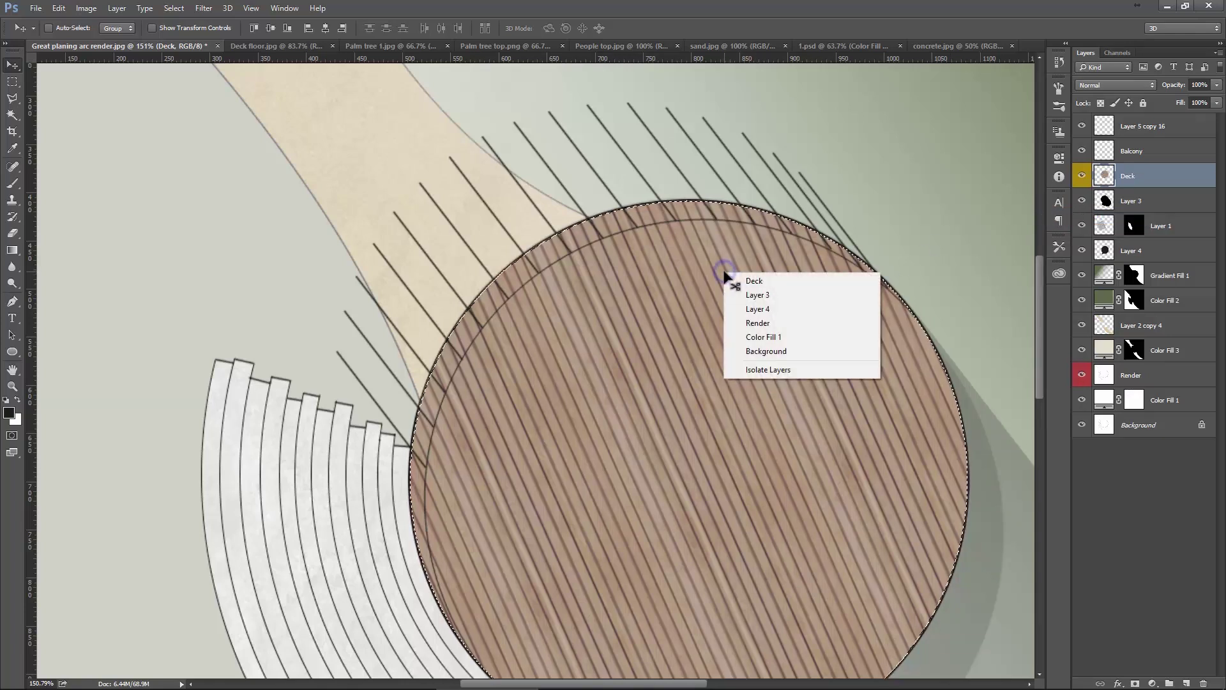
pyautogui.press('Escape')
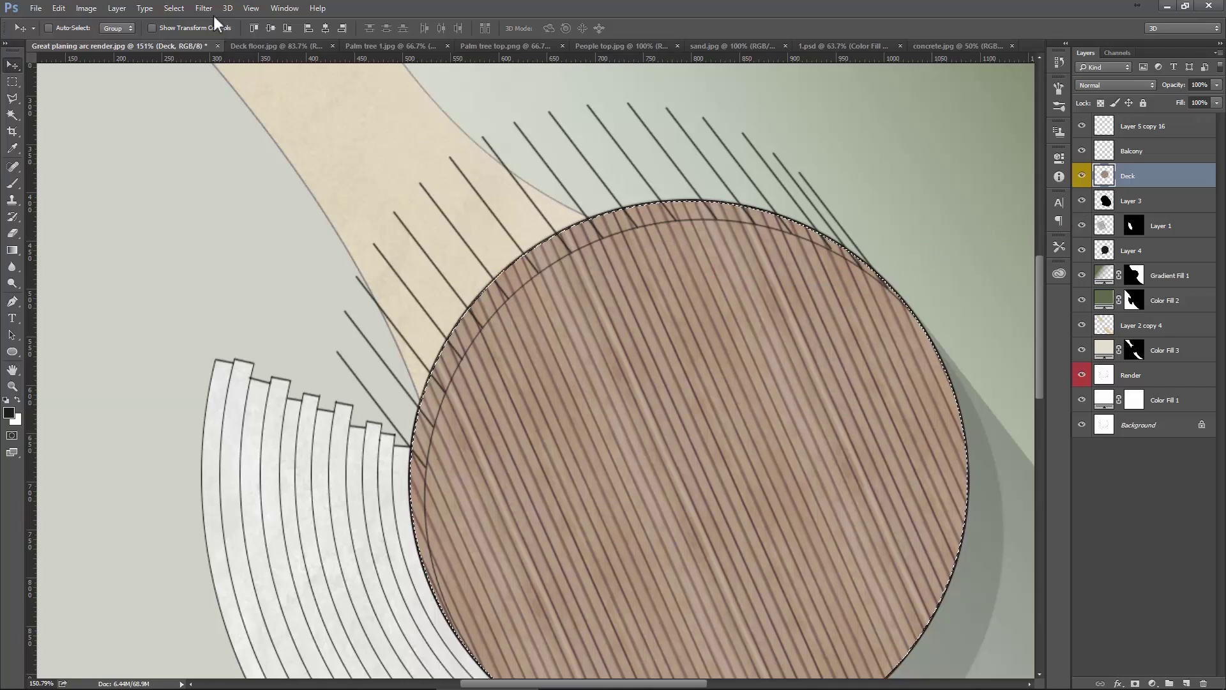
pyautogui.click(174, 8)
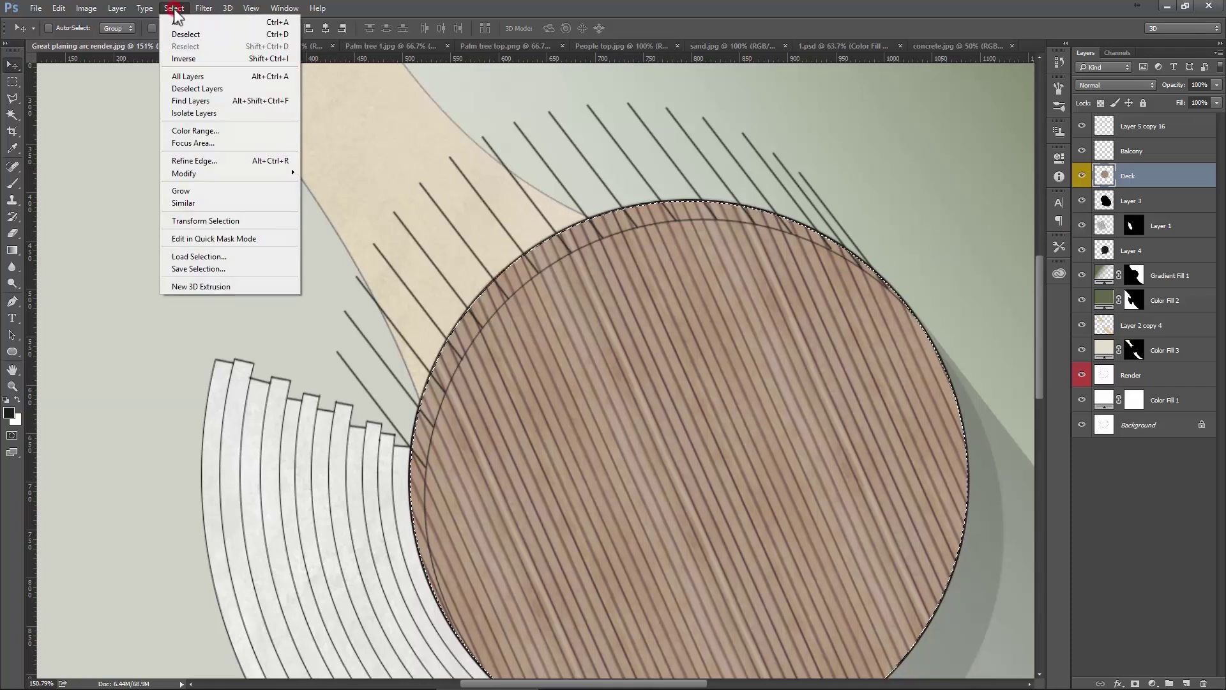
pyautogui.click(191, 58)
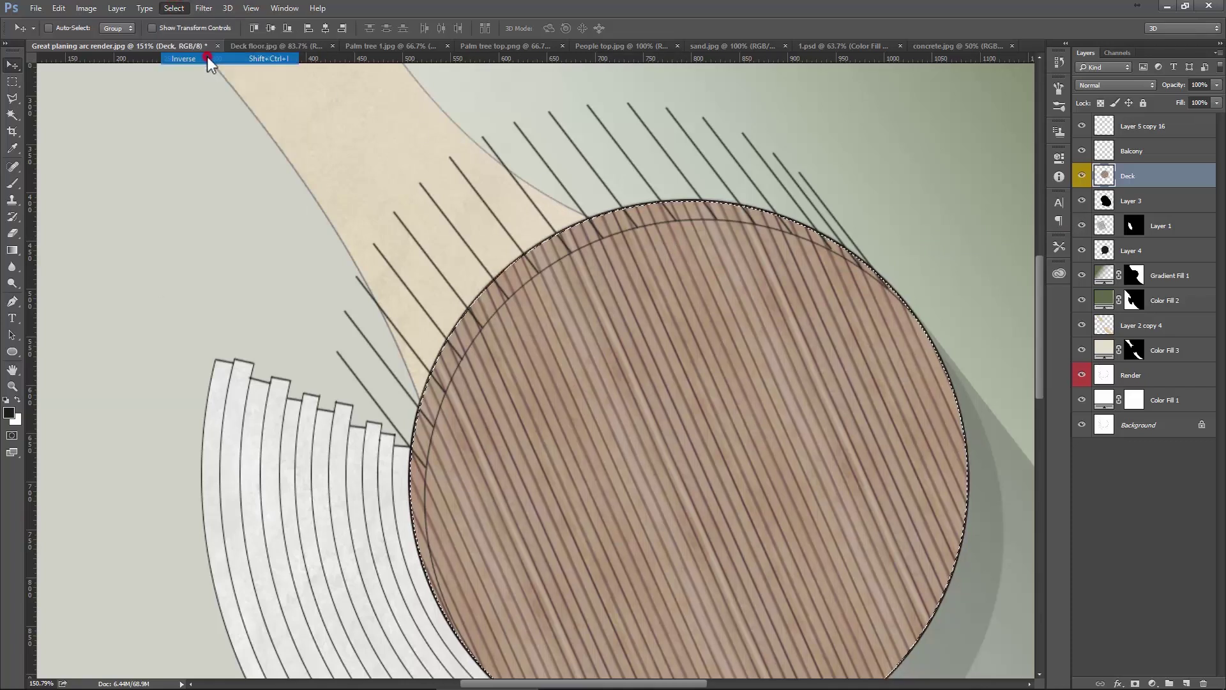
# Delete the Layer 5 copy 16 hatch lines outside the deck circle, then deselect.
pyautogui.scroll(-1, 493, 204)
pyautogui.scroll(-7, 534, 228)
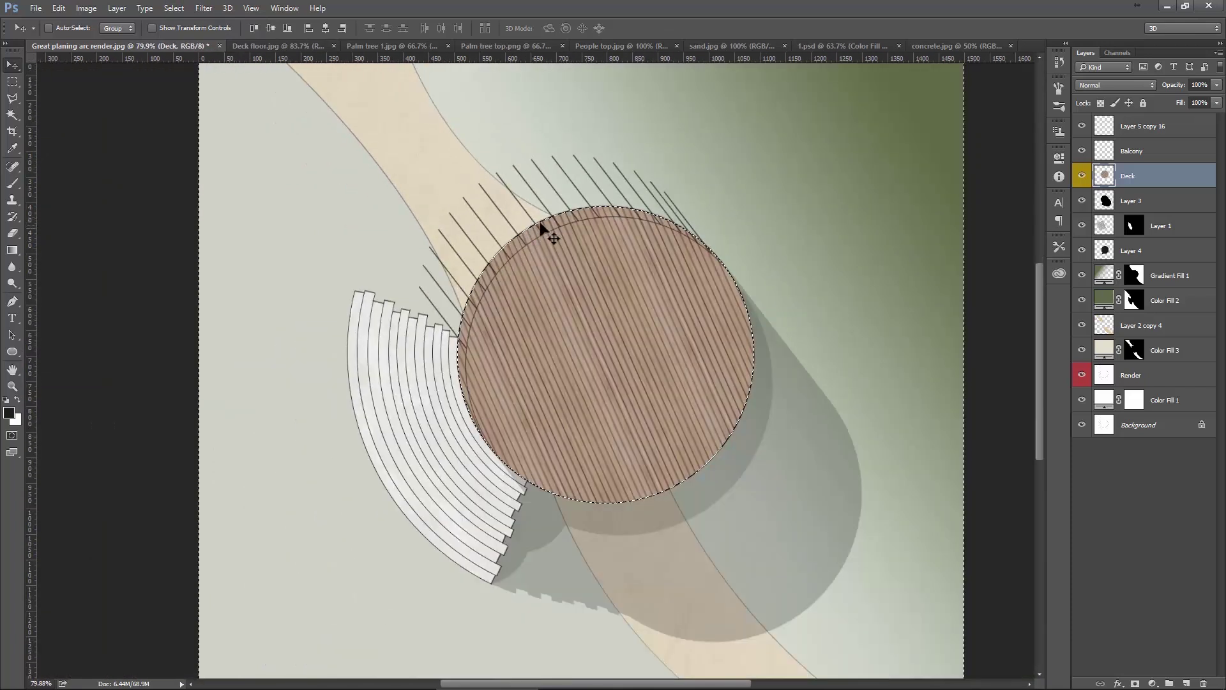
pyautogui.scroll(5, 542, 225)
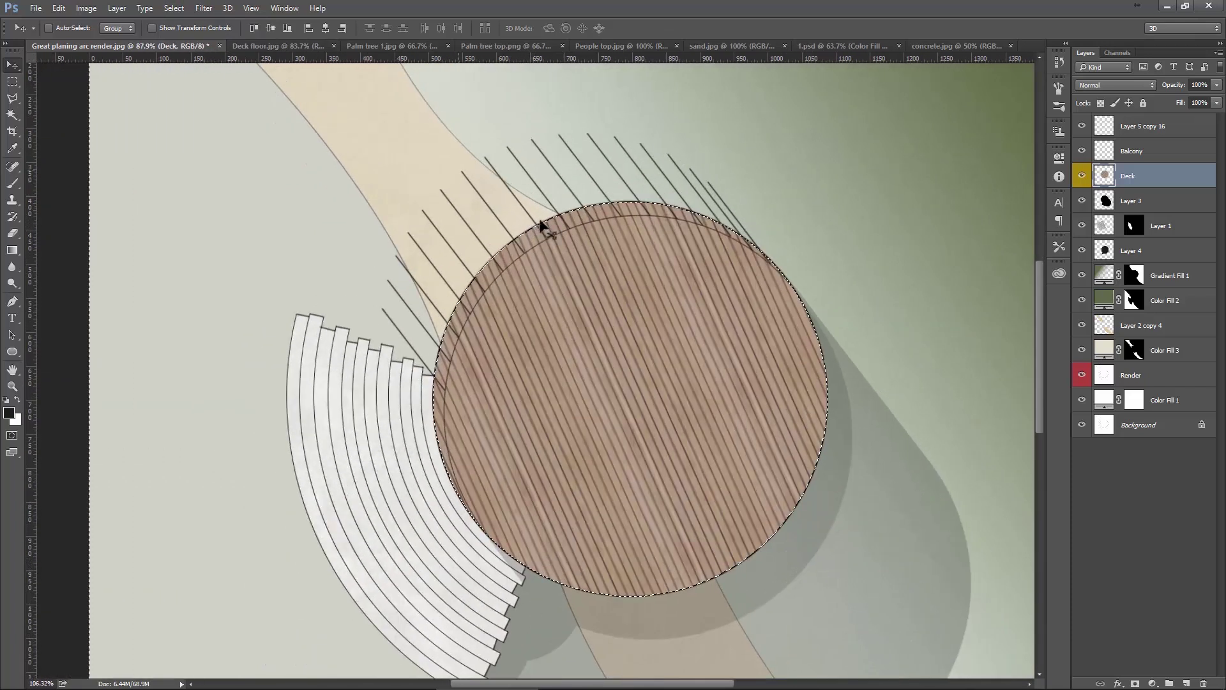
pyautogui.click(1138, 126)
pyautogui.scroll(2, 603, 192)
pyautogui.press('Delete')
pyautogui.hotkey('ctrl', 'd')
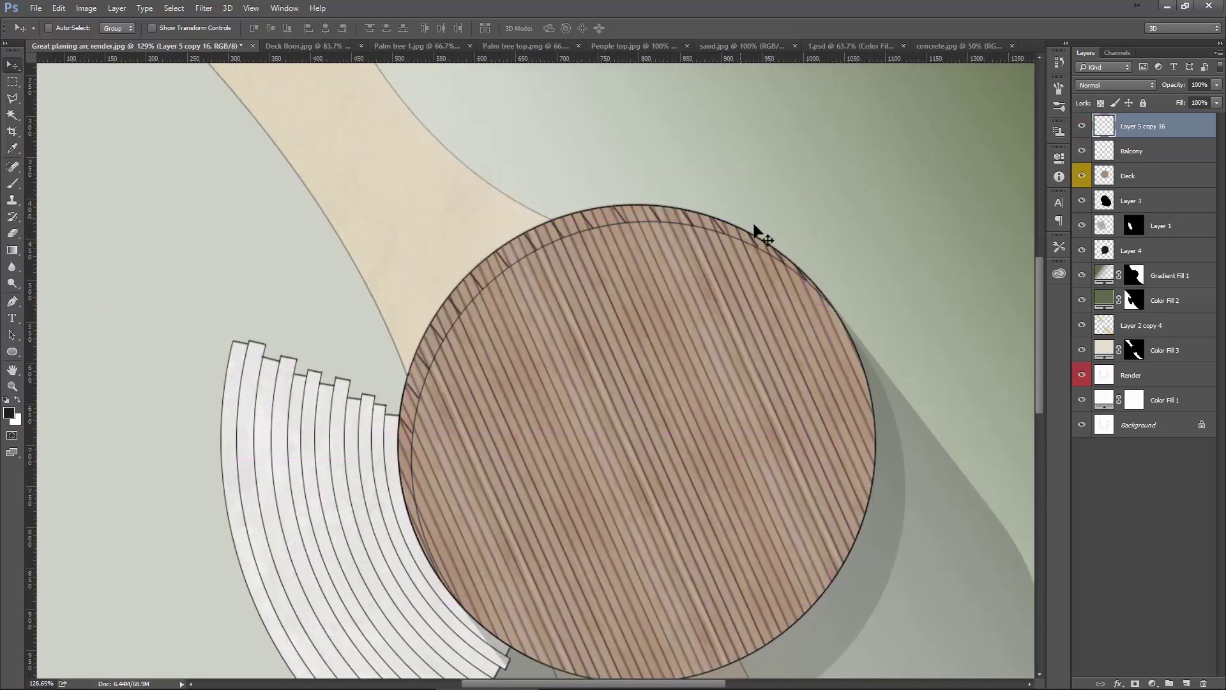
# Merge the Balcony layer into Layer 5 copy 16.
pyautogui.keyDown('shift'); pyautogui.click(1155, 151); pyautogui.keyUp('shift')
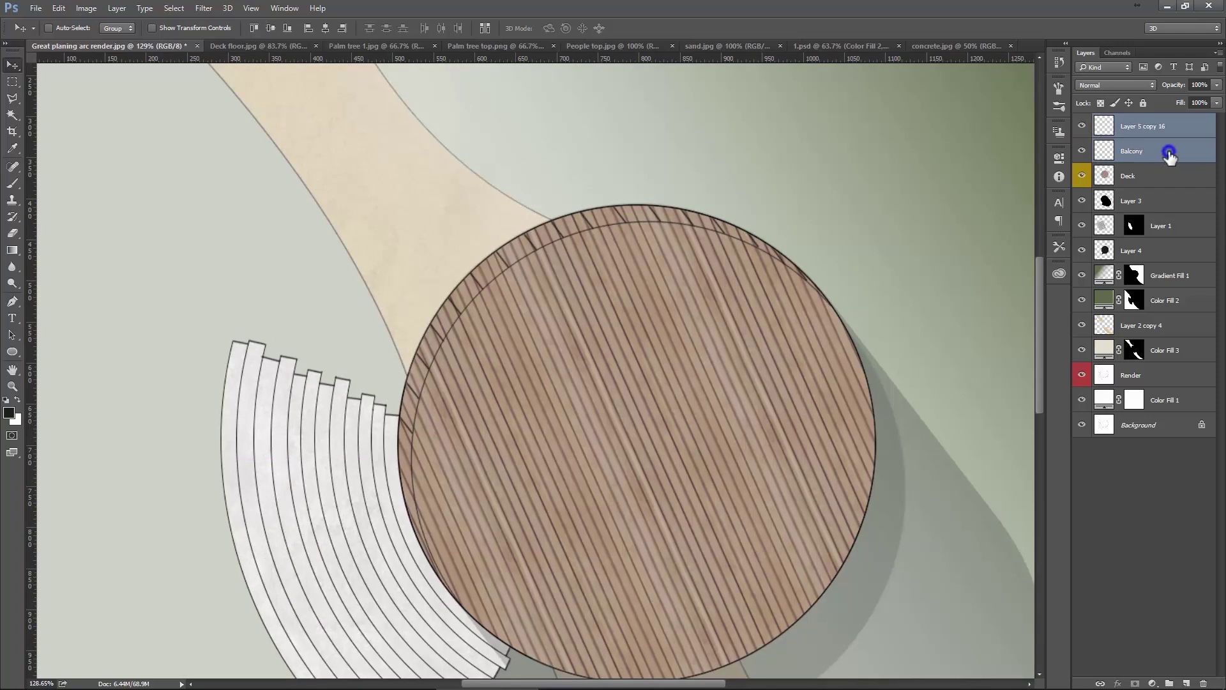
pyautogui.rightClick(1170, 154)
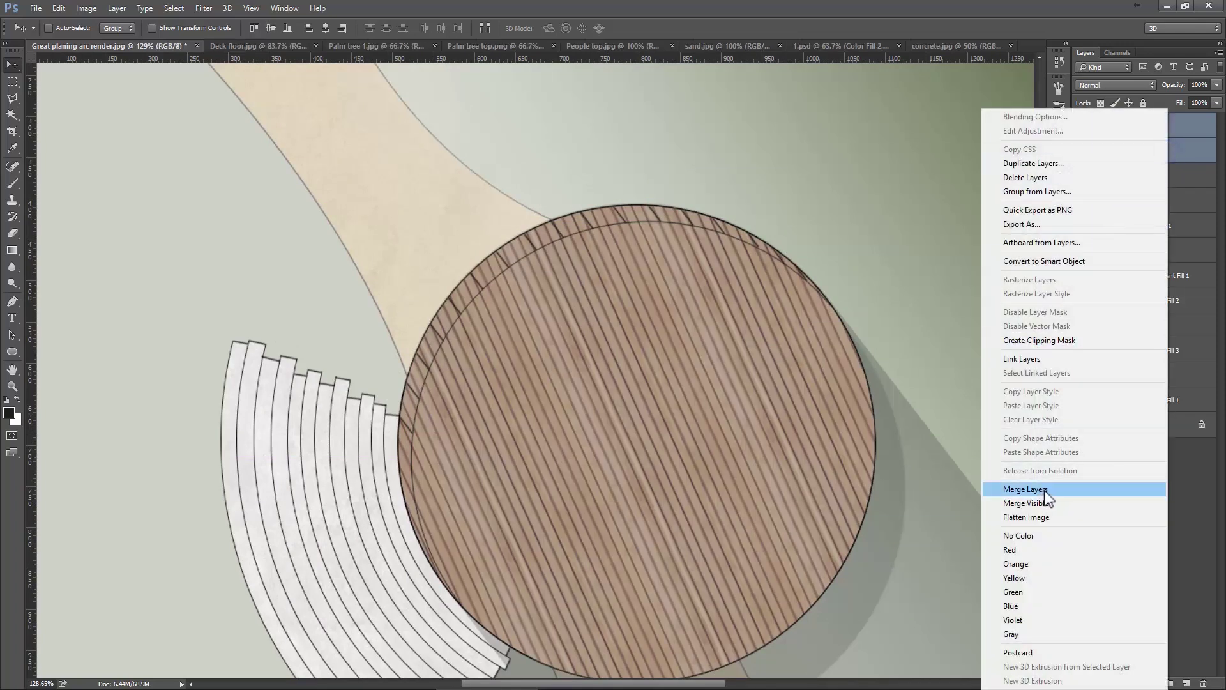
pyautogui.click(1044, 489)
pyautogui.moveTo(830, 383); pyautogui.dragTo(818, 370)
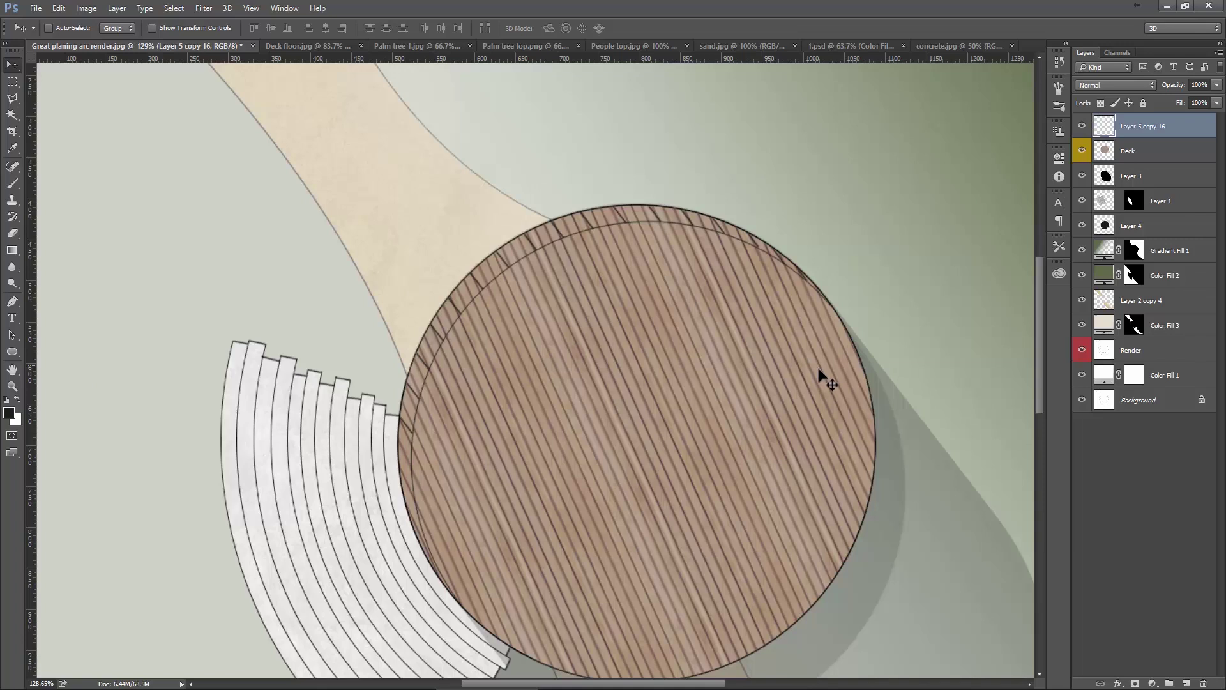
pyautogui.scroll(1, 611, 277)
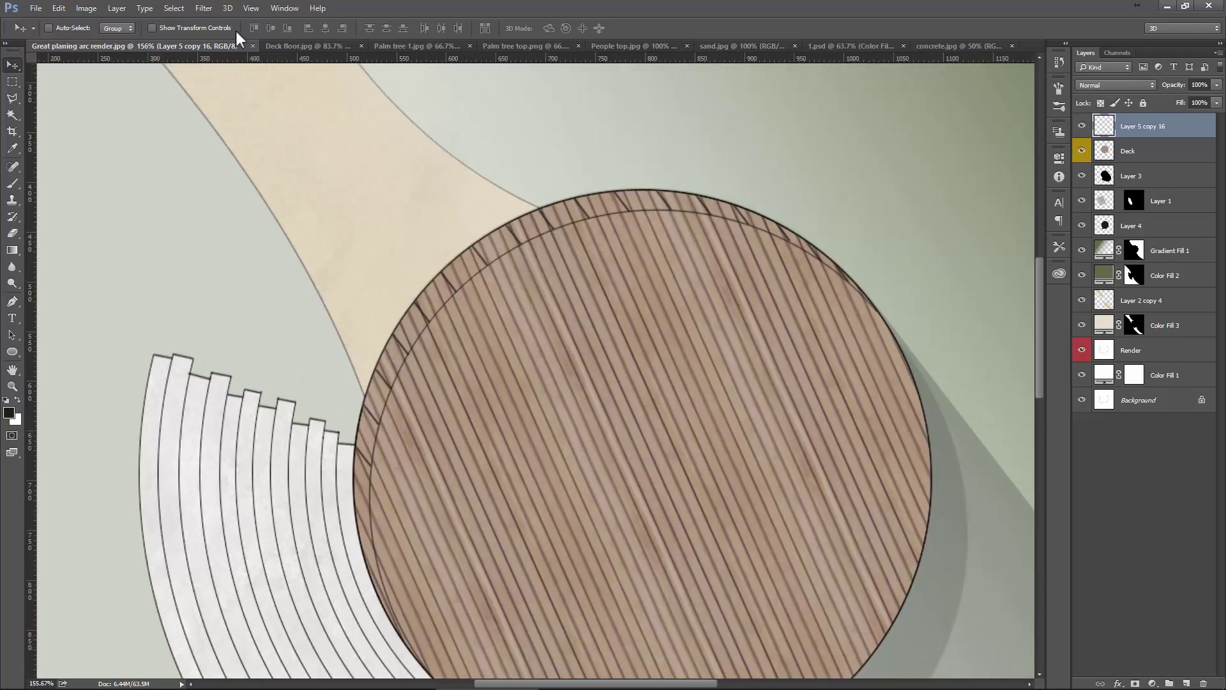
# Apply a Motion Blur with Distance 5 to the deck hatch lines.
pyautogui.click(204, 8)
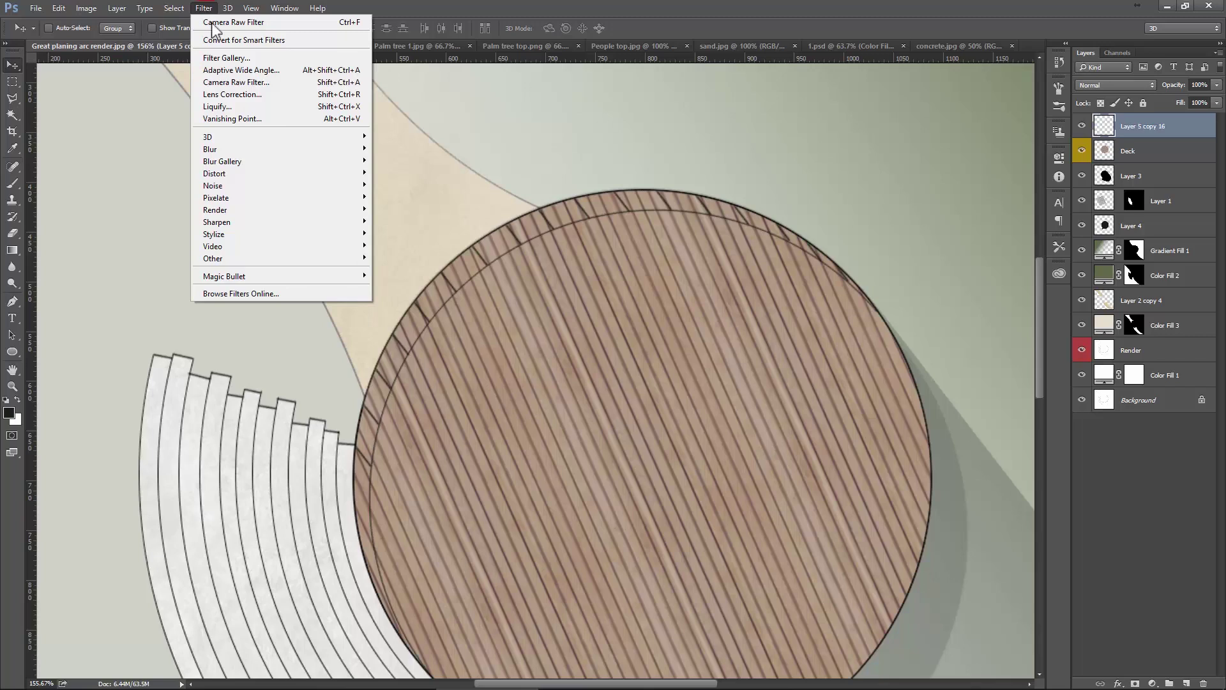
pyautogui.moveTo(210, 148)
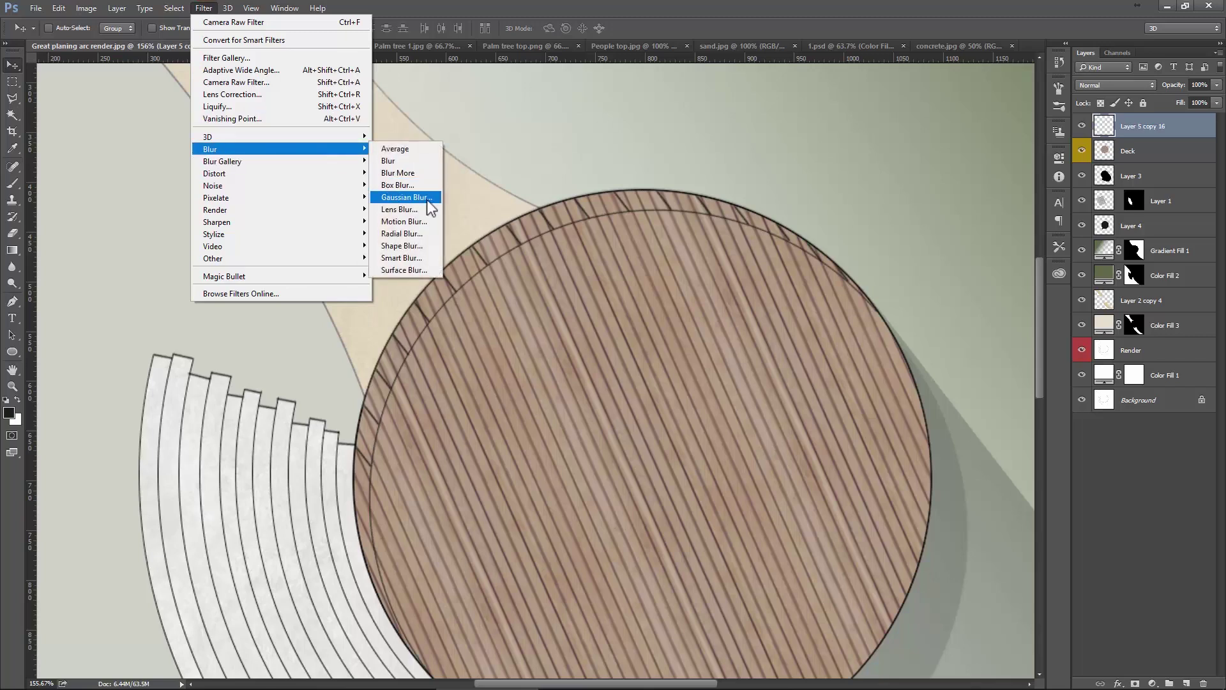
pyautogui.click(405, 222)
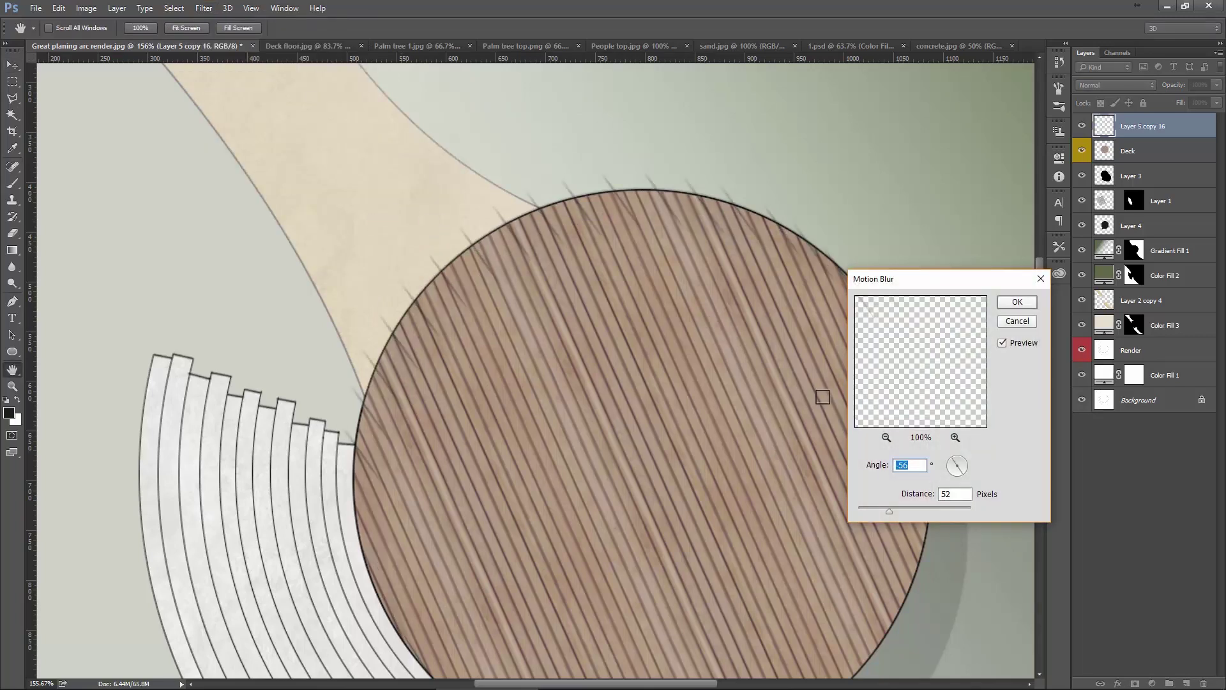
pyautogui.moveTo(878, 502); pyautogui.dragTo(864, 507)
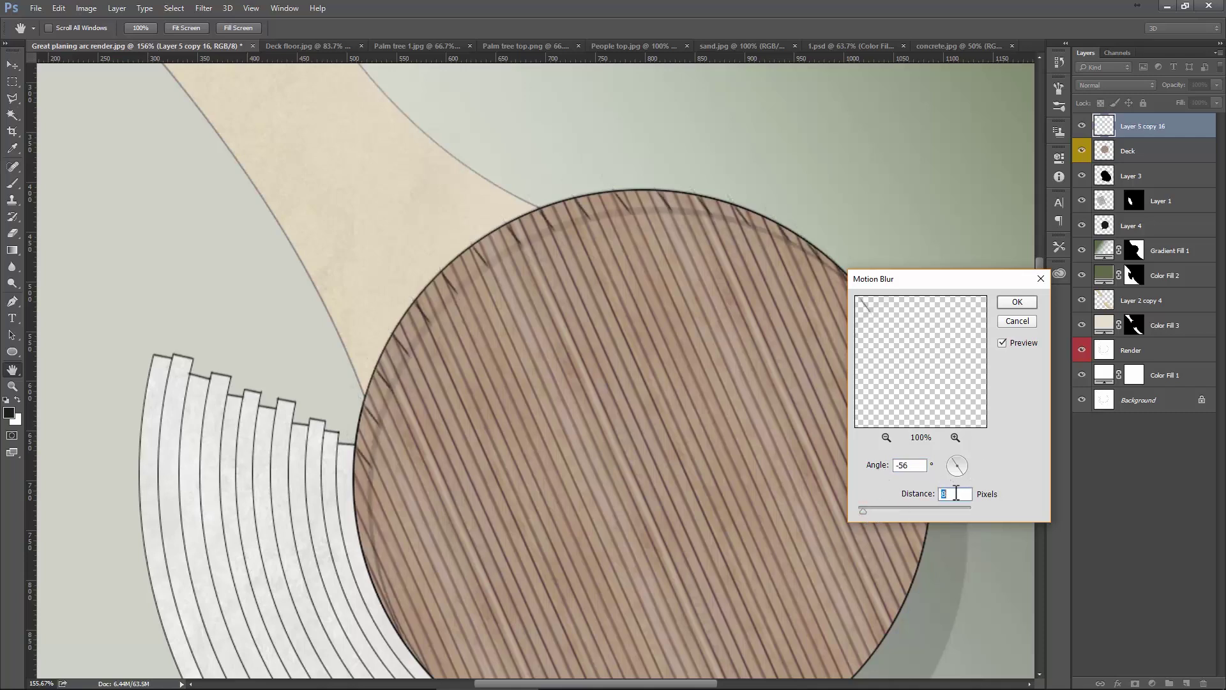
pyautogui.write('5')
pyautogui.click(1009, 304)
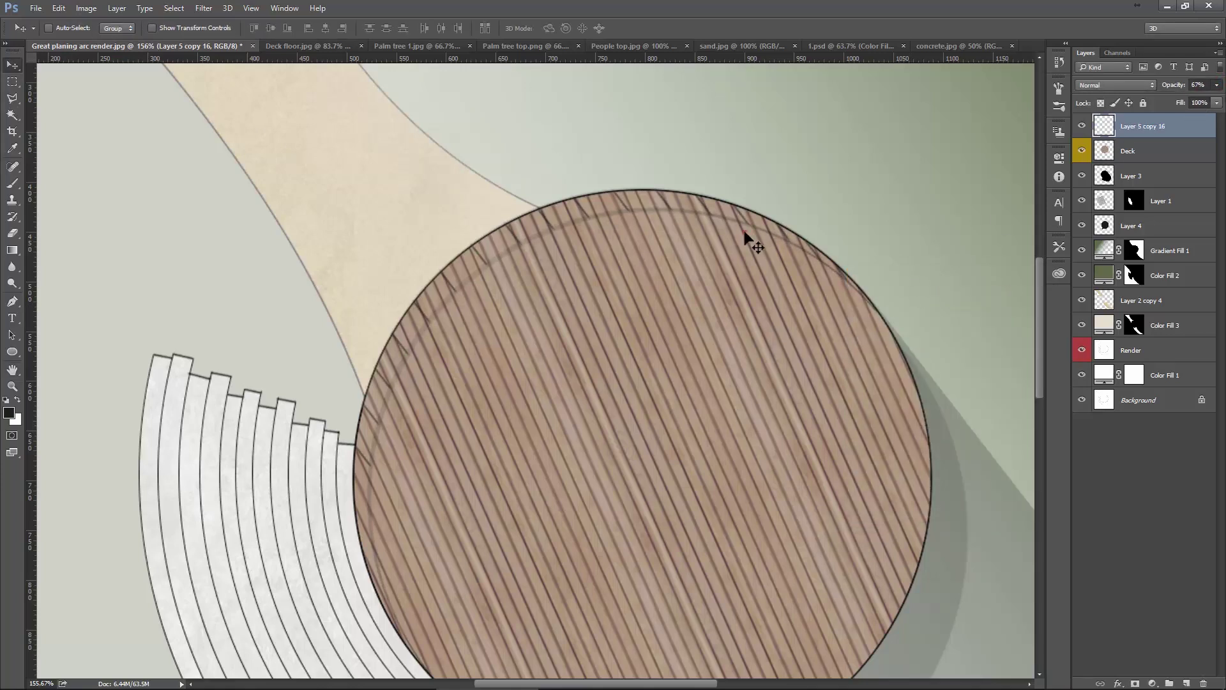
# Sample a pale grey-green foreground colour from the canvas.
pyautogui.scroll(-1, 619, 282)
pyautogui.scroll(-1, 623, 285)
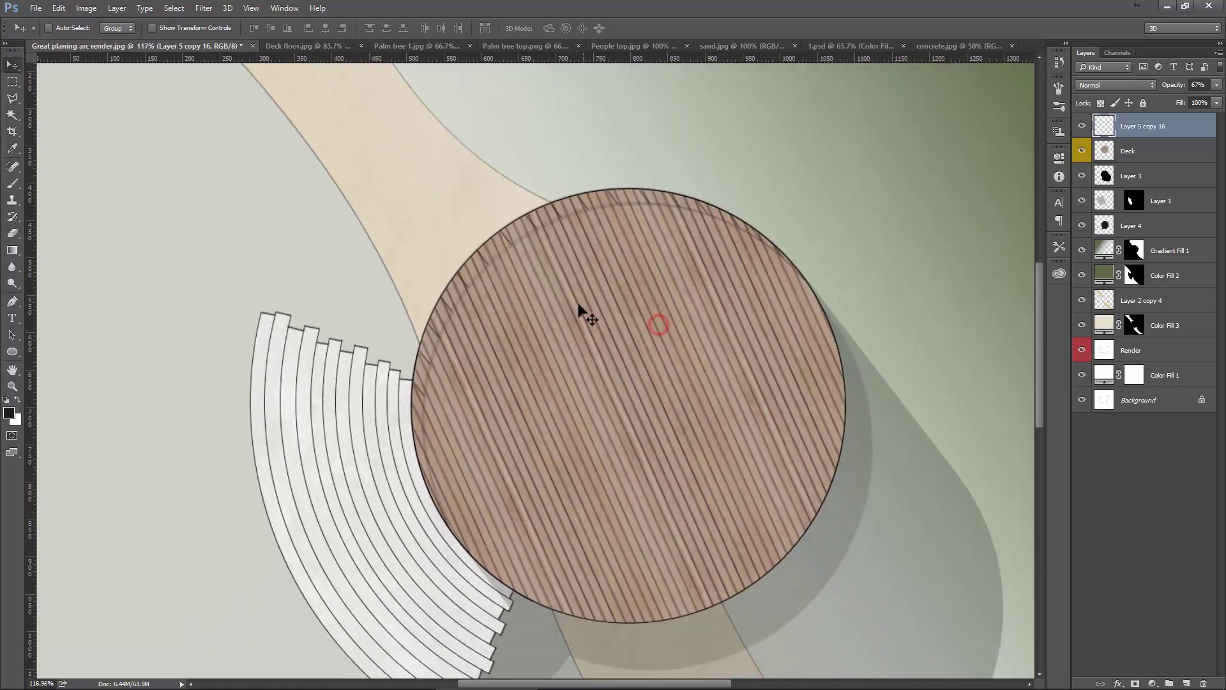
pyautogui.scroll(-1, 584, 312)
pyautogui.scroll(-1, 591, 314)
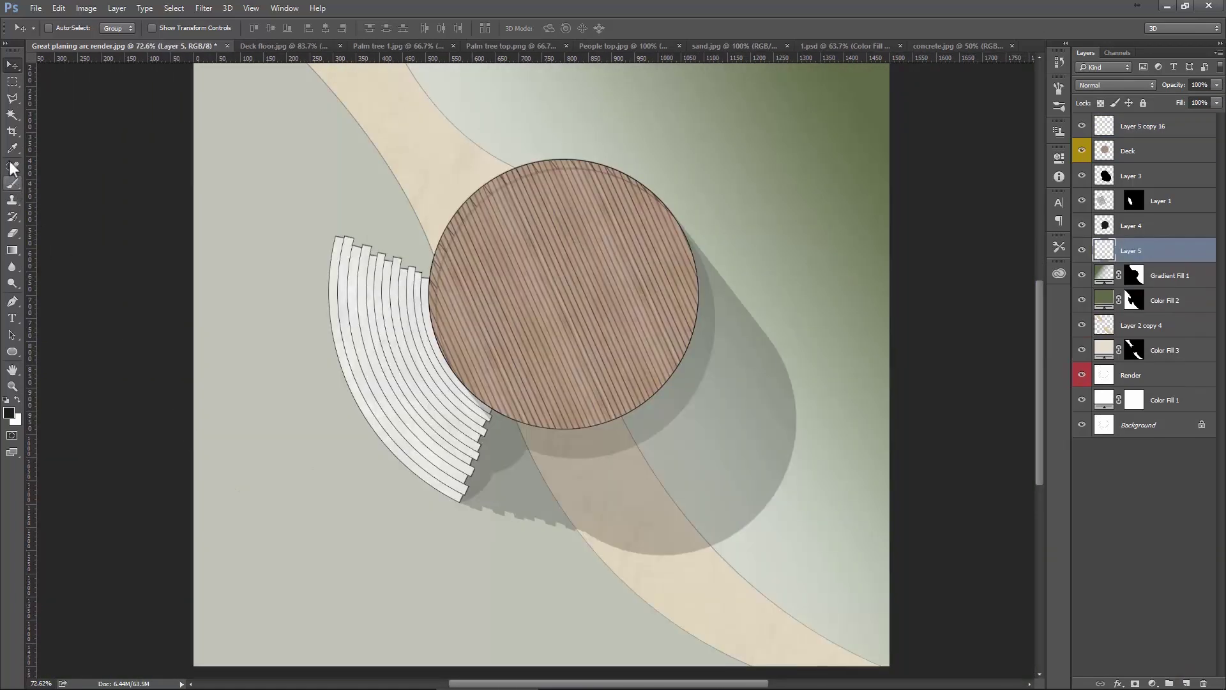
pyautogui.click(12, 148)
# Paint a large 700-pixel dark olive dab at the lower-left on Layer 5.
pyautogui.click(233, 171)
pyautogui.click(10, 413)
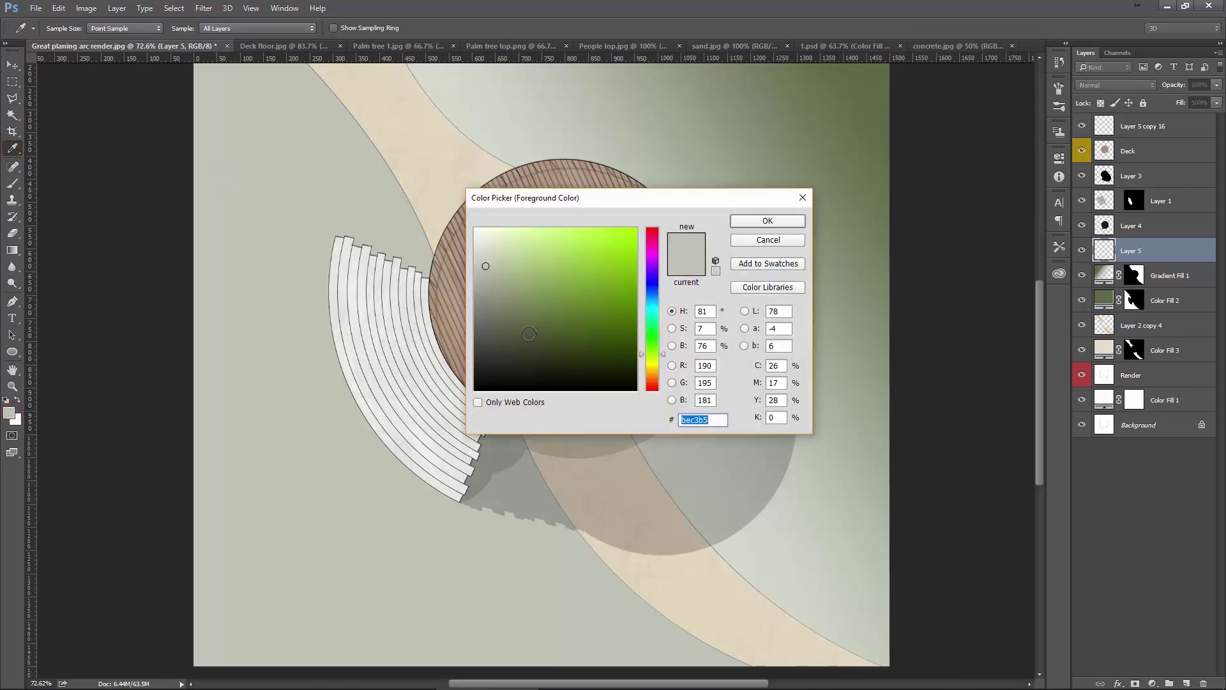
pyautogui.click(510, 342)
pyautogui.click(743, 221)
pyautogui.press('b')
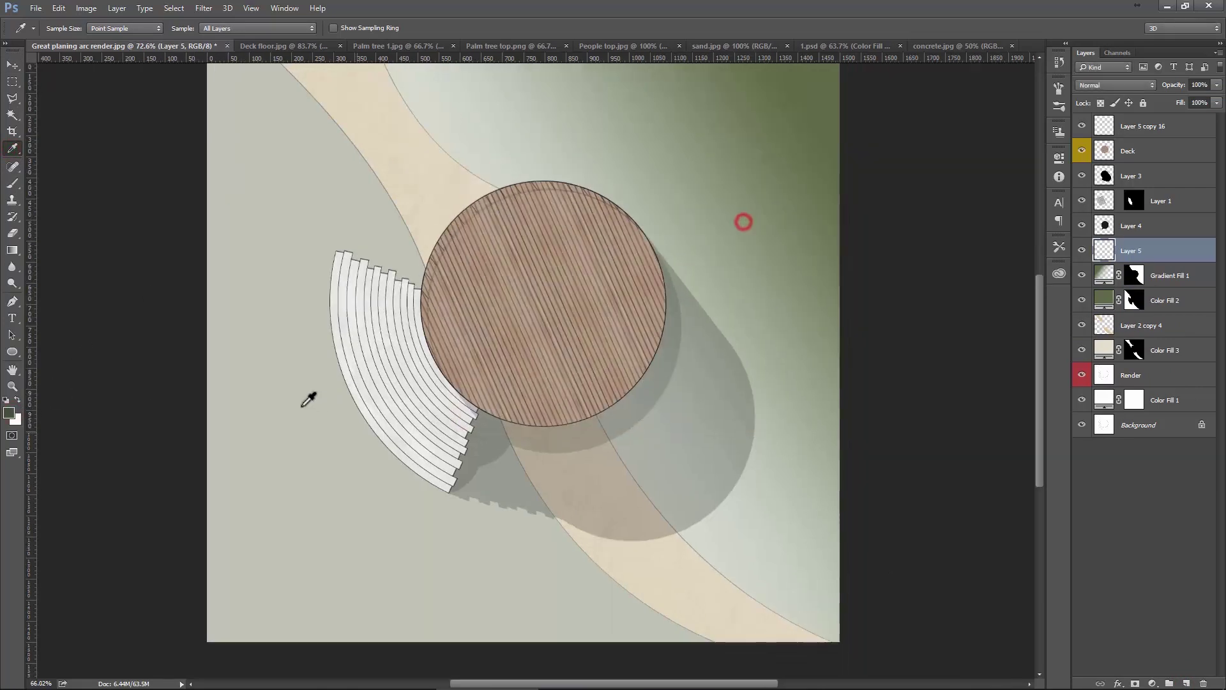
pyautogui.scroll(-2, 307, 398)
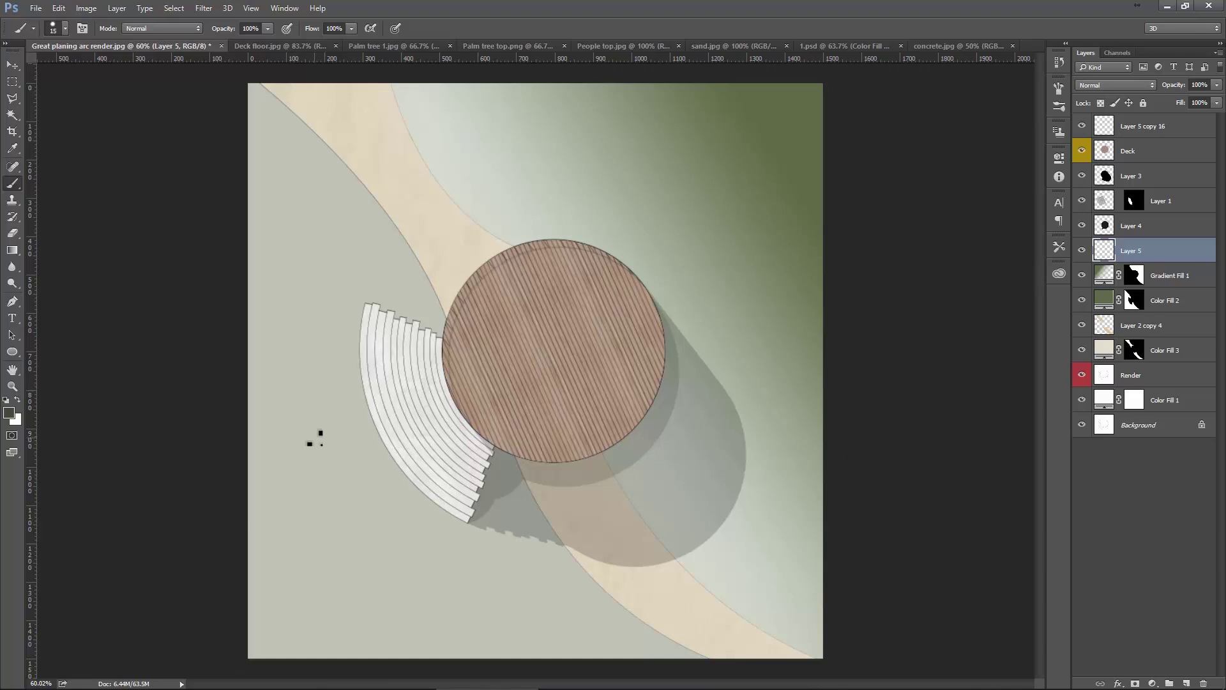
pyautogui.press(']')
pyautogui.scroll(-1, 300, 549)
pyautogui.press(']')
pyautogui.press(']')
pyautogui.click(357, 578)
# Lower Layer 5's opacity to 15%.
pyautogui.scroll(1, 370, 562)
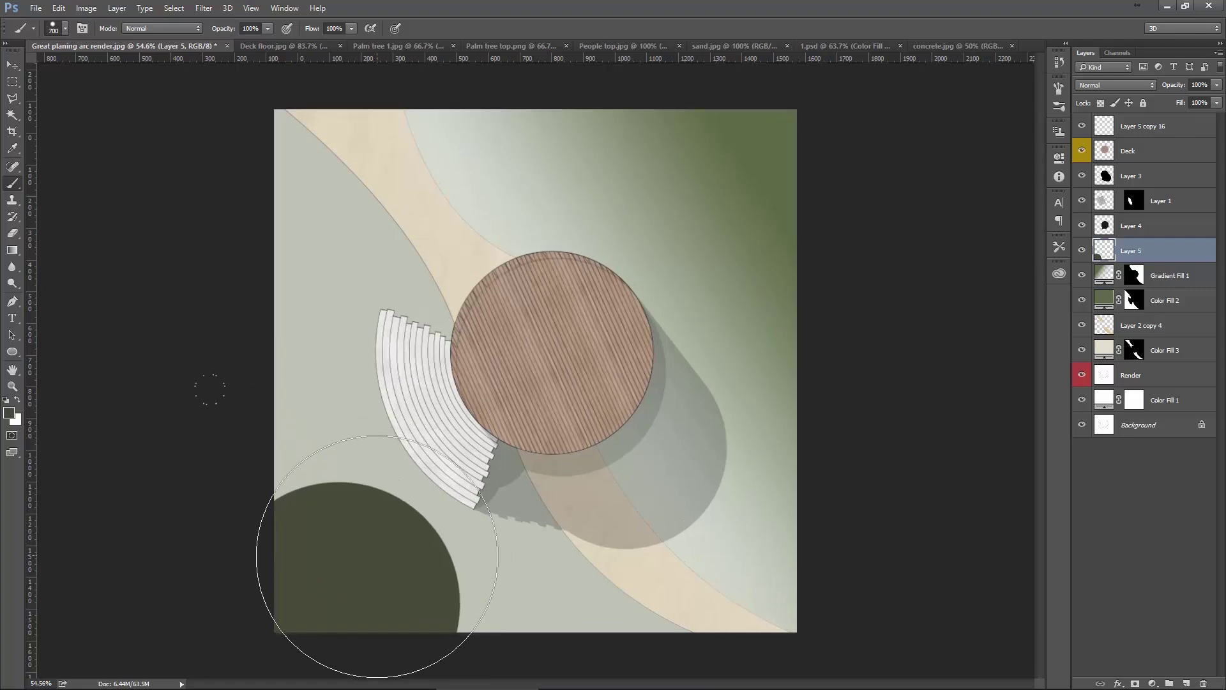
pyautogui.scroll(2, 485, 428)
pyautogui.press('v')
pyautogui.moveTo(1193, 96); pyautogui.dragTo(1161, 97)
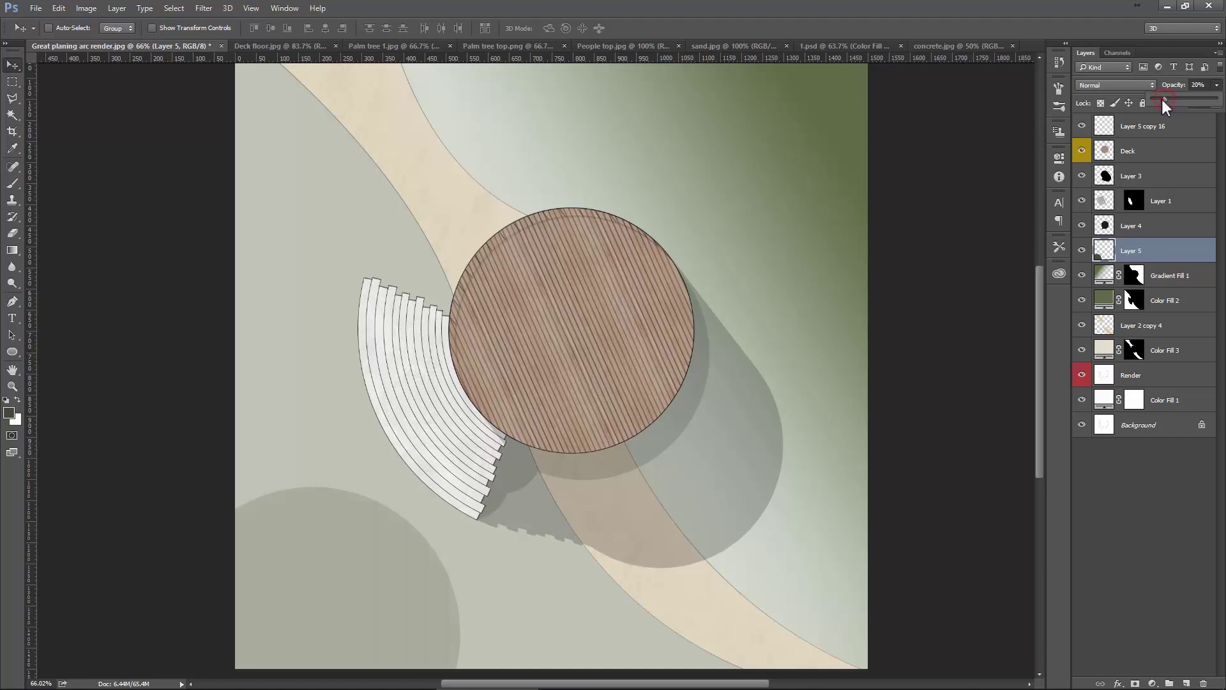
pyautogui.click(1194, 86)
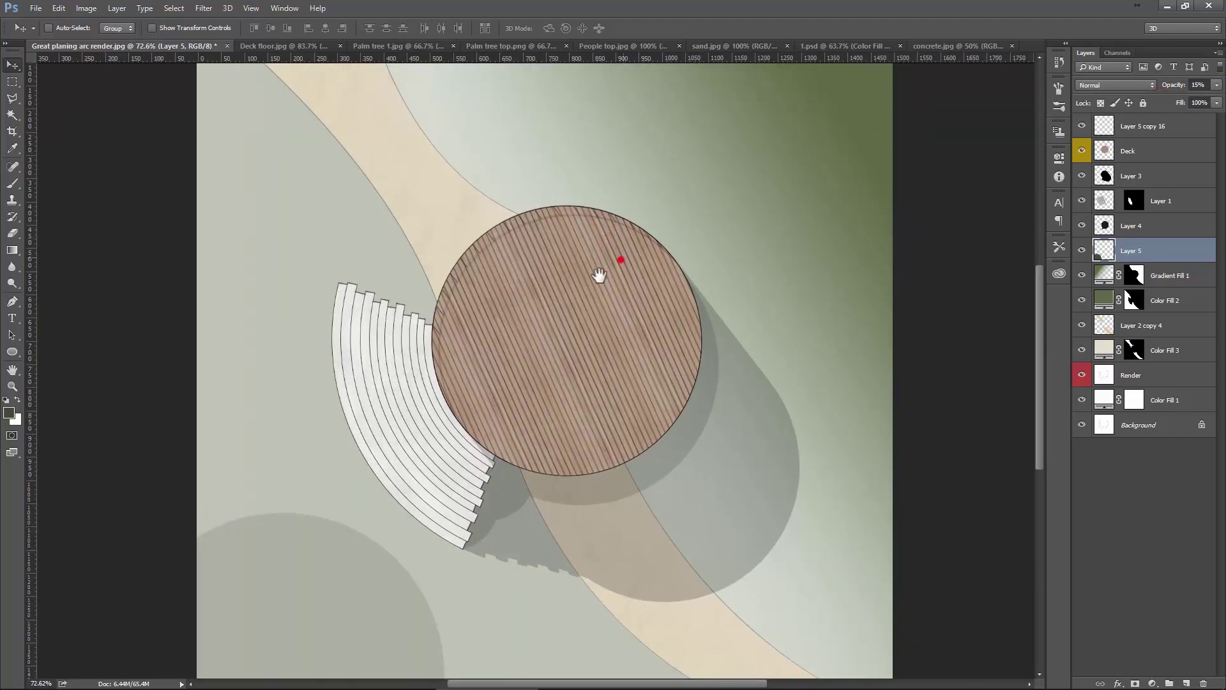
pyautogui.scroll(1, 598, 274)
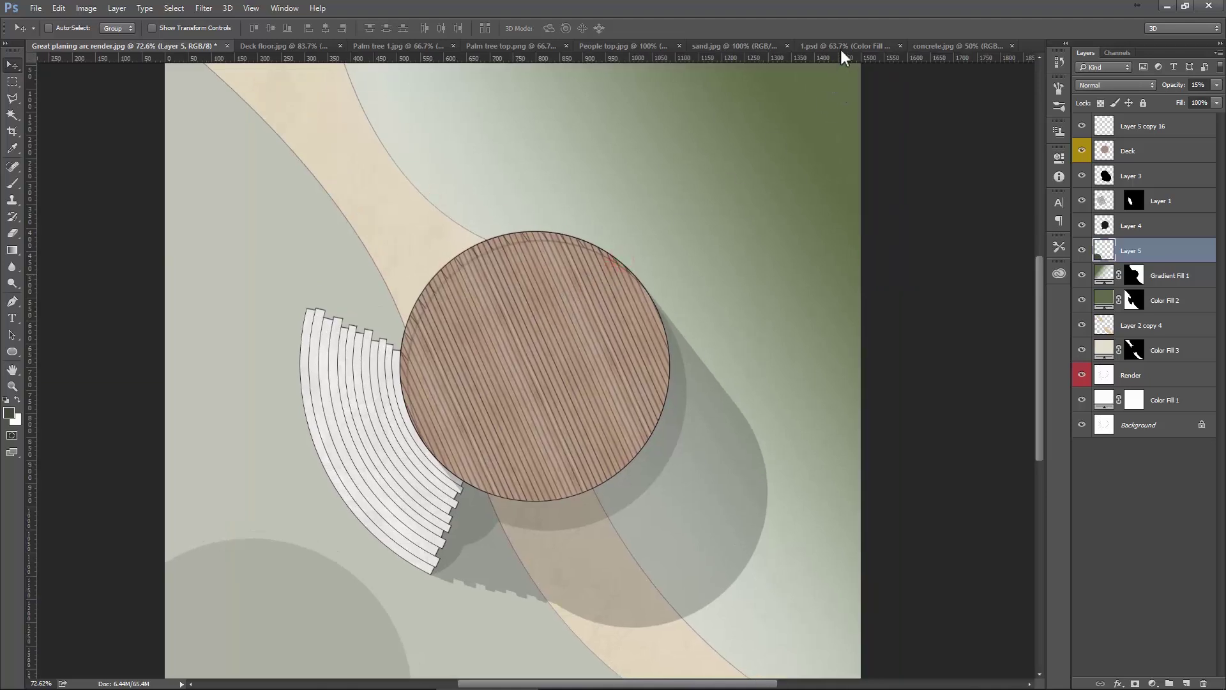
# Bring the Palm tree top.png image into the Great planing arc render document.
pyautogui.click(839, 45)
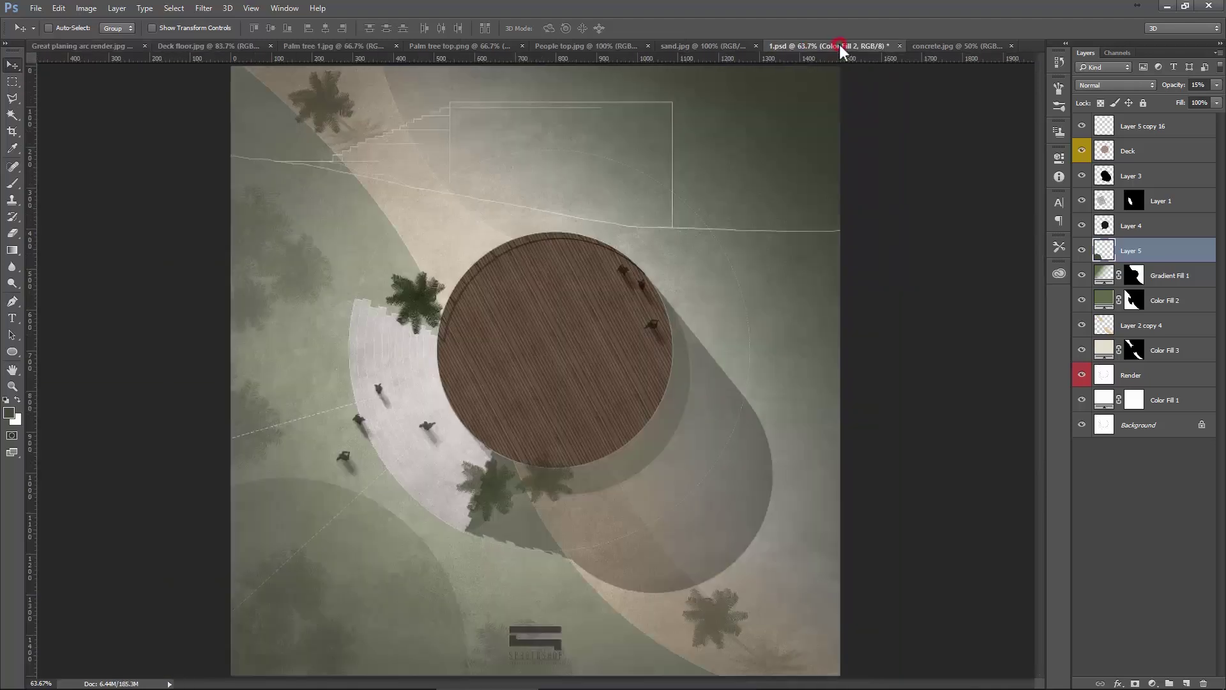
pyautogui.click(127, 45)
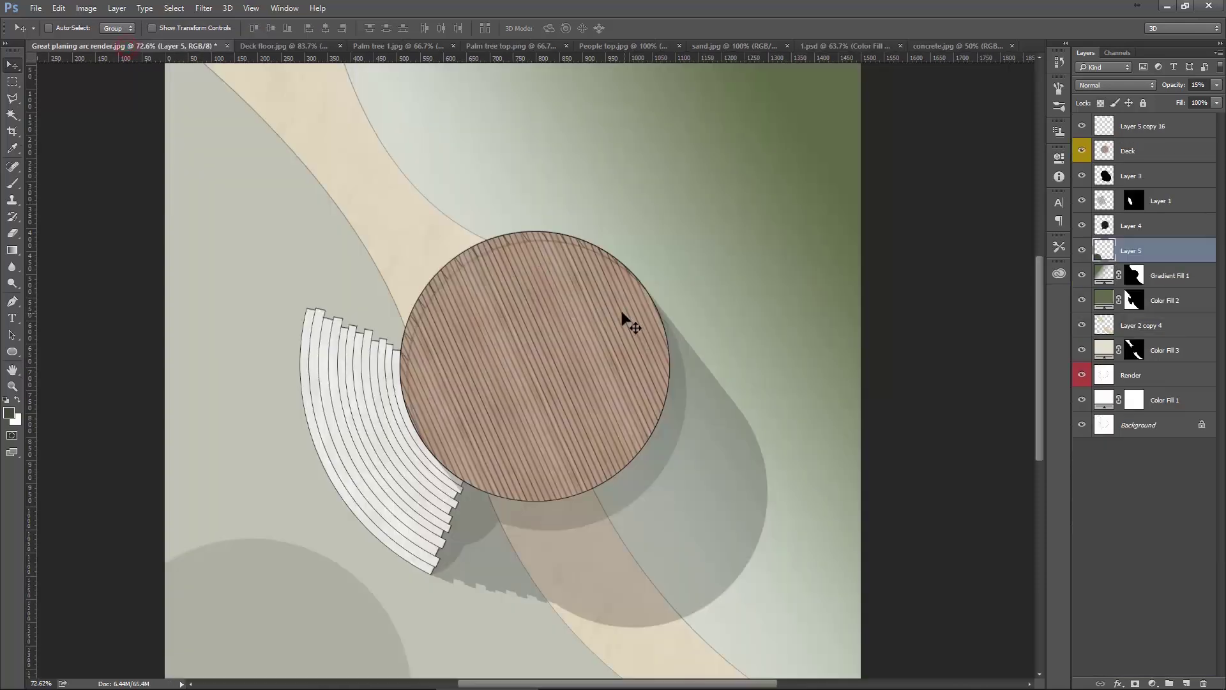
pyautogui.scroll(1, 633, 320)
pyautogui.moveTo(727, 351); pyautogui.dragTo(732, 320)
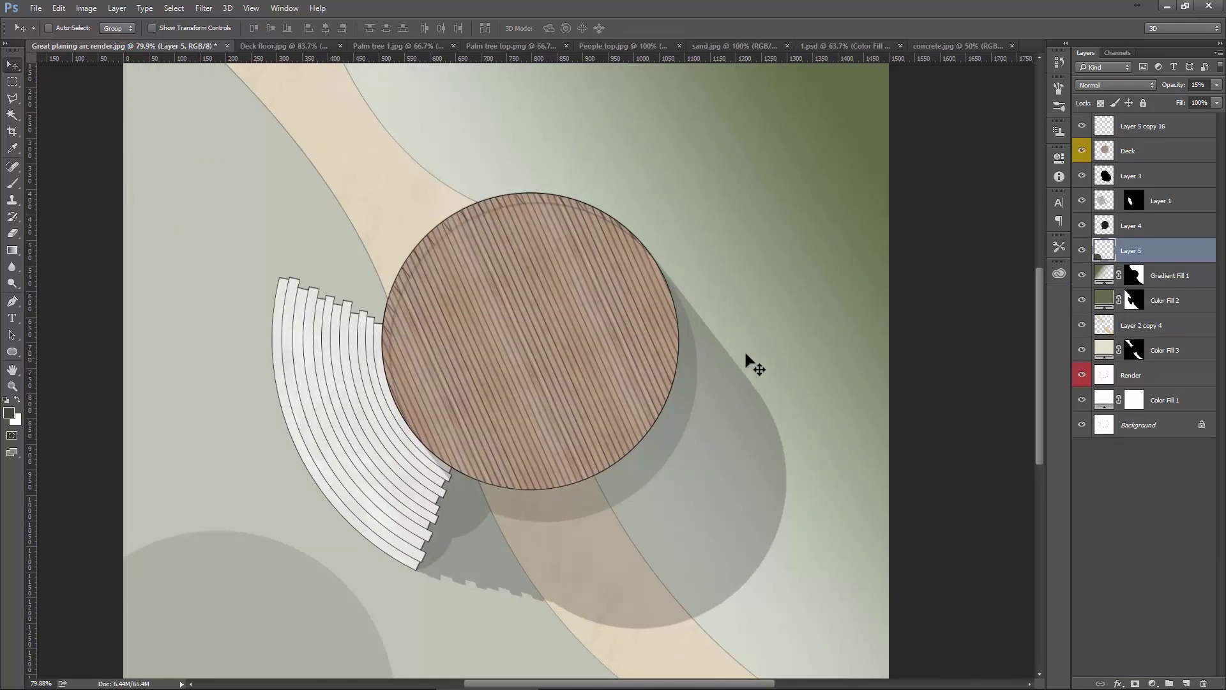
pyautogui.click(397, 43)
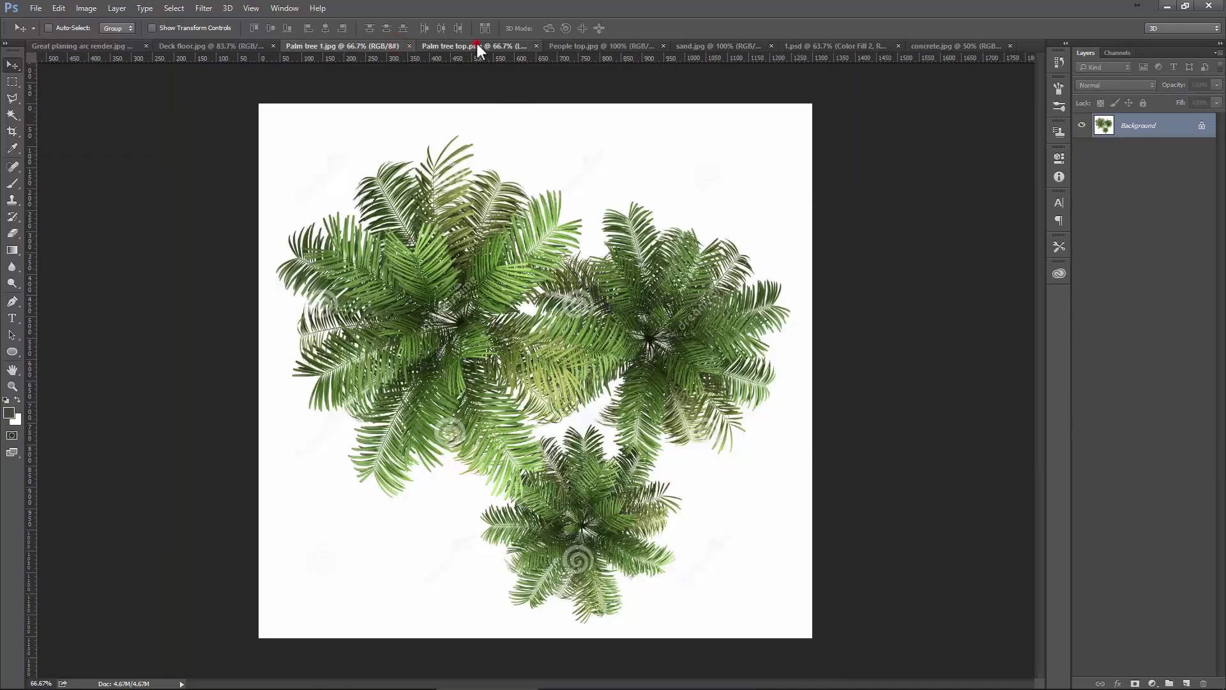
pyautogui.click(476, 46)
pyautogui.moveTo(423, 196); pyautogui.dragTo(575, 289)
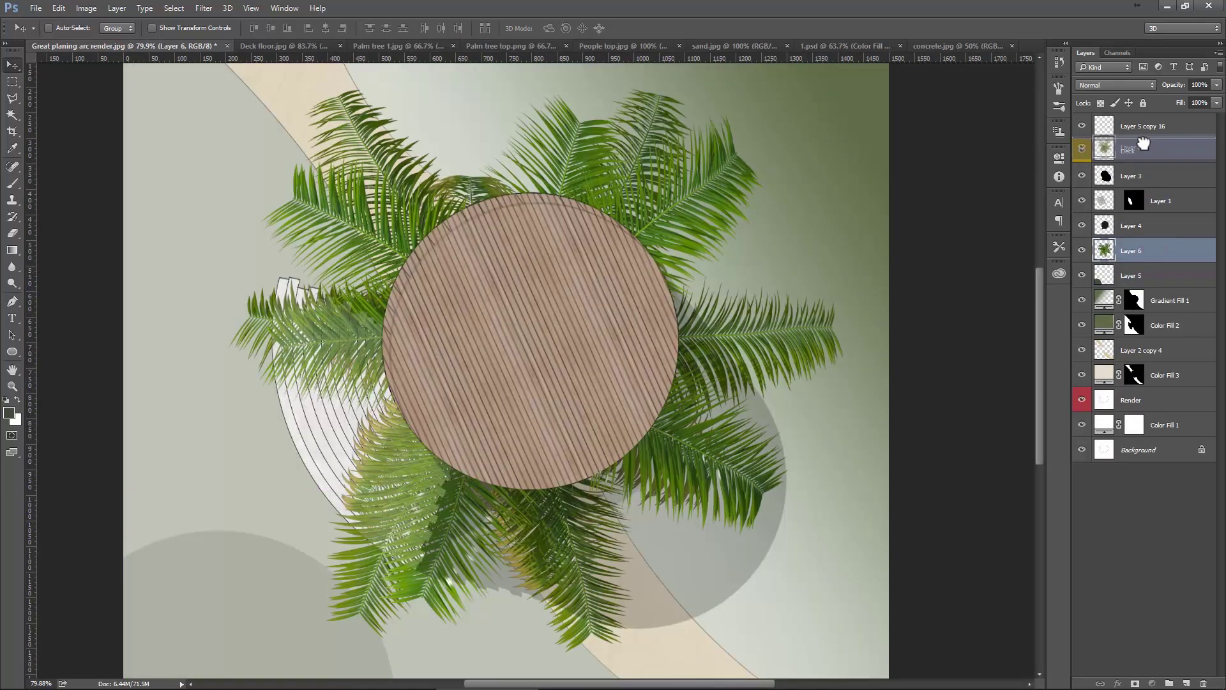
# Move the palm layer above Deck and scale it to about 28% below the deck.
pyautogui.moveTo(1154, 251); pyautogui.dragTo(1149, 139)
pyautogui.moveTo(676, 202); pyautogui.dragTo(558, 193)
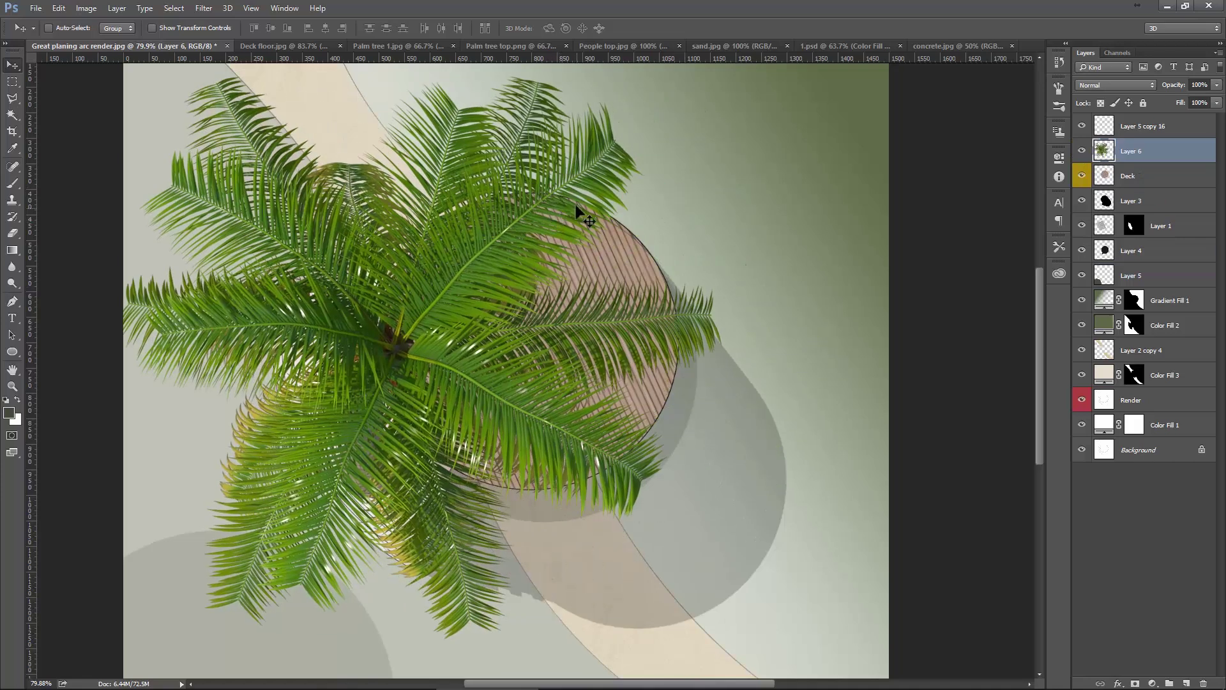
pyautogui.hotkey('ctrl', 't')
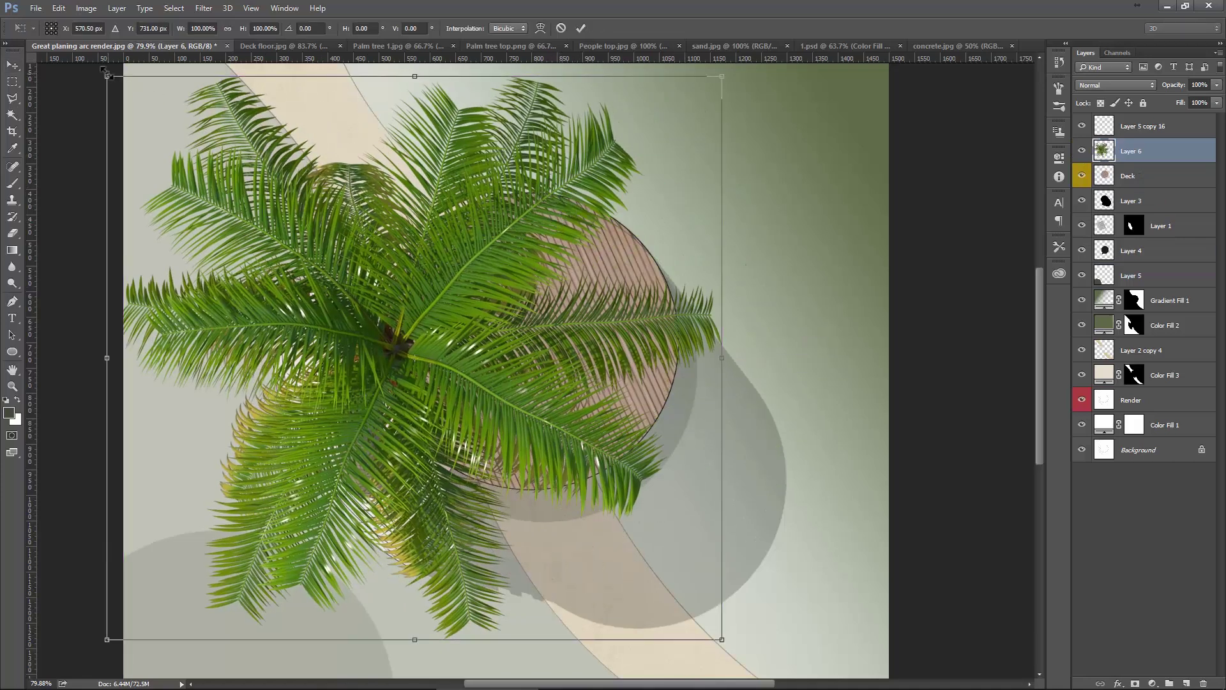
pyautogui.moveTo(108, 75); pyautogui.dragTo(561, 329)
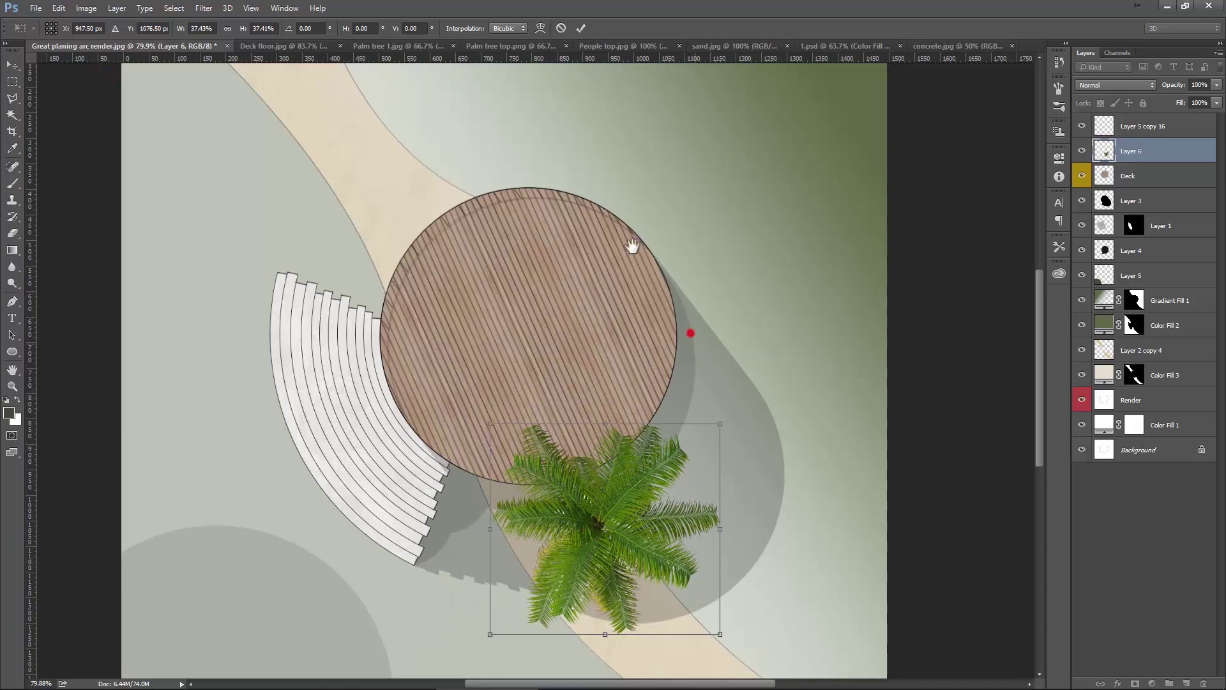
pyautogui.scroll(3, 725, 320)
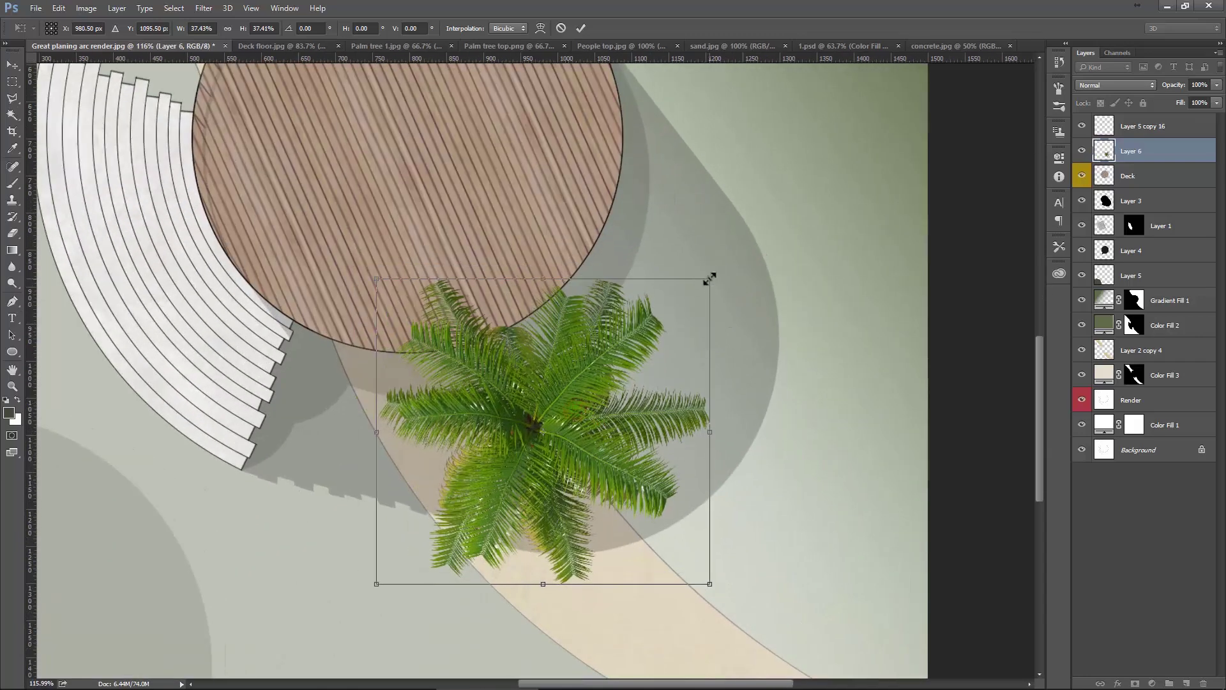
pyautogui.moveTo(709, 277); pyautogui.dragTo(624, 355)
pyautogui.scroll(1, 646, 432)
pyautogui.scroll(1, 649, 433)
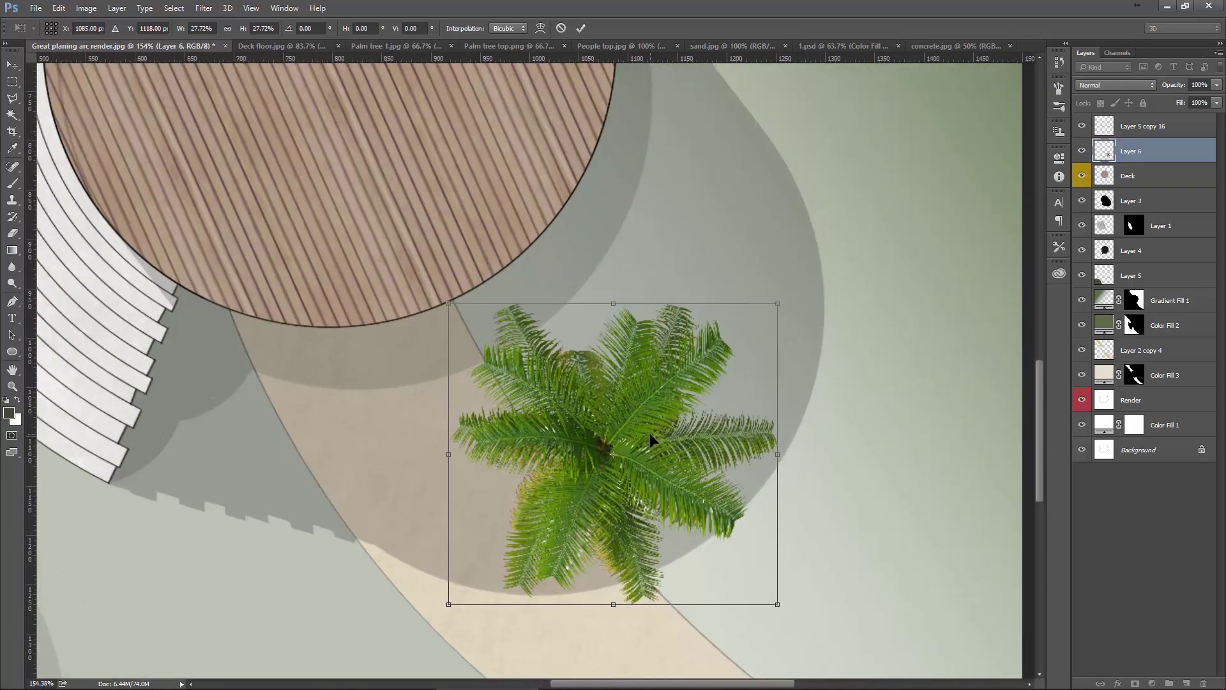
pyautogui.press('Return')
pyautogui.scroll(1, 649, 433)
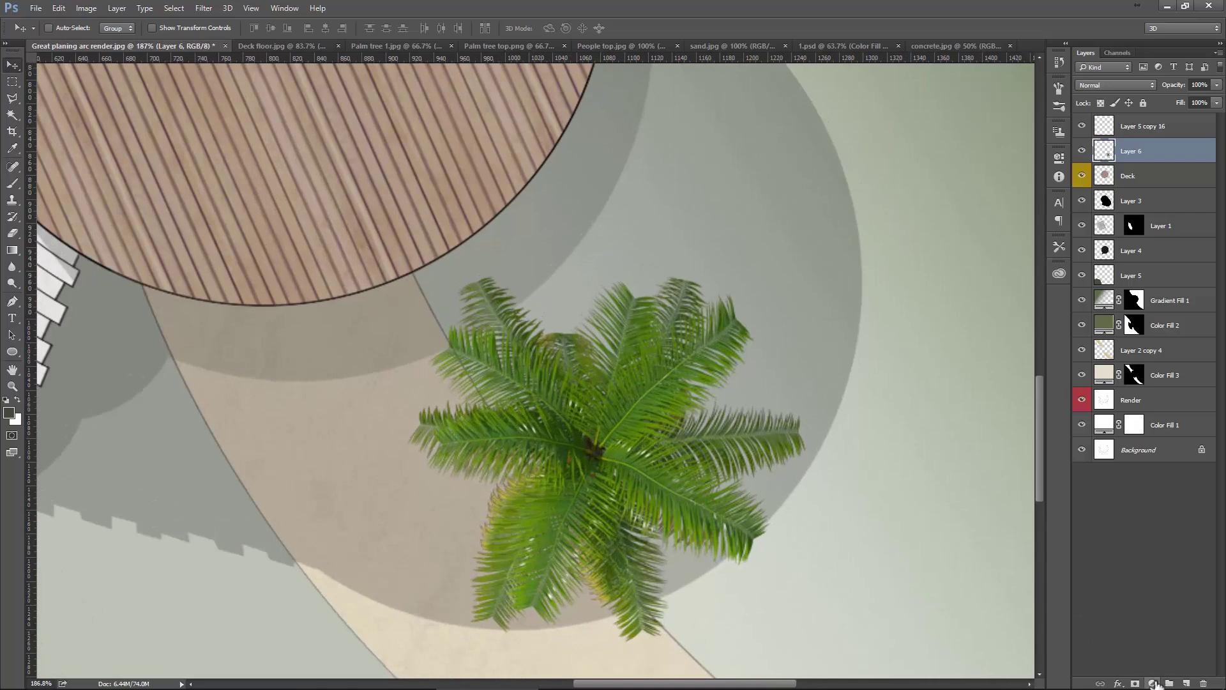
# Add a dark grey-green Solid Color fill layer.
pyautogui.click(1153, 682)
pyautogui.click(1113, 404)
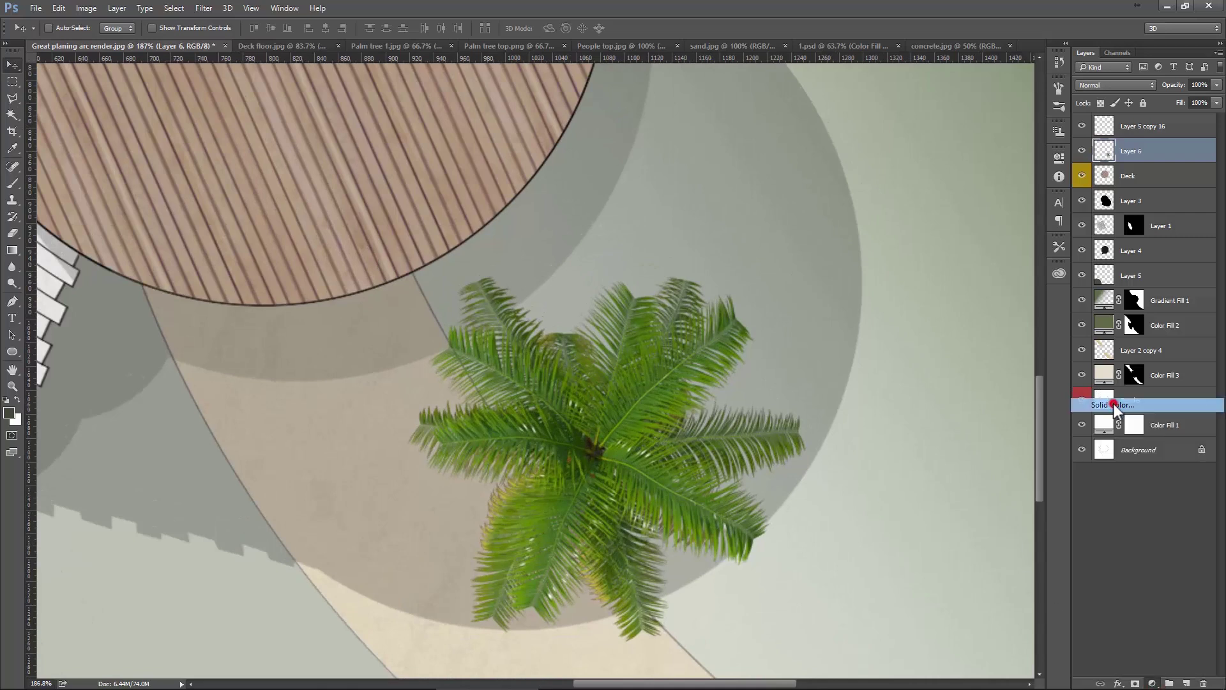
pyautogui.moveTo(501, 340); pyautogui.dragTo(493, 343)
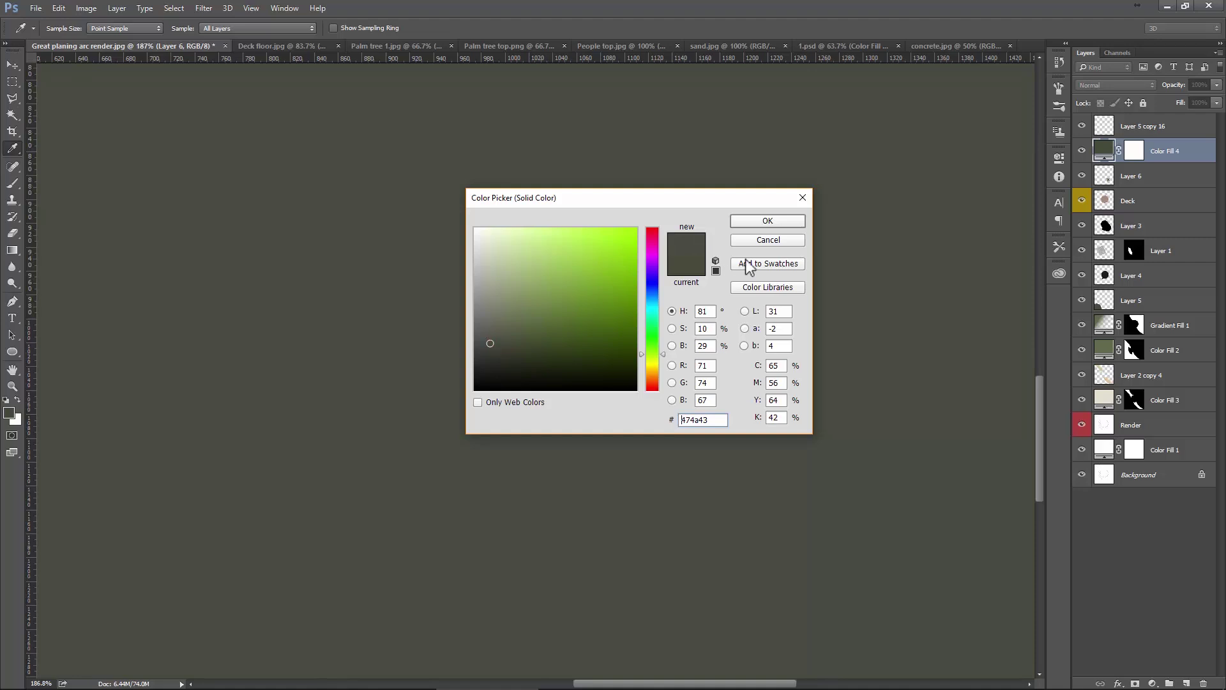
pyautogui.click(757, 222)
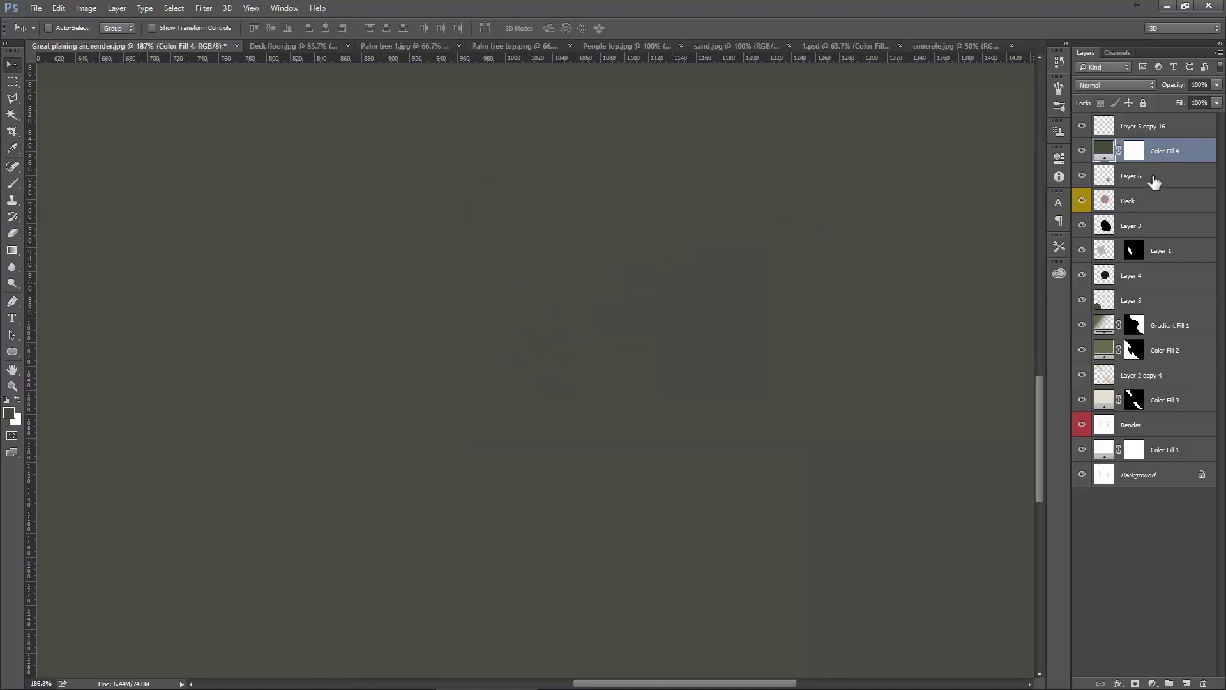
# Rename Layer 6 to 'Palm tree' and give it a green label.
pyautogui.click(1138, 181)
pyautogui.doubleClick(1132, 178)
pyautogui.write('Palm tree')
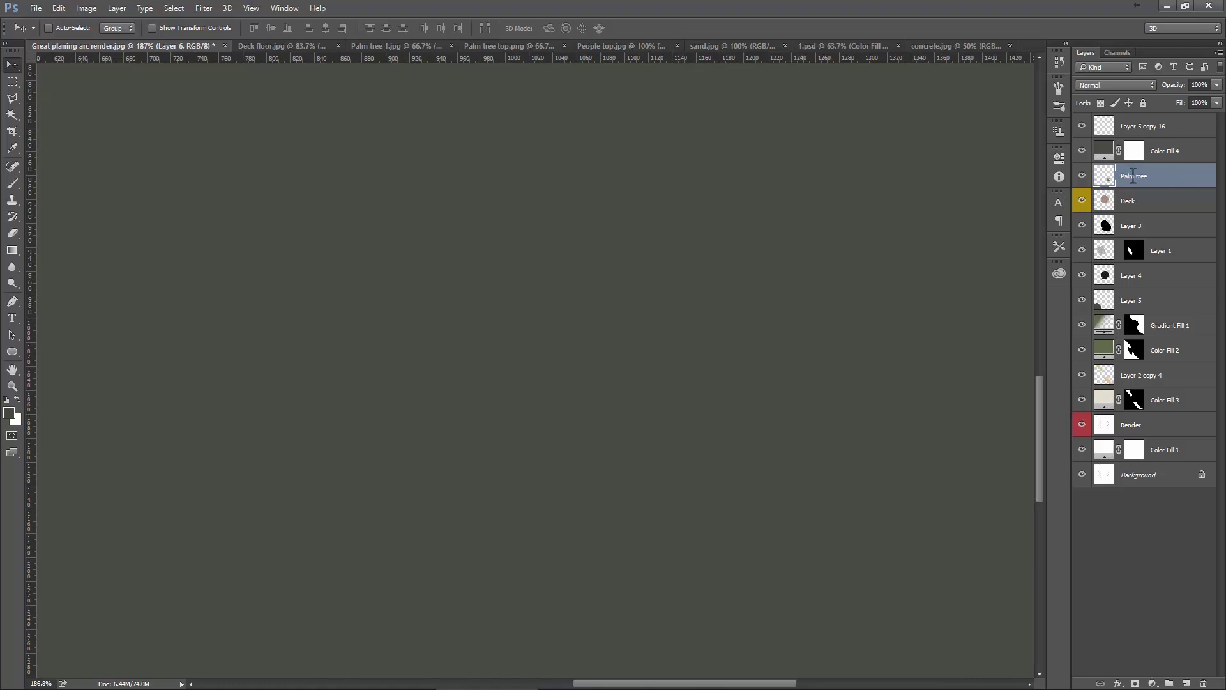
pyautogui.press('Return')
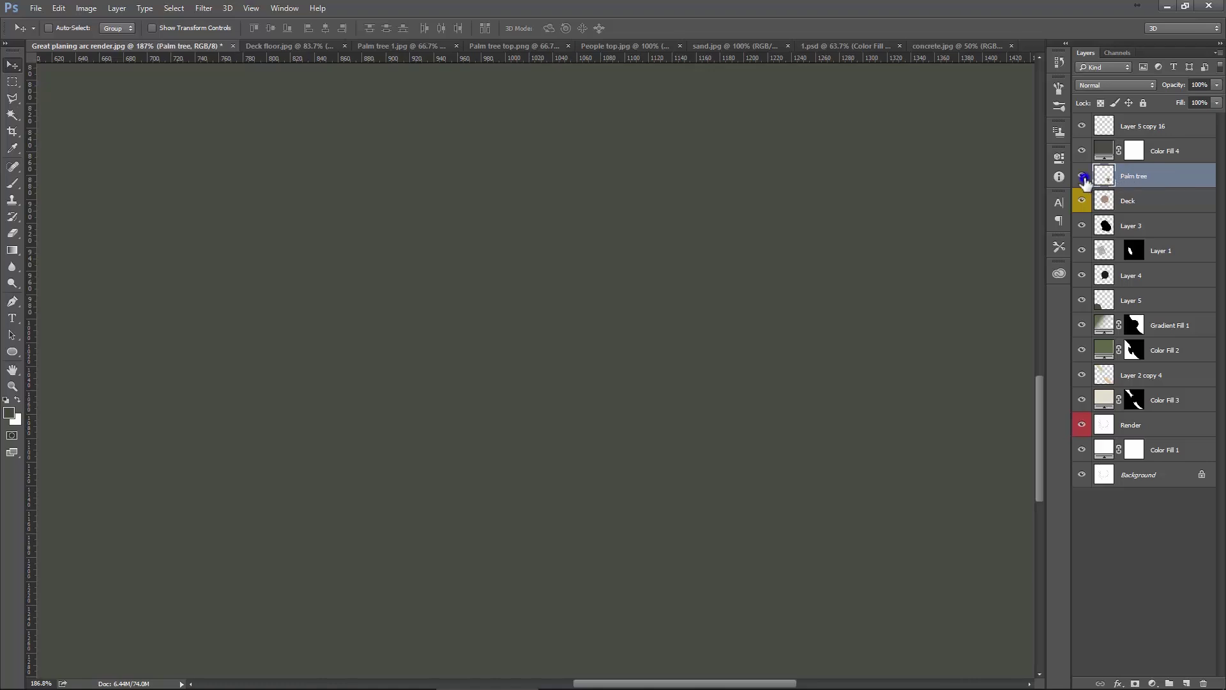
pyautogui.rightClick(1084, 181)
pyautogui.click(1068, 273)
# Clip Color Fill 4 to the palm tree and lower its opacity.
pyautogui.click(1178, 157)
pyautogui.rightClick(1192, 157)
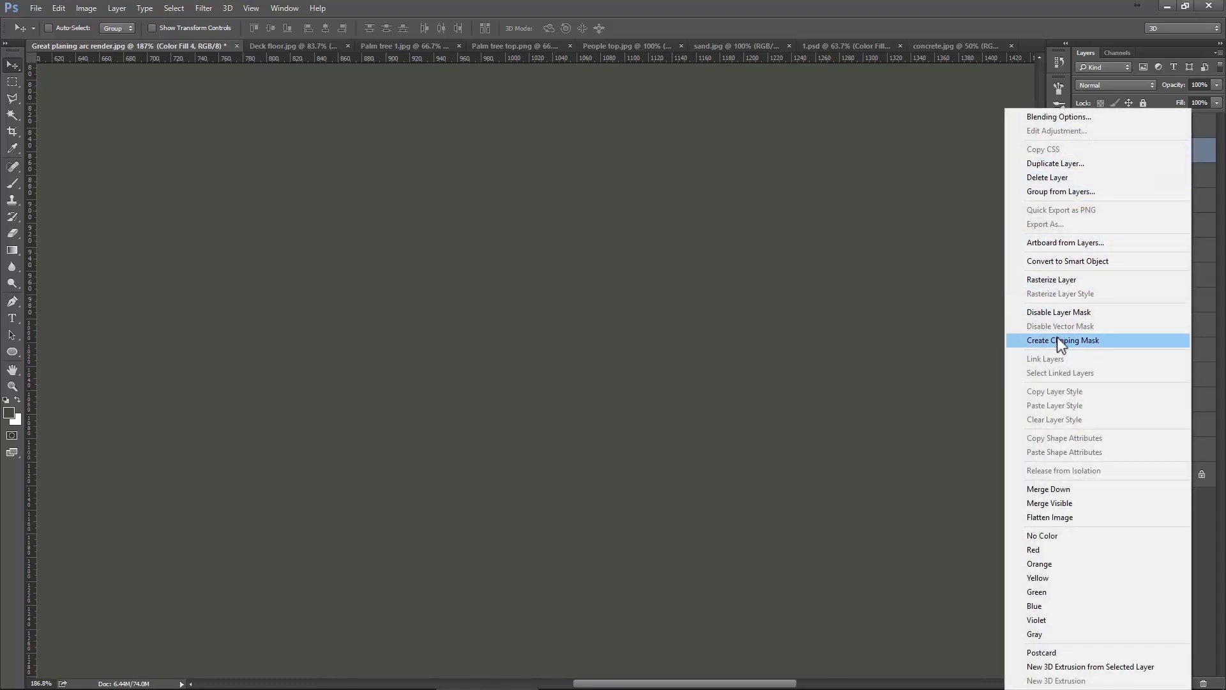
pyautogui.click(1105, 340)
pyautogui.click(1216, 85)
pyautogui.moveTo(1200, 100); pyautogui.dragTo(1193, 99)
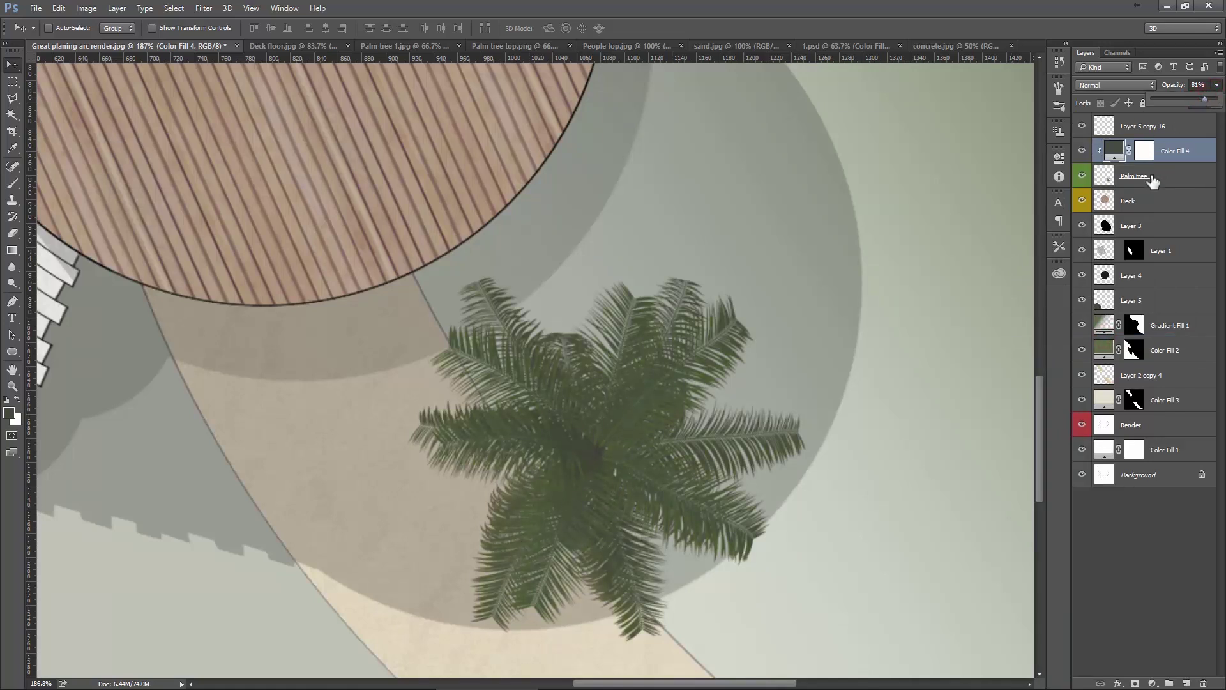
# Merge the colour fill tint with the Palm tree layer.
pyautogui.click(1187, 181)
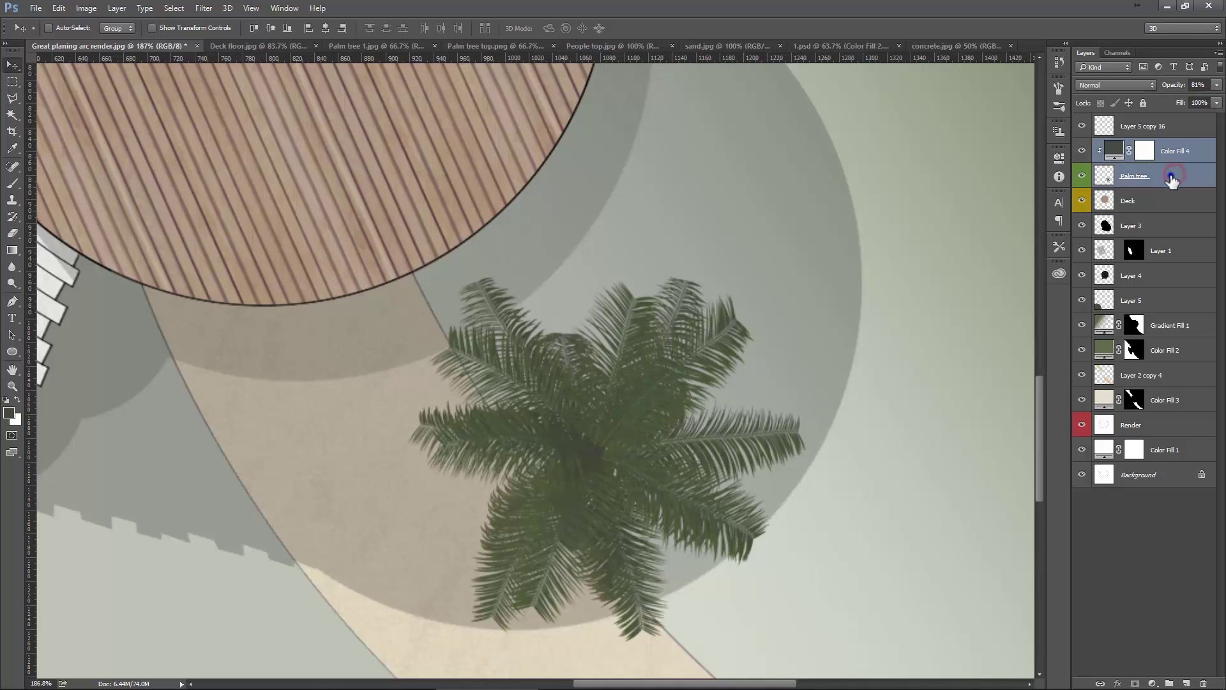
pyautogui.rightClick(1171, 171)
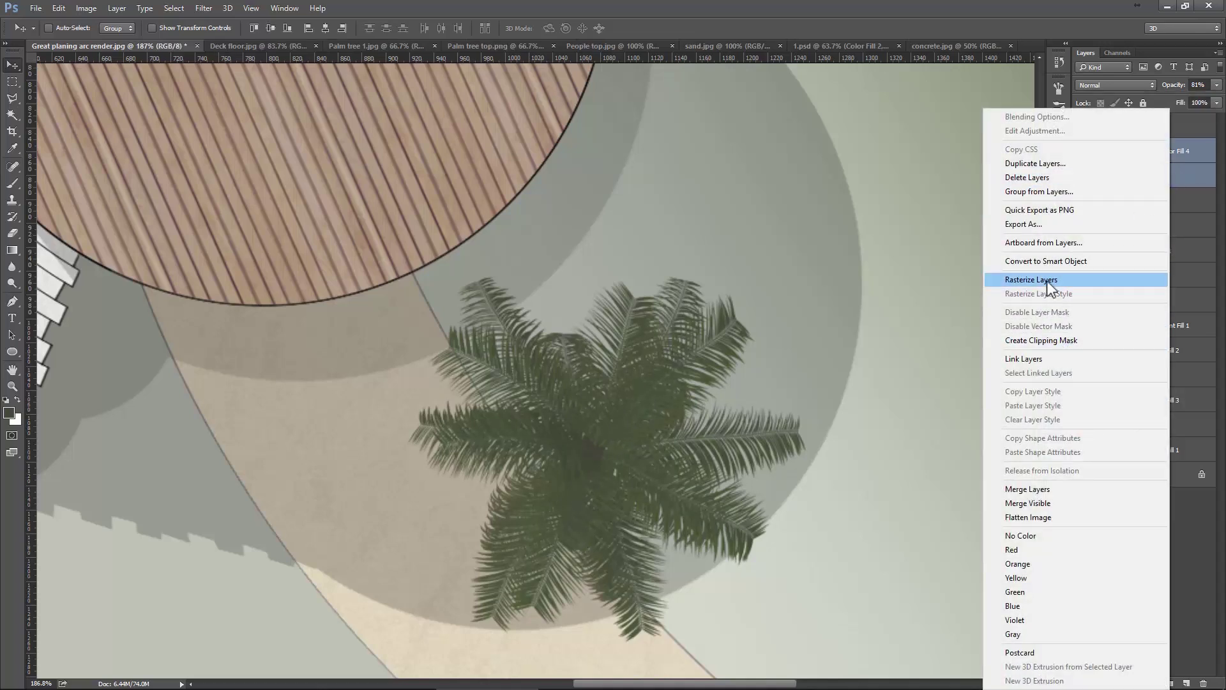
pyautogui.click(1035, 489)
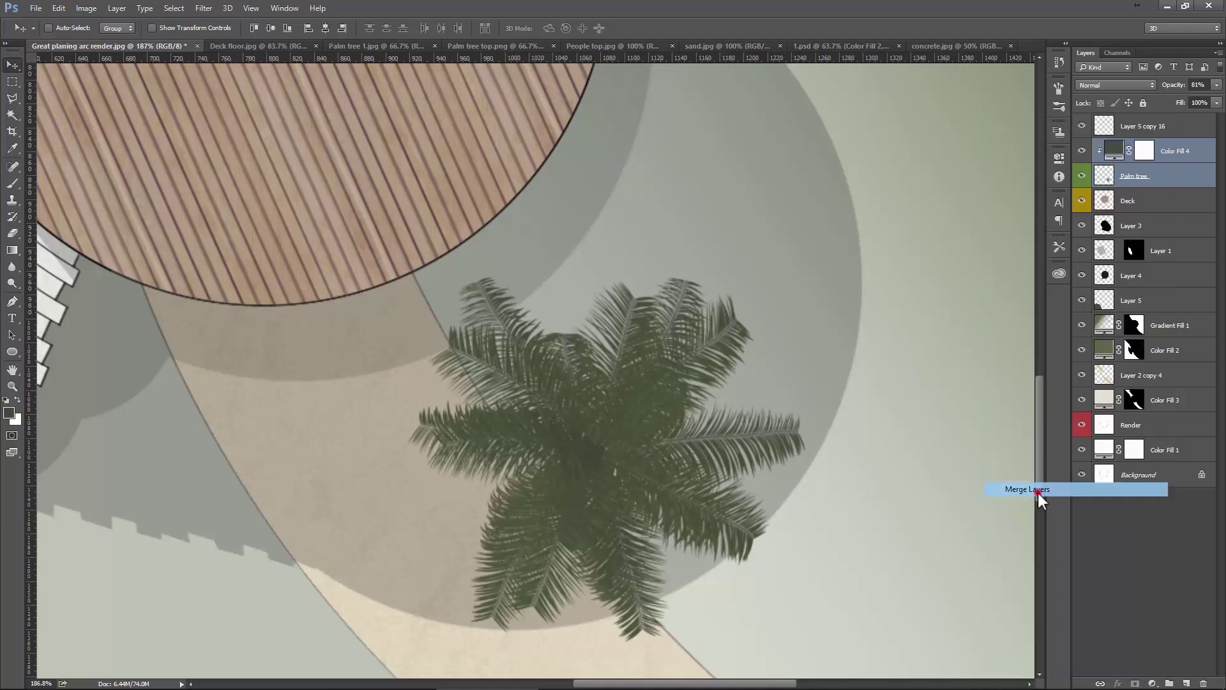
pyautogui.moveTo(719, 396); pyautogui.dragTo(668, 353)
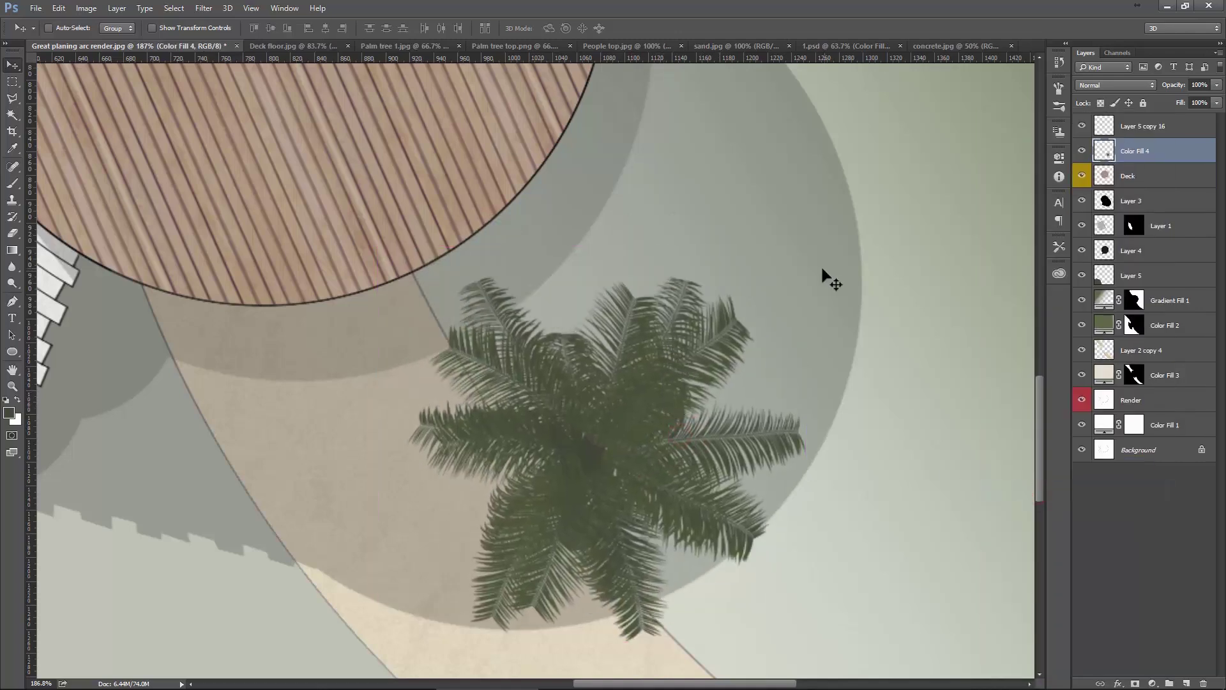
# Convert the merged palm layer to a smart object with a green label.
pyautogui.rightClick(1179, 156)
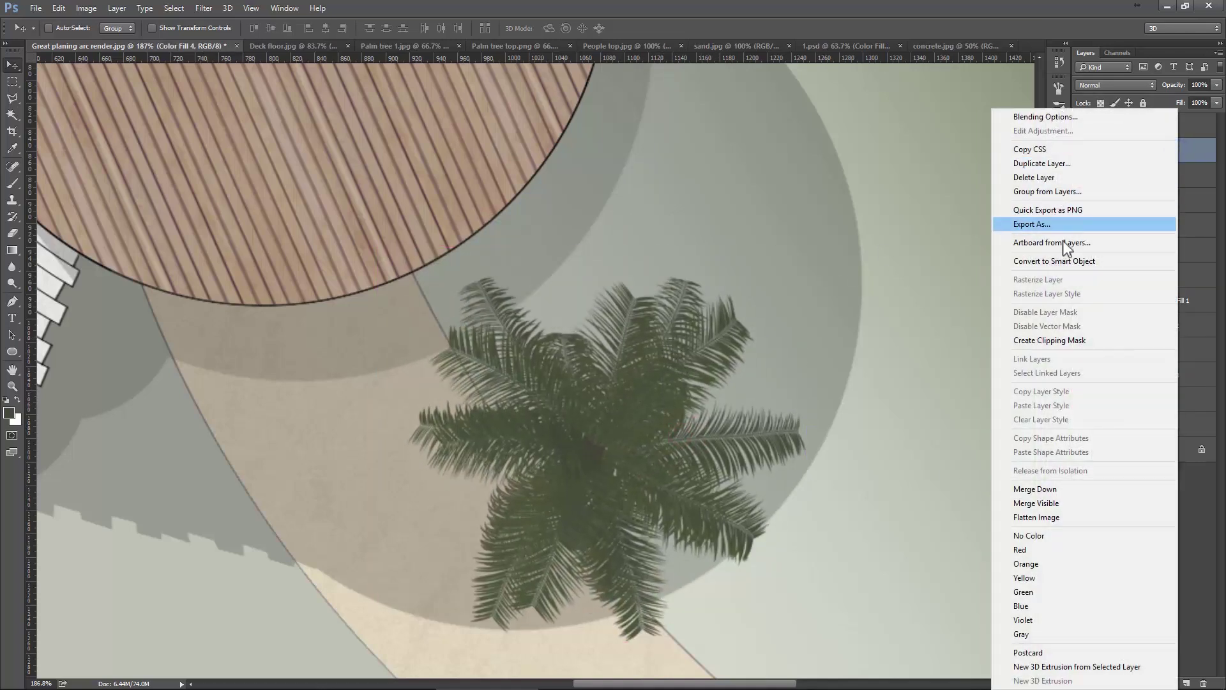
pyautogui.click(1053, 261)
pyautogui.rightClick(1081, 157)
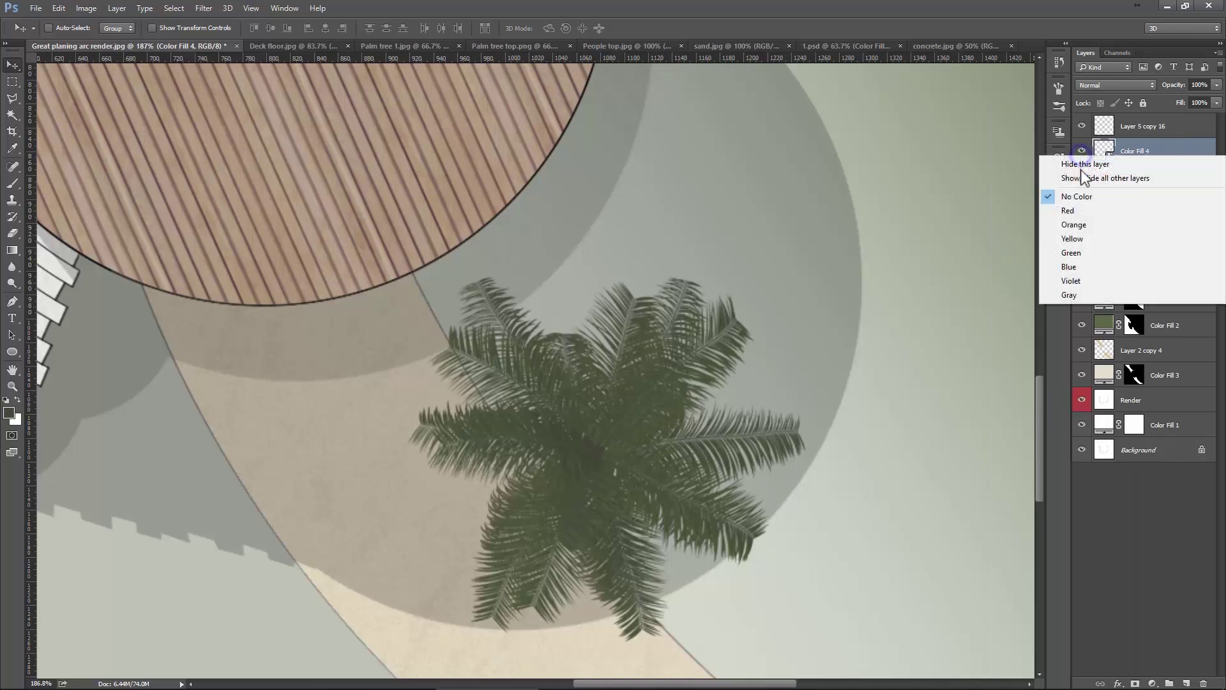
pyautogui.click(1071, 253)
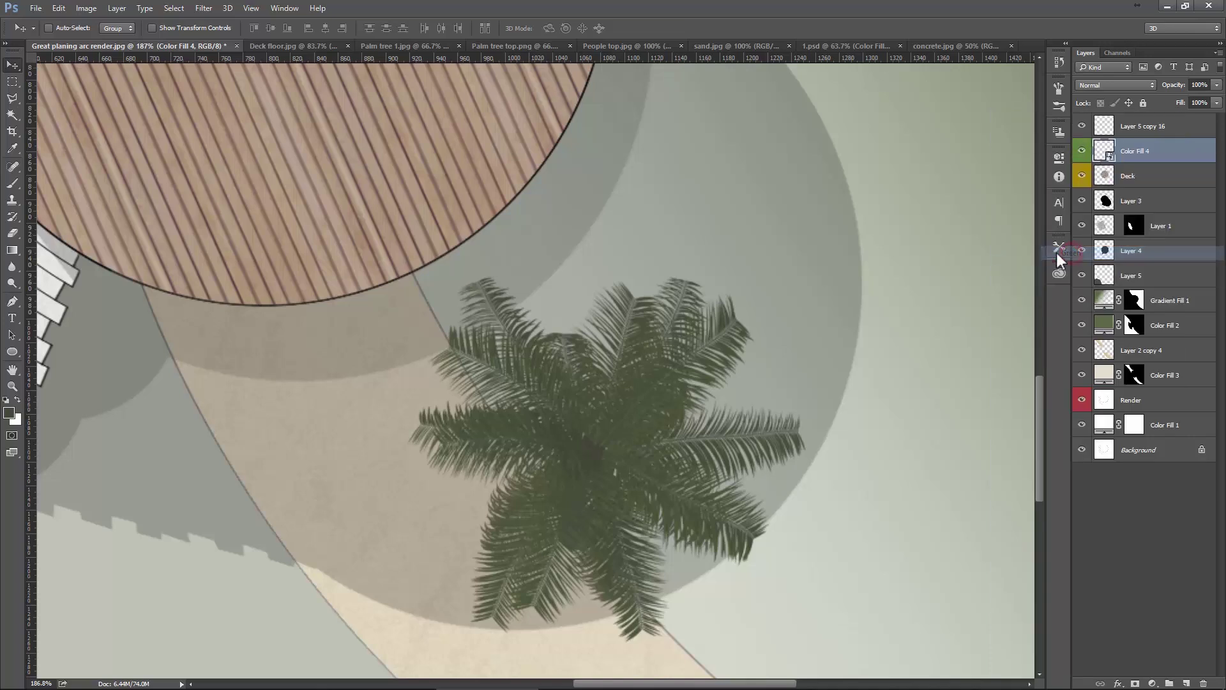
pyautogui.scroll(-5, 692, 379)
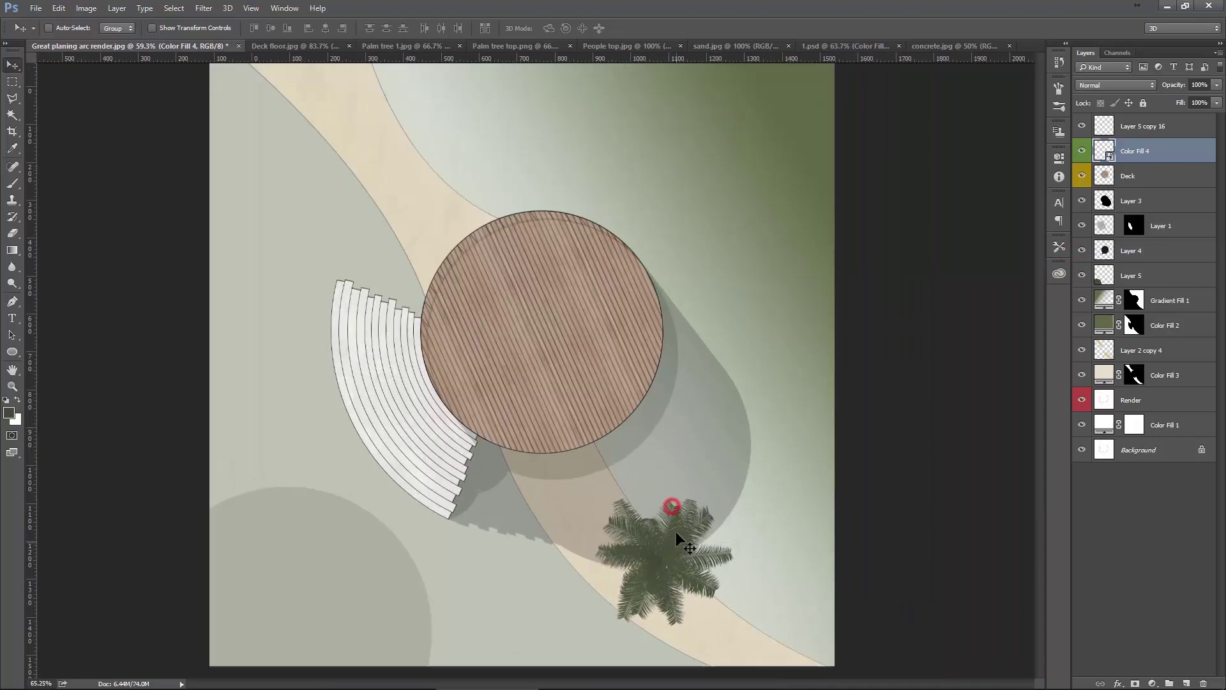
# Move the palm tree down the path, shrink it to about 67%, and rotate a copy about 45°.
pyautogui.scroll(2, 675, 532)
pyautogui.moveTo(641, 419); pyautogui.dragTo(639, 474)
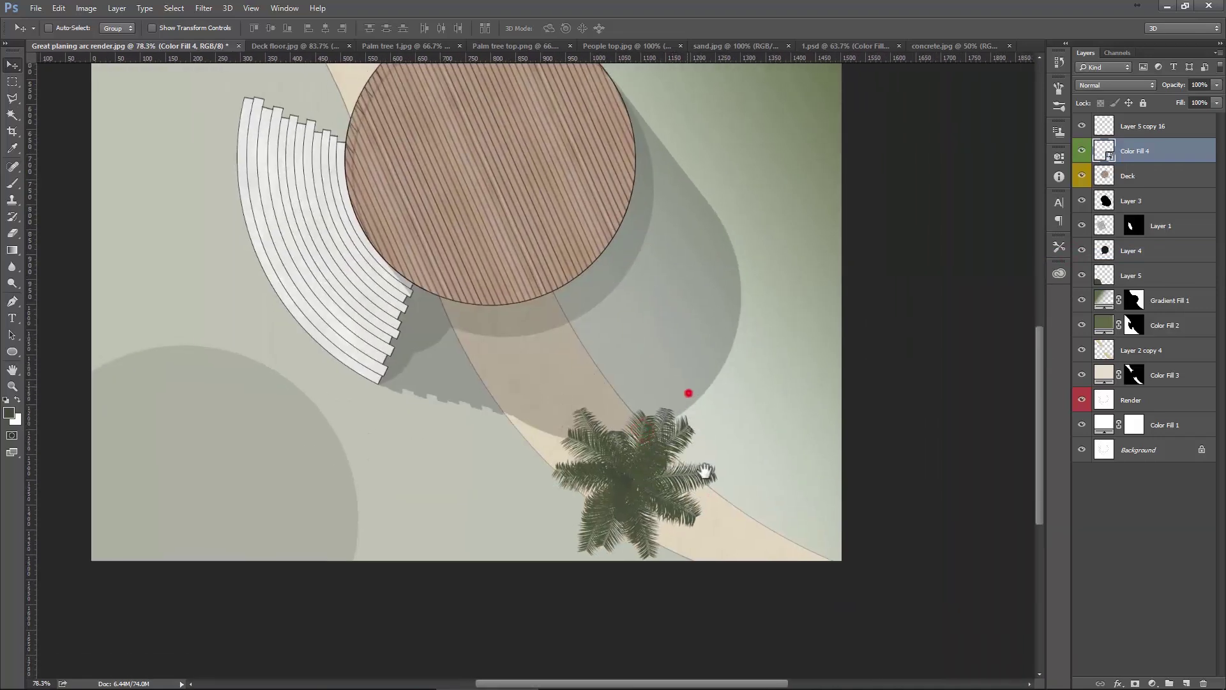
pyautogui.scroll(3, 703, 471)
pyautogui.hotkey('ctrl', 't')
pyautogui.moveTo(740, 499)
pyautogui.mouseDown()
pyautogui.moveTo(683, 548)
pyautogui.moveTo(695, 567)
pyautogui.moveTo(452, 377)
pyautogui.mouseUp()
pyautogui.press('Return')
pyautogui.hotkey('ctrl', 't')
pyautogui.moveTo(528, 332)
pyautogui.mouseDown()
pyautogui.moveTo(521, 408)
pyautogui.moveTo(459, 407)
pyautogui.moveTo(382, 168)
pyautogui.mouseUp()
pyautogui.press('Return')
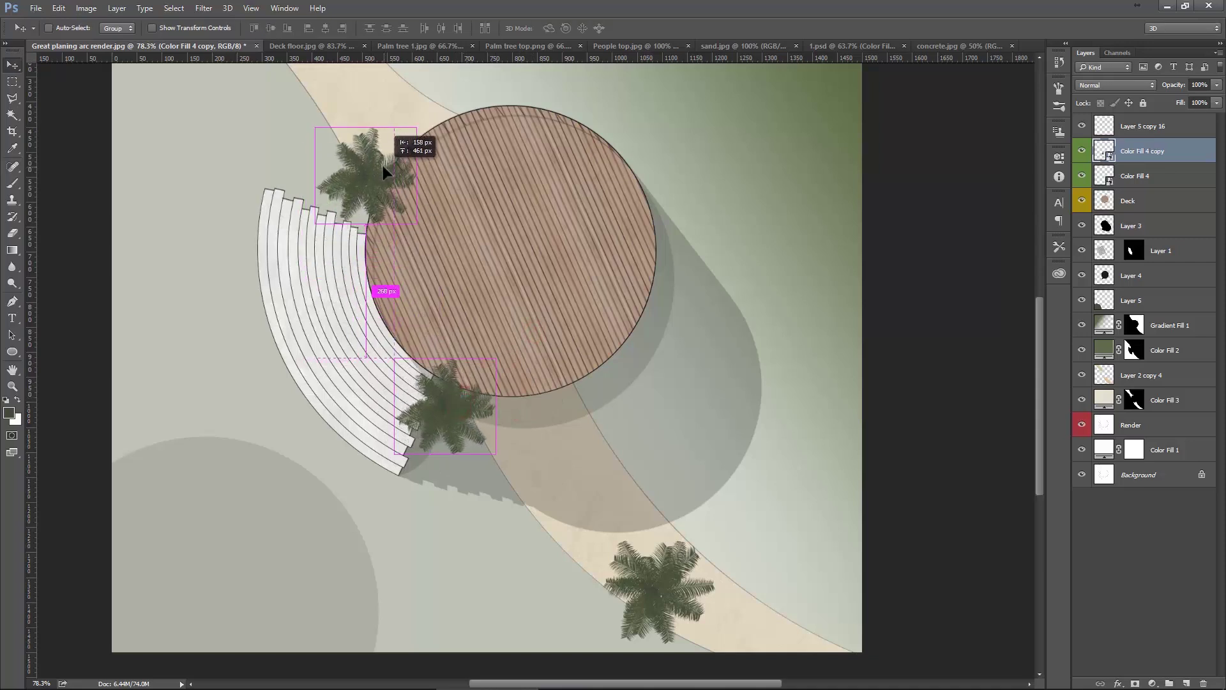
# Scatter palm copies around the deck: upper left, left edge, lower left, and beside the lower edge.
pyautogui.moveTo(479, 191)
pyautogui.mouseDown()
pyautogui.moveTo(342, 177)
pyautogui.moveTo(300, 137)
pyautogui.mouseUp()
pyautogui.moveTo(334, 186); pyautogui.dragTo(391, 143)
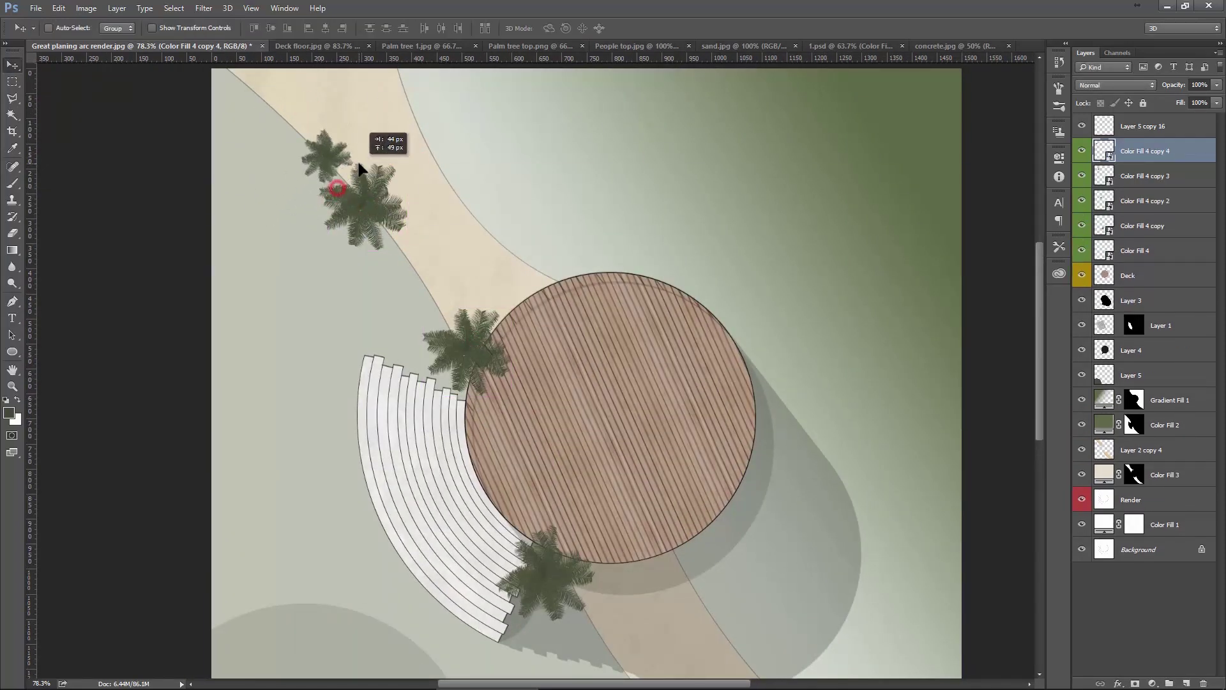
pyautogui.scroll(-1, 334, 192)
pyautogui.moveTo(309, 323); pyautogui.dragTo(278, 356)
pyautogui.scroll(-1, 277, 357)
pyautogui.moveTo(375, 342); pyautogui.dragTo(354, 501)
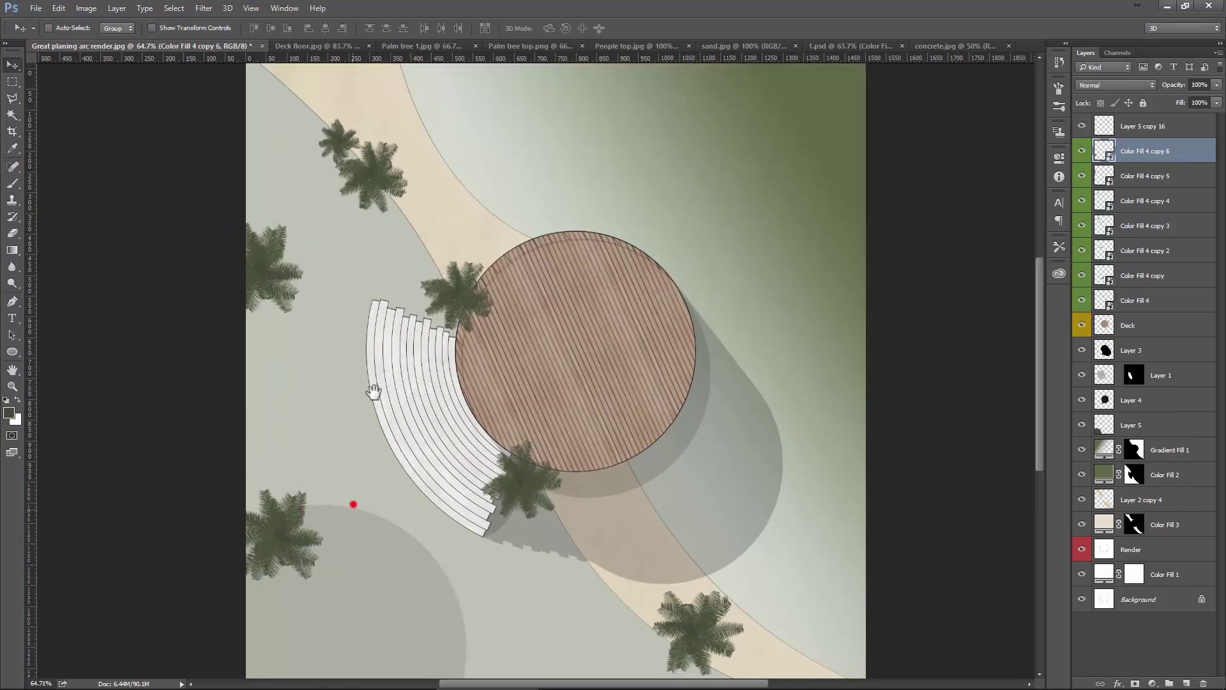
pyautogui.scroll(-2, 353, 500)
pyautogui.moveTo(323, 391)
pyautogui.mouseDown()
pyautogui.moveTo(319, 552)
pyautogui.moveTo(384, 472)
pyautogui.moveTo(347, 481)
pyautogui.mouseUp()
pyautogui.scroll(2, 347, 482)
pyautogui.moveTo(353, 579)
pyautogui.mouseDown()
pyautogui.moveTo(535, 605)
pyautogui.moveTo(588, 471)
pyautogui.mouseUp()
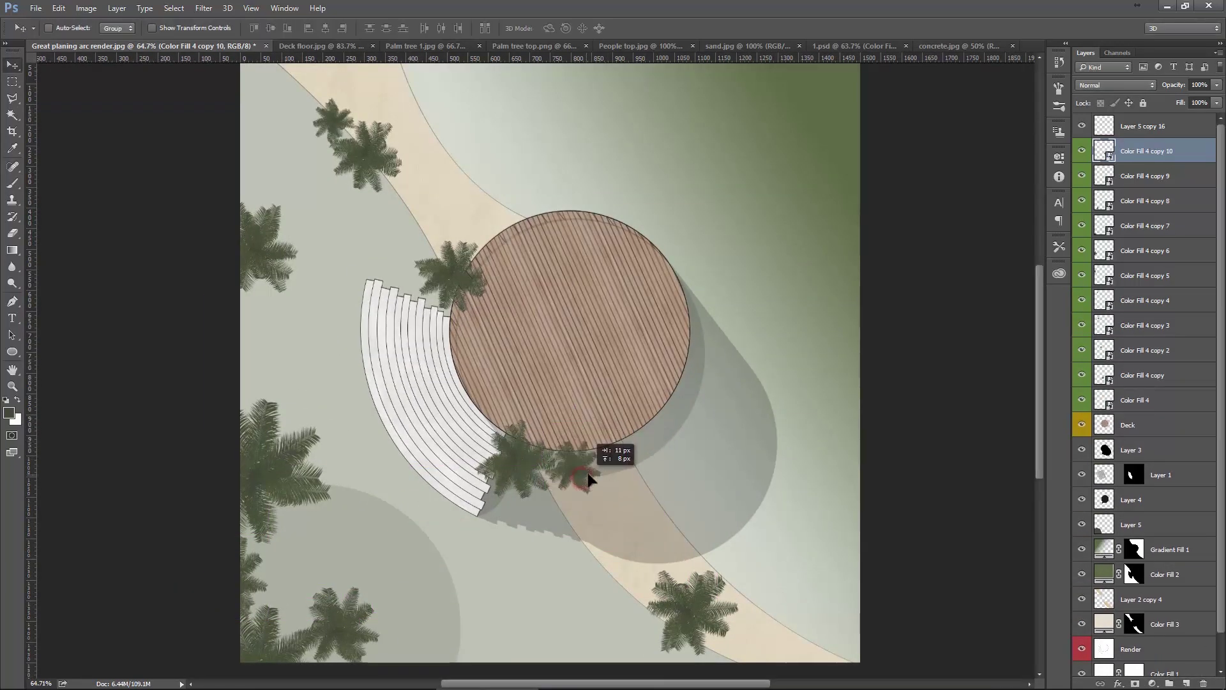
pyautogui.scroll(1, 561, 432)
pyautogui.scroll(-1, 562, 433)
# Fade three palms to about 52%, 36% and 54% opacity.
pyautogui.keyDown('ctrl'); pyautogui.click(391, 153); pyautogui.keyUp('ctrl')
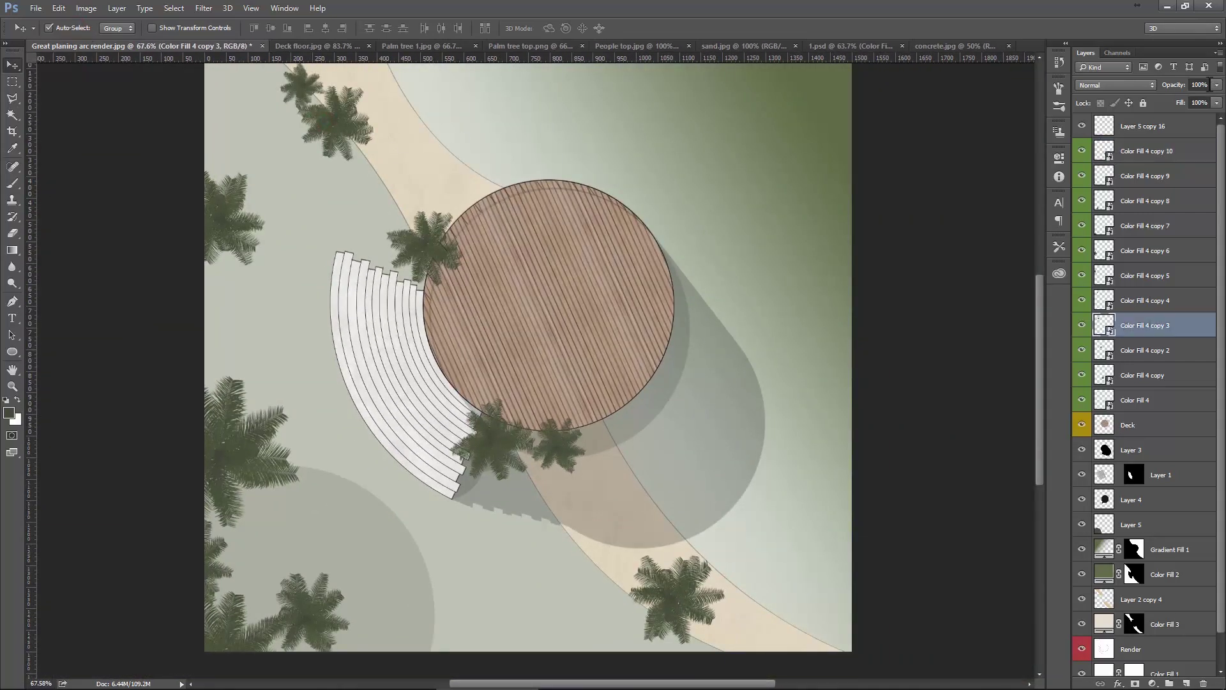
pyautogui.click(1215, 85)
pyautogui.moveTo(1196, 105); pyautogui.dragTo(1187, 105)
pyautogui.click(679, 600)
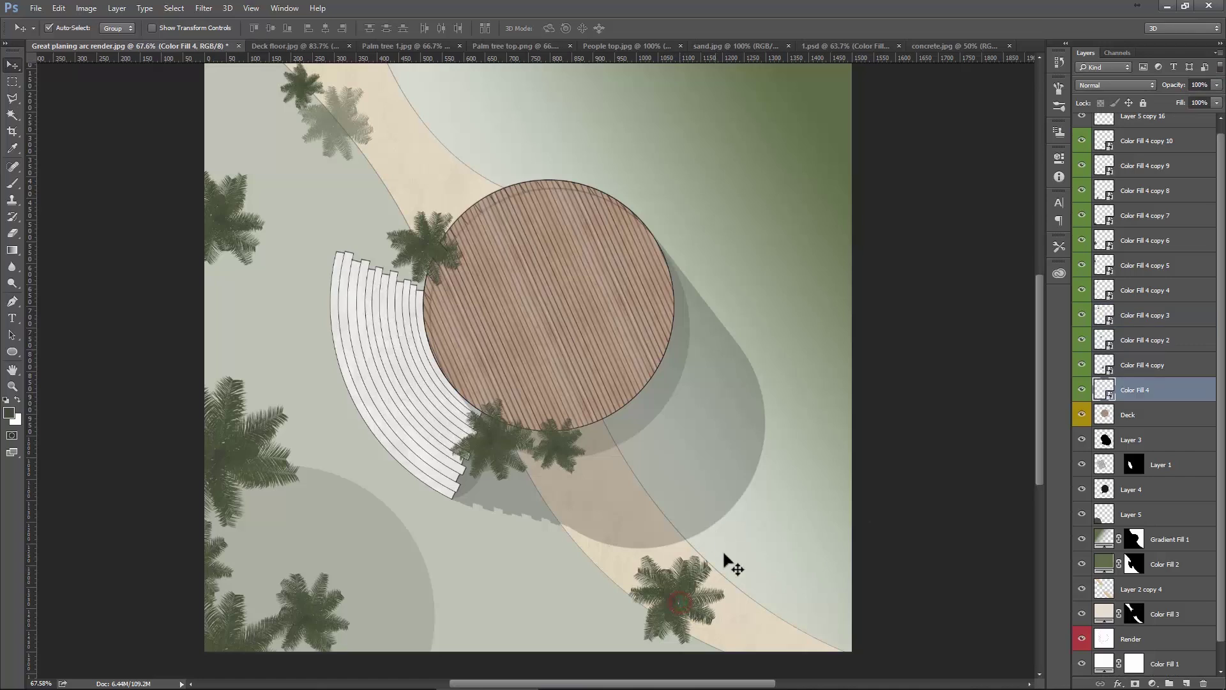
pyautogui.click(1214, 85)
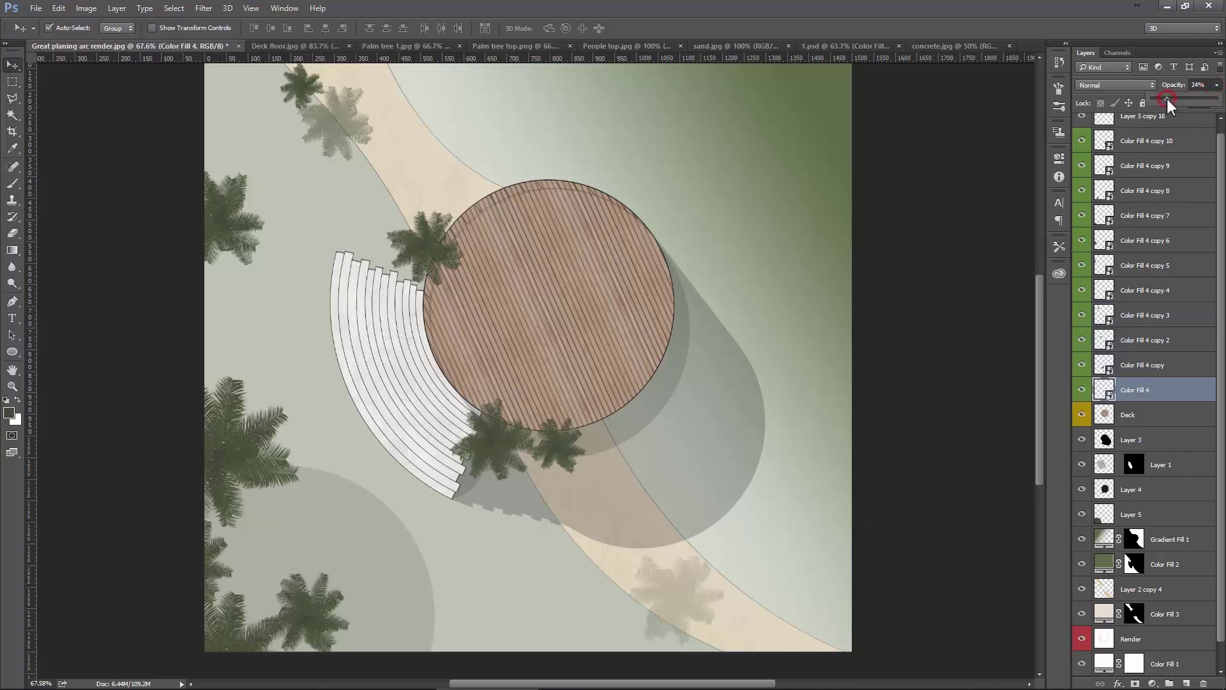
pyautogui.moveTo(1169, 97); pyautogui.dragTo(1174, 97)
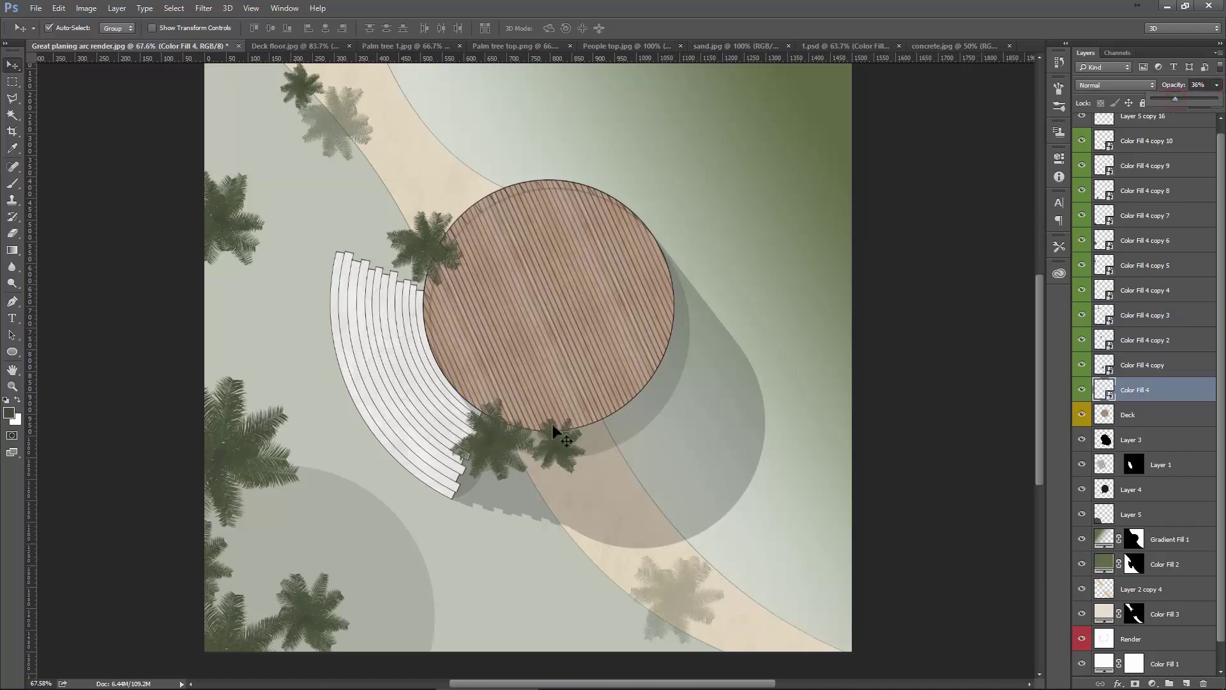
pyautogui.click(488, 440)
pyautogui.click(1217, 85)
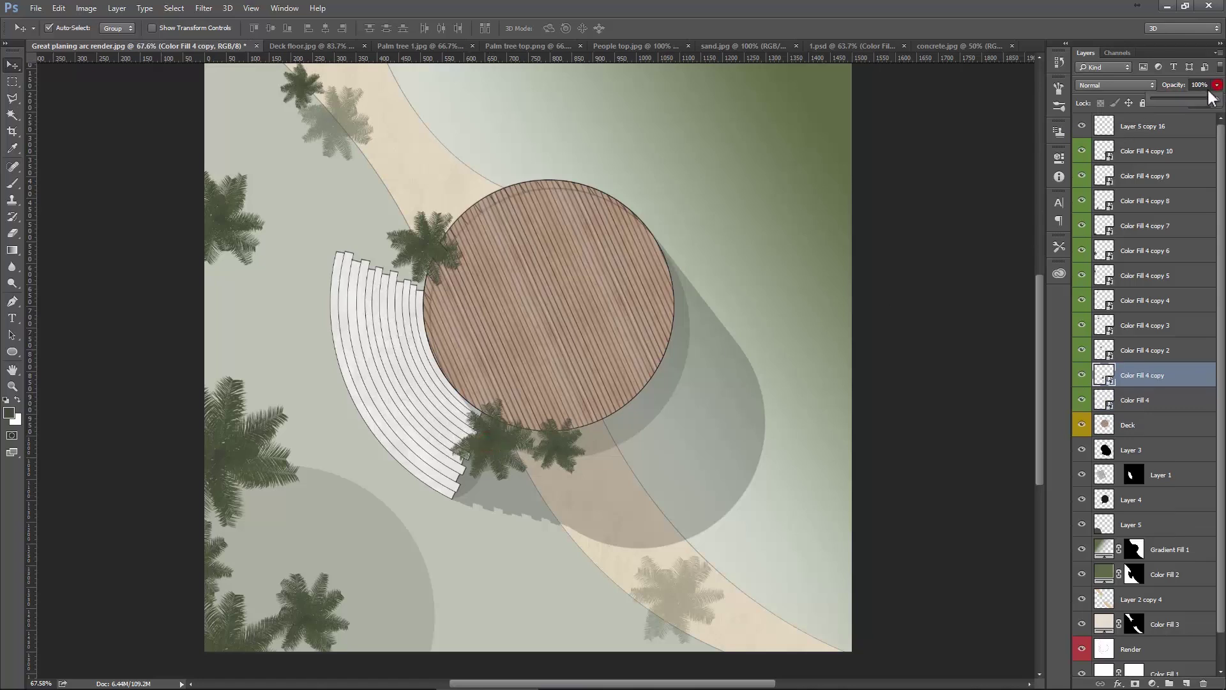
pyautogui.moveTo(1184, 96); pyautogui.dragTo(1184, 97)
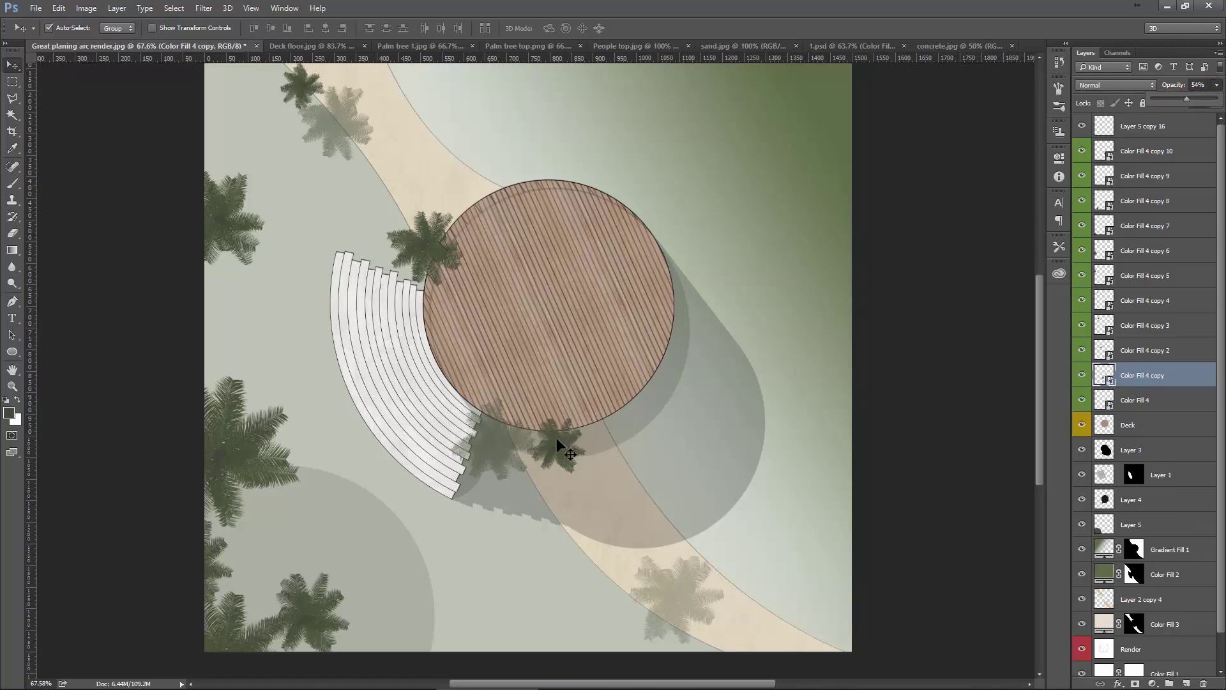
# Lower another palm's opacity and set the upper-left palm to 87%.
pyautogui.click(558, 442)
pyautogui.click(1213, 88)
pyautogui.moveTo(1205, 100)
pyautogui.mouseDown()
pyautogui.moveTo(1178, 100)
pyautogui.moveTo(1203, 101)
pyautogui.mouseUp()
pyautogui.click(423, 246)
pyautogui.click(1216, 85)
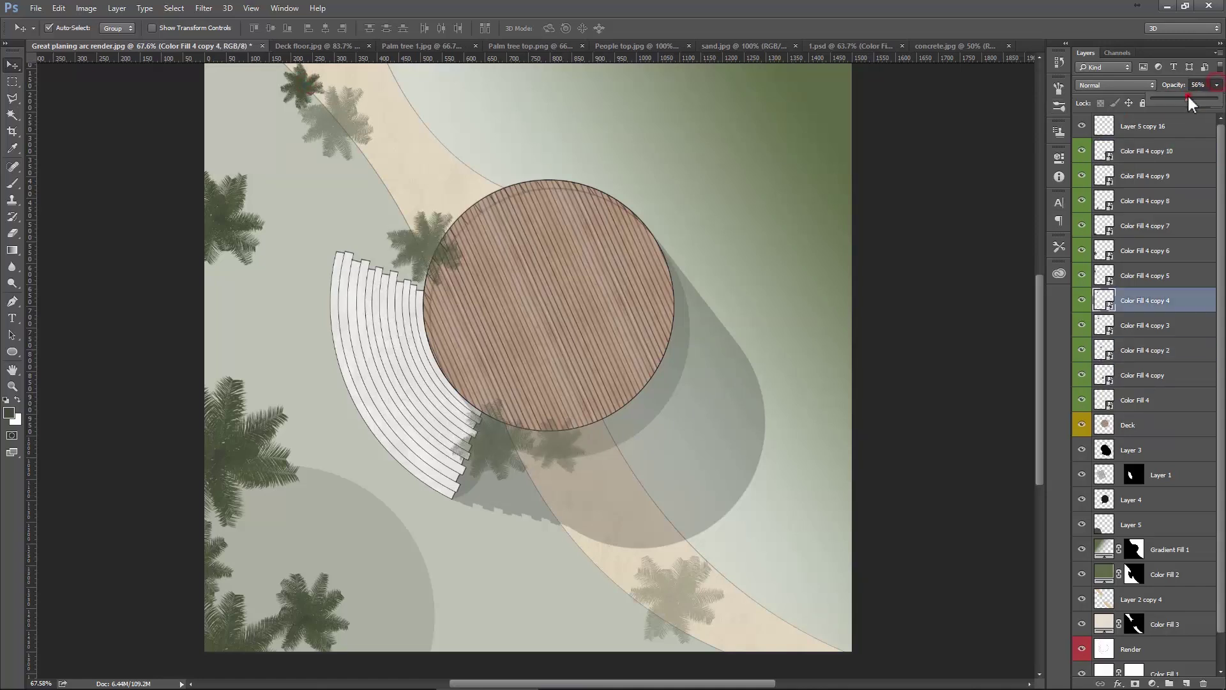
pyautogui.keyDown('shift'); pyautogui.click(225, 396); pyautogui.keyUp('shift')
pyautogui.click(424, 250)
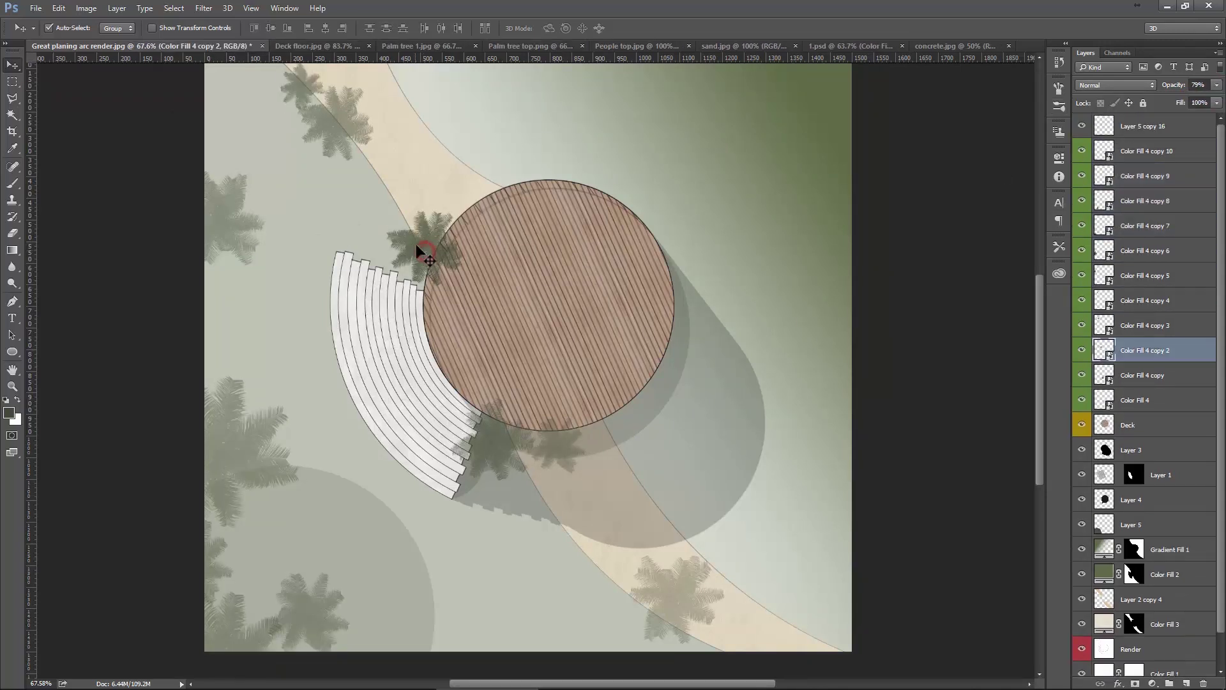
pyautogui.click(1216, 85)
pyautogui.moveTo(1206, 100); pyautogui.dragTo(1211, 100)
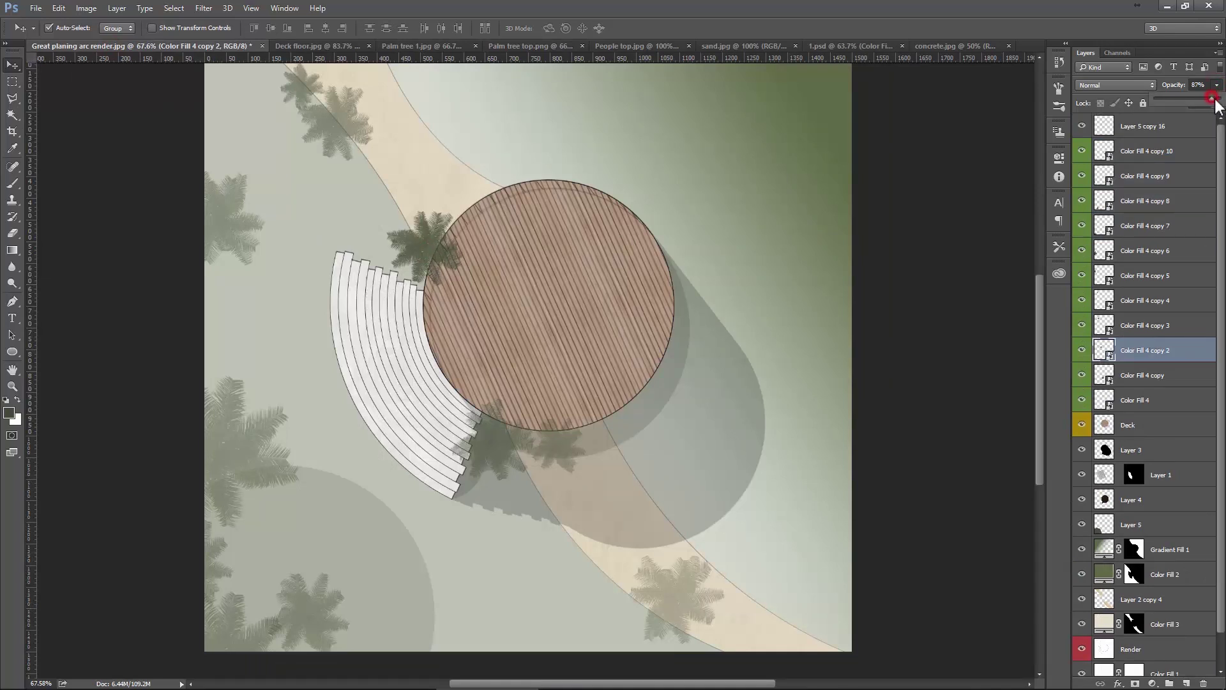
# Set the palm below the deck to 82% and another palm to 64% opacity.
pyautogui.click(495, 442)
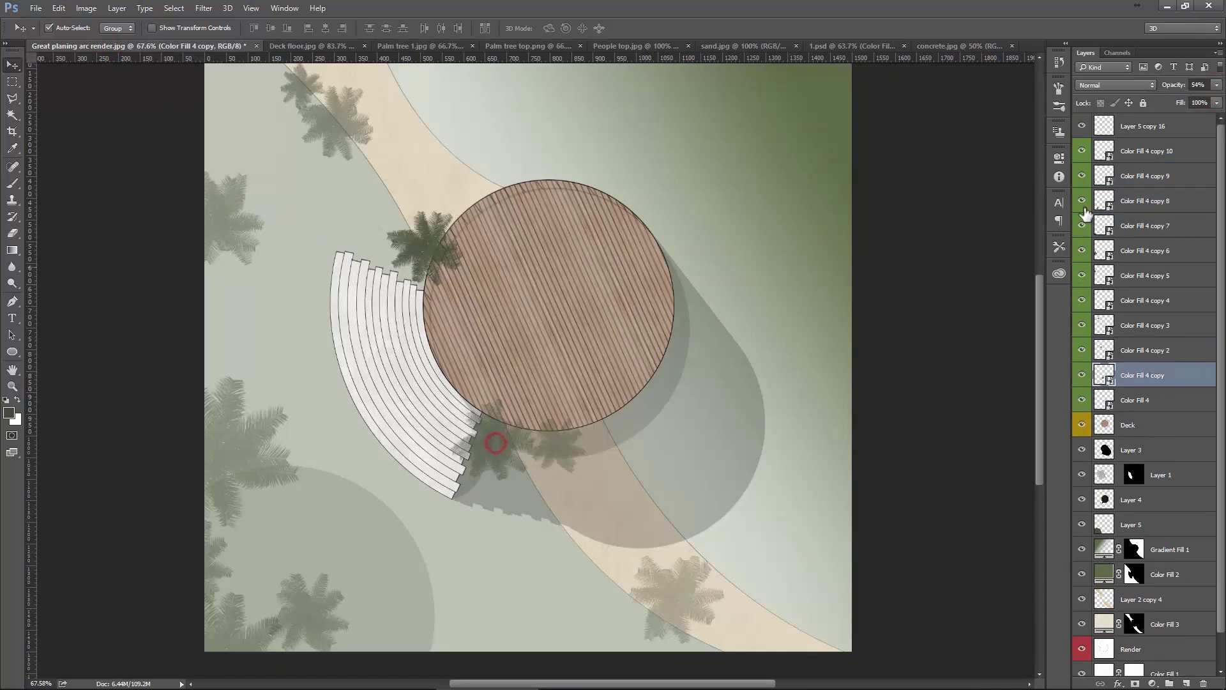
pyautogui.click(1216, 85)
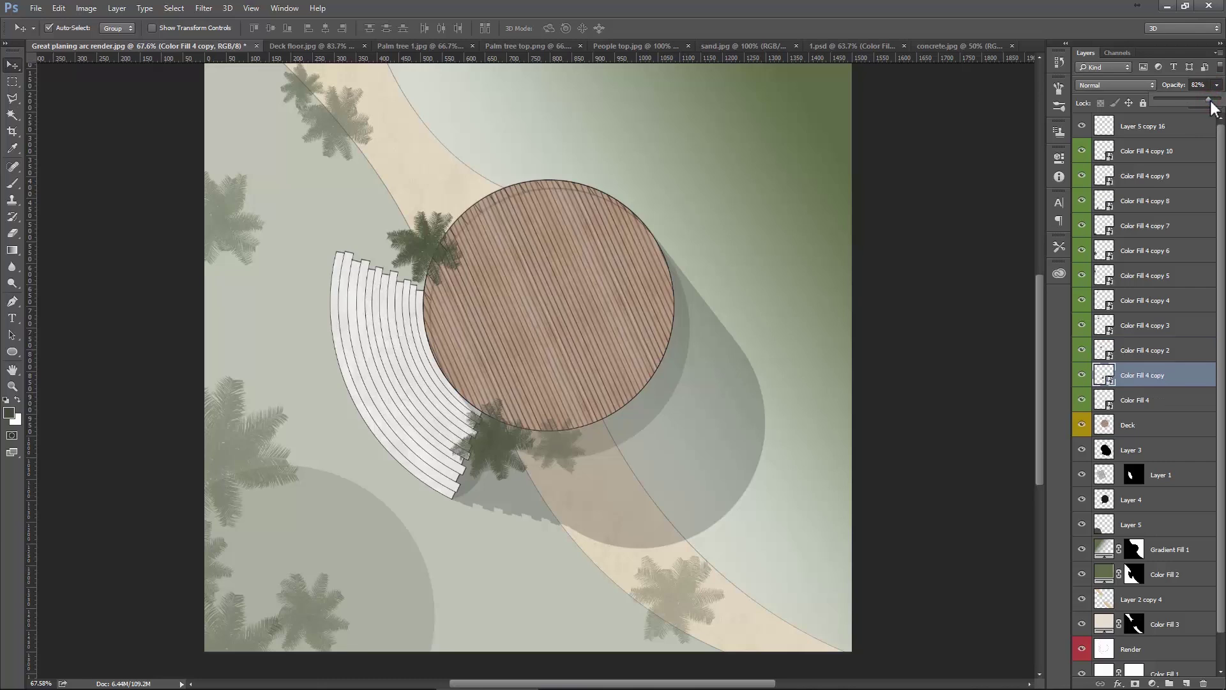
pyautogui.click(564, 447)
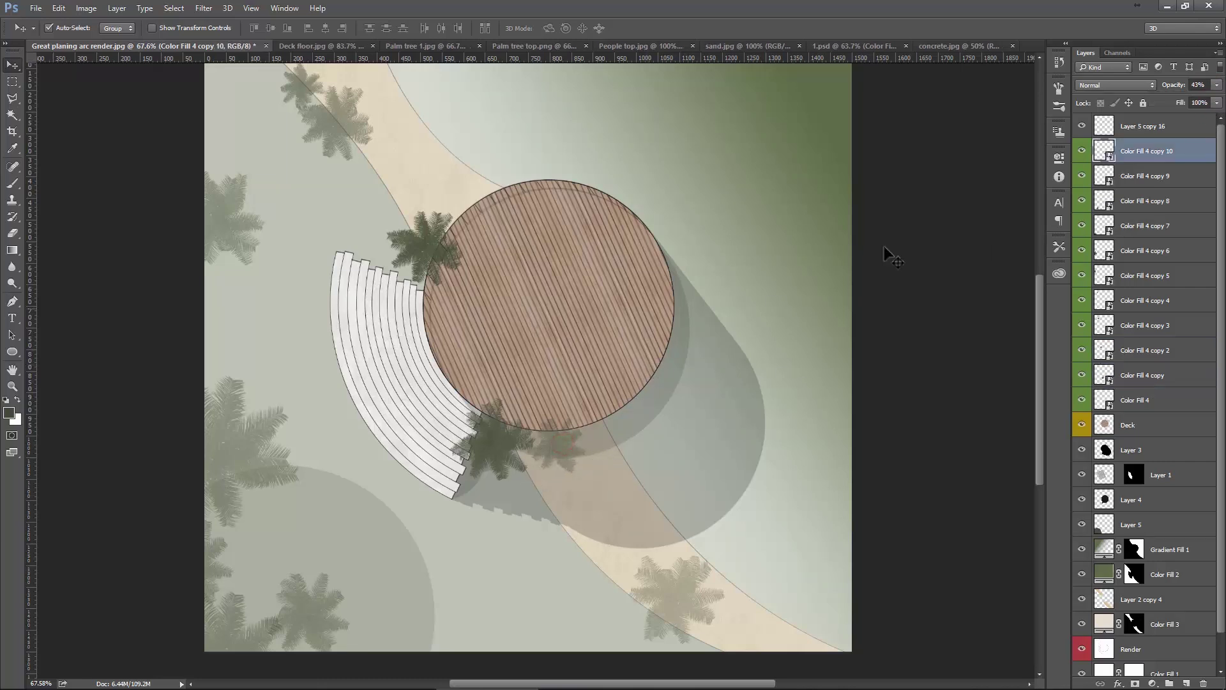
pyautogui.click(1216, 85)
pyautogui.moveTo(1182, 100); pyautogui.dragTo(1196, 100)
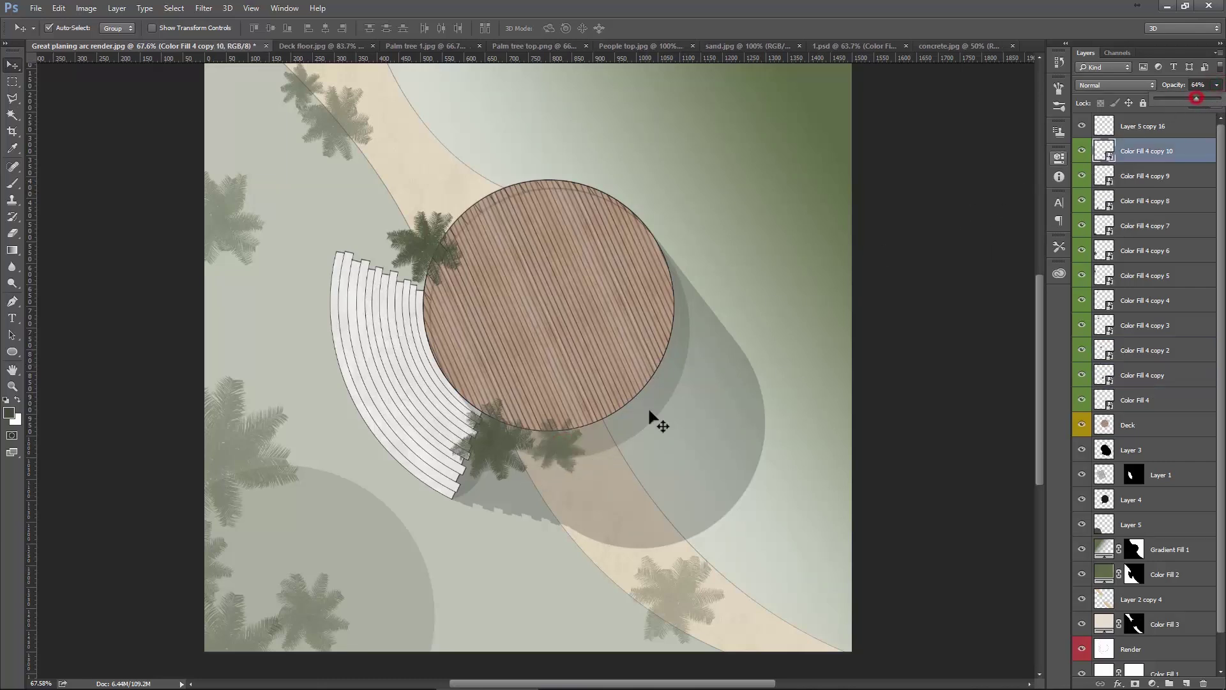
pyautogui.scroll(2, 441, 276)
pyautogui.click(416, 226)
pyautogui.scroll(-1, 419, 217)
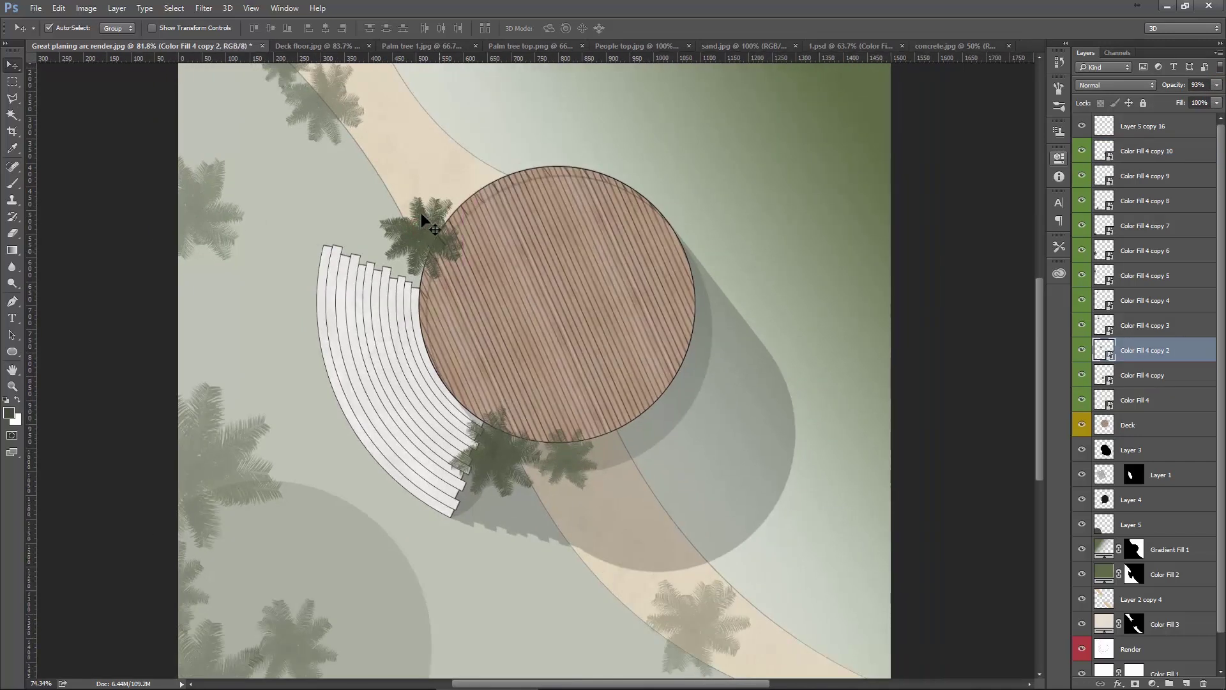
pyautogui.scroll(-1, 469, 272)
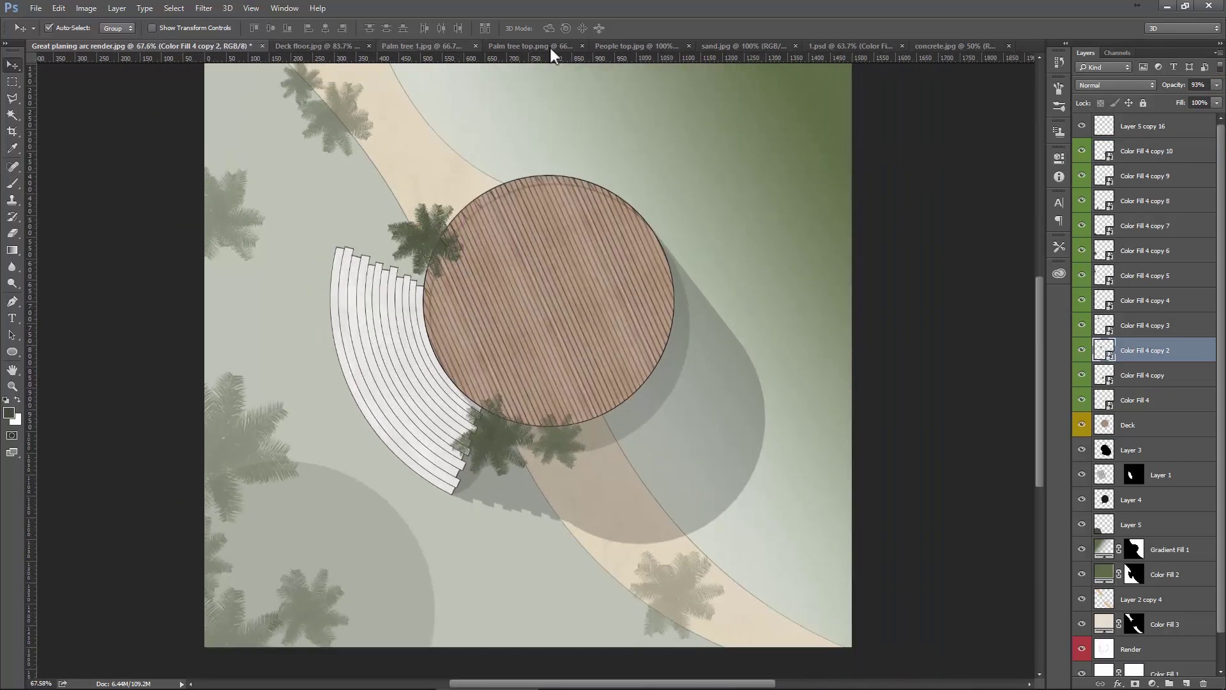
# In People top.jpg, Magic Wand-select all four black silhouettes.
pyautogui.click(637, 47)
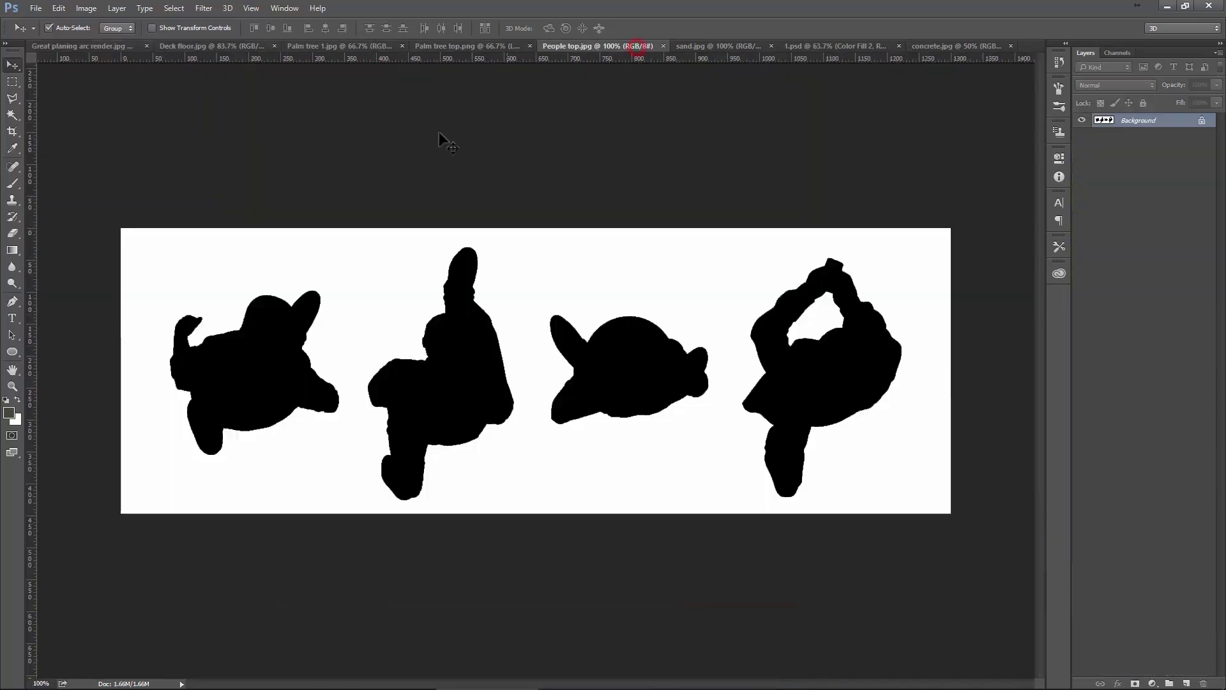
pyautogui.click(13, 115)
pyautogui.click(243, 356)
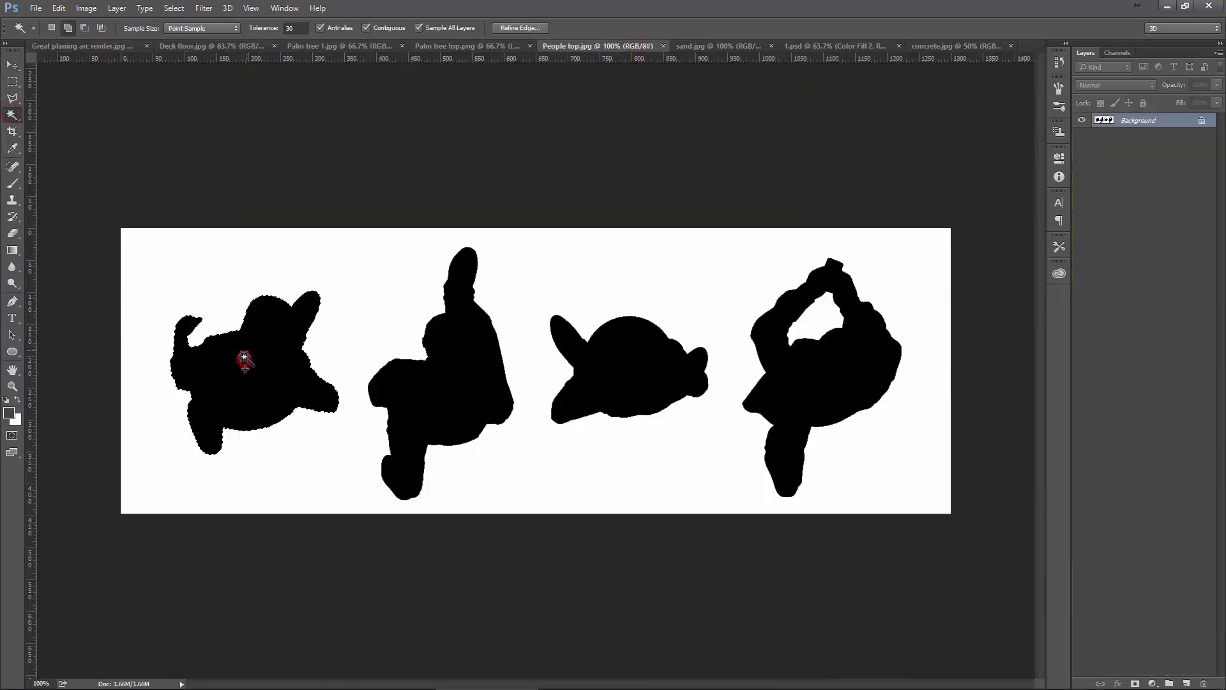
pyautogui.click(422, 378)
pyautogui.click(635, 373)
pyautogui.click(774, 363)
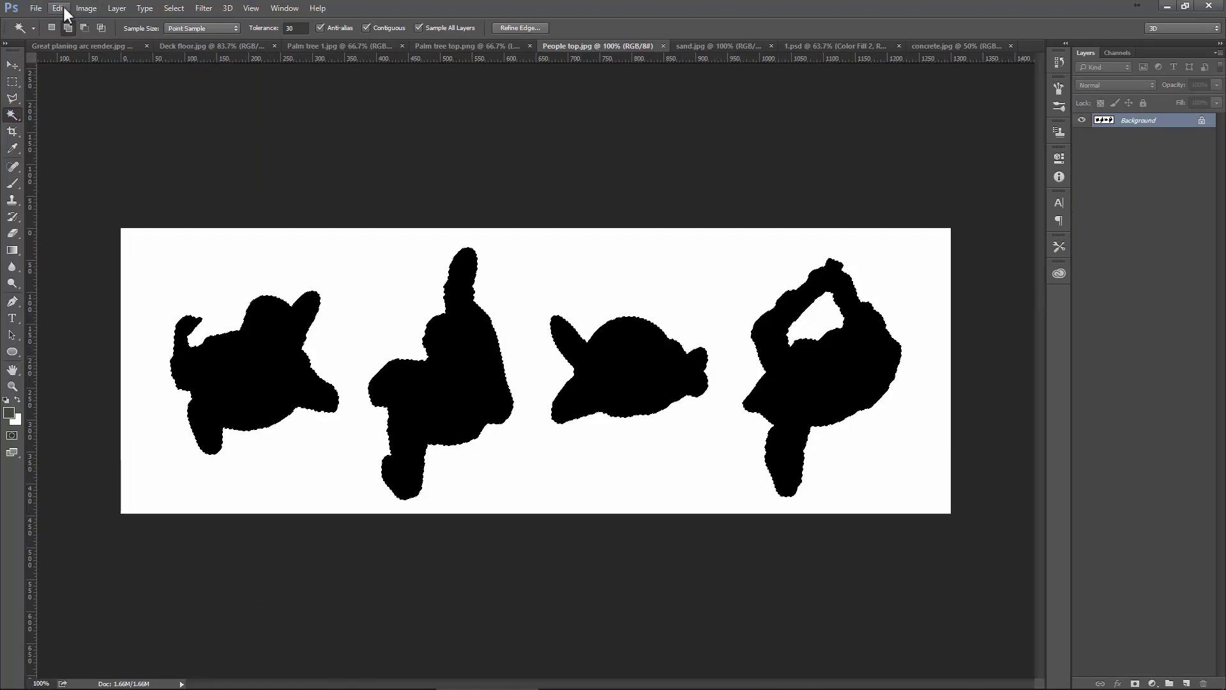
# Copy the silhouettes and paste them into the site plan render.
pyautogui.click(58, 8)
pyautogui.click(77, 83)
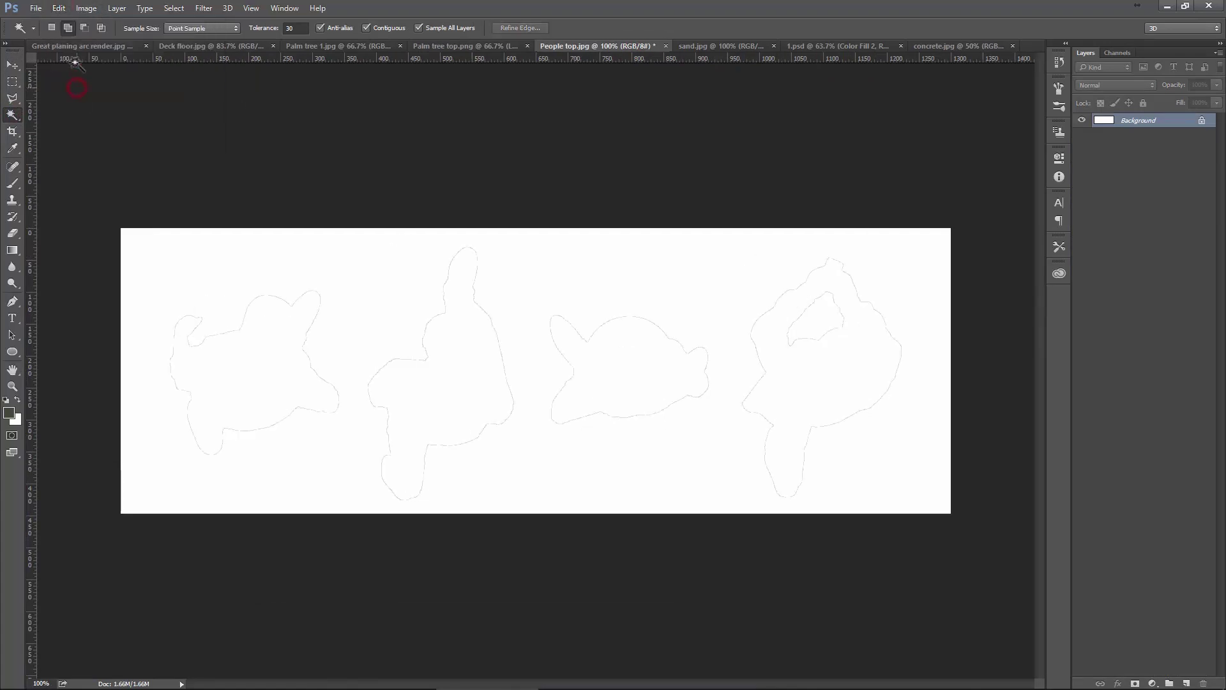
pyautogui.hotkey('ctrl', 'z')
pyautogui.click(58, 8)
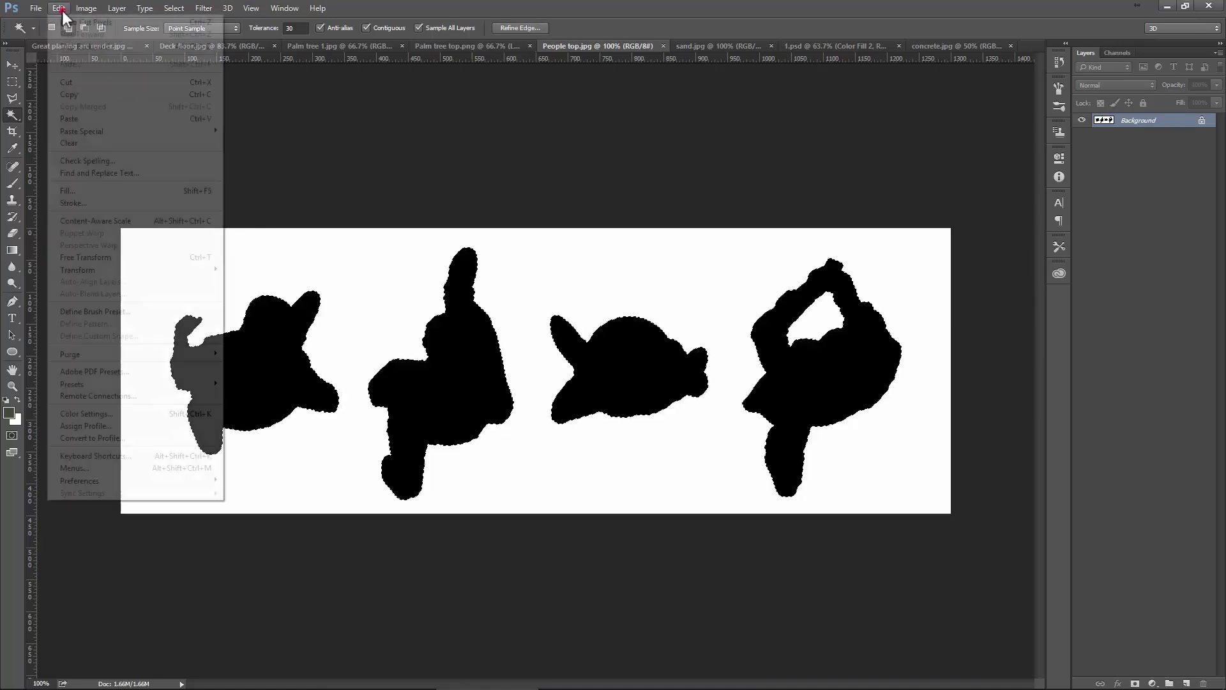
pyautogui.click(93, 94)
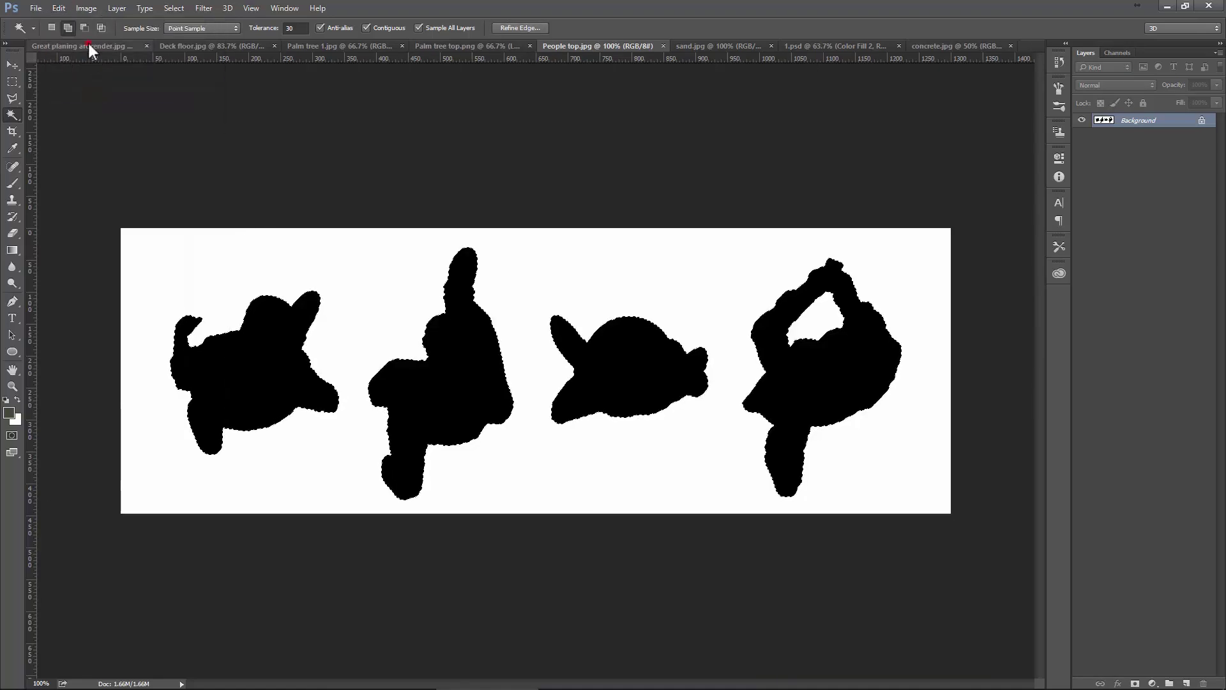
pyautogui.click(87, 43)
pyautogui.hotkey('ctrl', 'v')
# Free Transform the pasted silhouettes and shrink them to about 23%.
pyautogui.press('v')
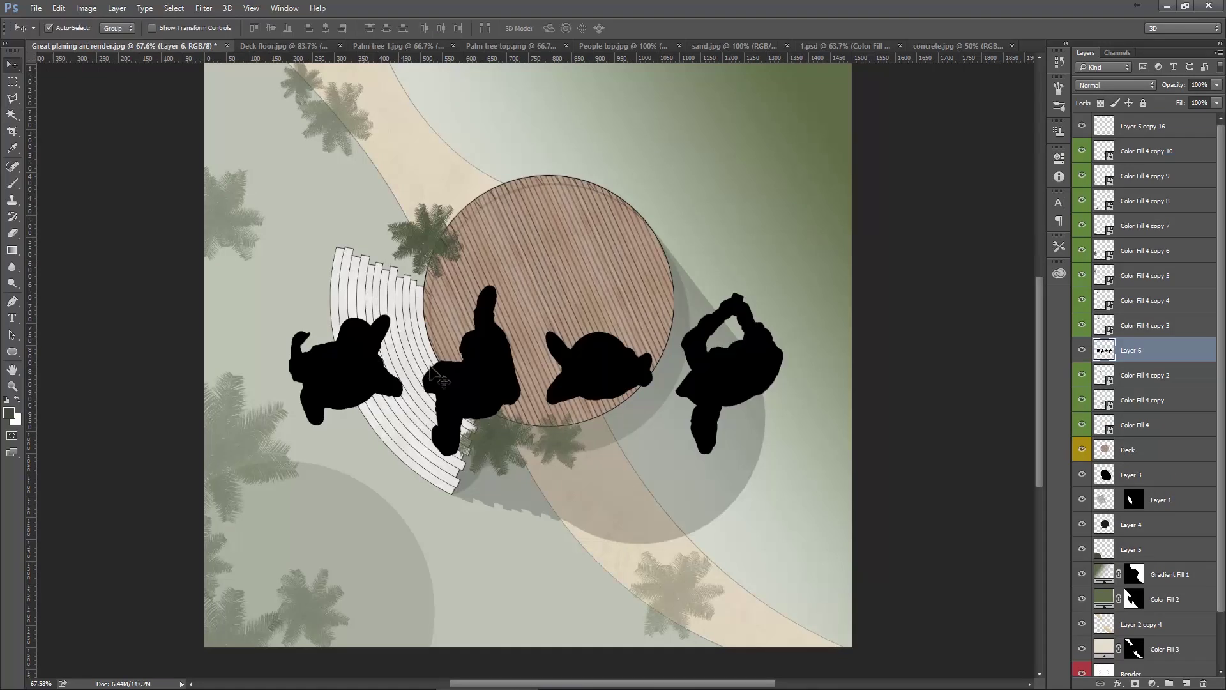
pyautogui.click(59, 8)
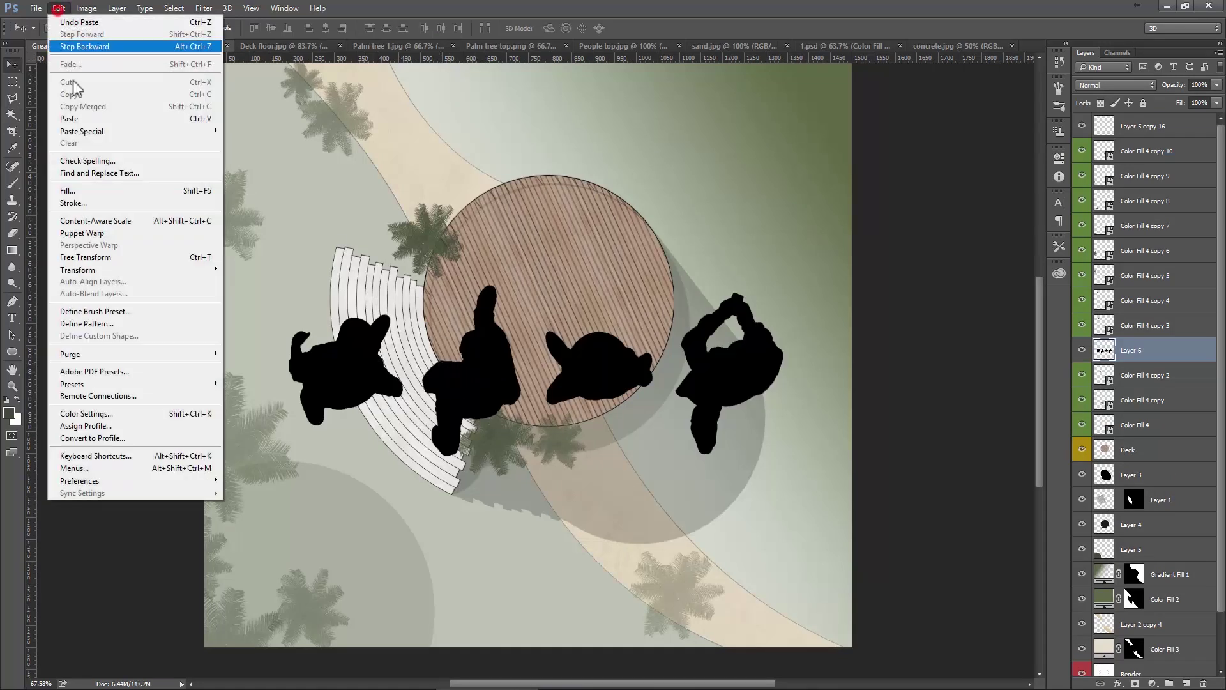
pyautogui.click(104, 258)
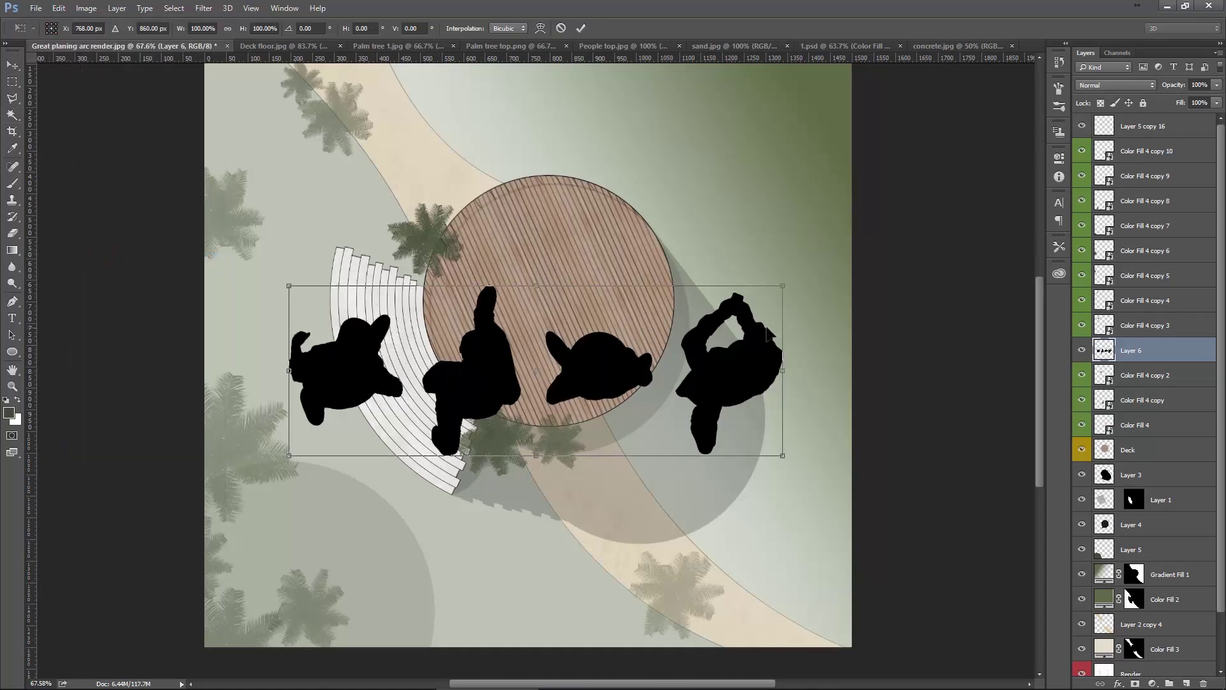
pyautogui.moveTo(786, 284); pyautogui.dragTo(404, 416)
pyautogui.scroll(1, 414, 408)
pyautogui.scroll(1, 415, 409)
pyautogui.scroll(1, 422, 412)
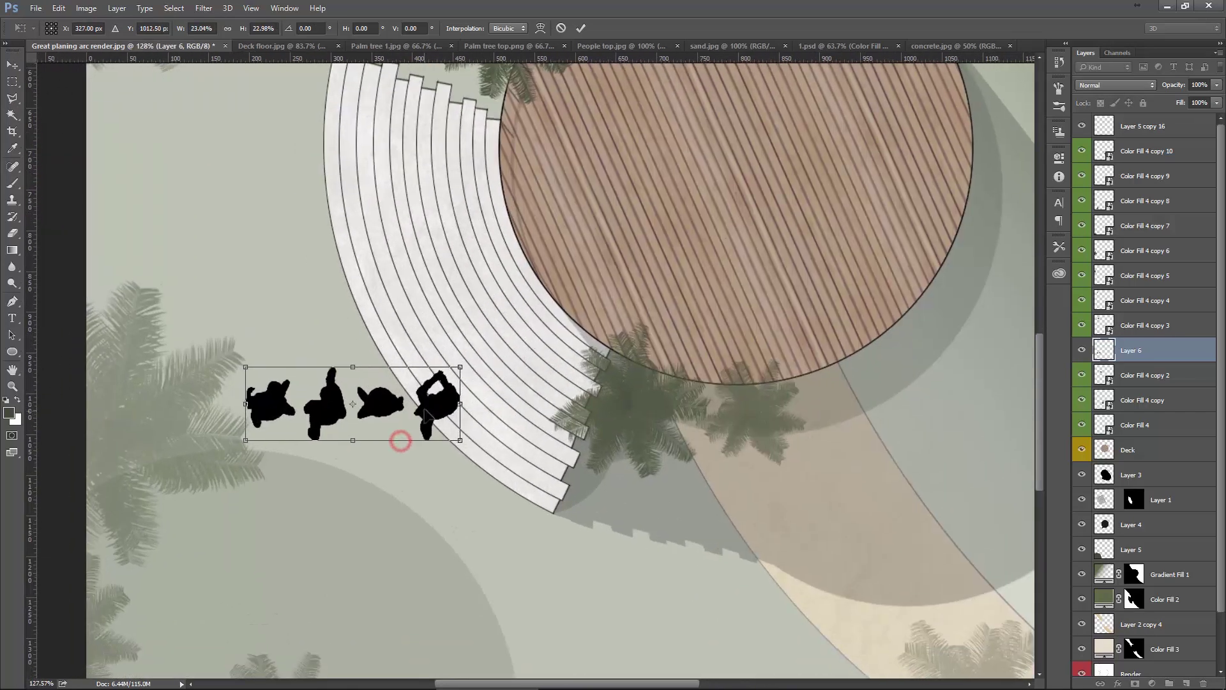
# Shrink to about 10%, rotate about 43.5°, and place the silhouettes along the arc steps' outer edge.
pyautogui.moveTo(460, 367)
pyautogui.mouseDown()
pyautogui.moveTo(385, 393)
pyautogui.moveTo(428, 408)
pyautogui.mouseUp()
pyautogui.moveTo(348, 441)
pyautogui.mouseDown()
pyautogui.moveTo(446, 411)
pyautogui.moveTo(422, 401)
pyautogui.moveTo(432, 397)
pyautogui.mouseUp()
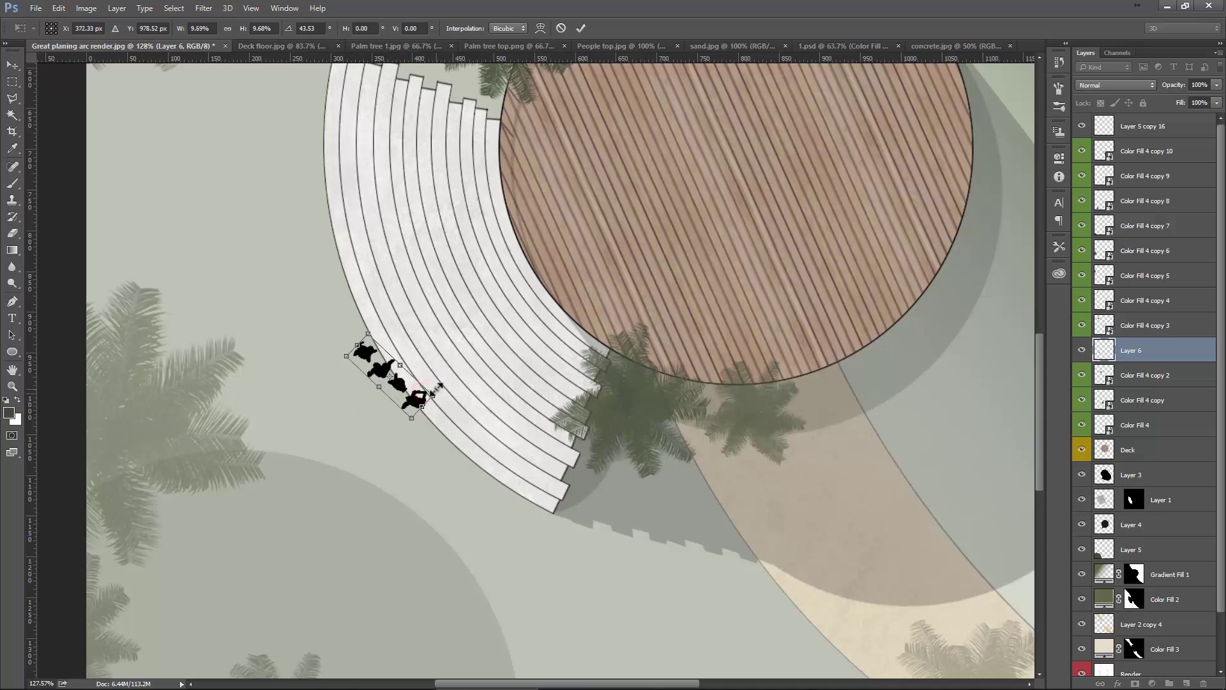
pyautogui.scroll(-1, 430, 396)
pyautogui.scroll(-1, 424, 396)
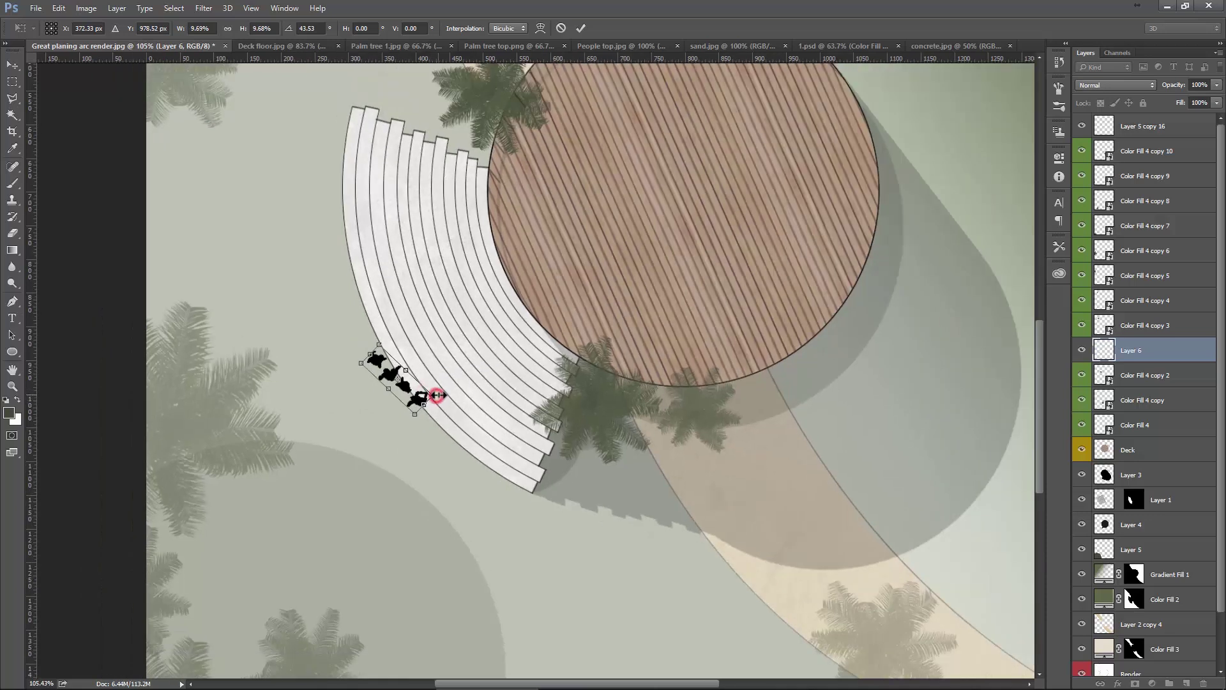
pyautogui.moveTo(438, 395); pyautogui.dragTo(440, 395)
pyautogui.press('Return')
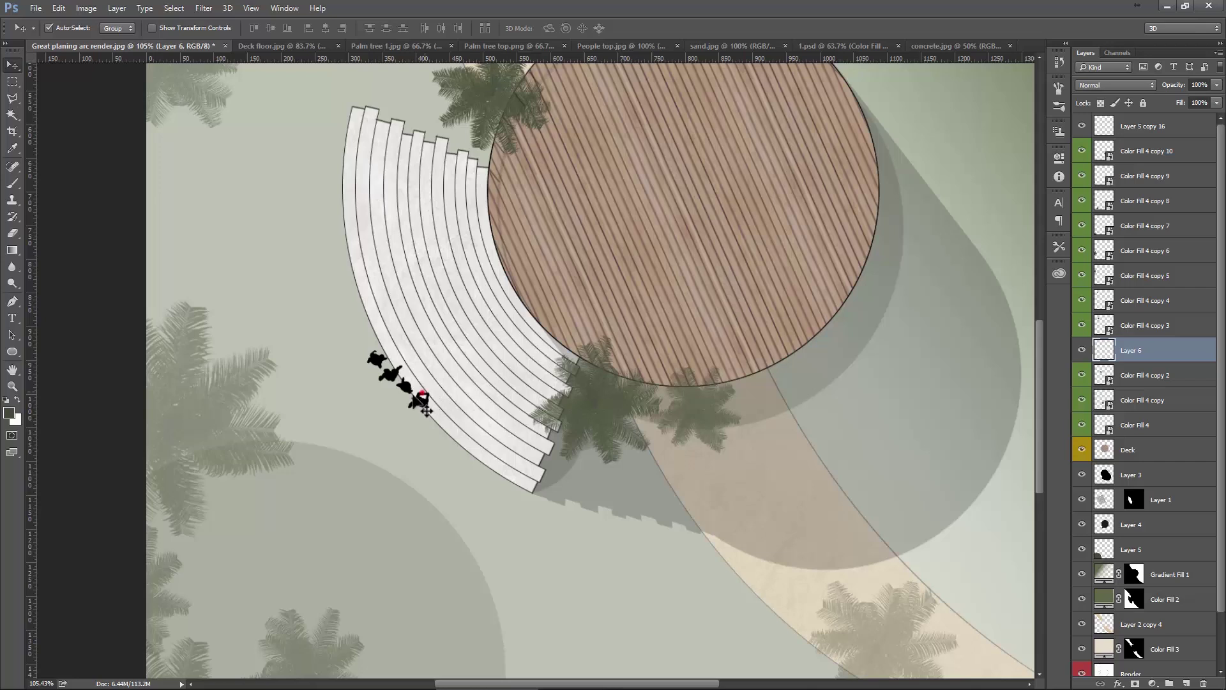
pyautogui.keyDown('ctrl'); pyautogui.click(408, 396); pyautogui.keyUp('ctrl')
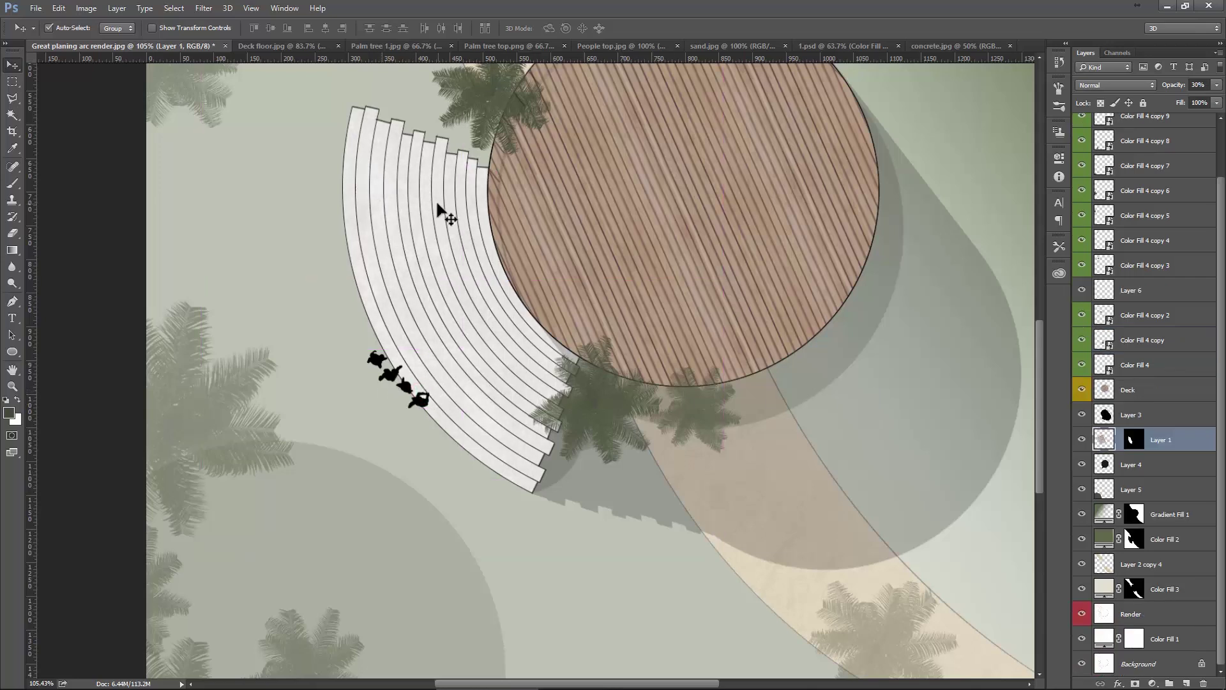
pyautogui.click(1143, 415)
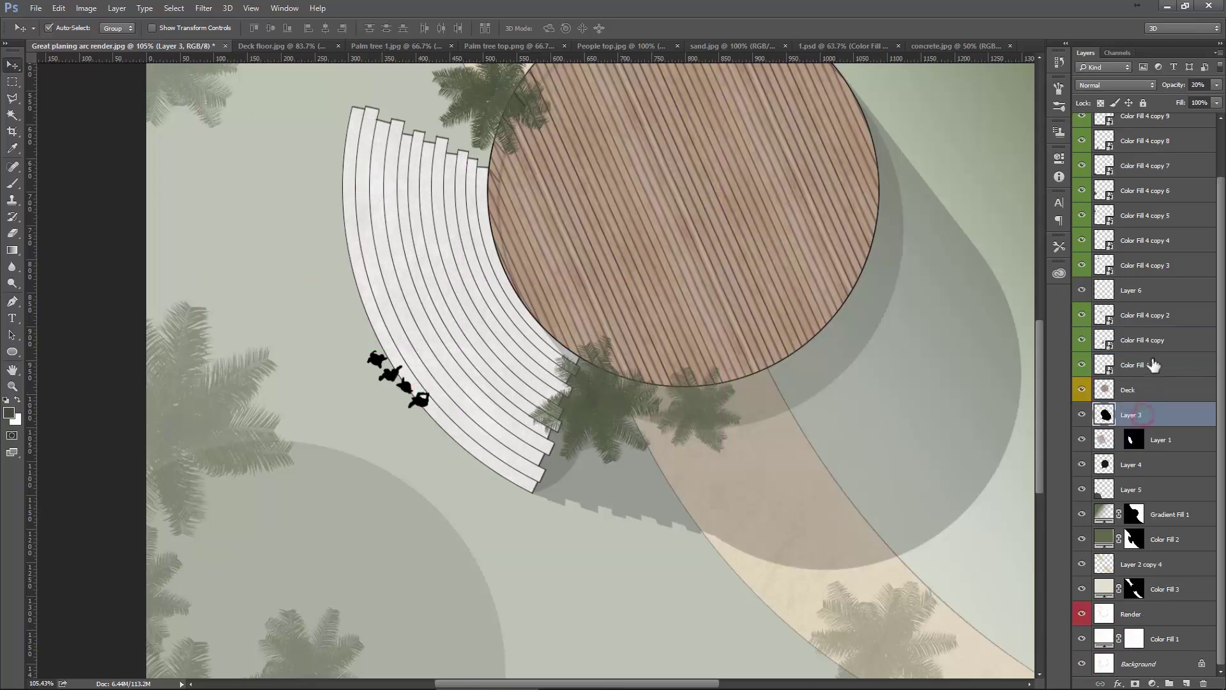
pyautogui.scroll(2, 1146, 256)
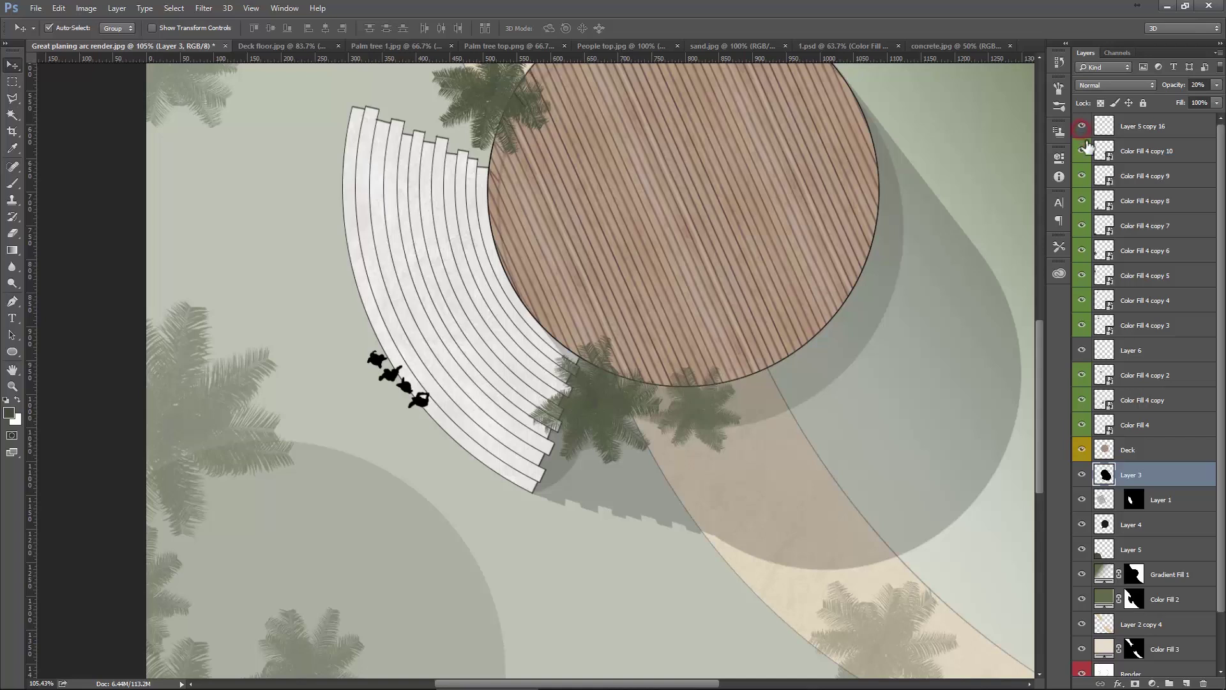
pyautogui.scroll(-2, 1188, 422)
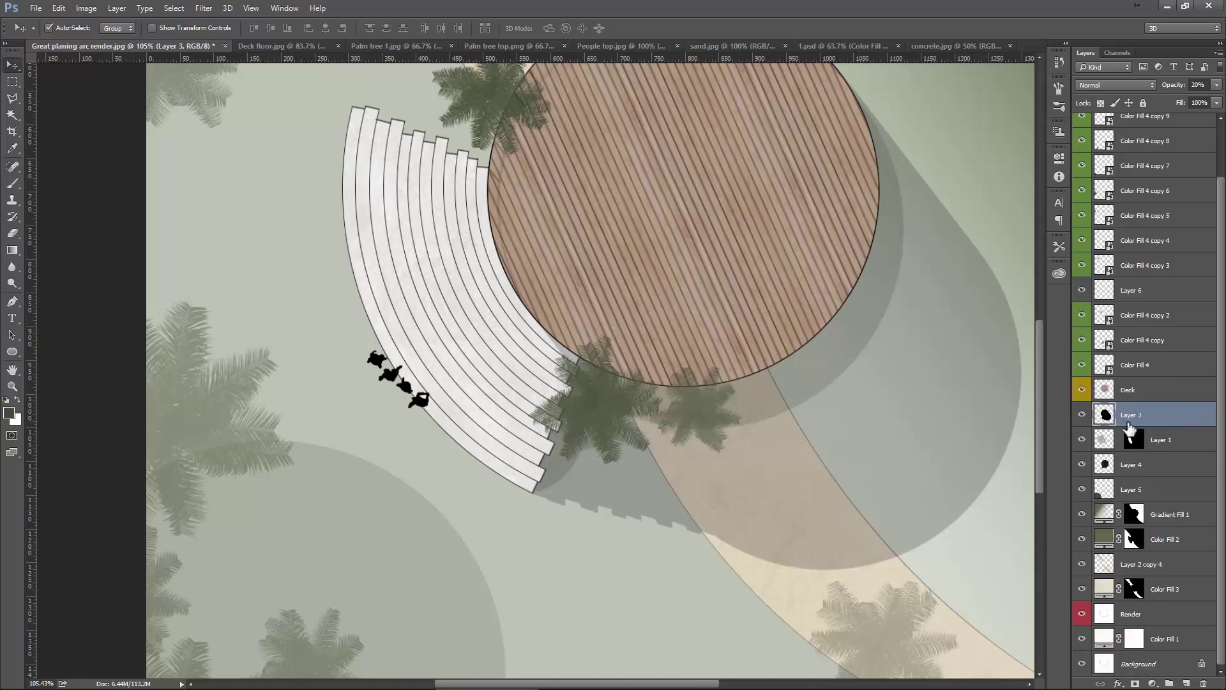
# Rename the silhouette layer to People and place it just below Layer 5 copy 16.
pyautogui.click(1076, 293)
pyautogui.doubleClick(1129, 289)
pyautogui.write('People')
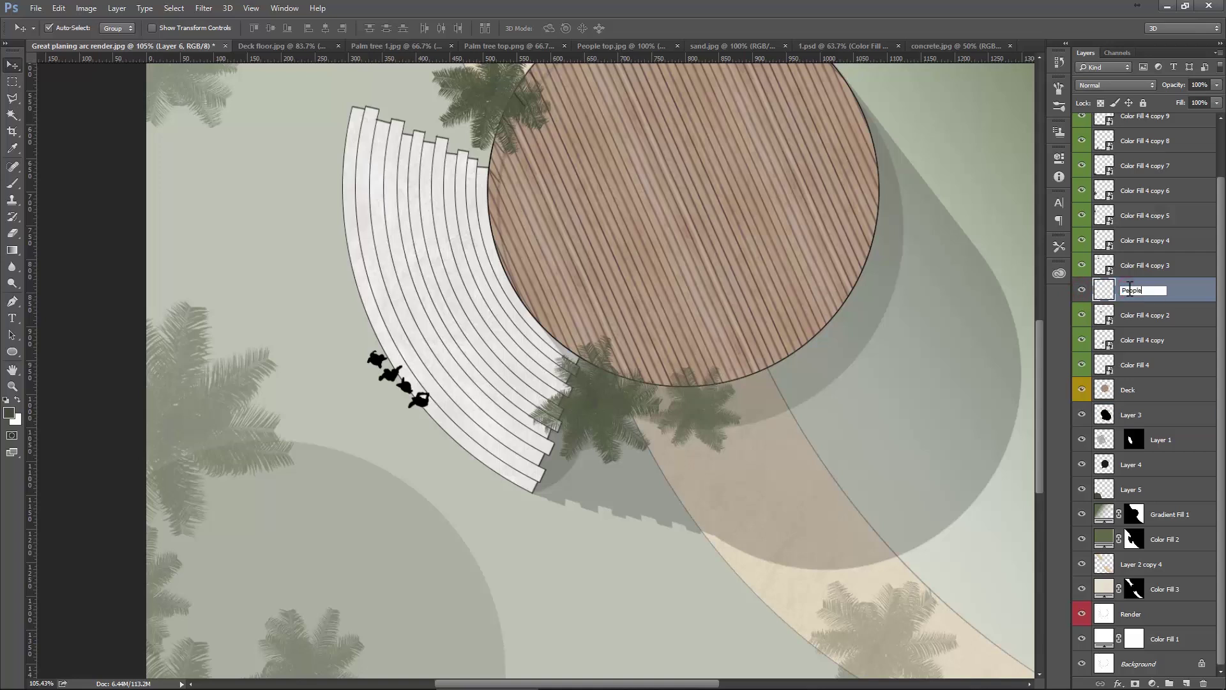
pyautogui.press('Return')
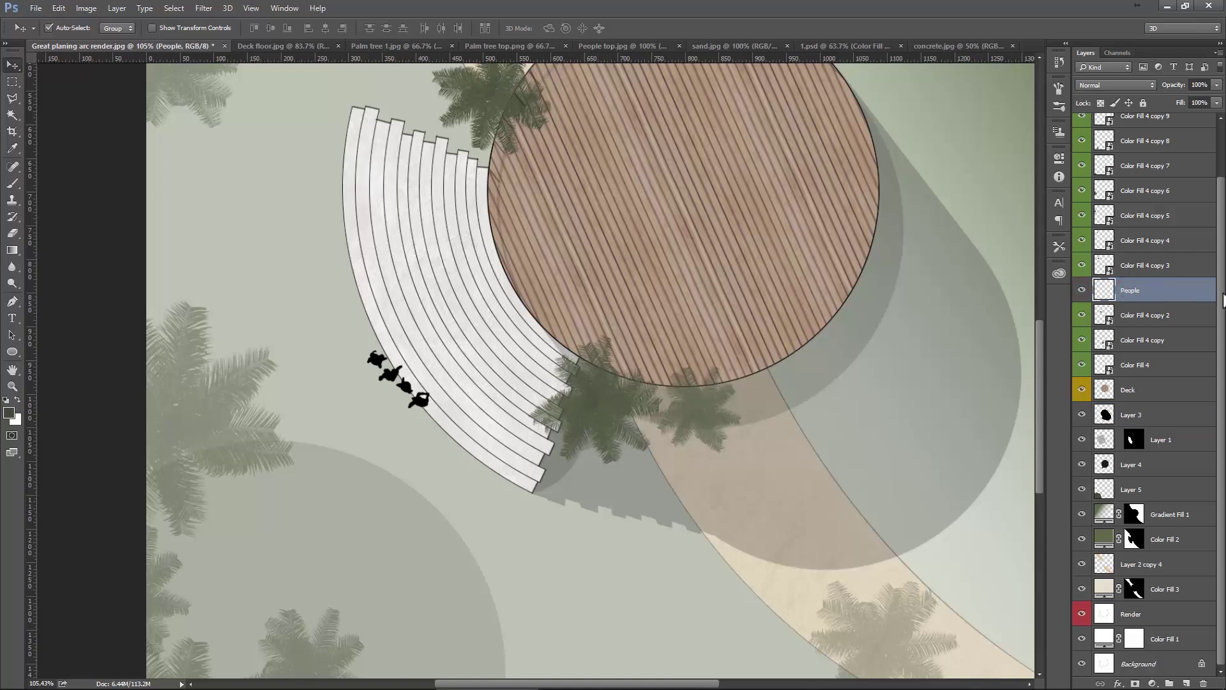
pyautogui.scroll(2, 1221, 278)
pyautogui.moveTo(1147, 352); pyautogui.dragTo(1148, 142)
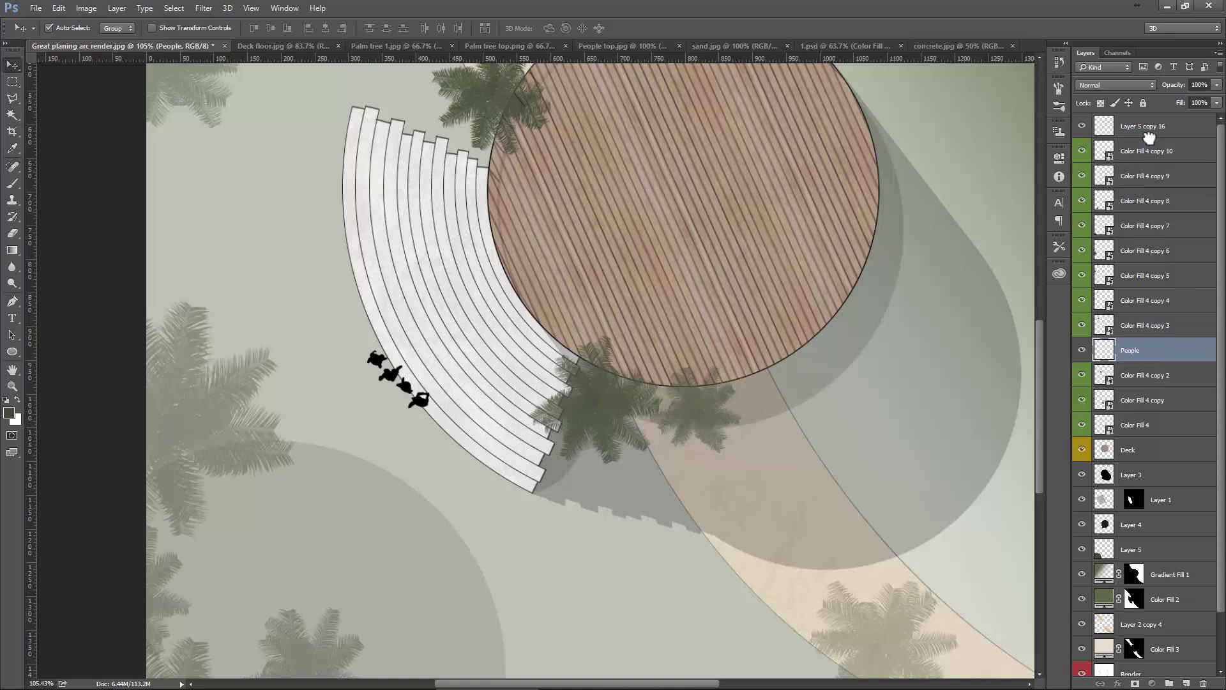
# Group all the Color Fill 4 layers into a group named Plant.
pyautogui.click(1147, 177)
pyautogui.keyDown('shift'); pyautogui.click(1148, 429); pyautogui.keyUp('shift')
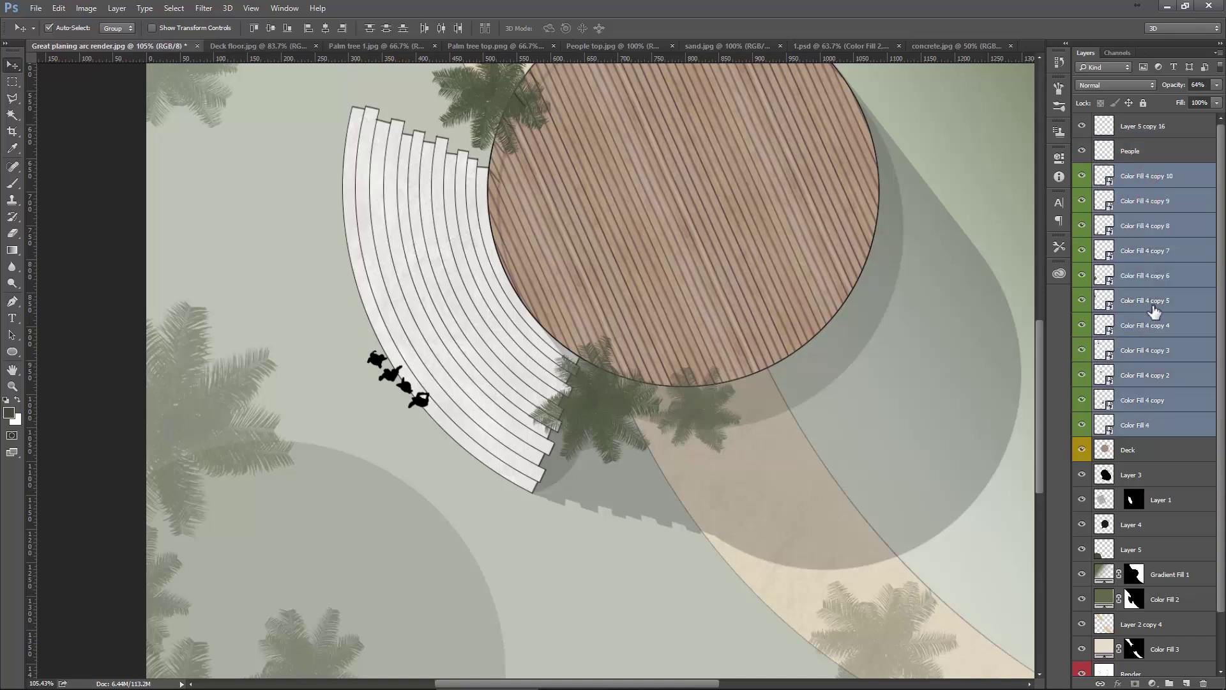
pyautogui.rightClick(1148, 268)
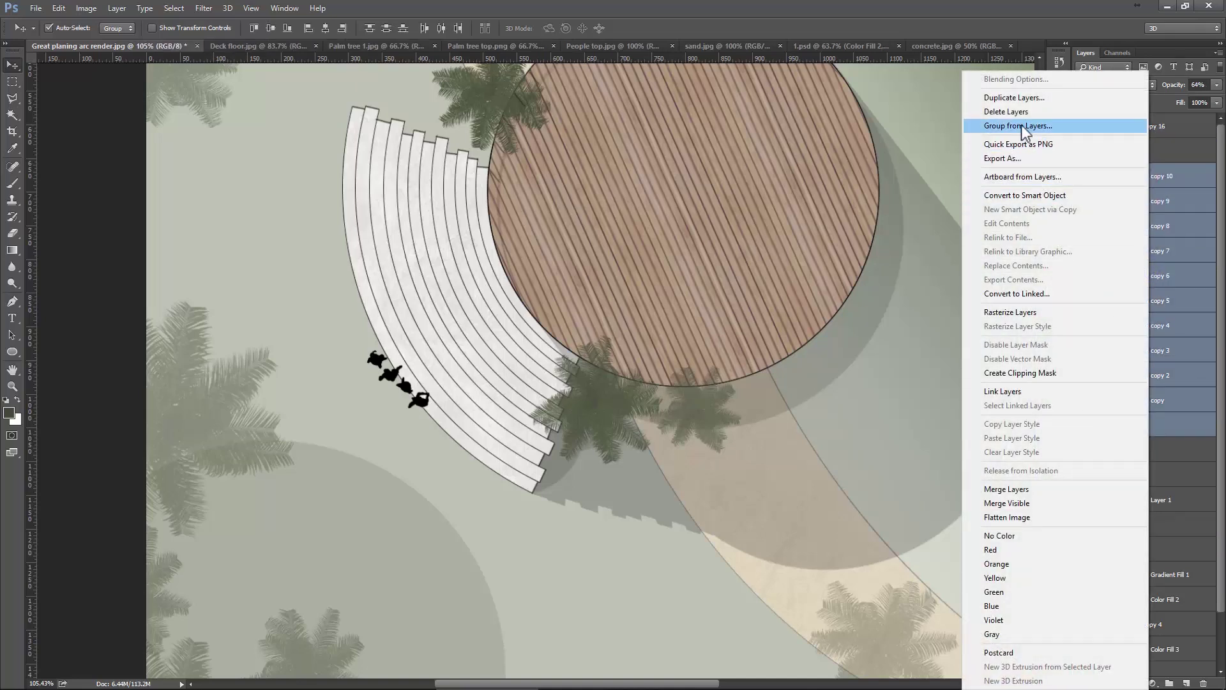
pyautogui.click(1021, 125)
pyautogui.write('Plan')
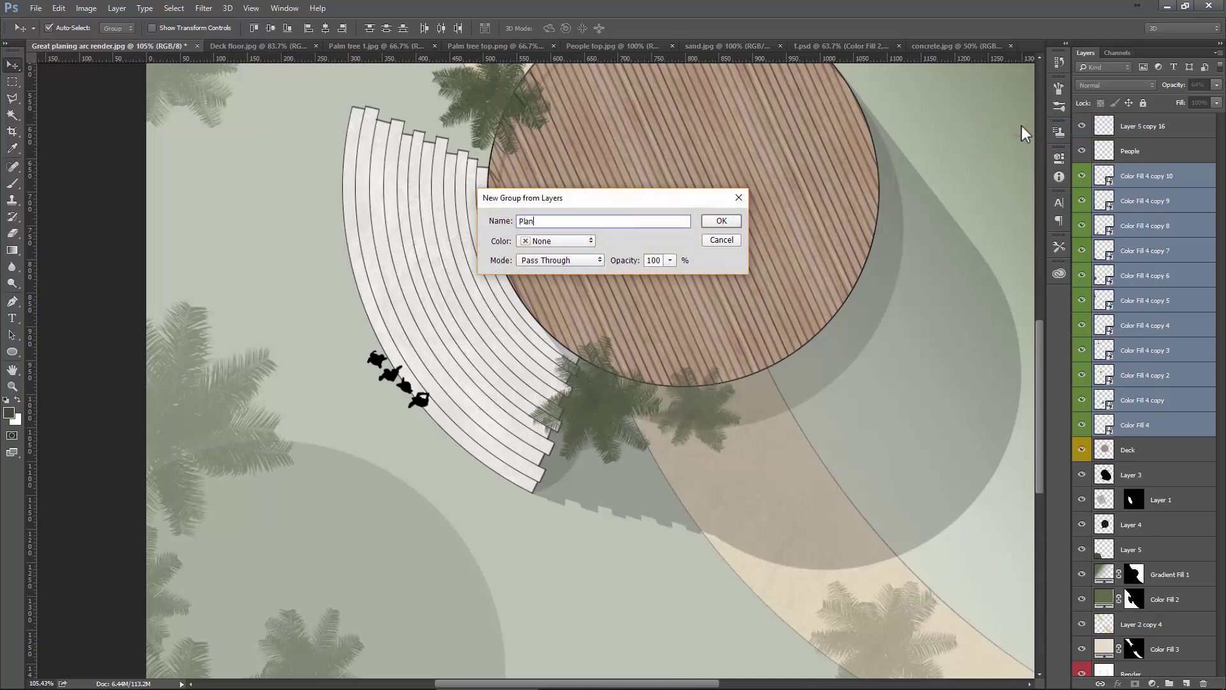
pyautogui.write('t')
pyautogui.press('Return')
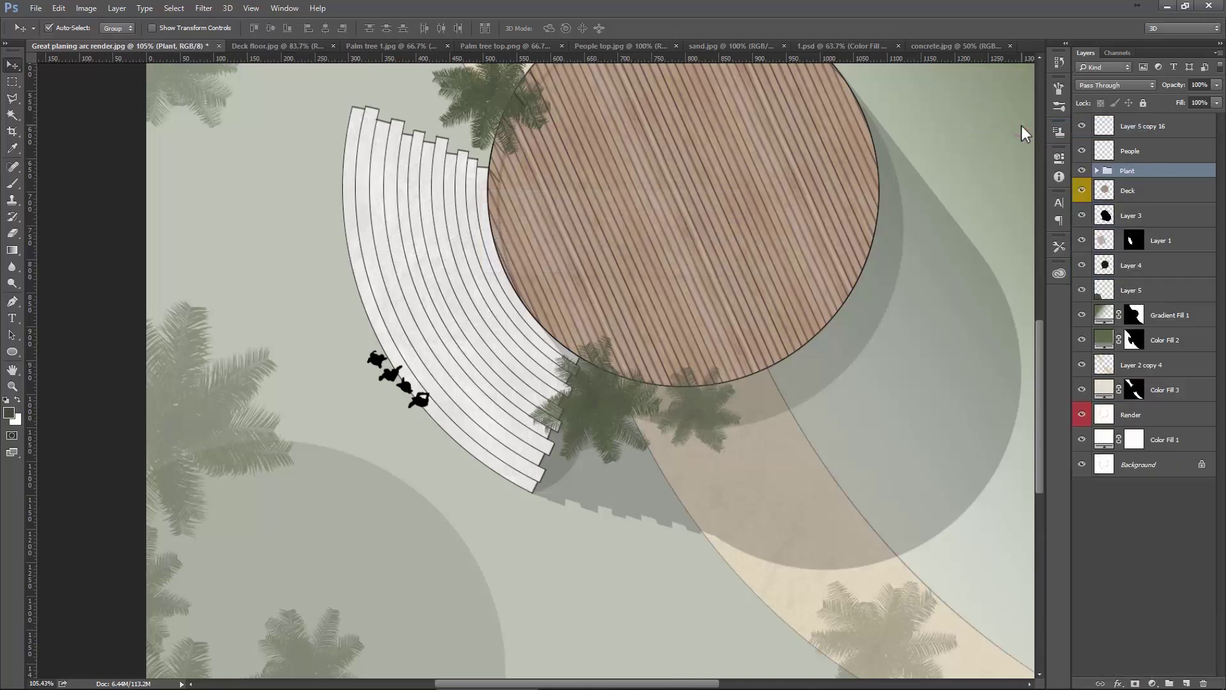
# Label the People layer violet, shift the figures about 100 px left, and rotate them clockwise.
pyautogui.click(1145, 157)
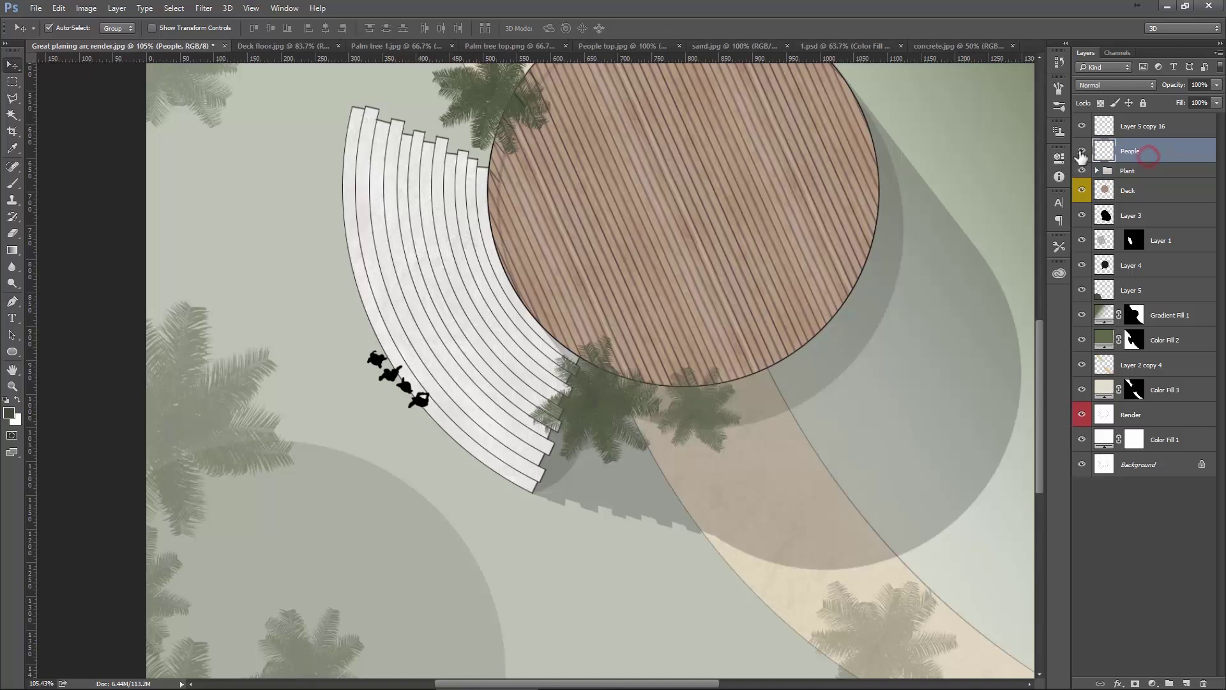
pyautogui.rightClick(1082, 149)
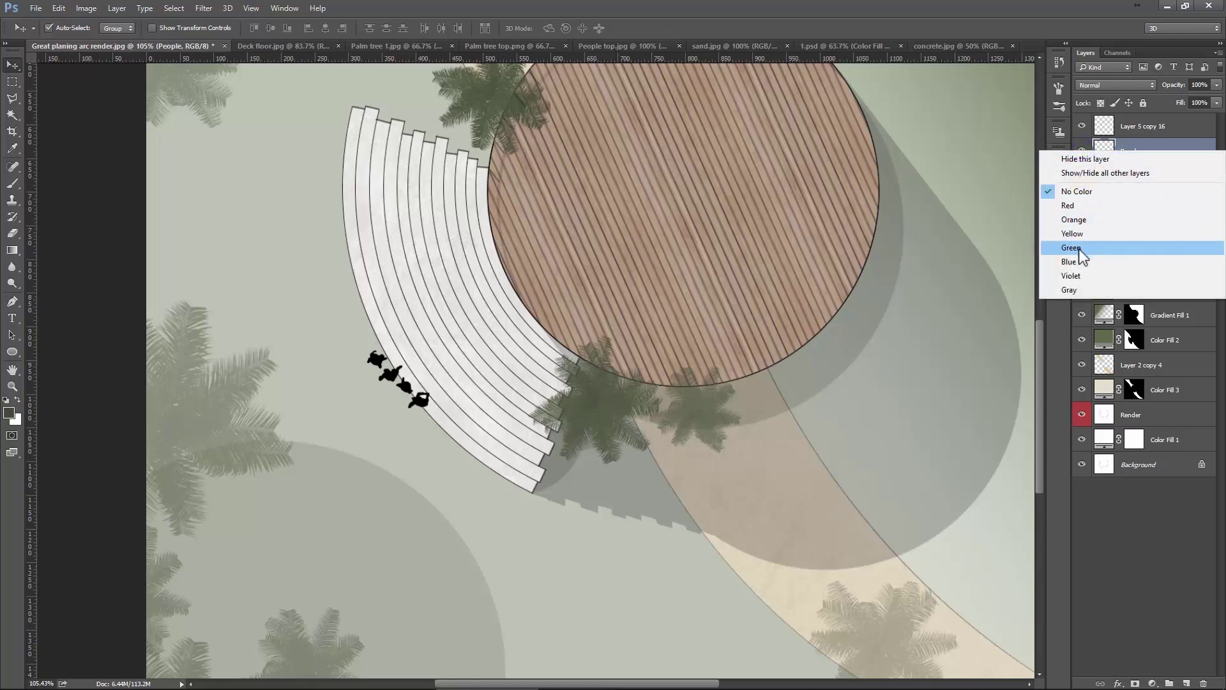
pyautogui.click(1078, 273)
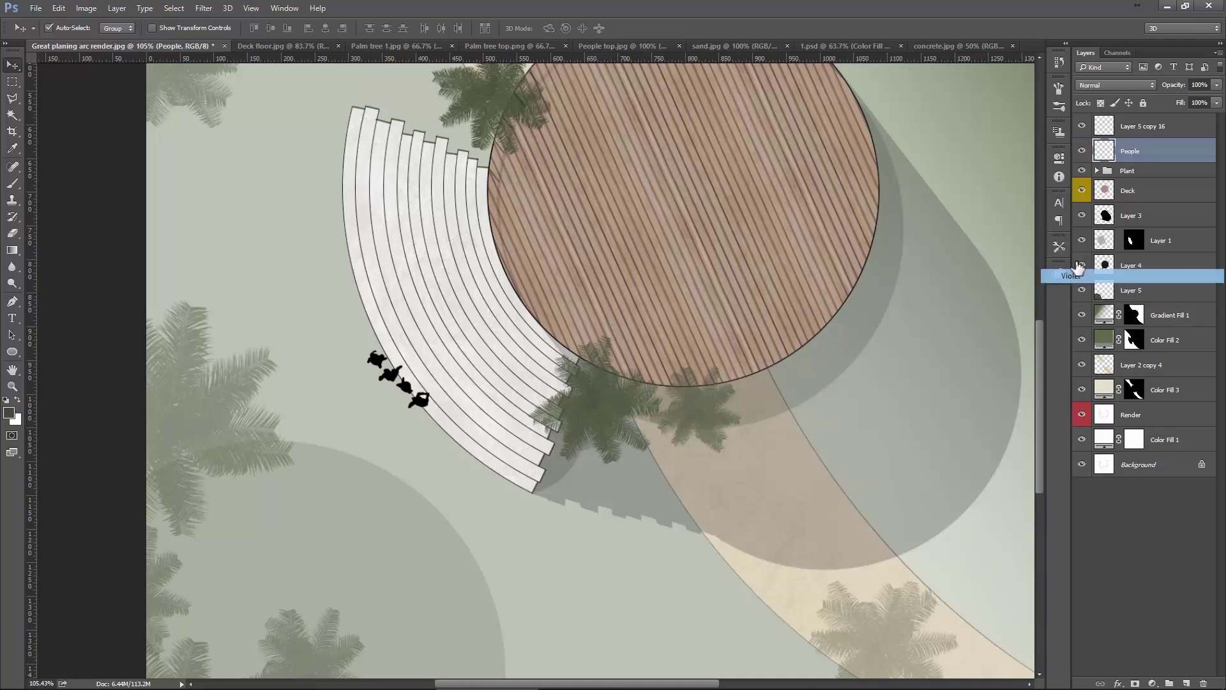
pyautogui.scroll(3, 396, 377)
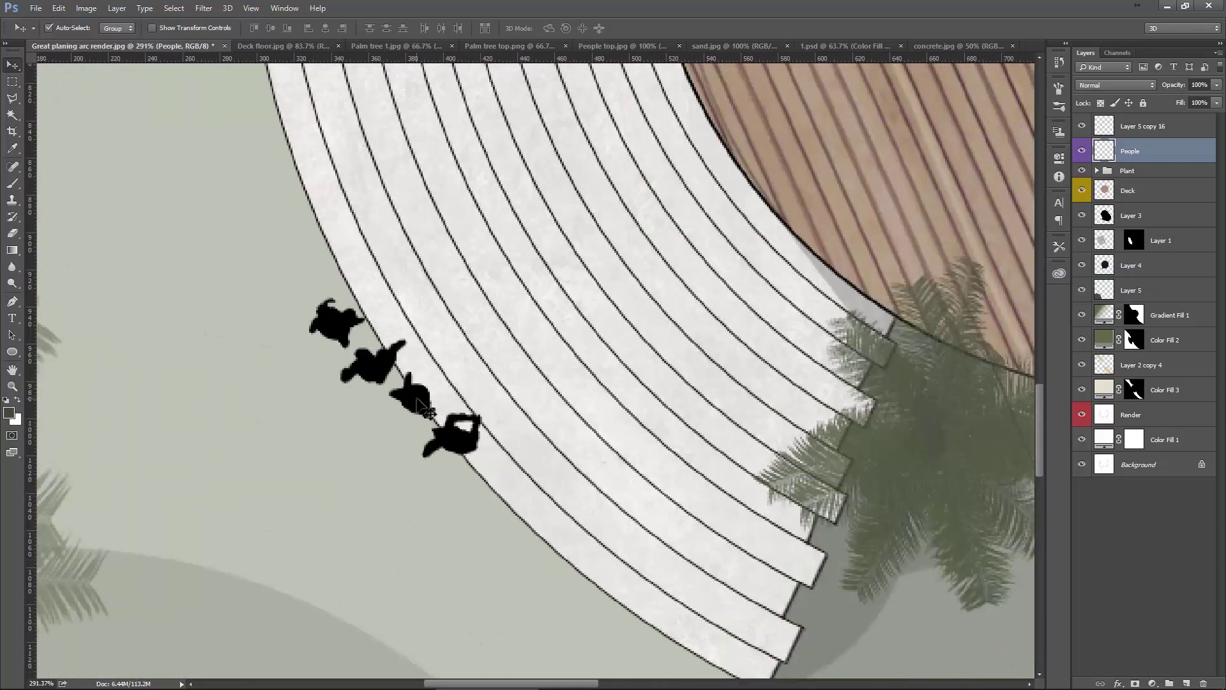
pyautogui.moveTo(467, 395); pyautogui.dragTo(402, 389)
pyautogui.scroll(-1, 270, 272)
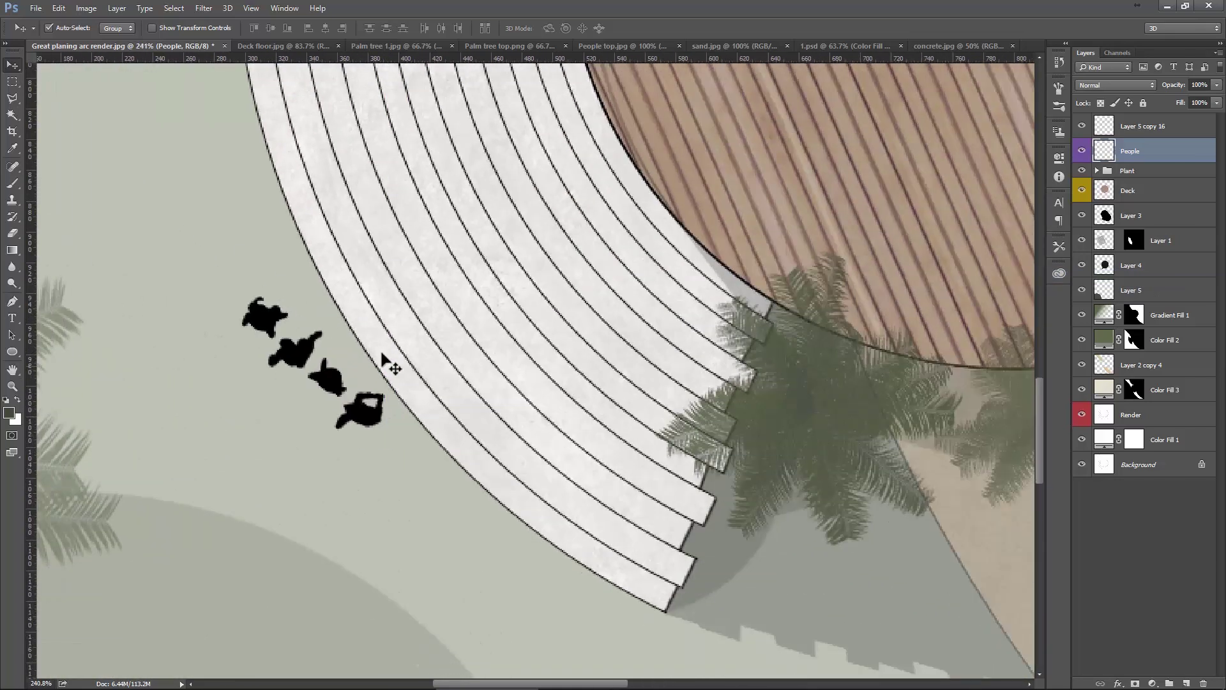
pyautogui.hotkey('ctrl', 't')
pyautogui.moveTo(438, 329); pyautogui.dragTo(425, 351)
# Commit the rotation, then lasso the top figure and move it onto the steps.
pyautogui.press('Return')
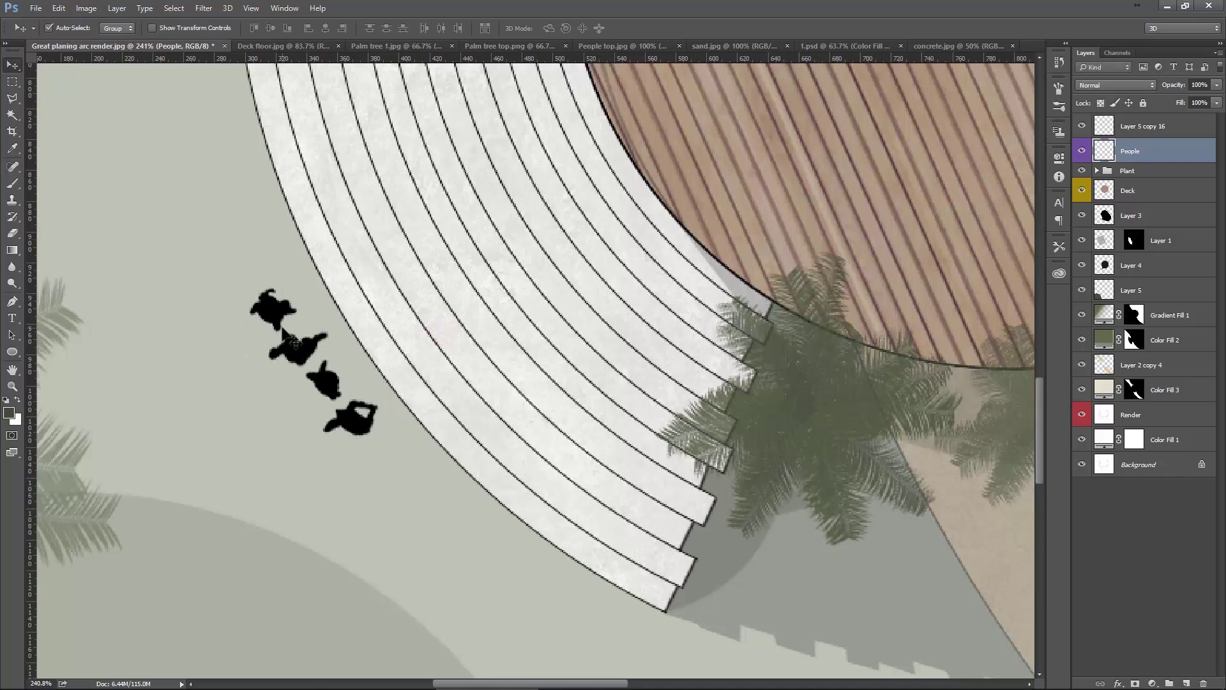
pyautogui.rightClick(11, 96)
pyautogui.click(39, 97)
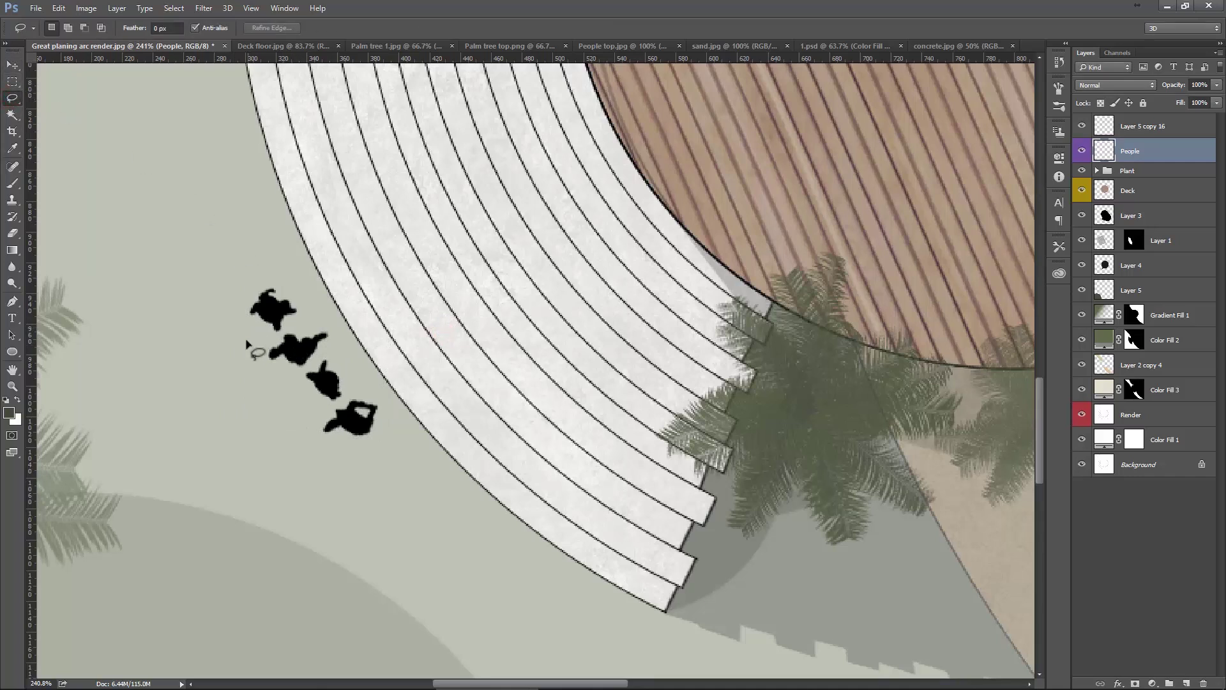
pyautogui.moveTo(246, 344); pyautogui.dragTo(214, 270)
pyautogui.moveTo(258, 336); pyautogui.dragTo(357, 249)
pyautogui.click(12, 65)
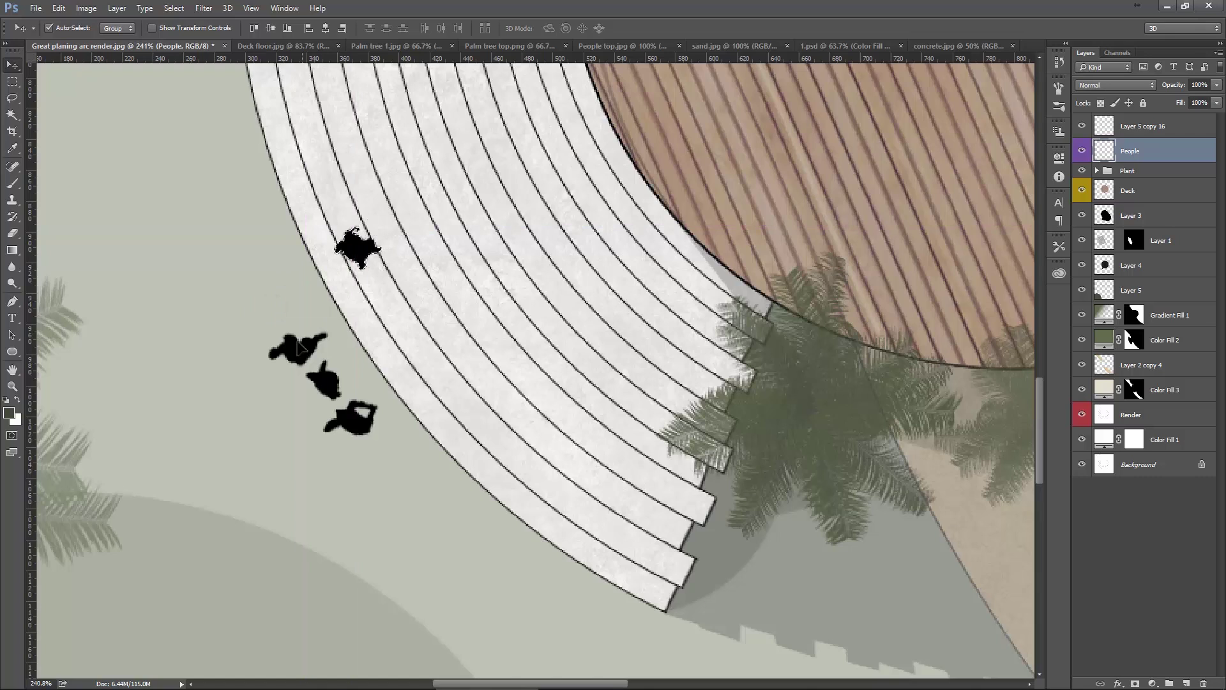
# Lasso the lower figure and move it down and to the left.
pyautogui.click(11, 97)
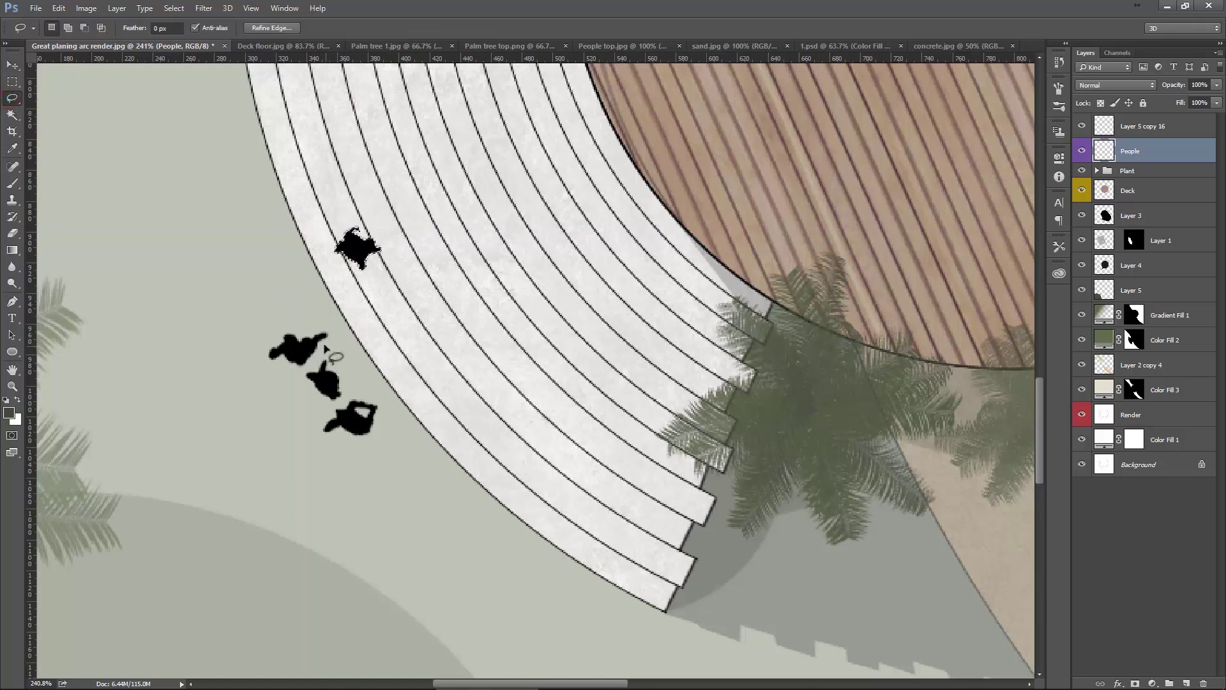
pyautogui.click(173, 7)
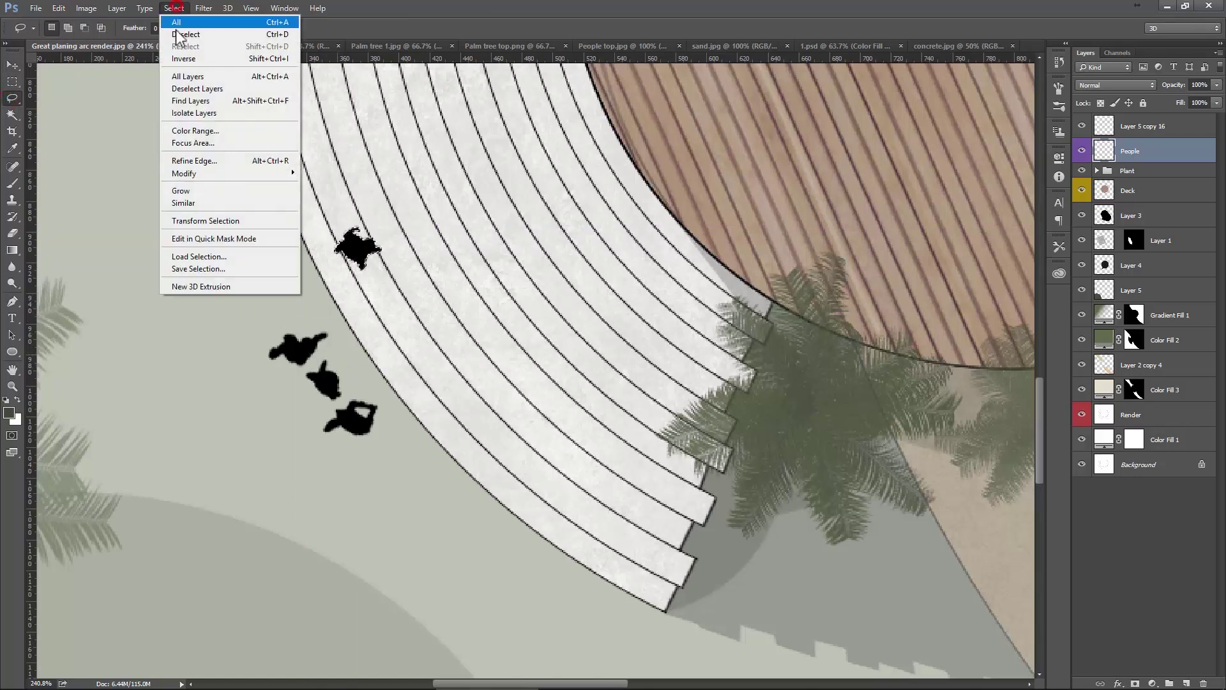
pyautogui.click(187, 58)
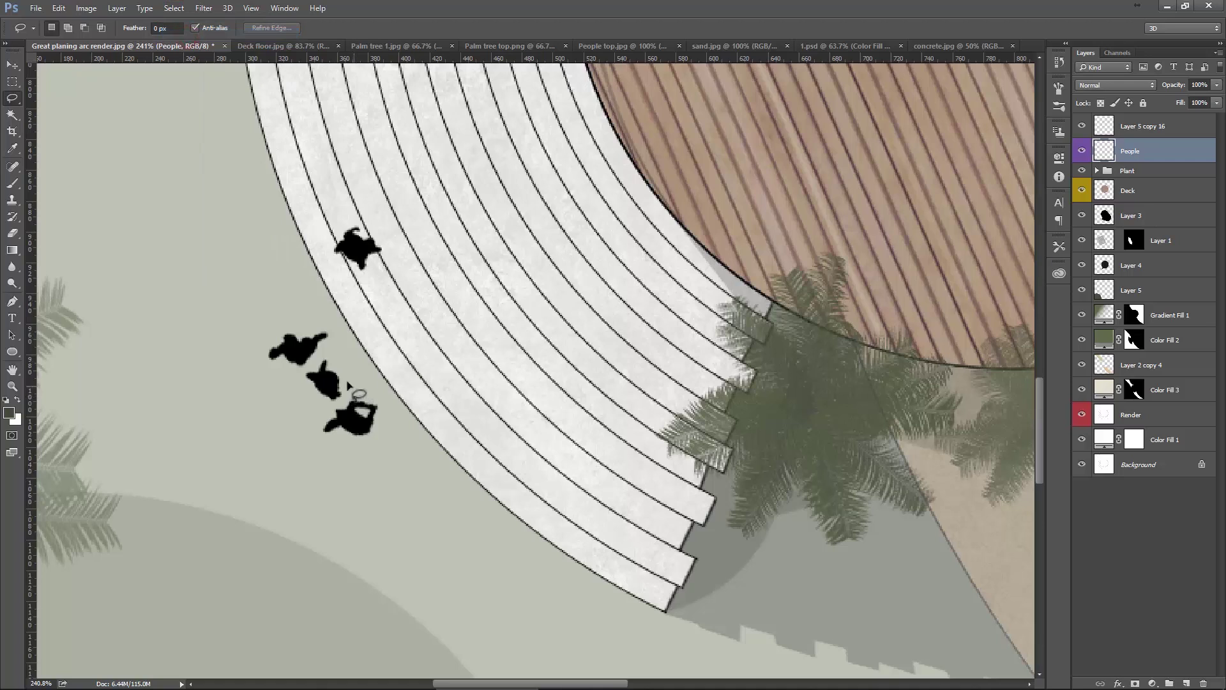
pyautogui.moveTo(353, 386); pyautogui.dragTo(353, 392)
pyautogui.scroll(-3, 360, 413)
pyautogui.scroll(-1, 359, 414)
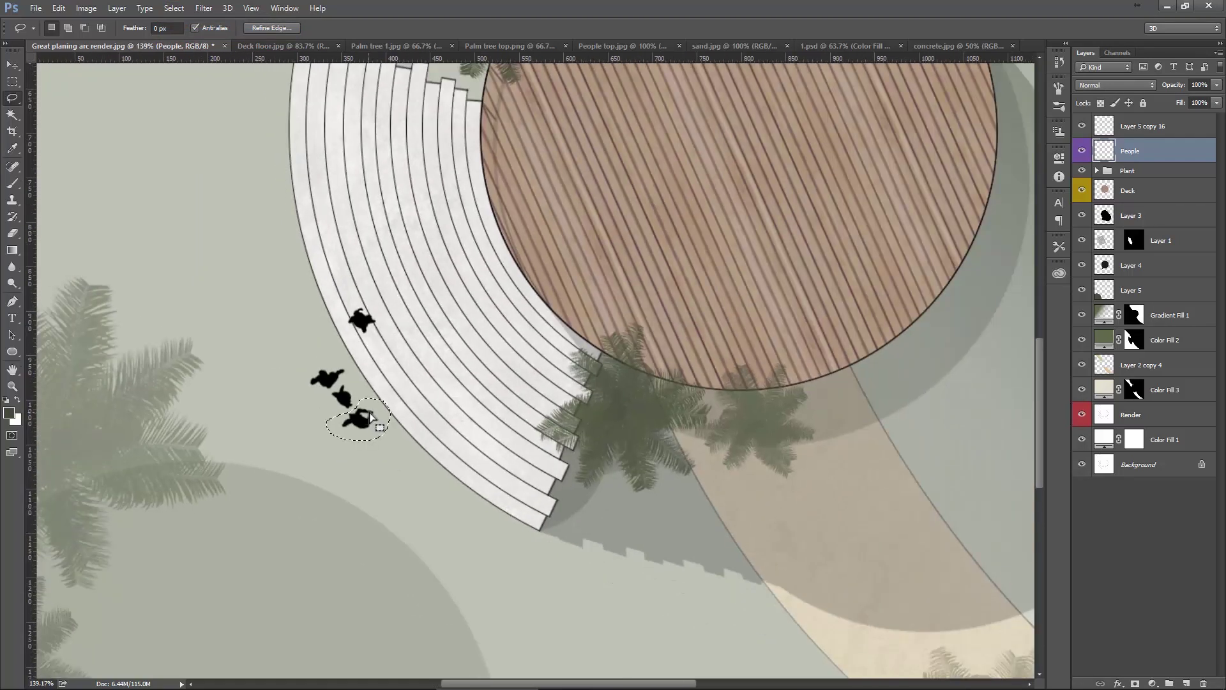
pyautogui.click(15, 66)
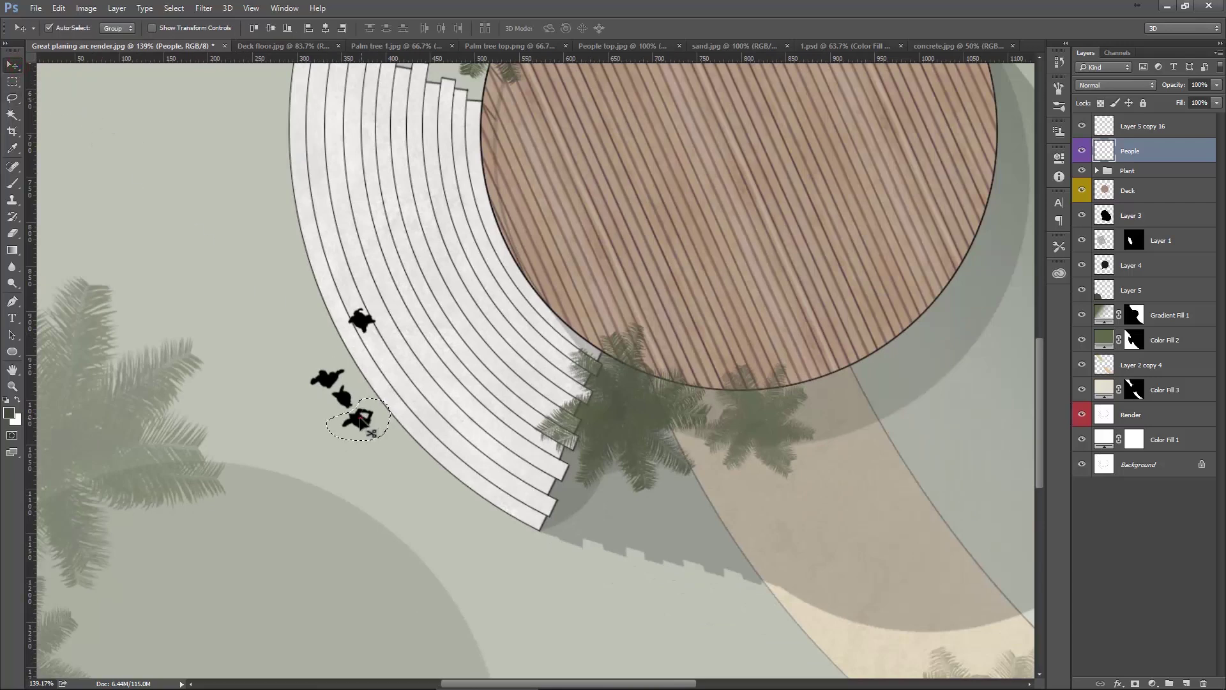
pyautogui.moveTo(361, 422); pyautogui.dragTo(327, 441)
pyautogui.hotkey('ctrl', 'd')
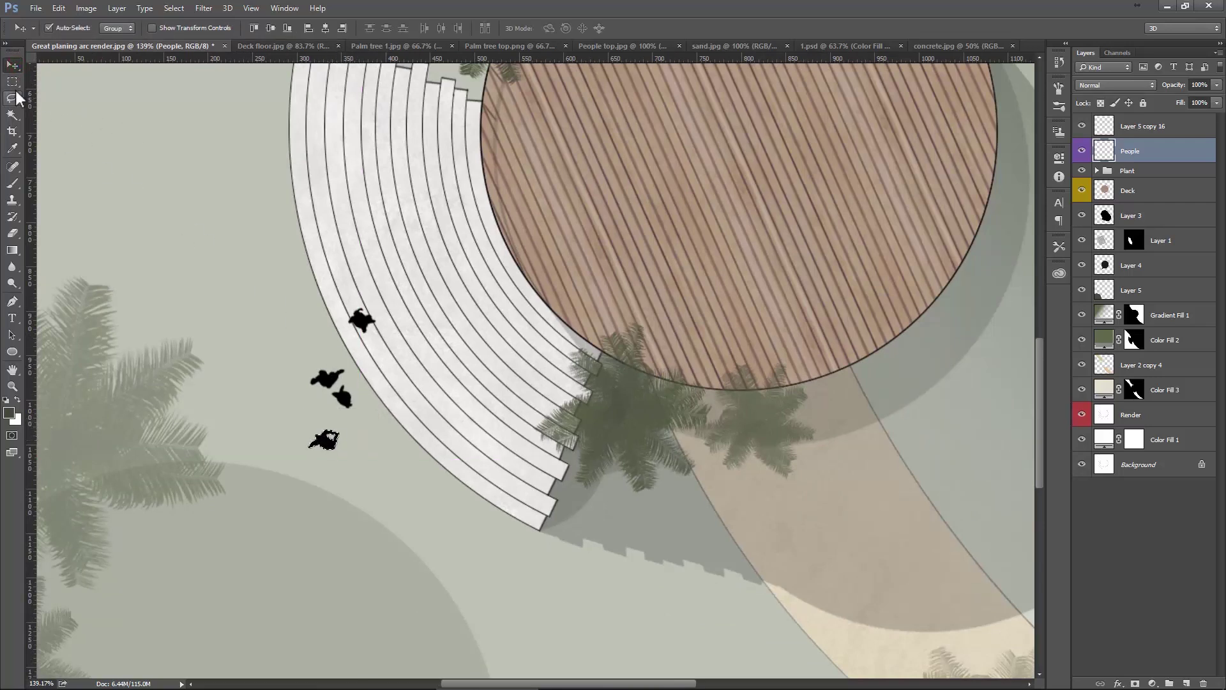
# Move the middle figure up onto the steps and the lowest figure up and left.
pyautogui.click(13, 98)
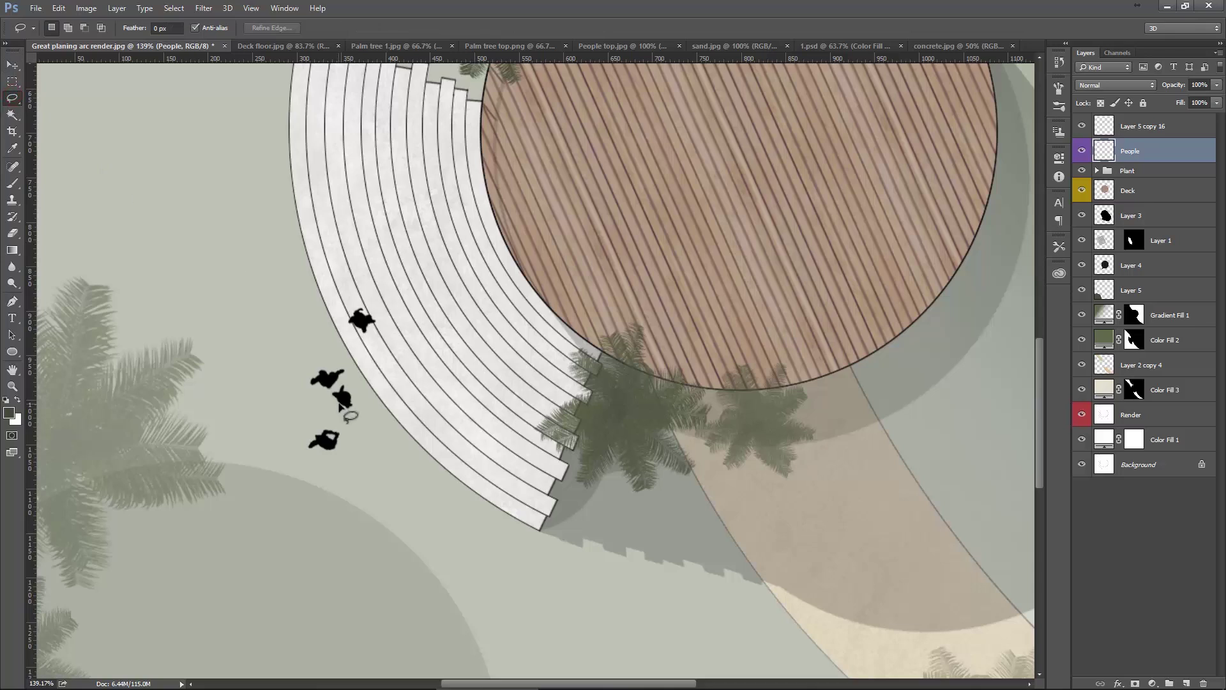
pyautogui.moveTo(325, 404); pyautogui.dragTo(345, 208)
pyautogui.click(12, 65)
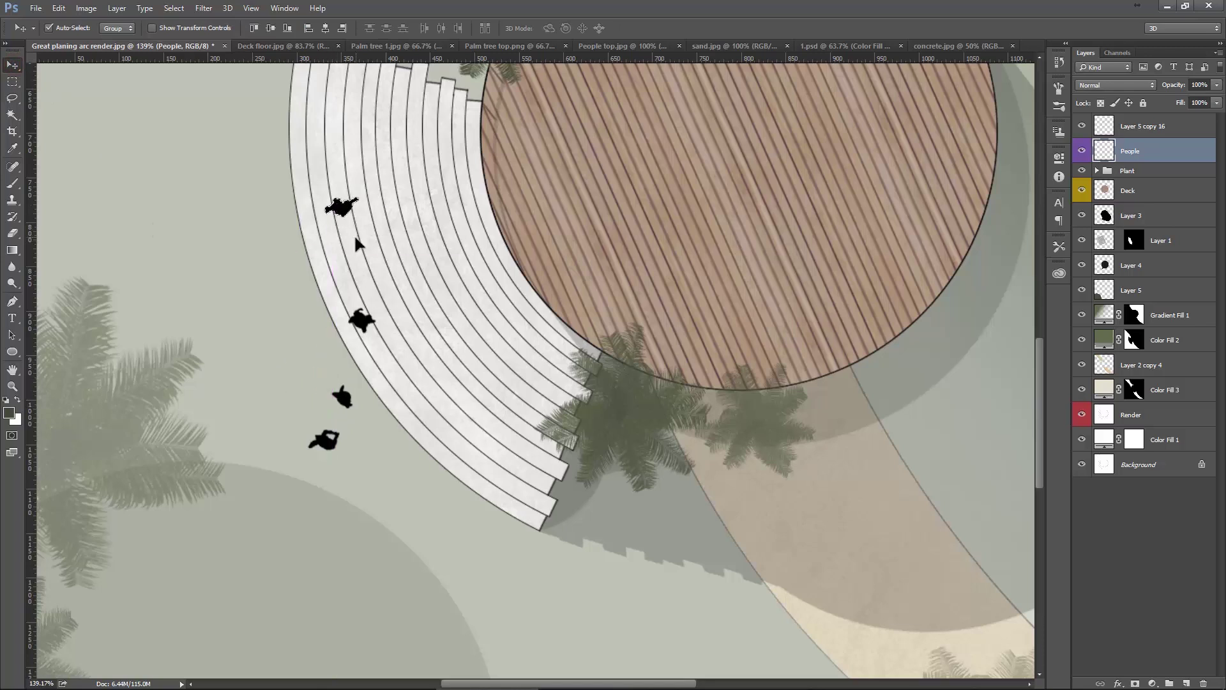
pyautogui.scroll(-2, 354, 238)
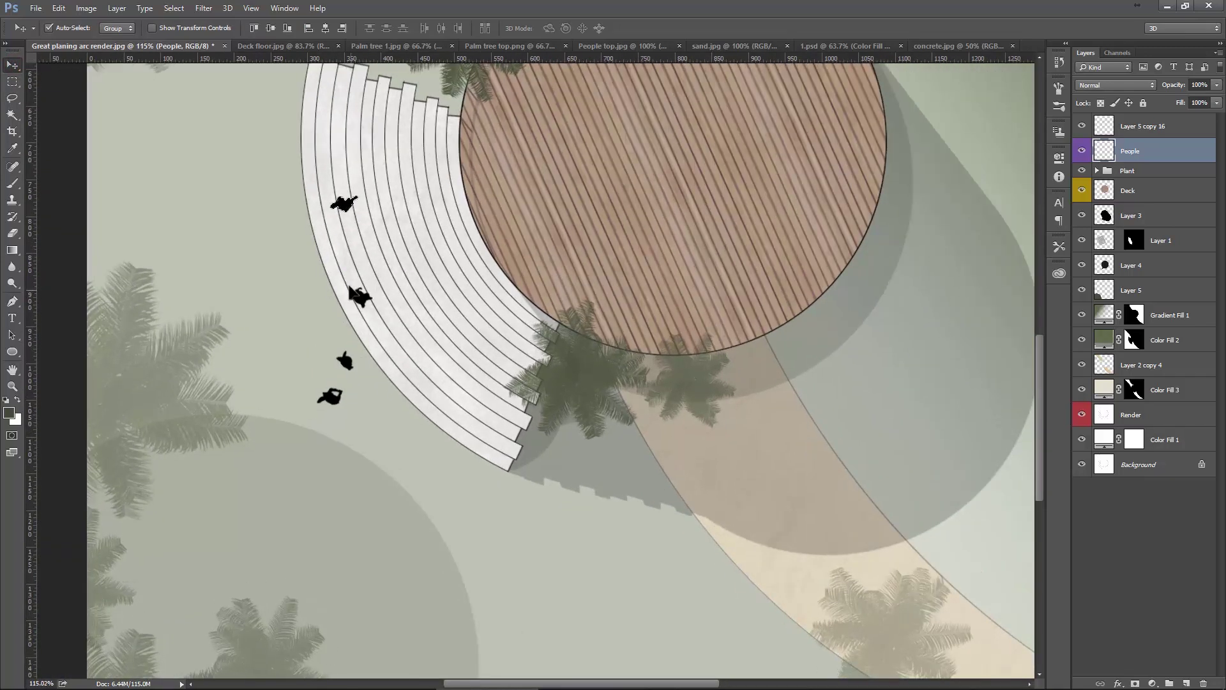
pyautogui.scroll(2, 353, 318)
pyautogui.click(13, 98)
pyautogui.moveTo(303, 381); pyautogui.dragTo(348, 384)
pyautogui.press('v')
pyautogui.moveTo(338, 418); pyautogui.dragTo(276, 289)
pyautogui.hotkey('ctrl', 'd')
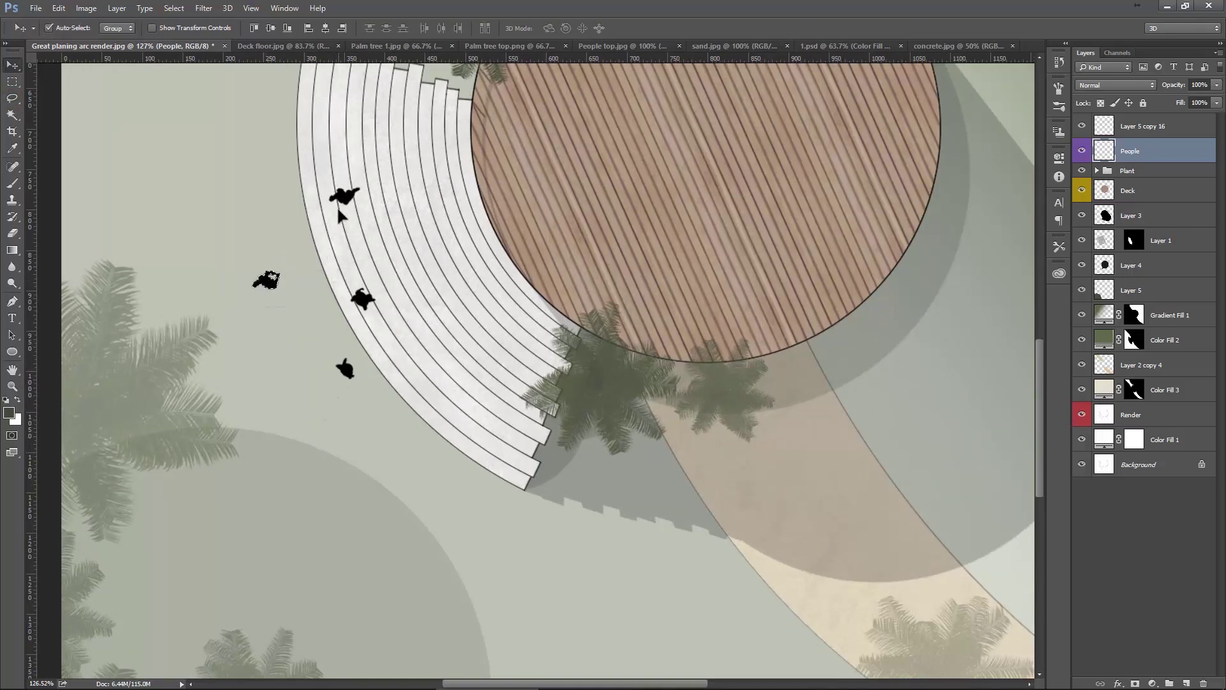
# Box-select remaining figures and nudge them up and right along the steps.
pyautogui.click(12, 82)
pyautogui.moveTo(330, 258); pyautogui.dragTo(386, 307)
pyautogui.hotkey('ctrl', 'd')
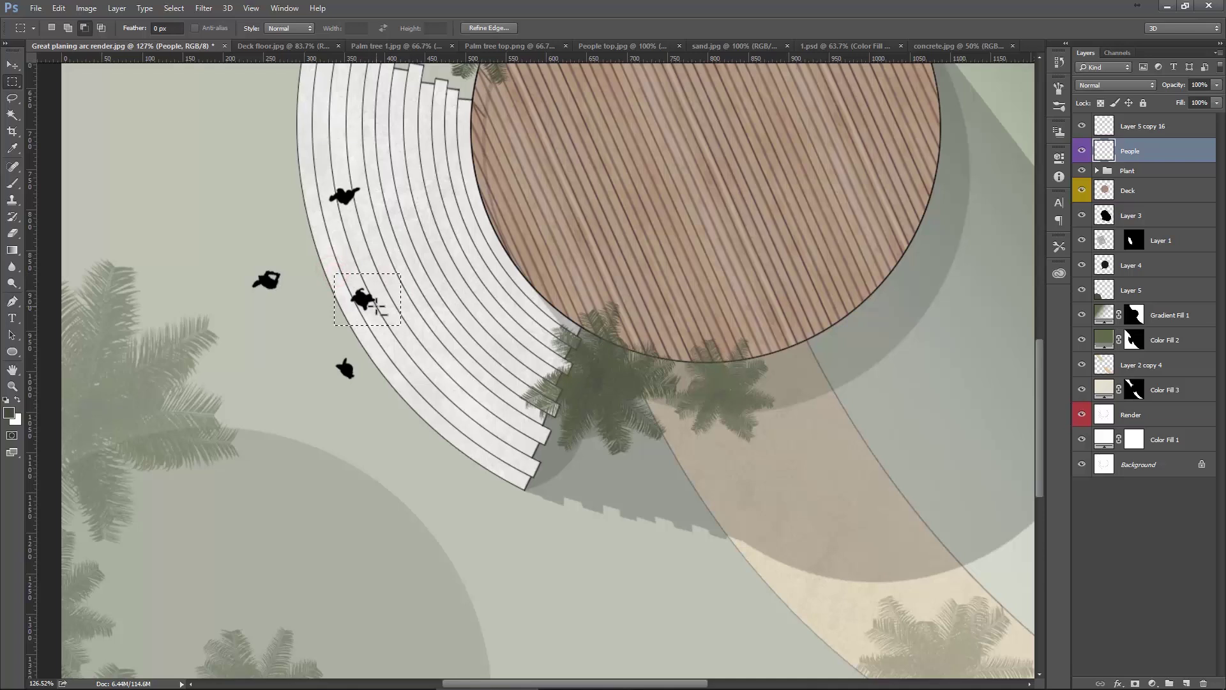
pyautogui.press('v')
pyautogui.moveTo(366, 299)
pyautogui.mouseDown()
pyautogui.moveTo(422, 279)
pyautogui.moveTo(441, 247)
pyautogui.mouseUp()
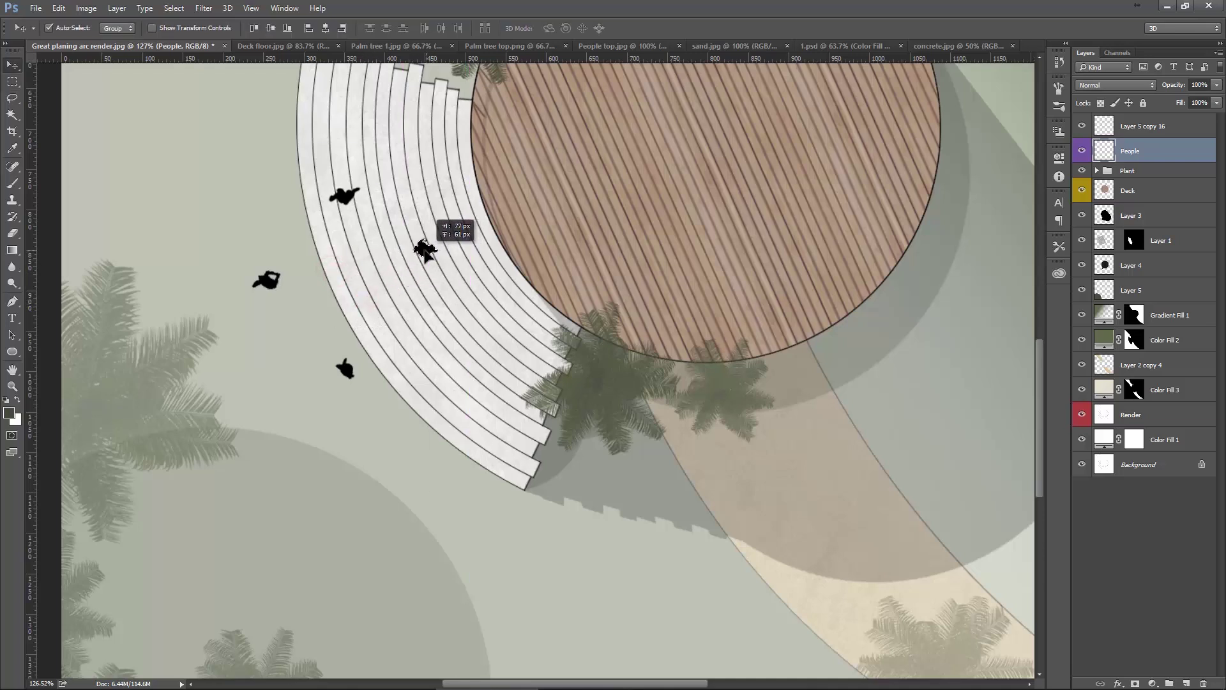
pyautogui.scroll(-3, 383, 345)
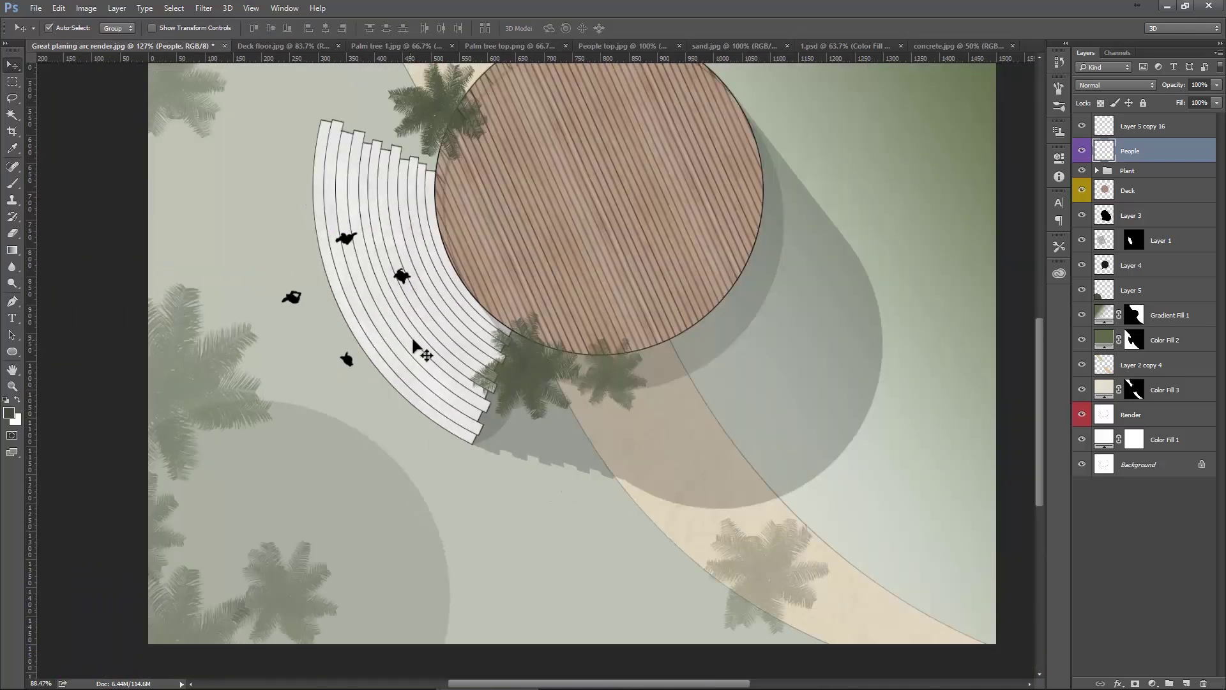
pyautogui.moveTo(390, 341); pyautogui.dragTo(397, 381)
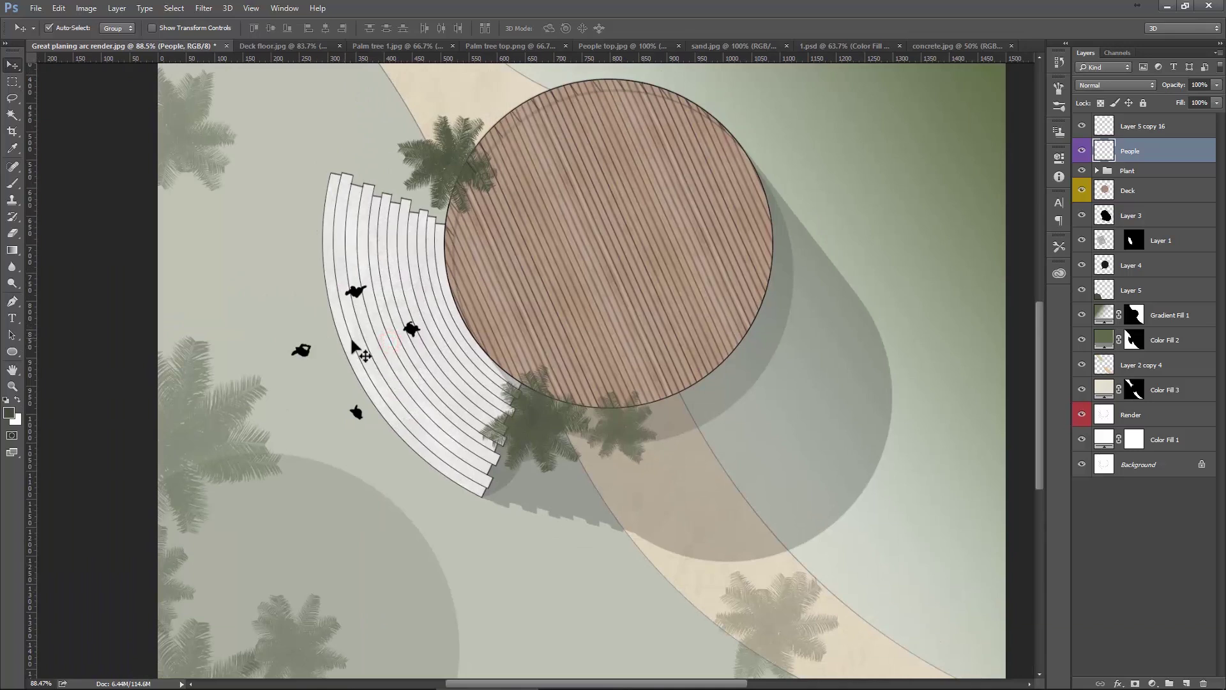
pyautogui.scroll(3, 376, 415)
pyautogui.press('m')
pyautogui.moveTo(318, 385)
pyautogui.mouseDown()
pyautogui.moveTo(379, 450)
pyautogui.moveTo(337, 316)
pyautogui.moveTo(340, 325)
pyautogui.mouseUp()
pyautogui.press('v')
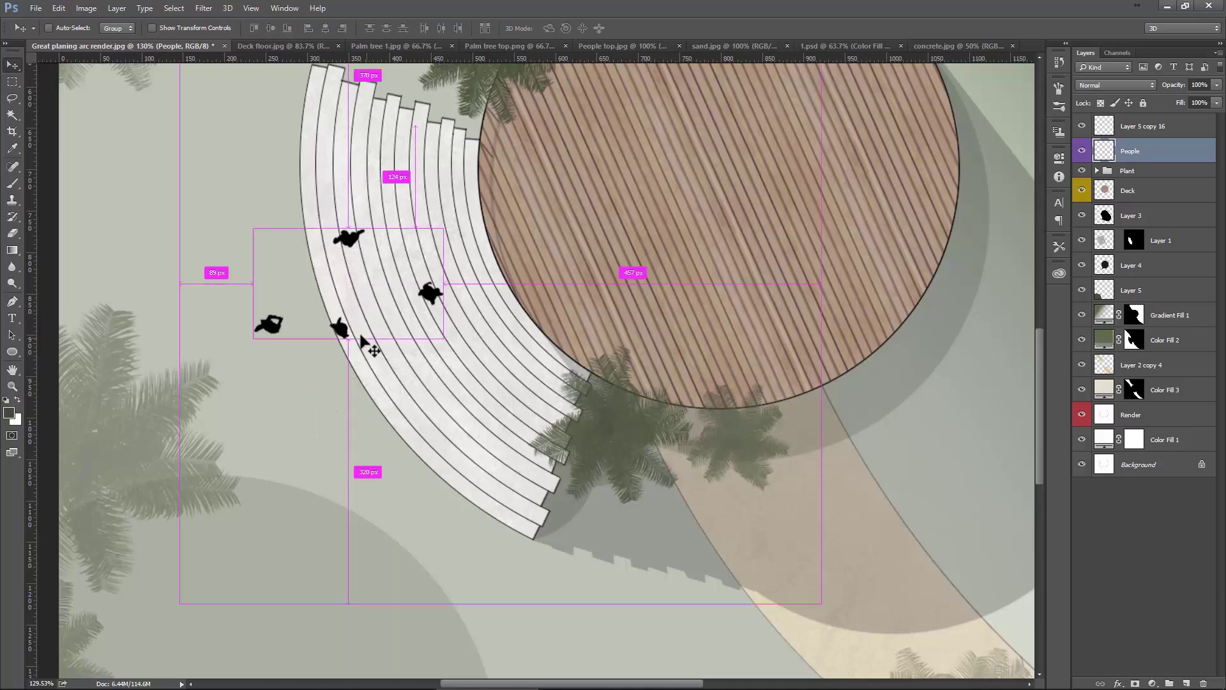
pyautogui.scroll(2, 361, 341)
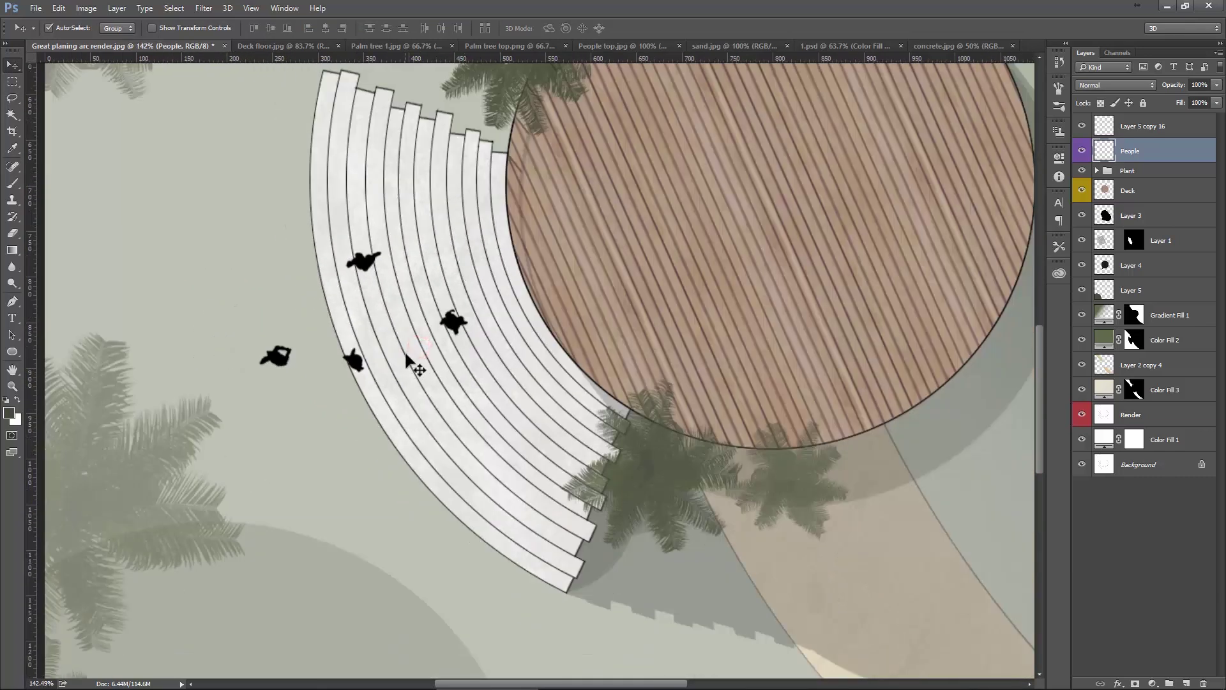
pyautogui.scroll(-2, 406, 358)
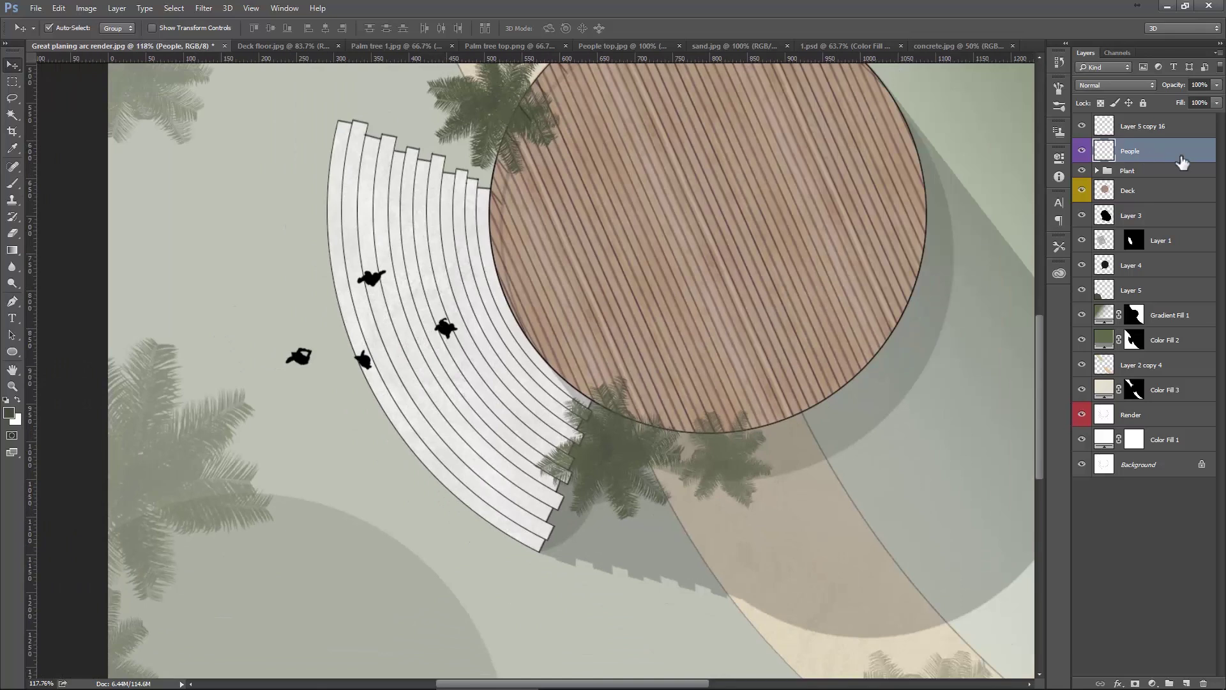
# Duplicate the People layer and rename the copy 'People shadow'.
pyautogui.rightClick(1176, 156)
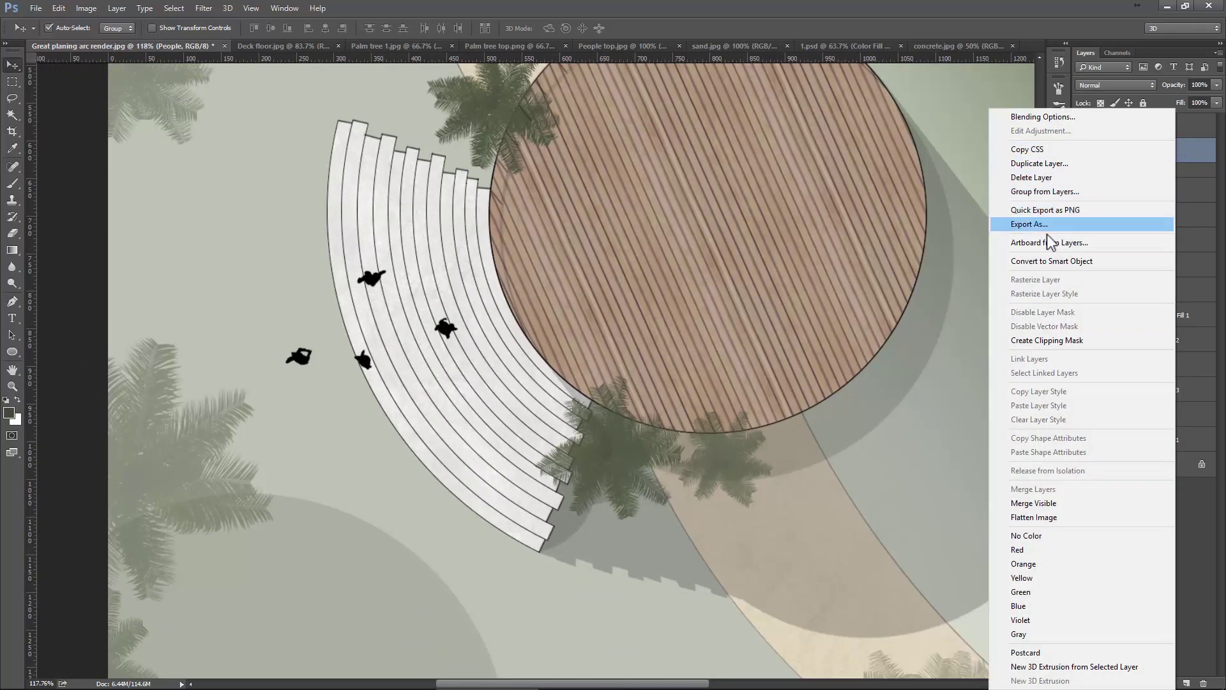
pyautogui.click(1038, 164)
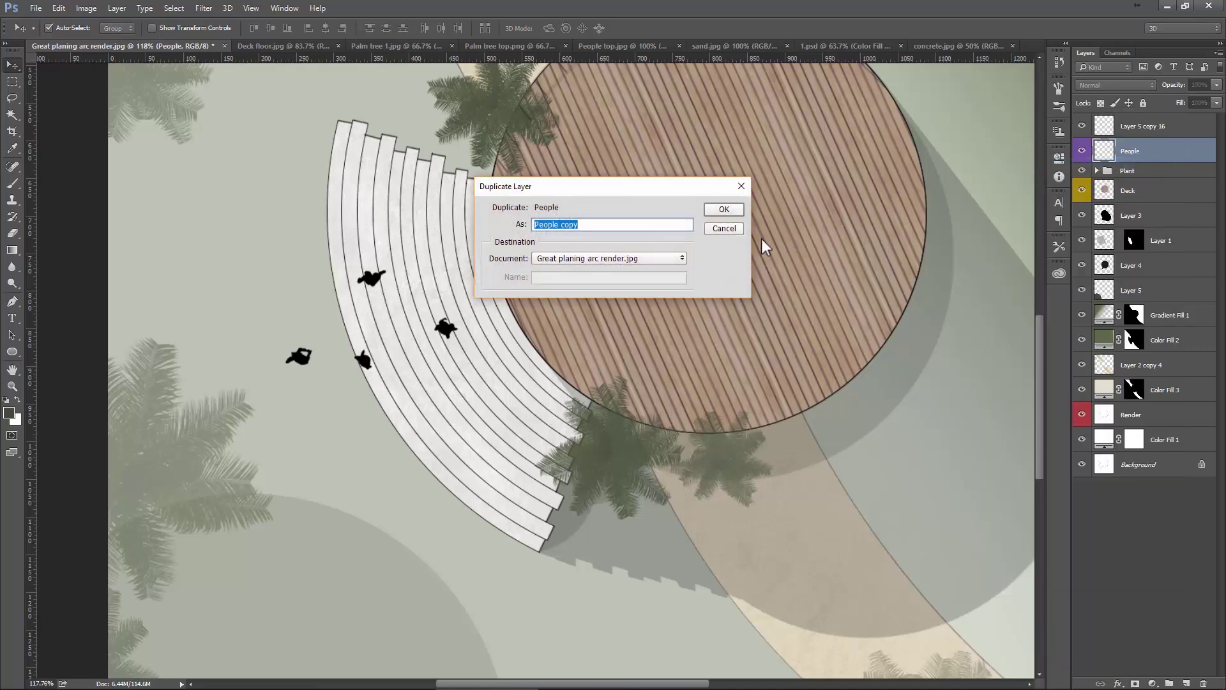
pyautogui.press('End')
pyautogui.press('BackSpace')
pyautogui.press('BackSpace')
pyautogui.press('BackSpace')
pyautogui.press('BackSpace')
pyautogui.write('shadow')
pyautogui.press('Return')
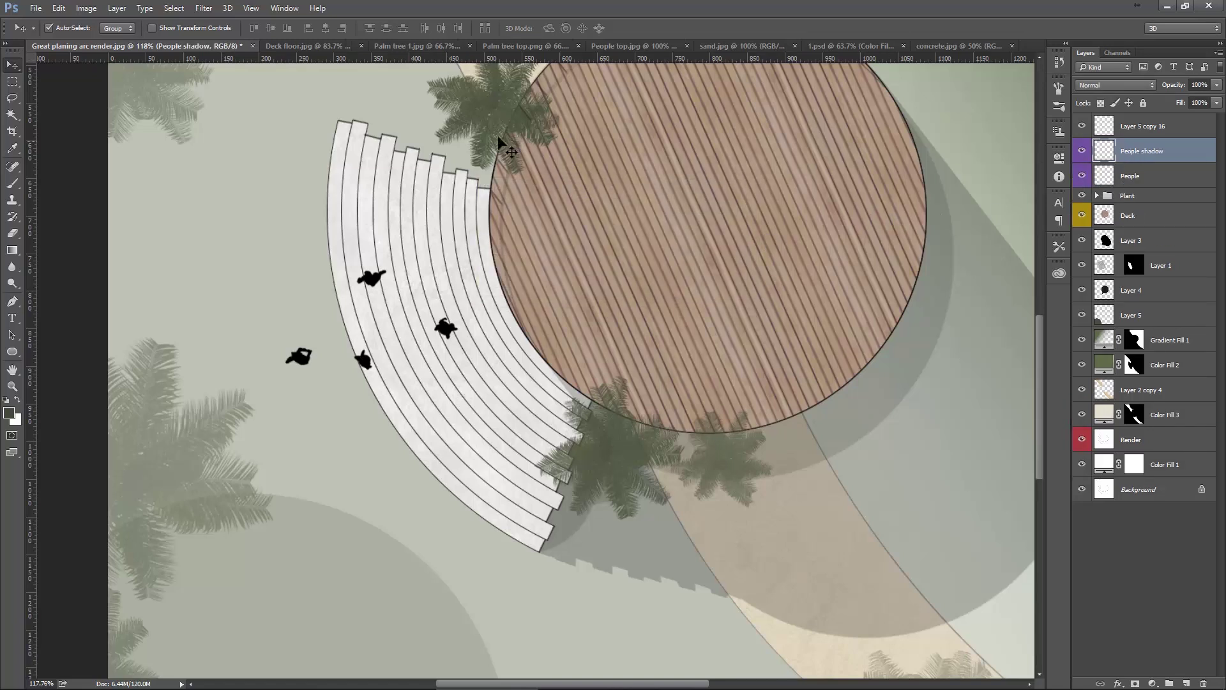
# Apply a Motion Blur of about -63° angle and 30 px distance to the shadows.
pyautogui.click(204, 7)
pyautogui.click(267, 149)
pyautogui.click(402, 221)
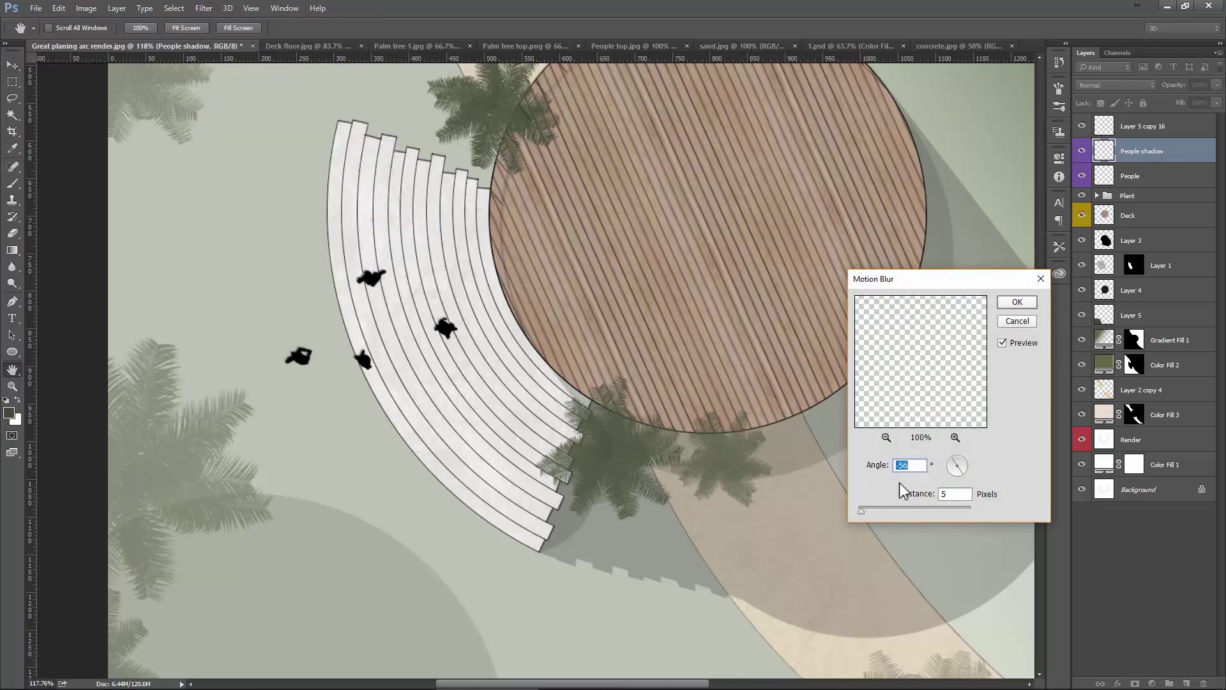
pyautogui.click(881, 508)
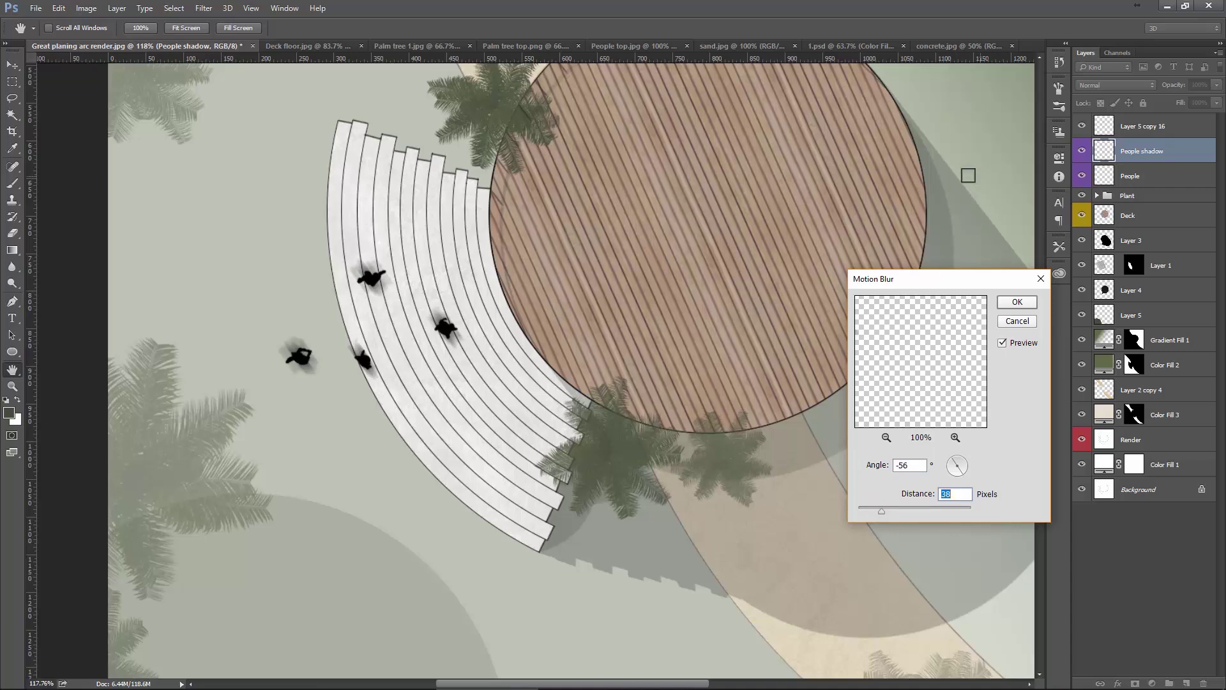
pyautogui.click(959, 476)
pyautogui.doubleClick(952, 494)
pyautogui.press('BackSpace')
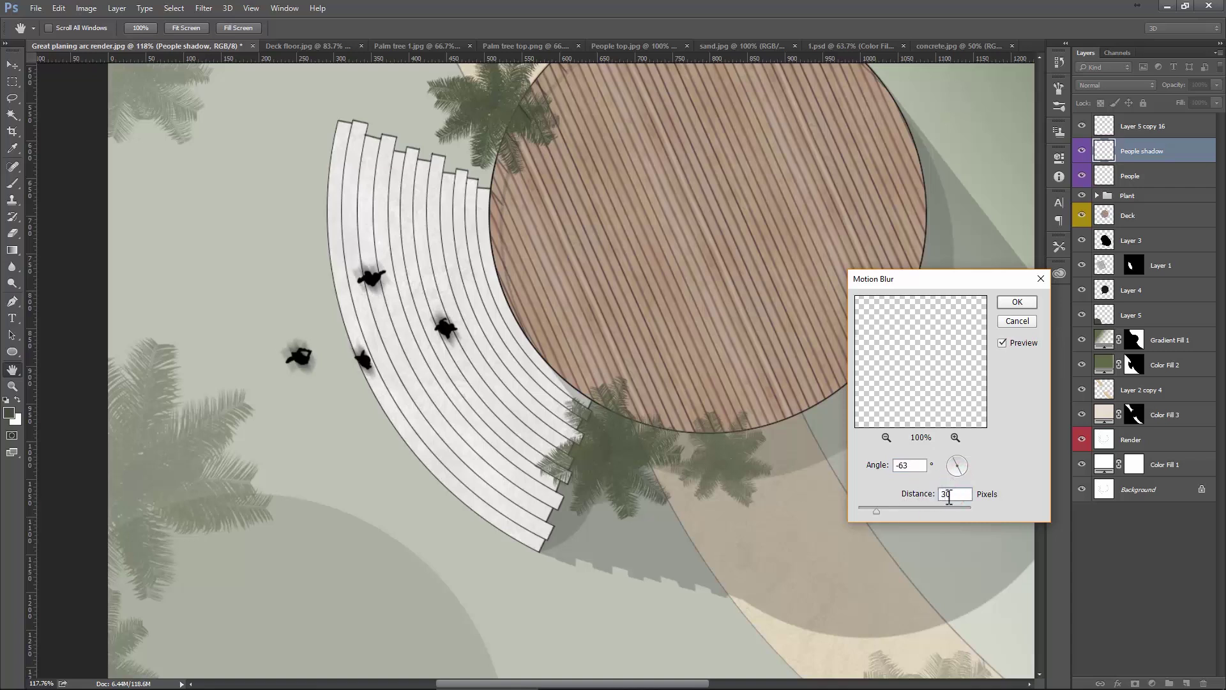
pyautogui.click(1017, 302)
# Offset the People shadow layer slightly down and to the right.
pyautogui.press('v')
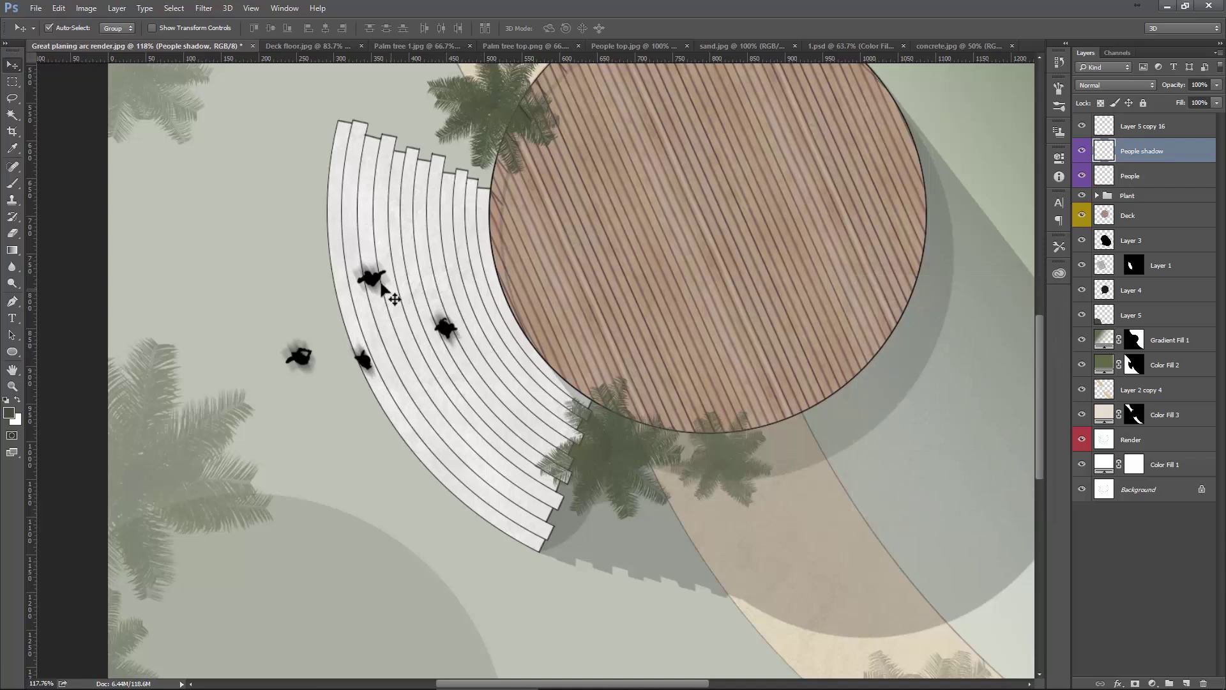
pyautogui.scroll(2, 390, 287)
pyautogui.scroll(1, 381, 288)
pyautogui.moveTo(381, 288); pyautogui.dragTo(399, 312)
pyautogui.scroll(-4, 456, 389)
pyautogui.scroll(-1, 460, 396)
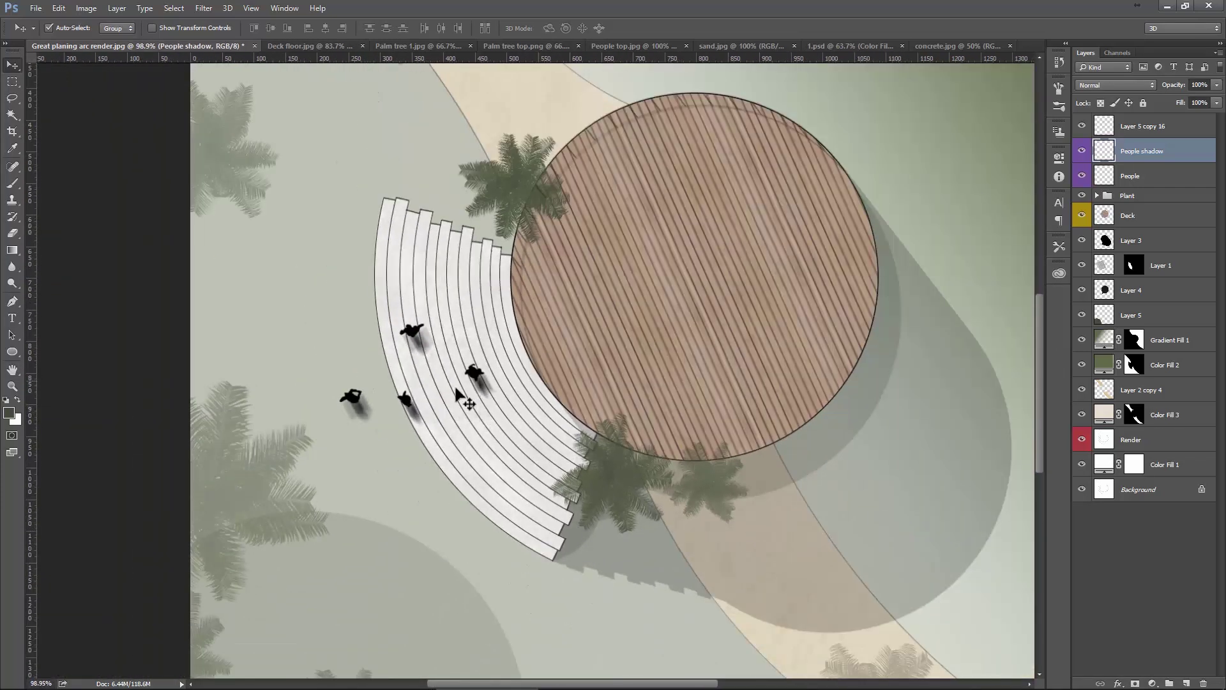
pyautogui.scroll(2, 446, 381)
# Lower the shadow layer's opacity and fade the People layer to 60% opacity.
pyautogui.click(1217, 86)
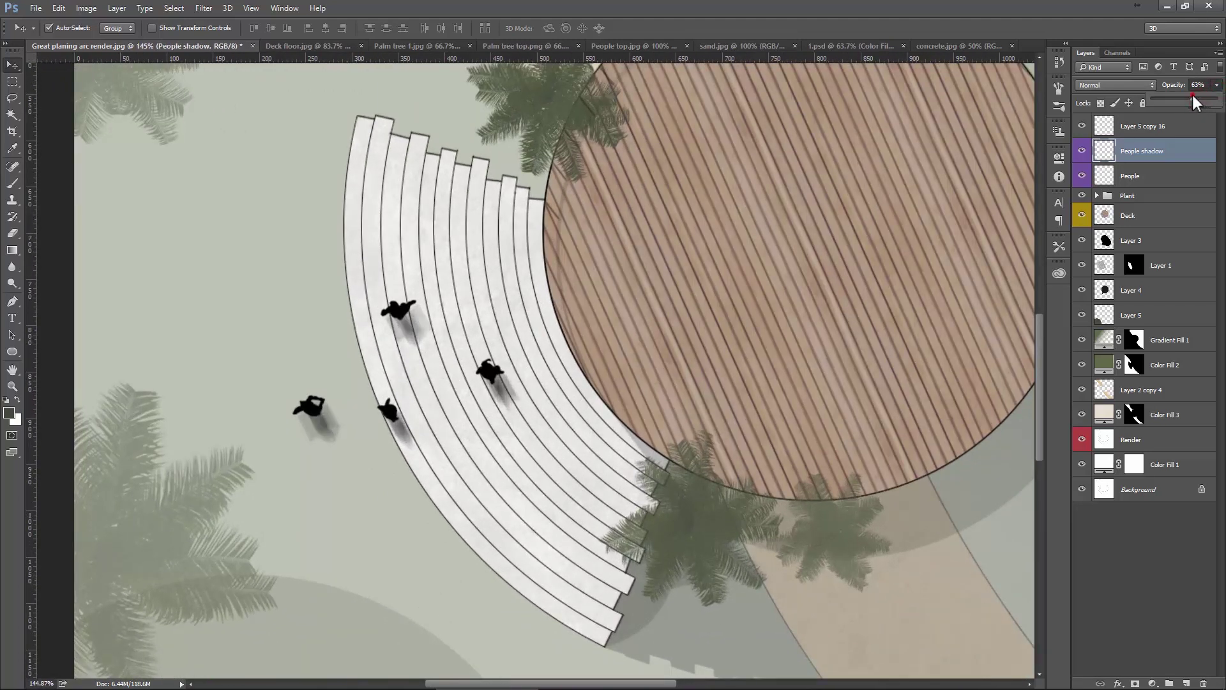
pyautogui.click(1149, 175)
pyautogui.click(1217, 85)
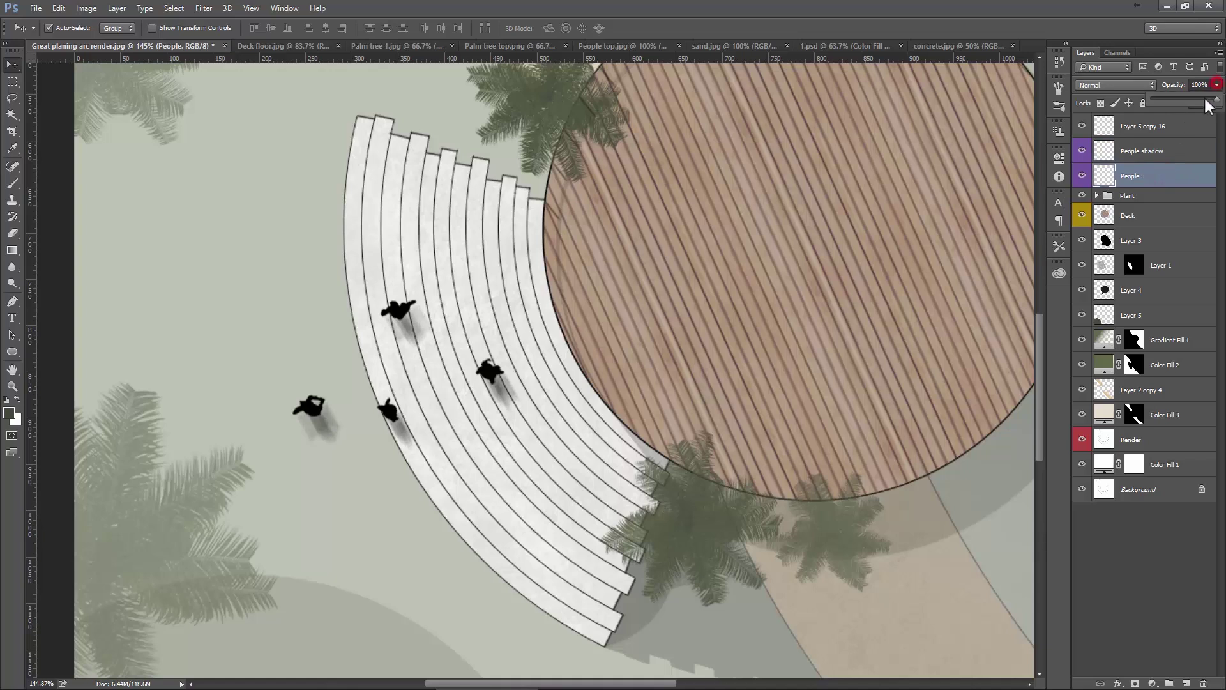
pyautogui.moveTo(1198, 101); pyautogui.dragTo(1187, 101)
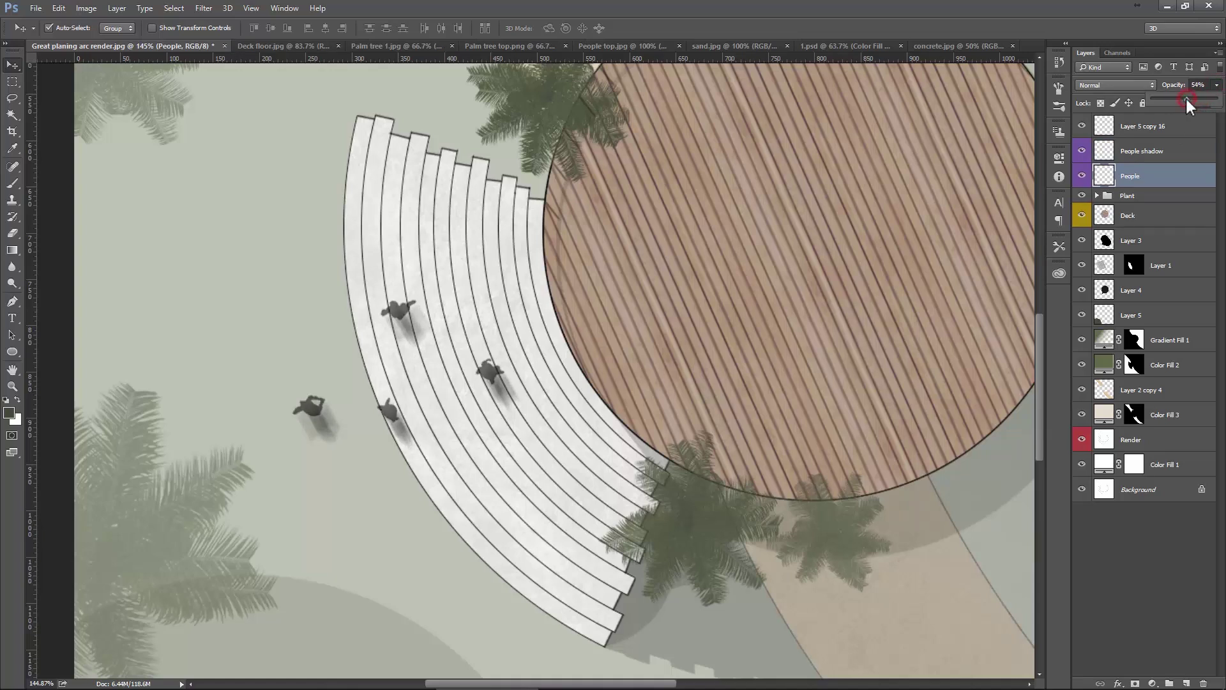
pyautogui.scroll(-5, 711, 295)
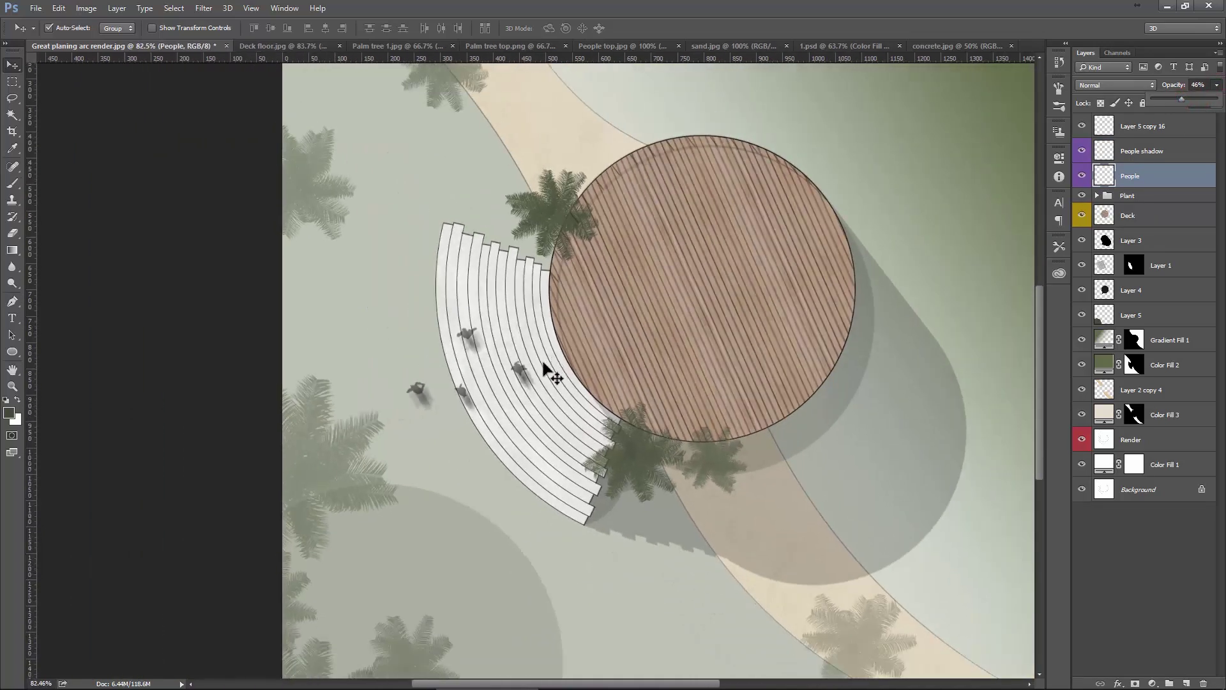
pyautogui.moveTo(555, 366); pyautogui.dragTo(544, 377)
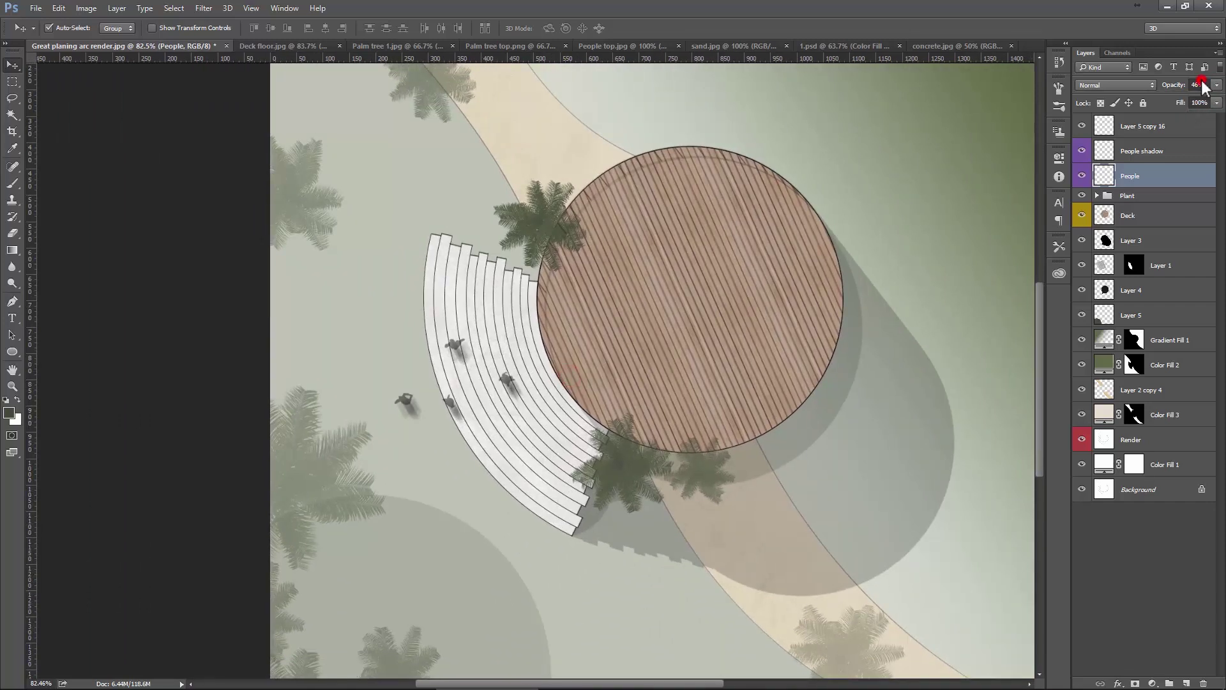
pyautogui.write('0')
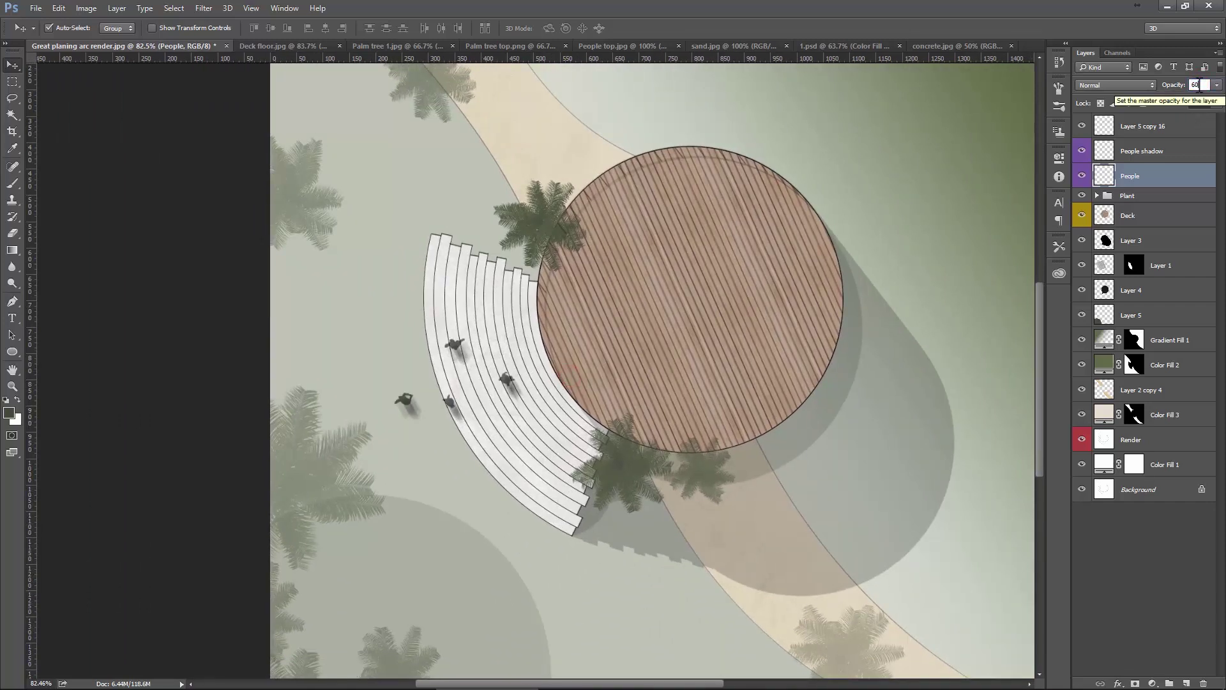
# Merge the People and People shadow layers into a single layer.
pyautogui.keyDown('ctrl'); pyautogui.click(1178, 155); pyautogui.keyUp('ctrl')
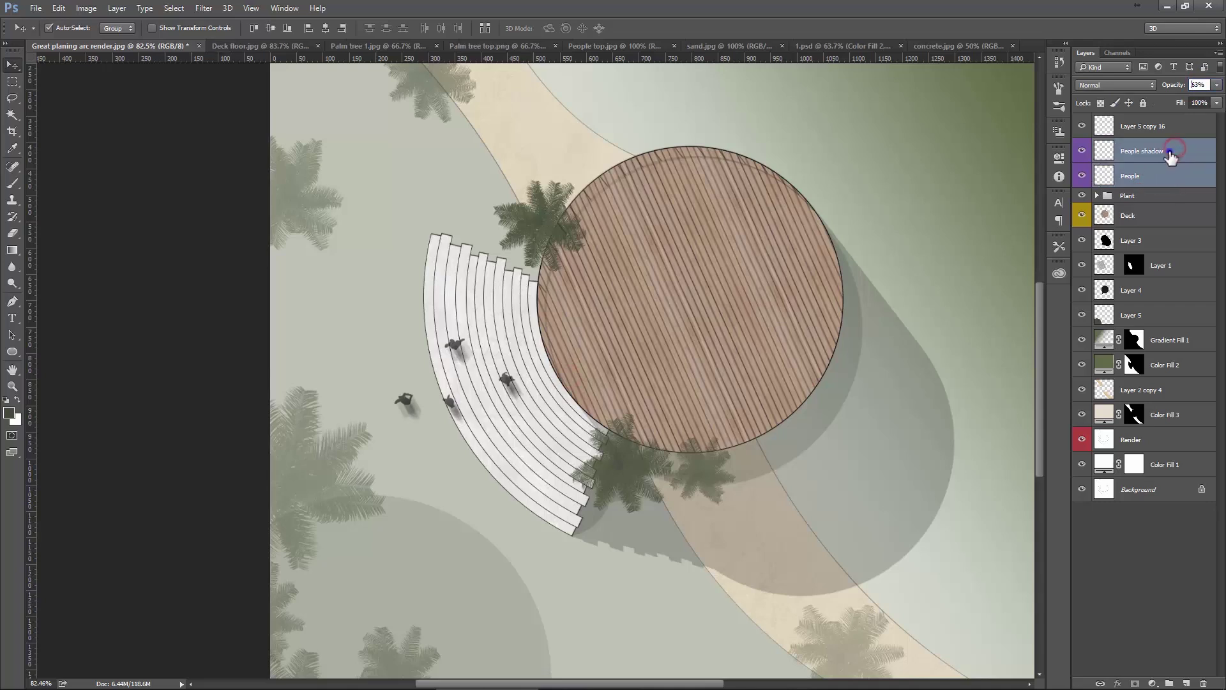
pyautogui.rightClick(1171, 154)
pyautogui.click(1185, 148)
pyautogui.rightClick(1163, 155)
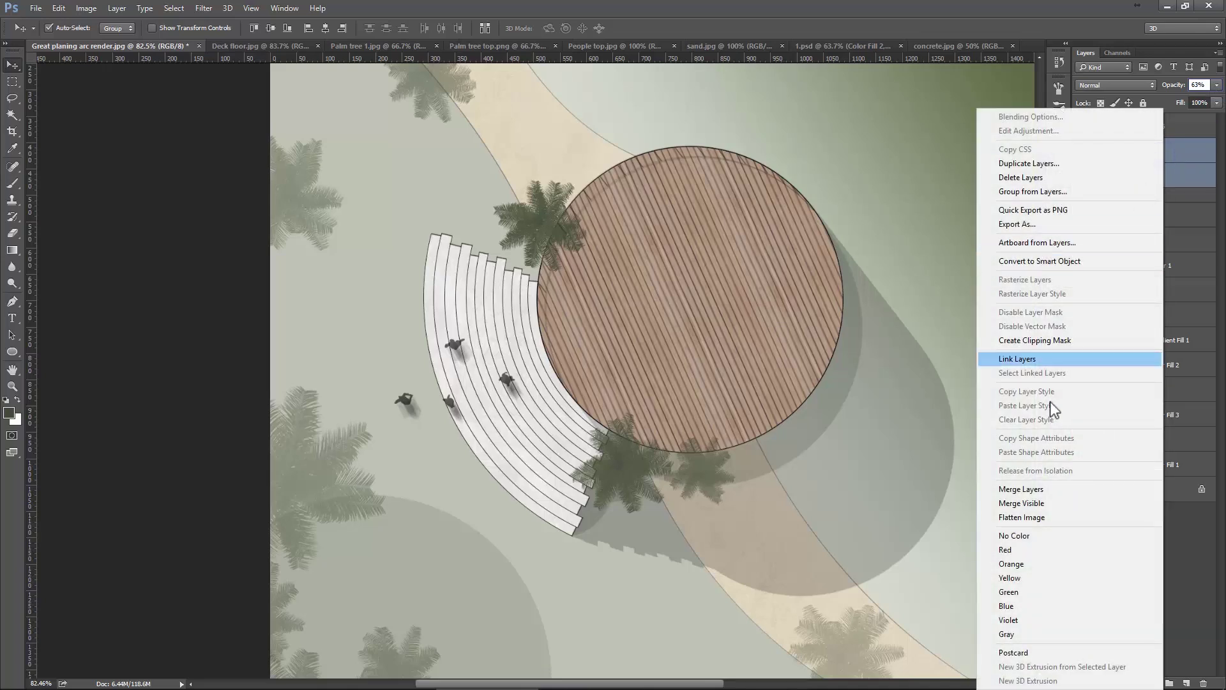
pyautogui.click(1044, 490)
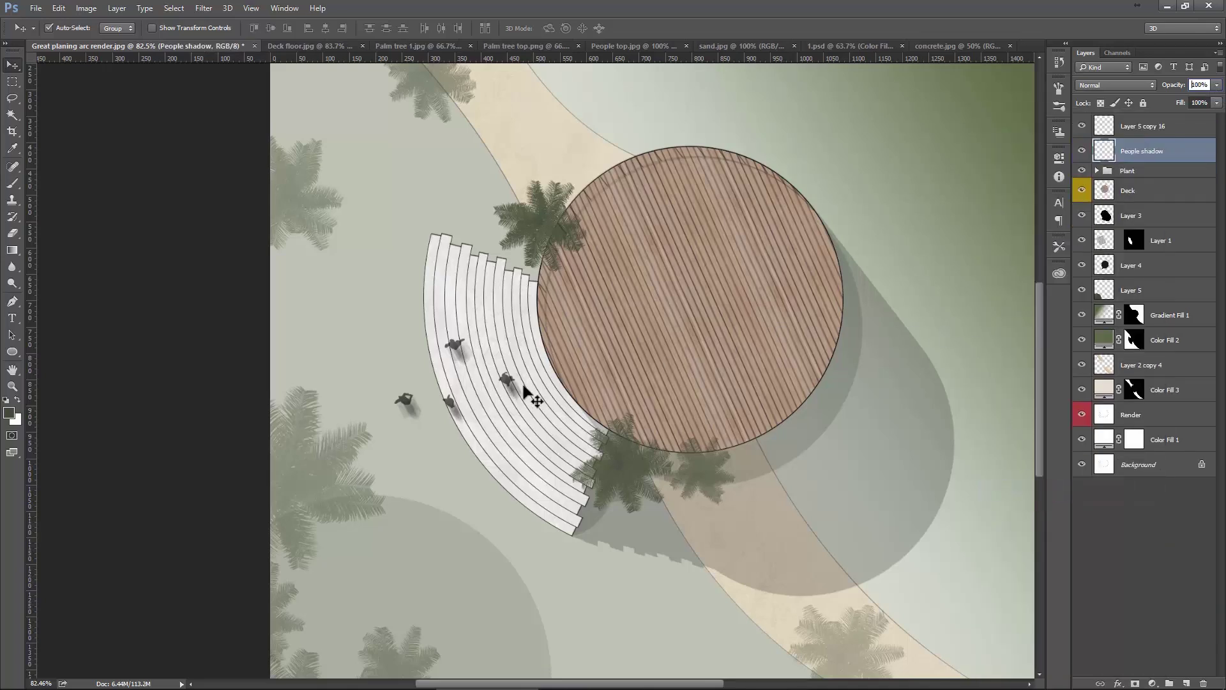
pyautogui.click(504, 372)
pyautogui.scroll(1, 501, 368)
pyautogui.scroll(1, 501, 367)
# Rename the merged layer to 'People'.
pyautogui.click(1140, 147)
pyautogui.rightClick(1163, 152)
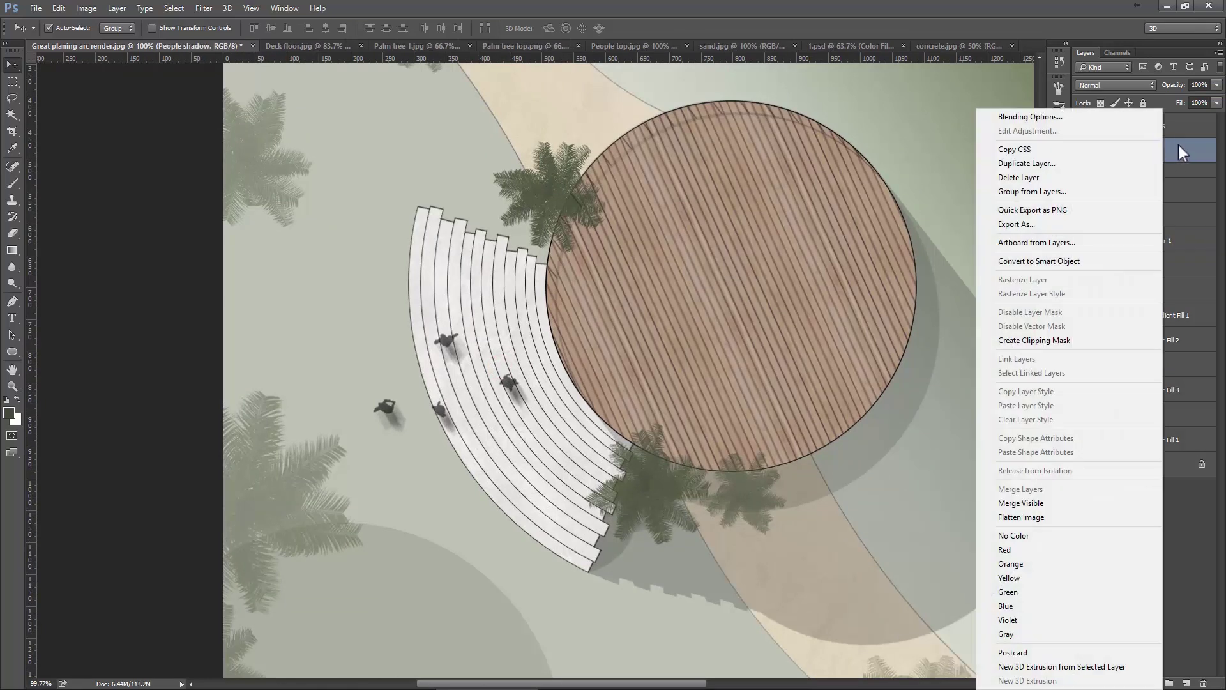
pyautogui.click(1178, 147)
pyautogui.doubleClick(1145, 152)
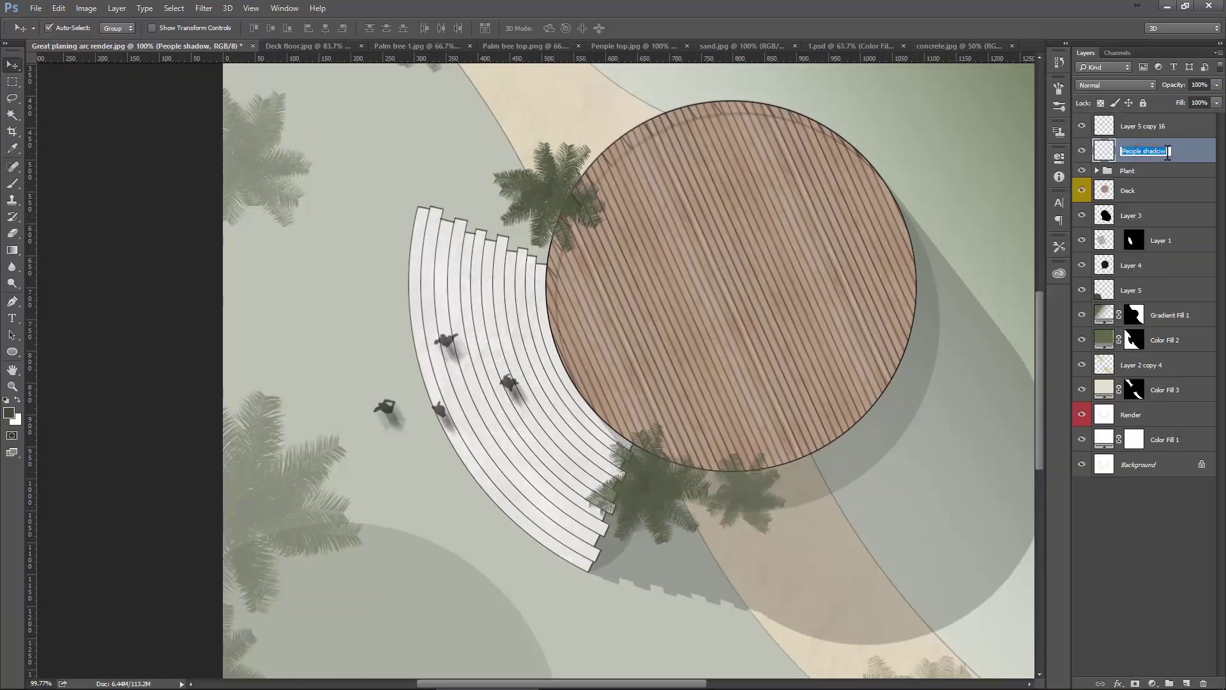
pyautogui.doubleClick(1159, 152)
pyautogui.press('BackSpace')
pyautogui.press('Return')
# Duplicate the People layer and move the People copy onto the round deck.
pyautogui.rightClick(1170, 154)
pyautogui.click(1079, 164)
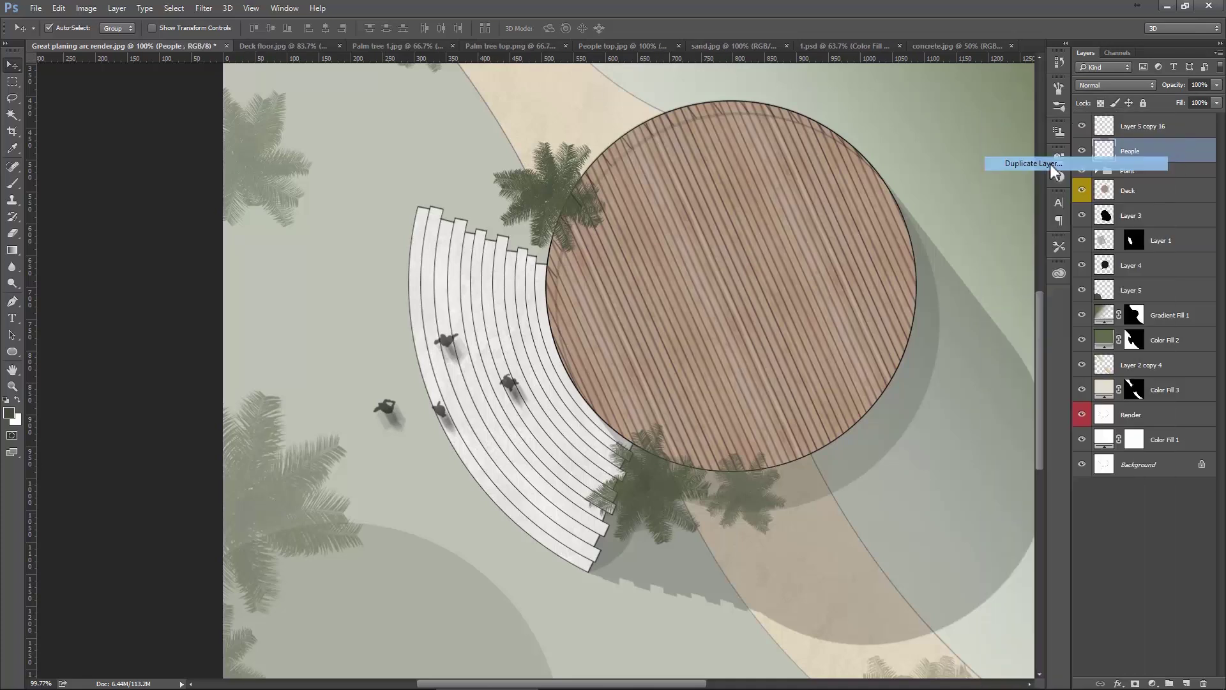
pyautogui.click(724, 209)
pyautogui.moveTo(438, 409); pyautogui.dragTo(786, 227)
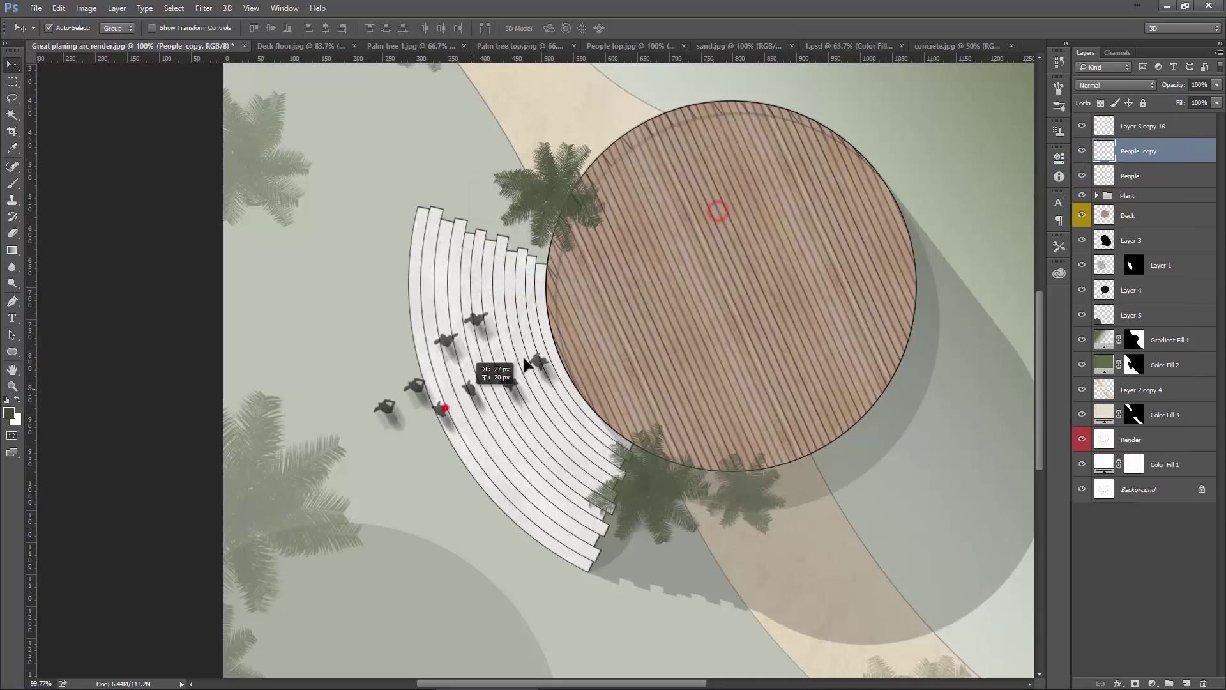
pyautogui.moveTo(803, 272); pyautogui.dragTo(726, 338)
pyautogui.click(794, 307)
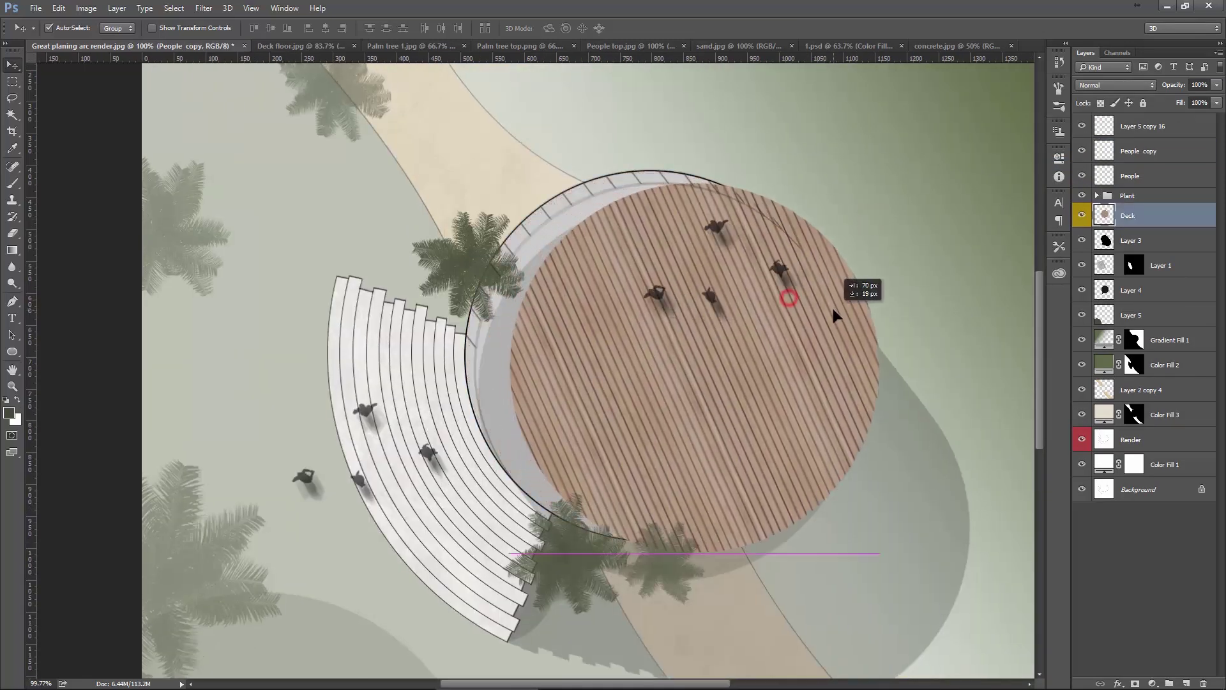
pyautogui.click(1119, 182)
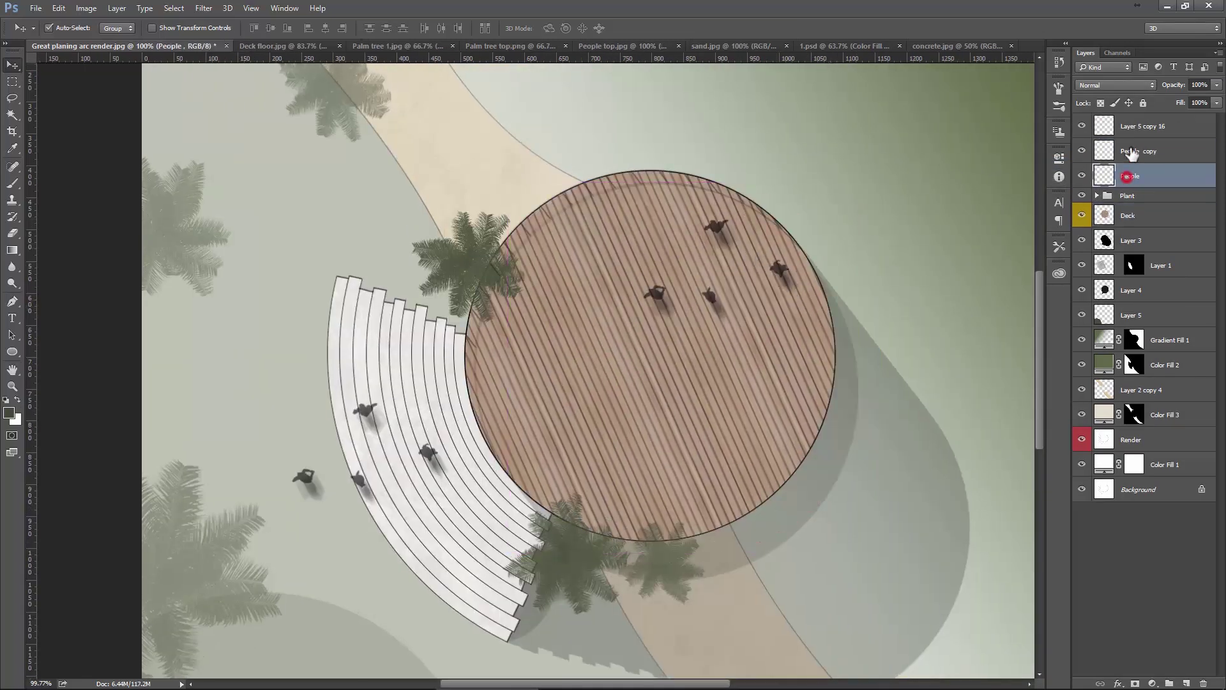
pyautogui.click(1130, 153)
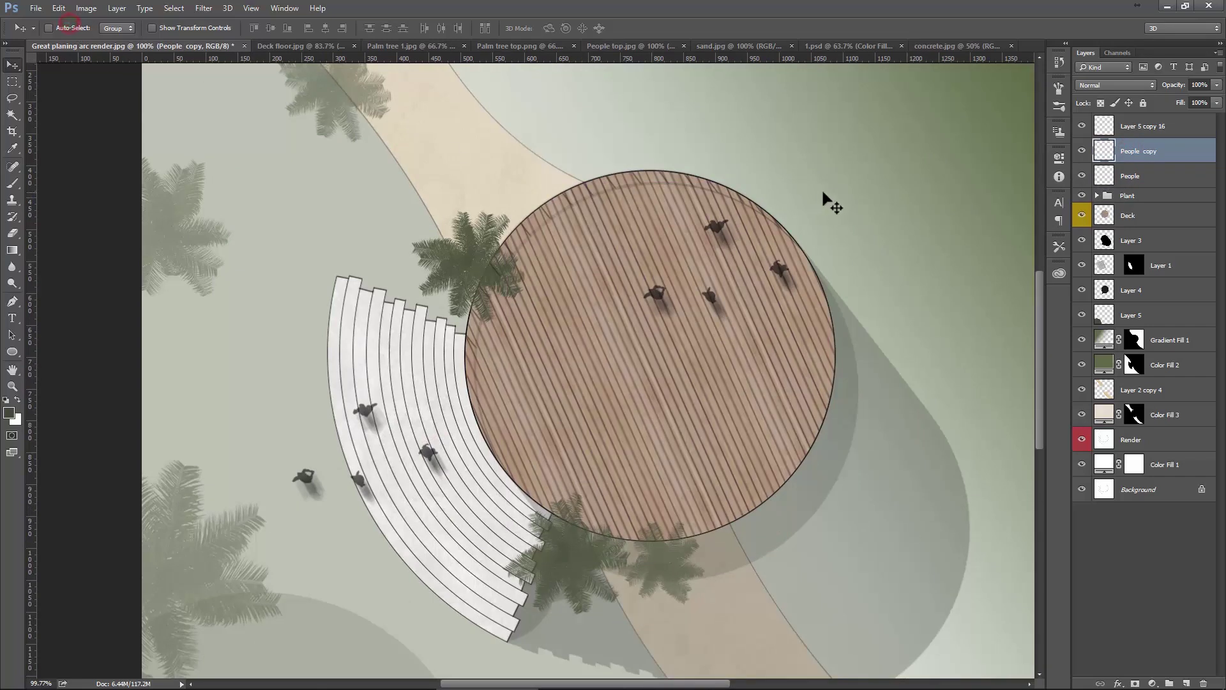
pyautogui.moveTo(823, 189); pyautogui.dragTo(874, 204)
pyautogui.scroll(1, 819, 271)
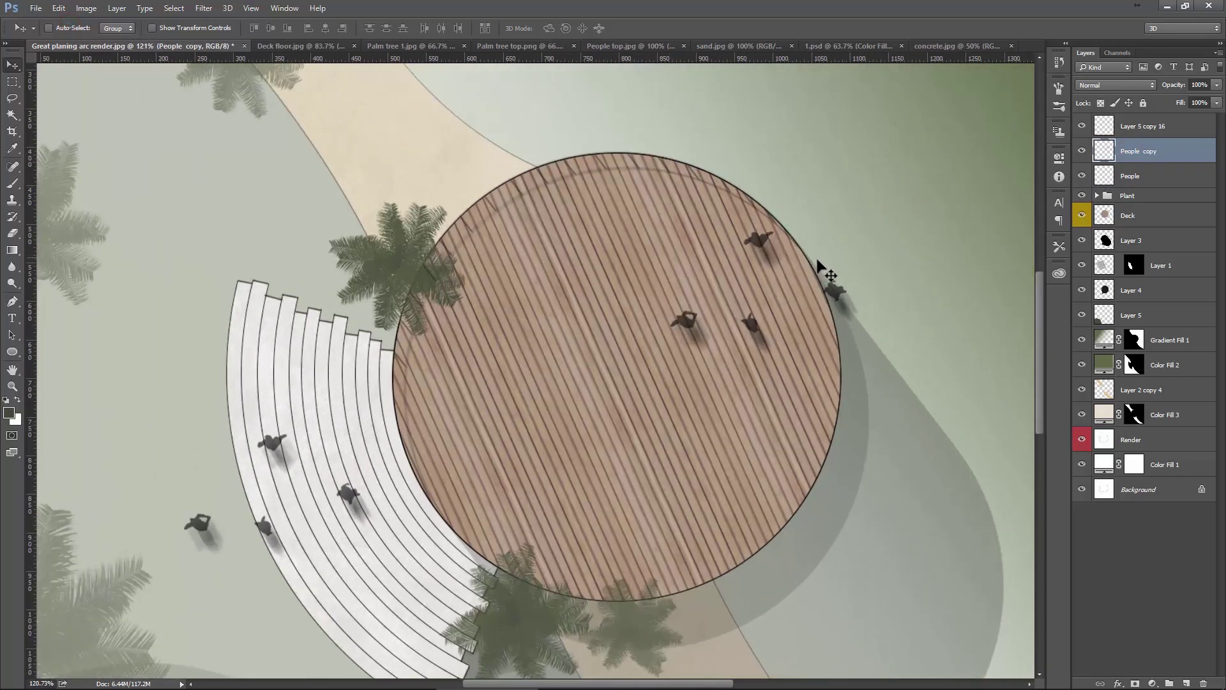
pyautogui.scroll(1, 814, 264)
pyautogui.moveTo(806, 271); pyautogui.dragTo(771, 270)
# Select one figure on the deck and shift it toward the deck's upper right.
pyautogui.click(12, 82)
pyautogui.moveTo(698, 303)
pyautogui.mouseDown()
pyautogui.moveTo(751, 384)
pyautogui.moveTo(805, 278)
pyautogui.mouseUp()
pyautogui.press('v')
pyautogui.hotkey('ctrl', 'd')
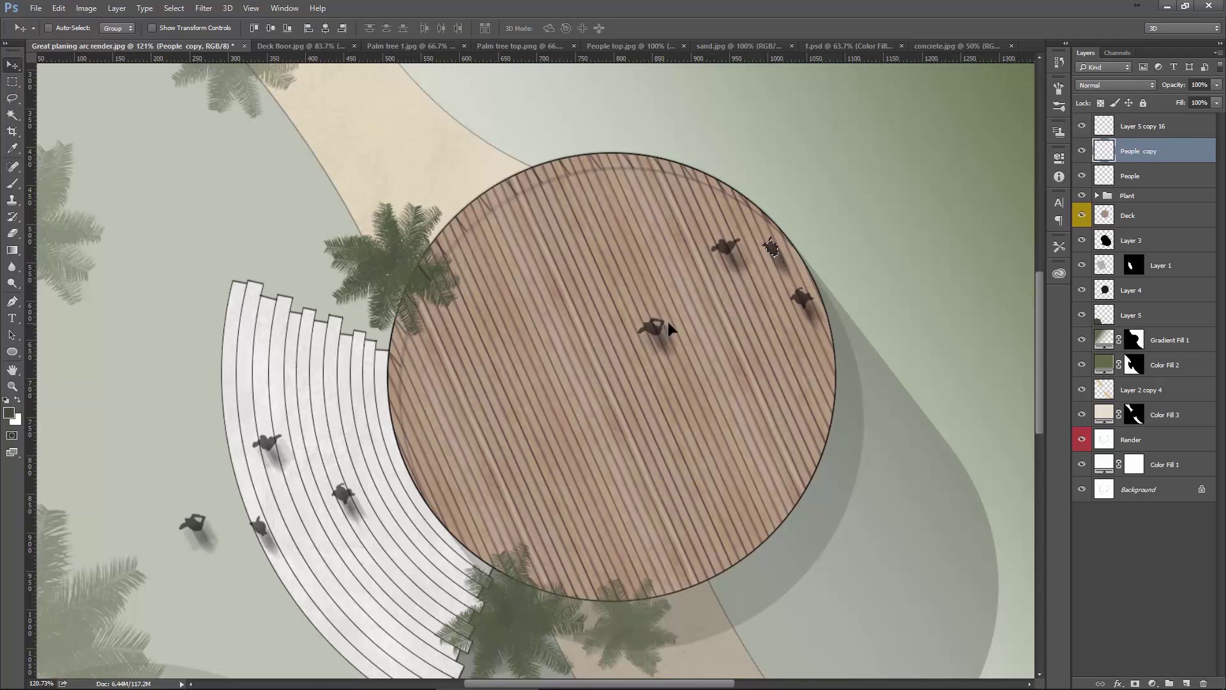
pyautogui.hotkey('ctrl', '0')
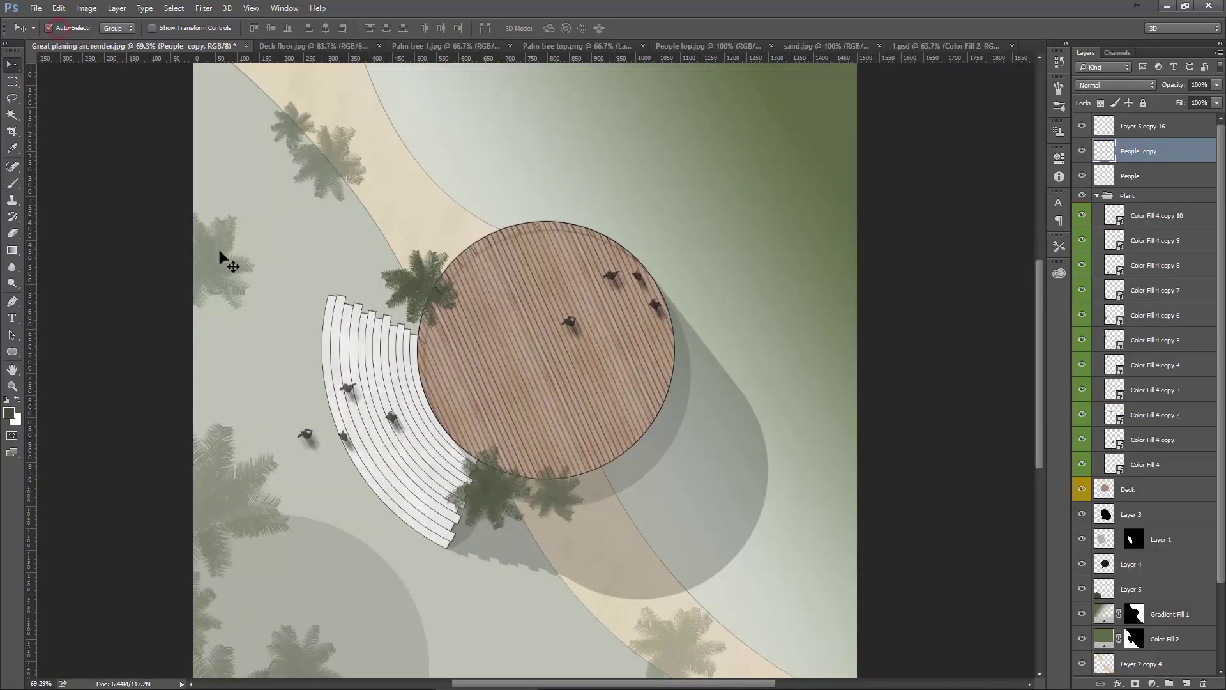
# Select the Plant group and turn off automatic layer picking.
pyautogui.click(219, 251)
pyautogui.moveTo(247, 312); pyautogui.dragTo(285, 228)
pyautogui.click(255, 386)
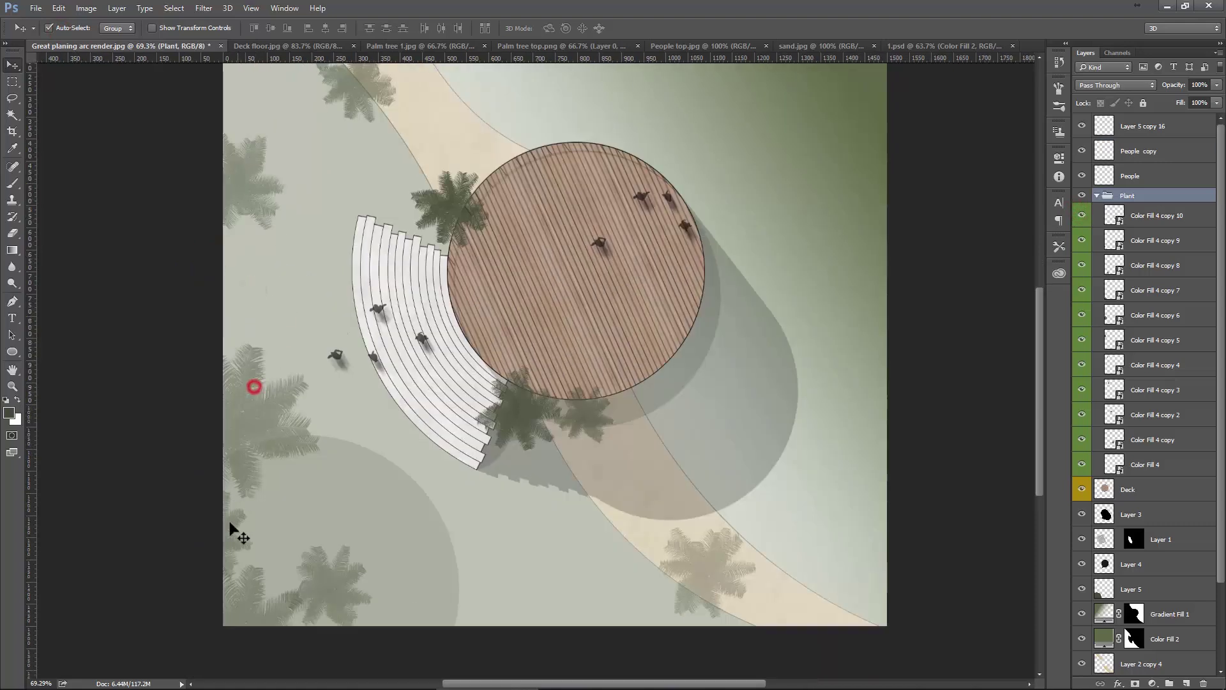
pyautogui.click(244, 590)
pyautogui.moveTo(328, 586); pyautogui.dragTo(293, 597)
pyautogui.click(117, 28)
pyautogui.click(116, 45)
# Select palm copies Color Fill 4 copy 5–8 plus Layer 5 and fade them to 30% opacity.
pyautogui.click(242, 177)
pyautogui.keyDown('shift'); pyautogui.click(249, 405); pyautogui.keyUp('shift')
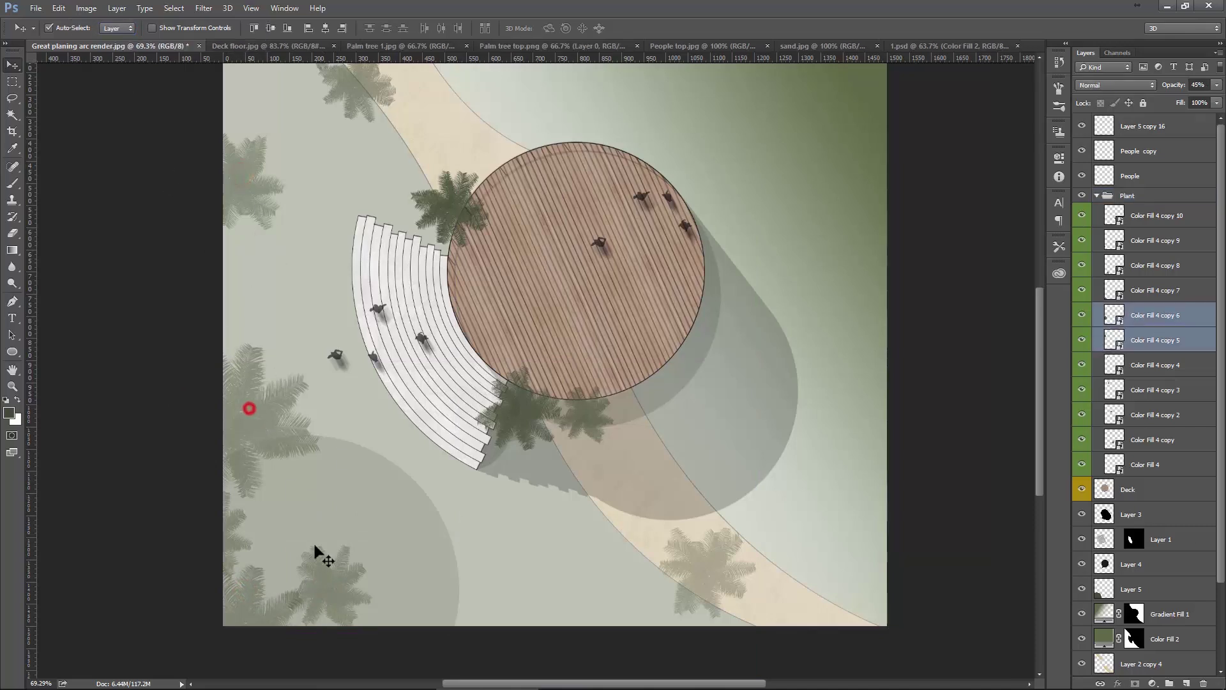
pyautogui.keyDown('shift'); pyautogui.click(314, 579); pyautogui.keyUp('shift')
pyautogui.keyDown('shift'); pyautogui.click(254, 600); pyautogui.keyUp('shift')
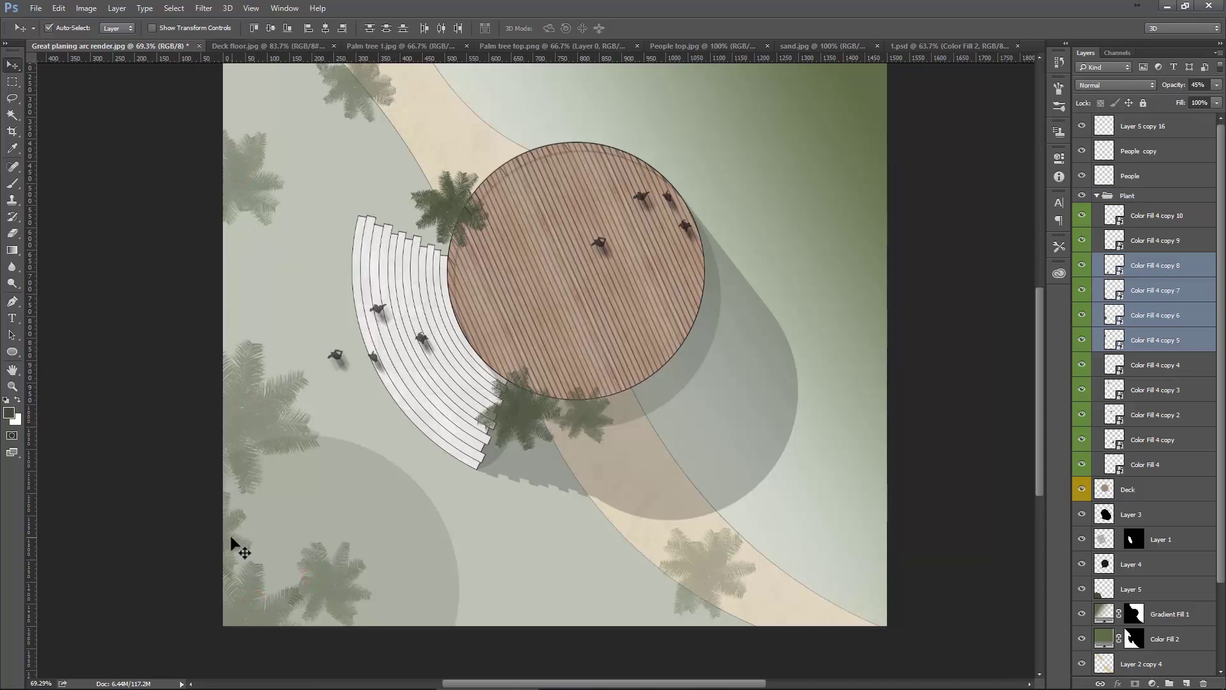
pyautogui.keyDown('shift'); pyautogui.click(231, 541); pyautogui.keyUp('shift')
pyautogui.press('2')
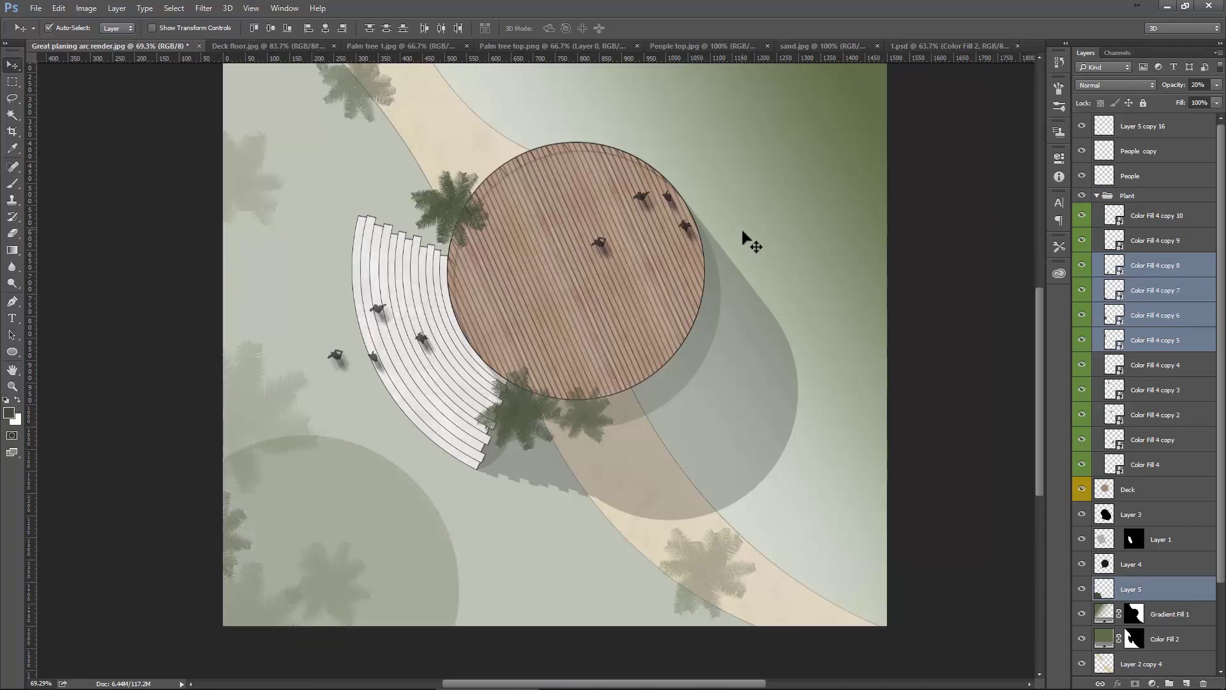
pyautogui.moveTo(577, 183); pyautogui.dragTo(568, 287)
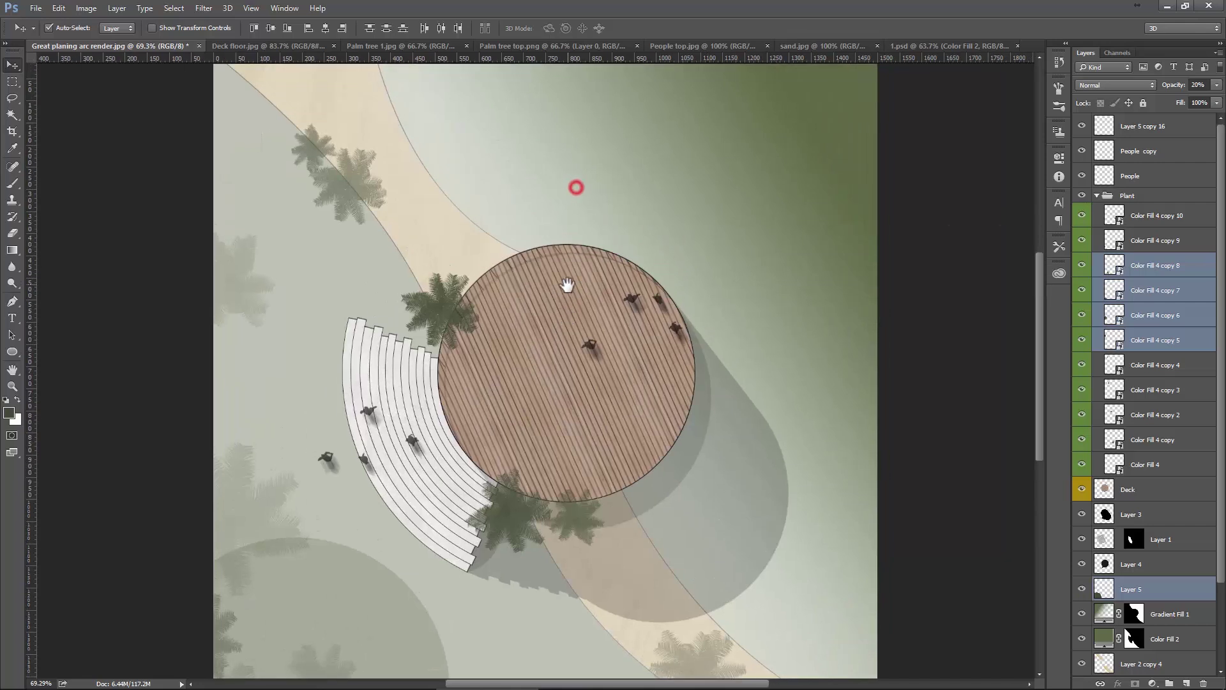
pyautogui.press('3')
# Select the Gradient Fill 1 layer and uncheck Auto-Select in the Move options.
pyautogui.click(594, 205)
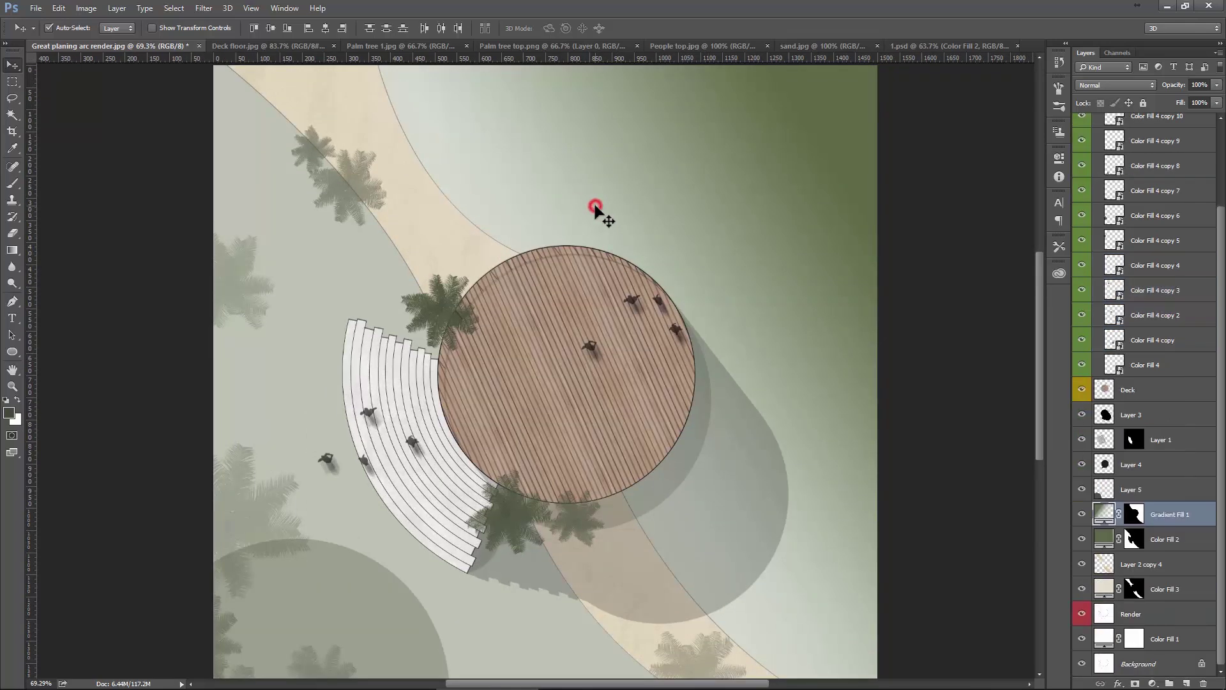
pyautogui.keyDown('alt'); pyautogui.scroll(1, 542, 290); pyautogui.keyUp('alt')
pyautogui.keyDown('alt'); pyautogui.scroll(1, 538, 270); pyautogui.keyUp('alt')
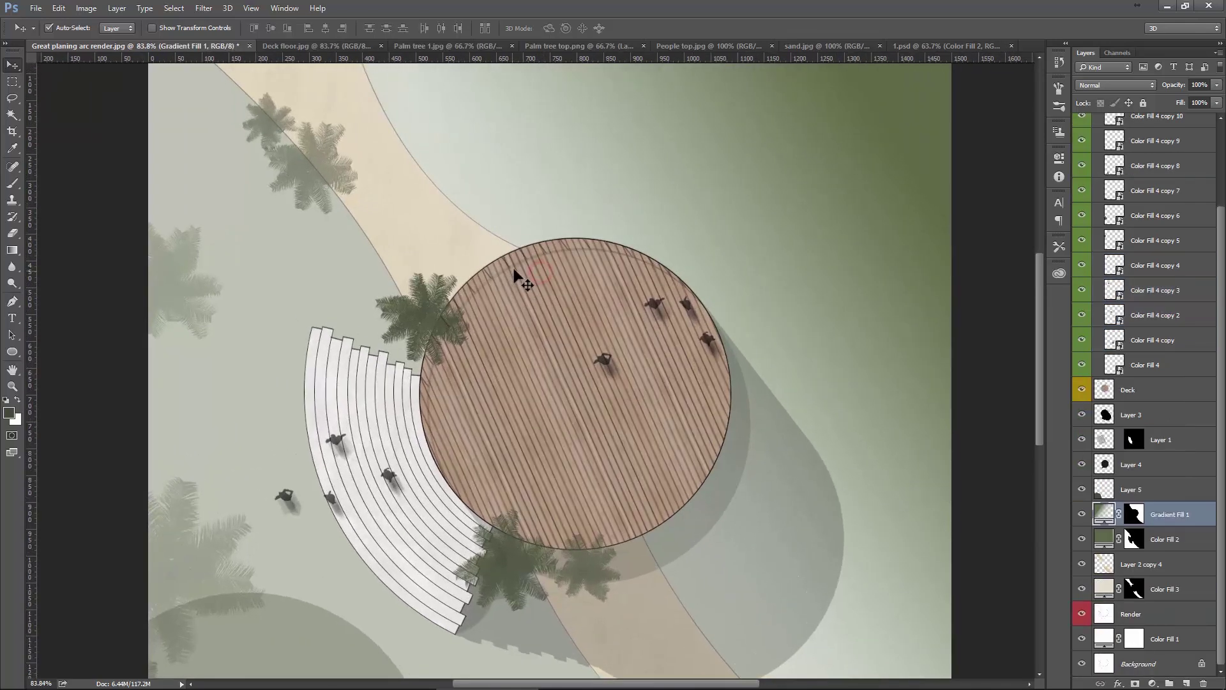
pyautogui.click(67, 27)
# Draw a large circle centred on the round deck, well beyond its edge.
pyautogui.click(13, 351)
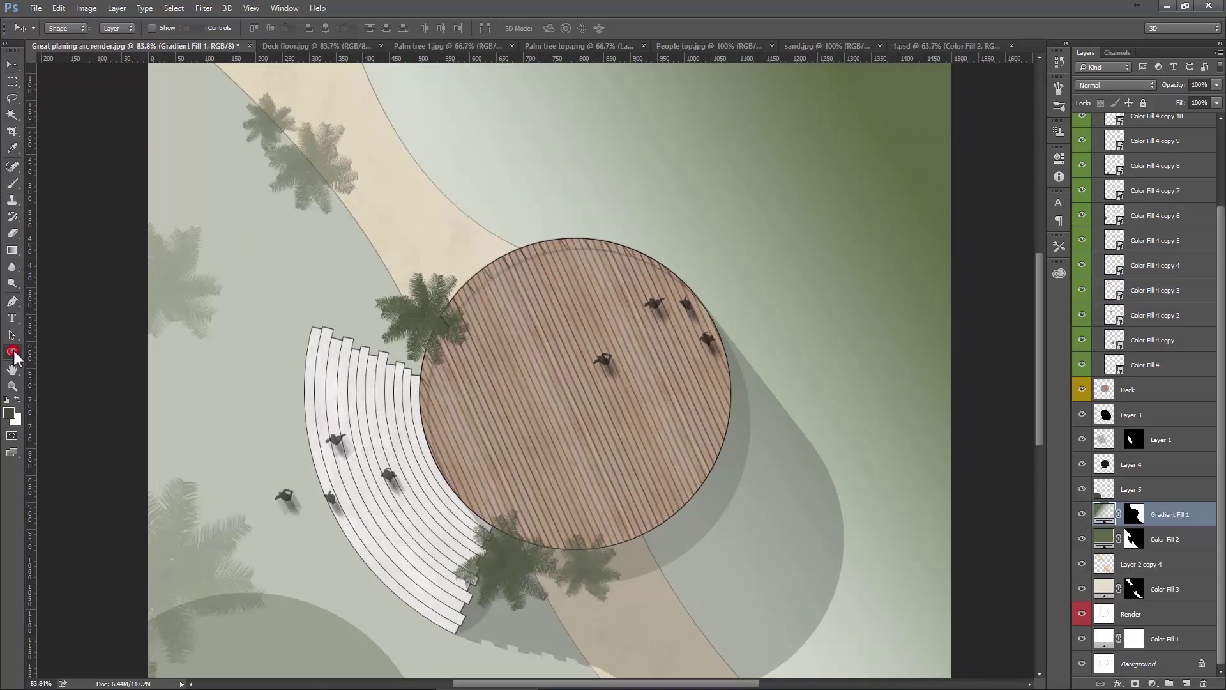
pyautogui.scroll(1, 597, 392)
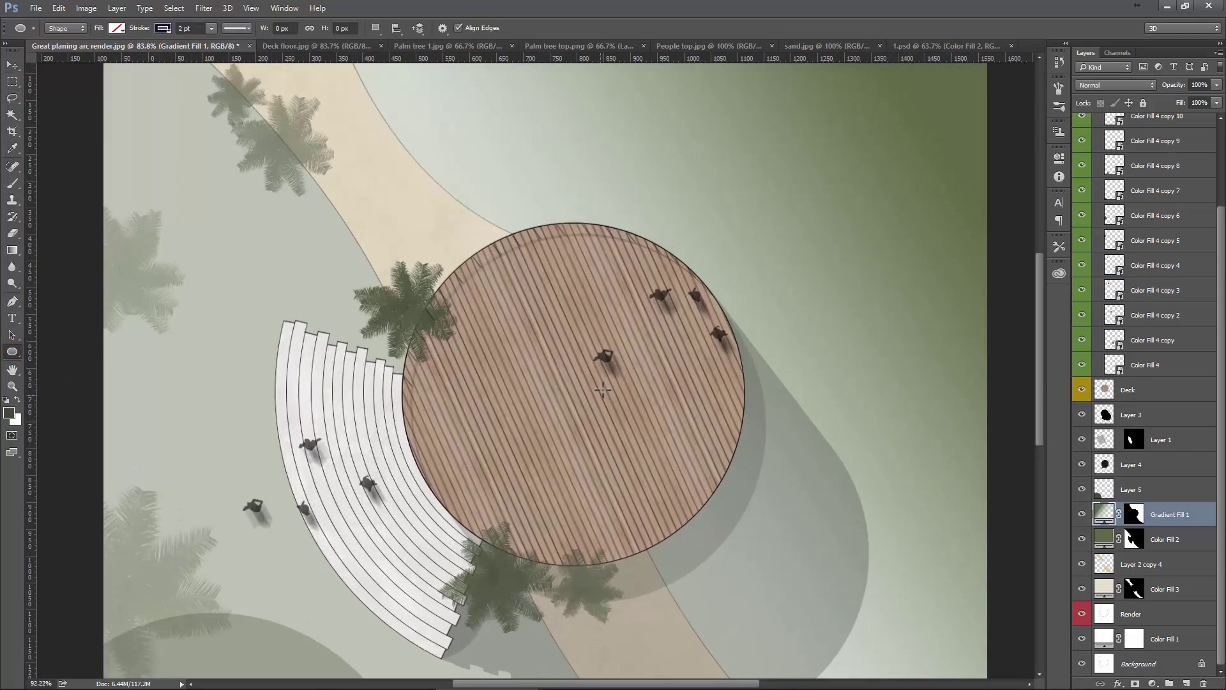
pyautogui.moveTo(1218, 294); pyautogui.dragTo(1213, 216)
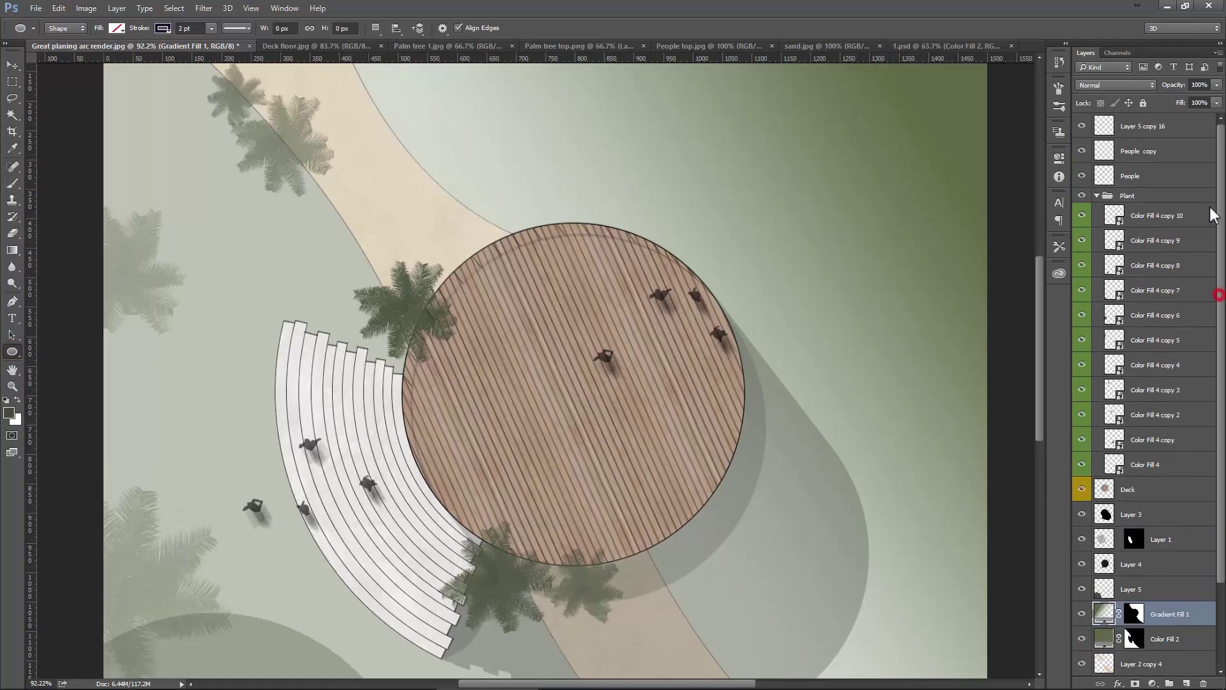
pyautogui.click(1097, 196)
pyautogui.click(1130, 196)
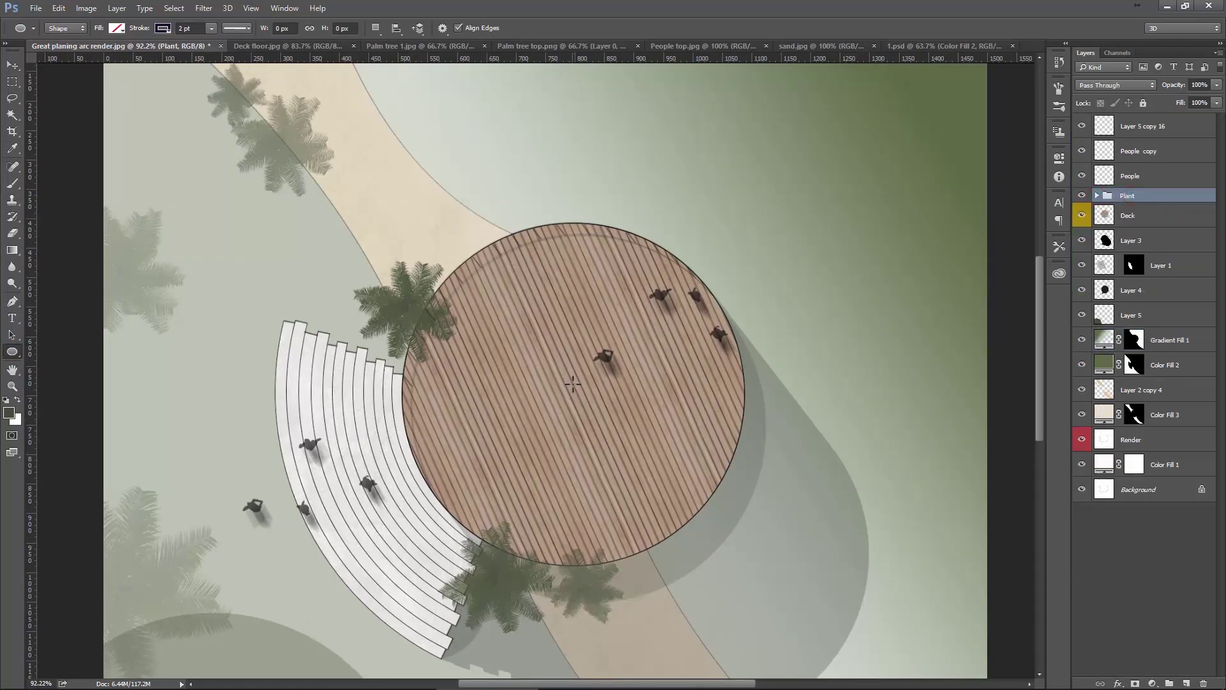
pyautogui.moveTo(570, 388)
pyautogui.mouseDown()
pyautogui.moveTo(558, 348)
pyautogui.moveTo(790, 545)
pyautogui.mouseUp()
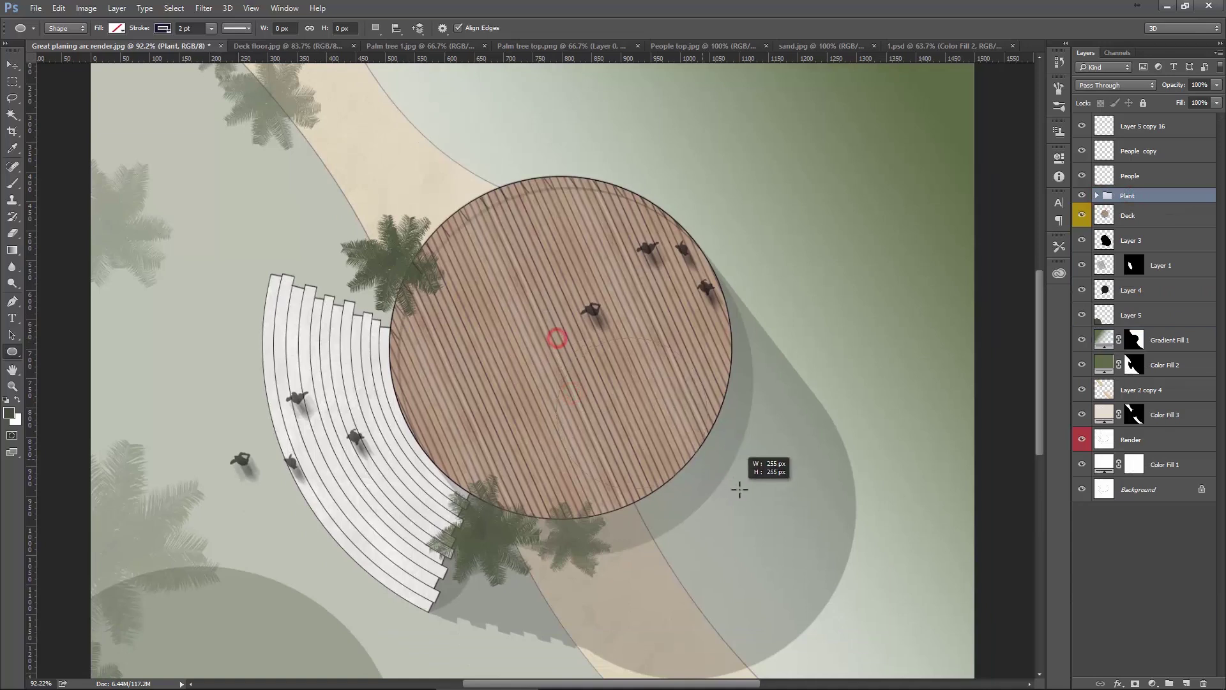
pyautogui.moveTo(790, 544)
pyautogui.mouseDown()
pyautogui.moveTo(716, 502)
pyautogui.moveTo(815, 622)
pyautogui.moveTo(816, 592)
pyautogui.moveTo(858, 637)
pyautogui.mouseUp()
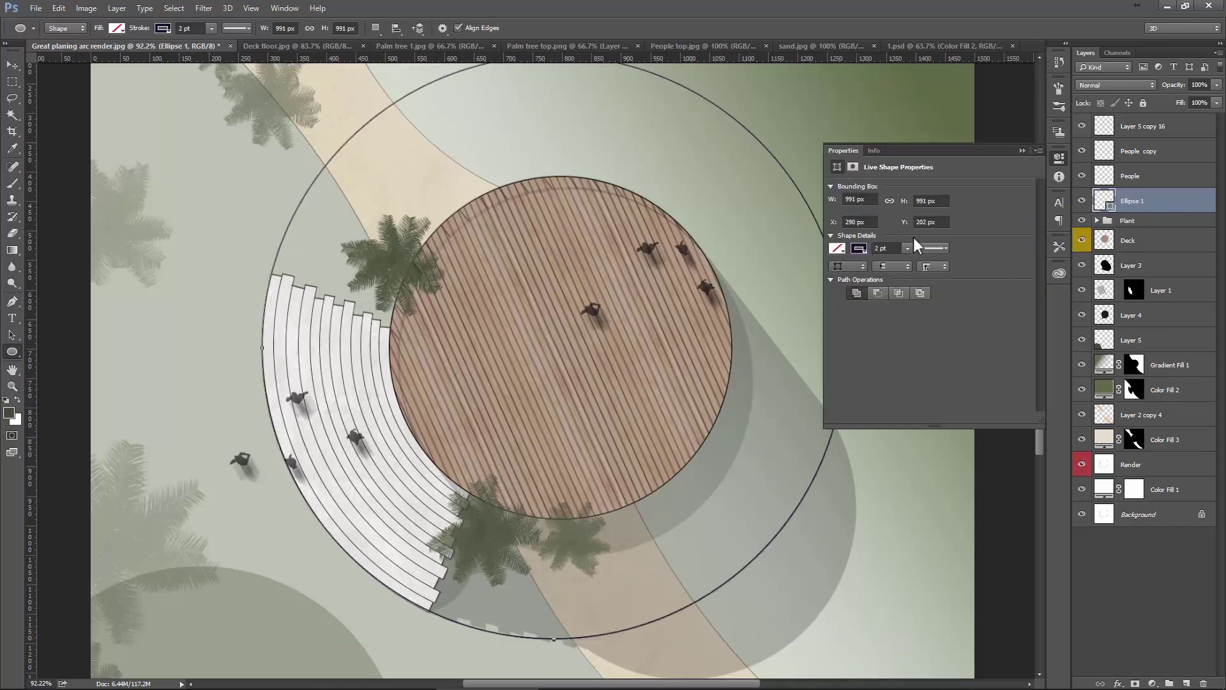
# Give the circle a 1 pt white dashed outline.
pyautogui.write('1')
pyautogui.press('Return')
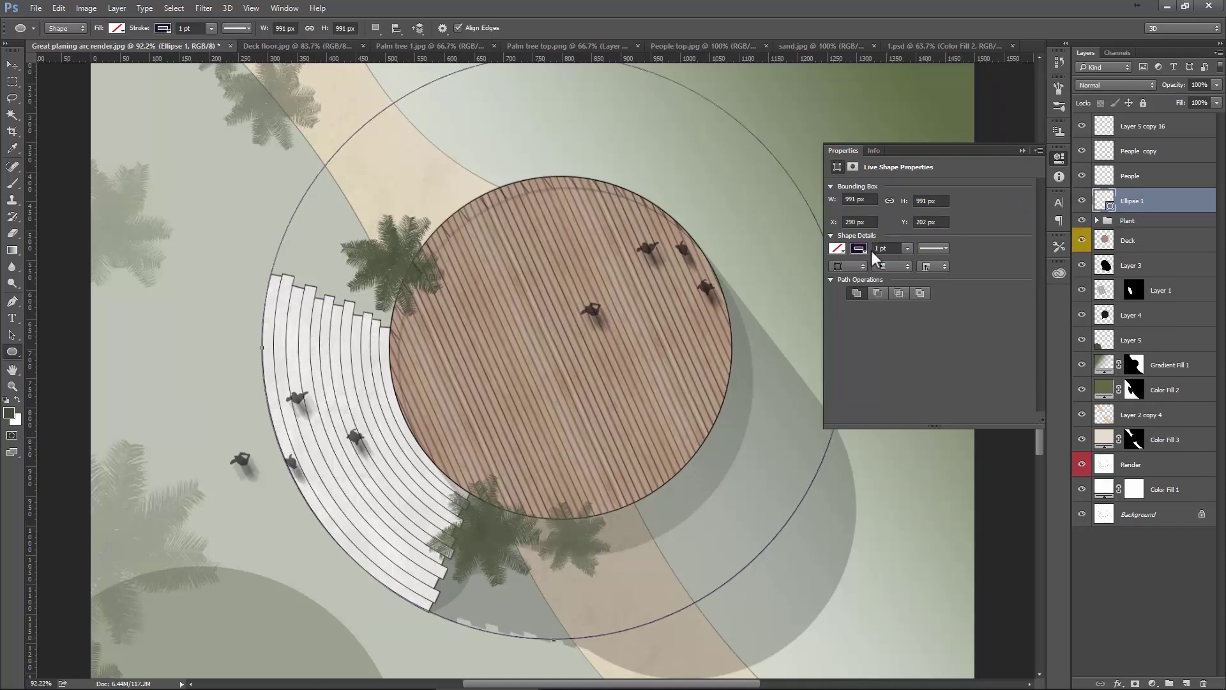
pyautogui.click(860, 248)
pyautogui.click(885, 315)
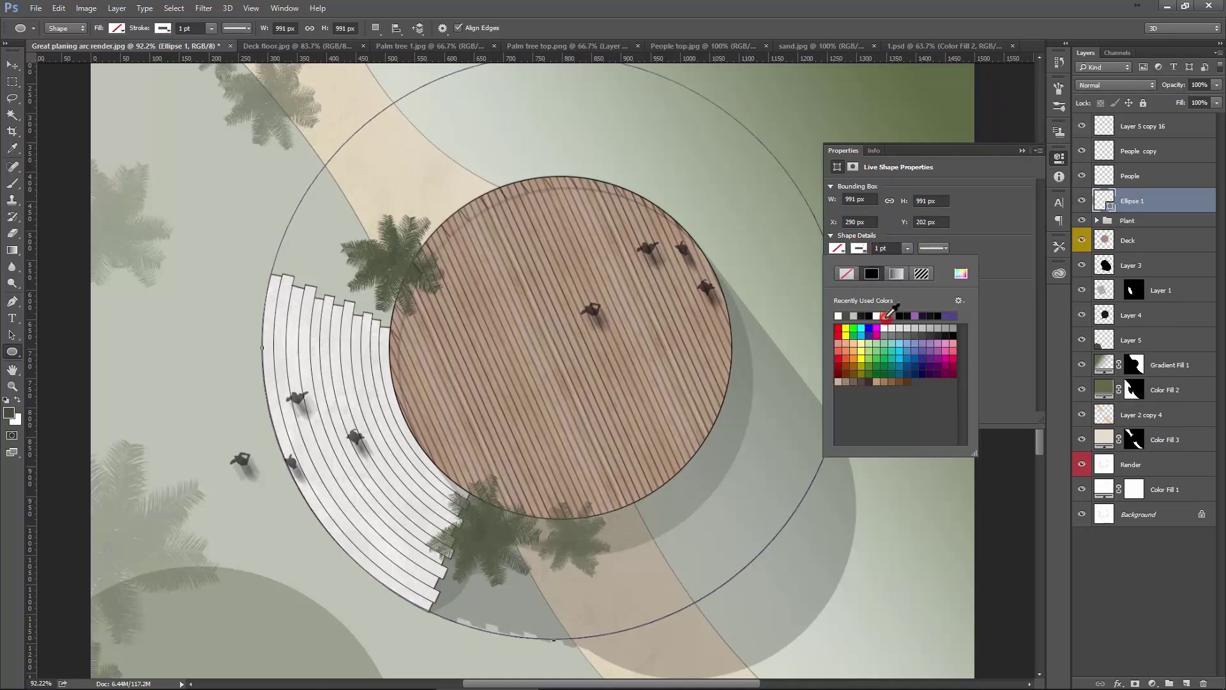
pyautogui.click(919, 153)
pyautogui.click(930, 255)
pyautogui.click(920, 314)
pyautogui.click(1042, 148)
# Lower the Ellipse 1 layer opacity to 67%.
pyautogui.press('v')
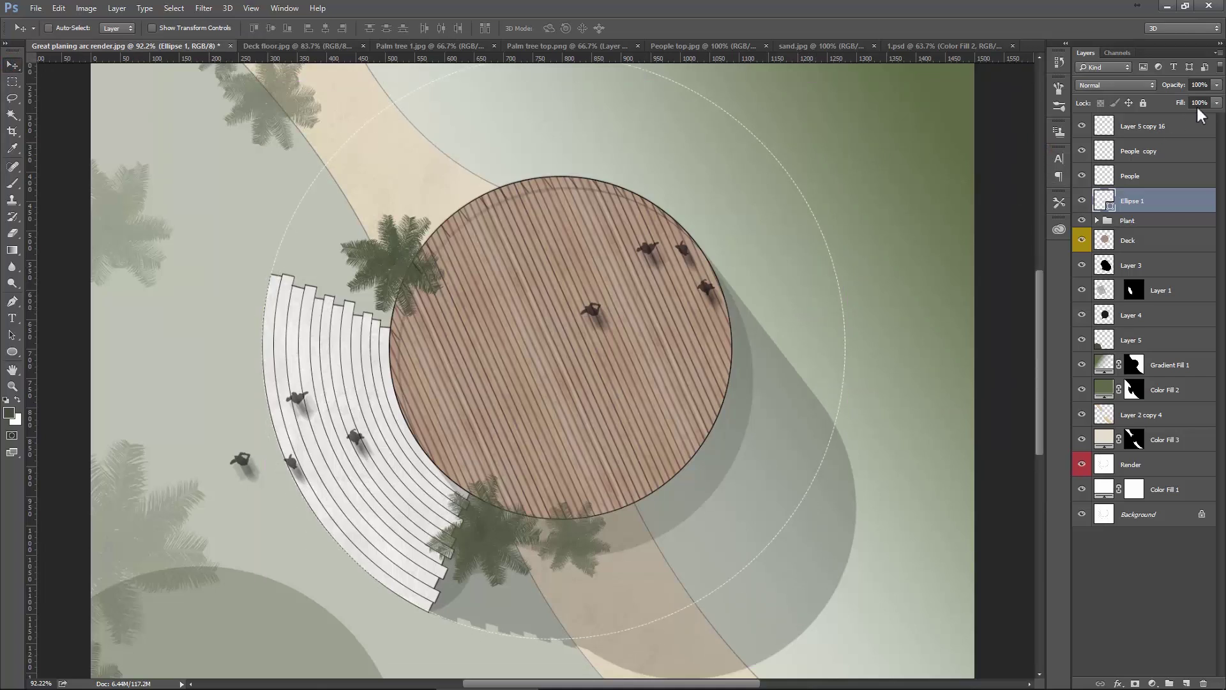
pyautogui.click(1217, 86)
pyautogui.scroll(-2, 639, 310)
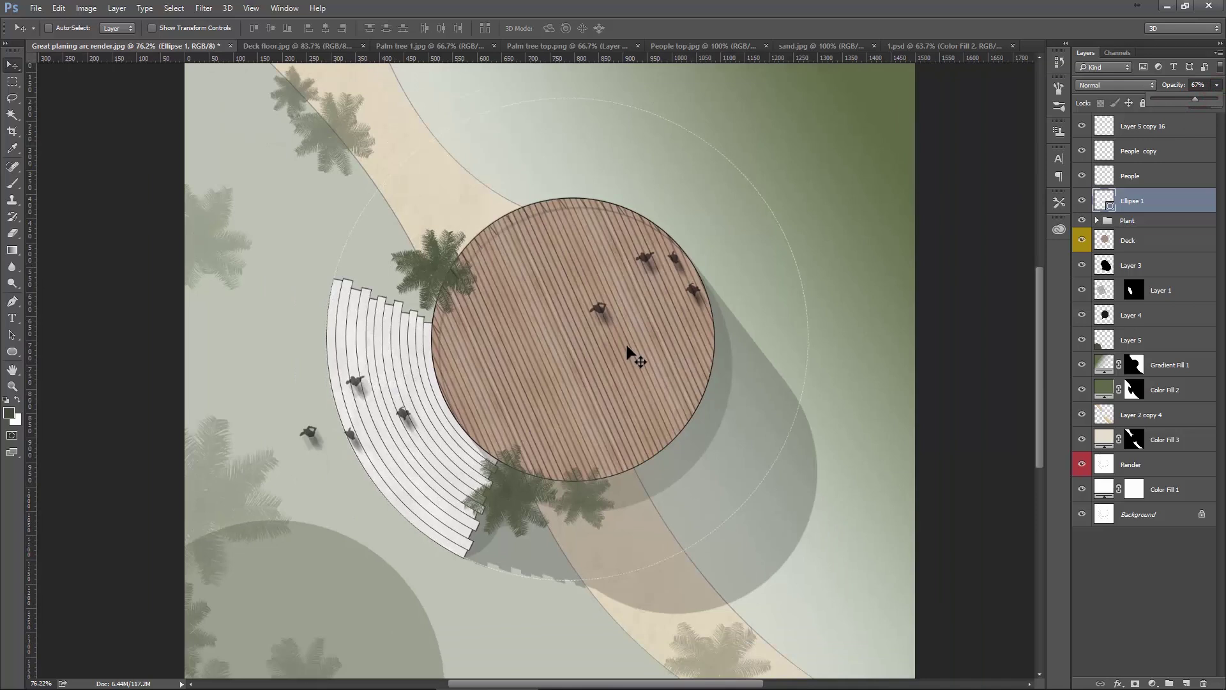
pyautogui.scroll(-1, 614, 338)
pyautogui.scroll(1, 696, 343)
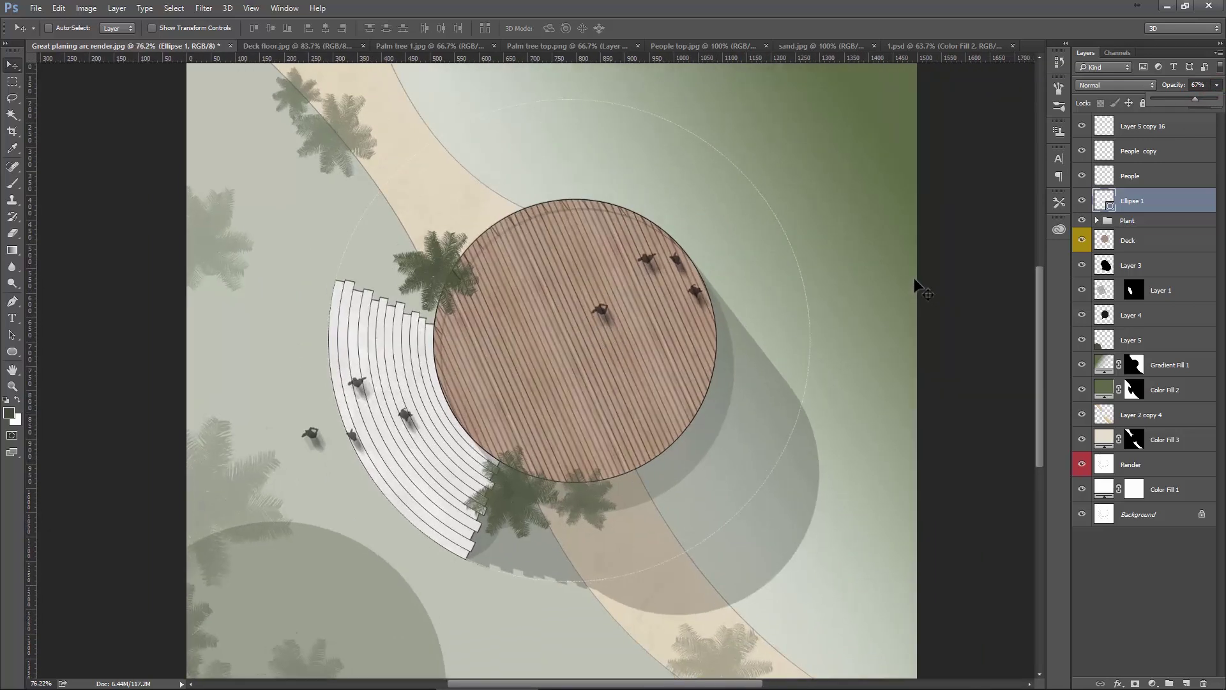
pyautogui.click(12, 302)
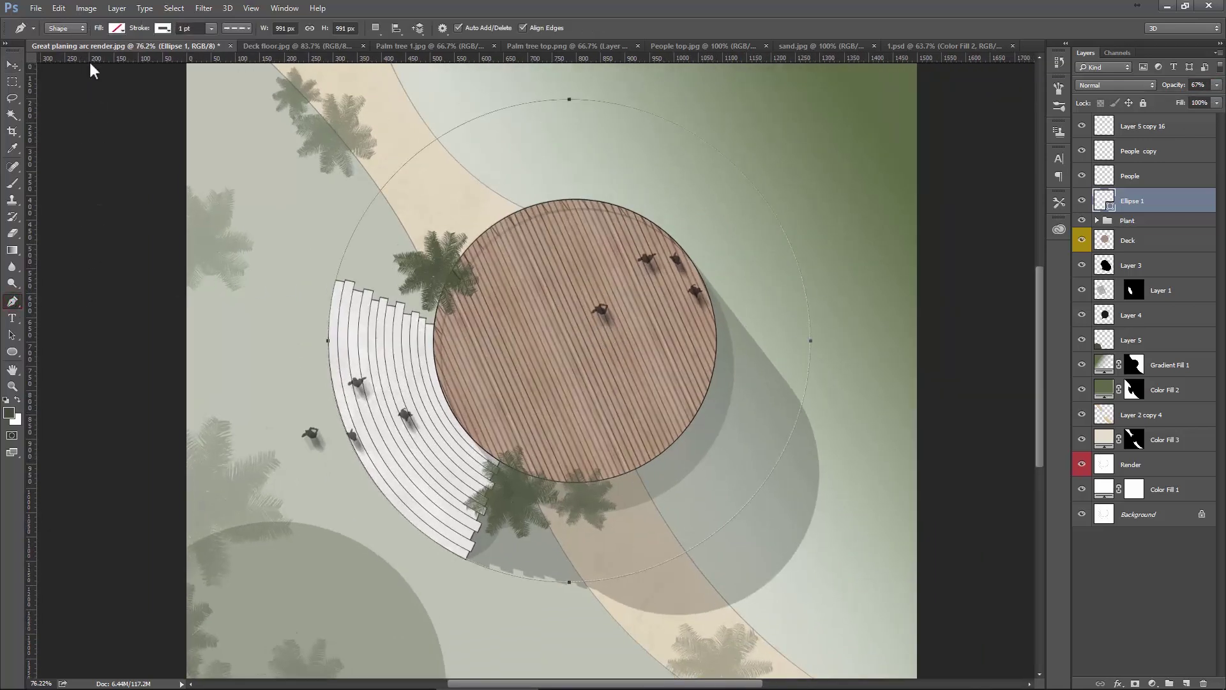
# On a new layer, draw a straight shape line from the lower-left lawn to the arc steps.
pyautogui.click(1185, 683)
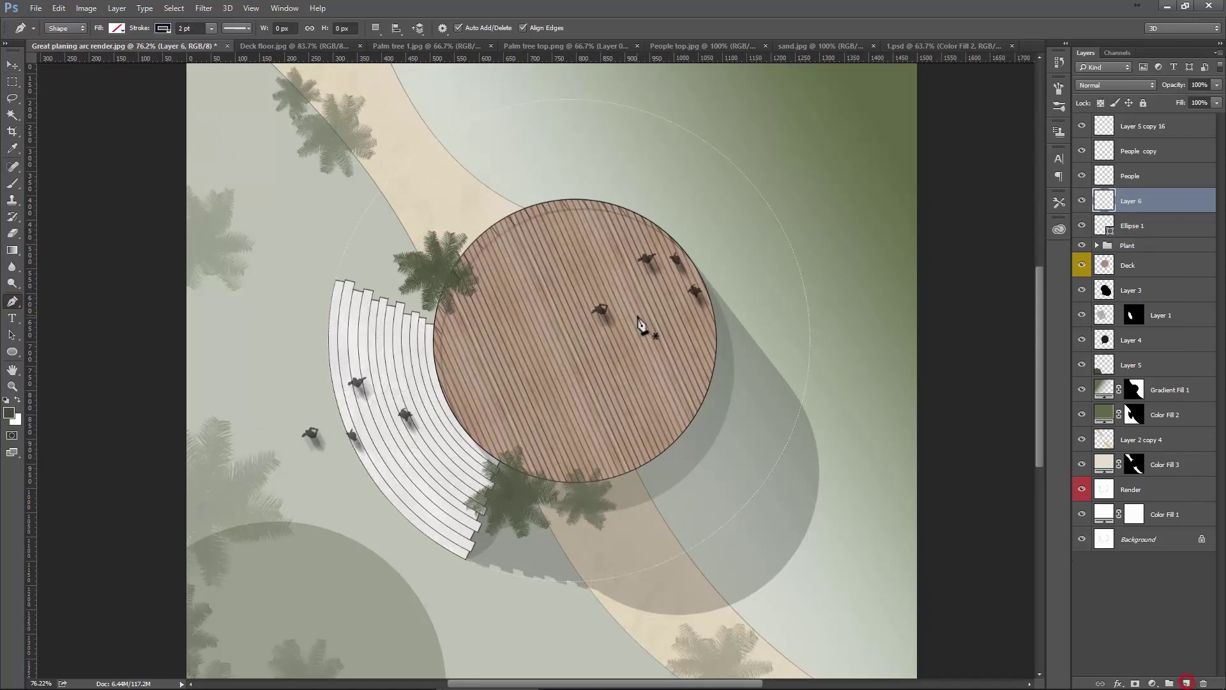
pyautogui.click(64, 28)
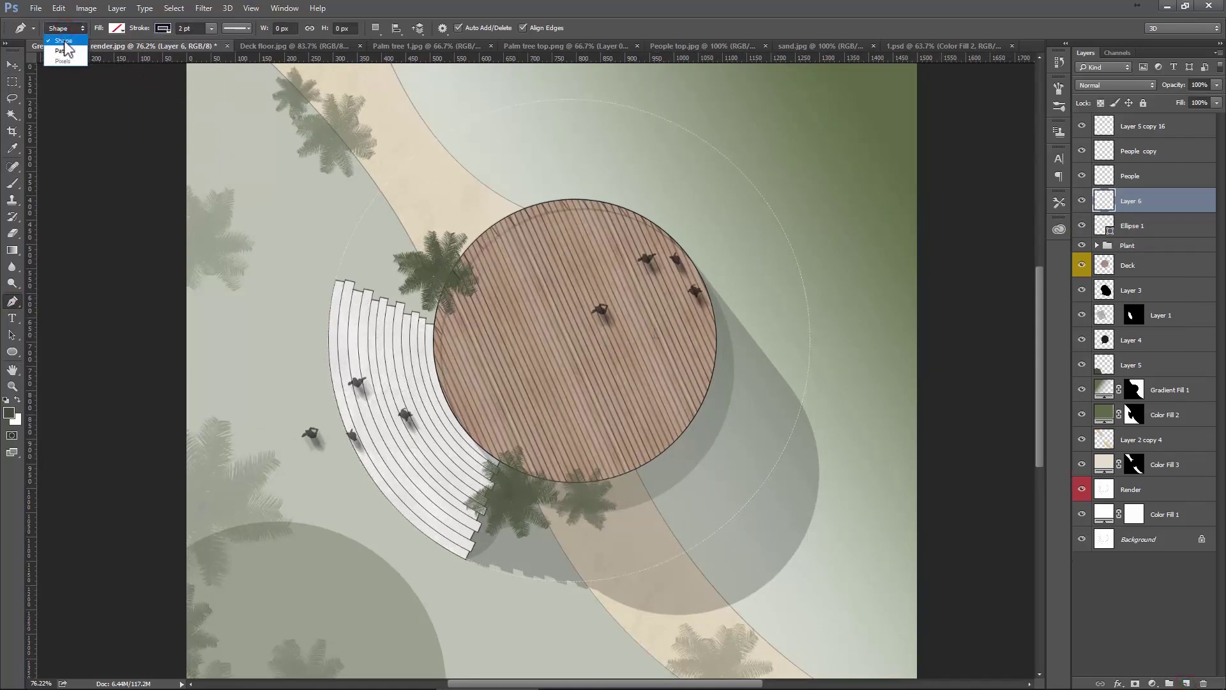
pyautogui.click(63, 40)
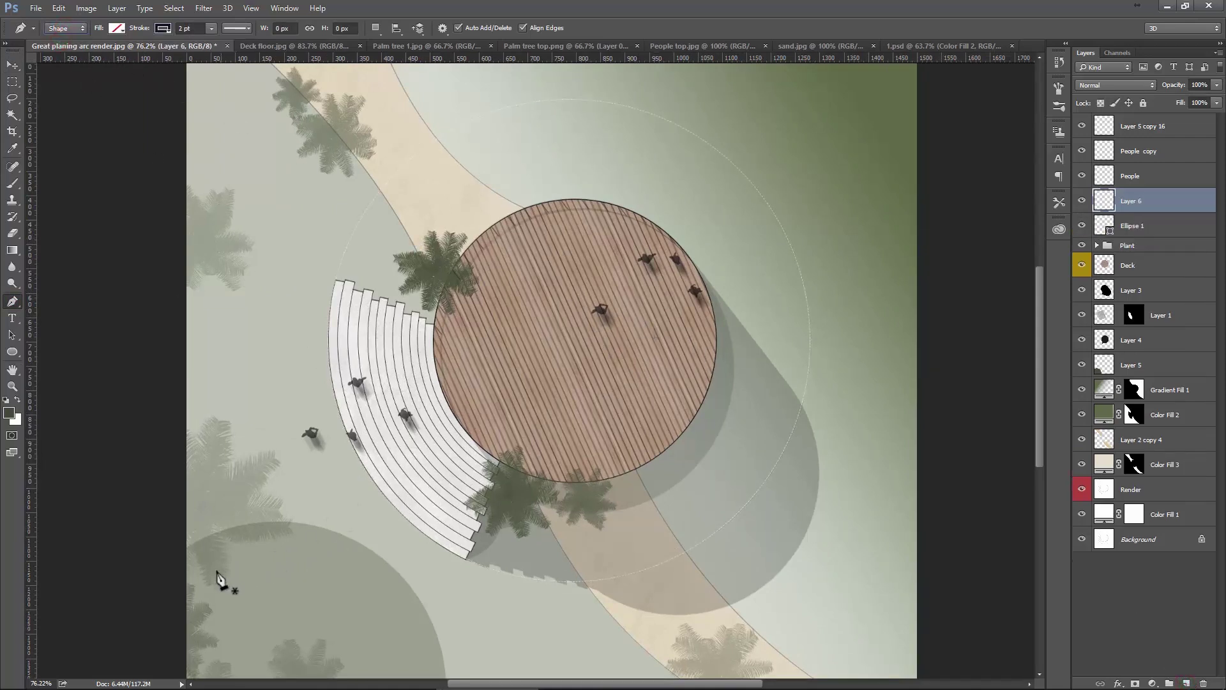
pyautogui.scroll(-2, 293, 451)
pyautogui.click(161, 586)
pyautogui.click(395, 418)
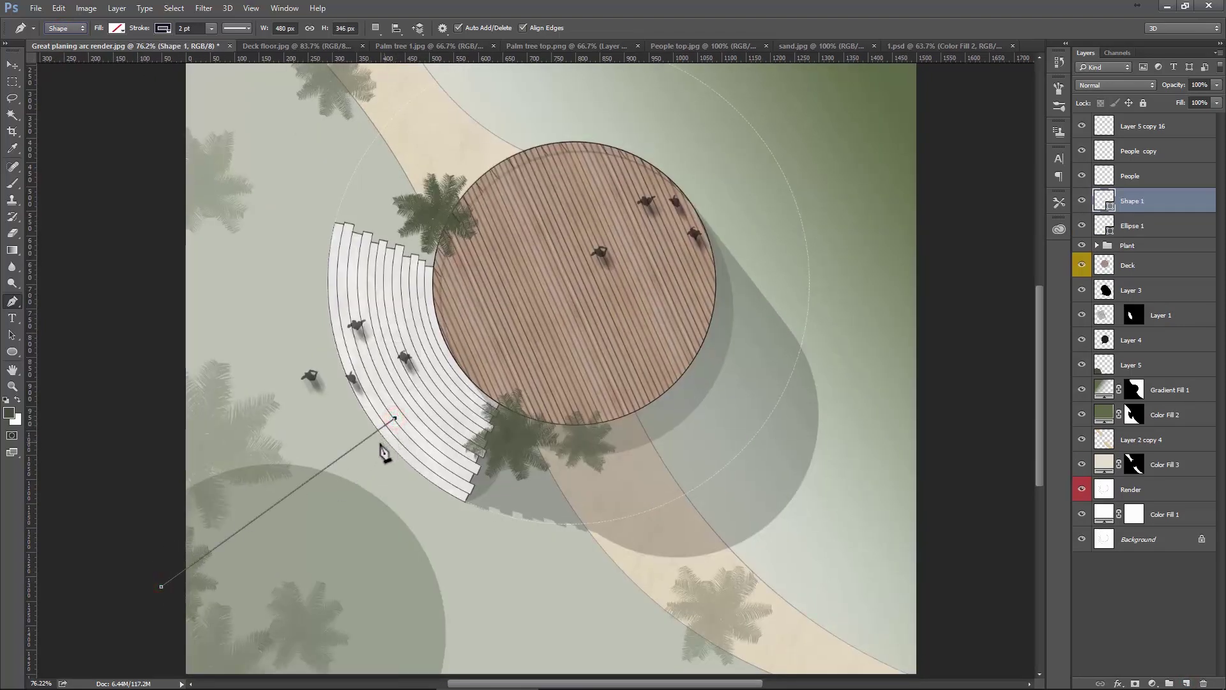
# Set the line's stroke to 1.5 pt white dashed.
pyautogui.click(13, 65)
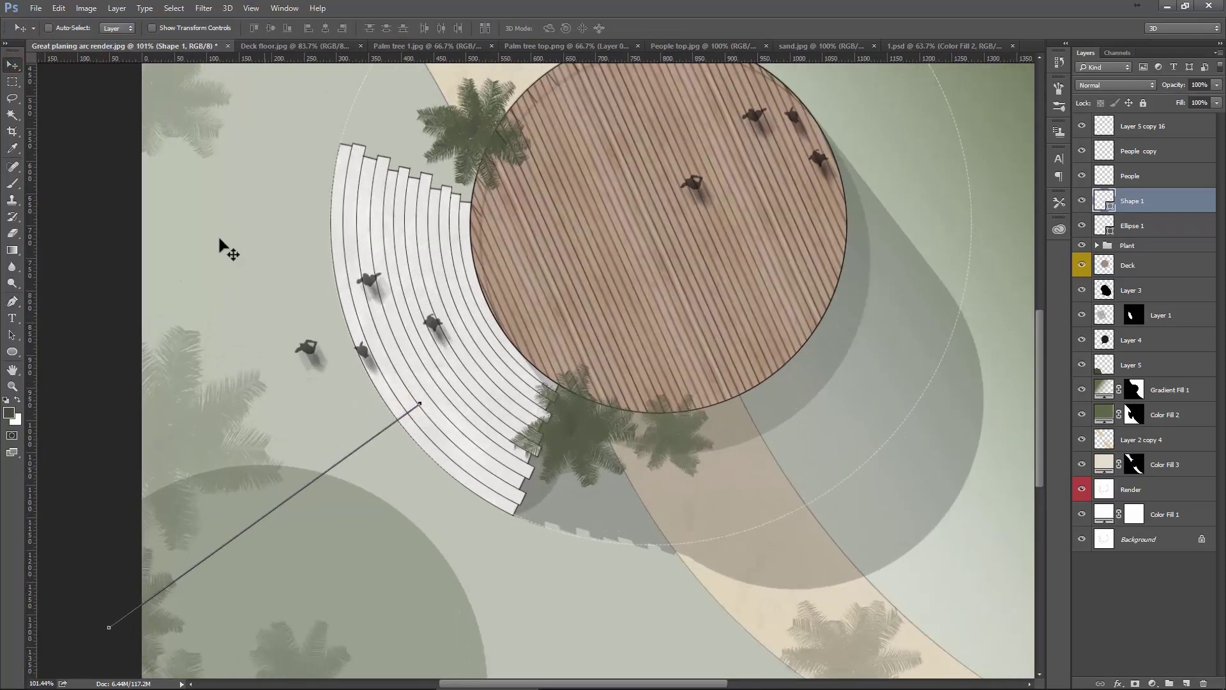
pyautogui.click(16, 302)
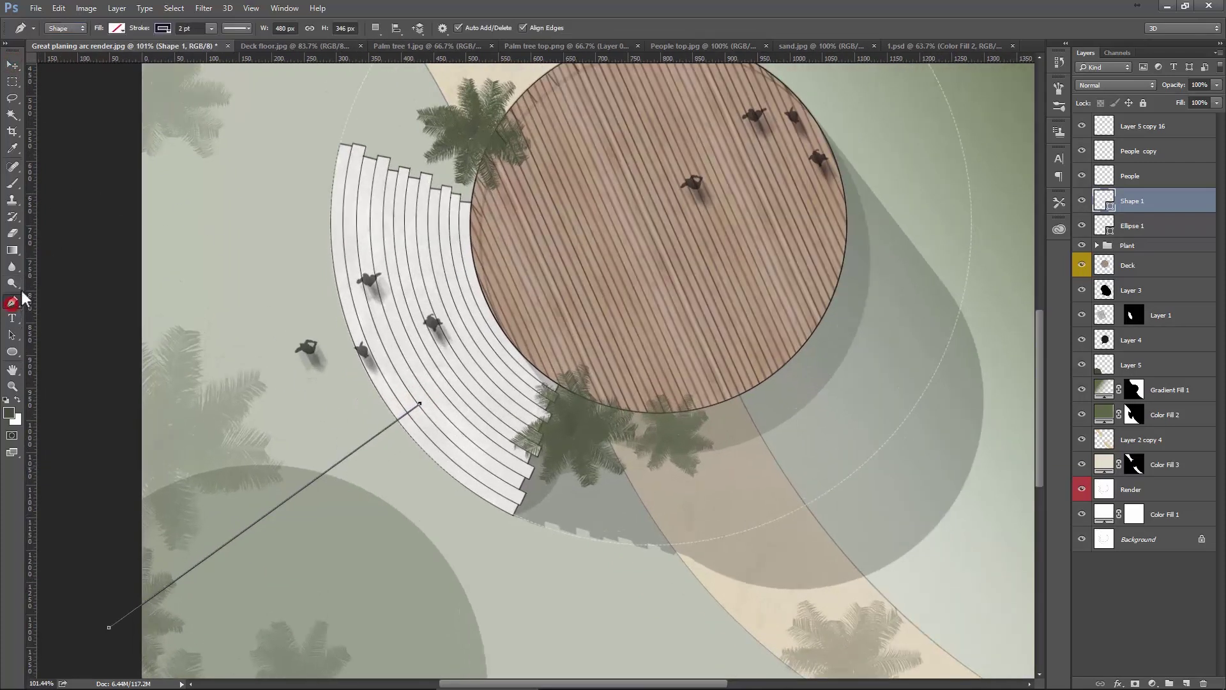
pyautogui.click(191, 29)
pyautogui.write('5')
pyautogui.press('Return')
pyautogui.click(163, 27)
pyautogui.click(100, 96)
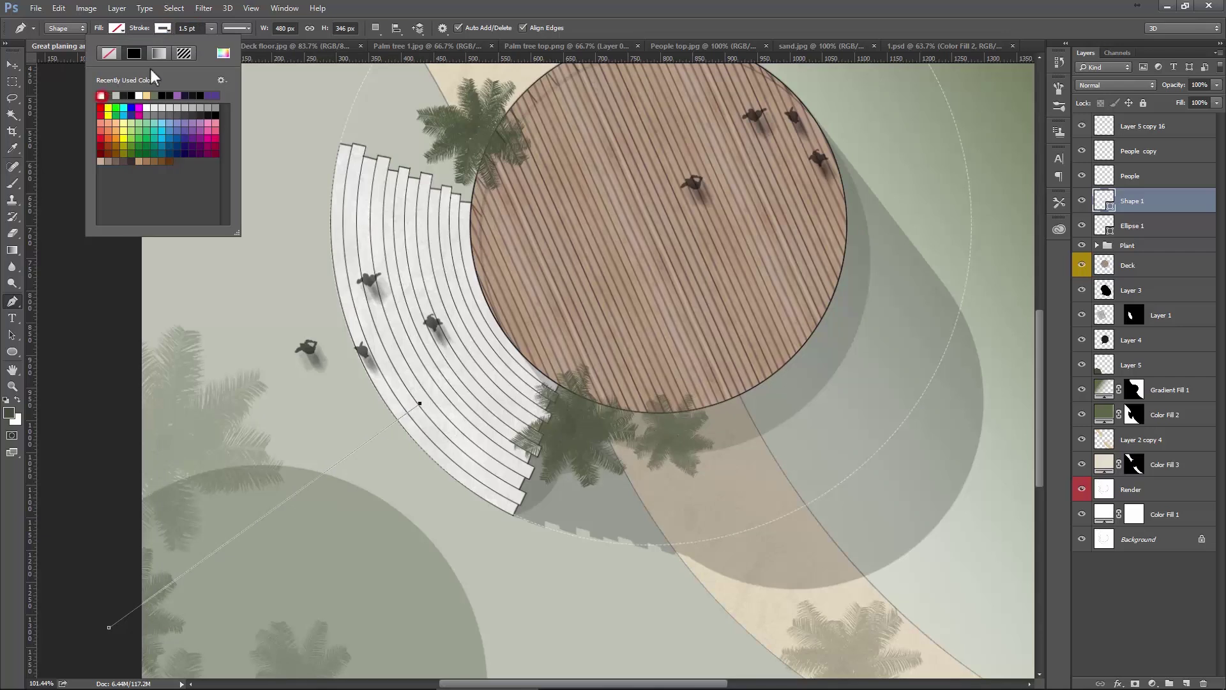
pyautogui.click(242, 28)
pyautogui.click(214, 103)
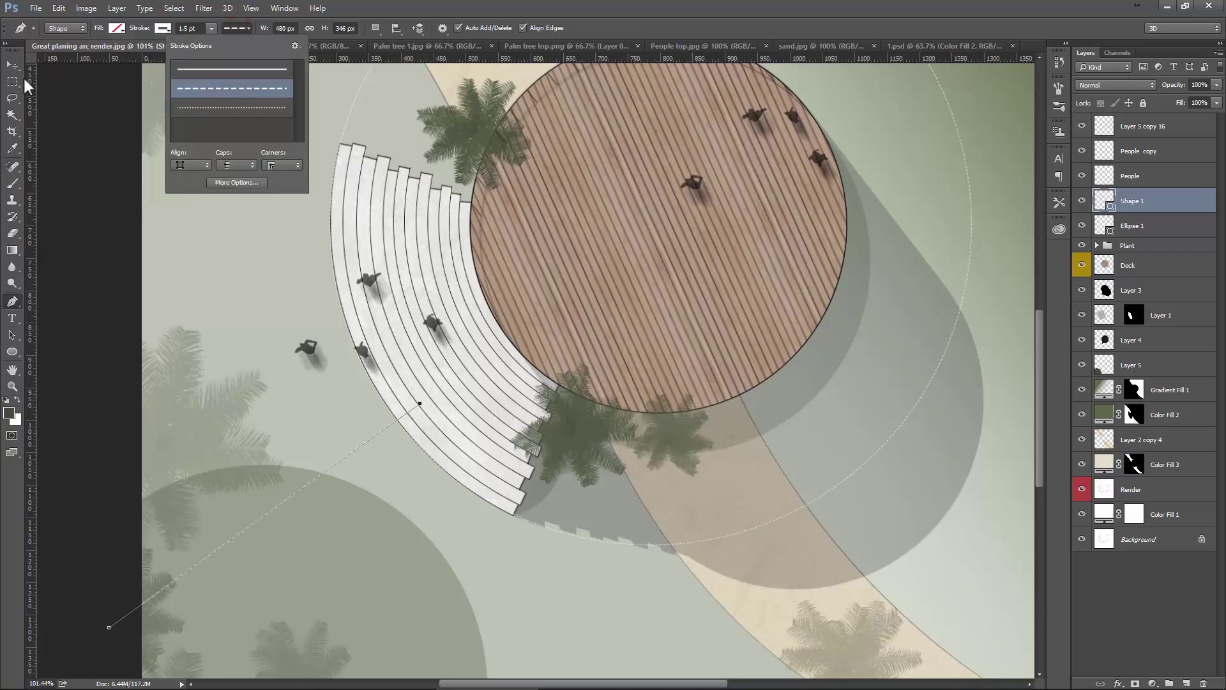
# Nudge the dashed line up and left and enter 90 for its layer opacity.
pyautogui.press('v')
pyautogui.moveTo(384, 414); pyautogui.dragTo(376, 392)
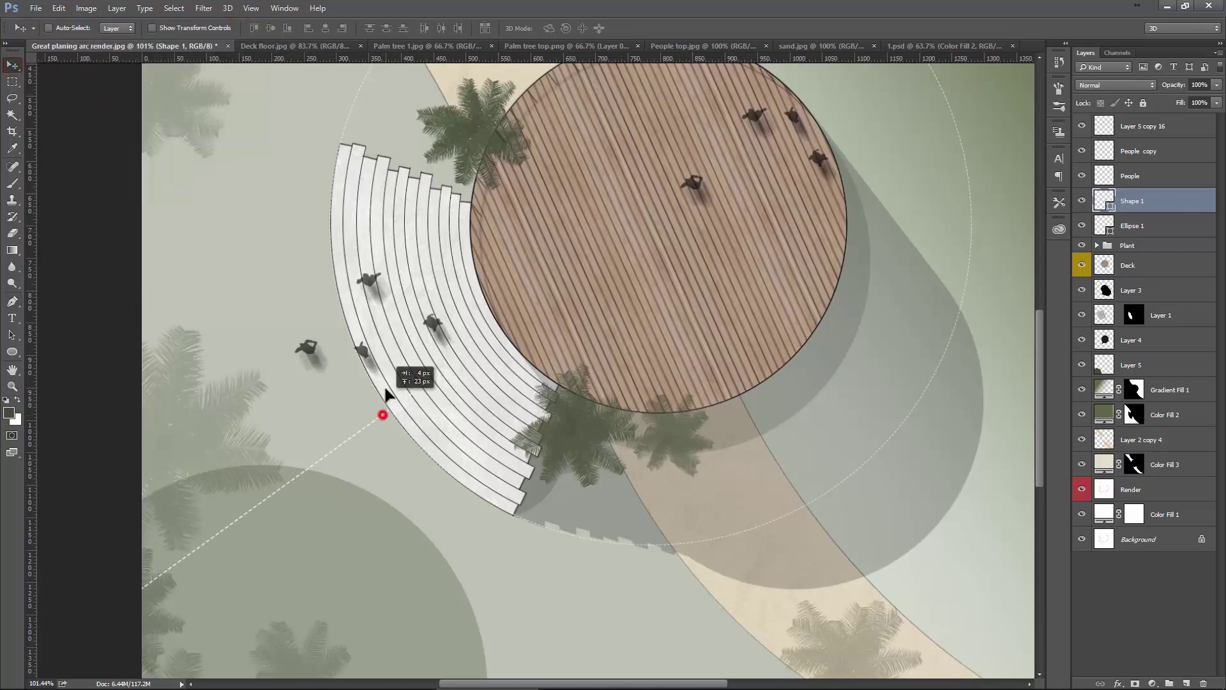
pyautogui.click(1209, 87)
pyautogui.write('90')
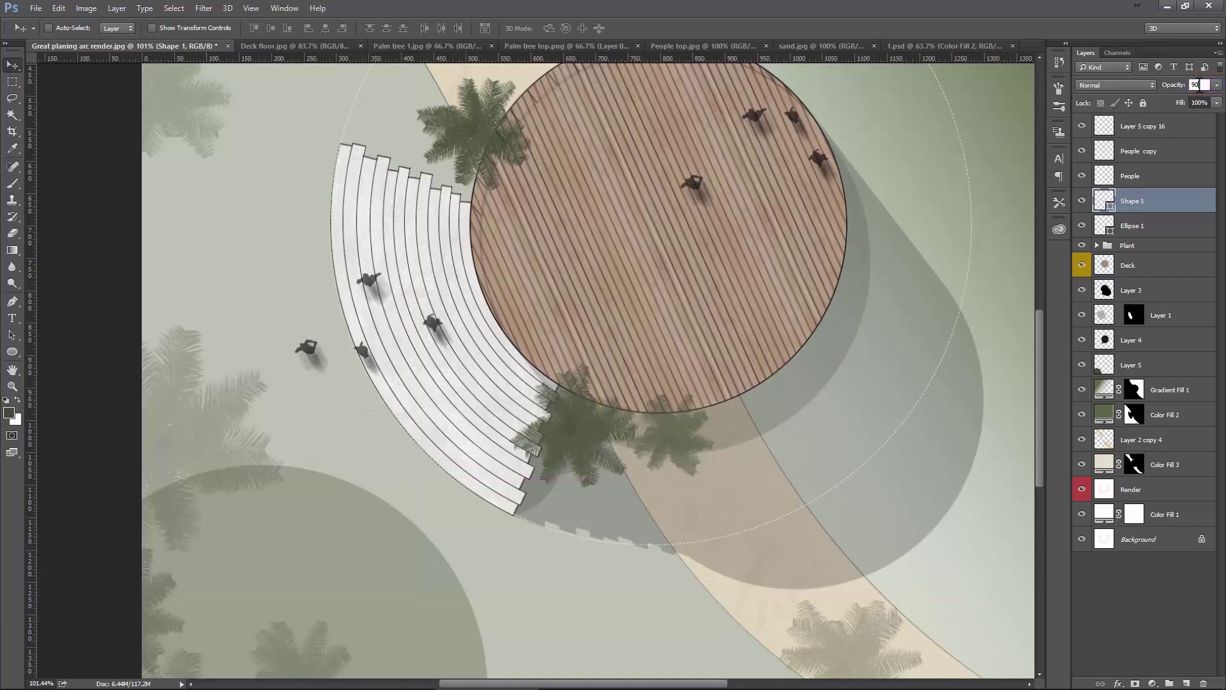
pyautogui.doubleClick(1196, 85)
# Create a parallel copy of the dashed line and position it beside the original.
pyautogui.moveTo(450, 351)
pyautogui.mouseDown()
pyautogui.moveTo(373, 265)
pyautogui.moveTo(361, 297)
pyautogui.moveTo(300, 357)
pyautogui.mouseUp()
pyautogui.scroll(-2, 360, 297)
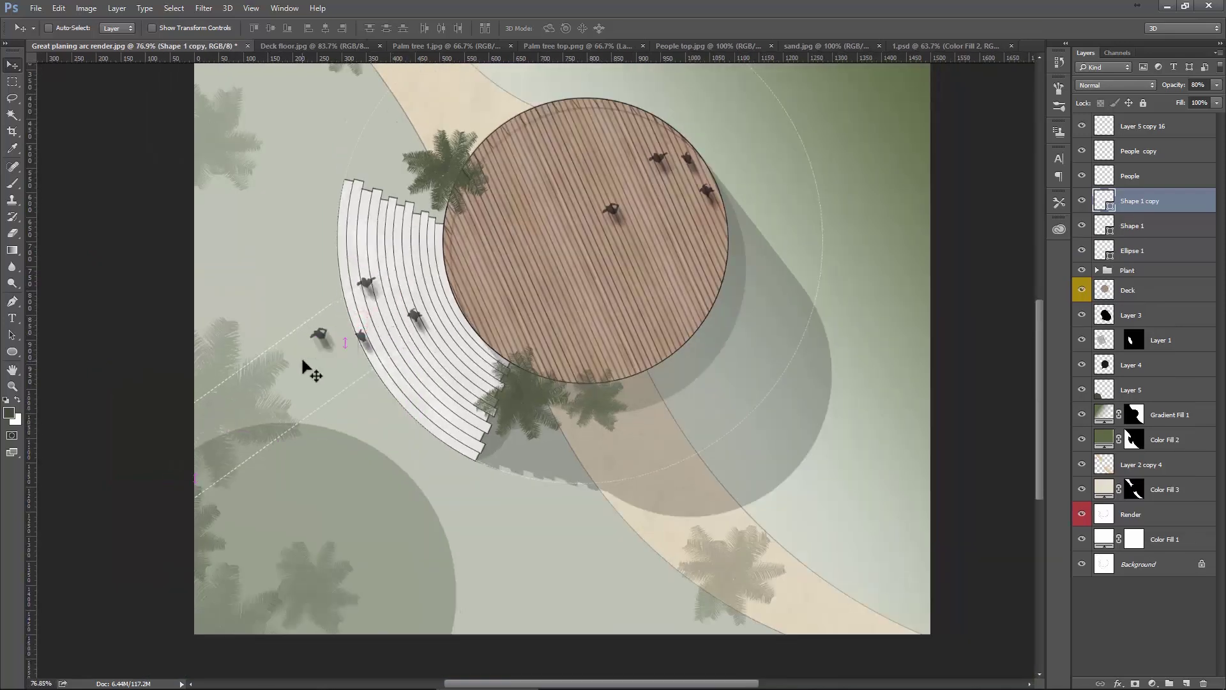
pyautogui.moveTo(412, 401); pyautogui.dragTo(402, 383)
# Reselect the original dashed line and inspect the deck's top edge up close.
pyautogui.click(1145, 234)
pyautogui.moveTo(512, 339); pyautogui.dragTo(534, 347)
pyautogui.moveTo(514, 293); pyautogui.dragTo(466, 353)
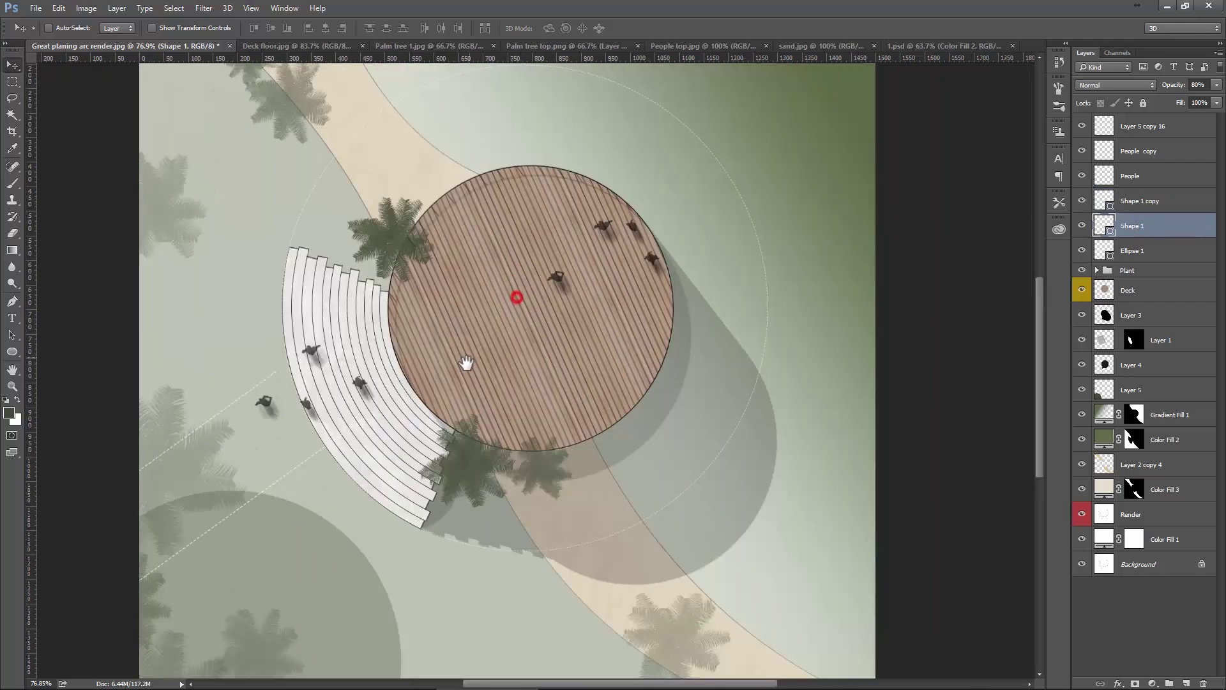
pyautogui.moveTo(588, 279); pyautogui.dragTo(578, 307)
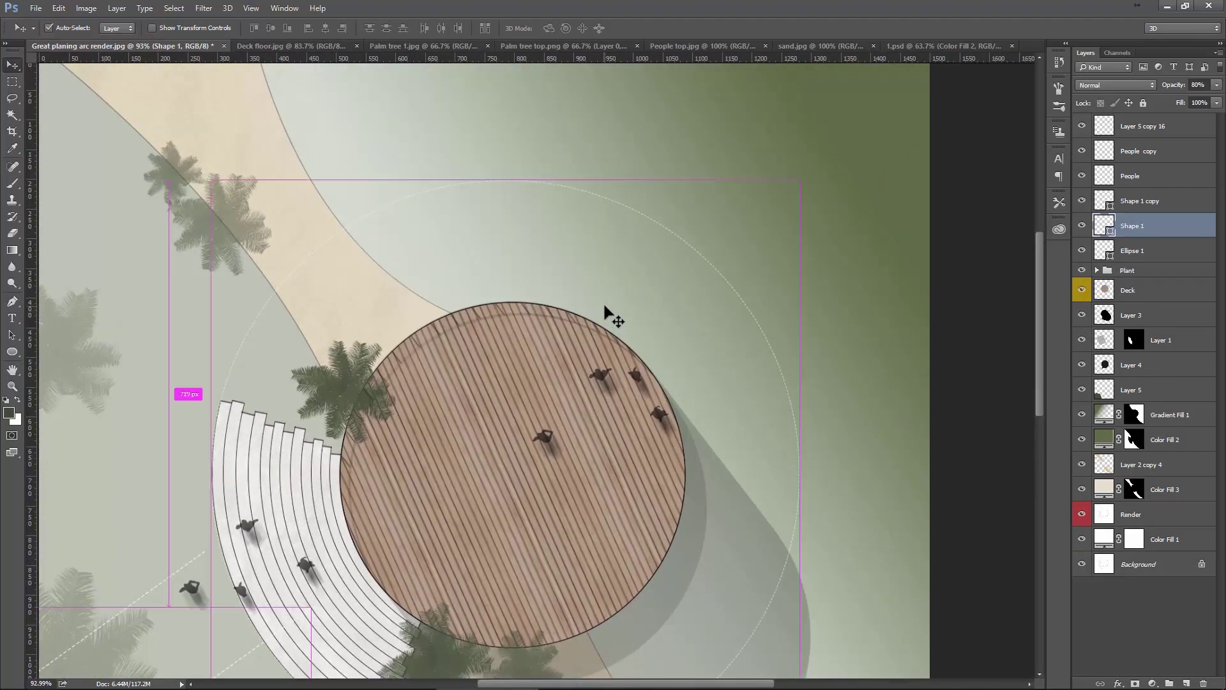
pyautogui.scroll(1, 588, 300)
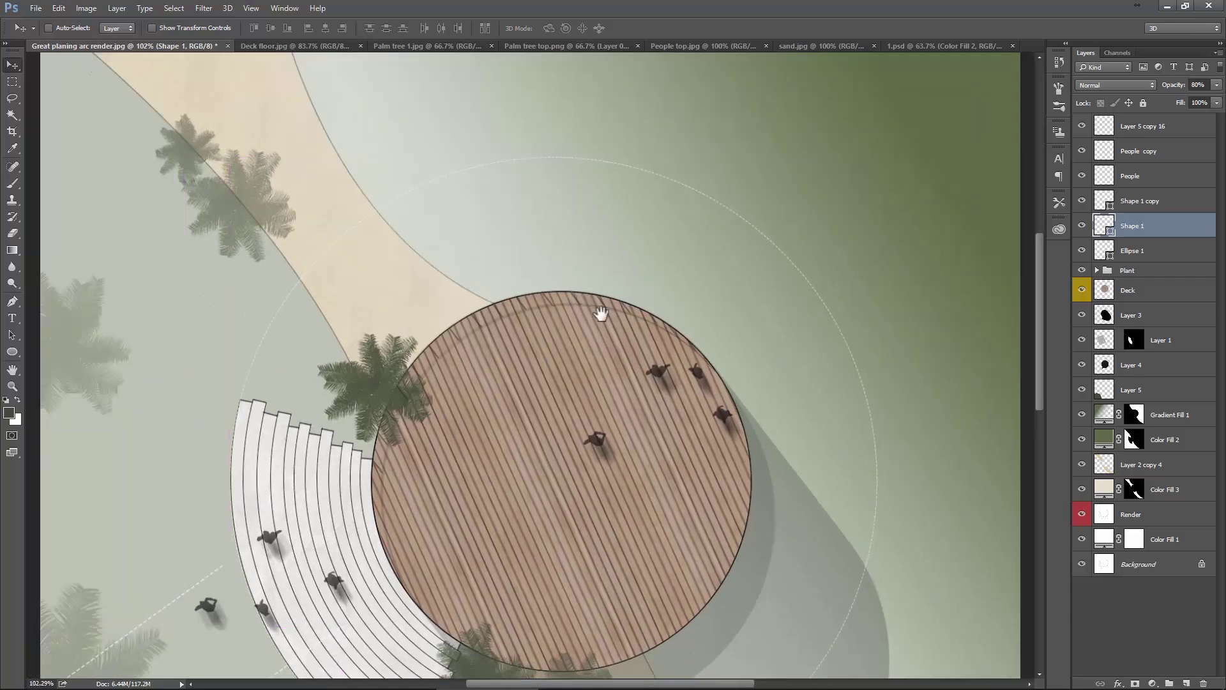
pyautogui.moveTo(581, 296); pyautogui.dragTo(547, 279)
pyautogui.scroll(-1, 547, 280)
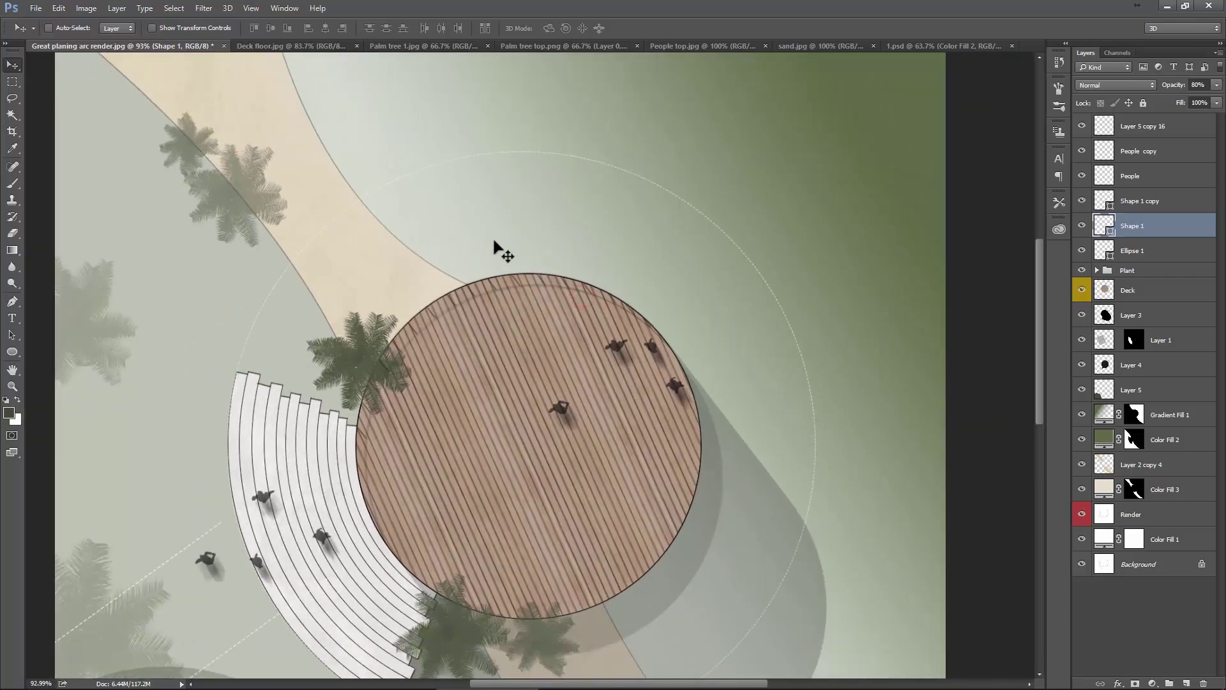
pyautogui.click(284, 8)
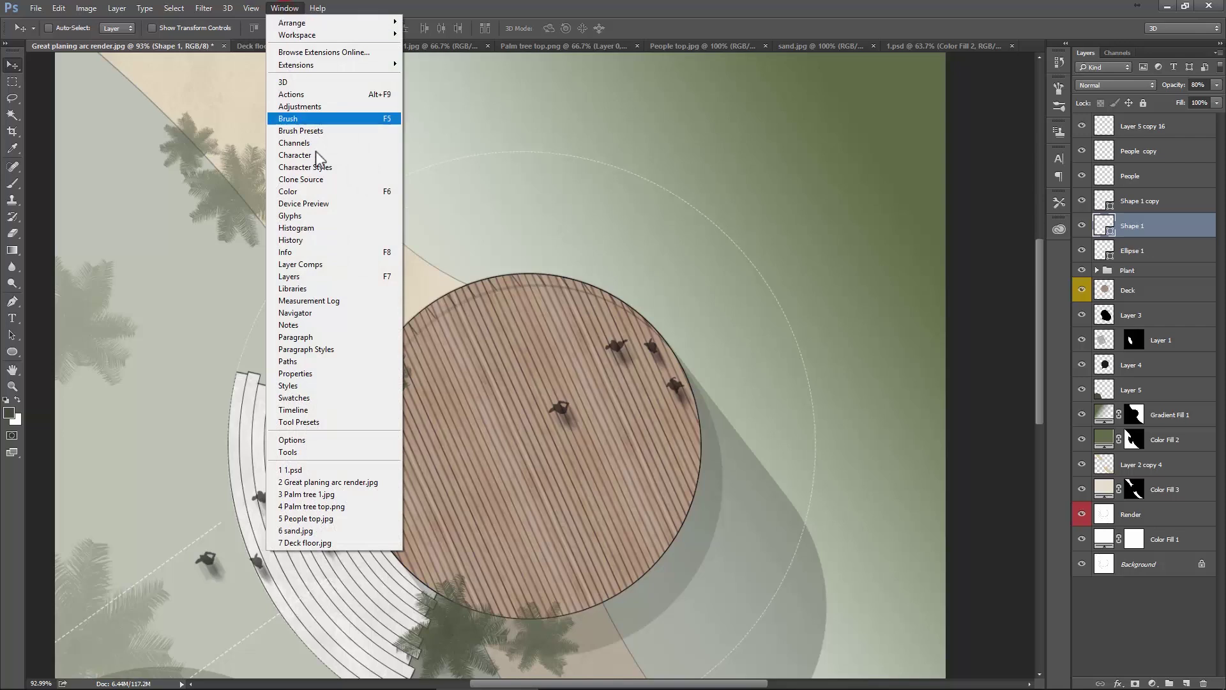
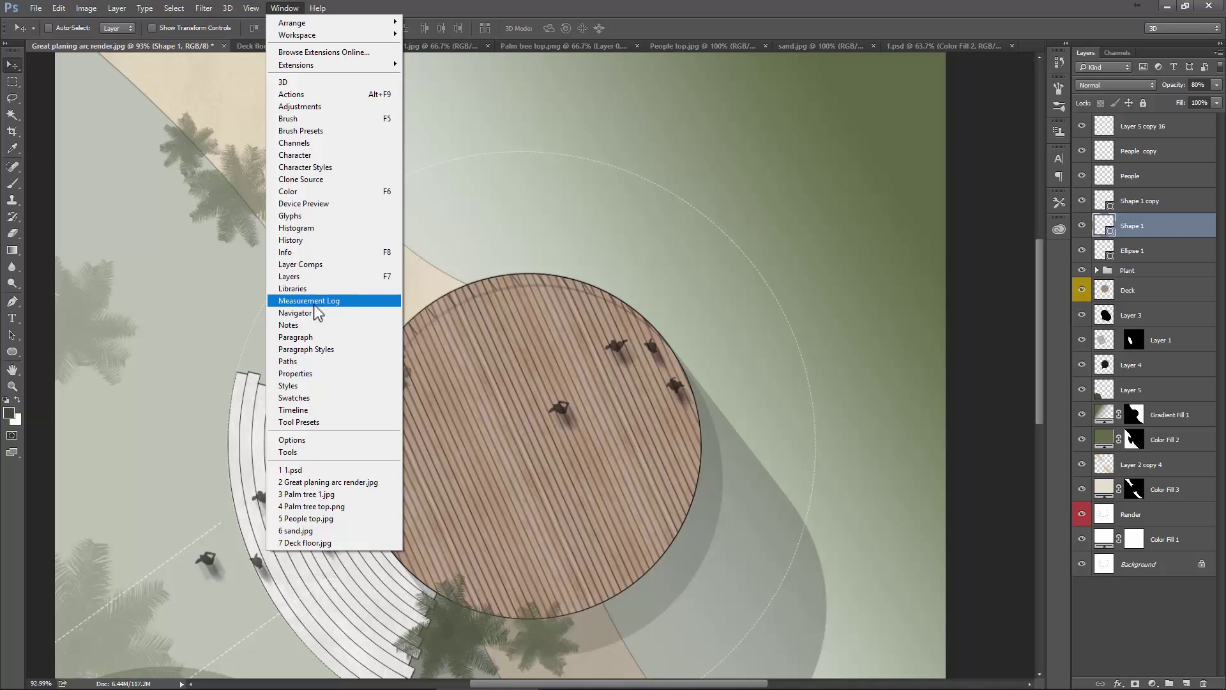
# Turn on the rulers from the View menu.
pyautogui.press('ctrl')
pyautogui.click(464, 269)
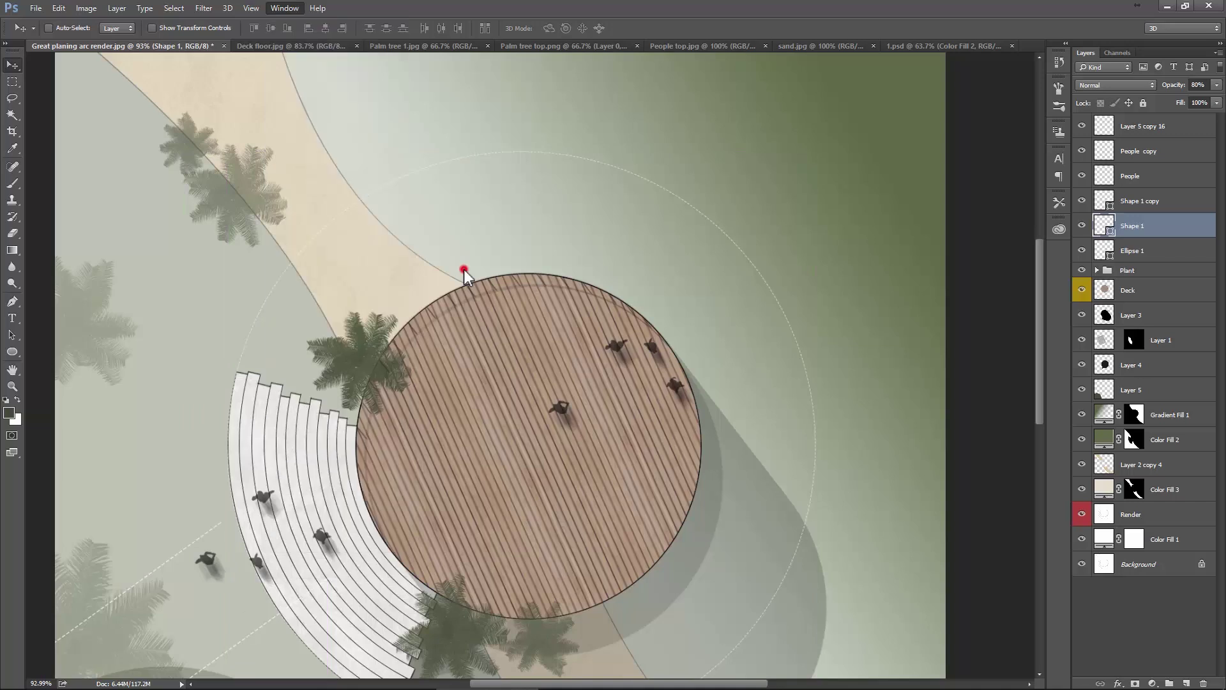
pyautogui.hotkey('ctrl', 'r')
pyautogui.click(284, 8)
pyautogui.click(415, 154)
pyautogui.hotkey('ctrl', 'r')
pyautogui.click(251, 7)
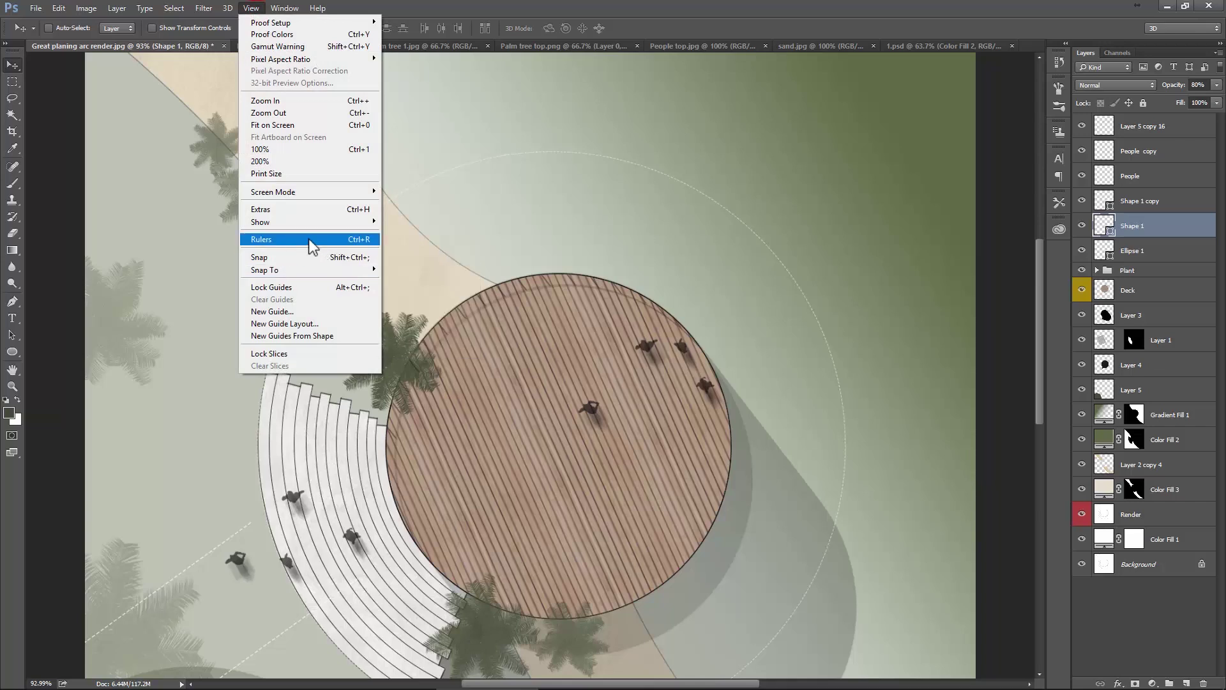
pyautogui.click(366, 246)
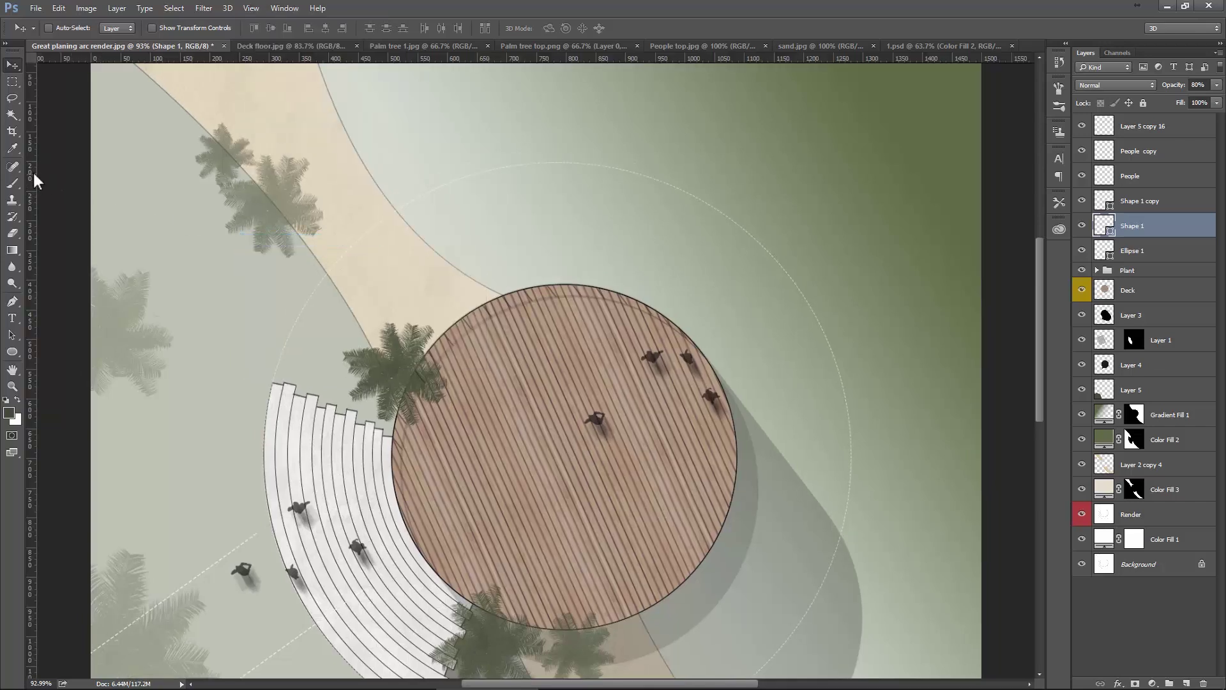
# Drag vertical guides to the stairs' outer edge and the deck's left and right edges.
pyautogui.moveTo(32, 176)
pyautogui.mouseDown()
pyautogui.moveTo(320, 202)
pyautogui.moveTo(263, 203)
pyautogui.mouseUp()
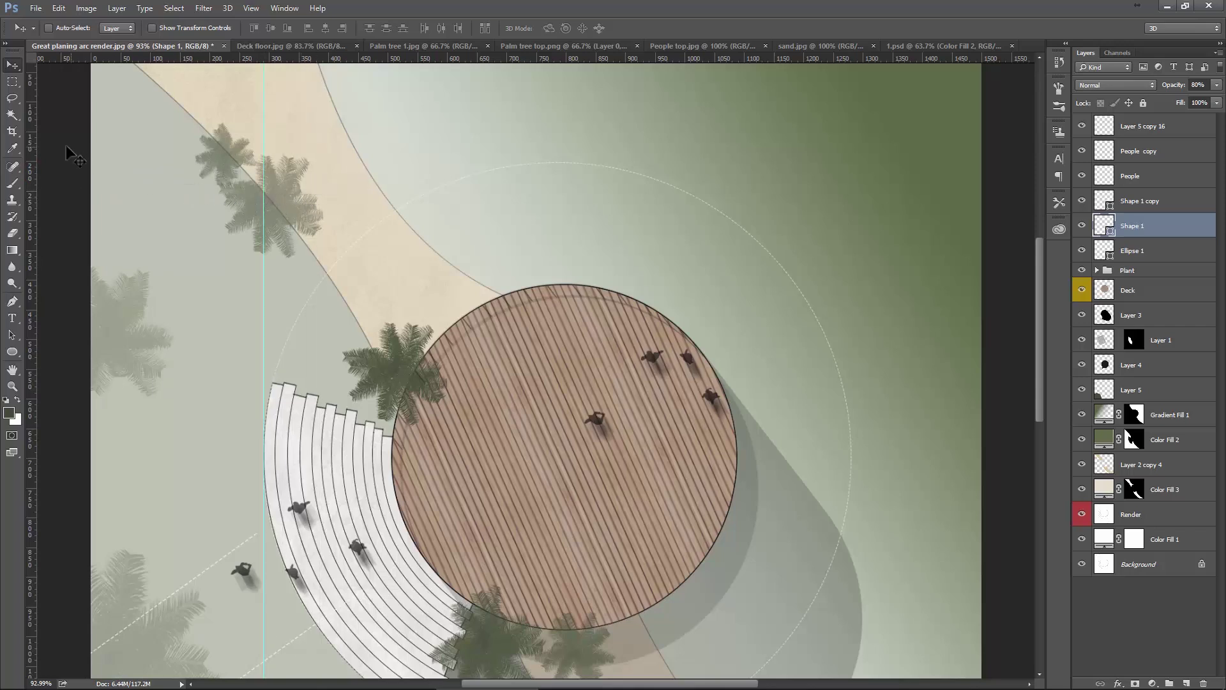
pyautogui.moveTo(34, 139); pyautogui.dragTo(392, 213)
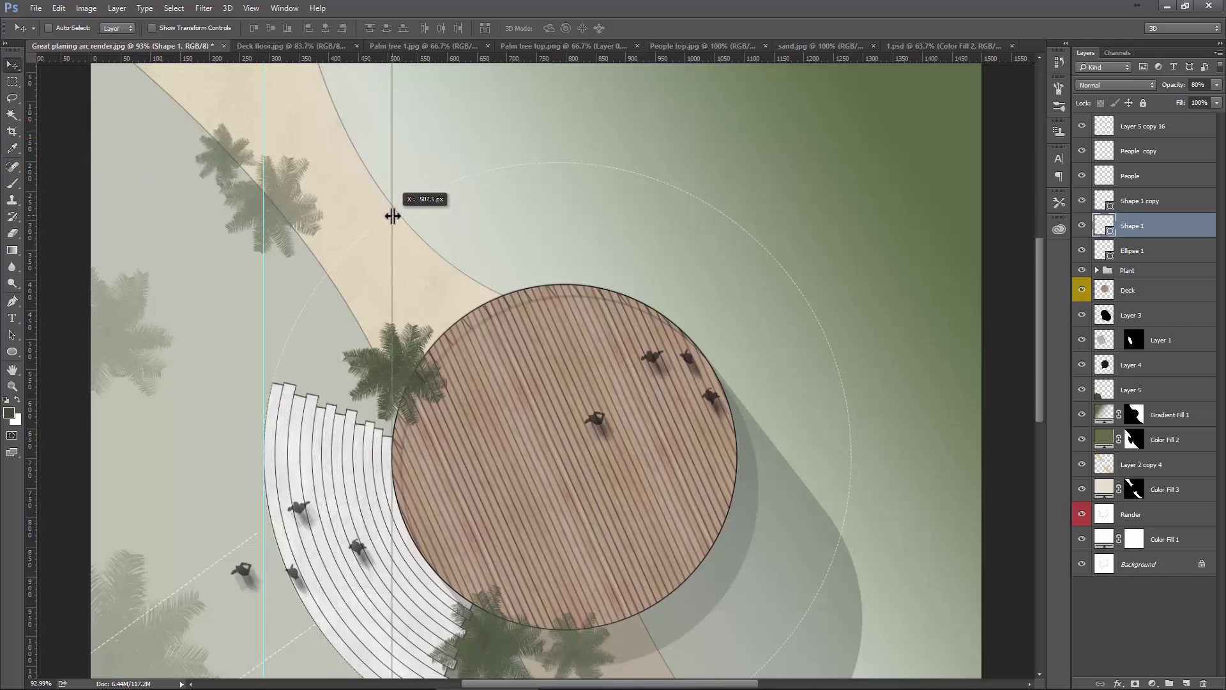
pyautogui.moveTo(35, 134); pyautogui.dragTo(738, 200)
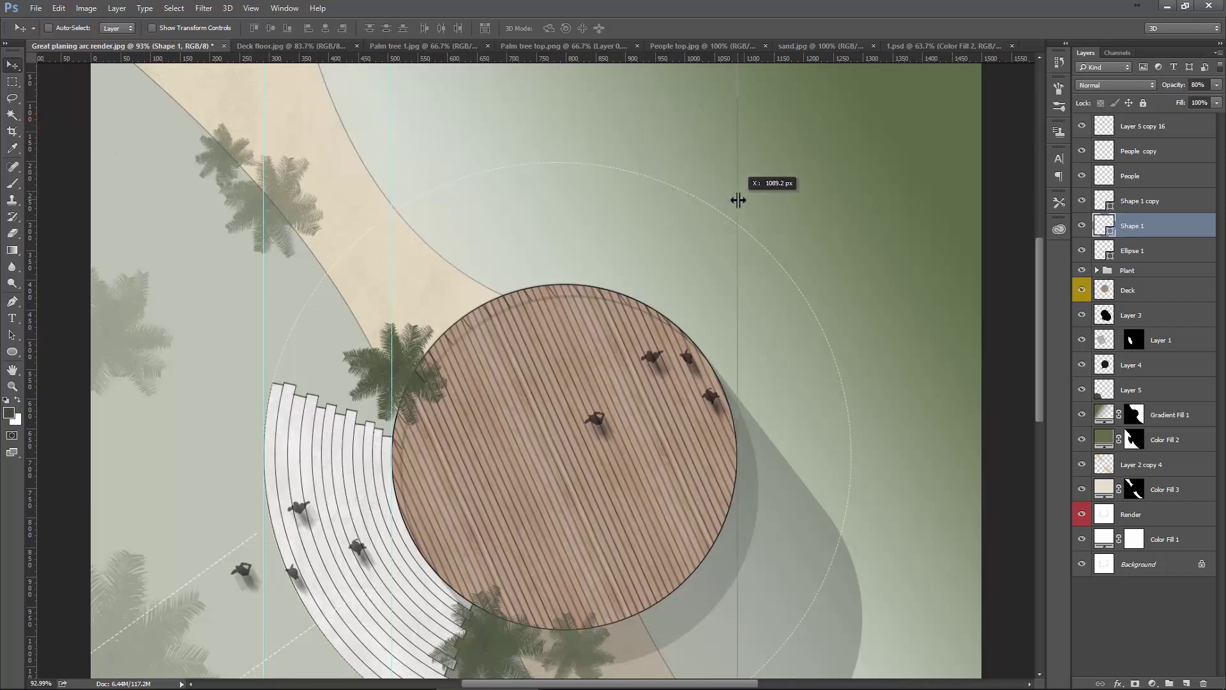
pyautogui.moveTo(737, 199); pyautogui.dragTo(738, 200)
pyautogui.scroll(-1, 601, 188)
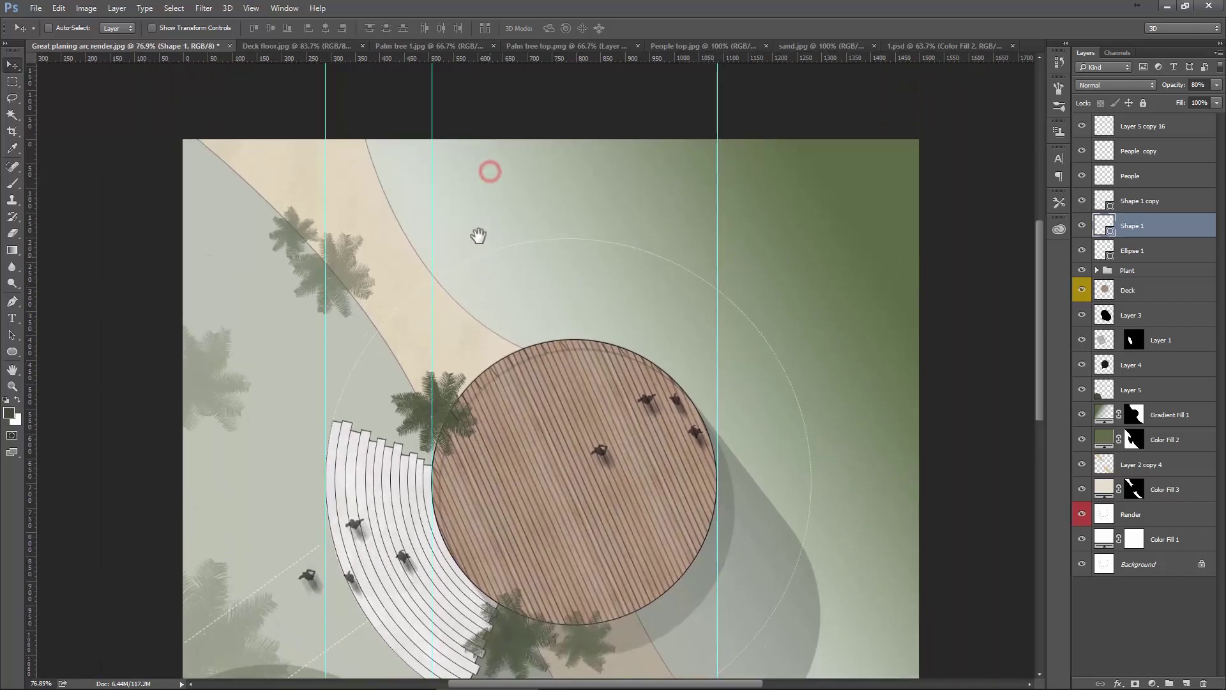
pyautogui.scroll(1, 469, 241)
pyautogui.scroll(1, 455, 274)
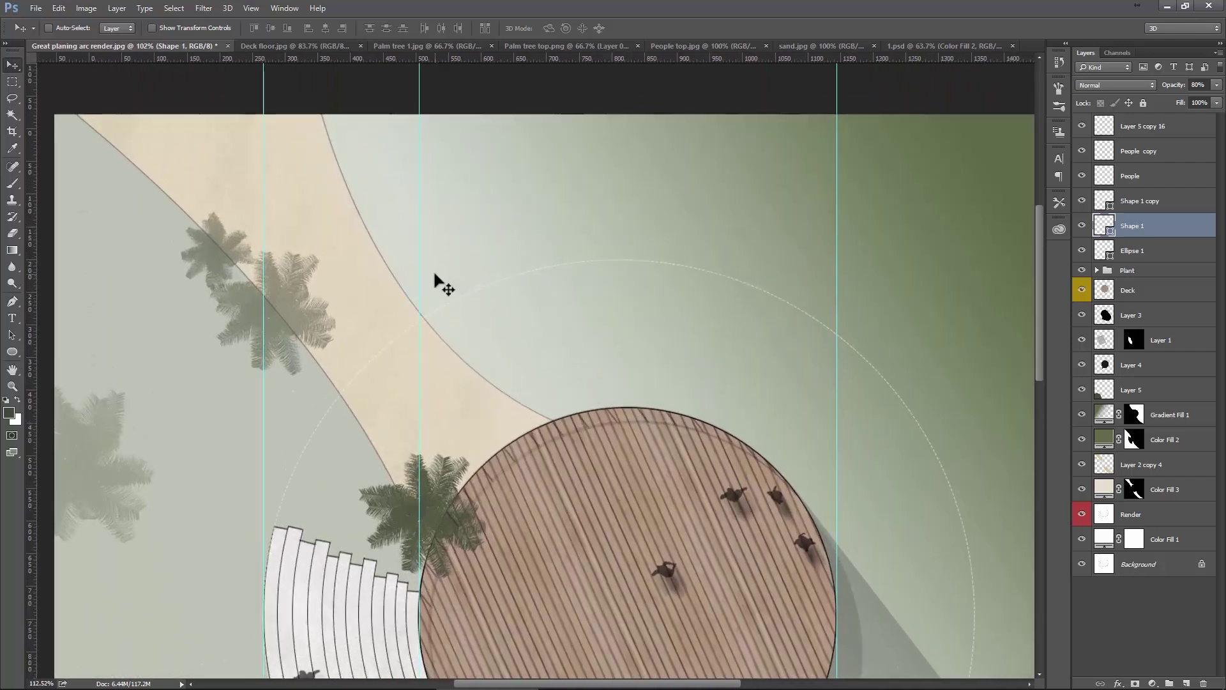
# Pick the Pen tool near the stairs and undo a stray path segment.
pyautogui.click(490, 275)
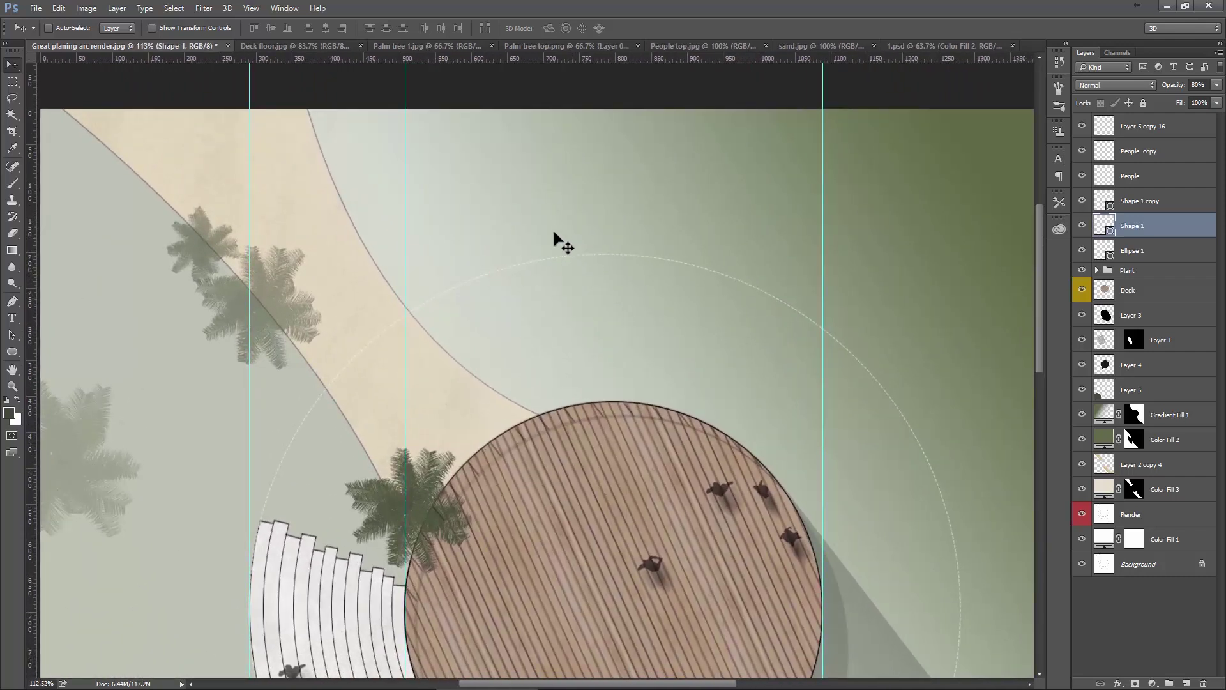
pyautogui.click(12, 301)
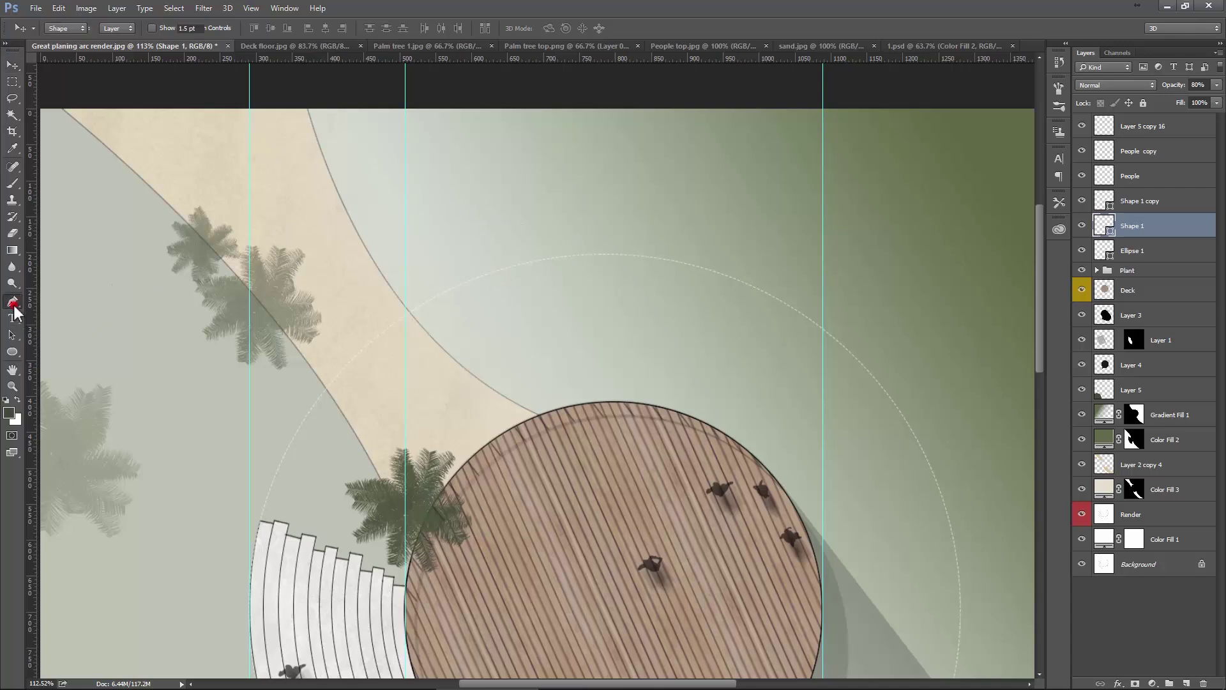
pyautogui.moveTo(423, 393); pyautogui.dragTo(410, 310)
pyautogui.scroll(2, 264, 415)
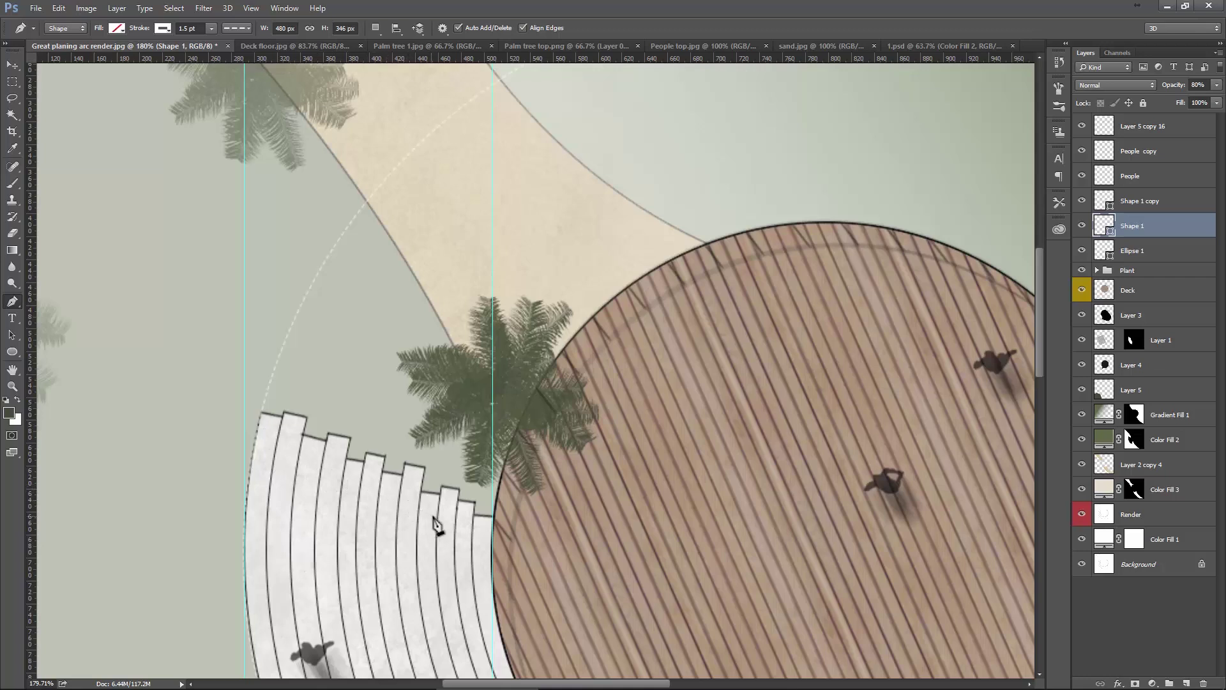
pyautogui.scroll(-1, 470, 454)
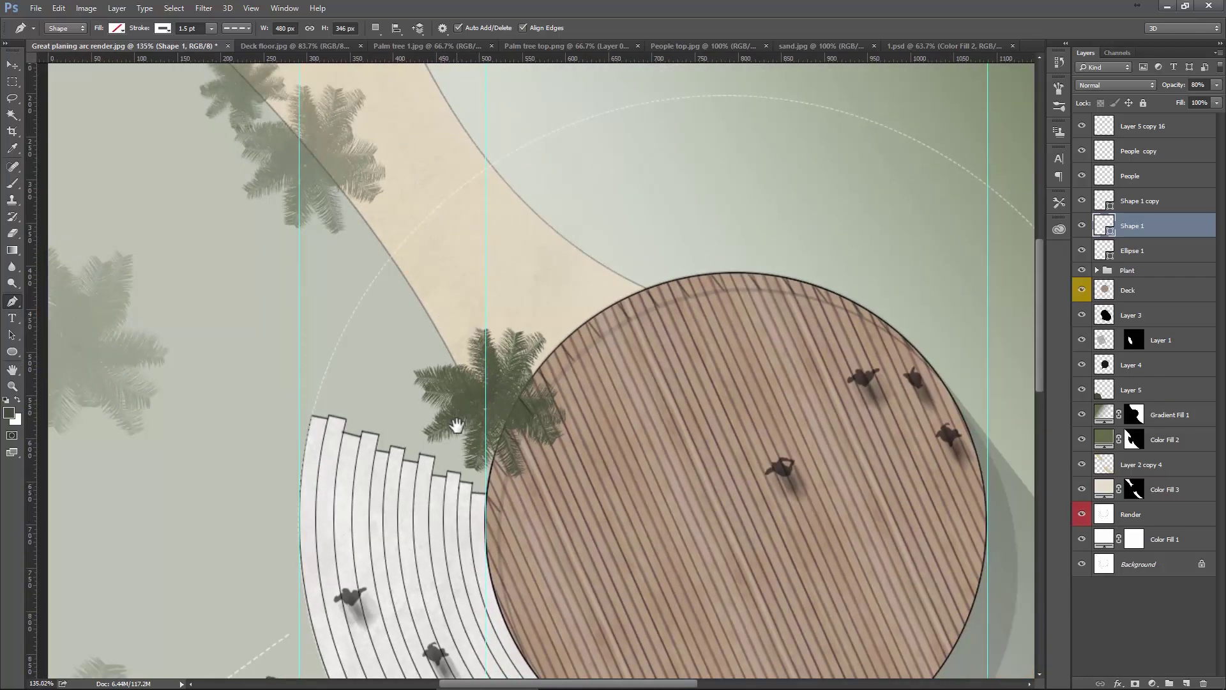
pyautogui.scroll(-3, 456, 426)
pyautogui.scroll(-2, 427, 478)
pyautogui.keyDown('alt'); pyautogui.scroll(1, 313, 434); pyautogui.keyUp('alt')
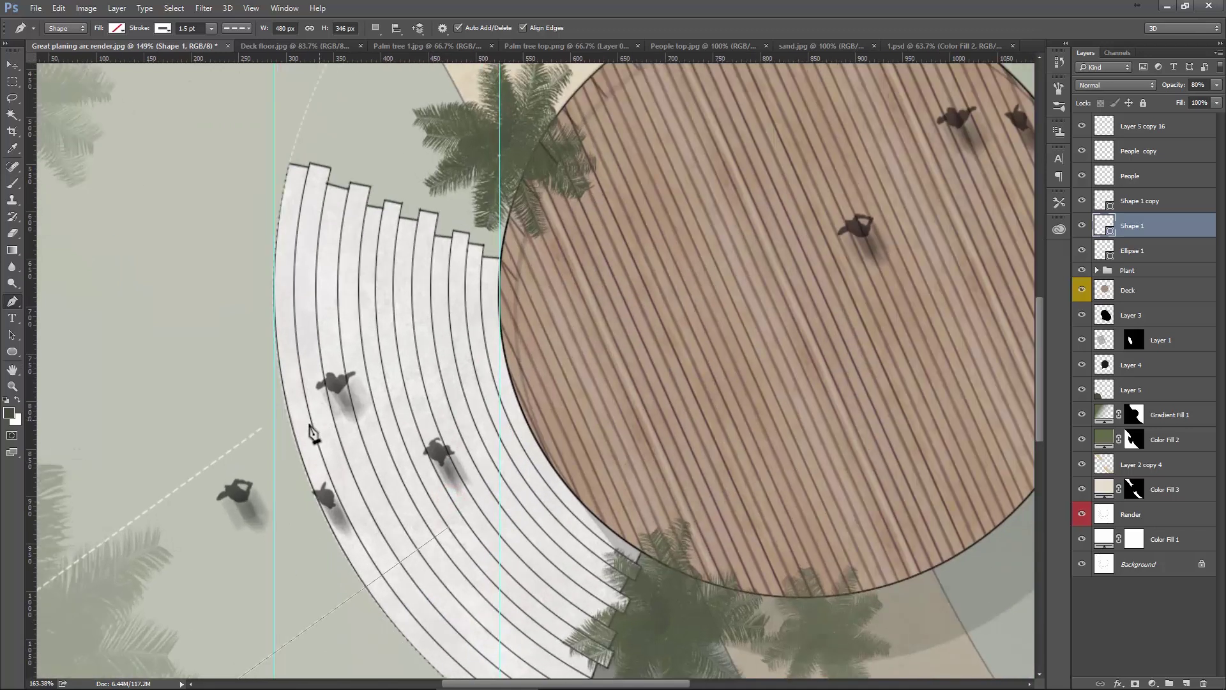
pyautogui.keyDown('alt'); pyautogui.scroll(1, 331, 391); pyautogui.keyUp('alt')
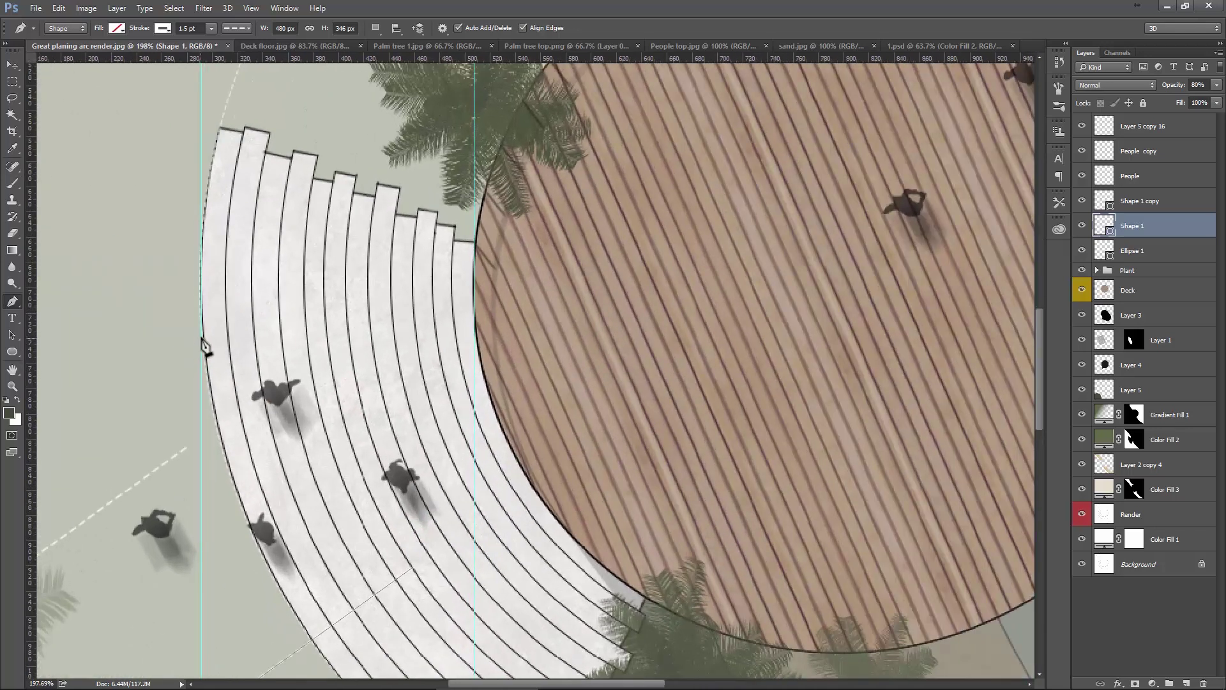
pyautogui.keyDown('alt'); pyautogui.scroll(1, 206, 313); pyautogui.keyUp('alt')
pyautogui.click(202, 303)
pyautogui.hotkey('ctrl', 'z')
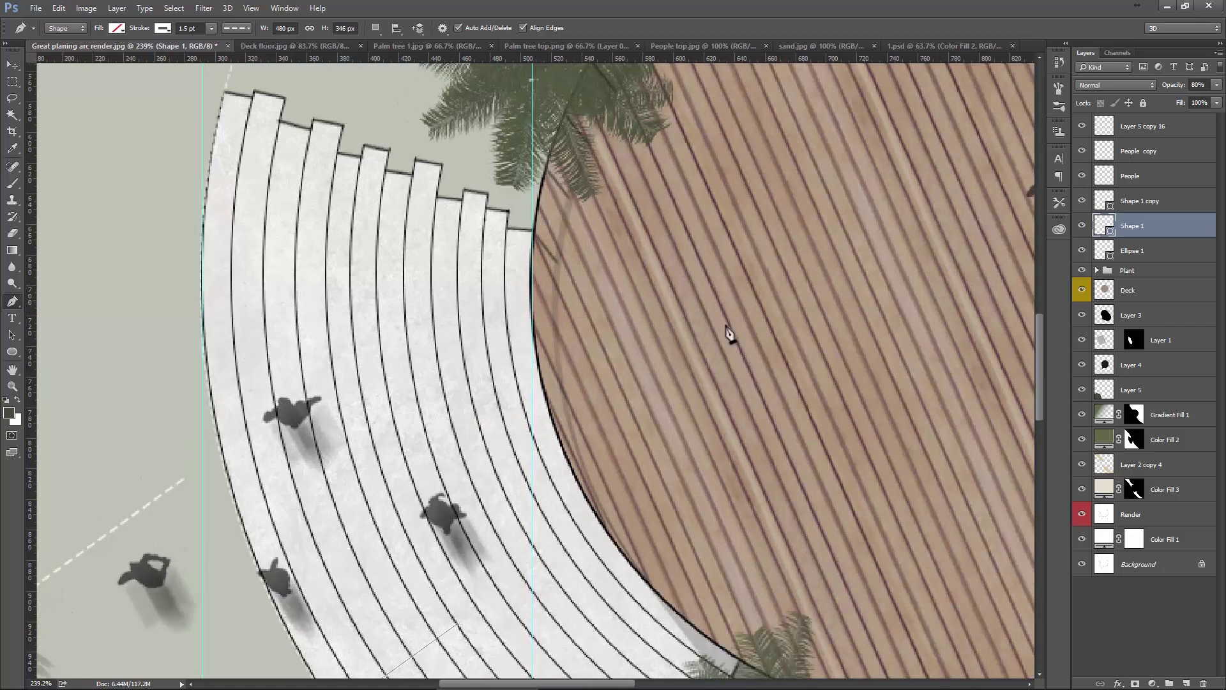
# Add a new layer named Section above Shape 1, keeping Shape drawing mode.
pyautogui.click(1185, 683)
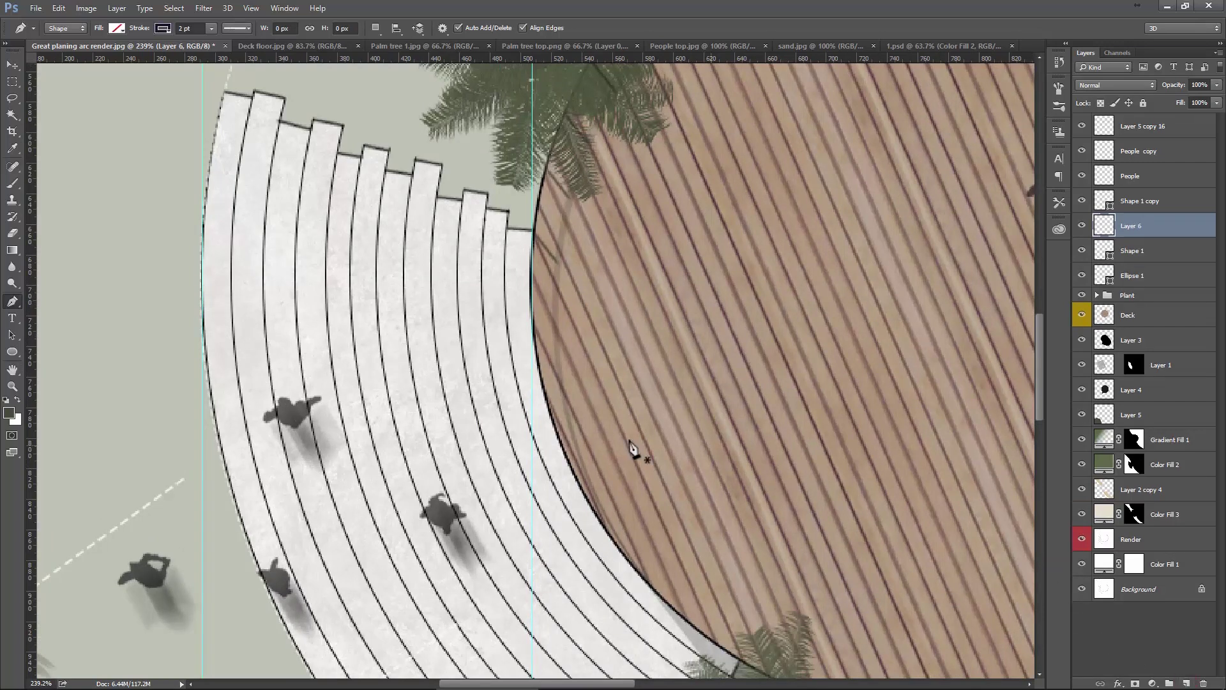
pyautogui.doubleClick(1130, 228)
pyautogui.write('n')
pyautogui.press('Return')
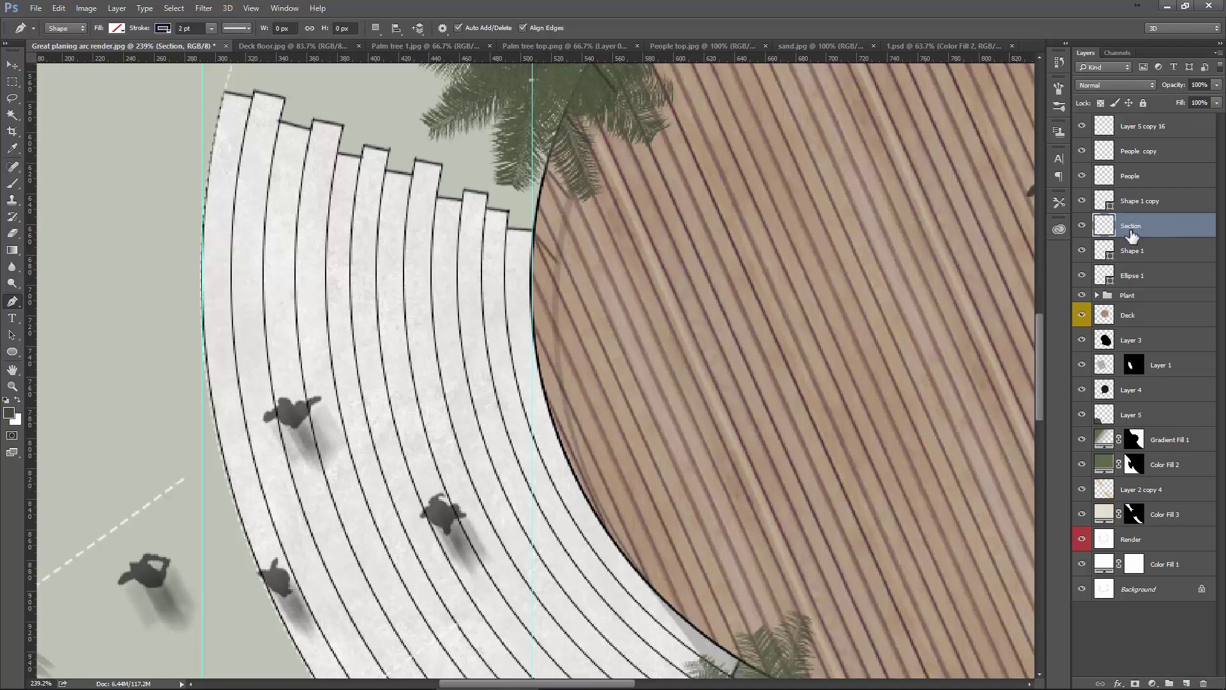
pyautogui.click(61, 29)
pyautogui.click(69, 42)
# Trace the section line from left of the stairs up each step to the deck edge.
pyautogui.moveTo(169, 322); pyautogui.dragTo(228, 355)
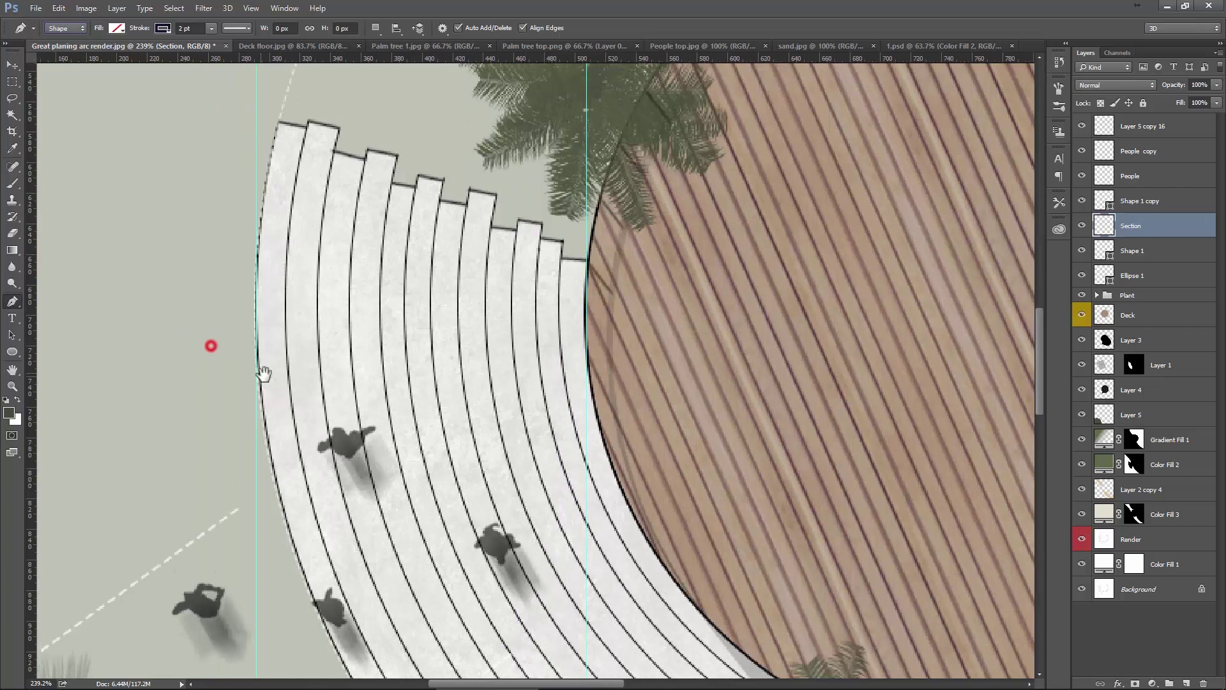
pyautogui.click(45, 350)
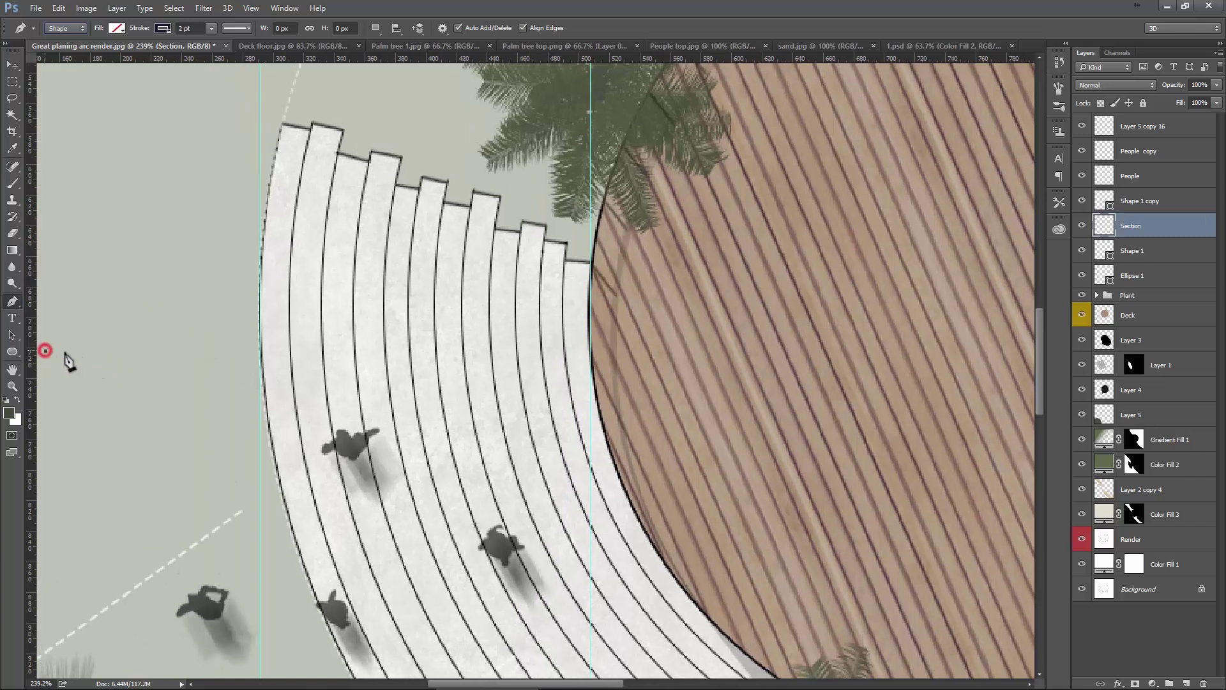
pyautogui.click(260, 351)
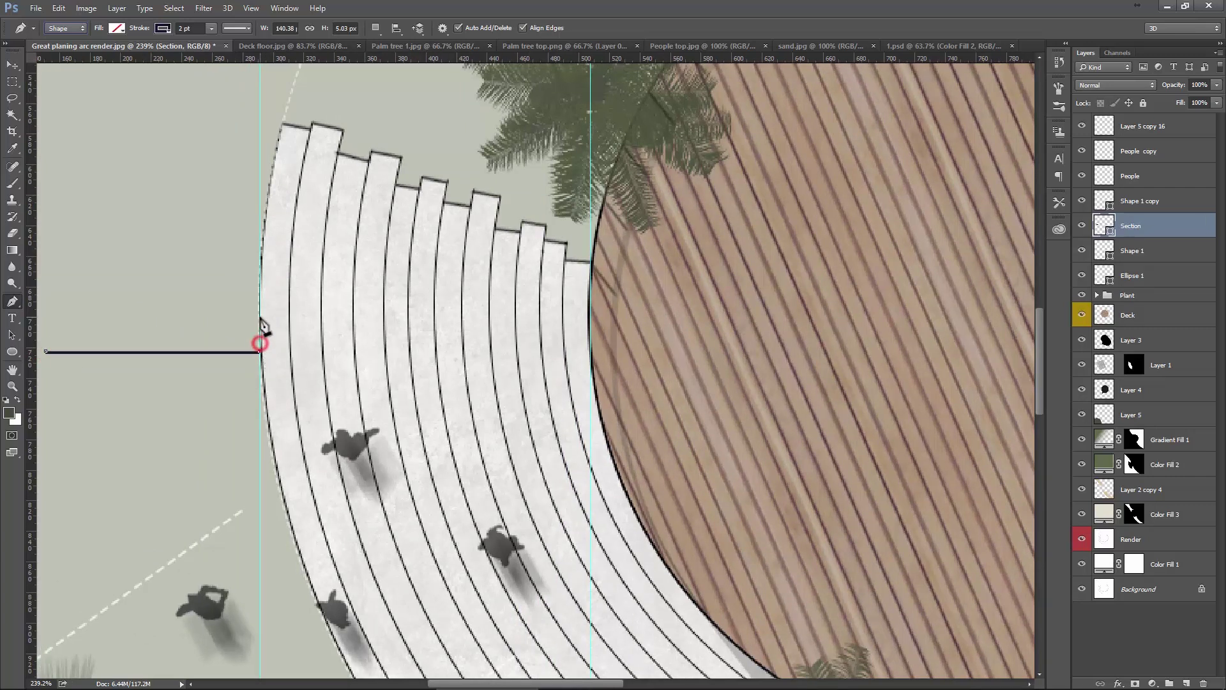
pyautogui.click(259, 322)
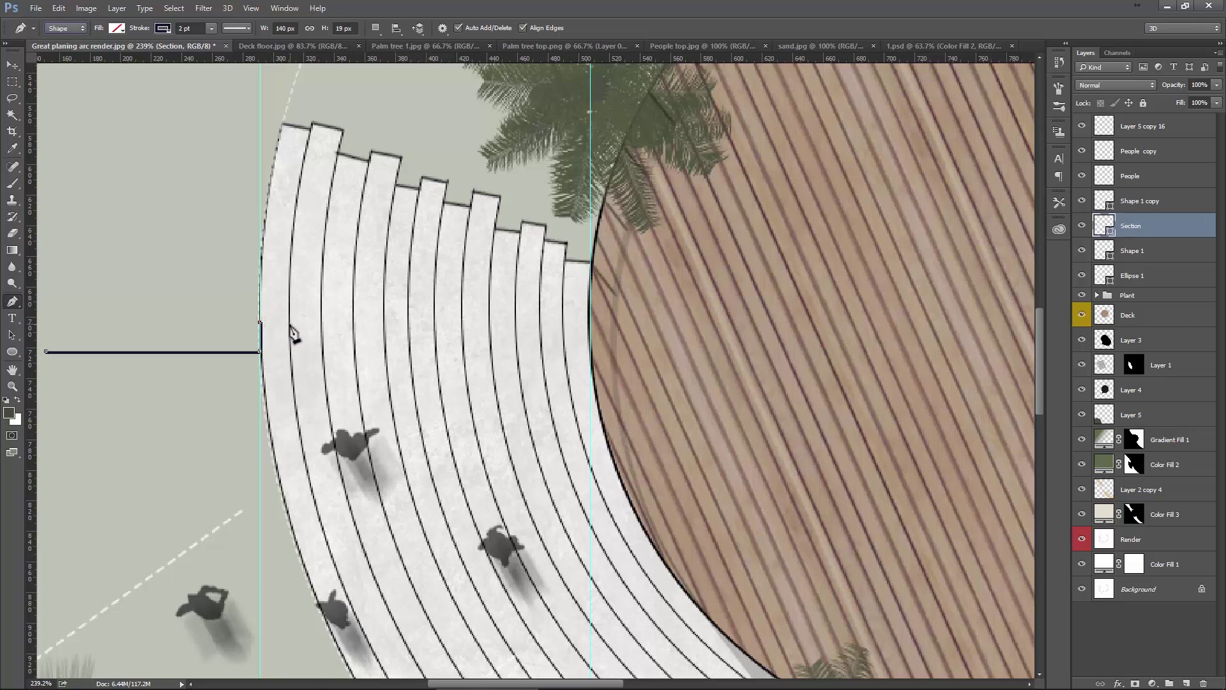
pyautogui.click(289, 323)
pyautogui.click(323, 304)
pyautogui.click(354, 286)
pyautogui.click(384, 268)
pyautogui.click(408, 254)
pyautogui.click(467, 207)
pyautogui.click(497, 199)
pyautogui.click(498, 176)
pyautogui.click(525, 176)
pyautogui.click(525, 153)
pyautogui.click(556, 153)
pyautogui.click(556, 132)
# Run the outline across the deck, down the right guide, then move the shape up.
pyautogui.moveTo(686, 173); pyautogui.dragTo(502, 274)
pyautogui.moveTo(633, 279); pyautogui.dragTo(469, 273)
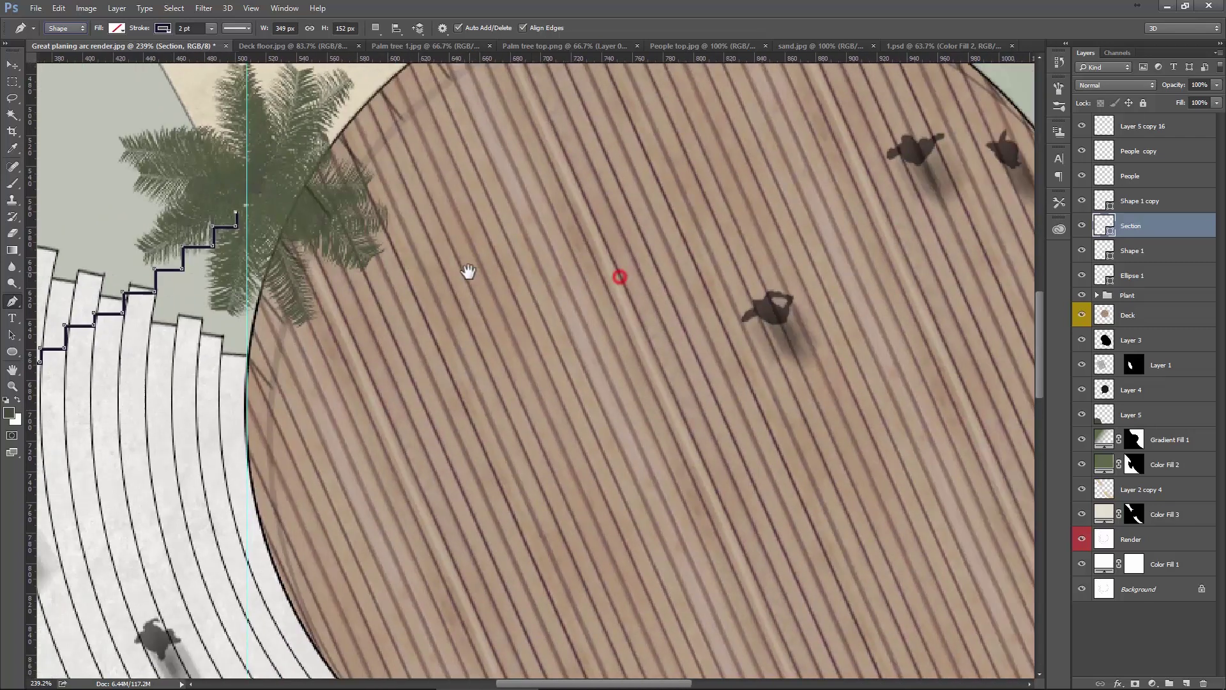
pyautogui.moveTo(638, 280); pyautogui.dragTo(487, 280)
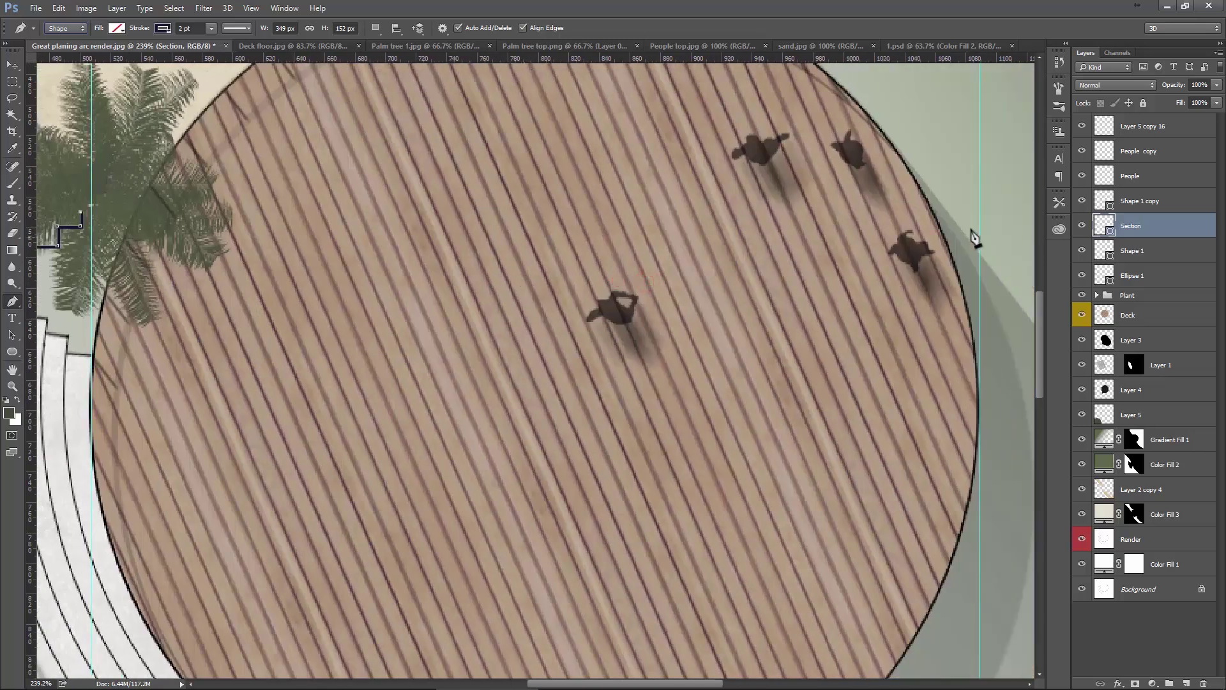
pyautogui.click(980, 211)
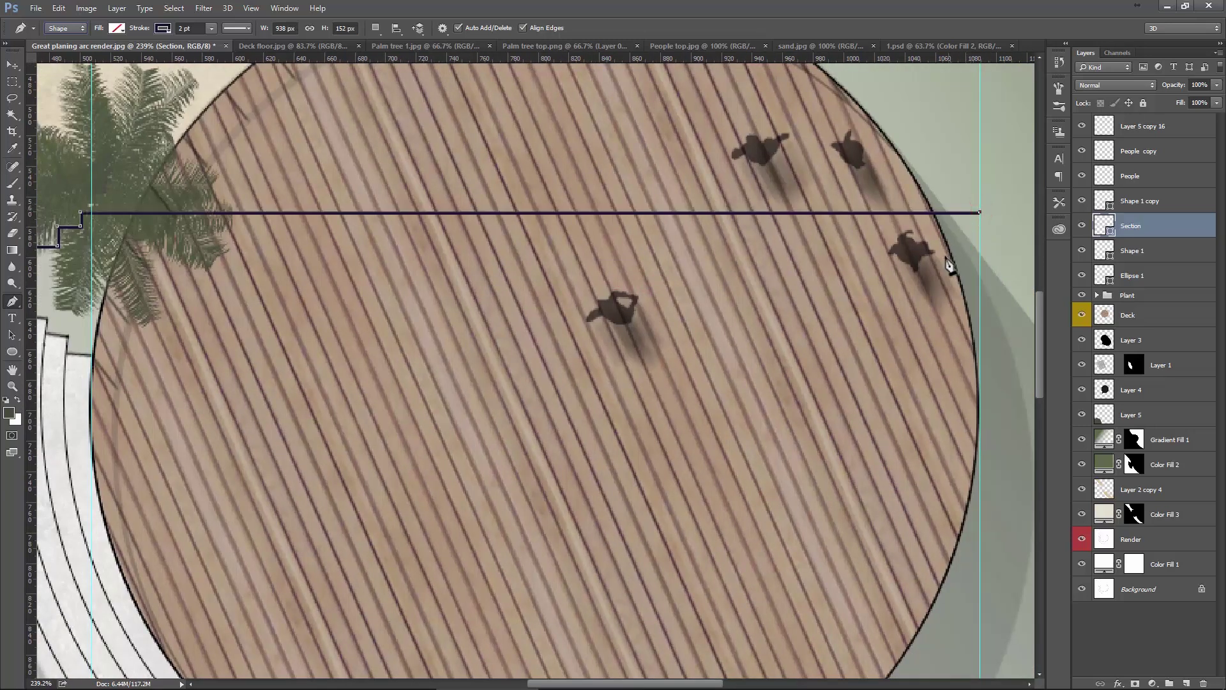
pyautogui.keyDown('alt'); pyautogui.click(880, 291); pyautogui.keyUp('alt')
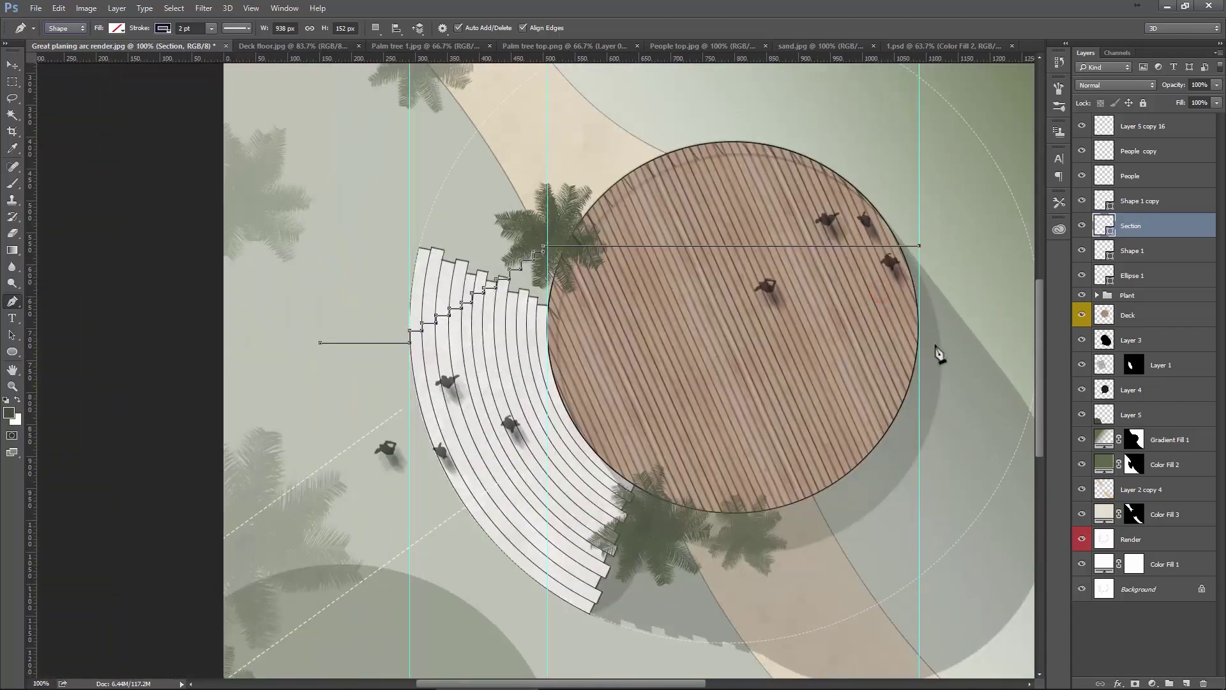
pyautogui.click(919, 419)
pyautogui.click(12, 64)
pyautogui.moveTo(688, 286)
pyautogui.mouseDown()
pyautogui.moveTo(687, 133)
pyautogui.moveTo(673, 263)
pyautogui.mouseUp()
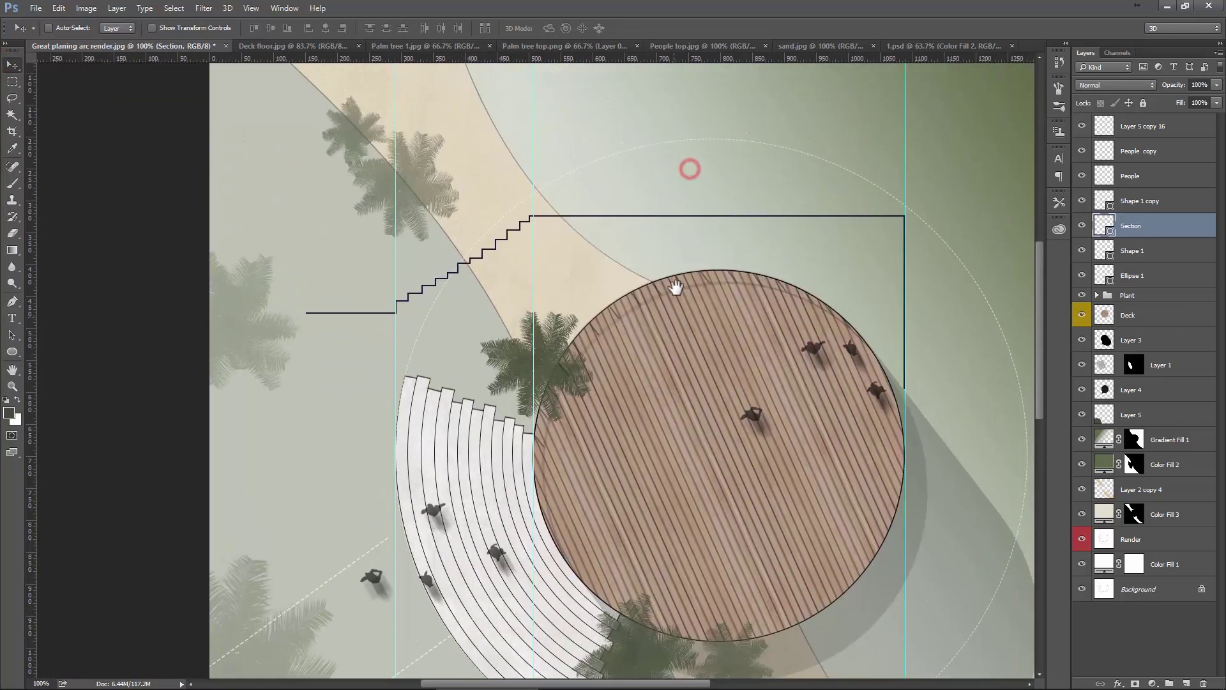
# Nudge the section line higher and shift two palm trees up-left.
pyautogui.moveTo(743, 307)
pyautogui.mouseDown()
pyautogui.moveTo(743, 185)
pyautogui.moveTo(717, 328)
pyautogui.mouseUp()
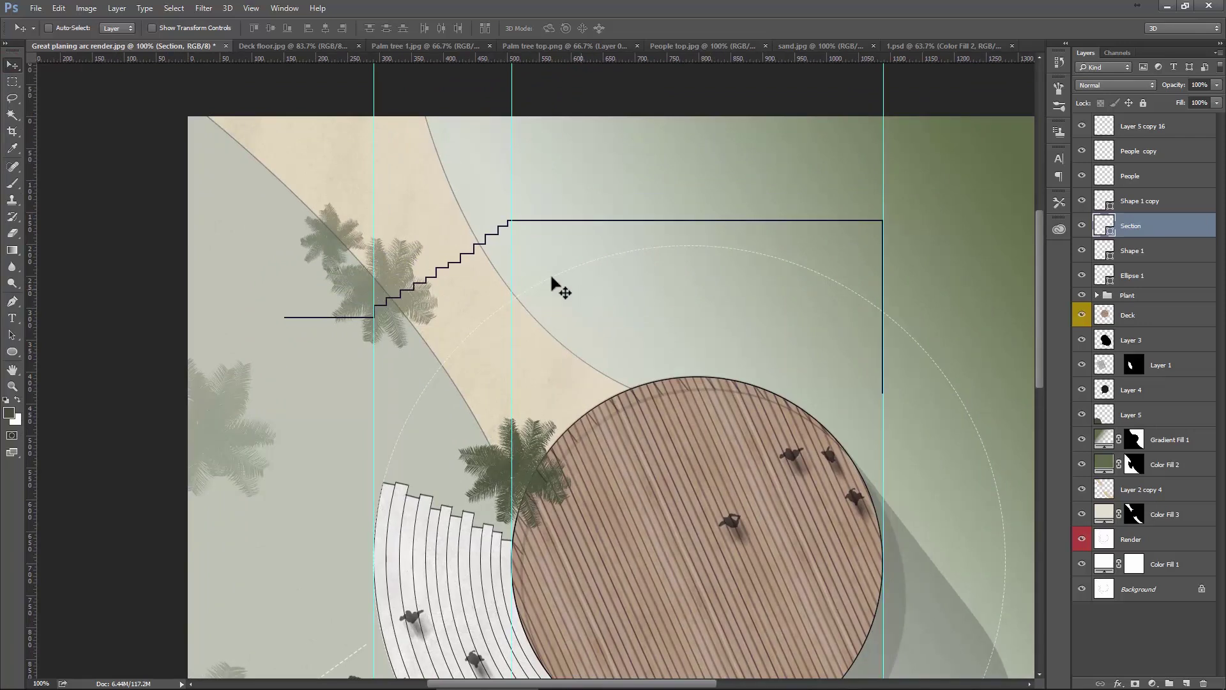
pyautogui.click(71, 29)
pyautogui.moveTo(328, 232); pyautogui.dragTo(277, 159)
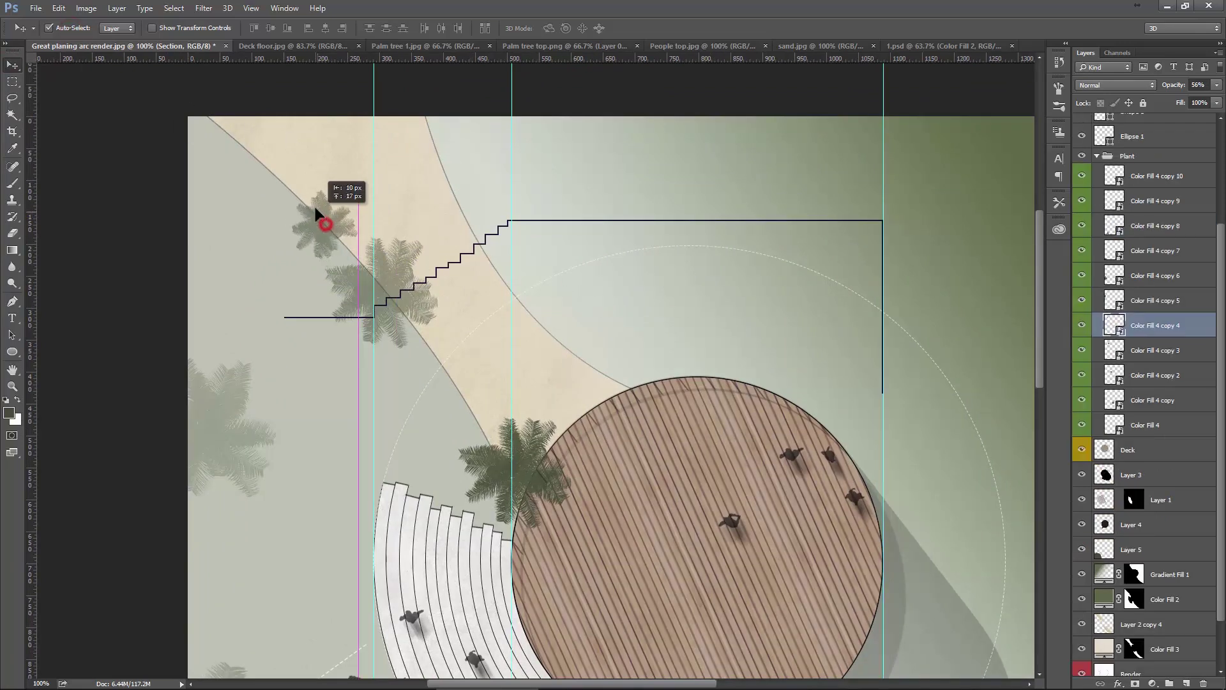
pyautogui.moveTo(387, 265)
pyautogui.mouseDown()
pyautogui.moveTo(347, 200)
pyautogui.moveTo(290, 168)
pyautogui.mouseUp()
pyautogui.click(376, 224)
pyautogui.scroll(2, 478, 246)
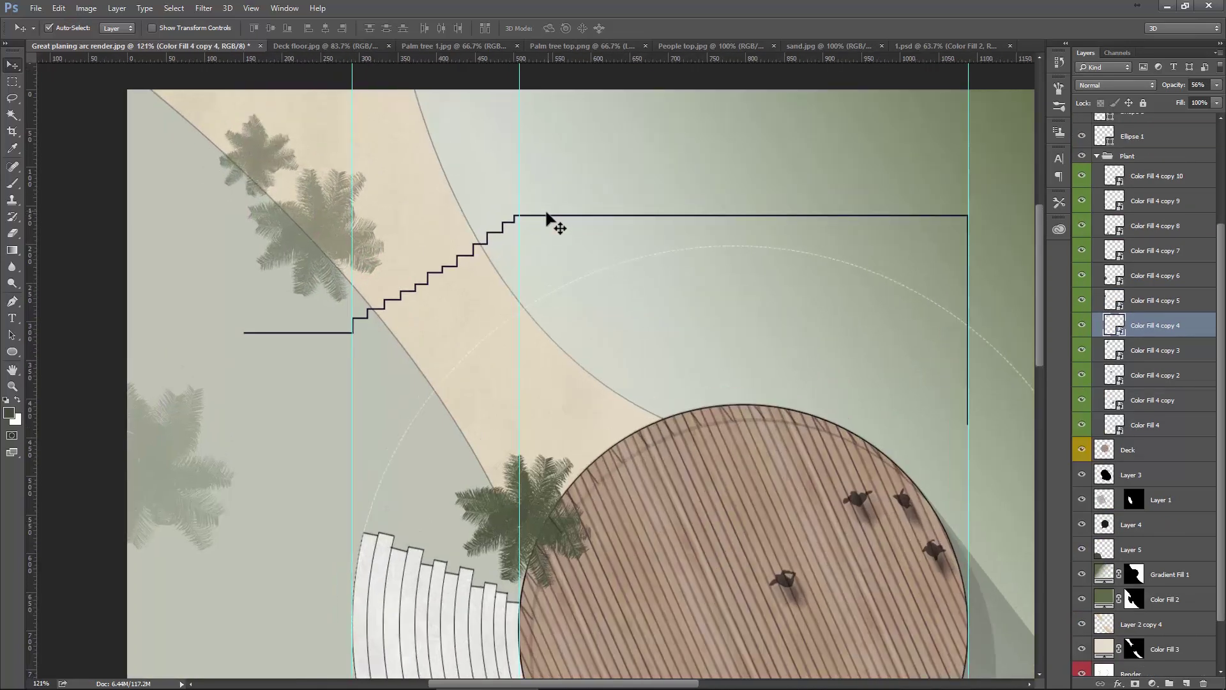
# Select the Section shape and thin its stroke to 1 pt.
pyautogui.click(546, 216)
pyautogui.click(1081, 225)
pyautogui.scroll(2, 498, 221)
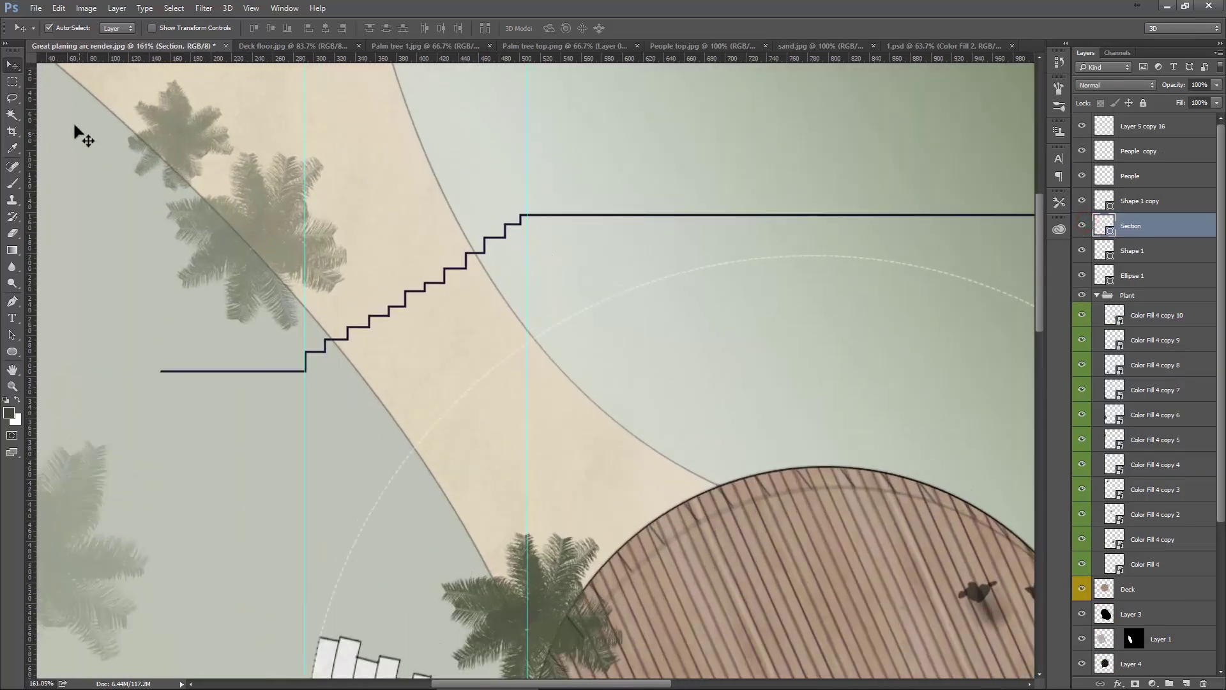
pyautogui.click(12, 300)
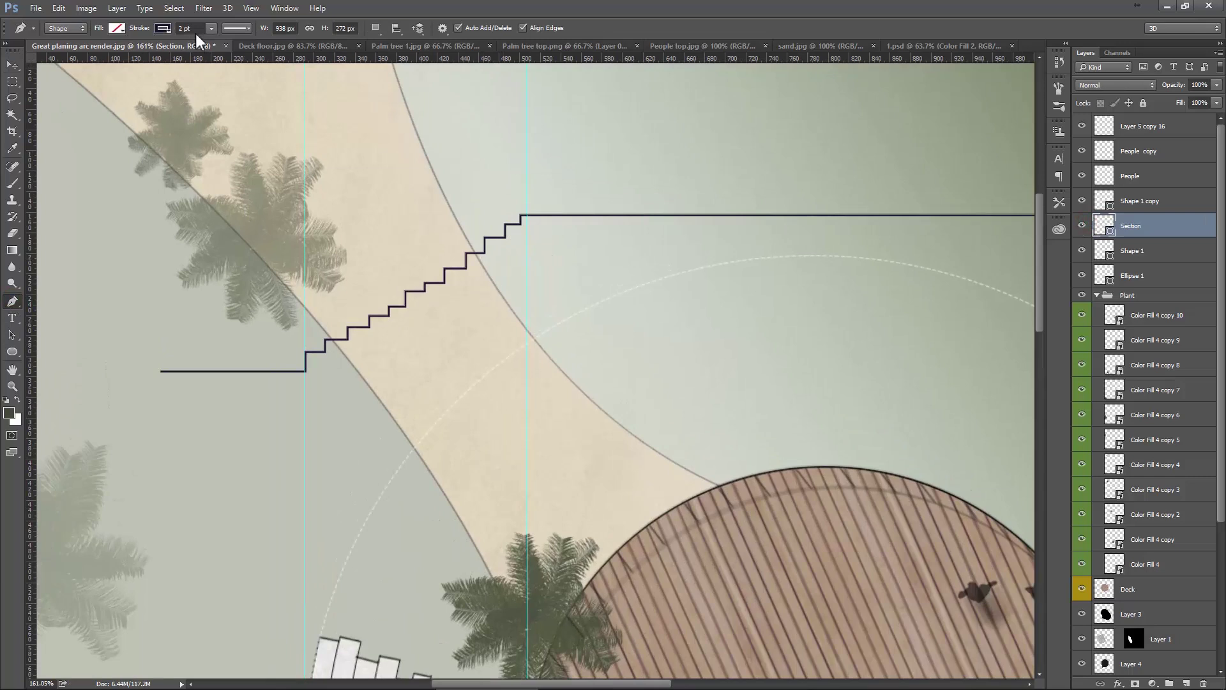
pyautogui.press('Escape')
pyautogui.write('1')
pyautogui.press('Return')
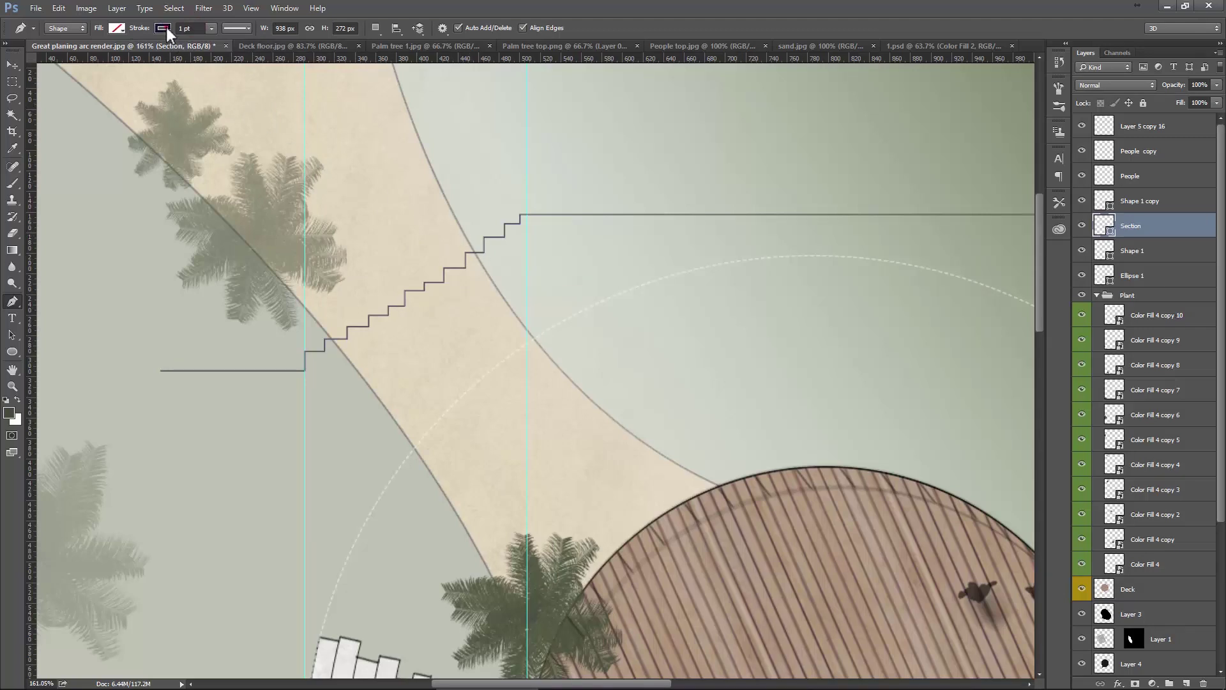
# Change the Section shape's stroke colour to white.
pyautogui.click(167, 28)
pyautogui.click(100, 95)
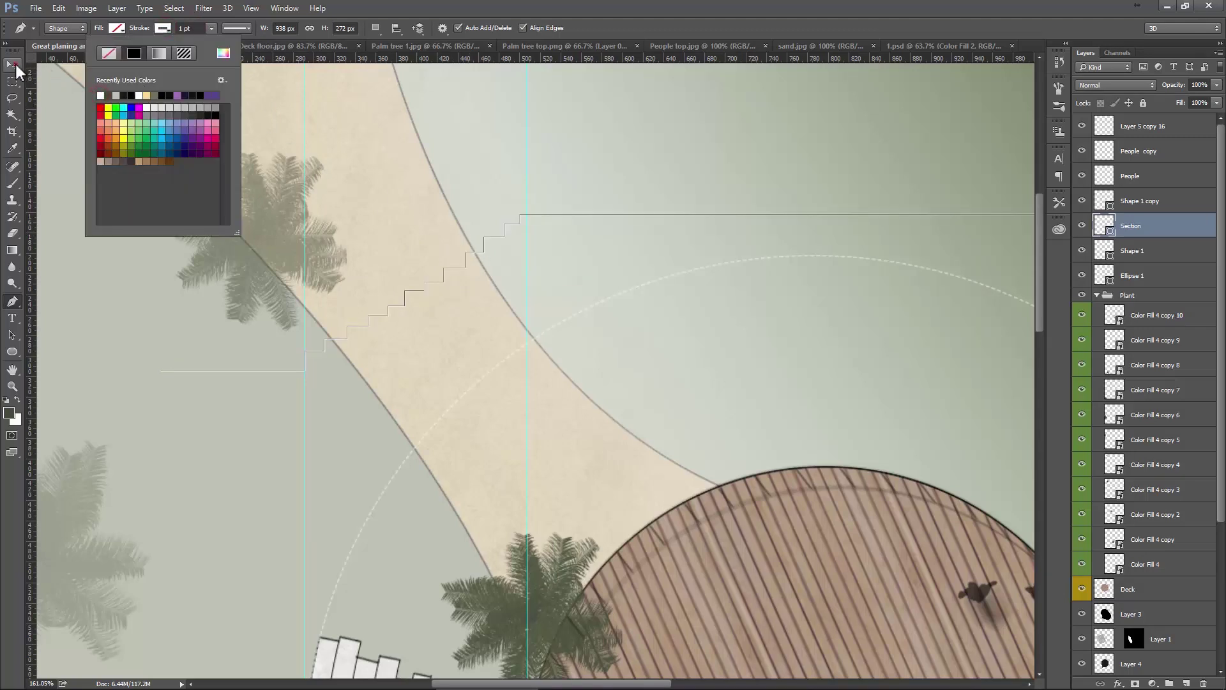
pyautogui.click(12, 65)
pyautogui.scroll(-2, 493, 295)
pyautogui.scroll(-2, 603, 295)
pyautogui.click(733, 301)
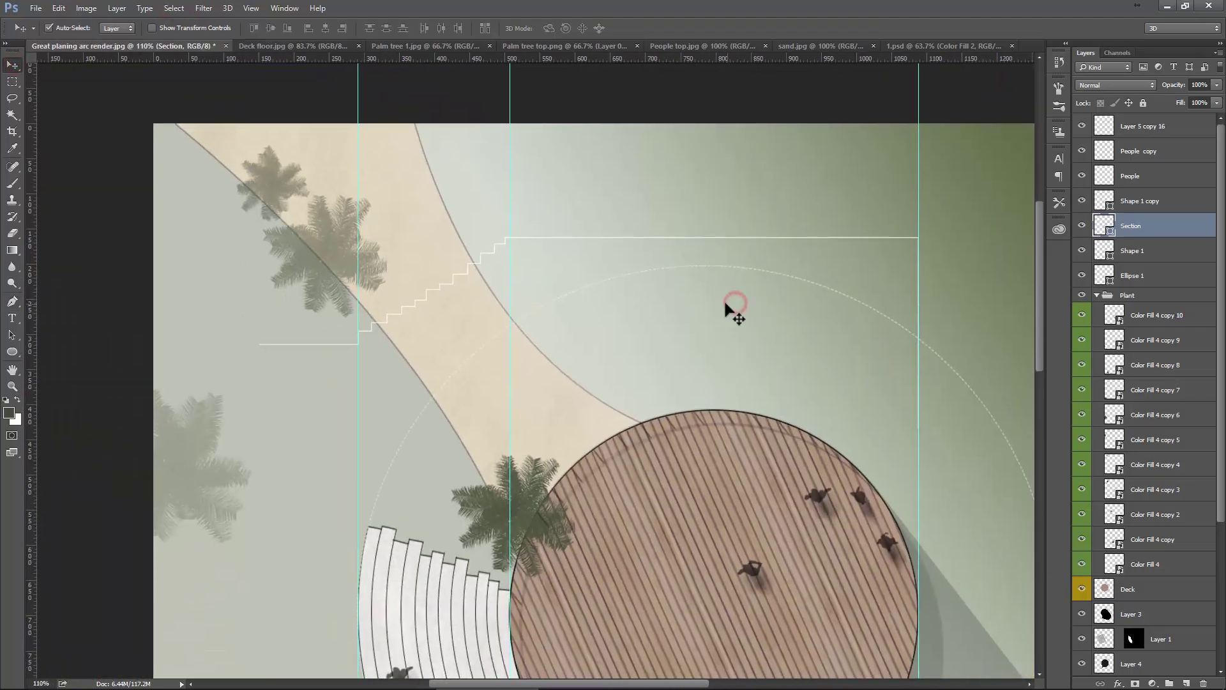
pyautogui.scroll(1, 726, 306)
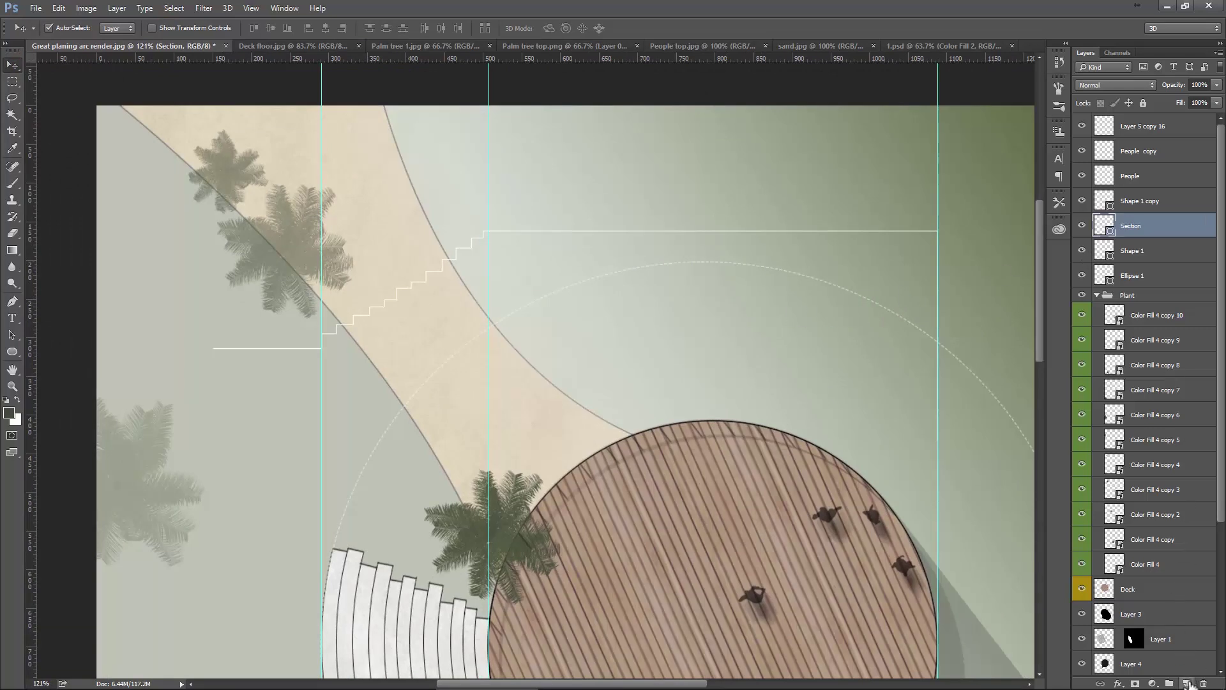
# Add a new layer and set up a 1 px Brush.
pyautogui.click(1186, 683)
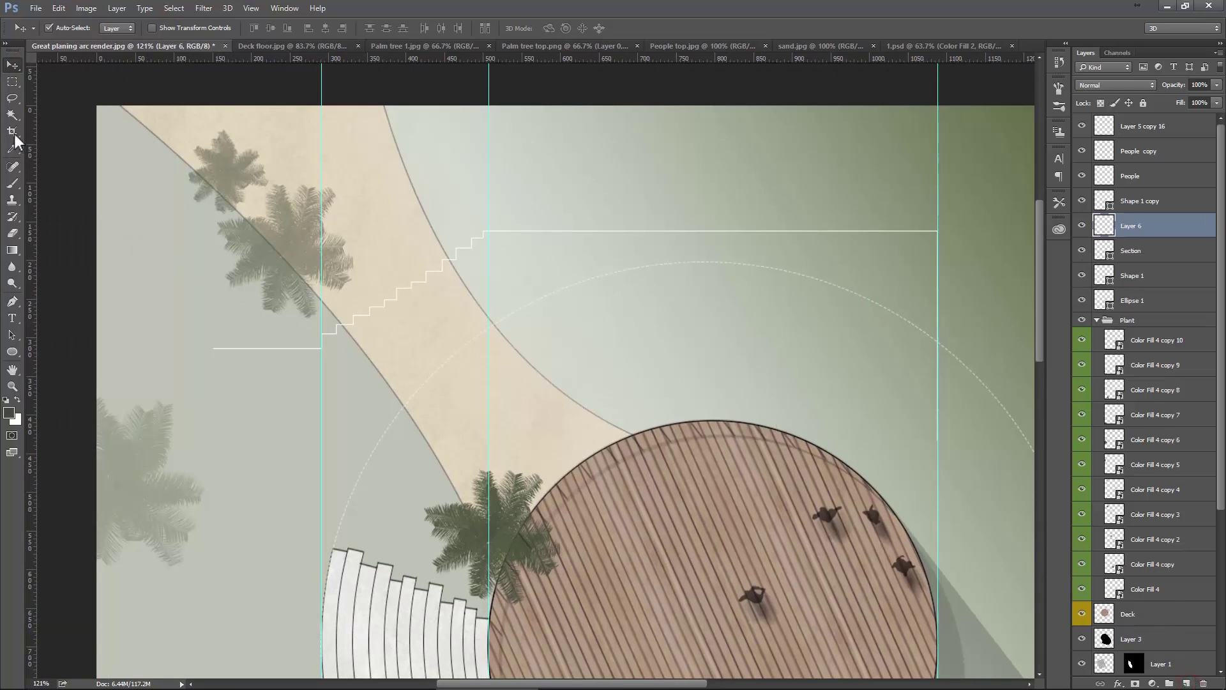
pyautogui.click(12, 184)
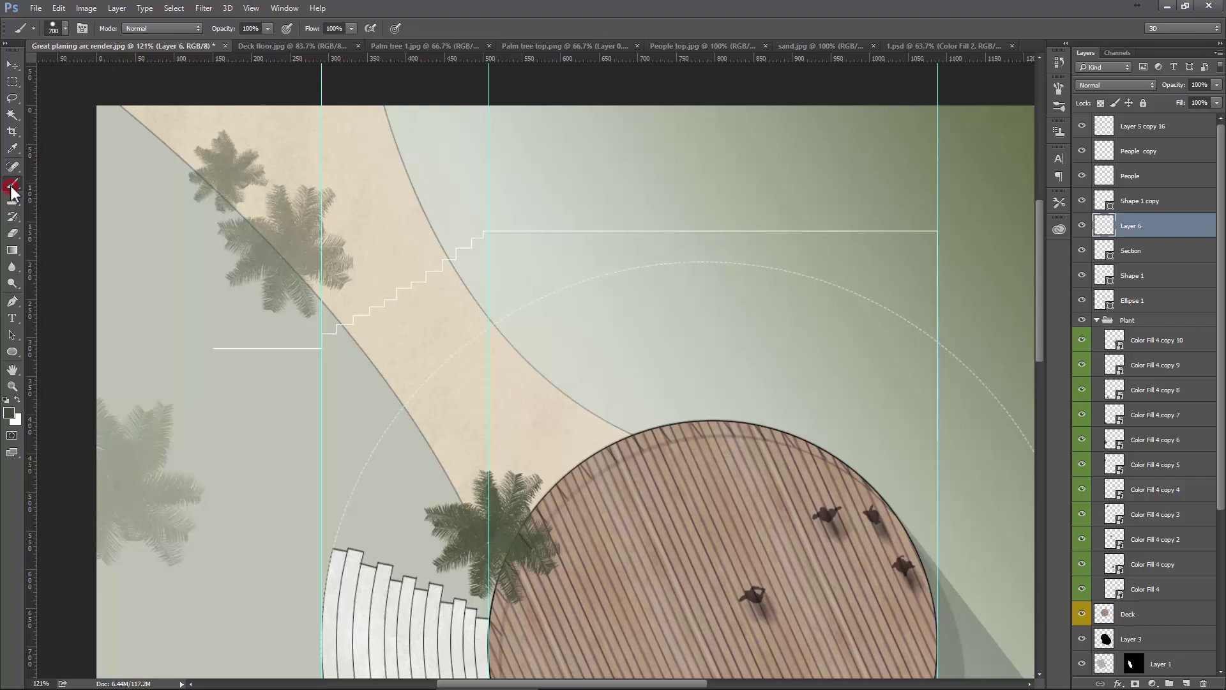
pyautogui.click(65, 29)
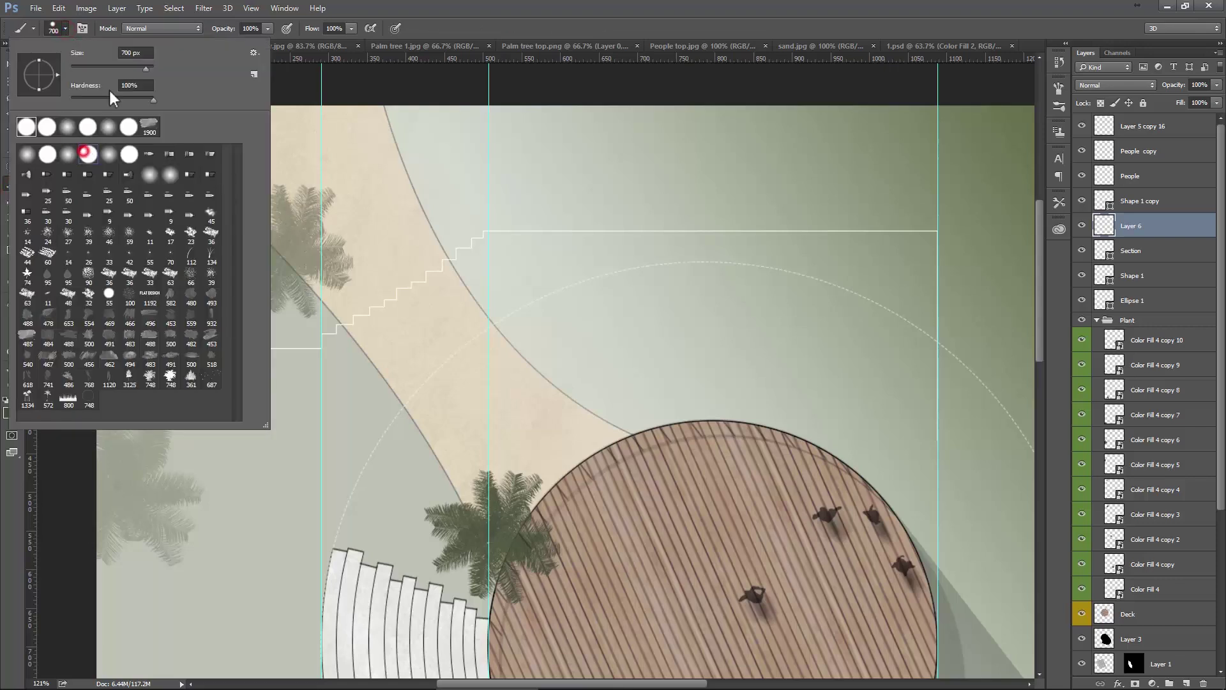
pyautogui.write('1')
pyautogui.press('Return')
# Paint curved white ground lines across the plan, undoing a stray stroke.
pyautogui.click(487, 231)
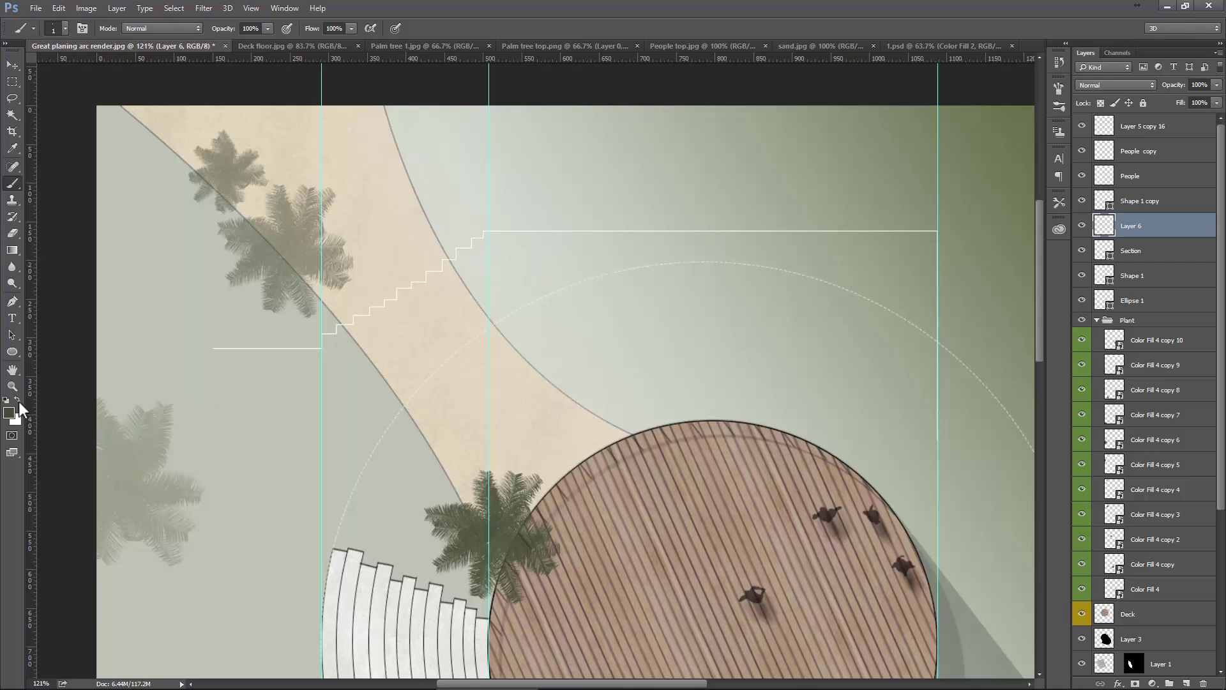
pyautogui.click(448, 223)
pyautogui.scroll(-1, 154, 346)
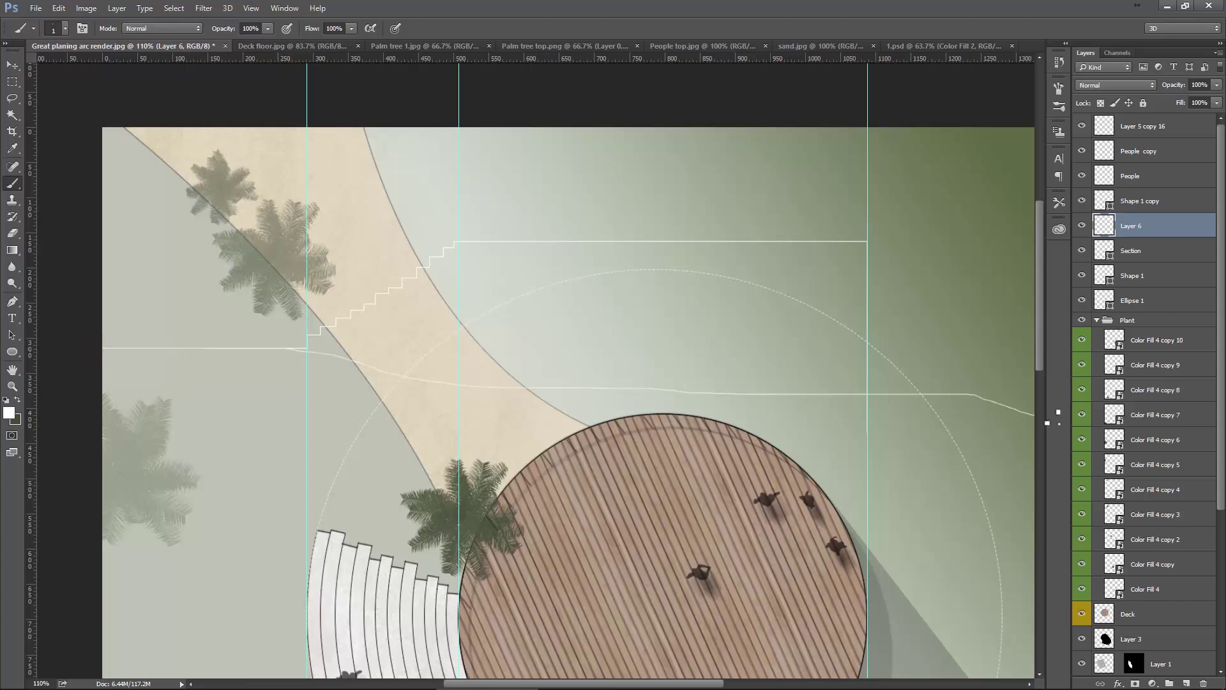
pyautogui.hotkey('ctrl', 'z')
pyautogui.scroll(-1, 840, 373)
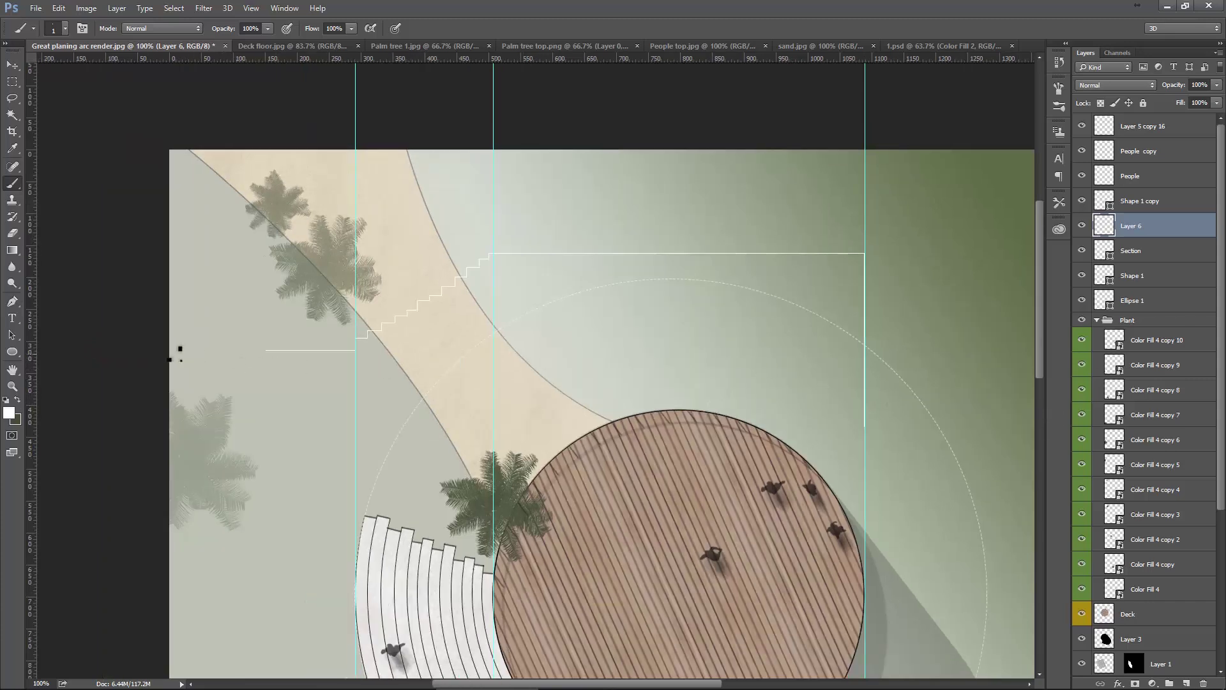
pyautogui.moveTo(252, 353); pyautogui.dragTo(443, 375)
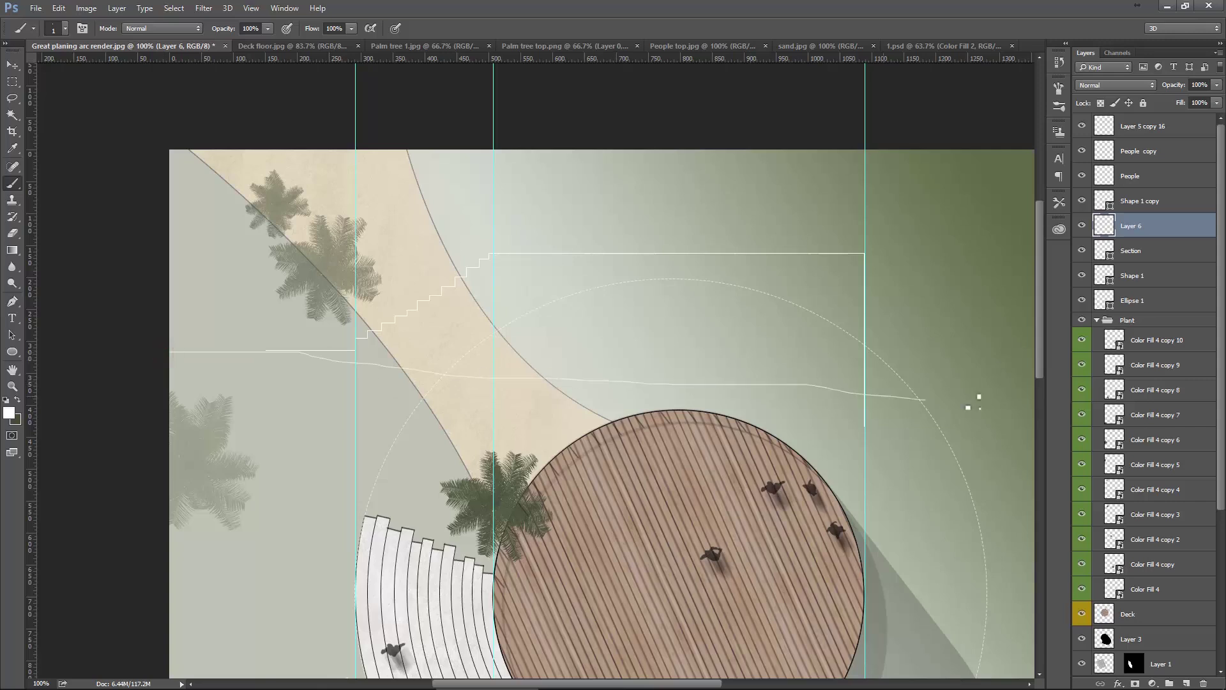
pyautogui.press('v')
pyautogui.scroll(2, 325, 358)
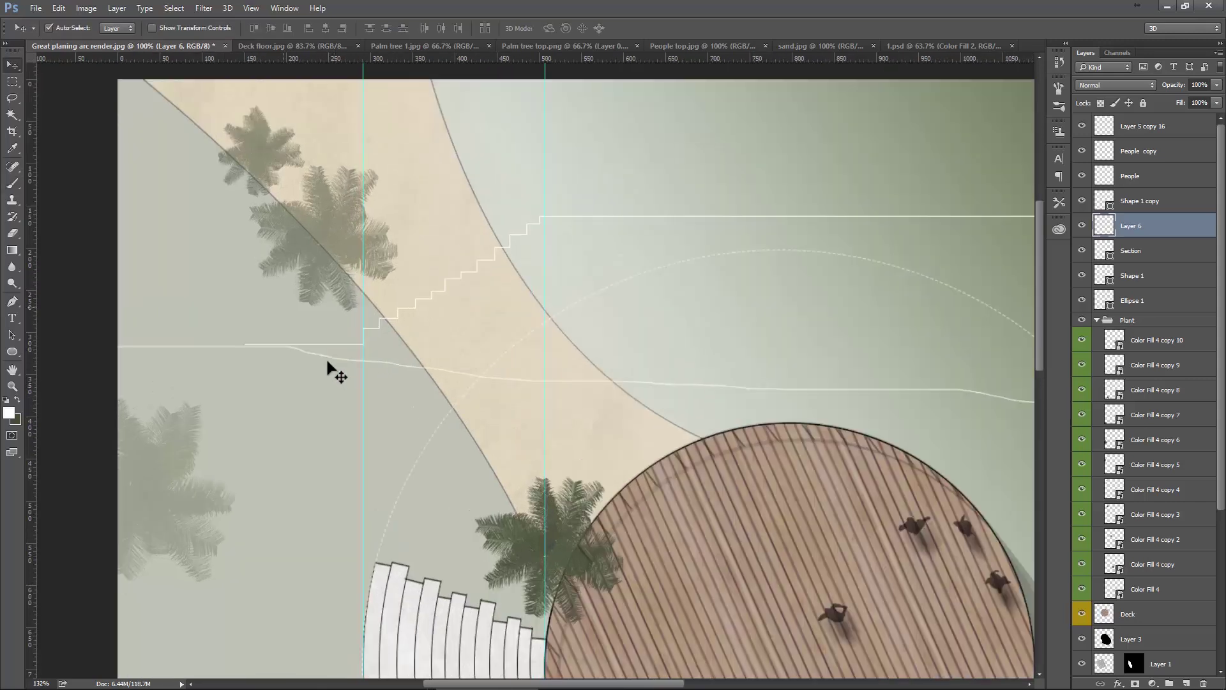
pyautogui.scroll(2, 319, 350)
pyautogui.scroll(1, 319, 350)
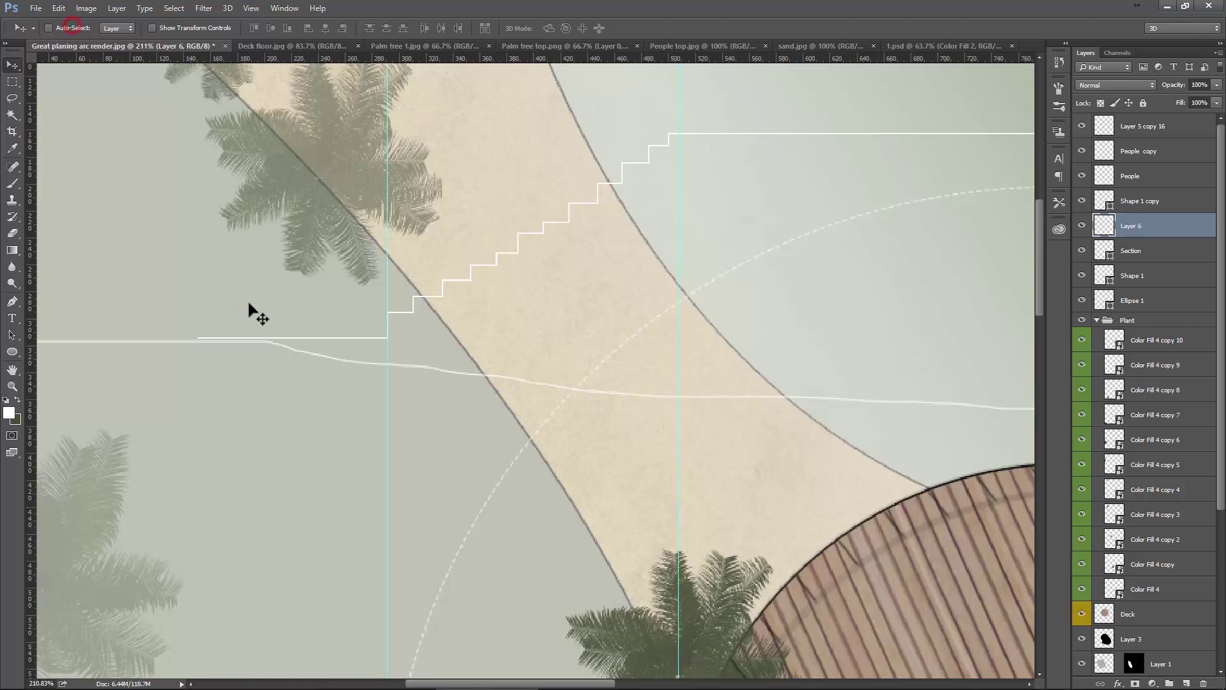
pyautogui.scroll(-1, 269, 338)
pyautogui.scroll(-1, 410, 358)
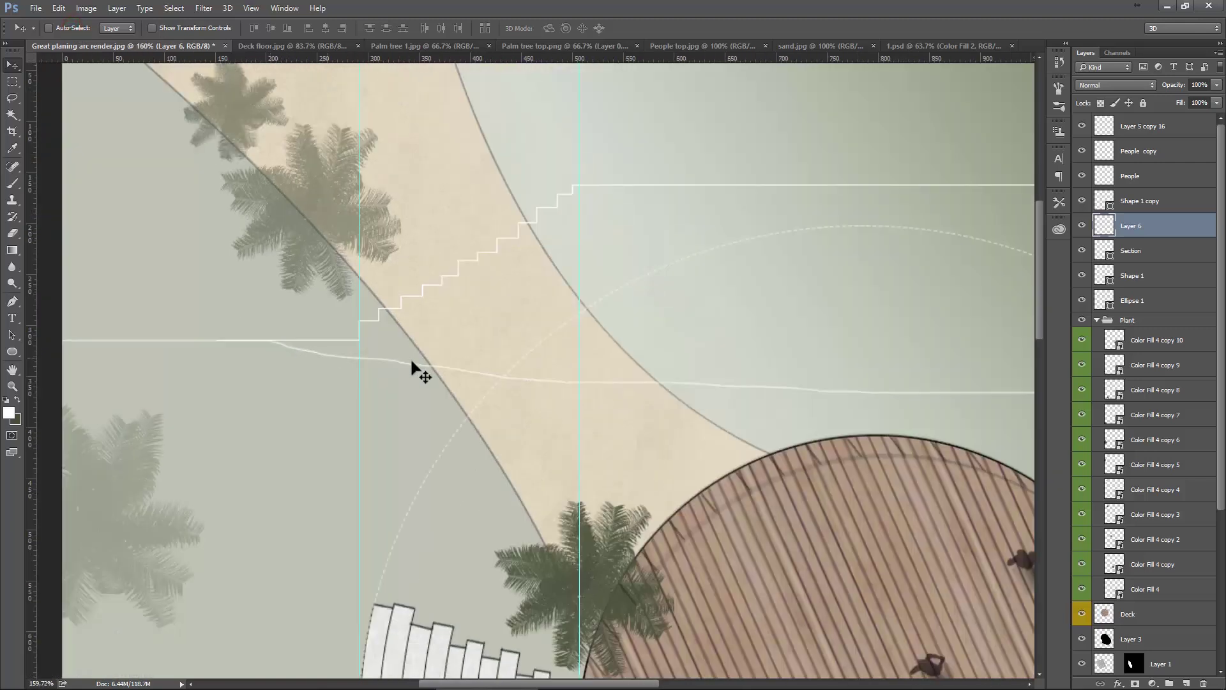
pyautogui.scroll(-1, 409, 362)
pyautogui.scroll(-1, 409, 362)
pyautogui.press('b')
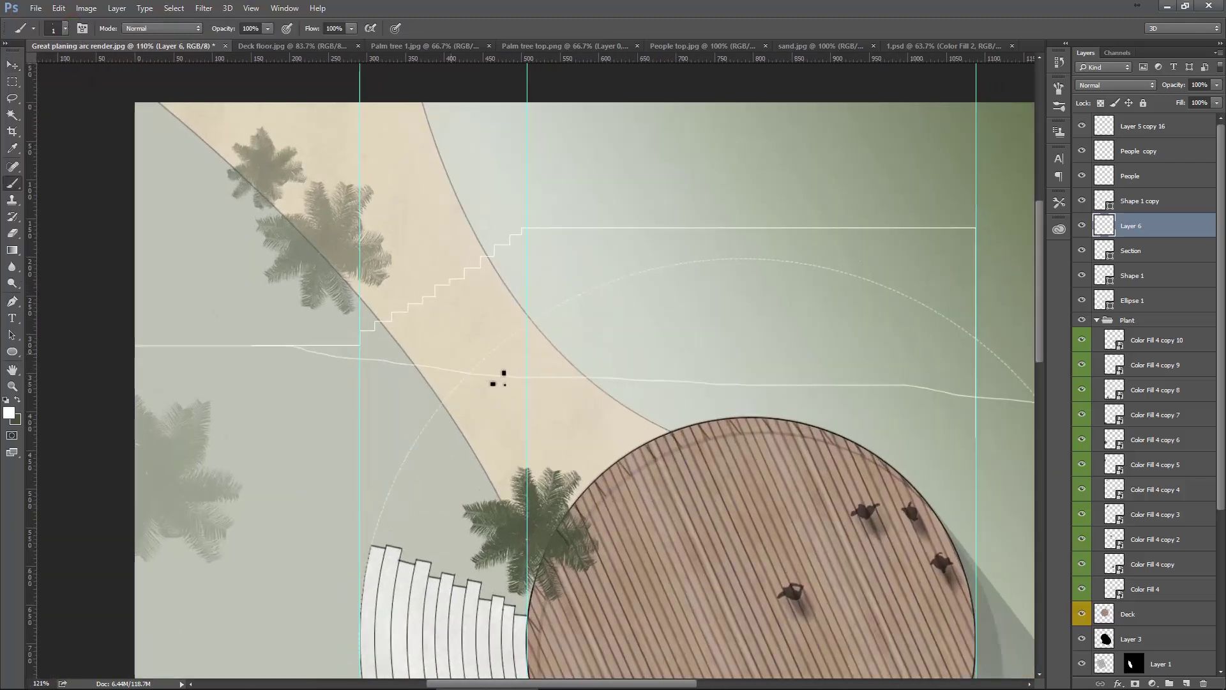
pyautogui.moveTo(514, 377); pyautogui.dragTo(396, 357)
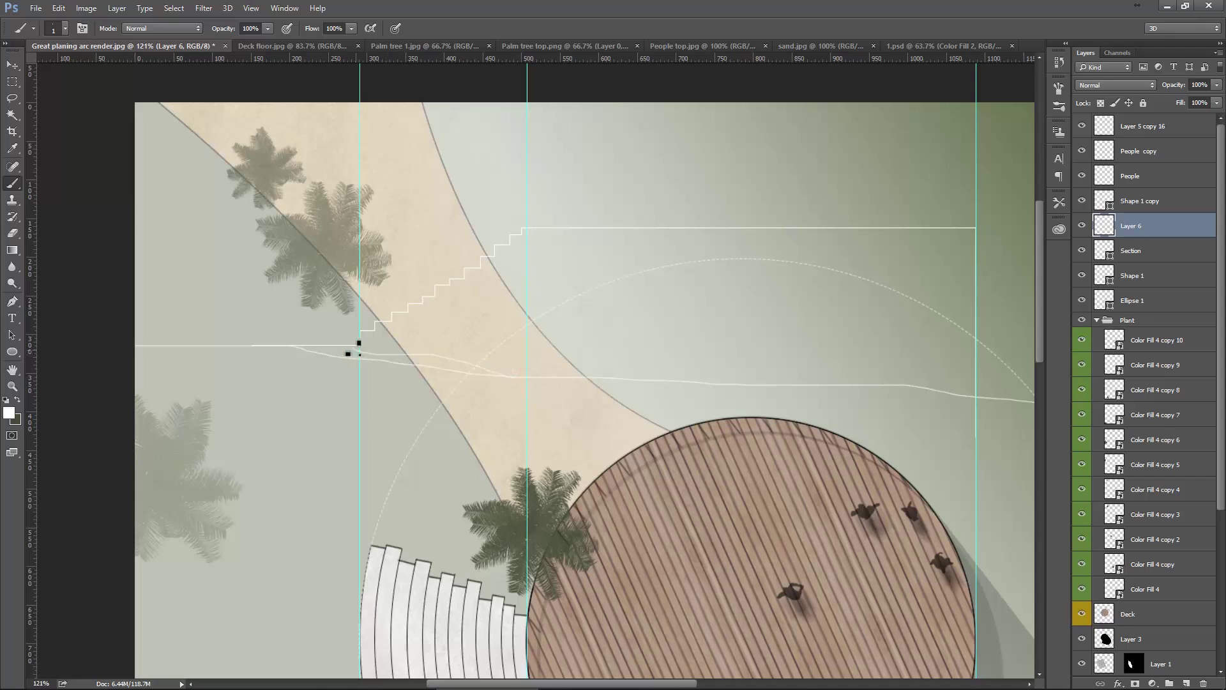
pyautogui.scroll(3, 504, 365)
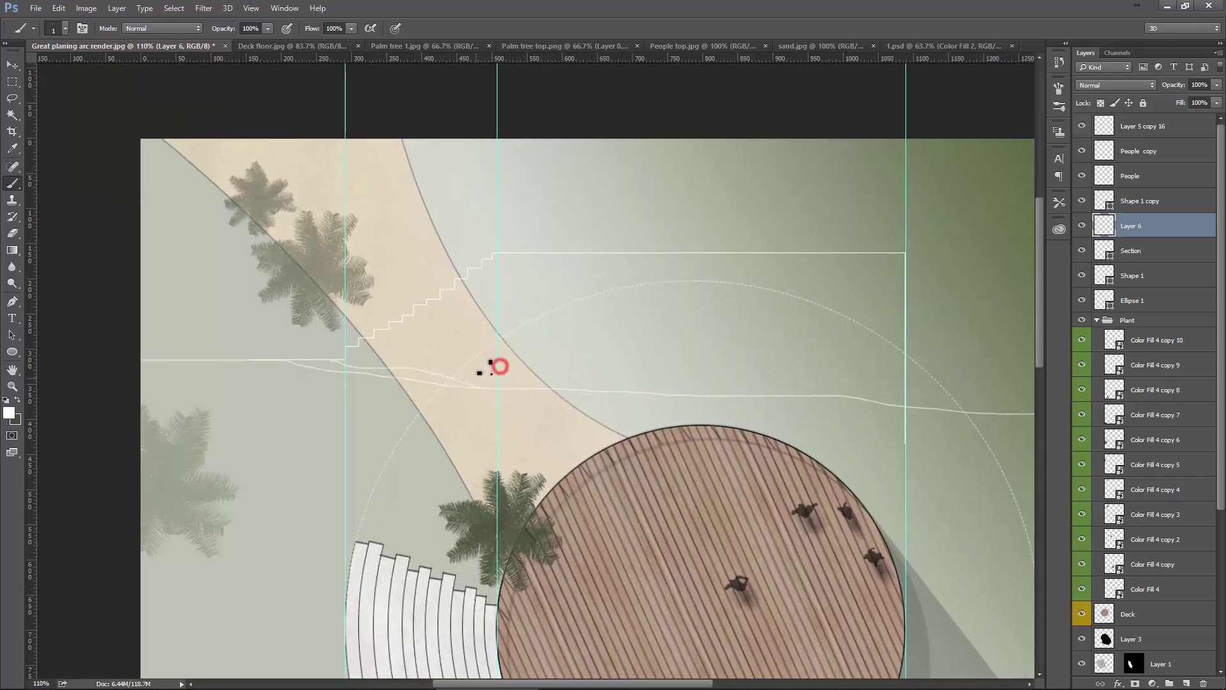
pyautogui.scroll(1, 469, 308)
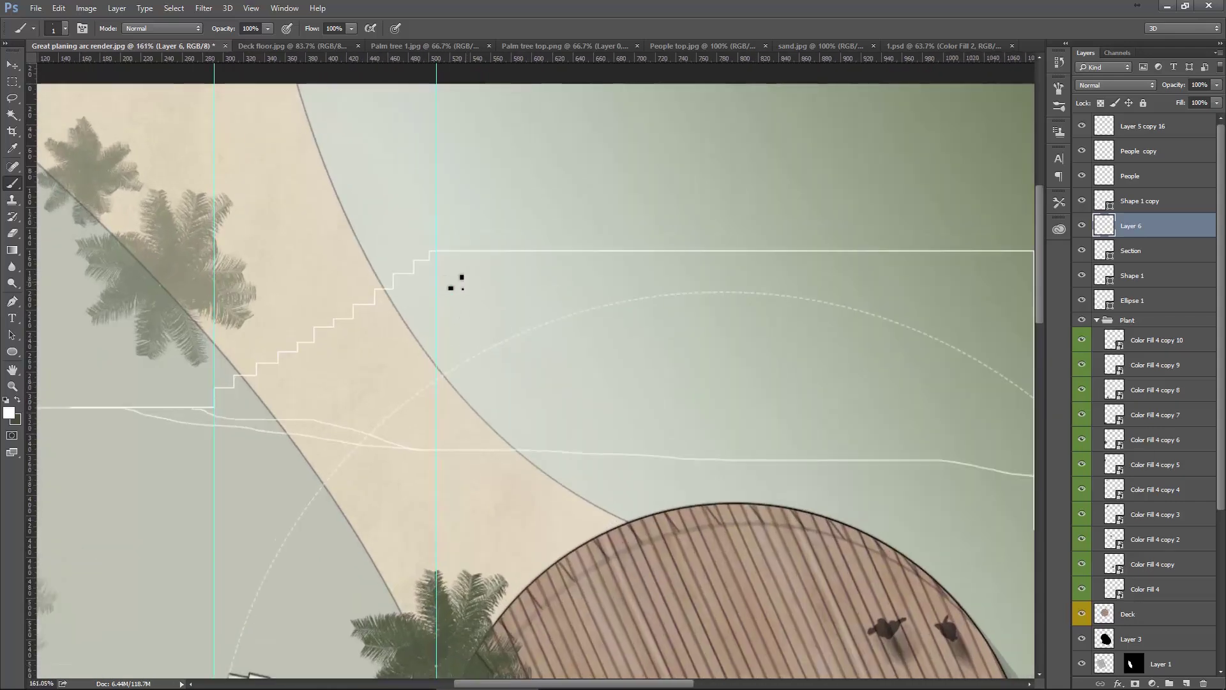
pyautogui.scroll(1, 465, 287)
pyautogui.scroll(1, 485, 307)
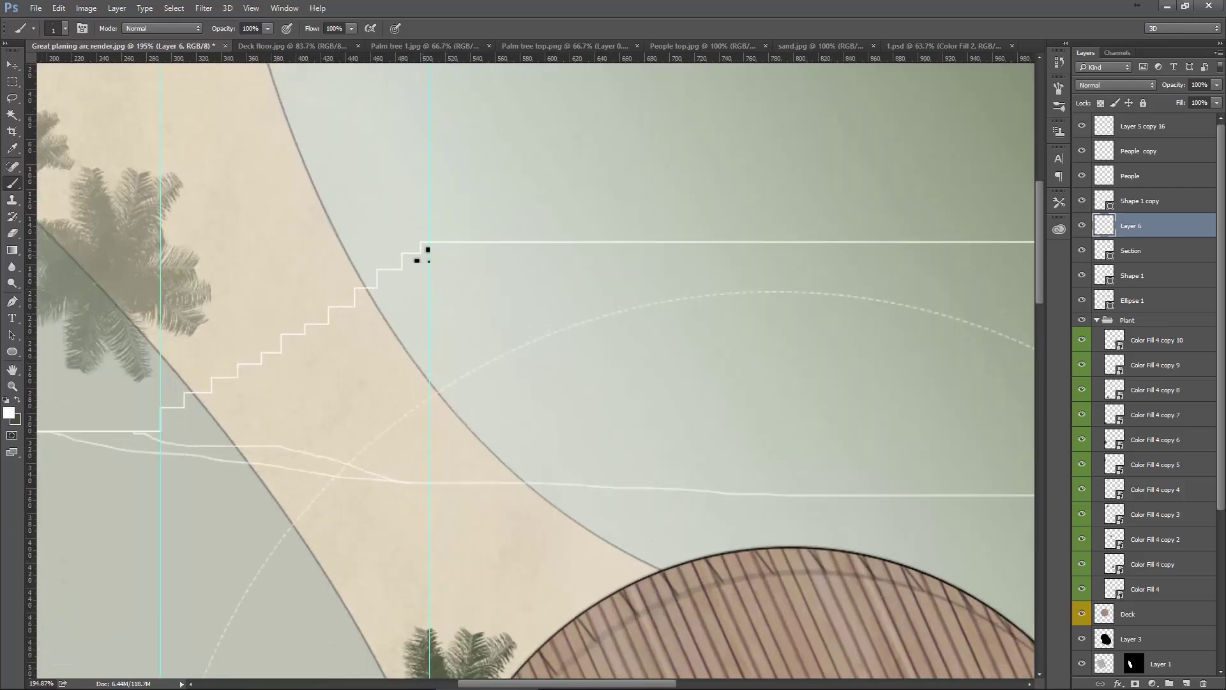
# Draw white horizontal lines from five stair corners and begin trimming their overlong ends.
pyautogui.keyDown('shift'); pyautogui.click(422, 253); pyautogui.keyUp('shift')
pyautogui.keyDown('shift'); pyautogui.click(579, 288); pyautogui.keyUp('shift')
pyautogui.keyDown('shift'); pyautogui.click(566, 324); pyautogui.keyUp('shift')
pyautogui.keyDown('shift'); pyautogui.click(423, 363); pyautogui.keyUp('shift')
pyautogui.keyDown('shift'); pyautogui.click(378, 406); pyautogui.keyUp('shift')
pyautogui.scroll(-1, 430, 343)
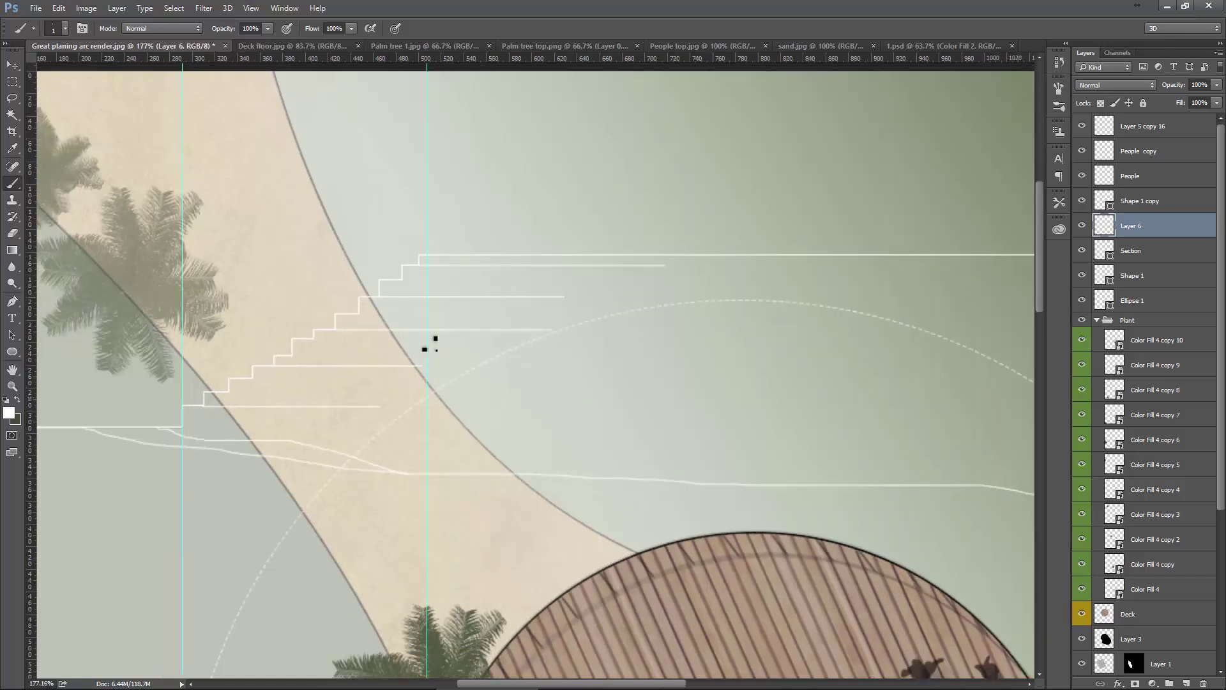
pyautogui.moveTo(323, 392); pyautogui.dragTo(406, 429)
pyautogui.press('Delete')
pyautogui.moveTo(520, 285); pyautogui.dragTo(577, 307)
# Delete the selected line end and paint a vertical white line down from the top step.
pyautogui.press('Delete')
pyautogui.press('v')
pyautogui.scroll(-1, 443, 283)
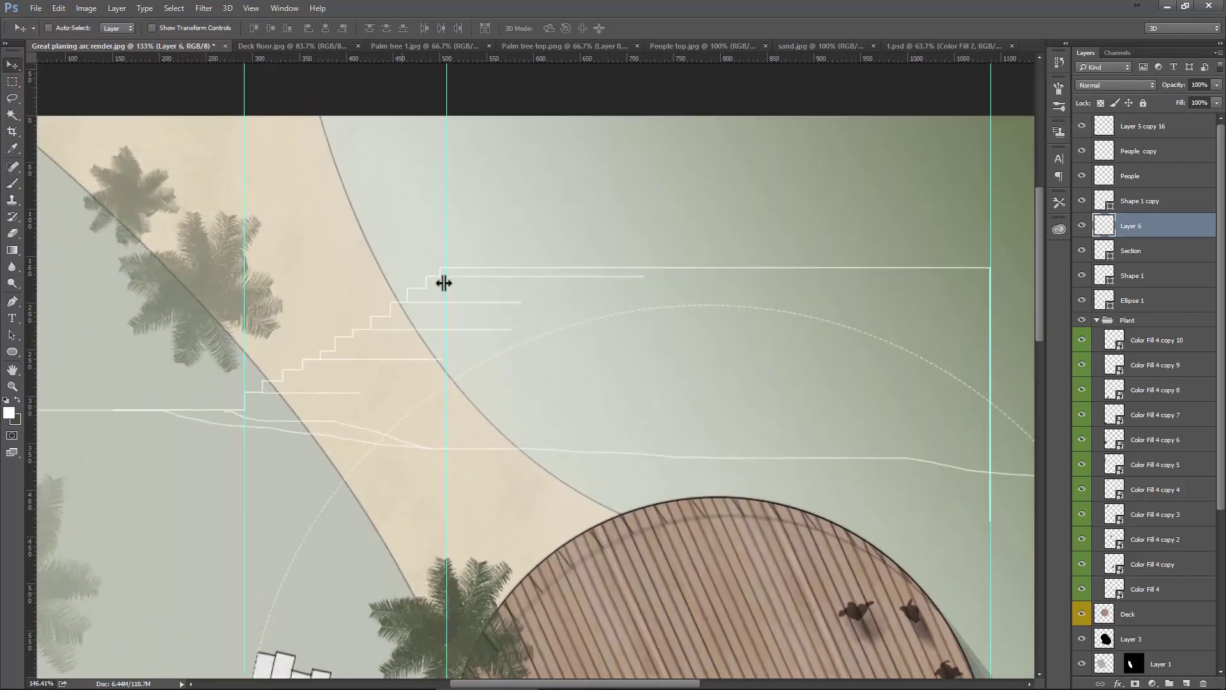
pyautogui.scroll(3, 443, 283)
pyautogui.press('b')
pyautogui.moveTo(434, 238); pyautogui.dragTo(434, 558)
# Trim the overhanging ends of two stair lines with the Rectangular Marquee.
pyautogui.press('m')
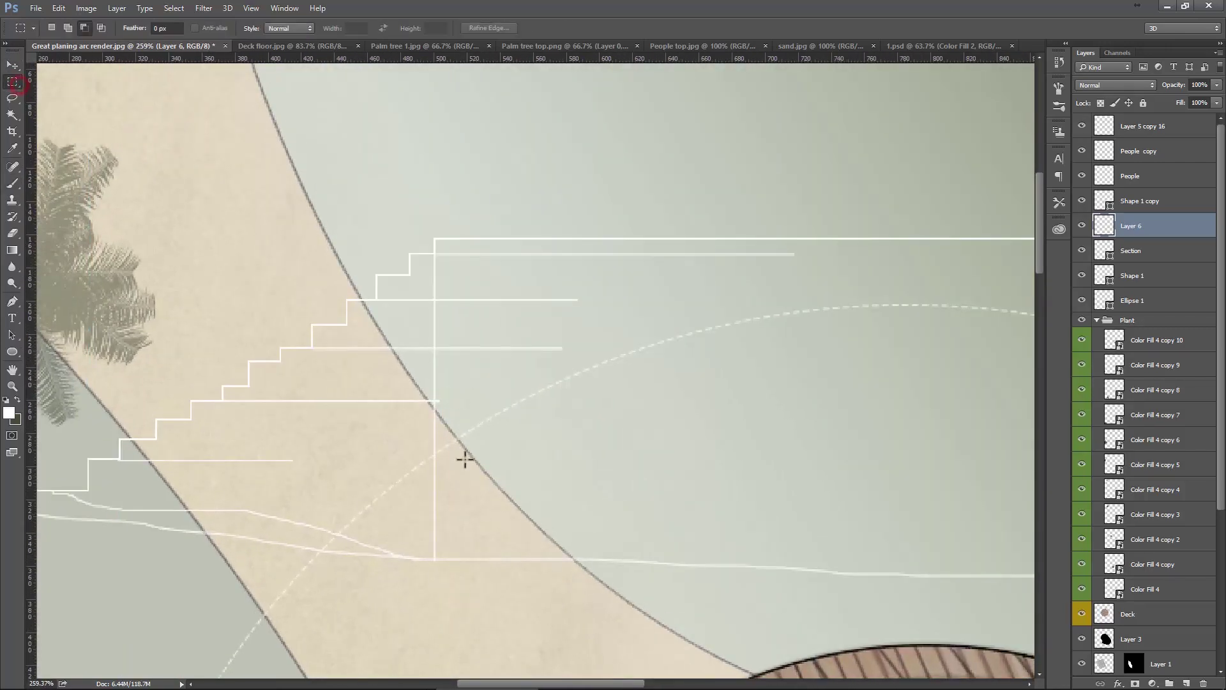
pyautogui.moveTo(495, 333); pyautogui.dragTo(587, 377)
pyautogui.press('Delete')
pyautogui.moveTo(611, 248); pyautogui.dragTo(829, 278)
# Trim the remaining overlong stair line ends and leftover pieces.
pyautogui.press('Delete')
pyautogui.scroll(-1, 447, 339)
pyautogui.scroll(1, 467, 352)
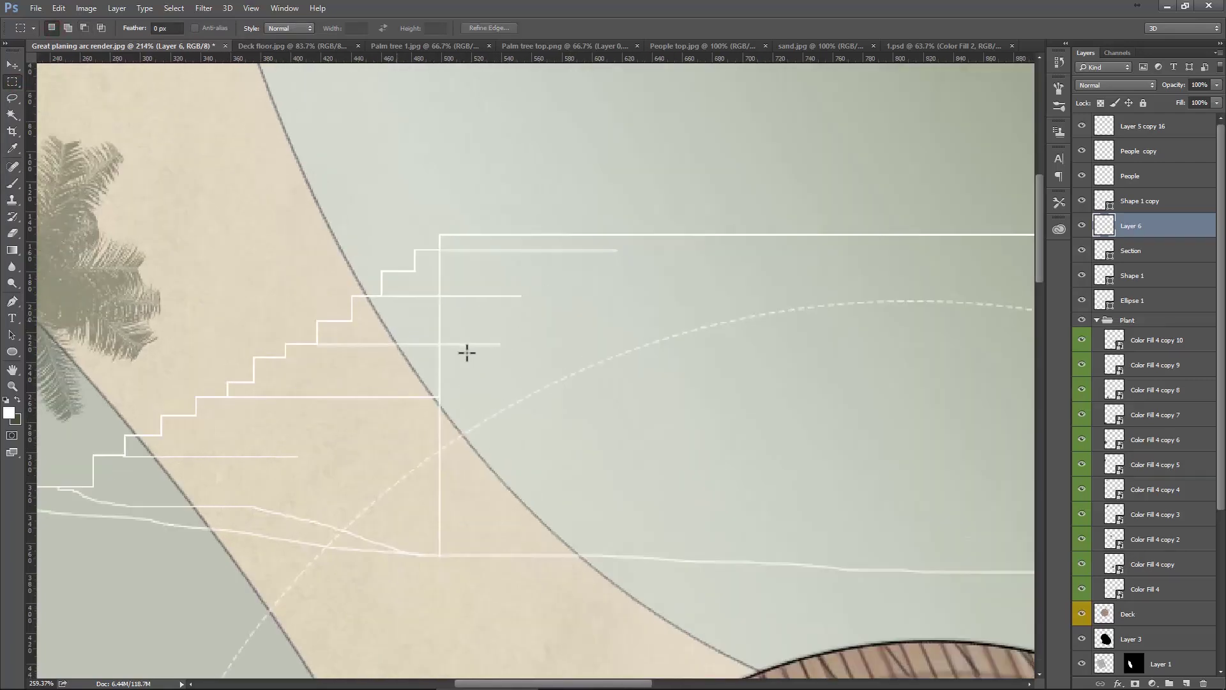
pyautogui.scroll(2, 467, 353)
pyautogui.moveTo(430, 356); pyautogui.dragTo(527, 265)
pyautogui.press('Delete')
pyautogui.moveTo(428, 323); pyautogui.dragTo(358, 356)
pyautogui.press('Delete')
pyautogui.moveTo(427, 385); pyautogui.dragTo(271, 432)
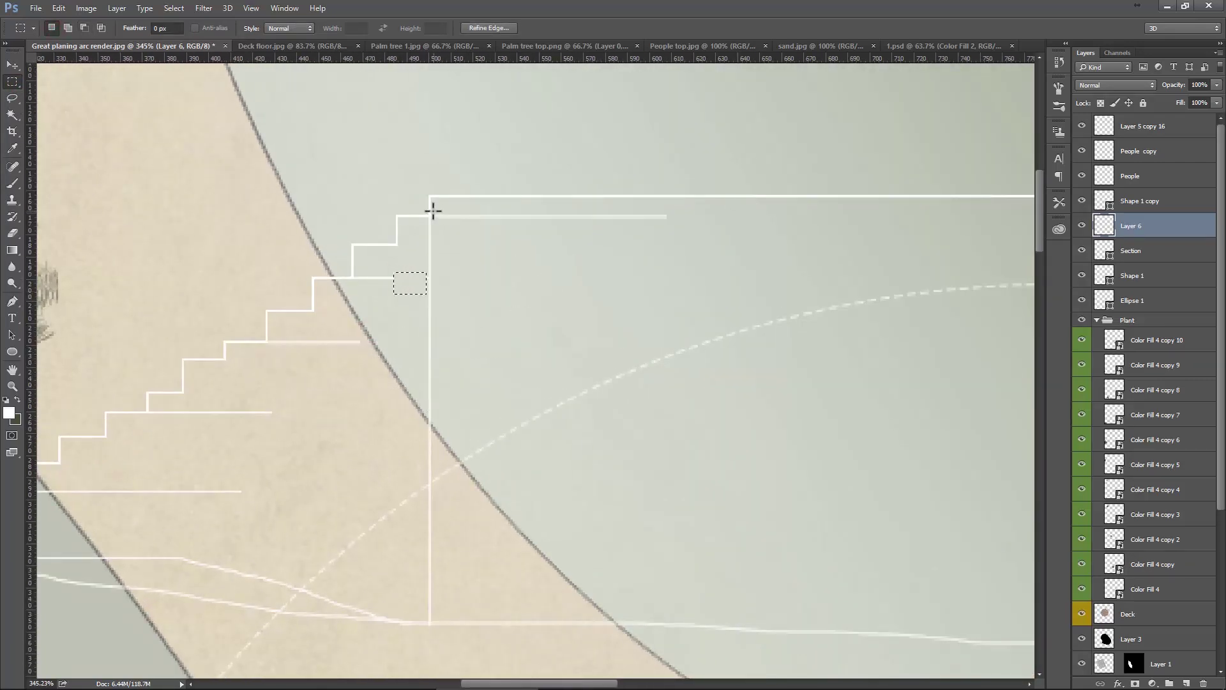
pyautogui.scroll(-3, 432, 320)
pyautogui.scroll(-2, 432, 342)
pyautogui.scroll(-1, 457, 339)
pyautogui.press('v')
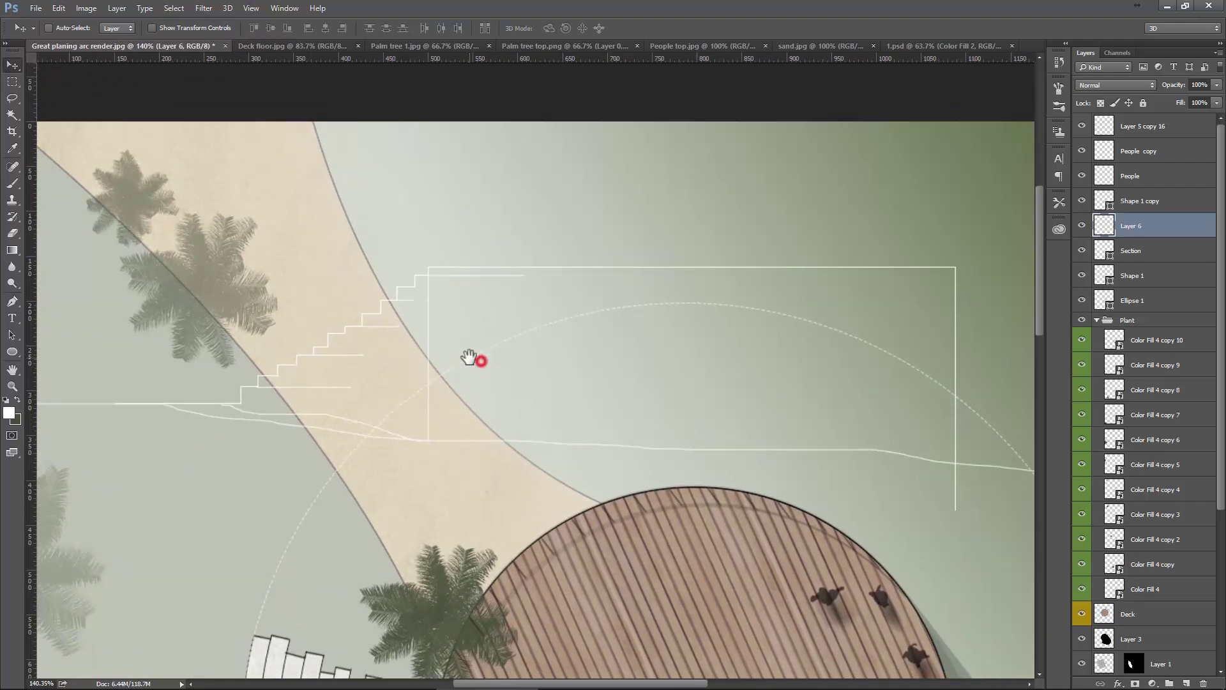
pyautogui.scroll(-2, 486, 365)
pyautogui.scroll(1, 802, 411)
pyautogui.scroll(2, 843, 438)
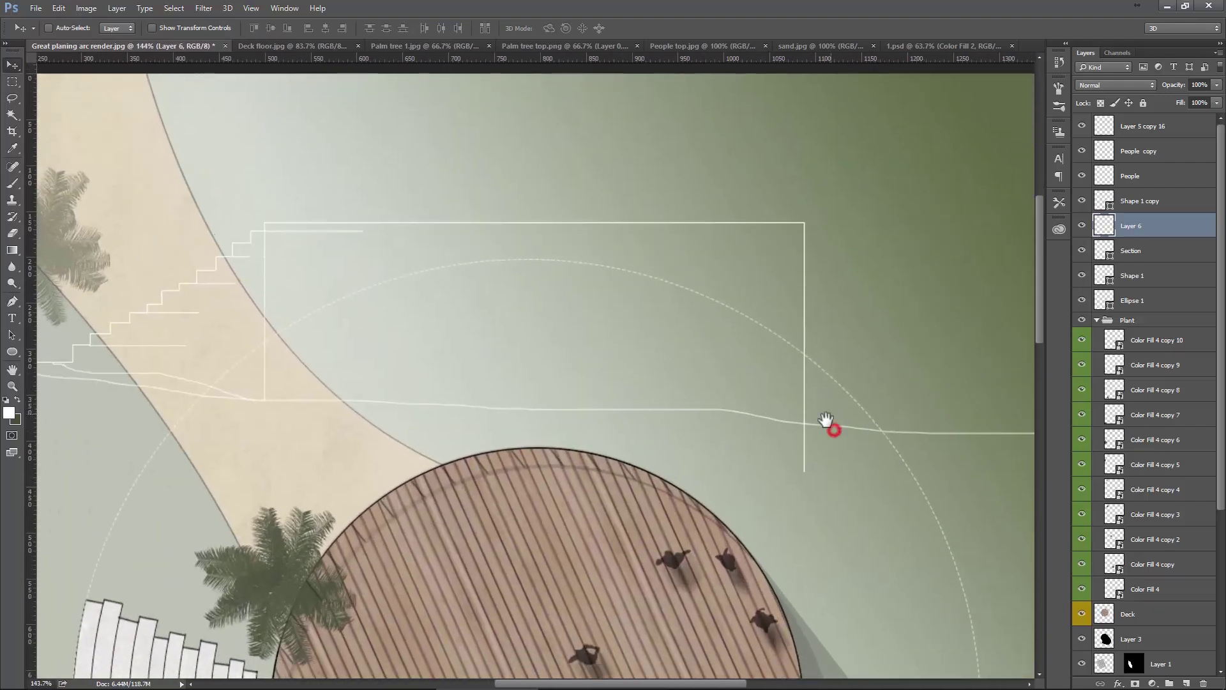
pyautogui.scroll(2, 799, 442)
pyautogui.scroll(2, 857, 438)
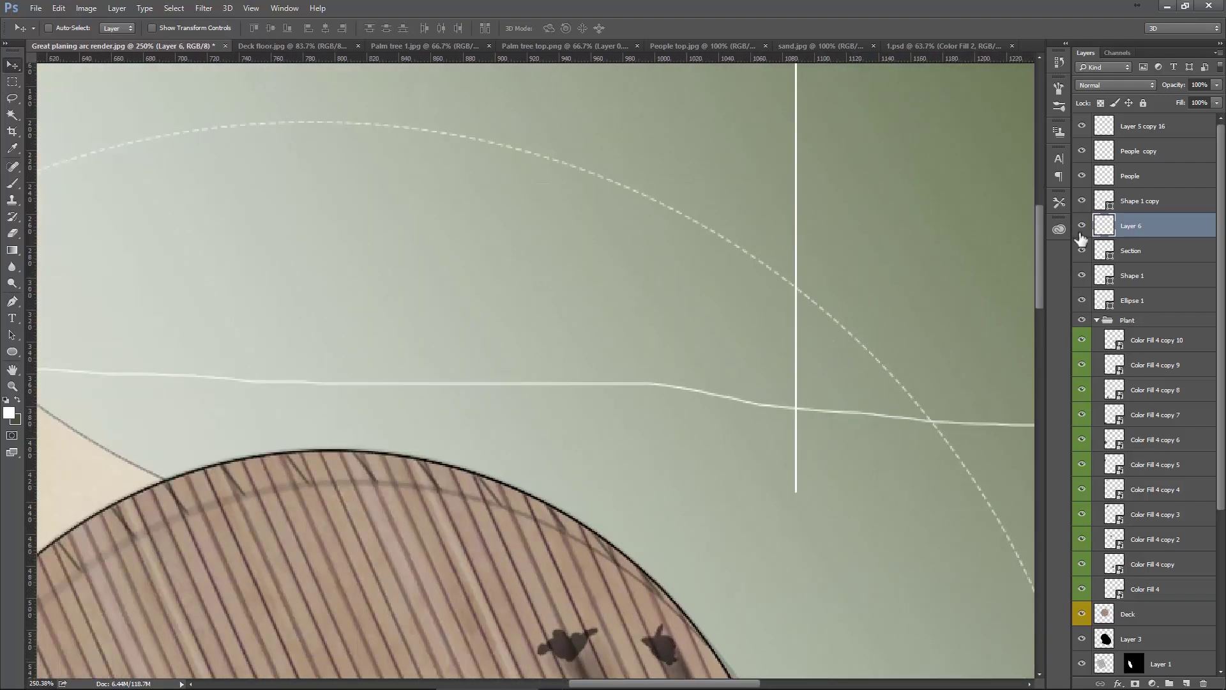
# Move the Section outline's lower anchor up to where the vertical line meets the curved ground line.
pyautogui.click(1084, 251)
pyautogui.click(1122, 250)
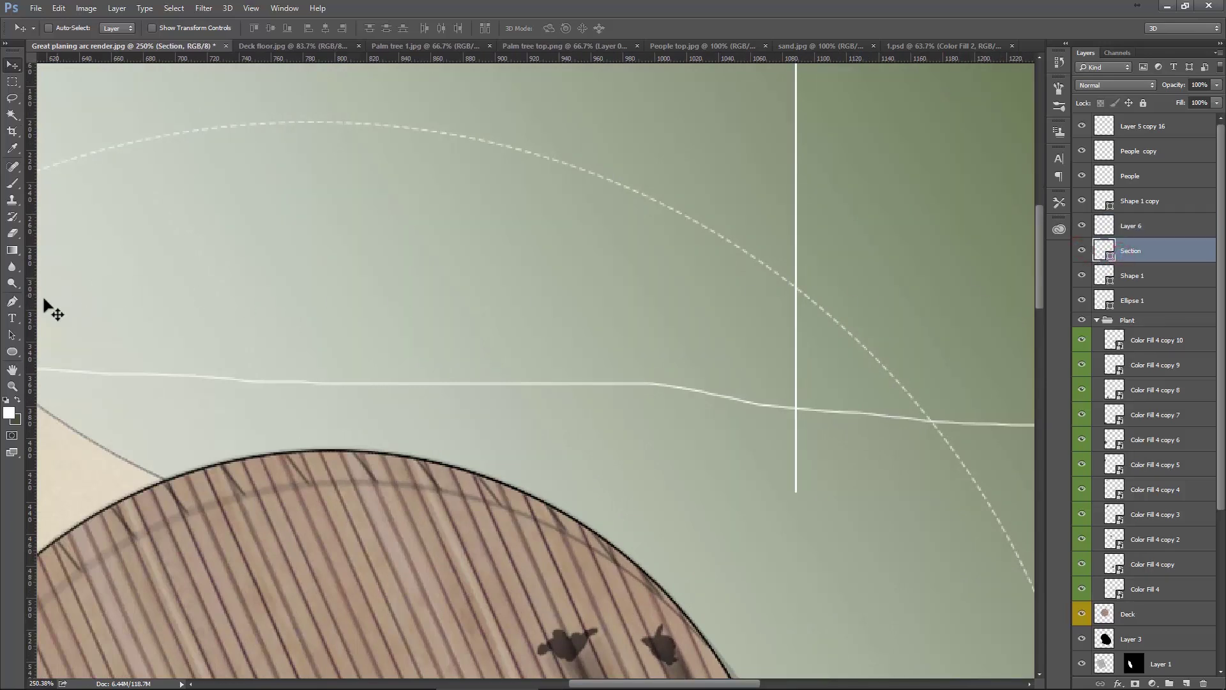
pyautogui.click(12, 300)
pyautogui.scroll(1, 792, 495)
pyautogui.click(792, 494)
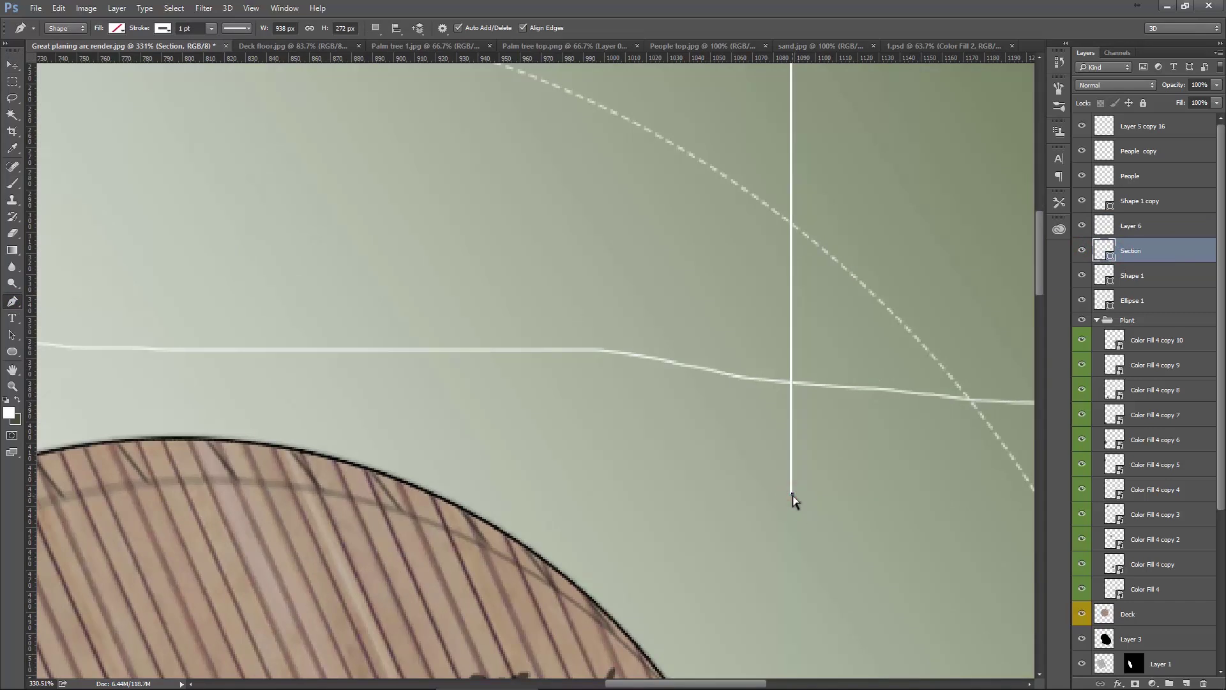
pyautogui.click(793, 382)
pyautogui.scroll(-3, 794, 423)
pyautogui.scroll(-1, 785, 466)
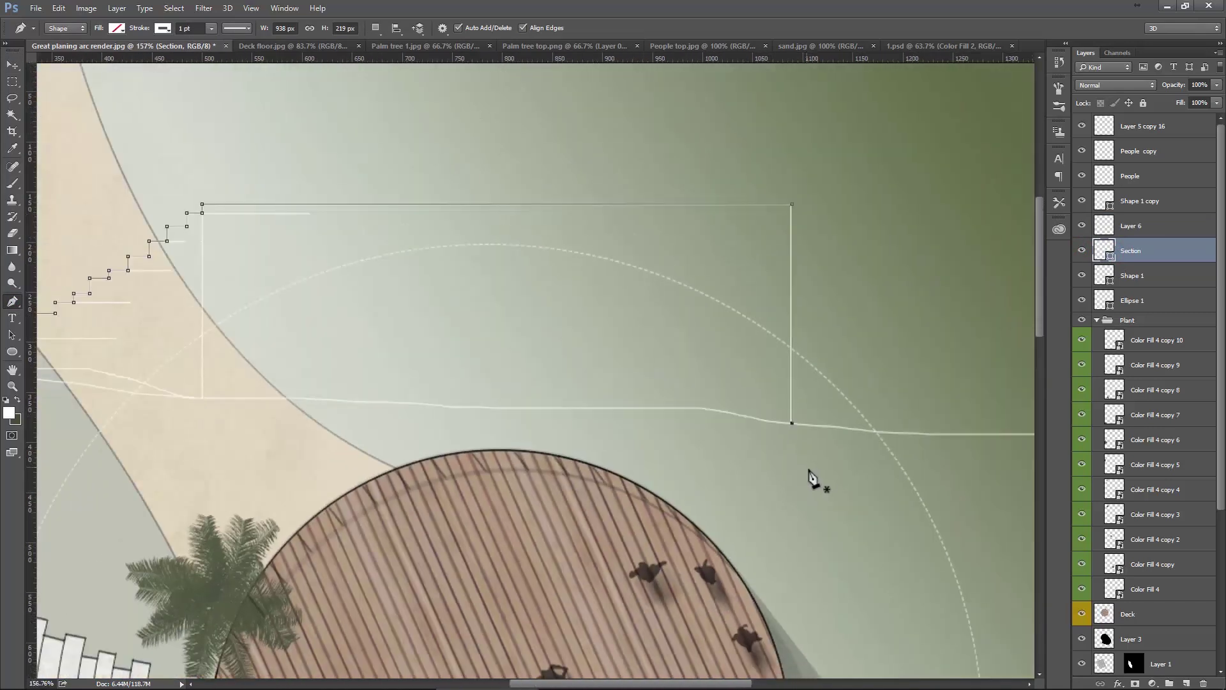
pyautogui.click(12, 64)
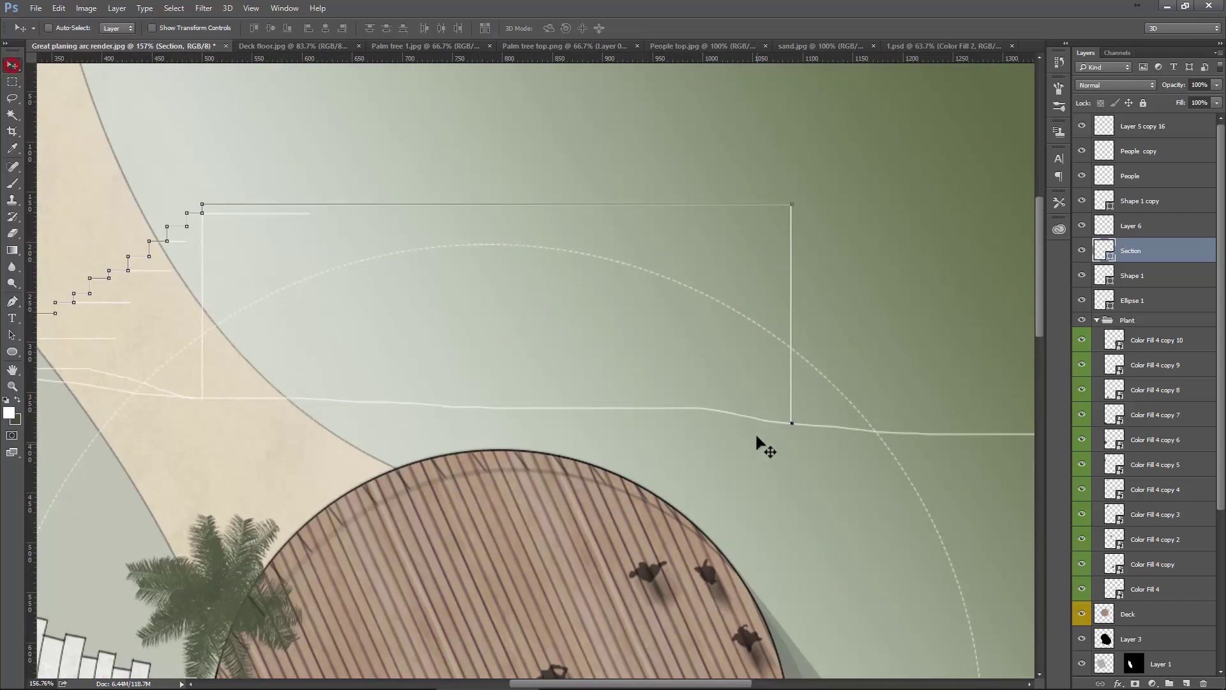
pyautogui.scroll(-1, 760, 429)
pyautogui.scroll(-2, 881, 403)
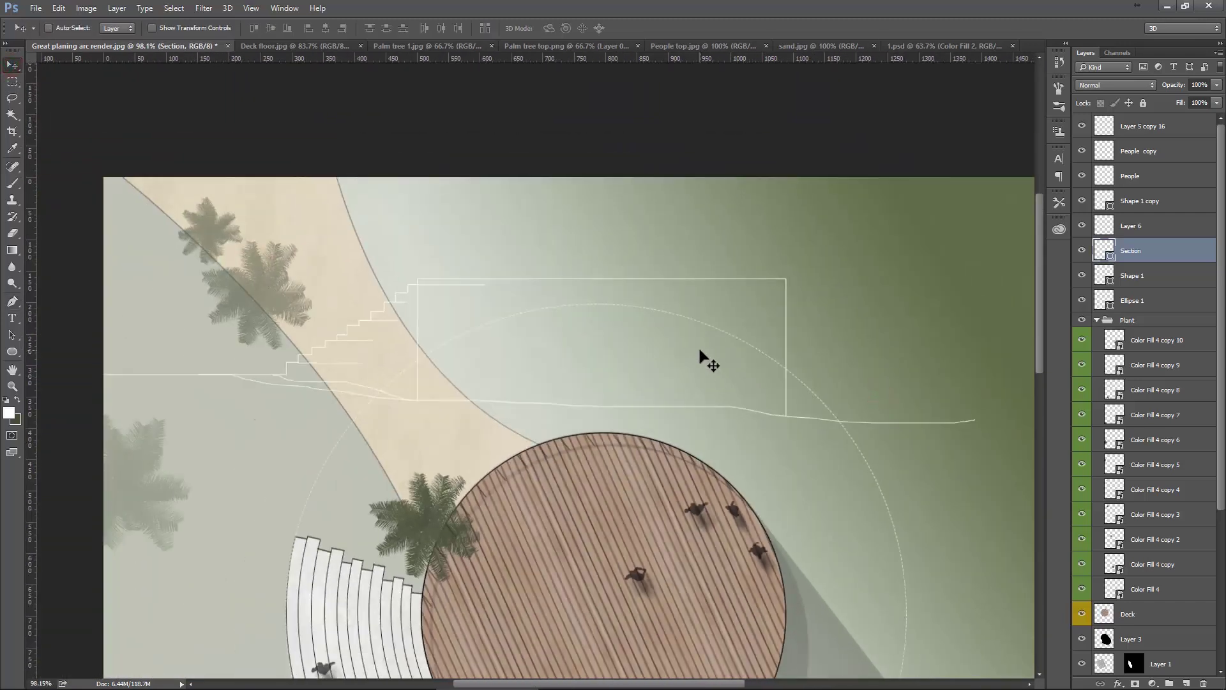
pyautogui.scroll(-1, 703, 355)
# Copy the whole skyline-fumo concrete texture and paste it into the render as Layer 7.
pyautogui.click(936, 46)
pyautogui.scroll(-1, 490, 240)
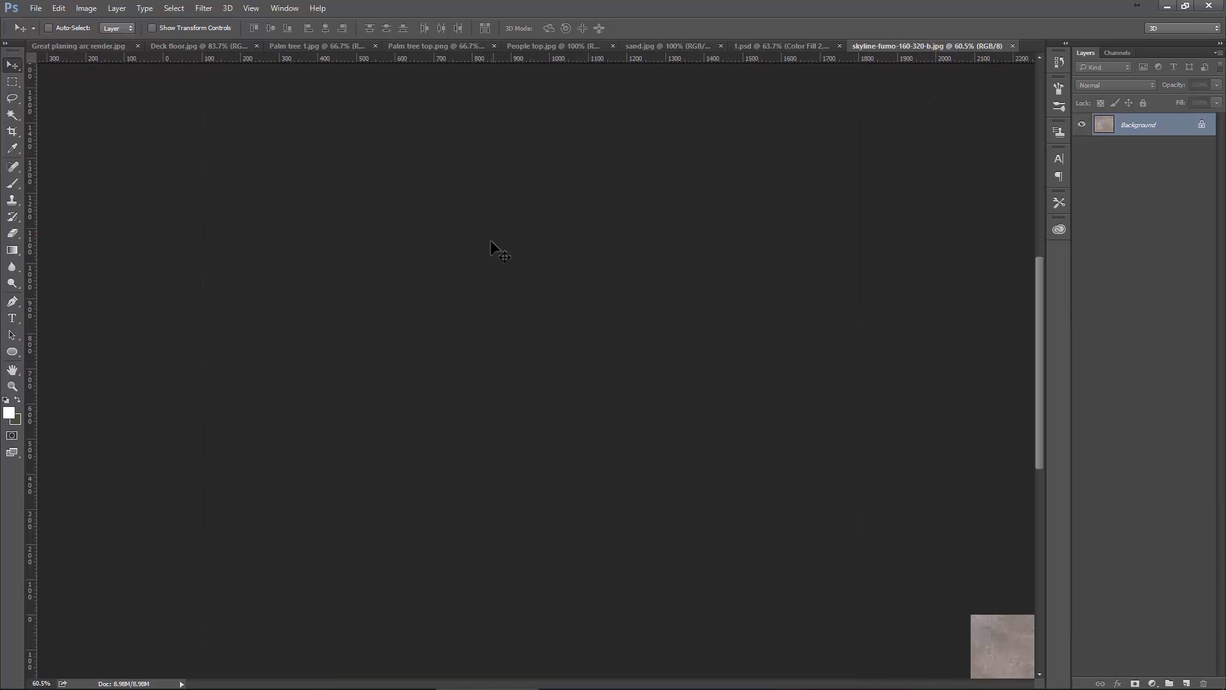
pyautogui.hotkey('ctrl', 'a')
pyautogui.press('ctrl')
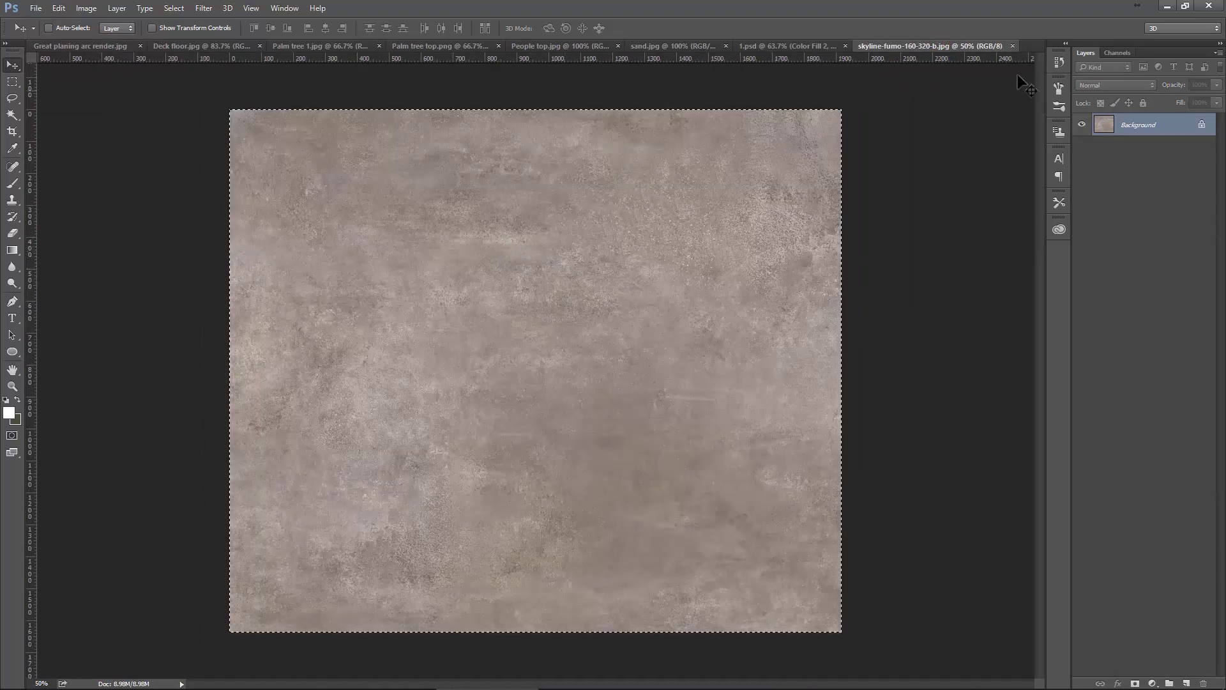
pyautogui.click(1013, 46)
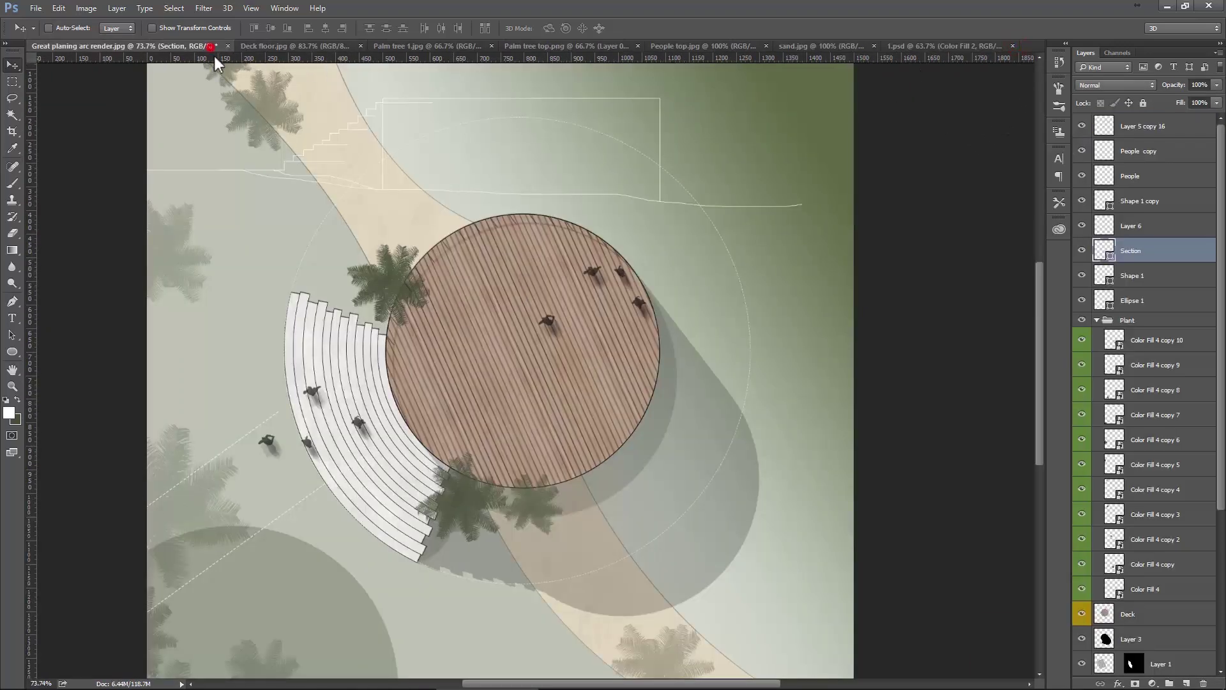
pyautogui.scroll(-1, 527, 316)
pyautogui.scroll(-1, 527, 316)
pyautogui.hotkey('ctrl', 'v')
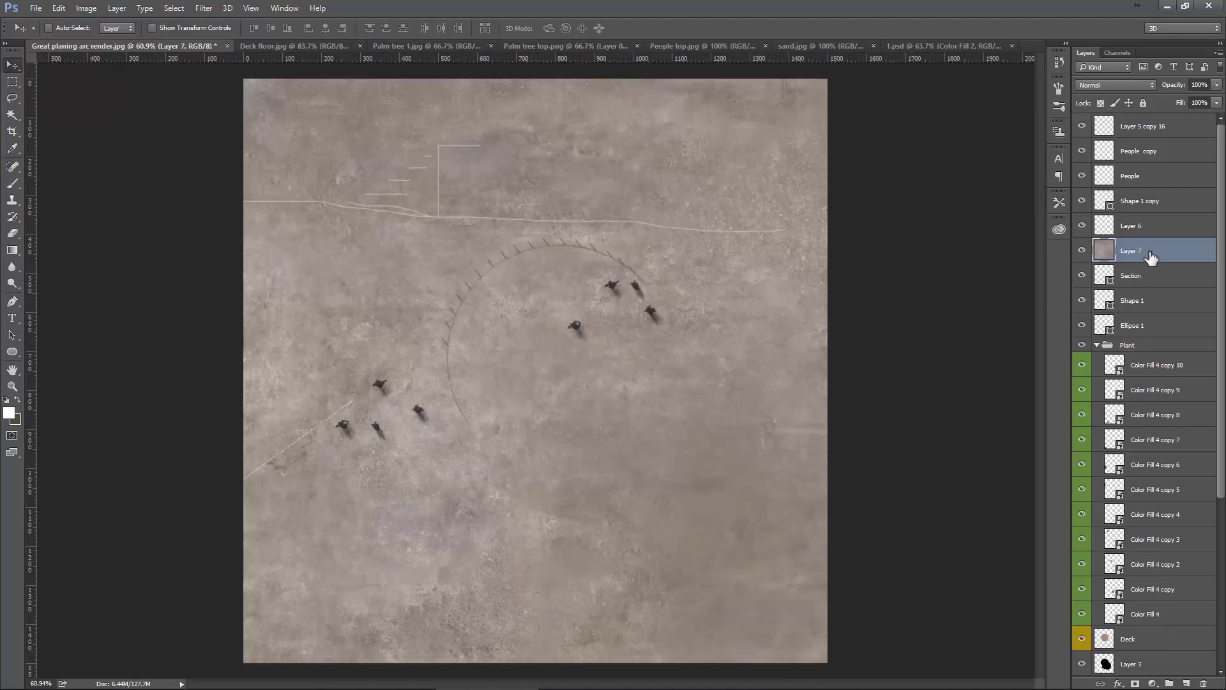
# Move Layer 7 to the top, rename it Dirty, and scale it to about 92%.
pyautogui.moveTo(1150, 256); pyautogui.dragTo(1132, 142)
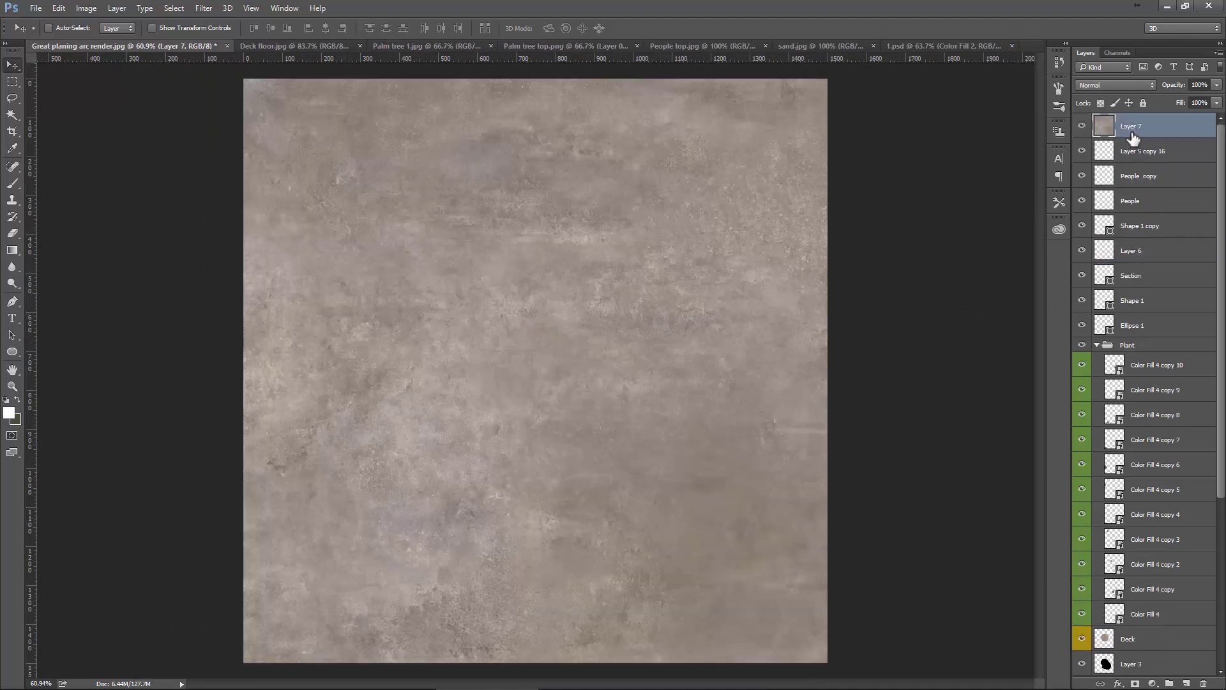
pyautogui.doubleClick(1131, 127)
pyautogui.write('Dirty')
pyautogui.press('Return')
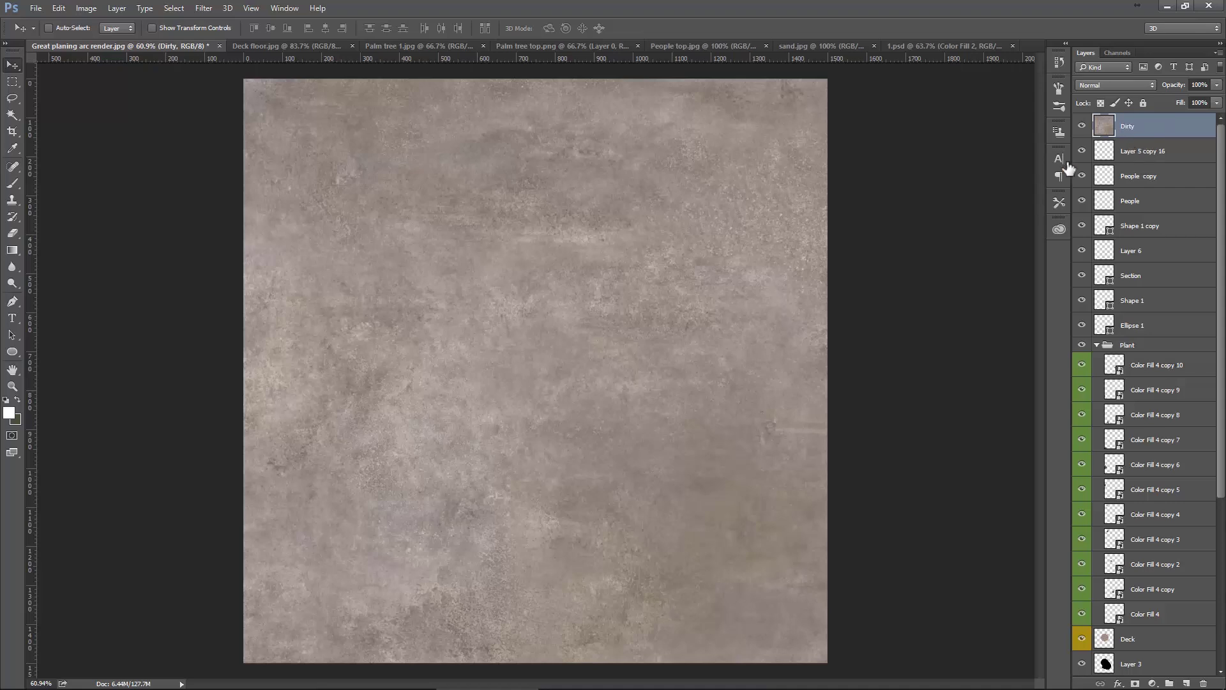
pyautogui.scroll(-1, 802, 255)
pyautogui.hotkey('ctrl', 't')
pyautogui.scroll(-2, 798, 319)
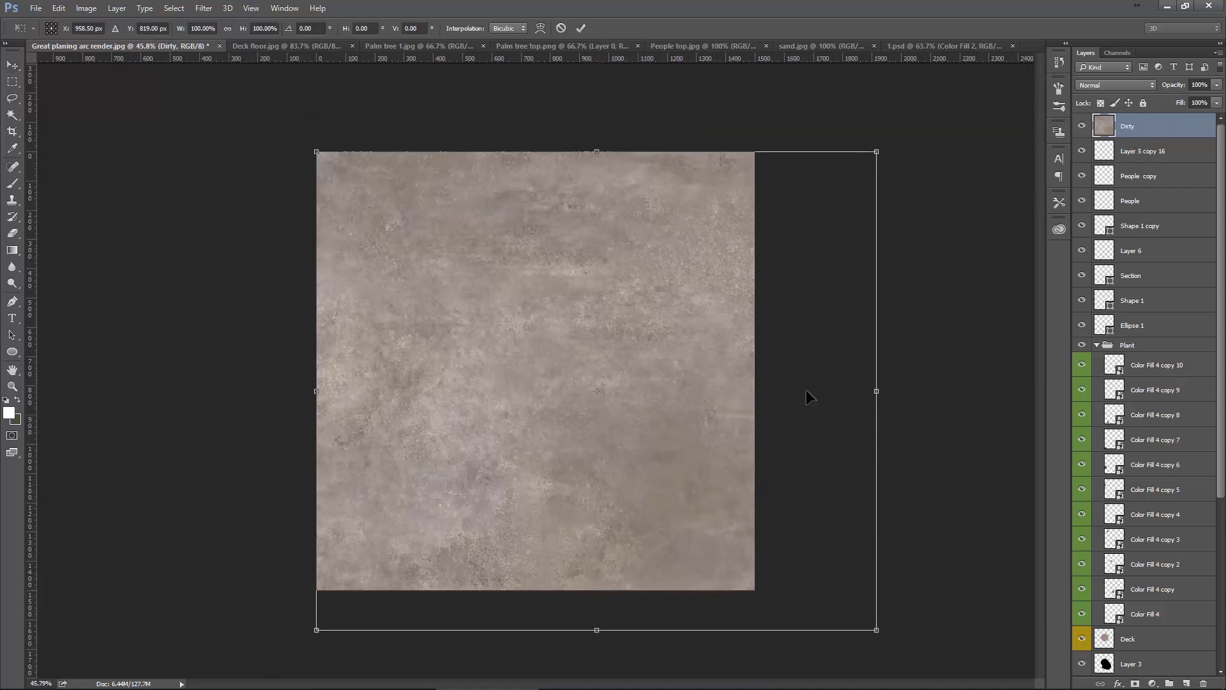
pyautogui.moveTo(876, 627); pyautogui.dragTo(831, 591)
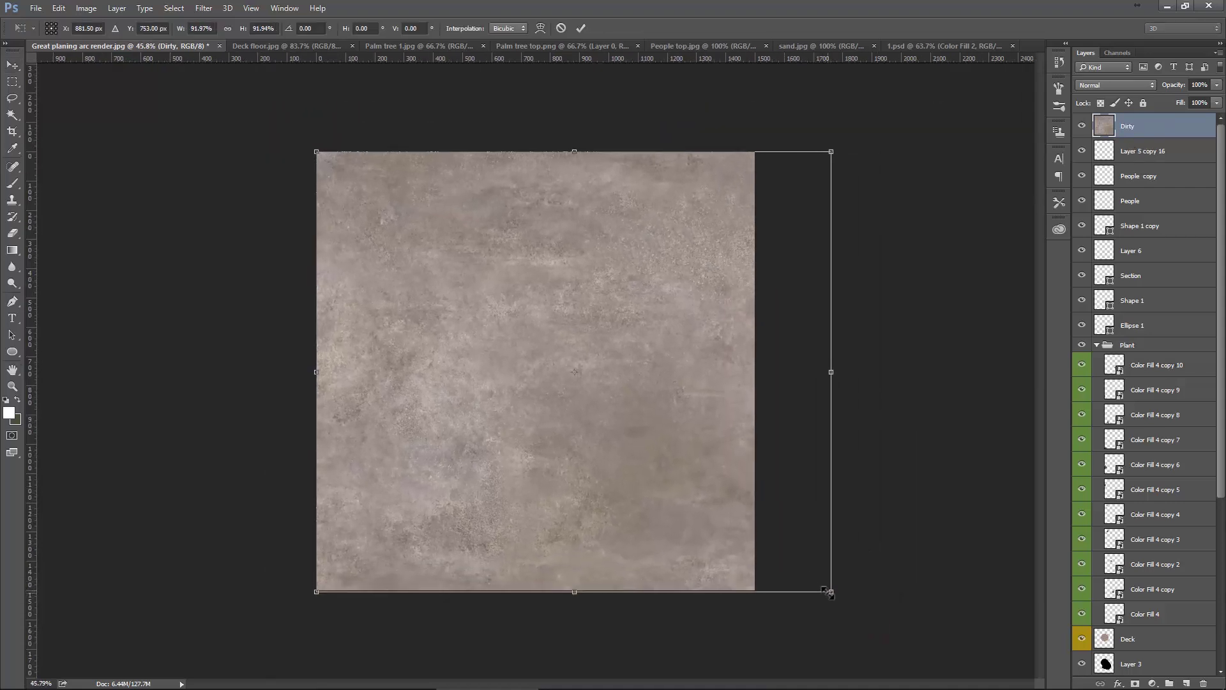
pyautogui.scroll(2, 694, 539)
pyautogui.press('Return')
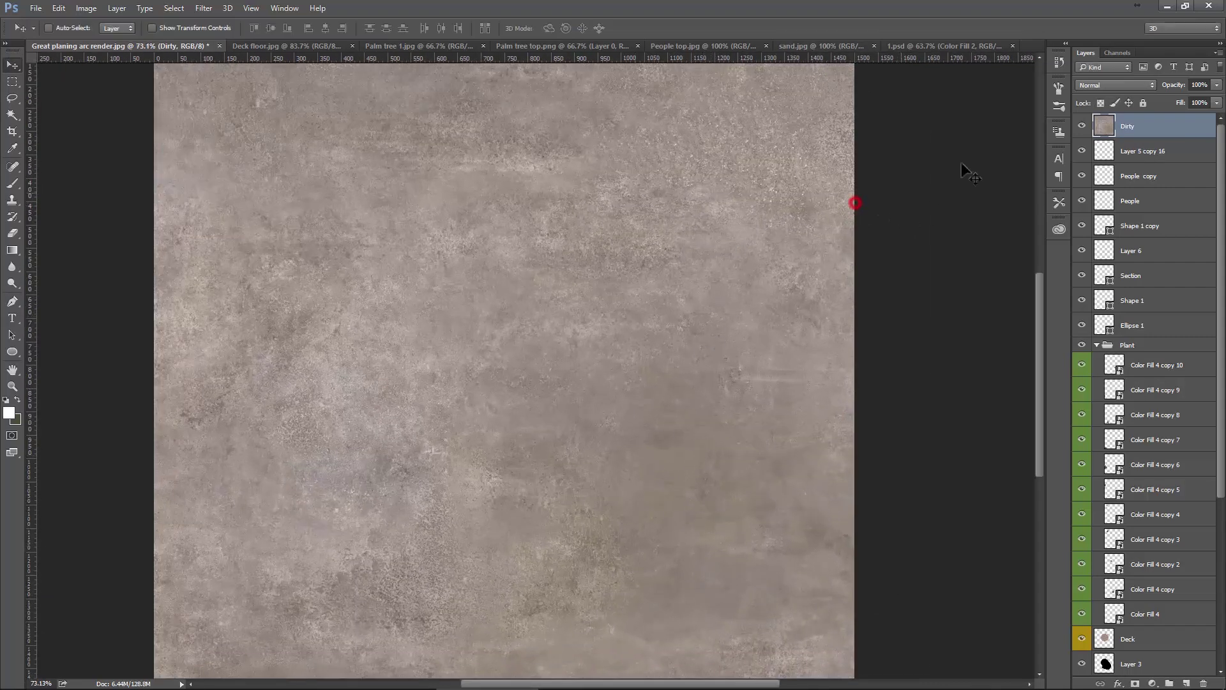
# Set the Dirty layer's blend mode to Multiply and its opacity to 50%.
pyautogui.click(1138, 85)
pyautogui.click(1100, 126)
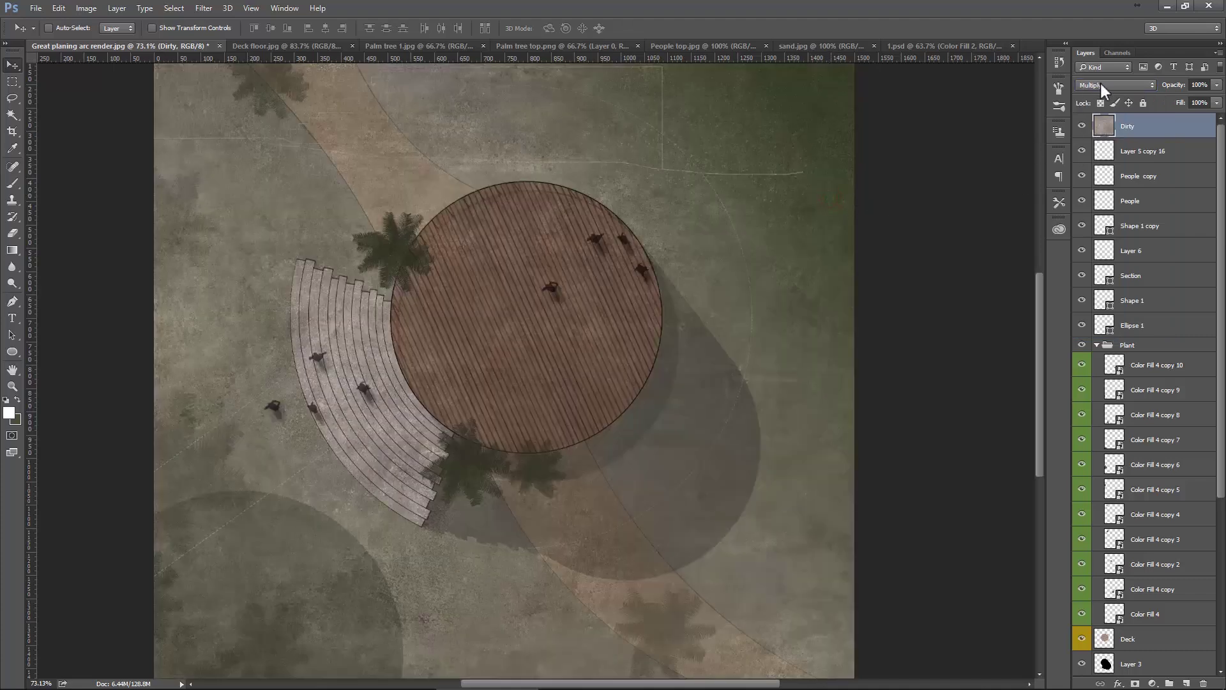
pyautogui.click(1101, 86)
pyautogui.click(1100, 127)
pyautogui.click(1217, 85)
pyautogui.click(1189, 99)
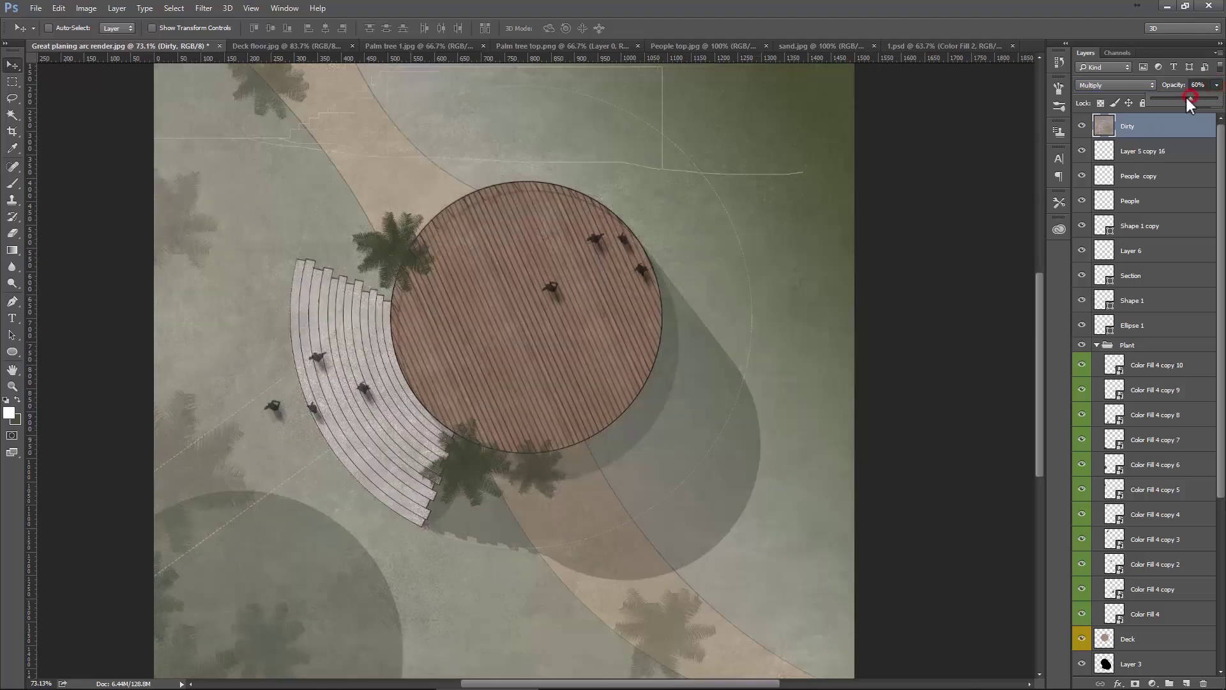
pyautogui.click(1197, 85)
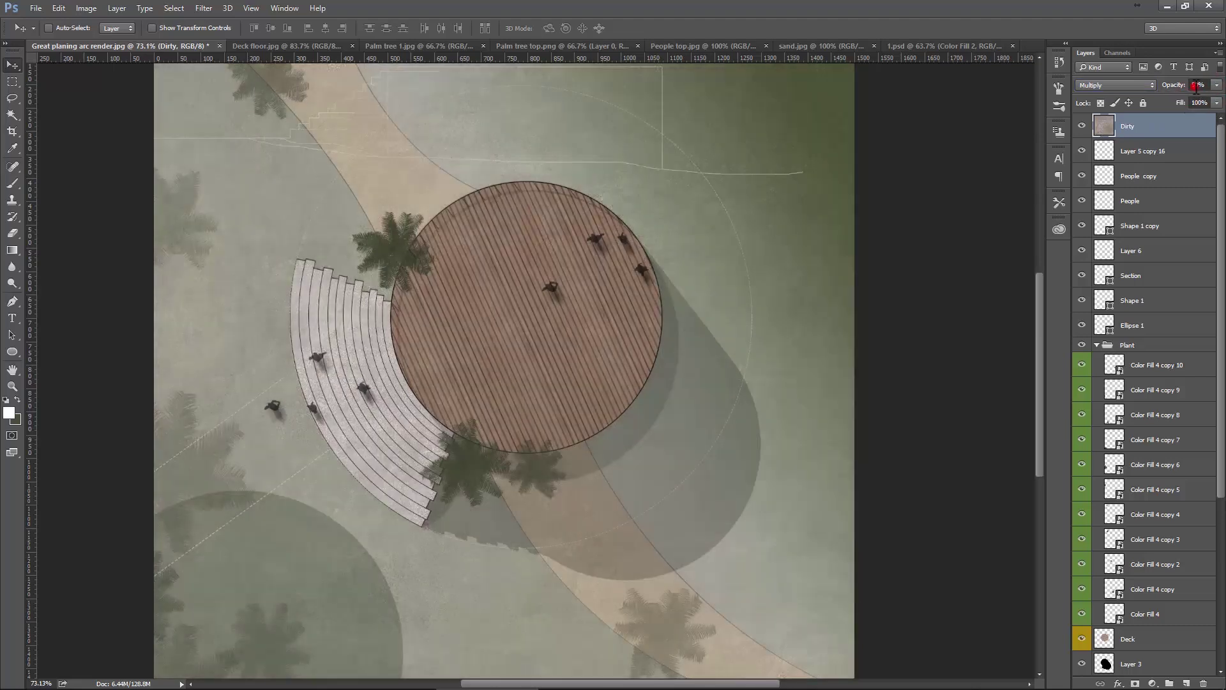
pyautogui.write('50')
pyautogui.scroll(2, 597, 128)
pyautogui.moveTo(594, 183); pyautogui.dragTo(535, 201)
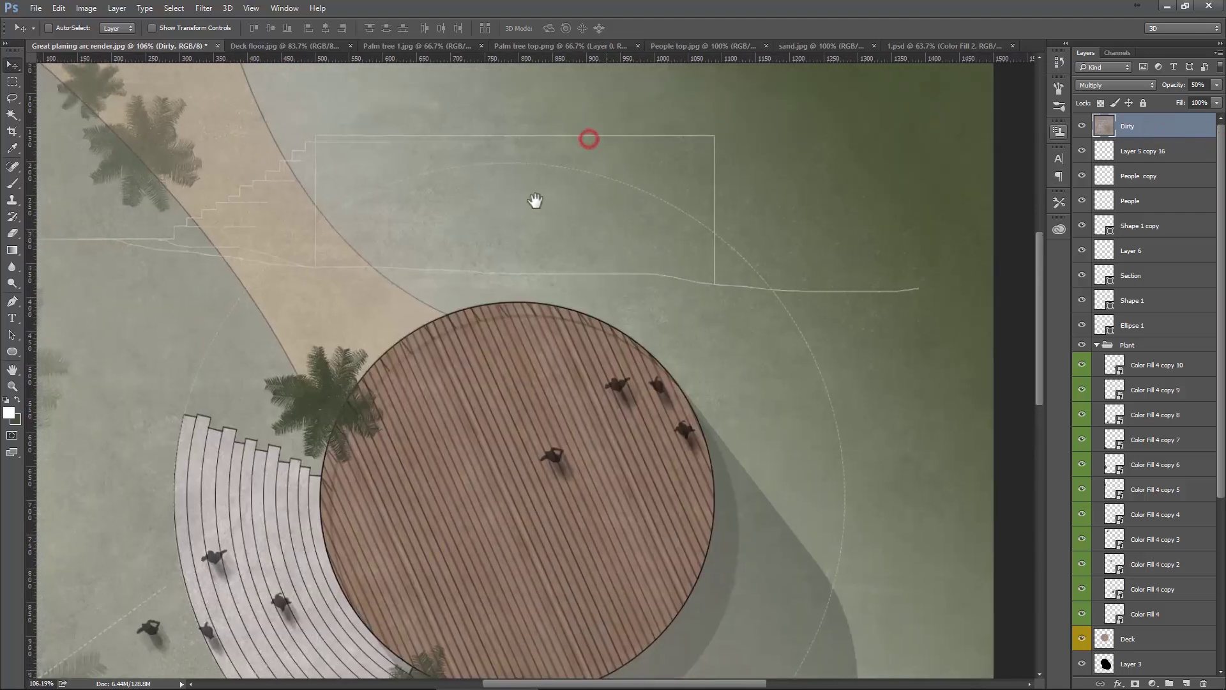
pyautogui.scroll(2, 332, 153)
pyautogui.scroll(1, 300, 144)
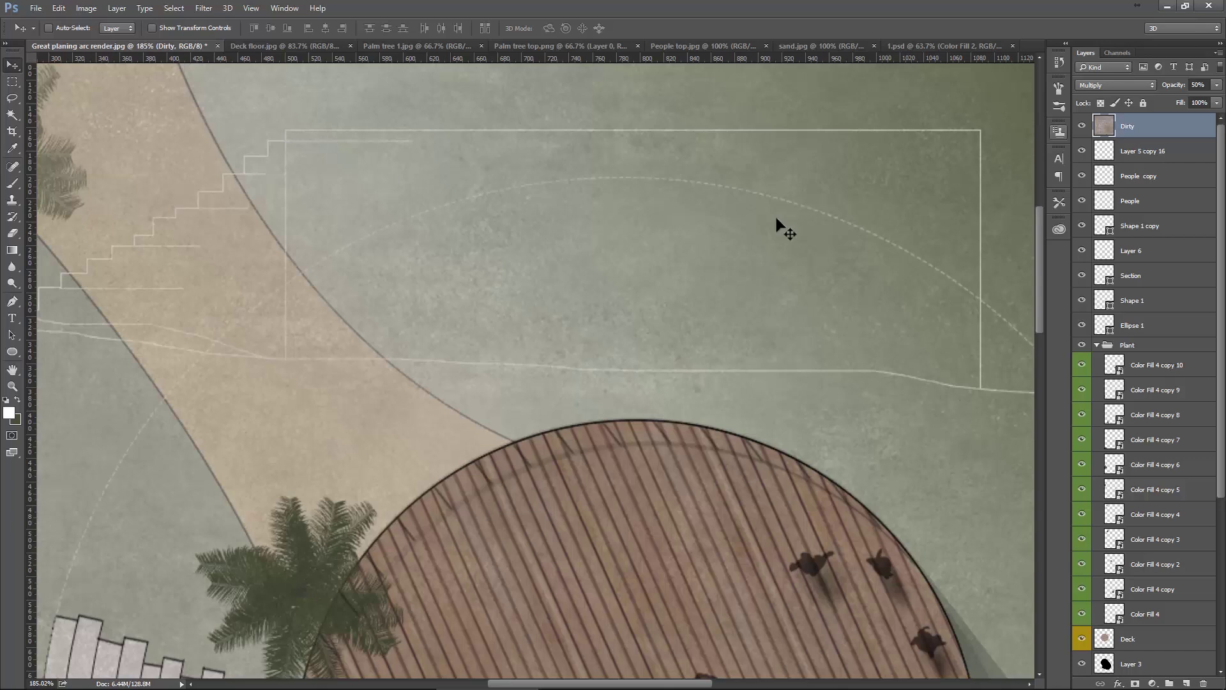
pyautogui.click(1153, 277)
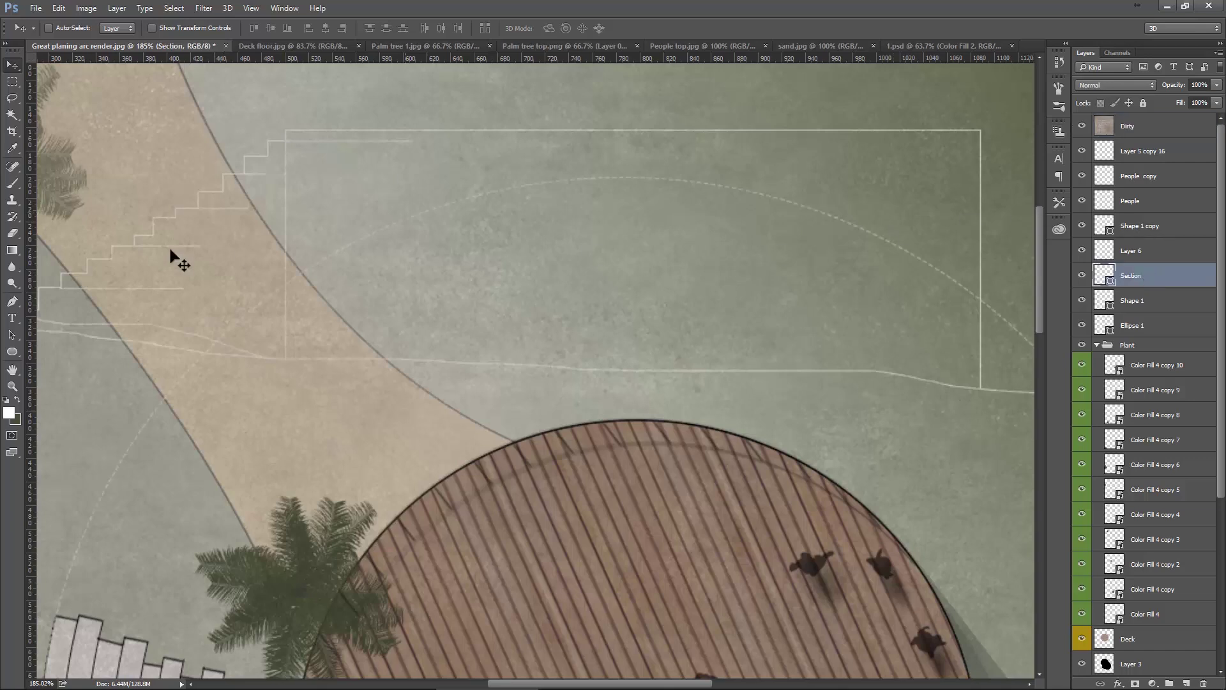
pyautogui.click(13, 301)
pyautogui.doubleClick(195, 28)
pyautogui.write('2')
pyautogui.press('Return')
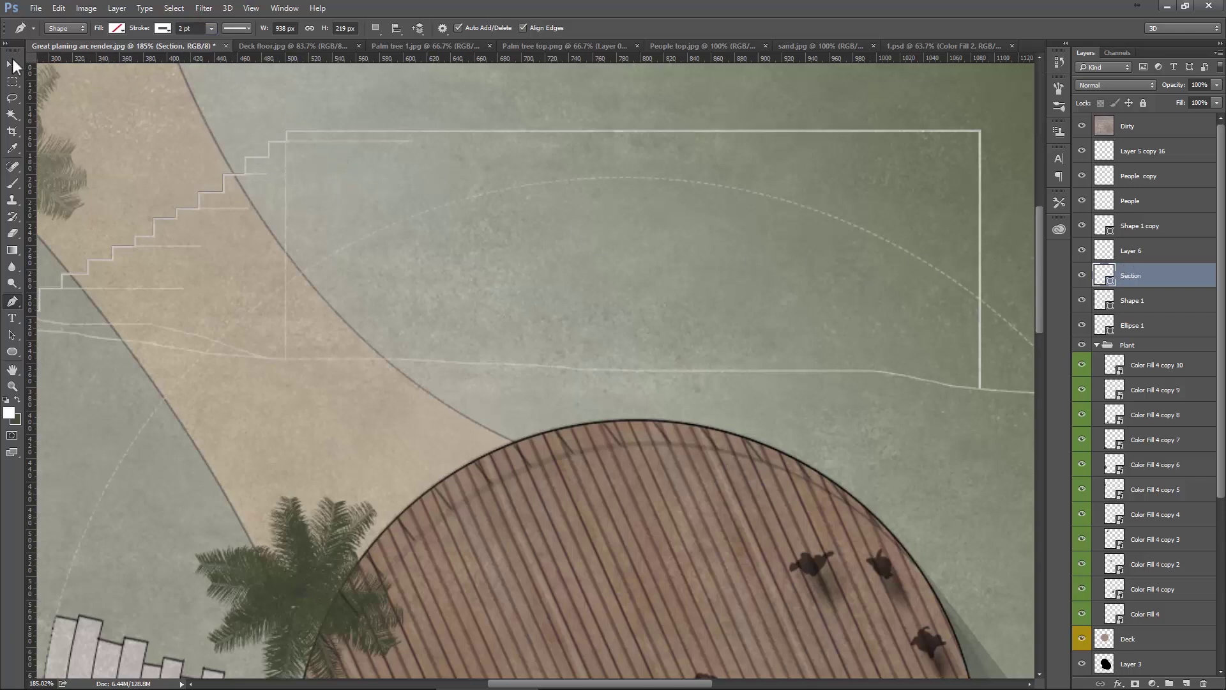
pyautogui.press('v')
pyautogui.scroll(-5, 396, 224)
pyautogui.scroll(-1, 509, 242)
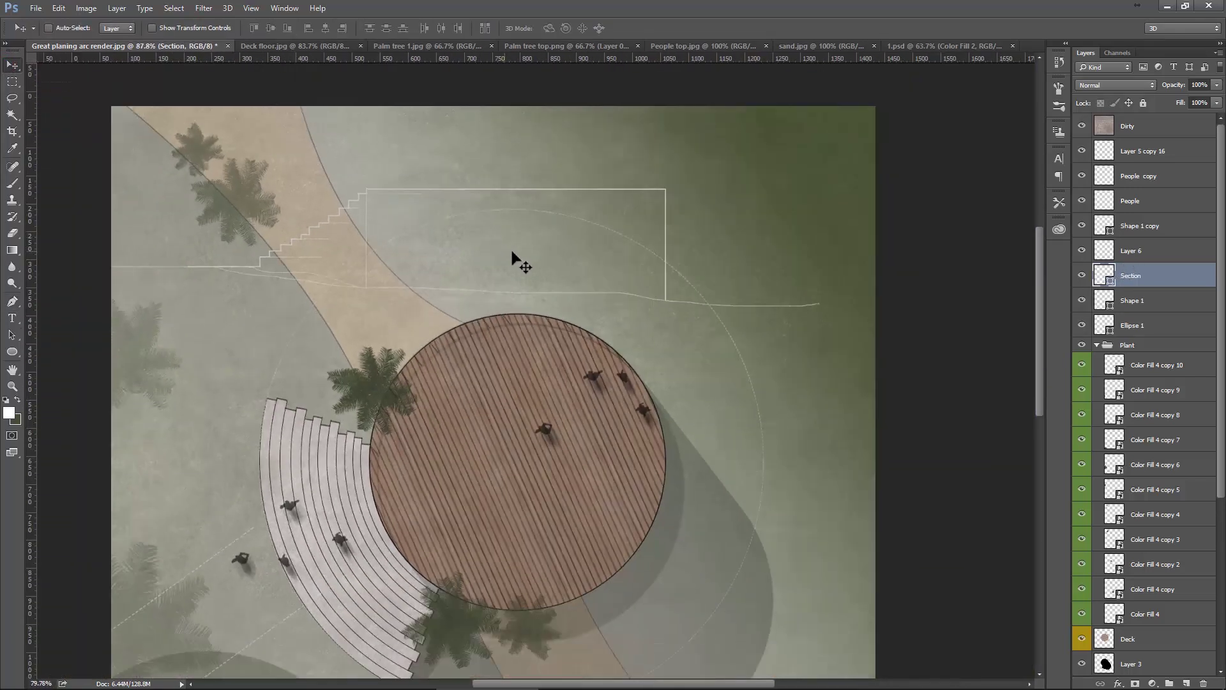
pyautogui.scroll(-1, 615, 292)
pyautogui.scroll(-1, 616, 300)
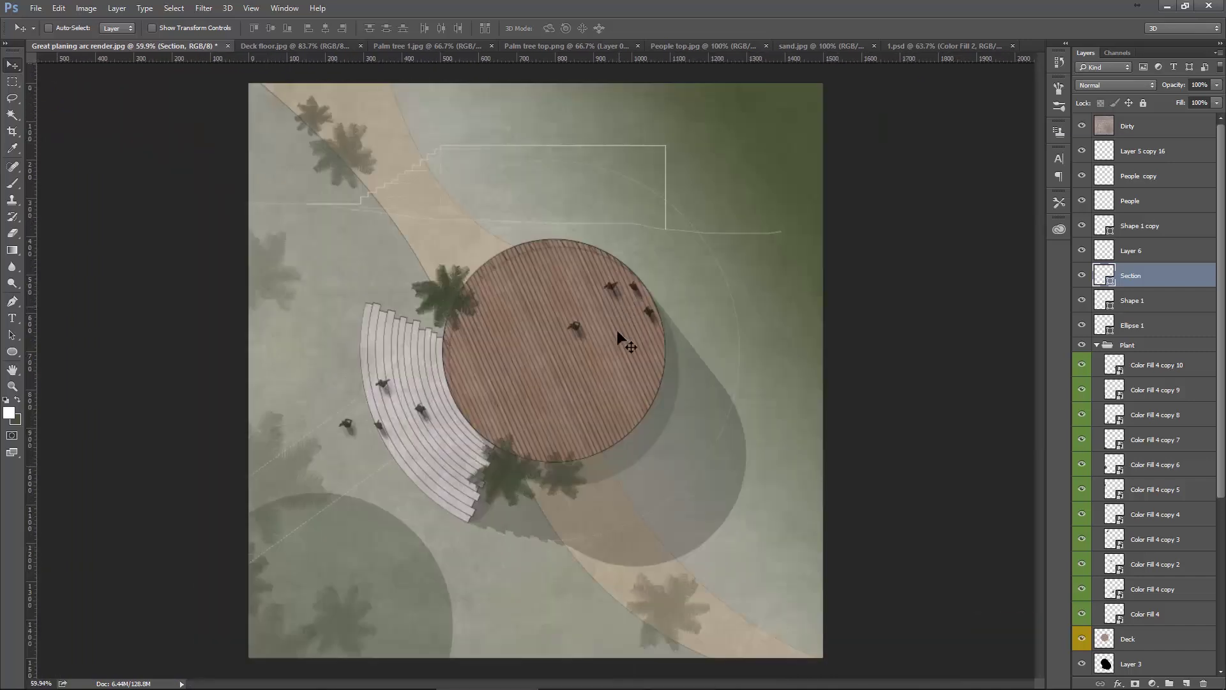
pyautogui.scroll(1, 625, 342)
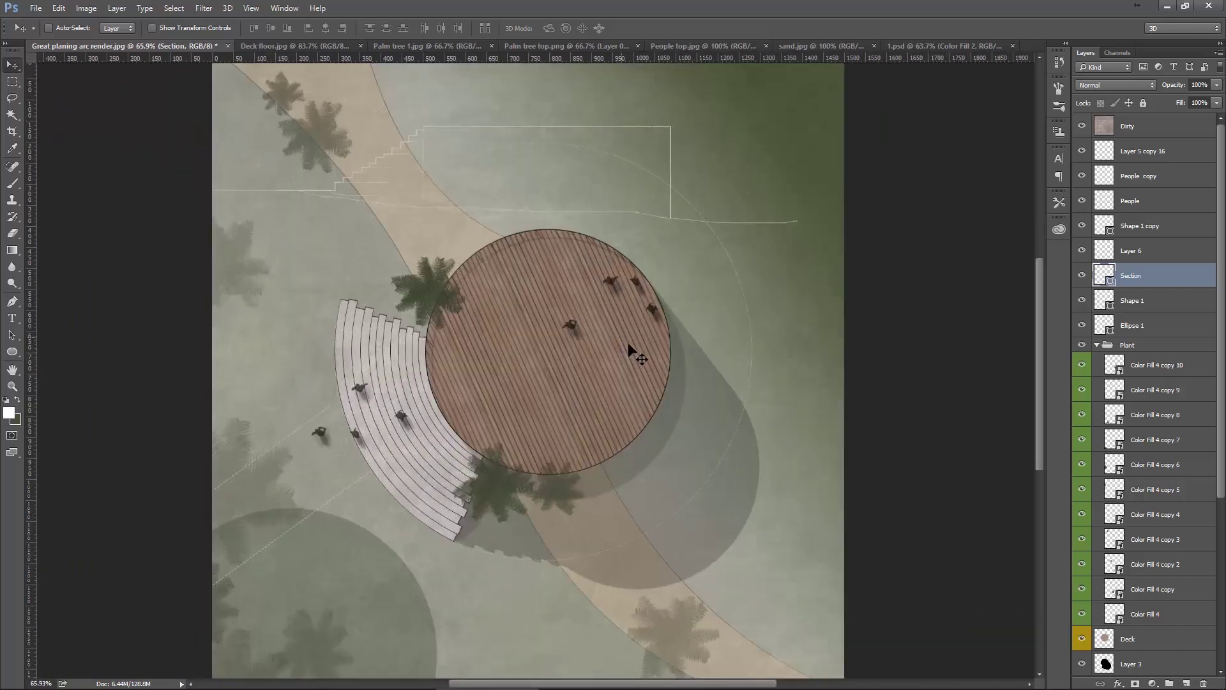
# Hide the Render layer, comparing the plan with it shown and hidden.
pyautogui.scroll(-3, 1221, 311)
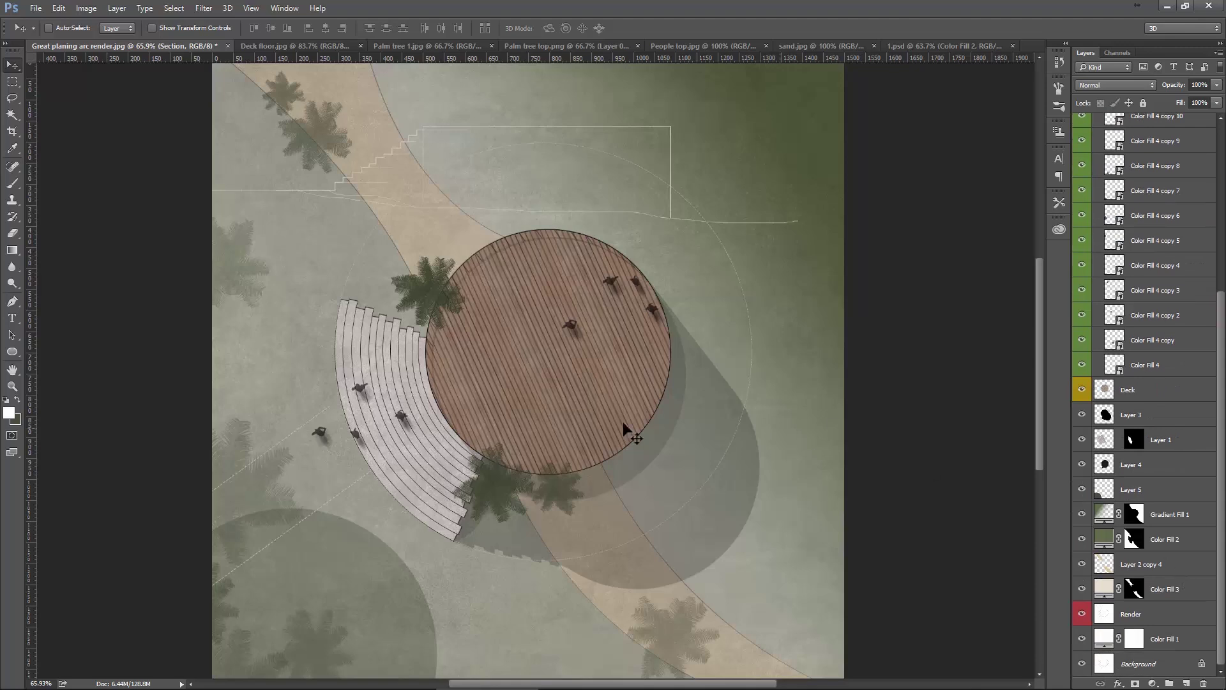
pyautogui.scroll(3, 516, 484)
pyautogui.scroll(3, 516, 483)
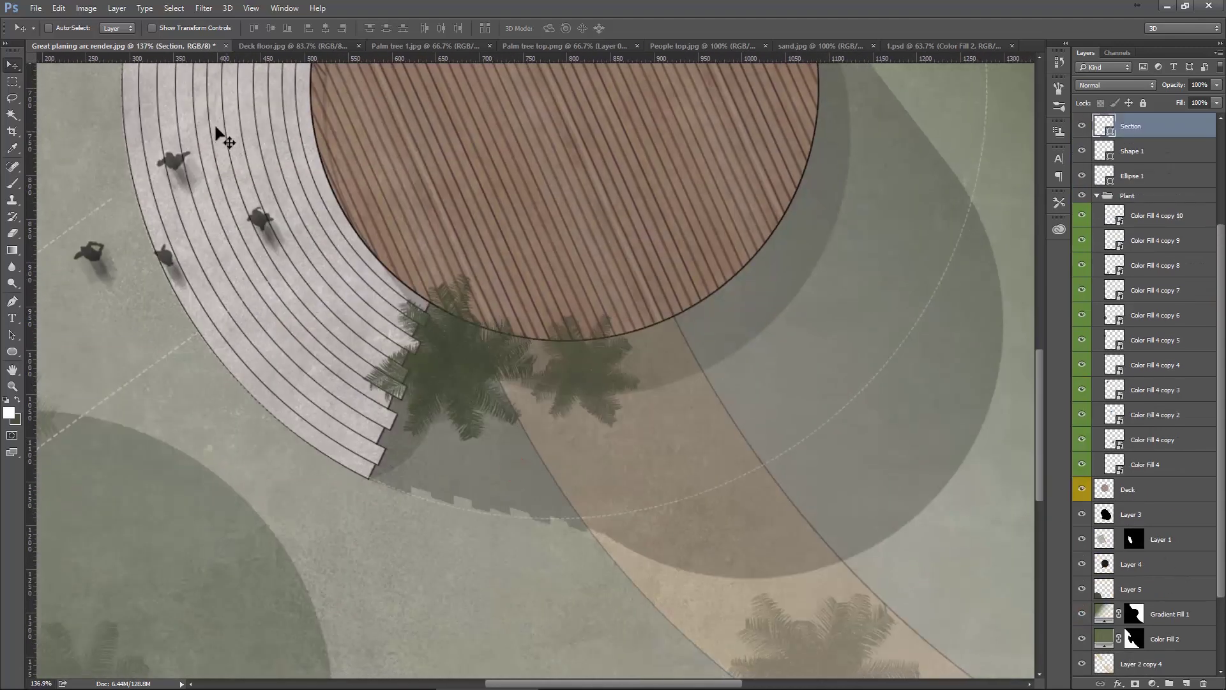
pyautogui.scroll(-3, 1221, 306)
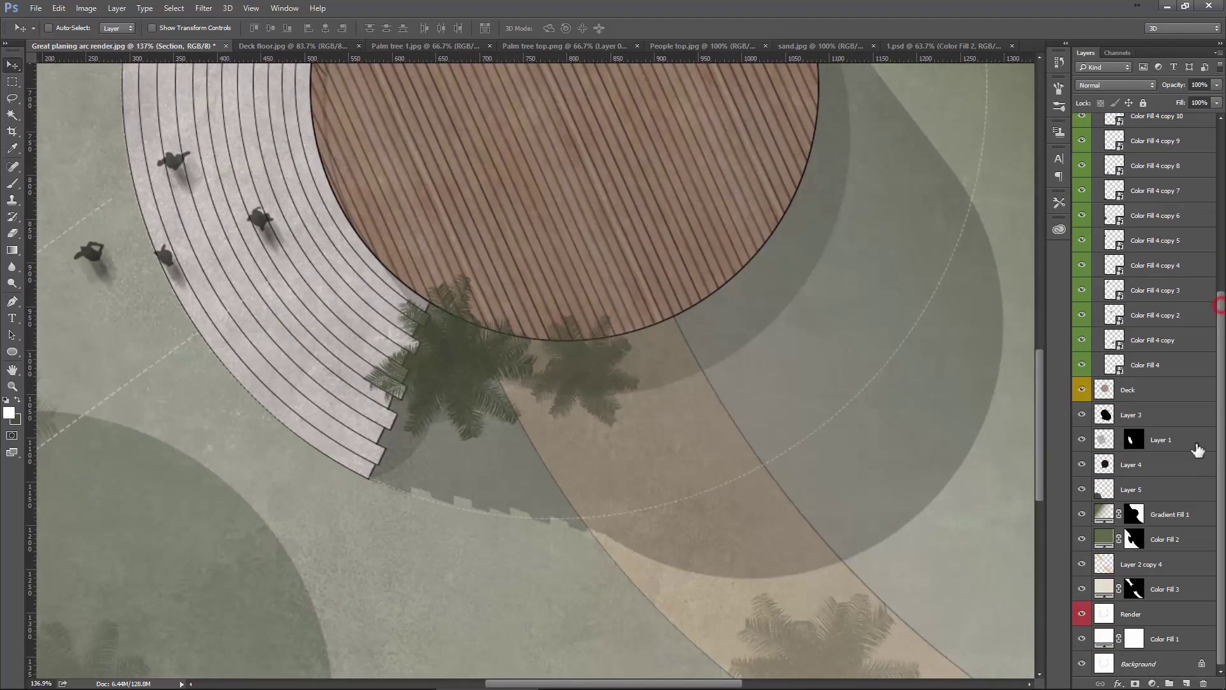
pyautogui.click(1122, 614)
pyautogui.click(1082, 615)
pyautogui.click(1082, 615)
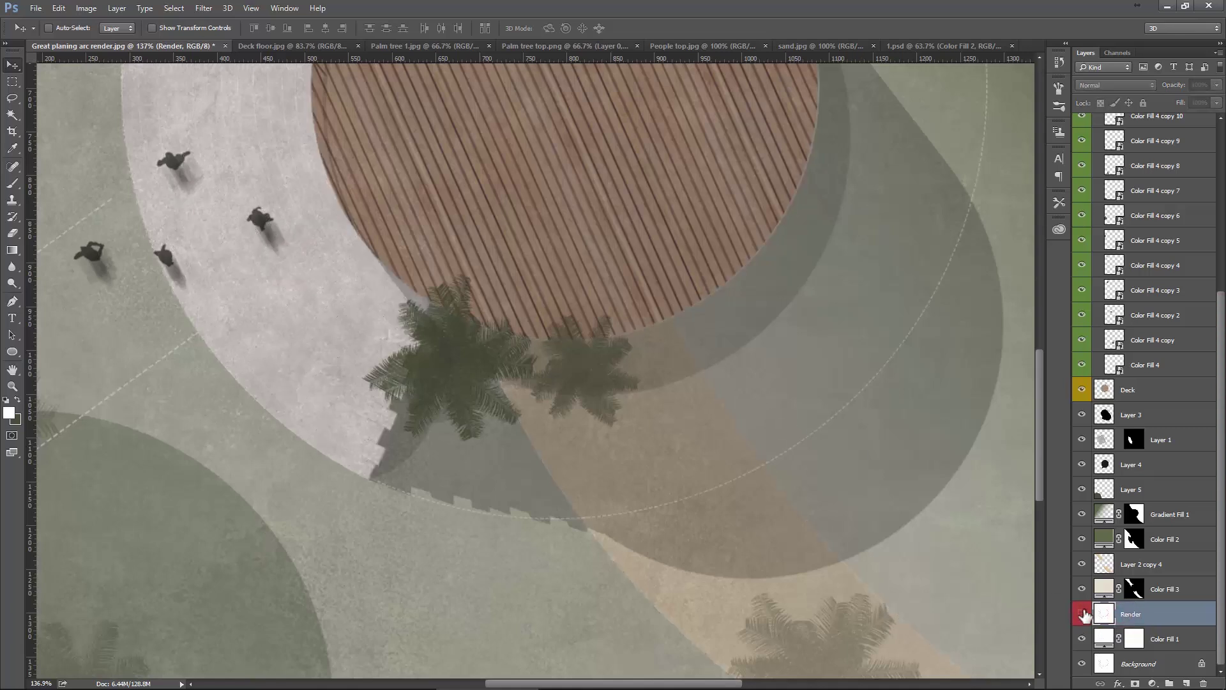
pyautogui.click(1082, 615)
# Show the canvas rulers and select the topmost Dirty layer.
pyautogui.scroll(-2, 576, 350)
pyautogui.scroll(-3, 576, 350)
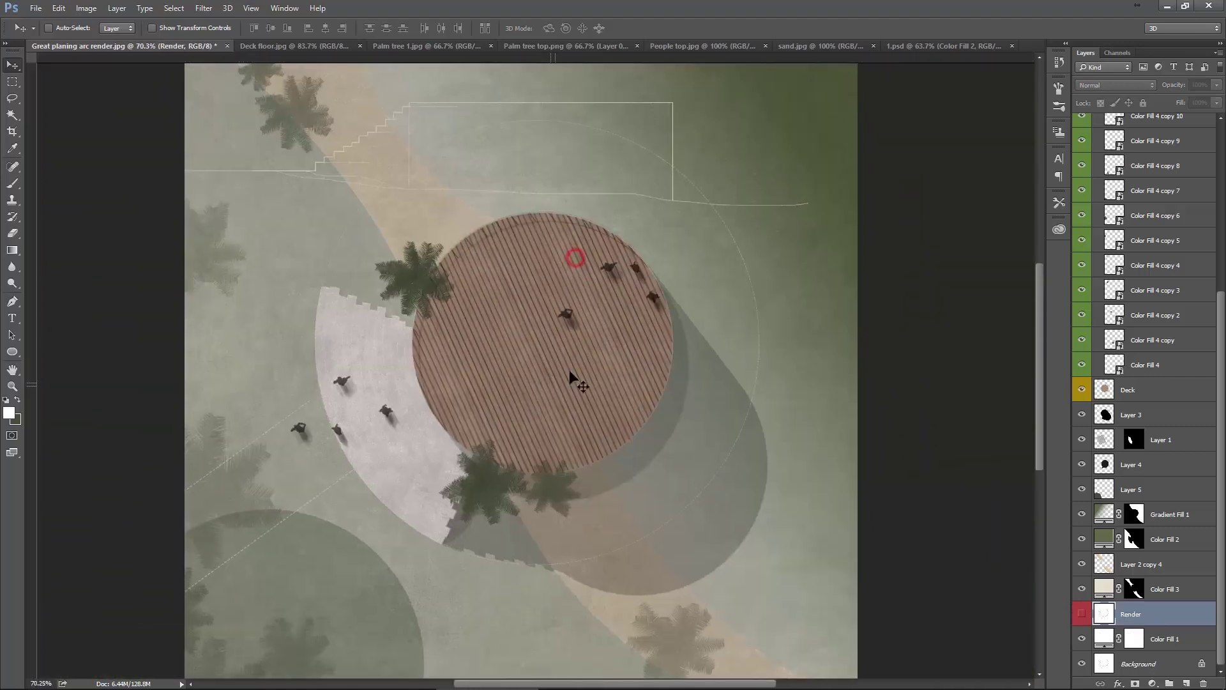
pyautogui.hotkey('ctrl', 'r')
pyautogui.moveTo(1220, 509); pyautogui.dragTo(1209, 299)
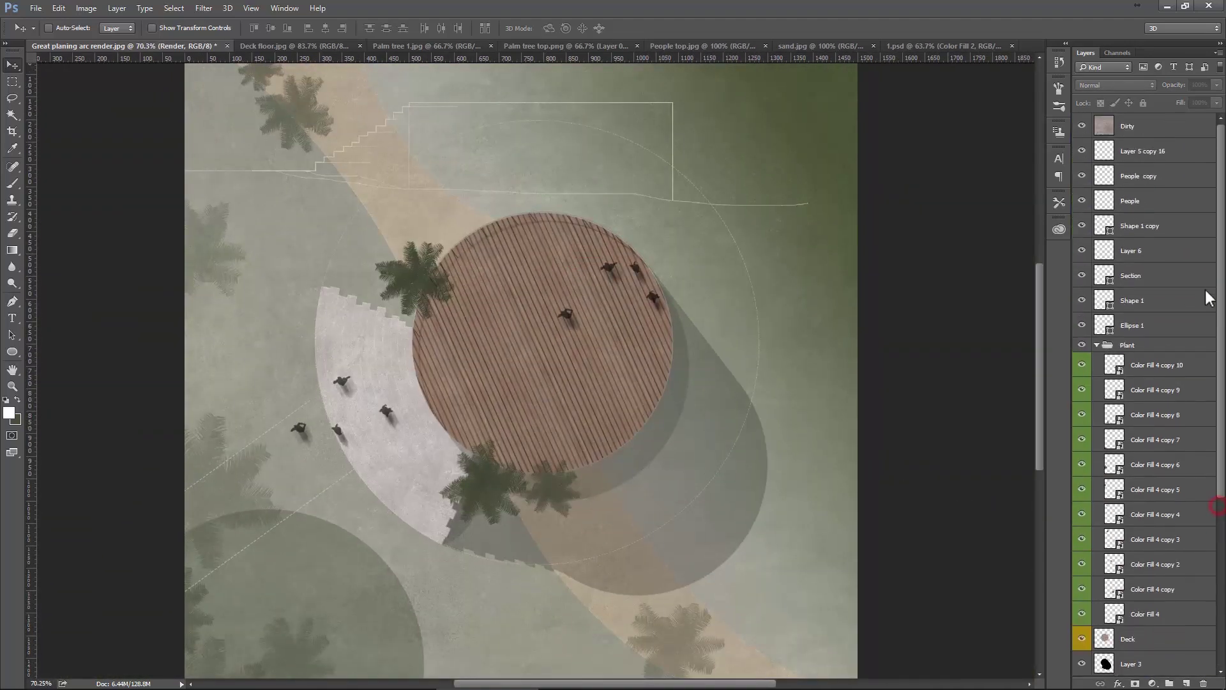
pyautogui.click(1149, 134)
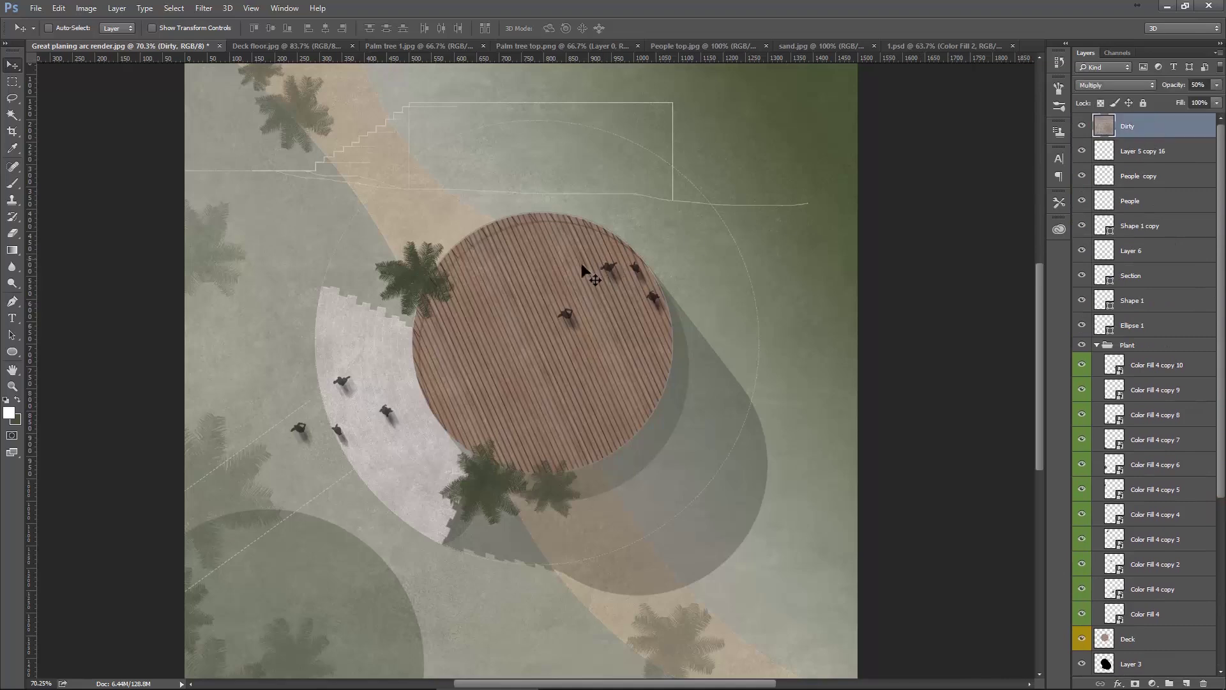
# Stamp all visible layers into a top layer named 'All layer in one', converted to a smart object.
pyautogui.scroll(-1, 682, 411)
pyautogui.scroll(-1, 617, 272)
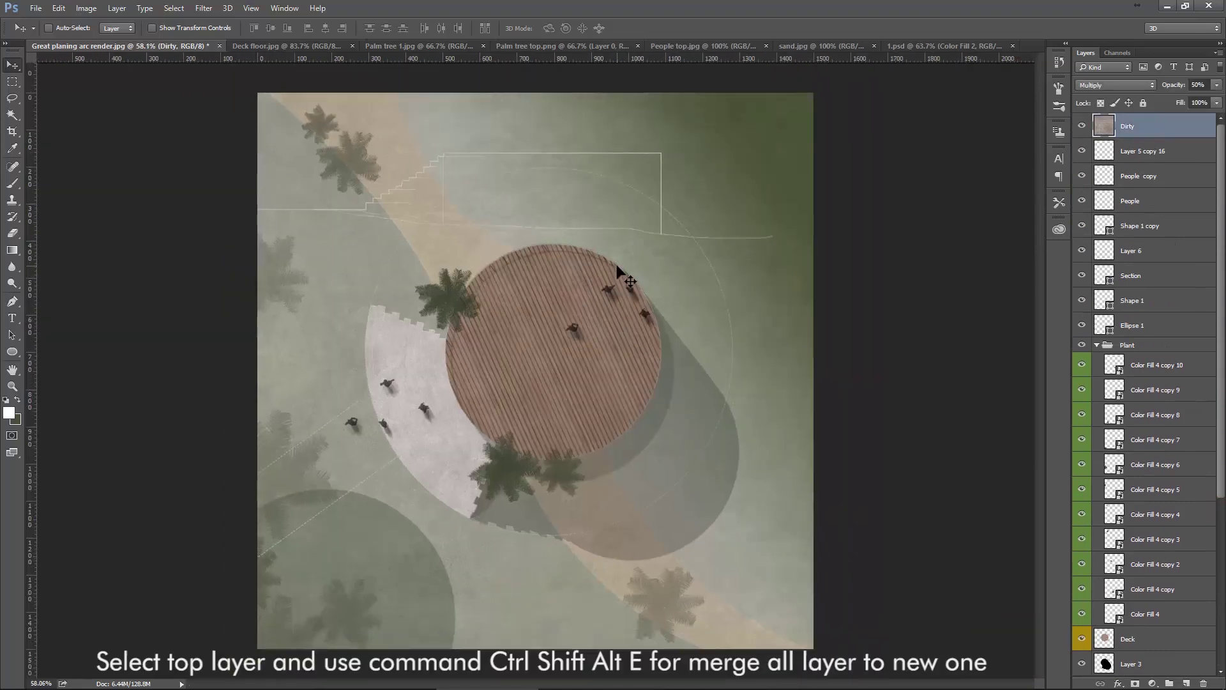
pyautogui.hotkey('ctrl', 'shift', 'alt', 'e')
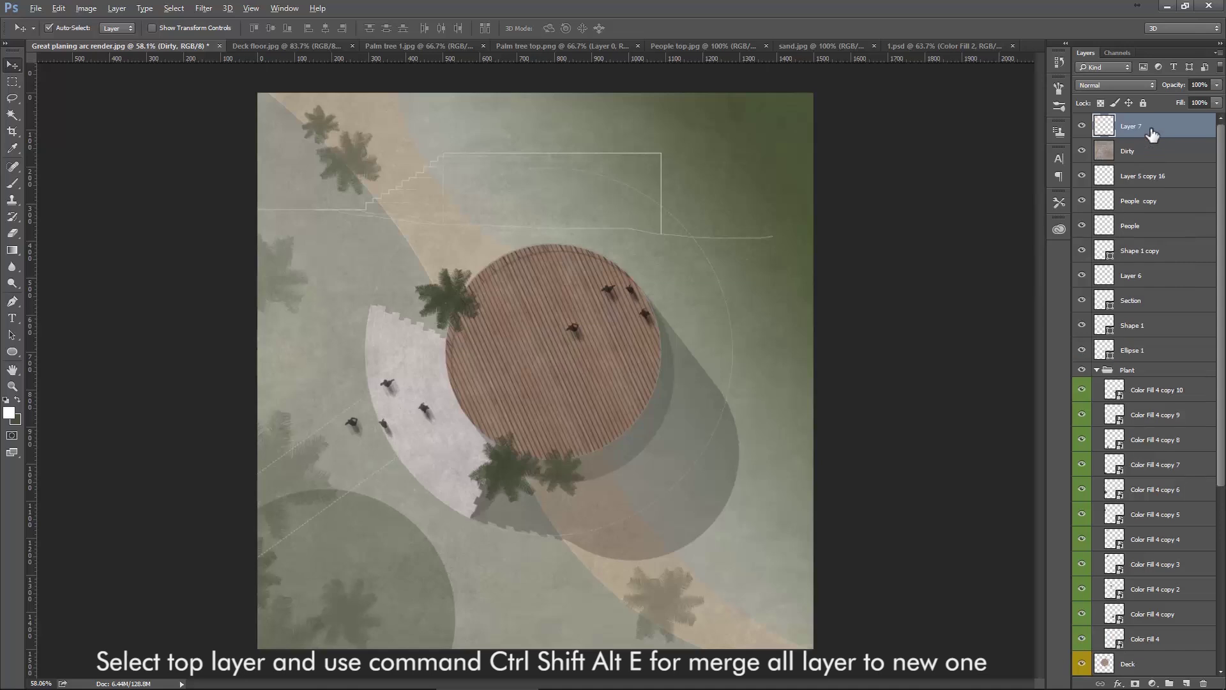
pyautogui.doubleClick(1130, 127)
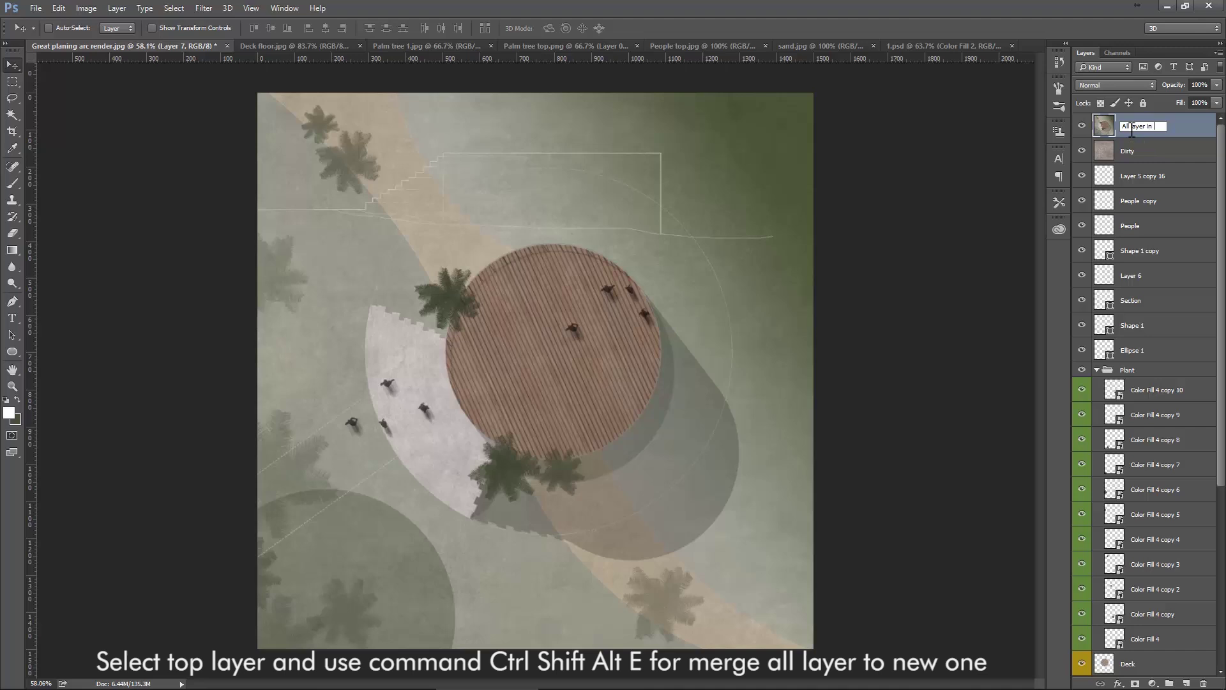
pyautogui.write('e')
pyautogui.press('Return')
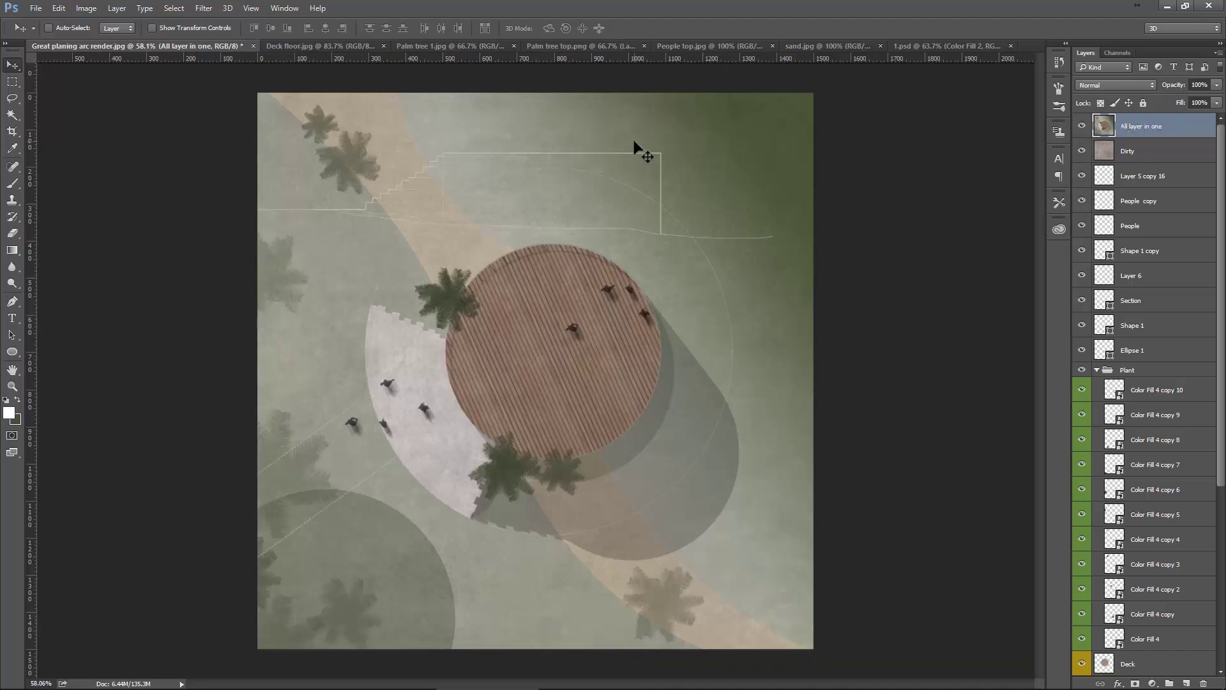
pyautogui.scroll(1, 637, 113)
pyautogui.rightClick(1178, 121)
pyautogui.click(1086, 261)
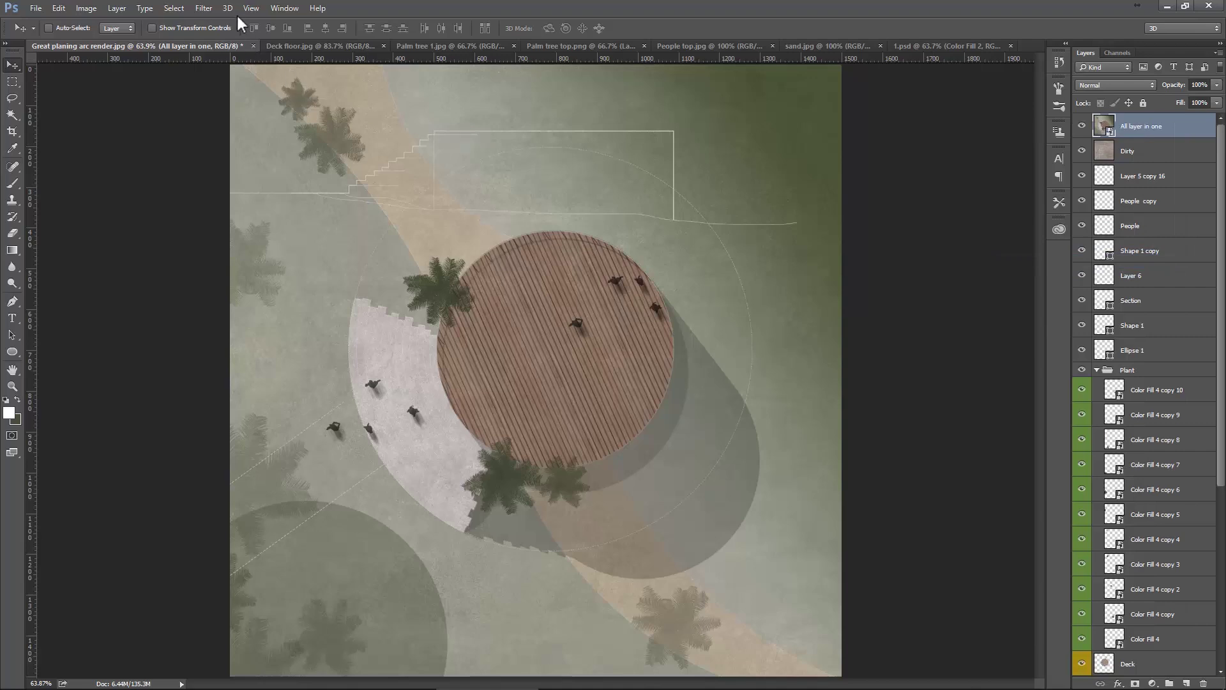
# Apply Filter Gallery's Artistic Paint Daubs with Sharpness 4 and a small brush size.
pyautogui.click(203, 9)
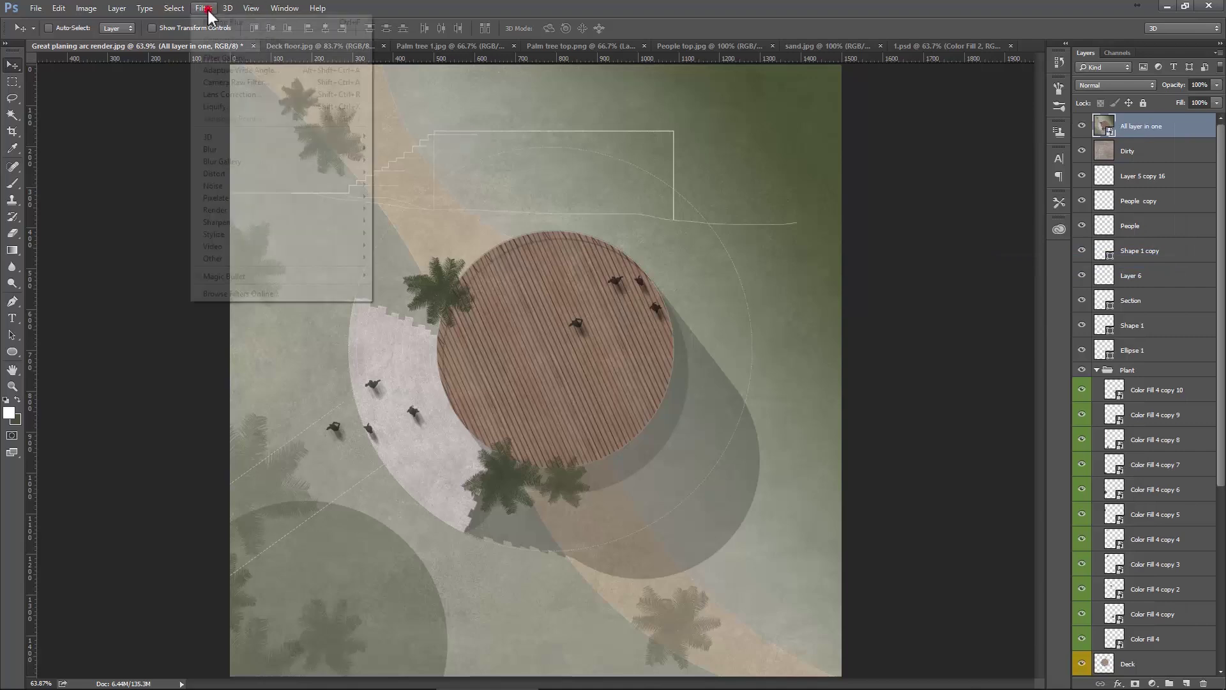
pyautogui.click(228, 58)
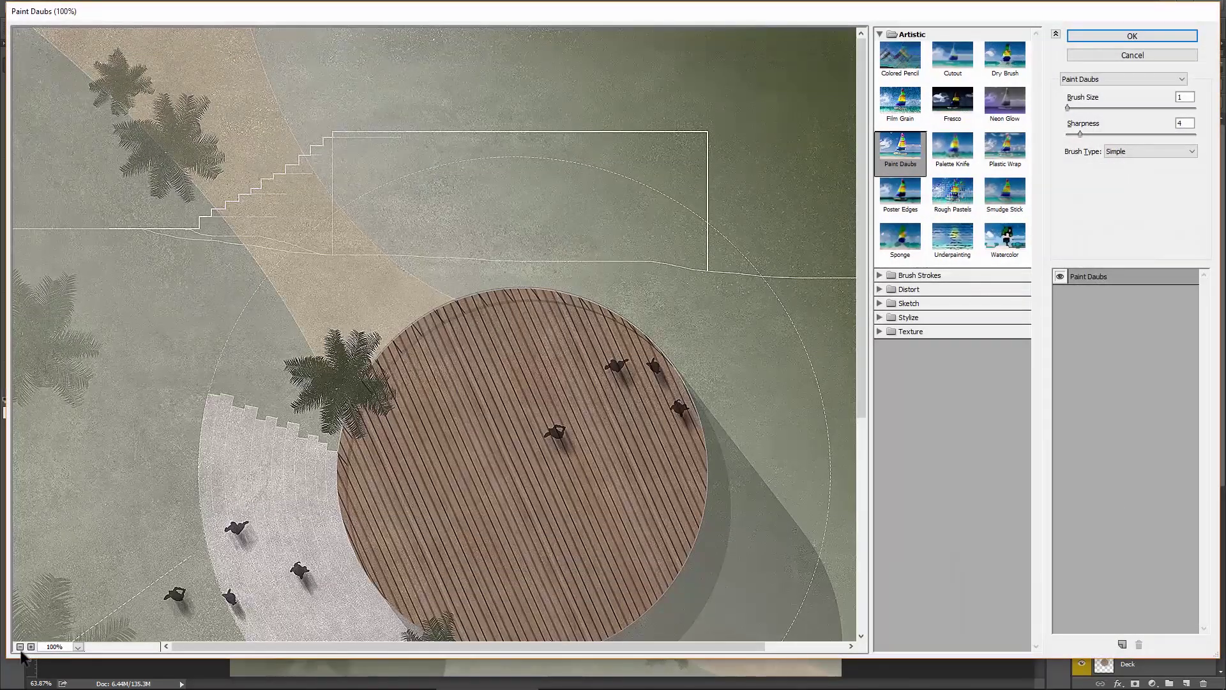
pyautogui.click(359, 454)
pyautogui.click(907, 153)
pyautogui.click(1183, 96)
pyautogui.click(1180, 124)
pyautogui.moveTo(1119, 132); pyautogui.dragTo(1171, 133)
pyautogui.click(1082, 132)
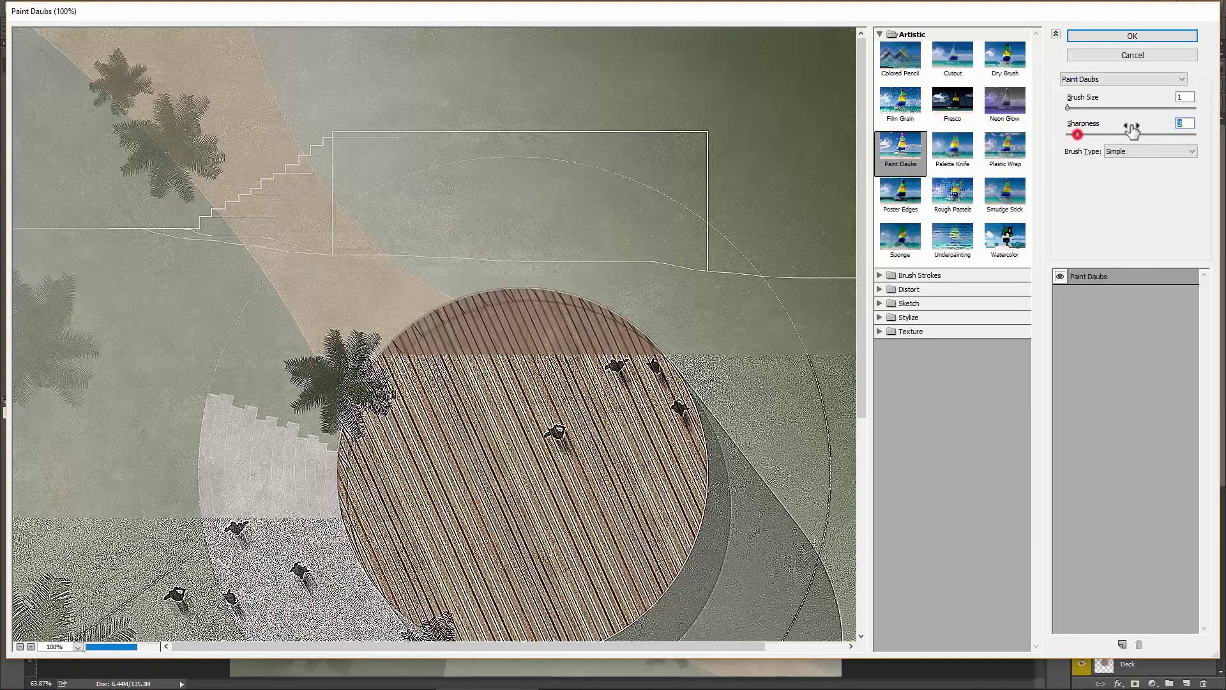
pyautogui.click(1120, 108)
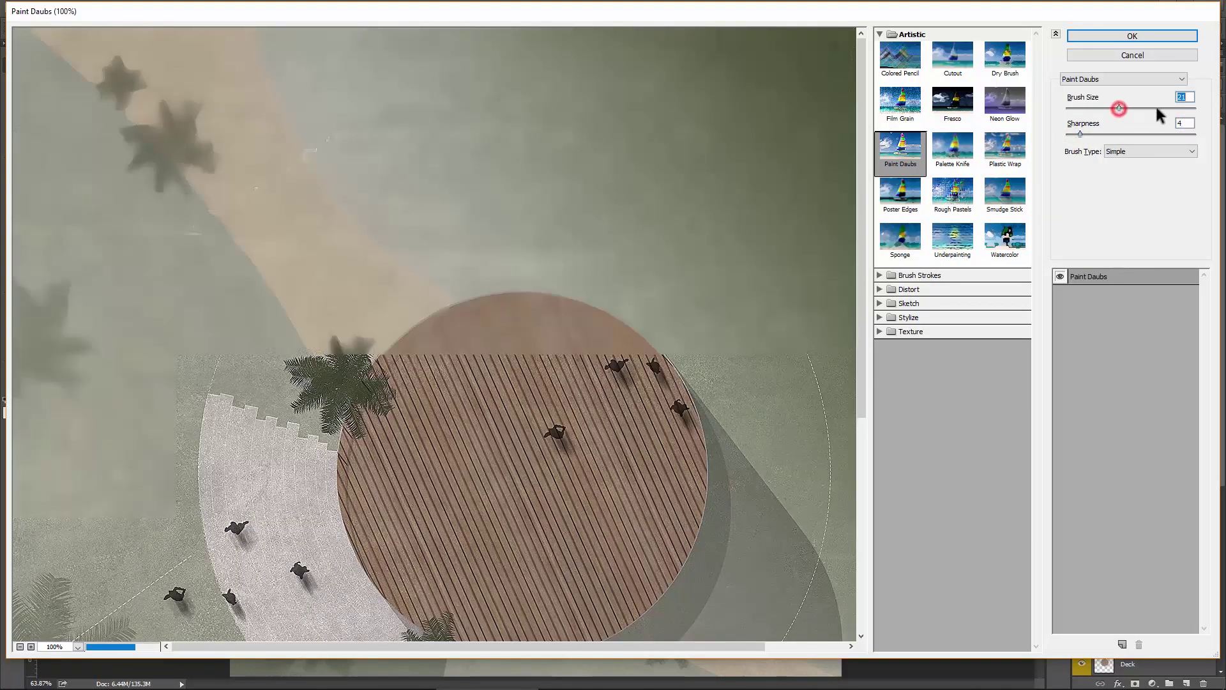
pyautogui.click(1073, 109)
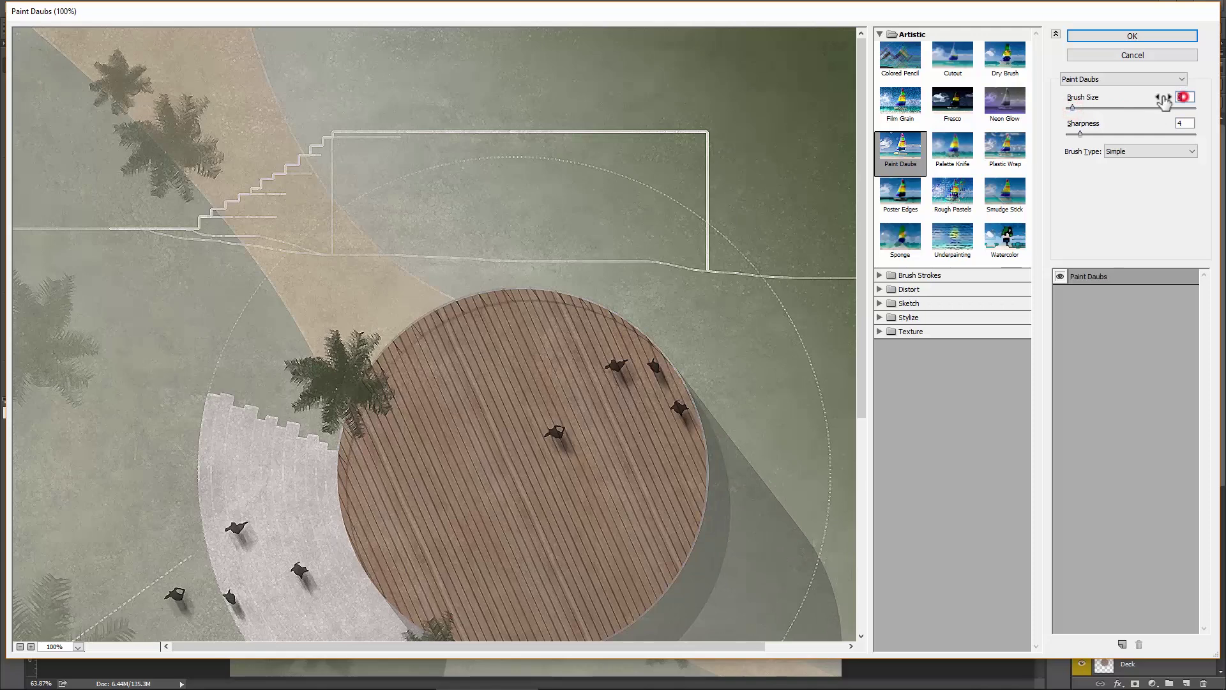
pyautogui.click(1131, 35)
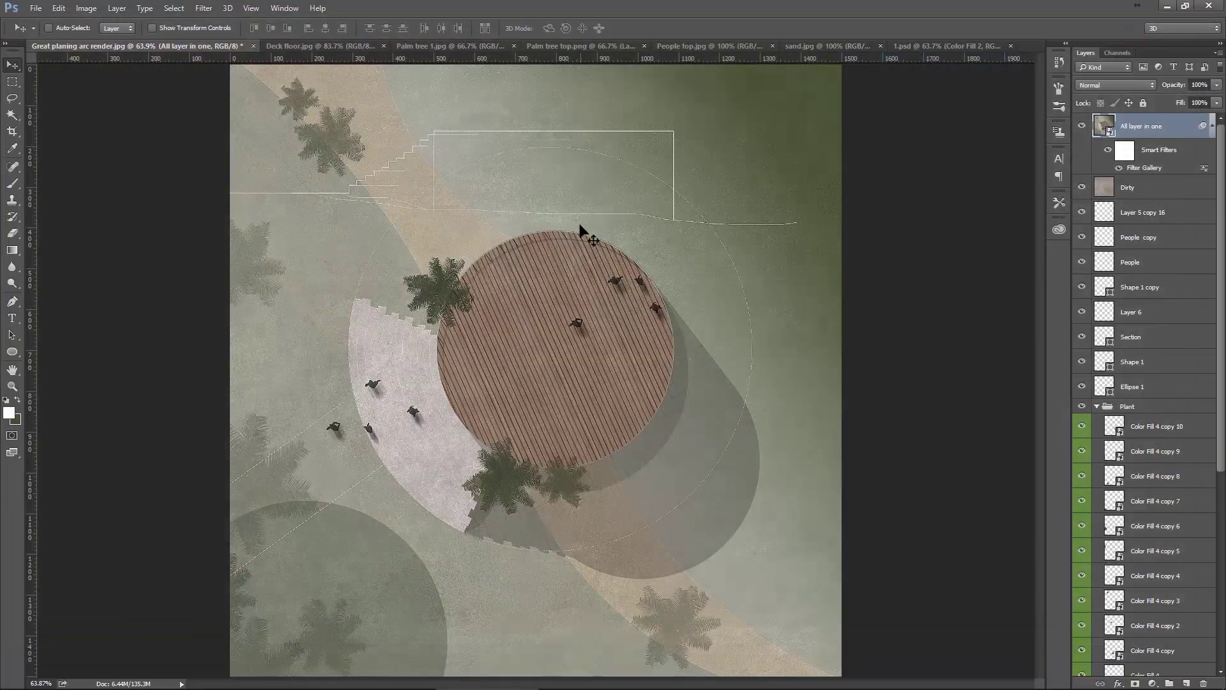
pyautogui.scroll(3, 581, 252)
pyautogui.scroll(3, 578, 246)
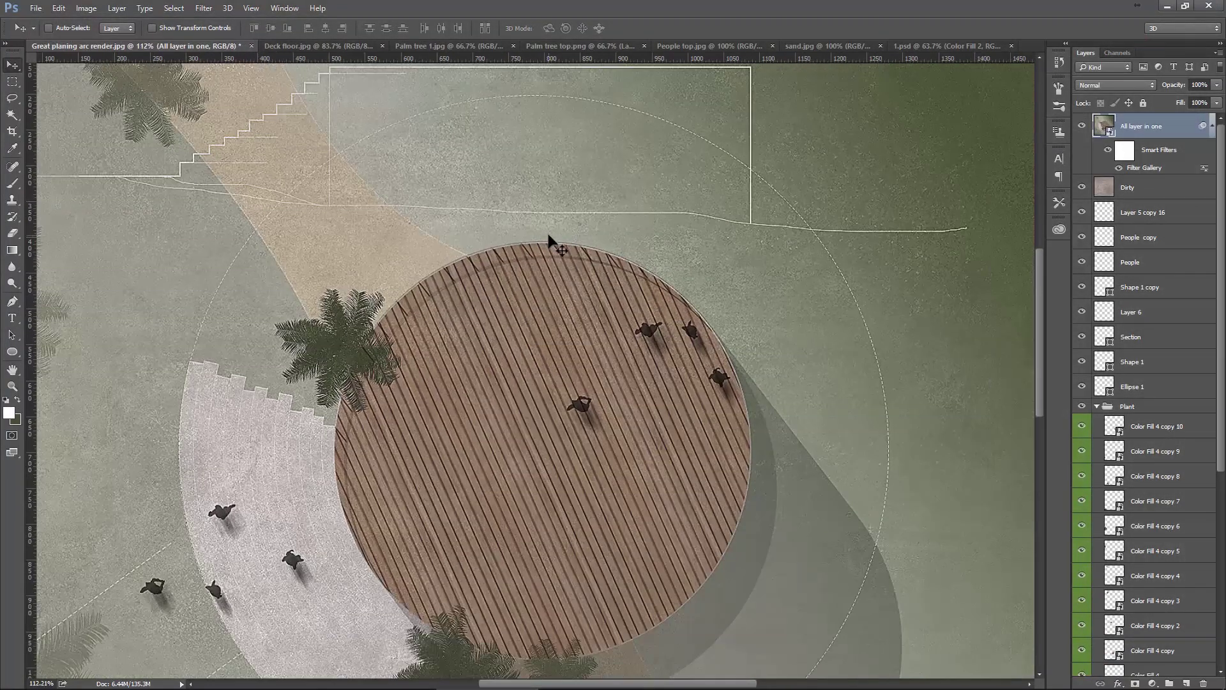
pyautogui.scroll(-1, 549, 239)
# In Camera Raw, set Contrast +39, Highlights +43, Shadows -32 and Clarity 10.
pyautogui.click(203, 8)
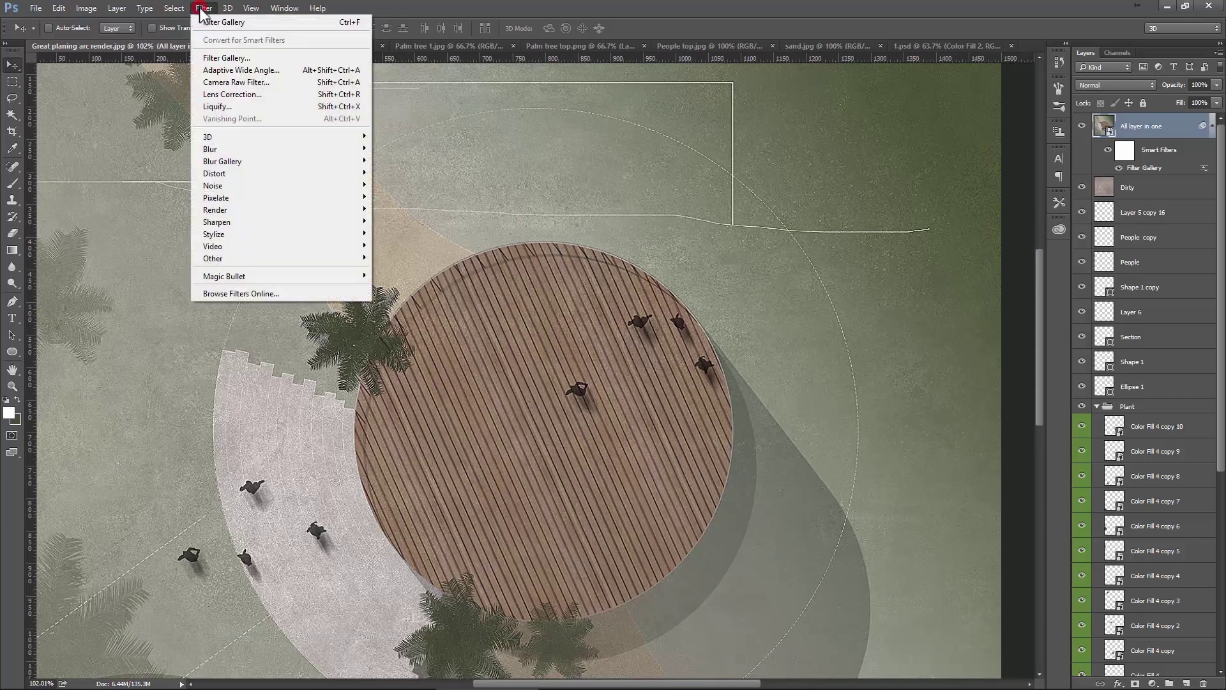
pyautogui.click(238, 83)
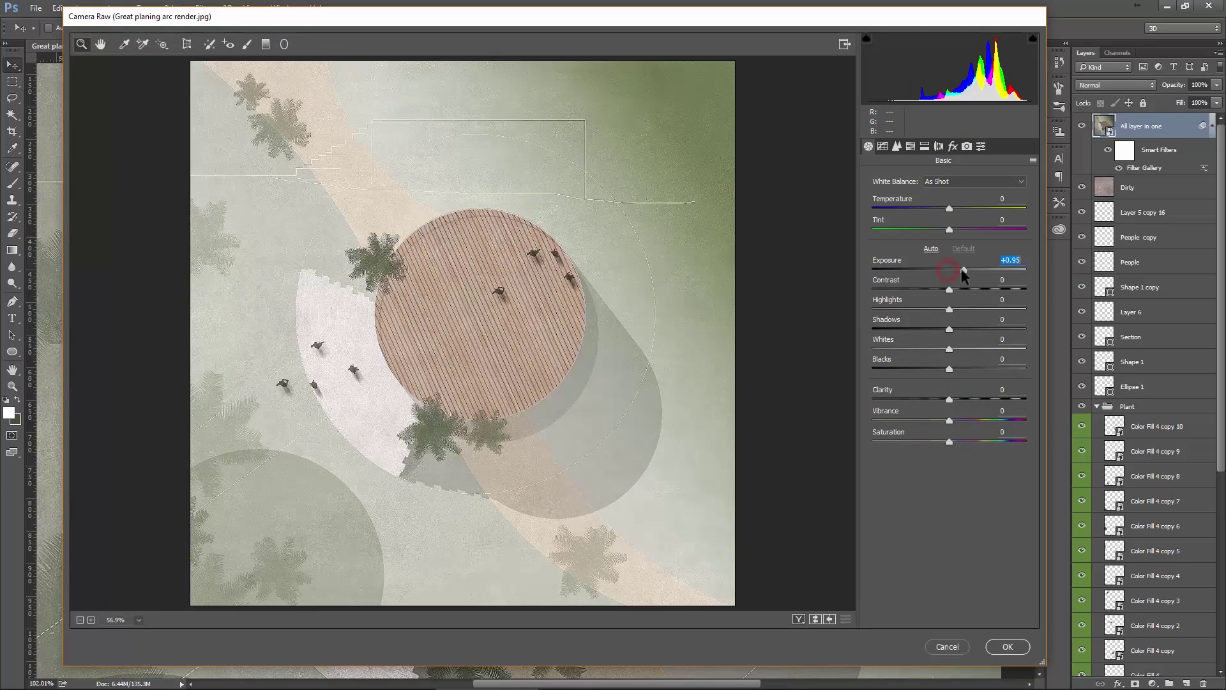
pyautogui.moveTo(949, 274)
pyautogui.mouseDown()
pyautogui.moveTo(1035, 308)
pyautogui.moveTo(920, 329)
pyautogui.mouseUp()
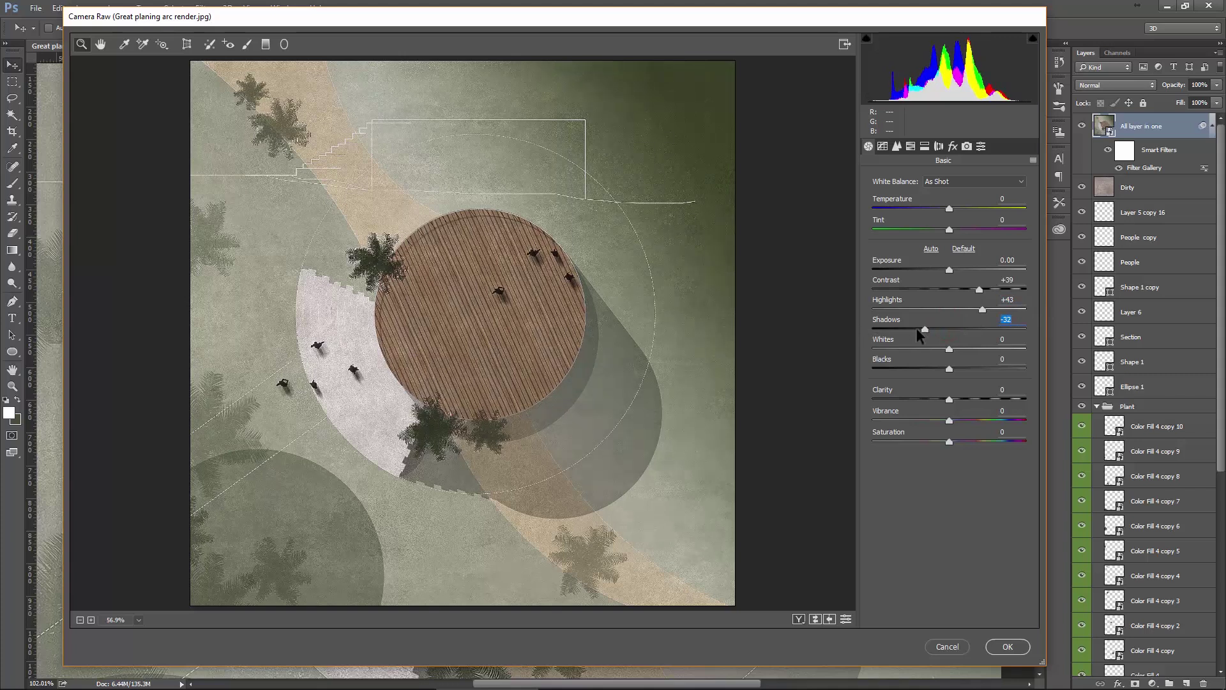
pyautogui.moveTo(949, 399); pyautogui.dragTo(985, 403)
pyautogui.doubleClick(1008, 390)
pyautogui.write('10')
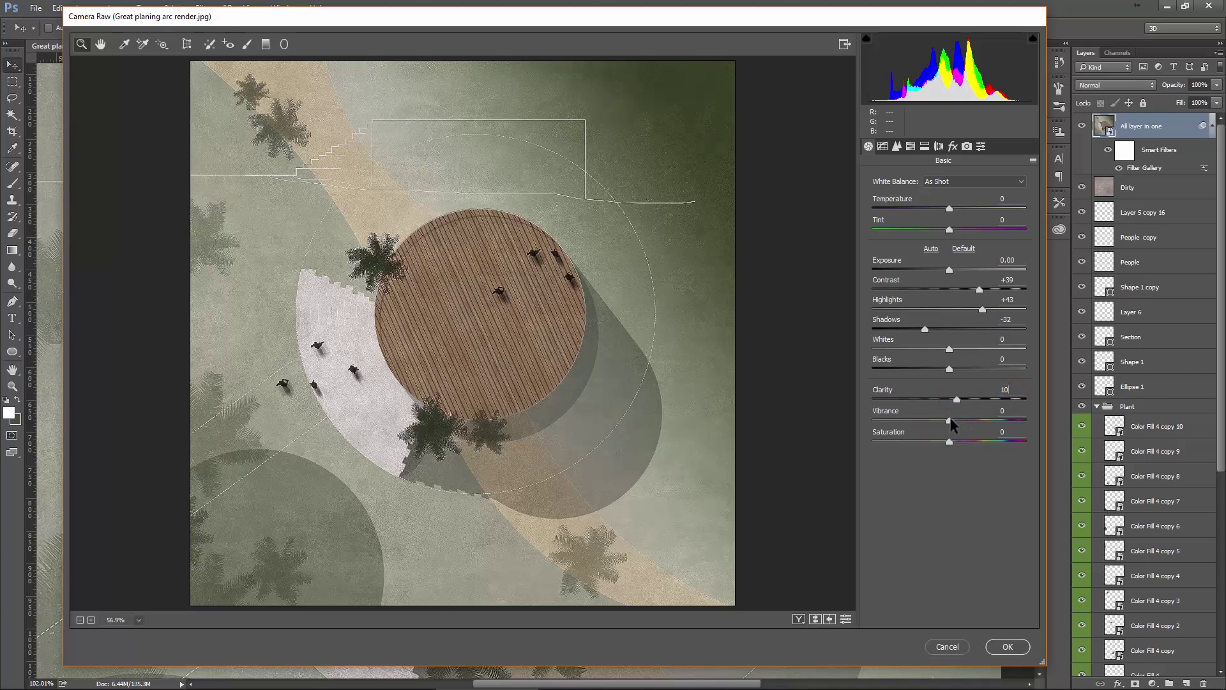
# Set the Detail sharpening amount to 10 and apply the Camera Raw filter.
pyautogui.click(897, 147)
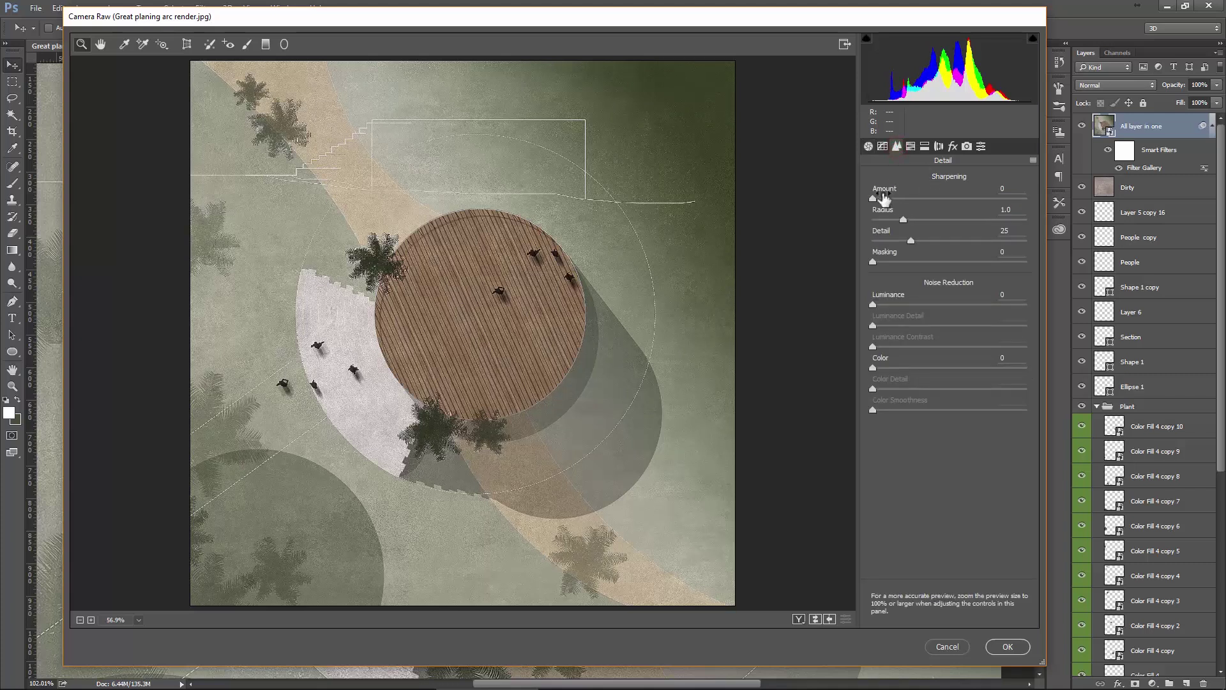
pyautogui.moveTo(987, 197); pyautogui.dragTo(995, 195)
pyautogui.write('10')
pyautogui.click(1008, 647)
pyautogui.scroll(-3, 560, 323)
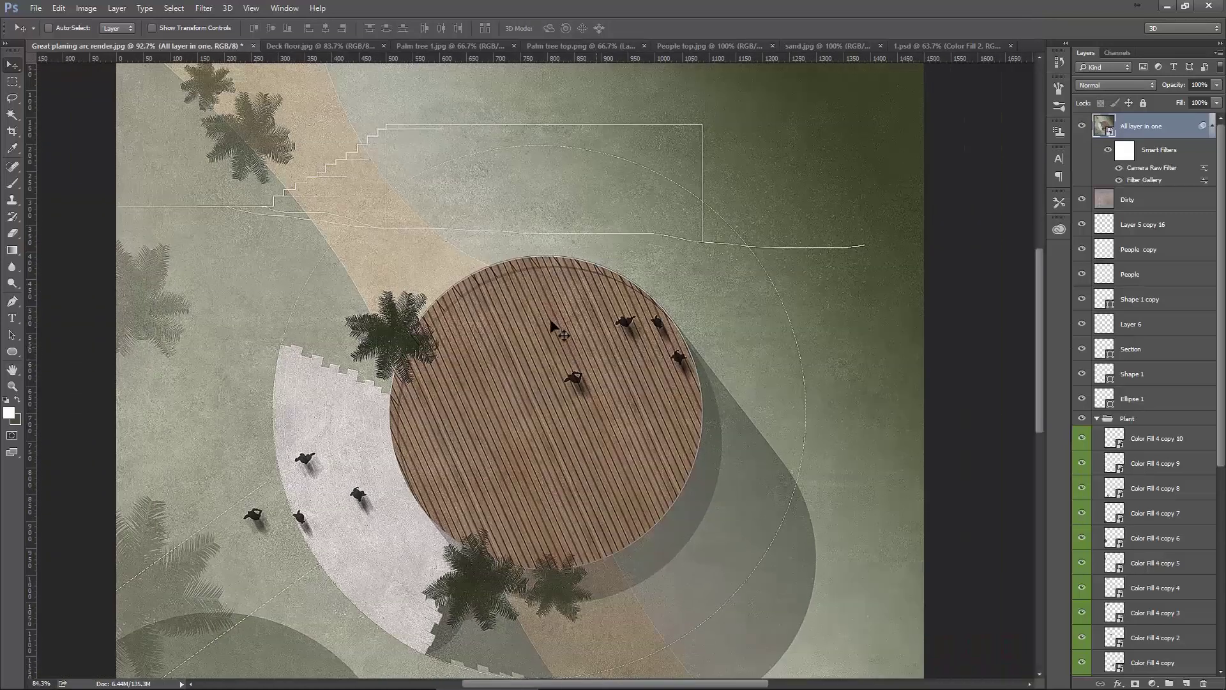
pyautogui.scroll(-1, 530, 329)
pyautogui.scroll(-1, 636, 262)
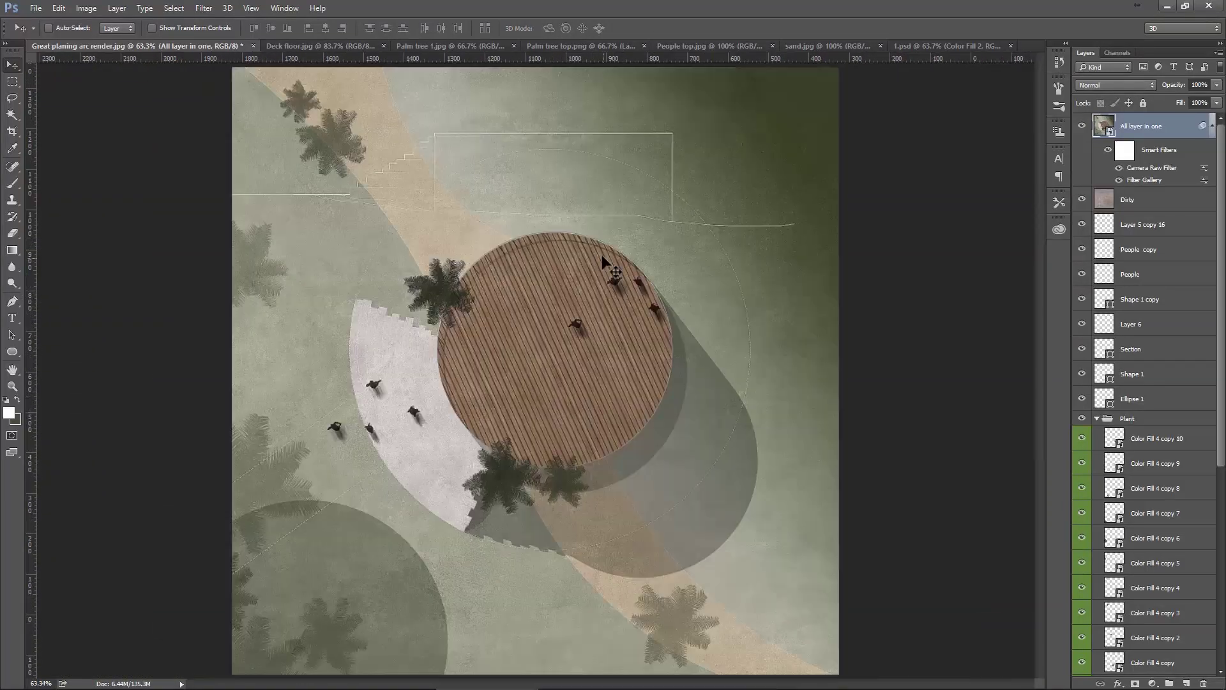
# Add a Solid Color fill layer in dark green-black #181916.
pyautogui.click(1155, 679)
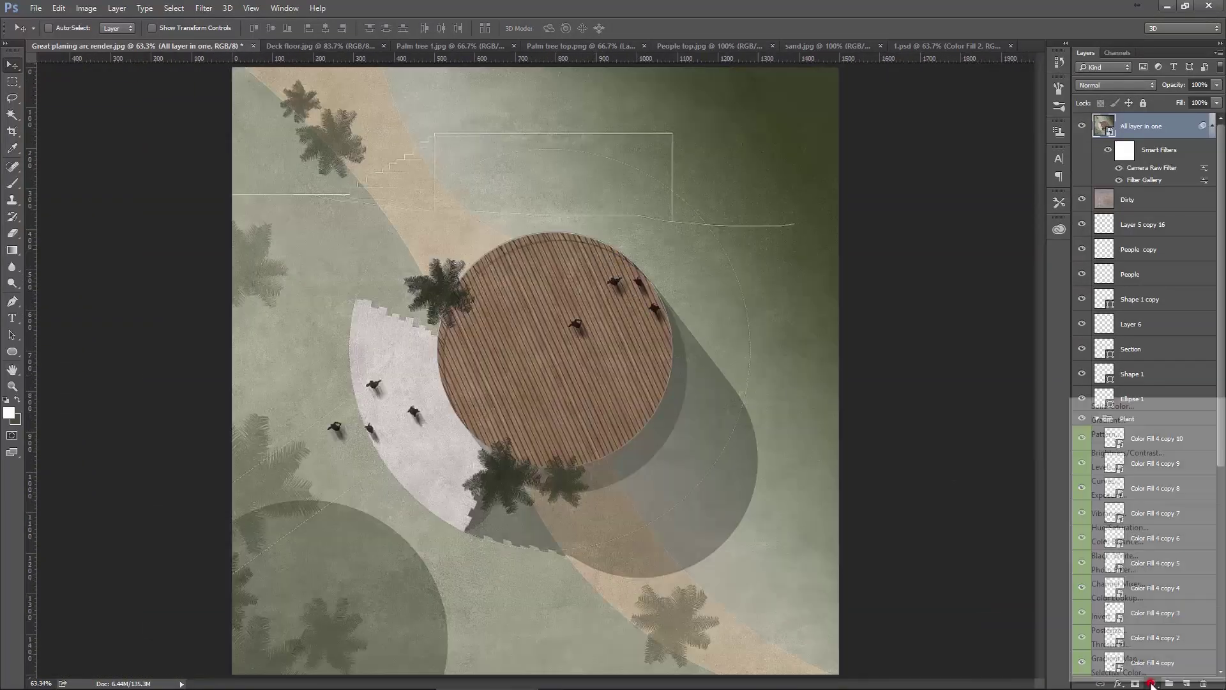
pyautogui.click(1124, 405)
pyautogui.moveTo(537, 362); pyautogui.dragTo(449, 383)
pyautogui.moveTo(489, 383); pyautogui.dragTo(493, 374)
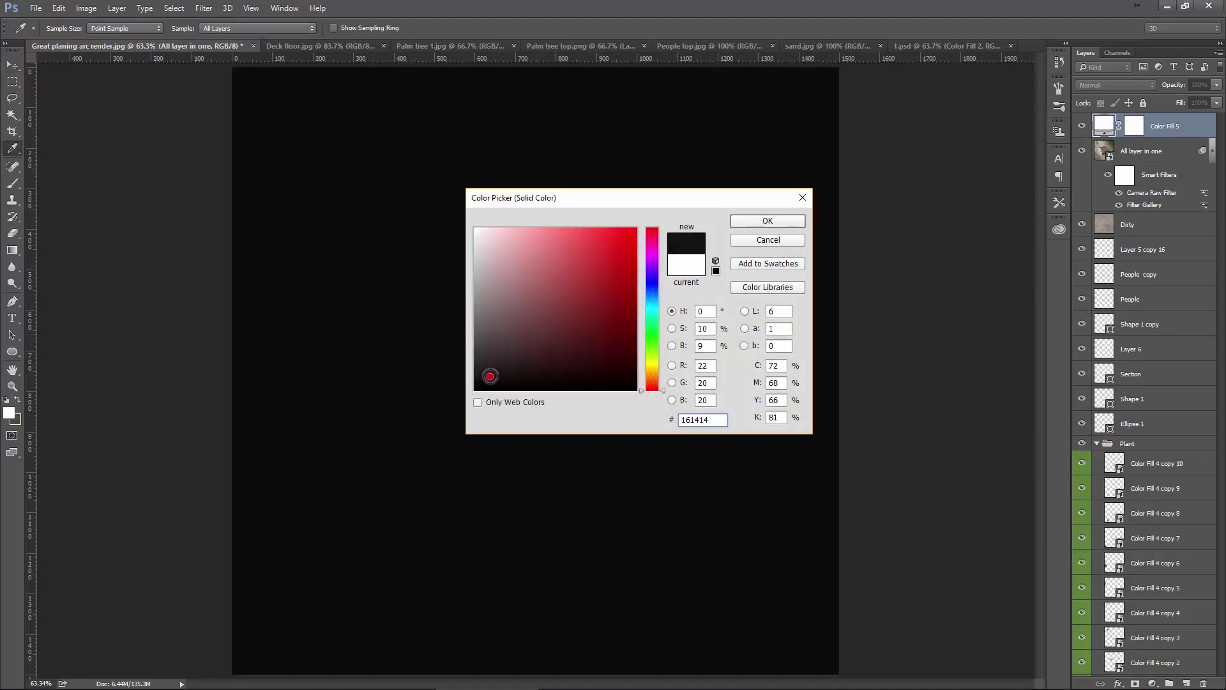
pyautogui.moveTo(667, 396); pyautogui.dragTo(665, 357)
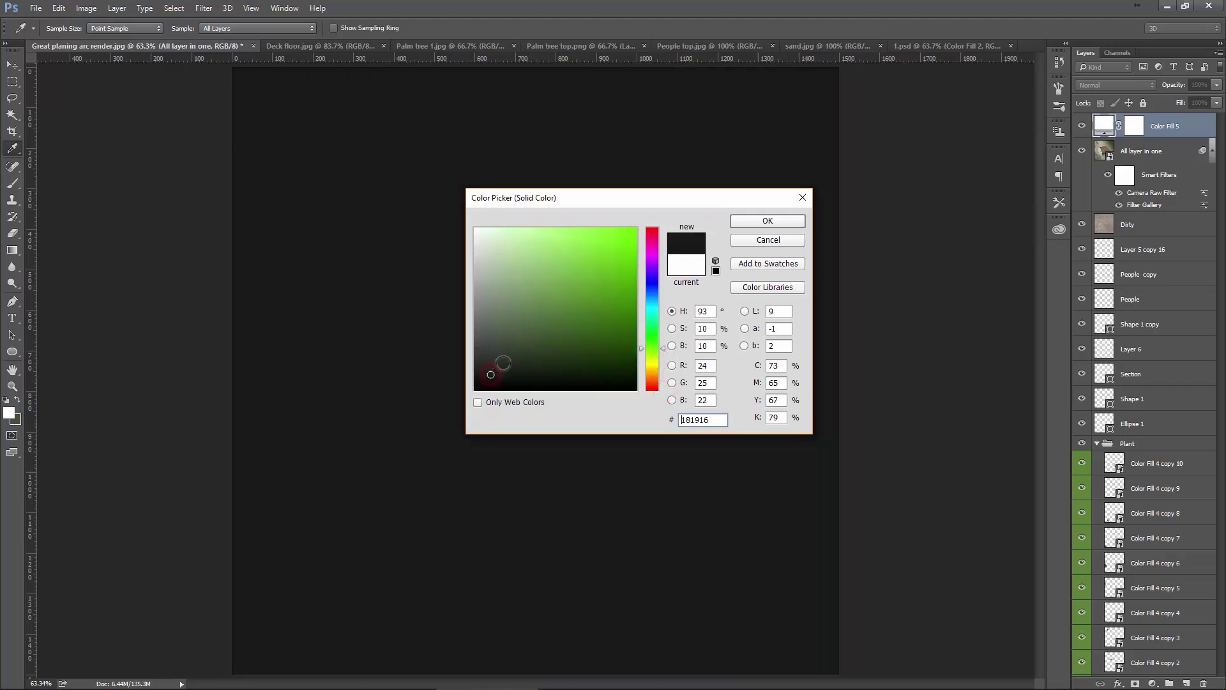
pyautogui.click(764, 221)
# Target the fill's mask and set up a black soft round brush with 0% hardness.
pyautogui.click(1140, 131)
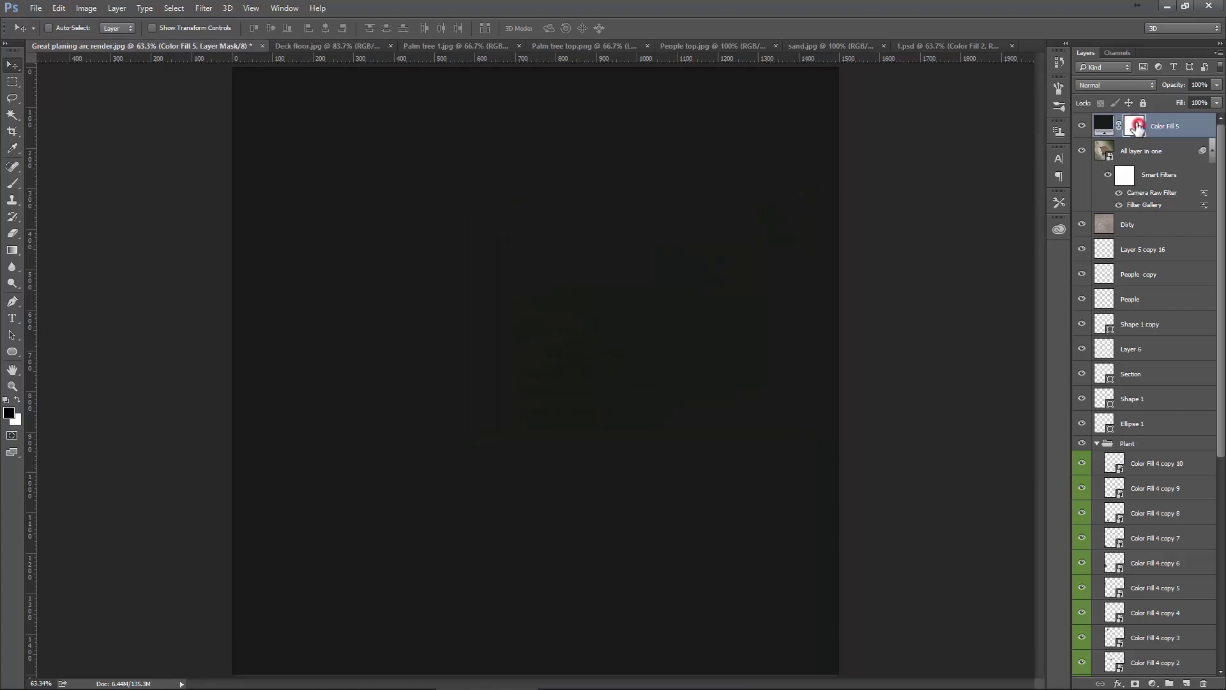
pyautogui.scroll(-1, 520, 359)
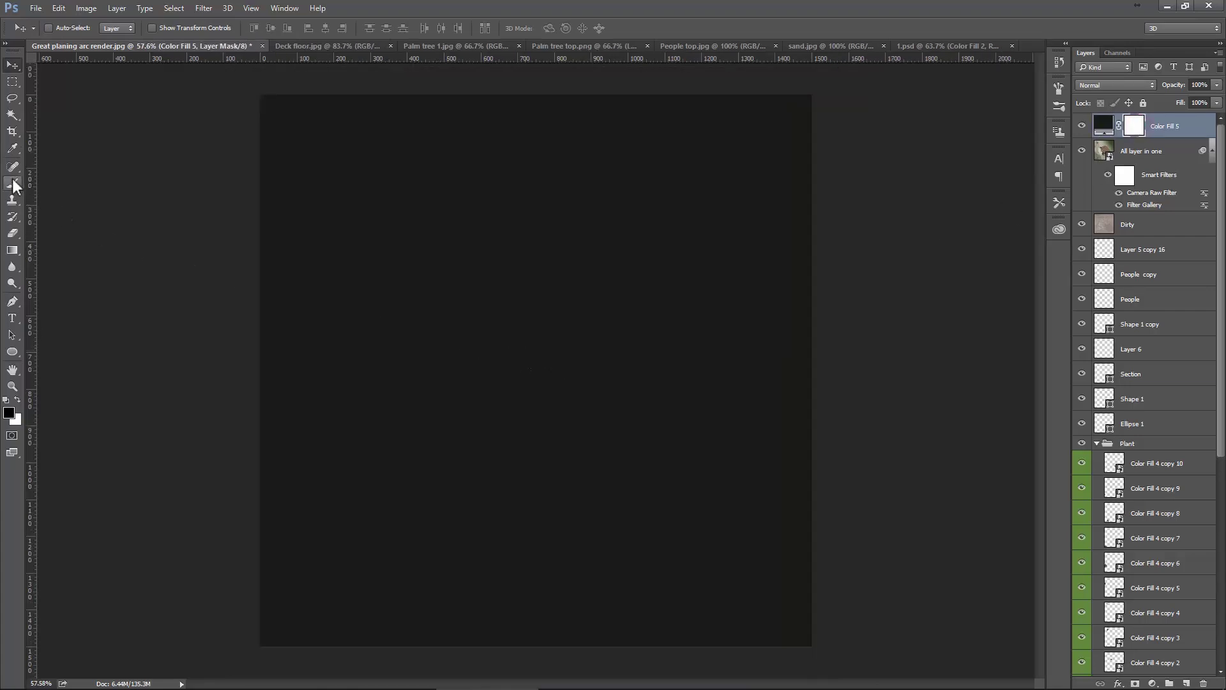
pyautogui.click(12, 183)
pyautogui.click(9, 412)
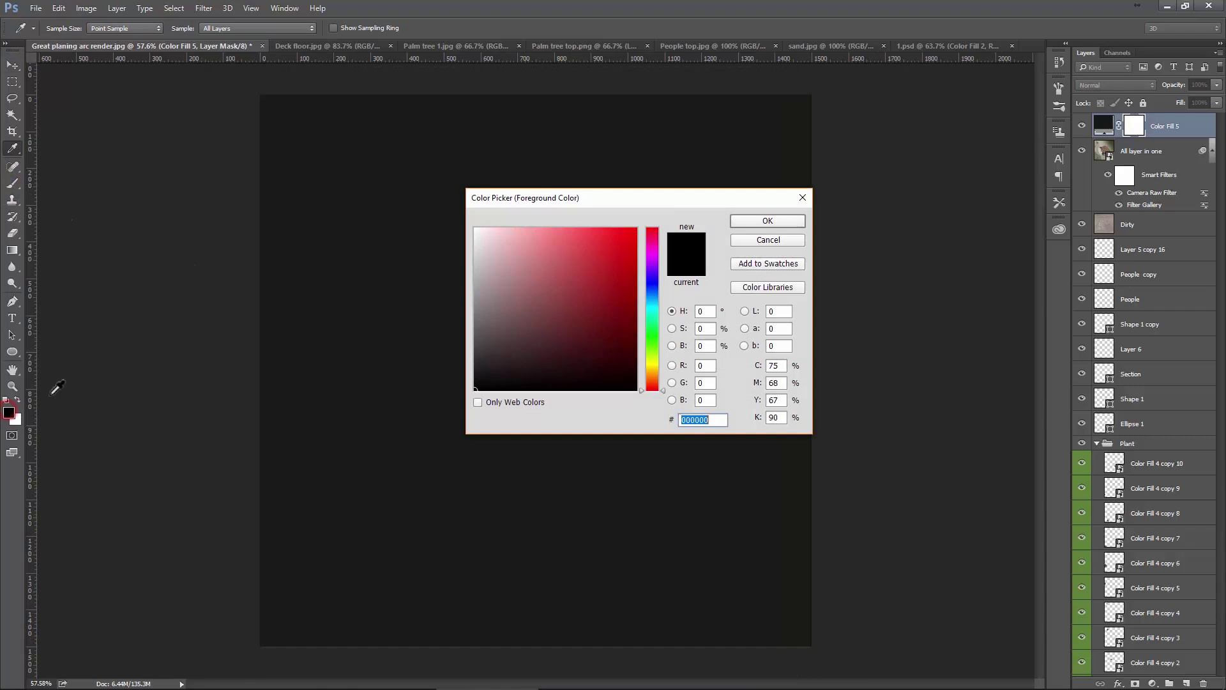
pyautogui.click(476, 390)
pyautogui.click(737, 221)
pyautogui.rightClick(488, 238)
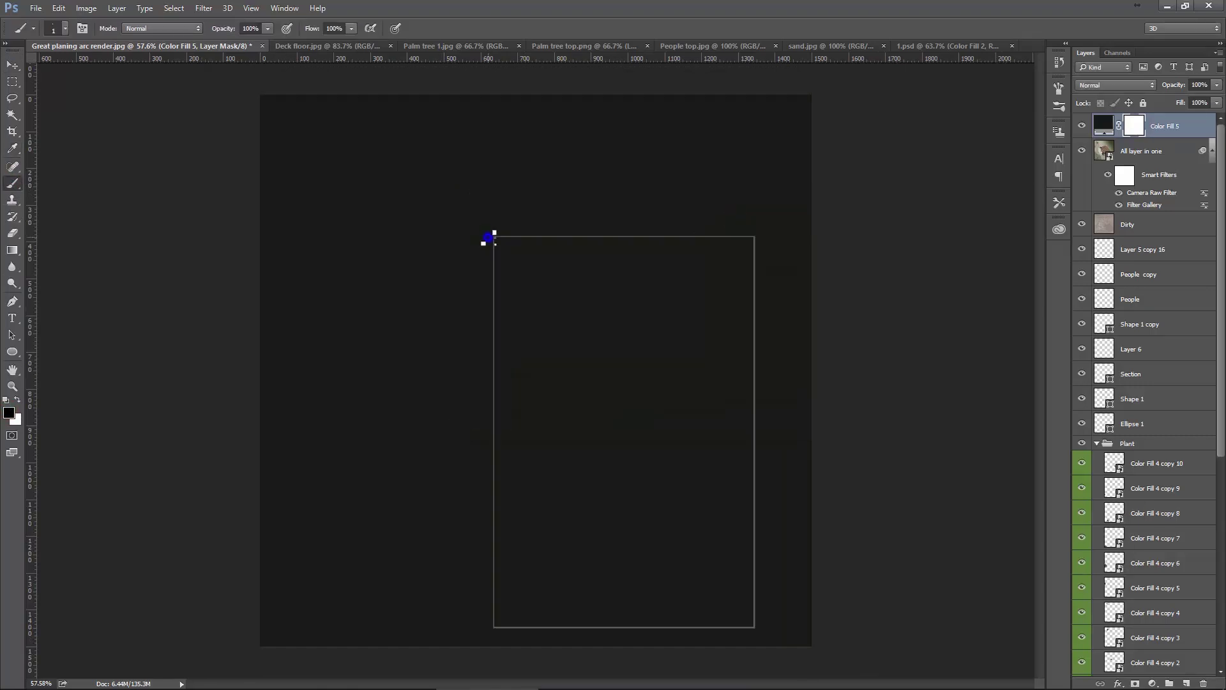
pyautogui.click(592, 325)
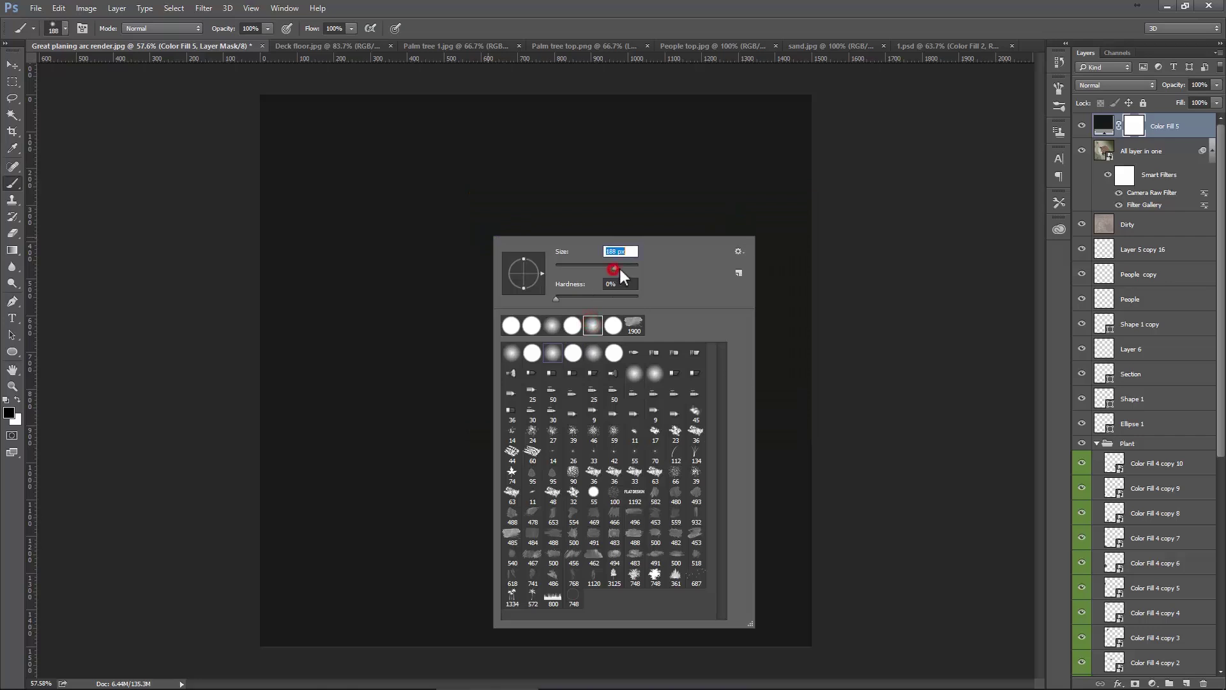
pyautogui.moveTo(627, 267); pyautogui.dragTo(630, 267)
# Paint the mask's centre with a roughly 1200 px soft brush to reveal the render's middle.
pyautogui.click(377, 323)
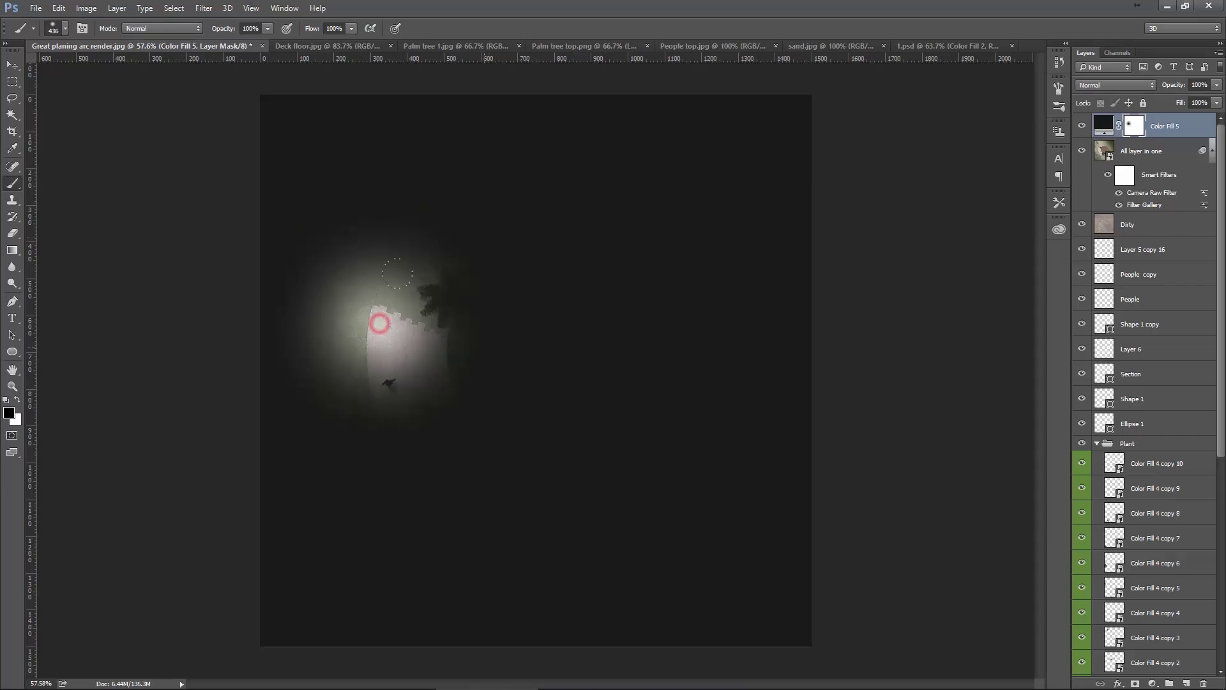
pyautogui.hotkey('ctrl', 'z')
pyautogui.press(']')
pyautogui.press(']')
pyautogui.press(']')
pyautogui.press(']')
pyautogui.press(']')
pyautogui.press(']')
pyautogui.press(']')
pyautogui.press(']')
pyautogui.press(']')
pyautogui.press('[')
pyautogui.click(533, 371)
pyautogui.click(533, 371)
pyautogui.click(543, 348)
pyautogui.click(561, 329)
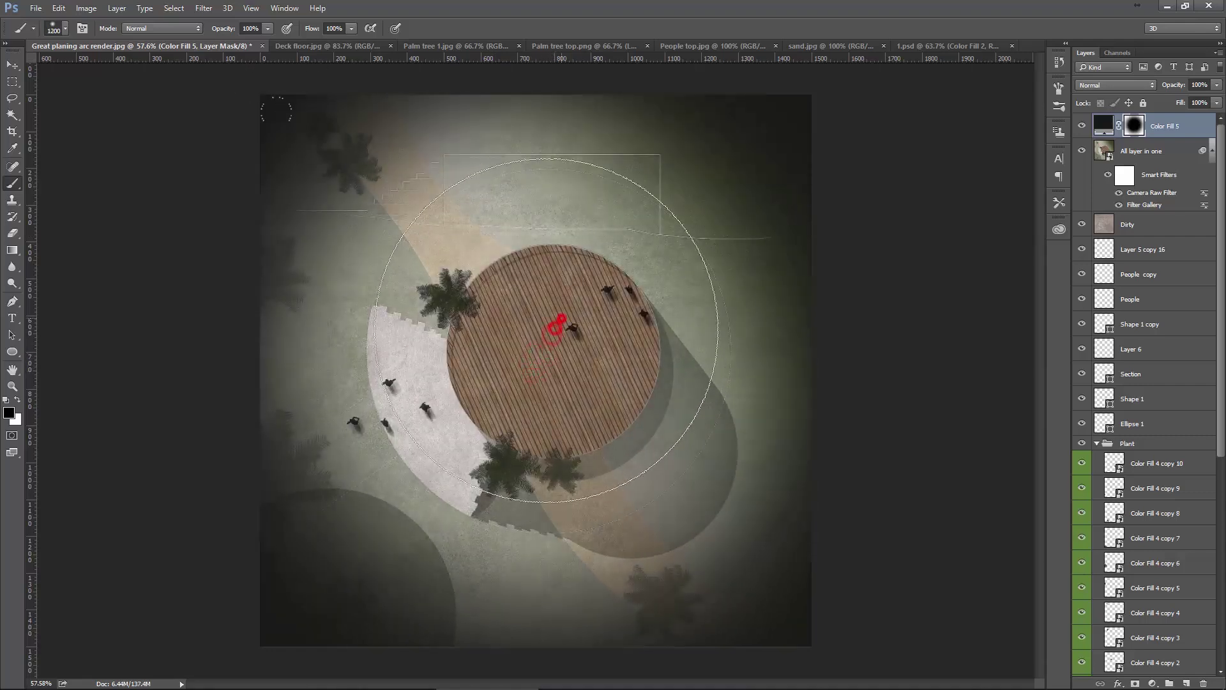
pyautogui.moveTo(562, 320); pyautogui.dragTo(494, 387)
pyautogui.click(536, 415)
# Lower the Color Fill 5 vignette layer's opacity to 40%.
pyautogui.press('v')
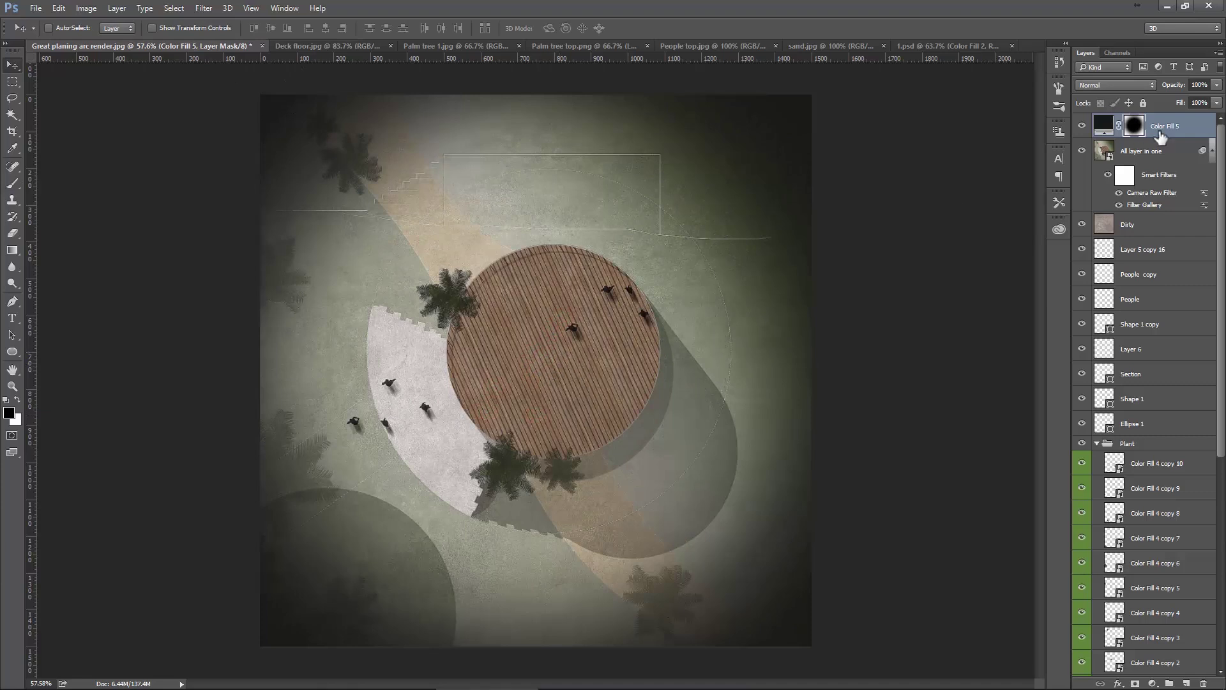
pyautogui.moveTo(1215, 86); pyautogui.dragTo(1180, 101)
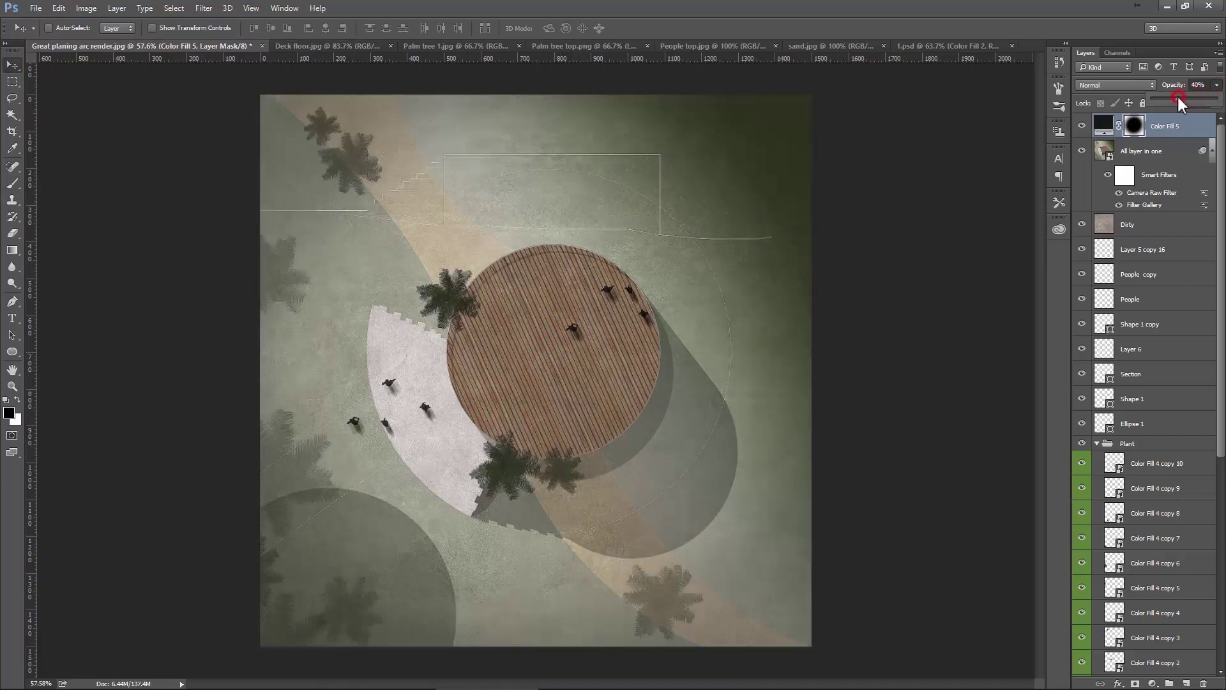
pyautogui.click(1199, 85)
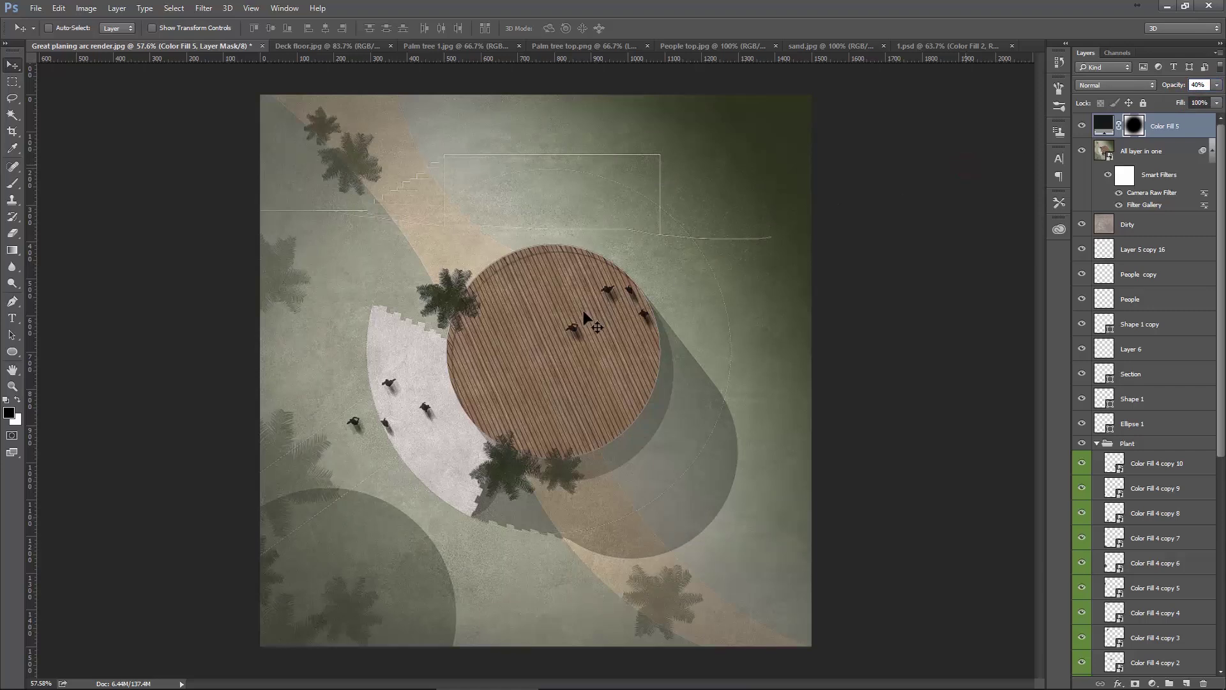
pyautogui.scroll(1, 583, 310)
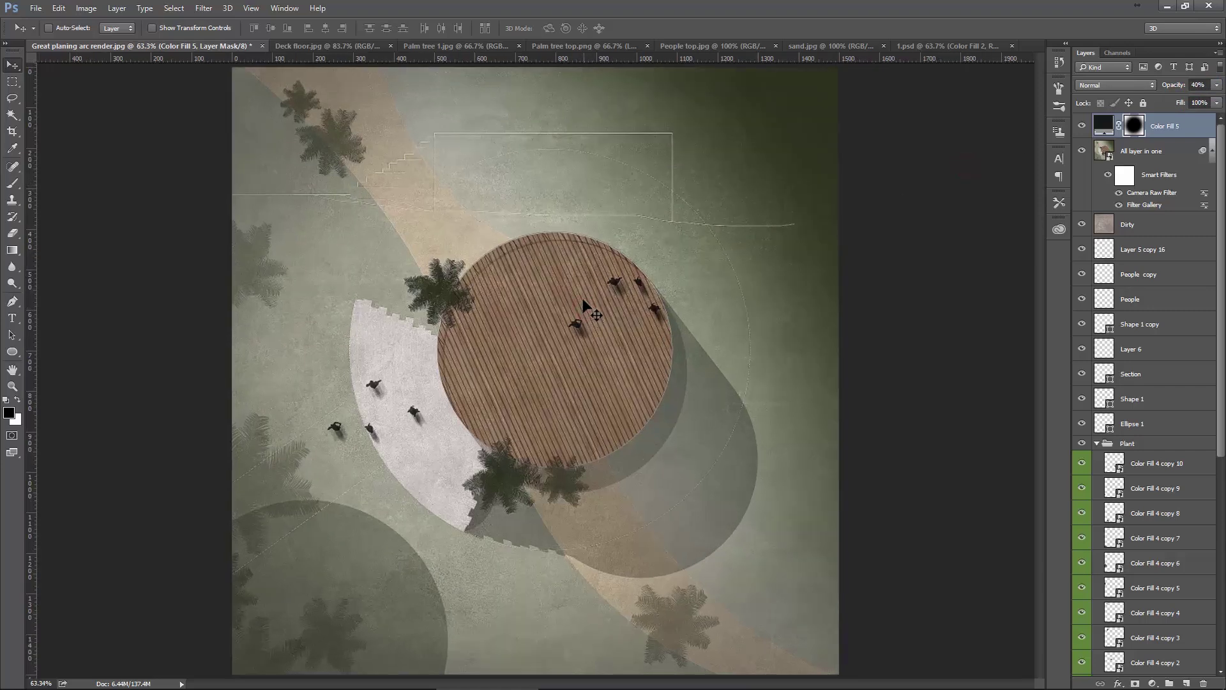
pyautogui.scroll(1, 581, 300)
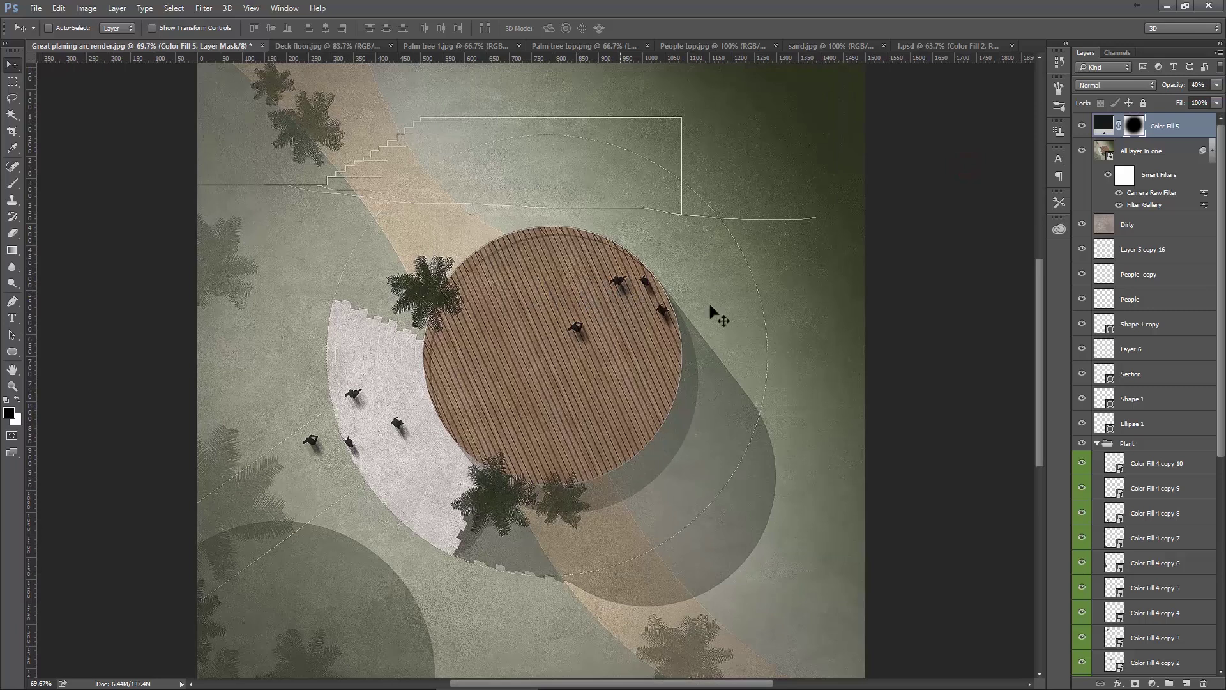
pyautogui.click(1189, 130)
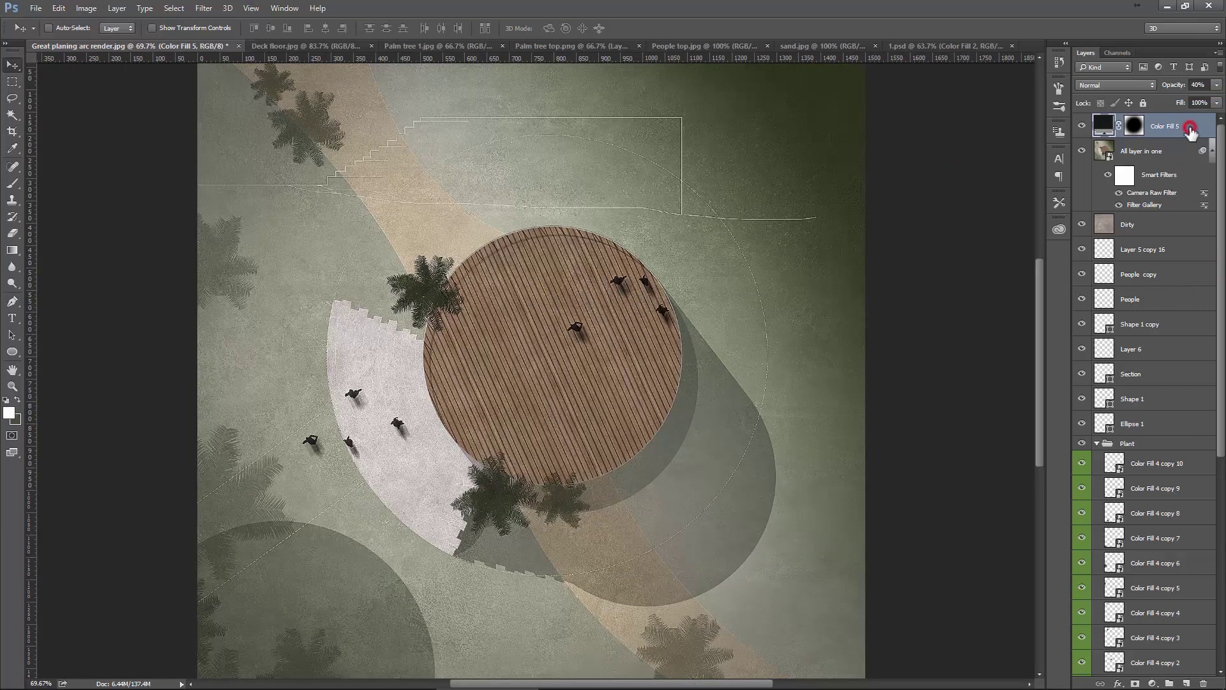
pyautogui.moveTo(1216, 207); pyautogui.dragTo(1220, 458)
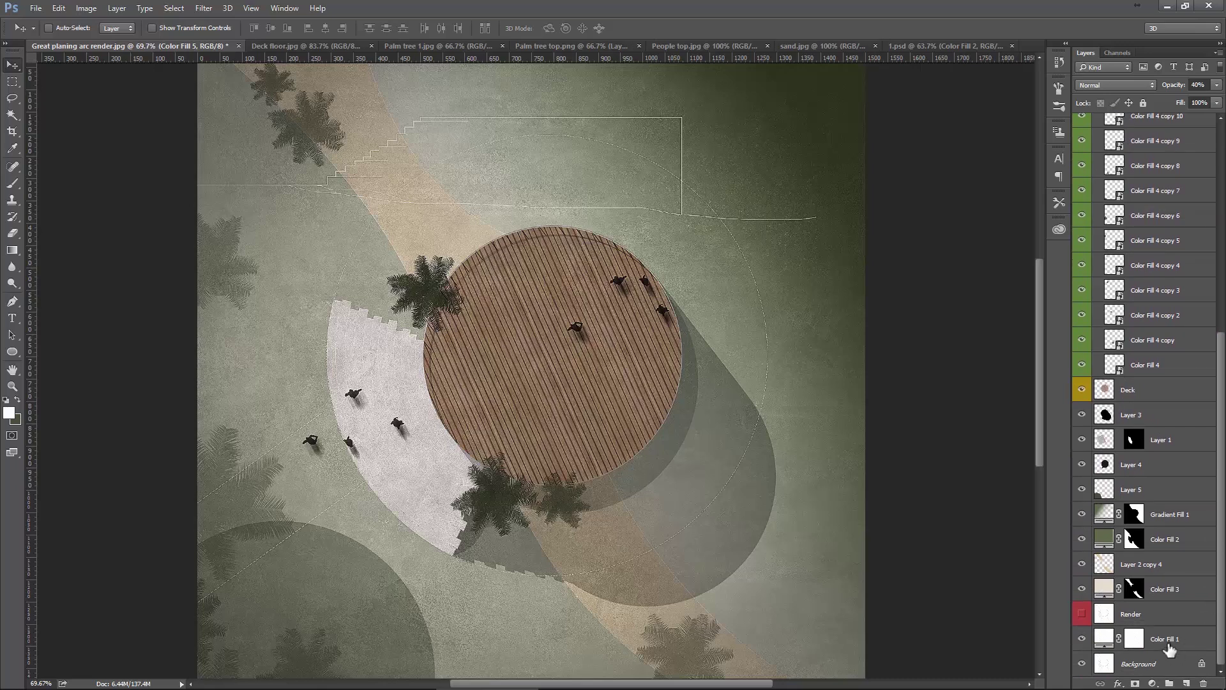
# Group the layers from Color Fill 5 down to Color Fill 1 into a group named After.
pyautogui.keyDown('shift'); pyautogui.click(1169, 642); pyautogui.keyUp('shift')
pyautogui.rightClick(1168, 263)
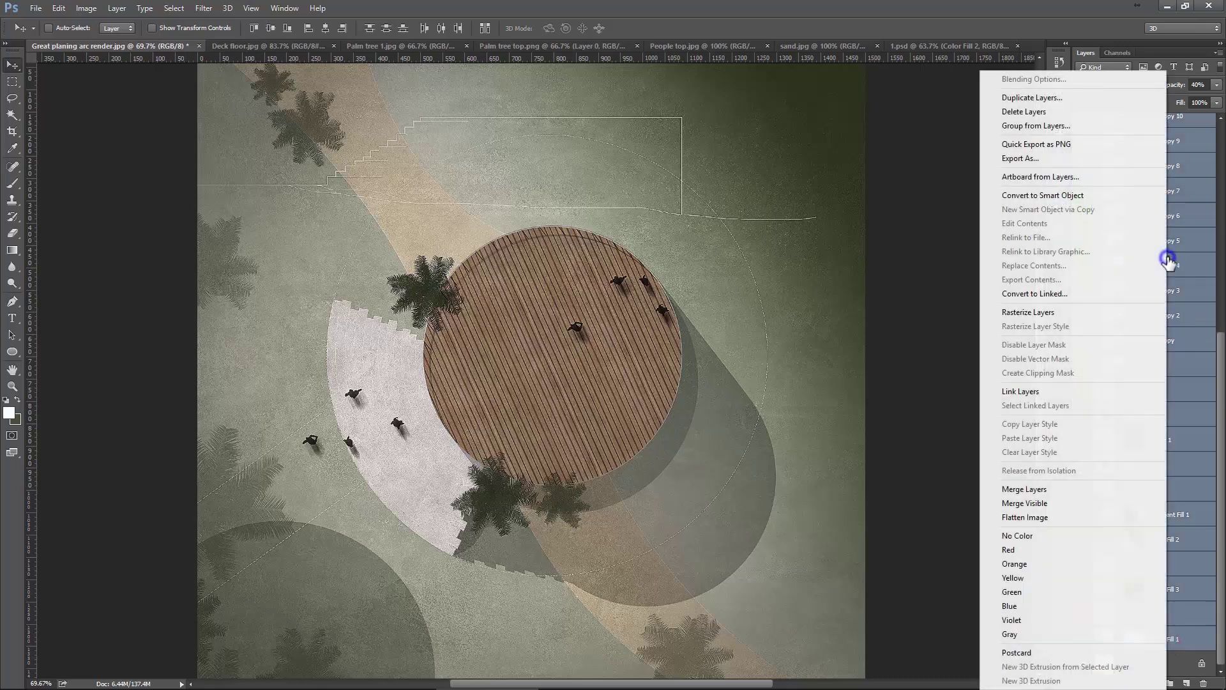
pyautogui.click(1029, 125)
pyautogui.write('ter')
pyautogui.press('Return')
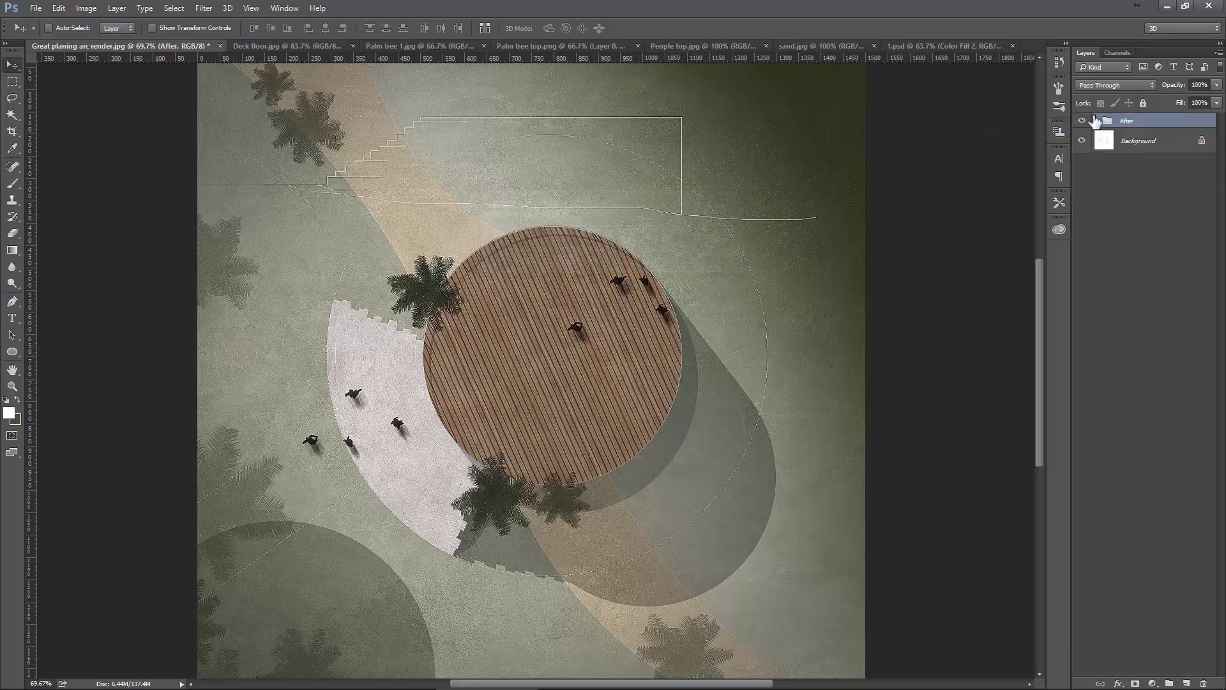
# Toggle the After group's visibility to compare the render with the line drawing, ending visible.
pyautogui.click(1083, 121)
pyautogui.click(1084, 120)
pyautogui.click(1083, 121)
pyautogui.scroll(1, 486, 445)
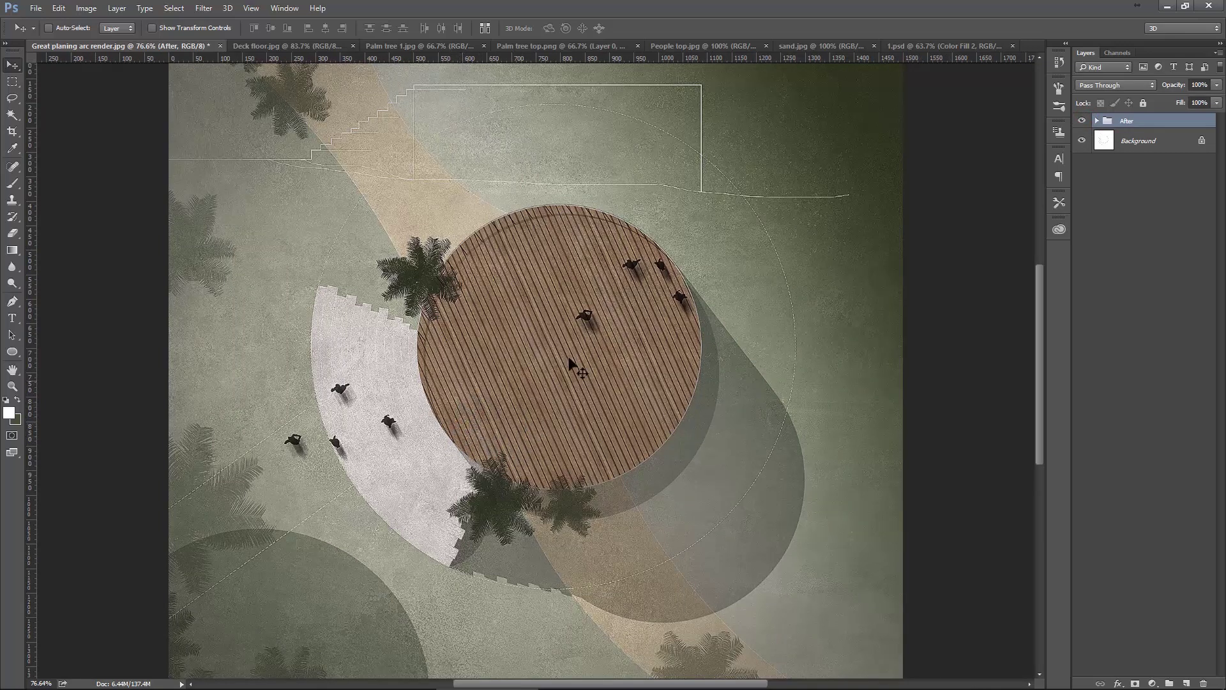
pyautogui.click(1083, 121)
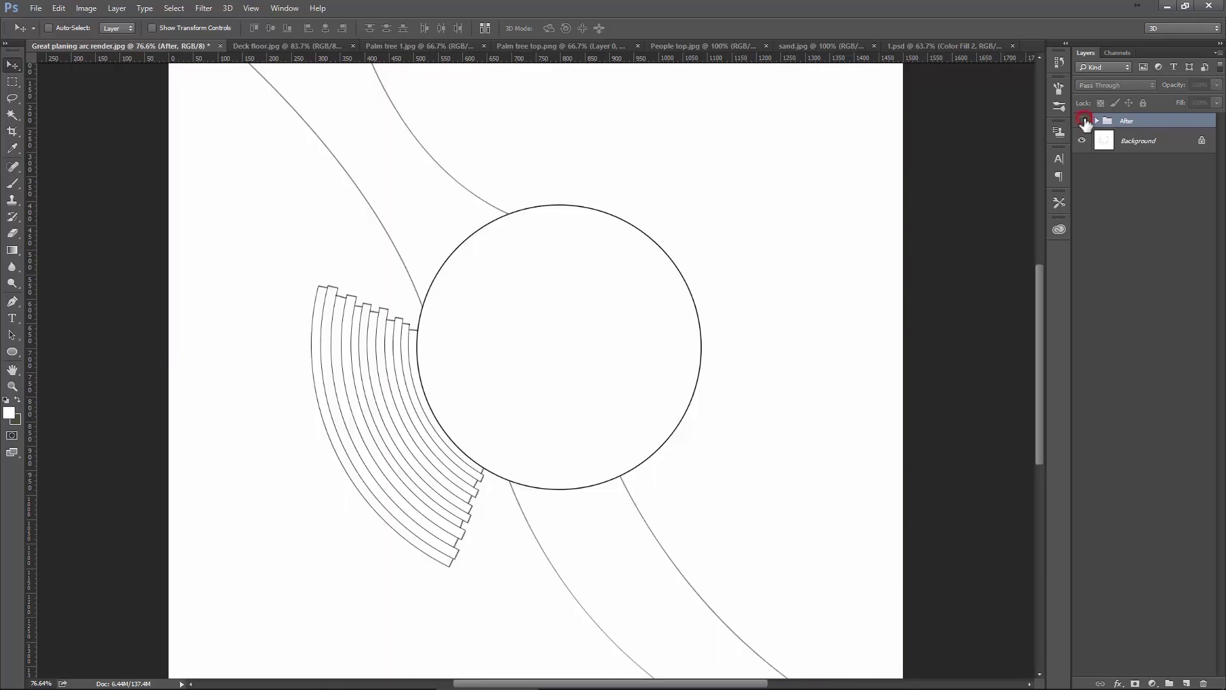
pyautogui.click(1083, 121)
pyautogui.click(1083, 120)
pyautogui.click(1083, 120)
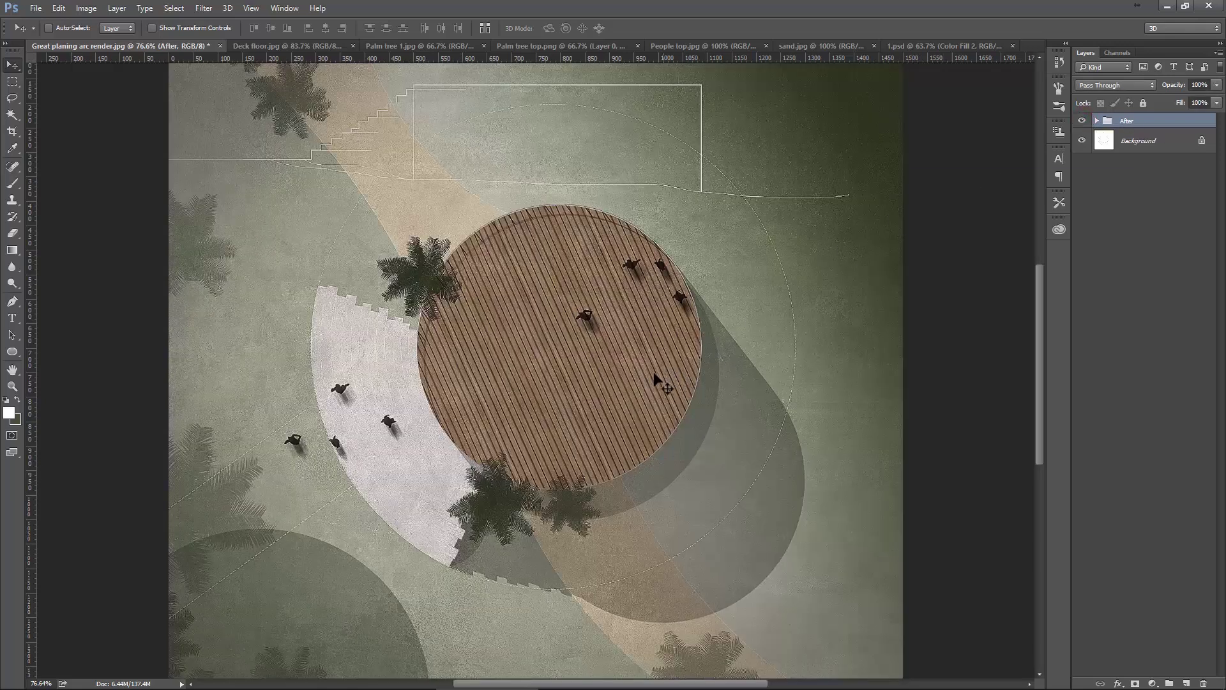
pyautogui.scroll(-1, 598, 345)
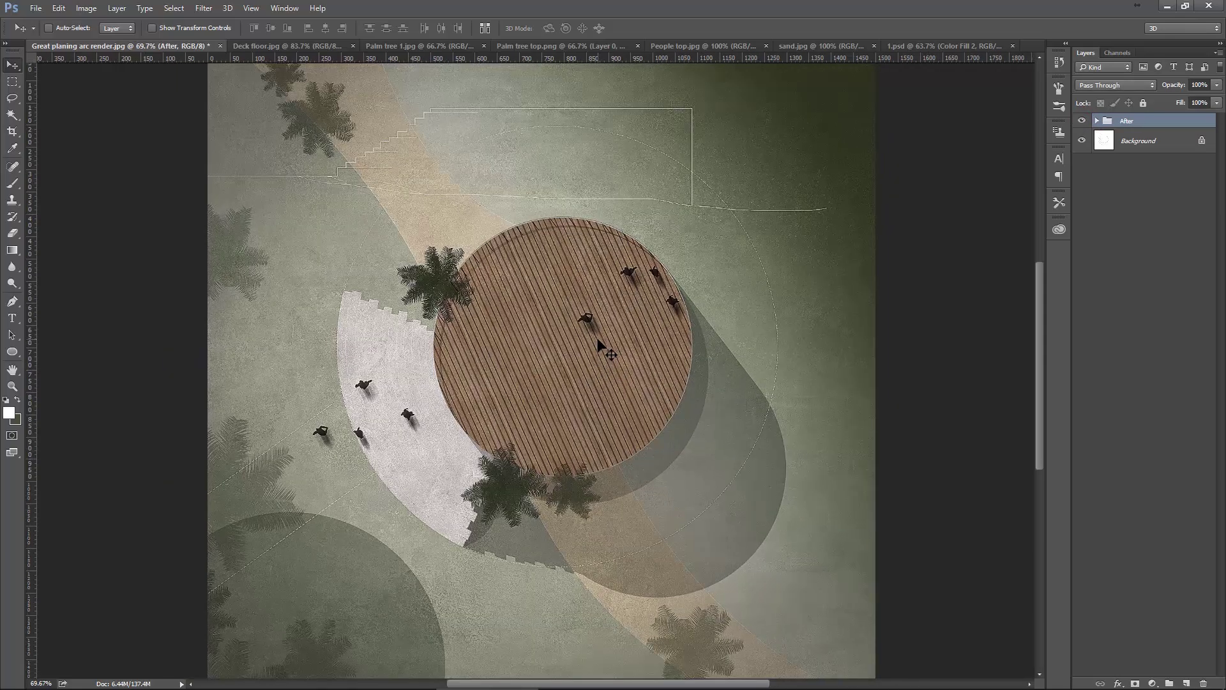